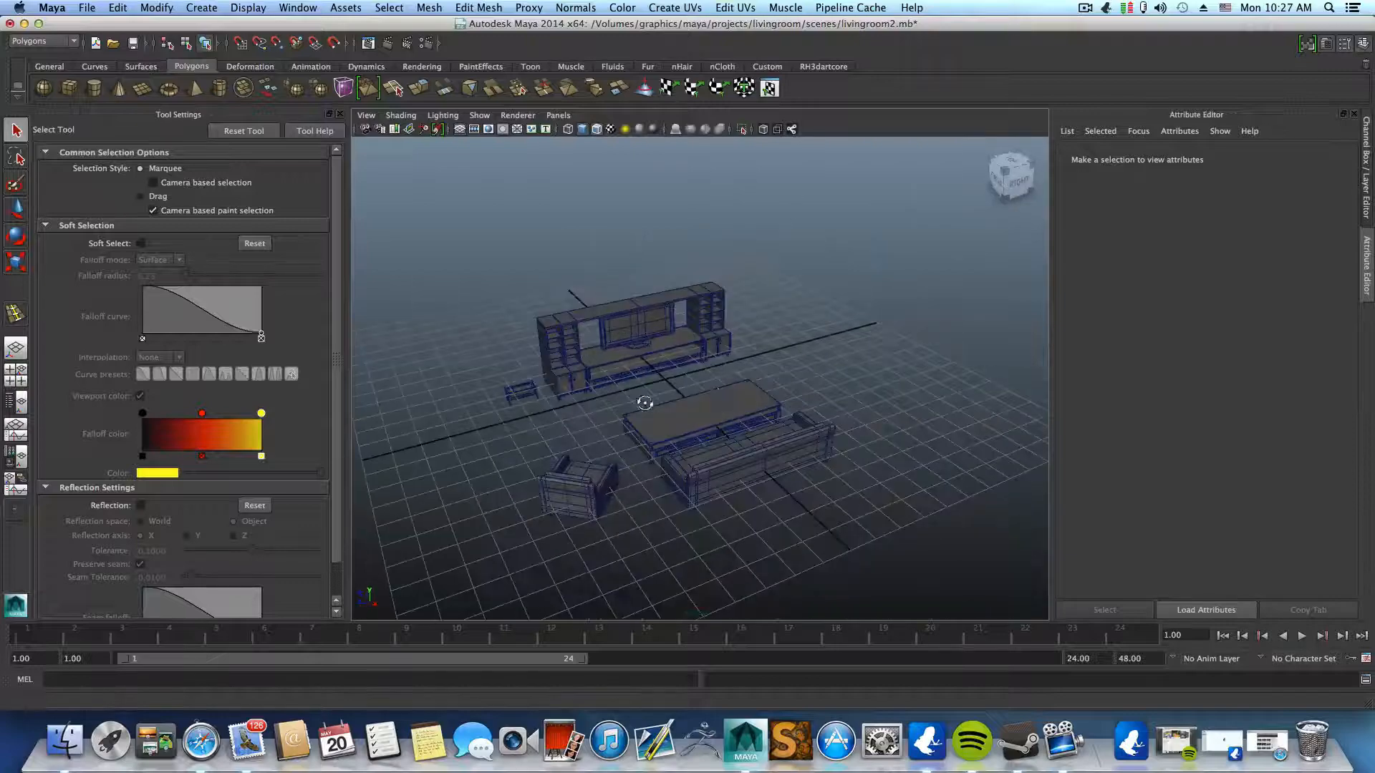
# - Close the tool settings and examine the newsstand's crossed front legs and their centre screw up close
pyautogui.click(342, 114)
pyautogui.keyDown('alt'); pyautogui.moveTo(556, 398); pyautogui.dragTo(629, 402); pyautogui.keyUp('alt')
pyautogui.keyDown('alt'); pyautogui.moveTo(630, 402); pyautogui.dragTo(958, 457, button='right'); pyautogui.keyUp('alt')
pyautogui.keyDown('alt'); pyautogui.moveTo(620, 413); pyautogui.dragTo(759, 337, button='middle'); pyautogui.keyUp('alt')
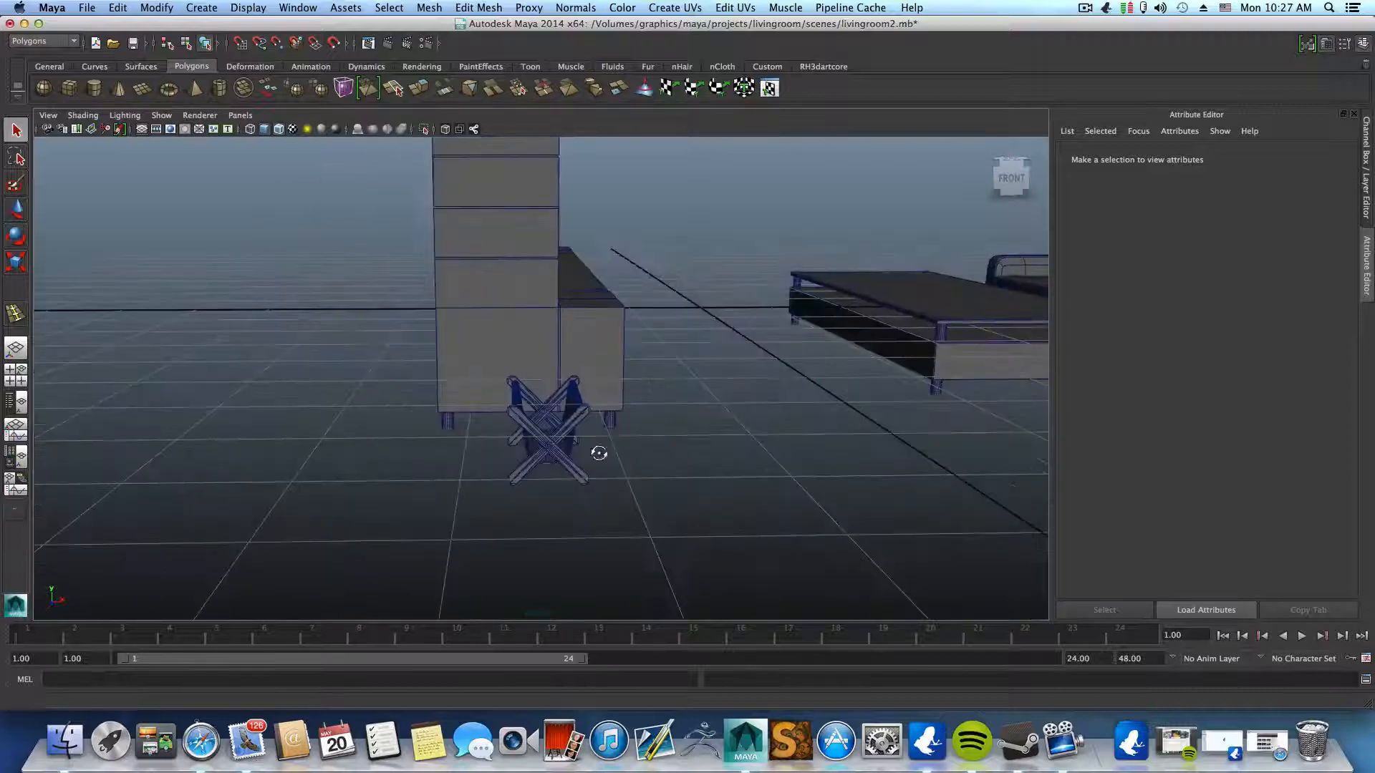
pyautogui.keyDown('alt'); pyautogui.moveTo(600, 454); pyautogui.dragTo(644, 445); pyautogui.keyUp('alt')
pyautogui.keyDown('alt'); pyautogui.moveTo(645, 445); pyautogui.dragTo(730, 454, button='right'); pyautogui.keyUp('alt')
pyautogui.keyDown('alt'); pyautogui.moveTo(731, 454); pyautogui.dragTo(600, 424, button='middle'); pyautogui.keyUp('alt')
pyautogui.keyDown('alt'); pyautogui.moveTo(678, 430); pyautogui.dragTo(730, 432, button='right'); pyautogui.keyUp('alt')
pyautogui.keyDown('alt'); pyautogui.moveTo(478, 493); pyautogui.dragTo(525, 487, button='right'); pyautogui.keyUp('alt')
pyautogui.moveTo(525, 488)
pyautogui.keyDown('alt'); pyautogui.mouseDown(button='middle')
pyautogui.moveTo(554, 469)
pyautogui.moveTo(544, 477)
pyautogui.mouseUp(button='middle'); pyautogui.keyUp('alt')
pyautogui.click(538, 463)
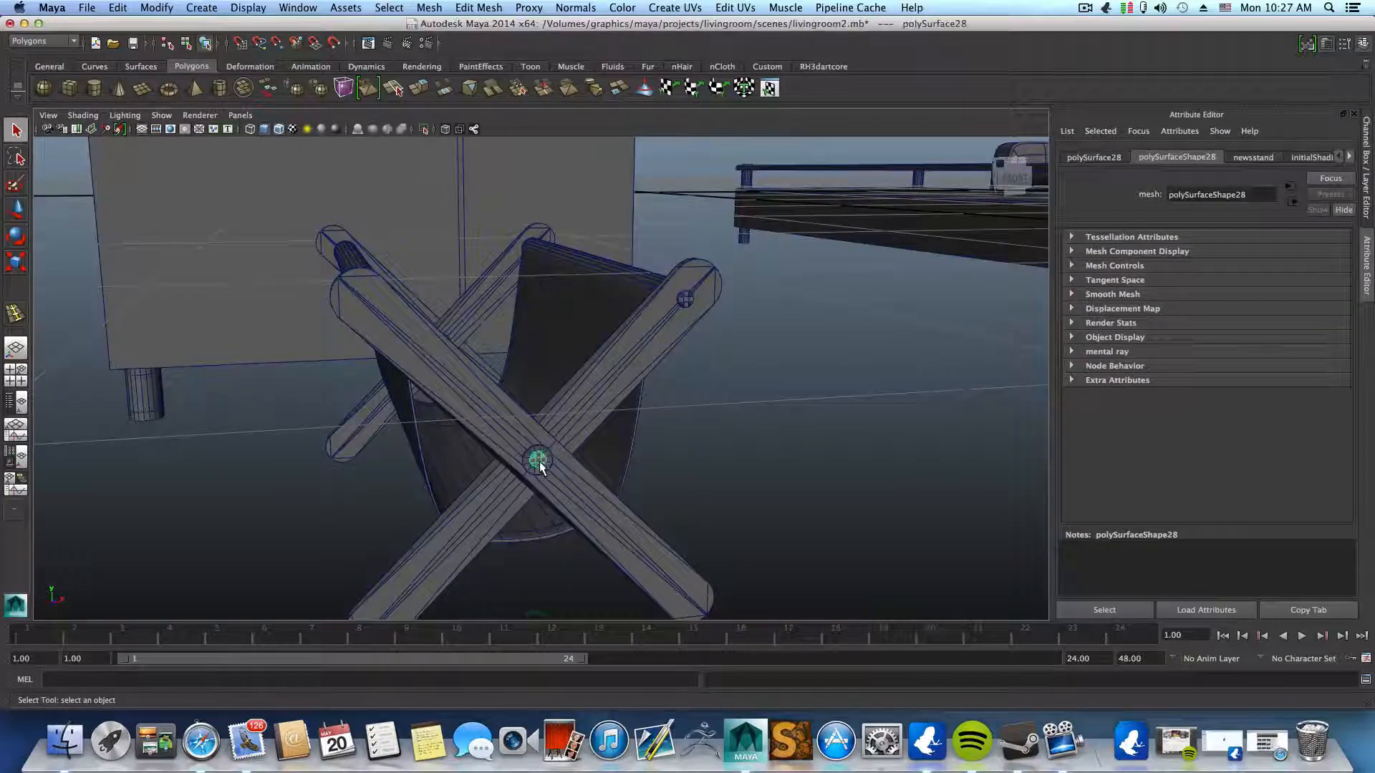
pyautogui.keyDown('alt'); pyautogui.moveTo(536, 462); pyautogui.dragTo(535, 464); pyautogui.keyUp('alt')
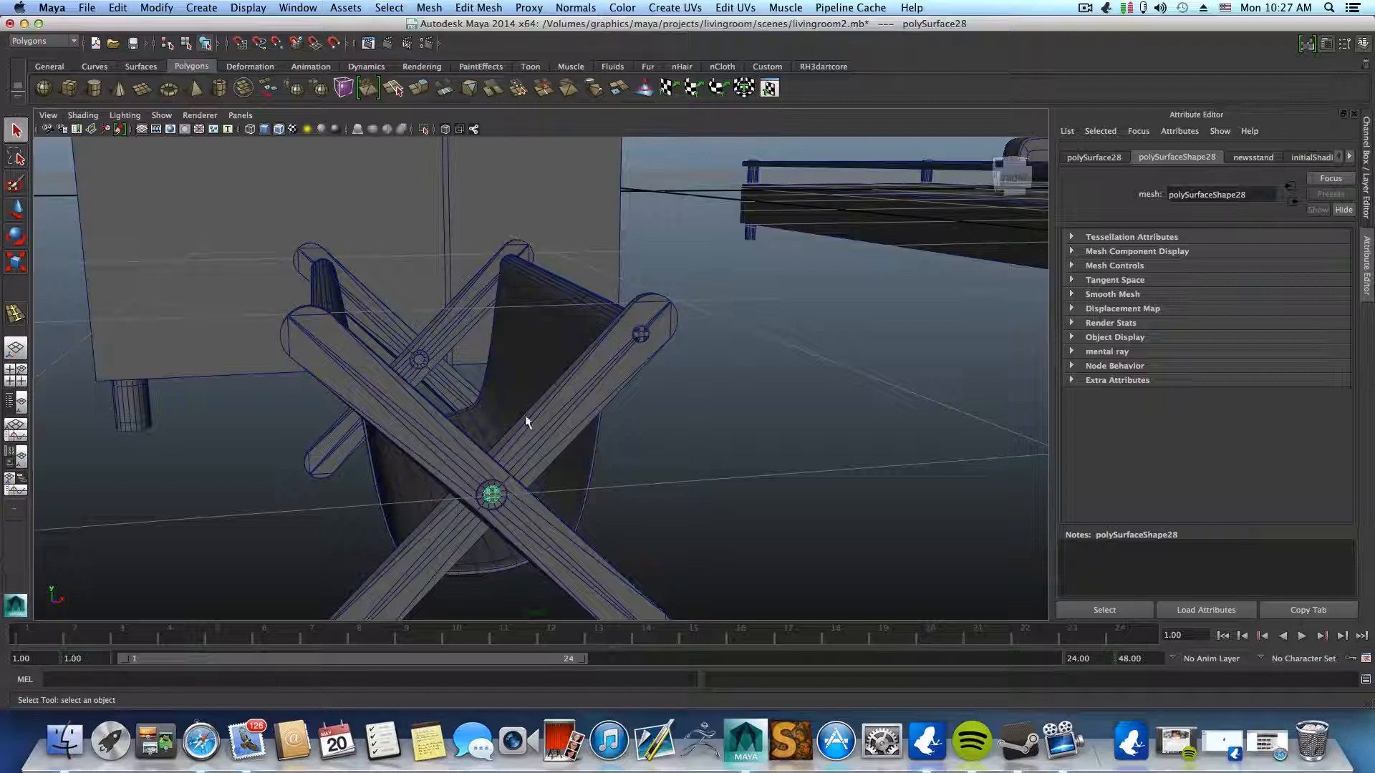
# - Duplicate the screw near the top of one front leg and move the copy along X onto the crossing leg's top
pyautogui.click(640, 332)
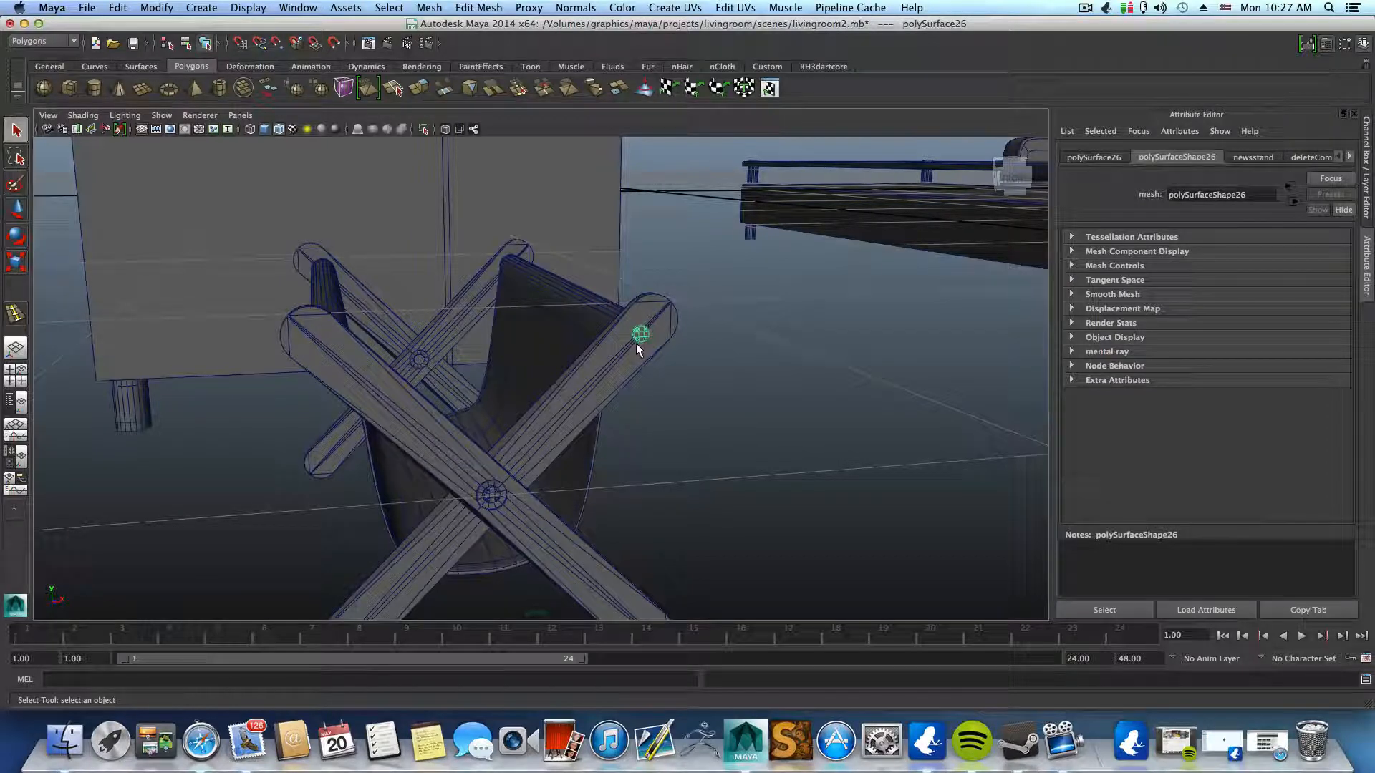
pyautogui.hotkey('ctrl', 'd')
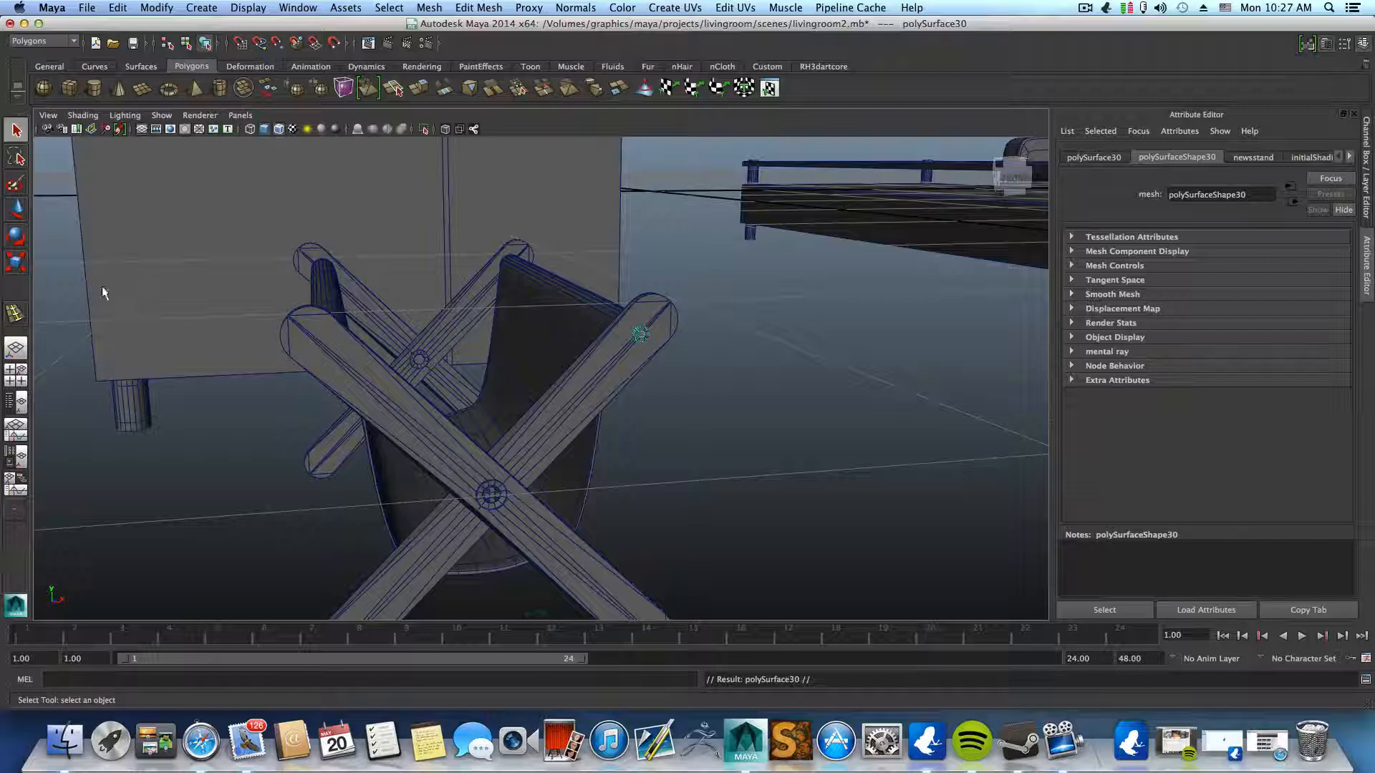
pyautogui.click(17, 209)
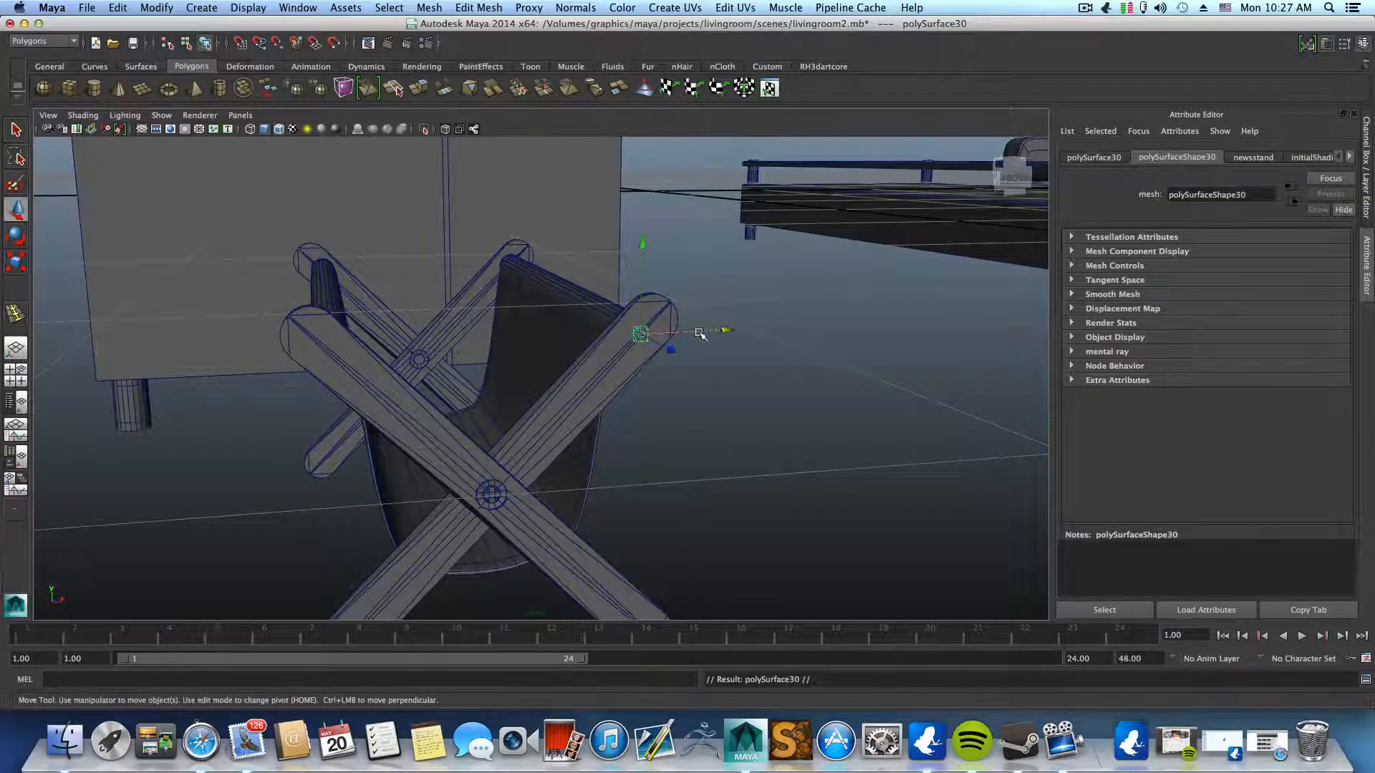
pyautogui.moveTo(724, 331); pyautogui.dragTo(419, 377)
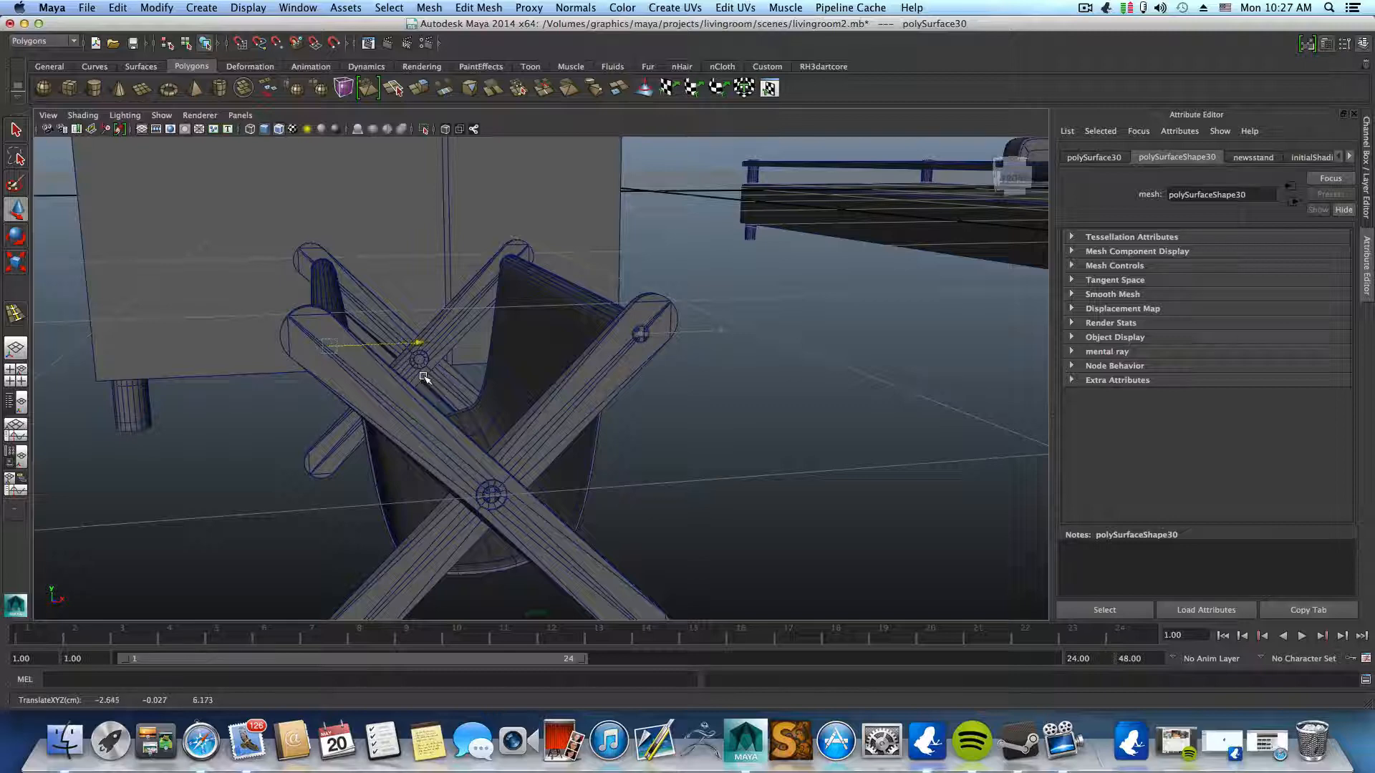
pyautogui.keyDown('alt'); pyautogui.moveTo(421, 377); pyautogui.dragTo(425, 391); pyautogui.keyUp('alt')
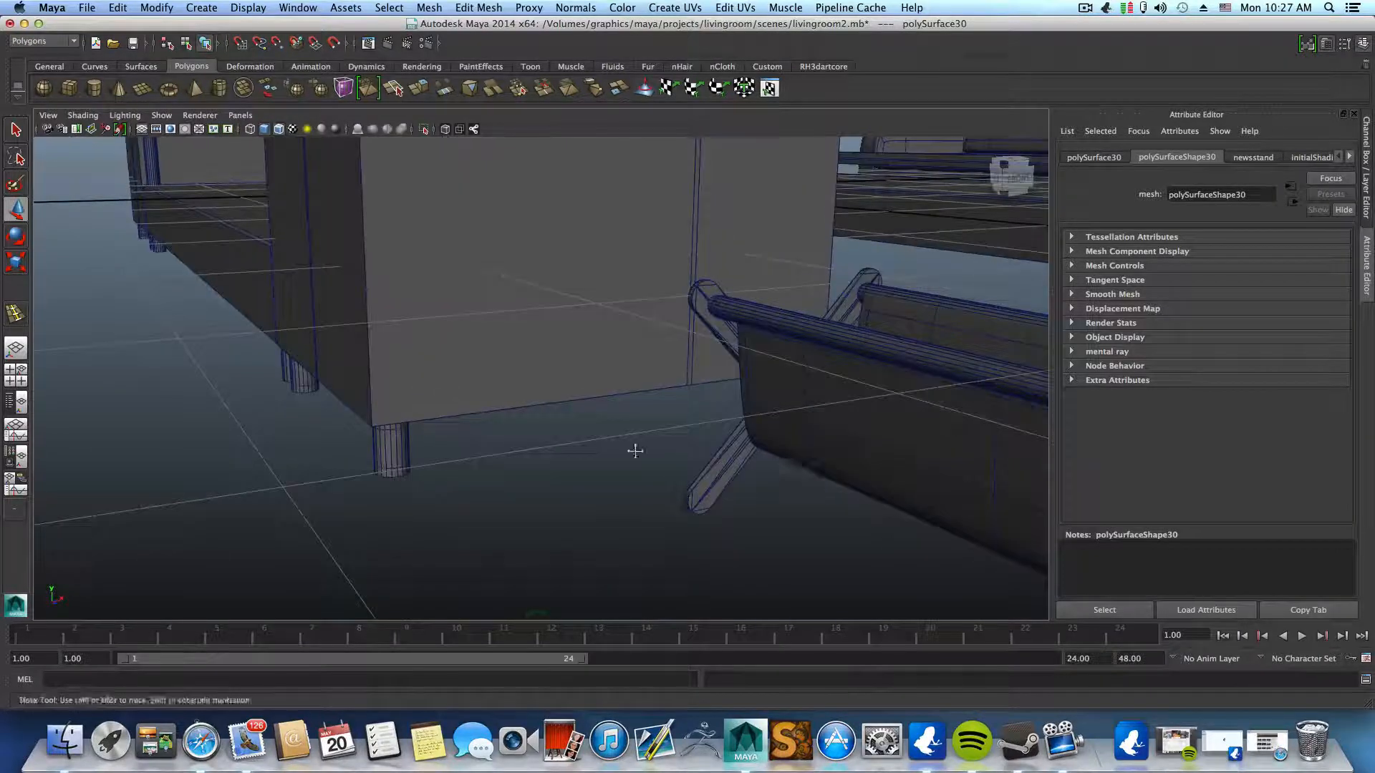
pyautogui.press('f')
pyautogui.press('f')
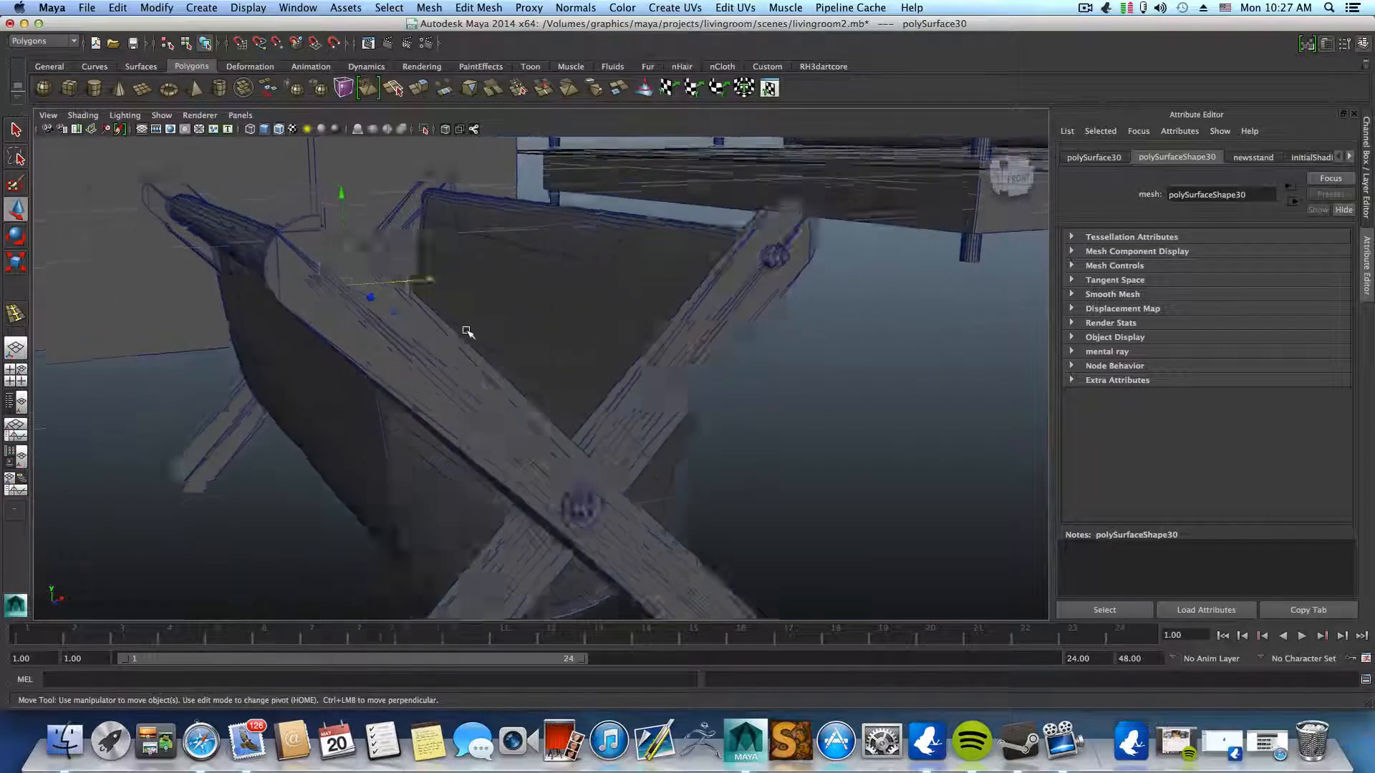
pyautogui.scroll(-5, 476, 372)
pyautogui.moveTo(568, 393); pyautogui.dragTo(666, 399)
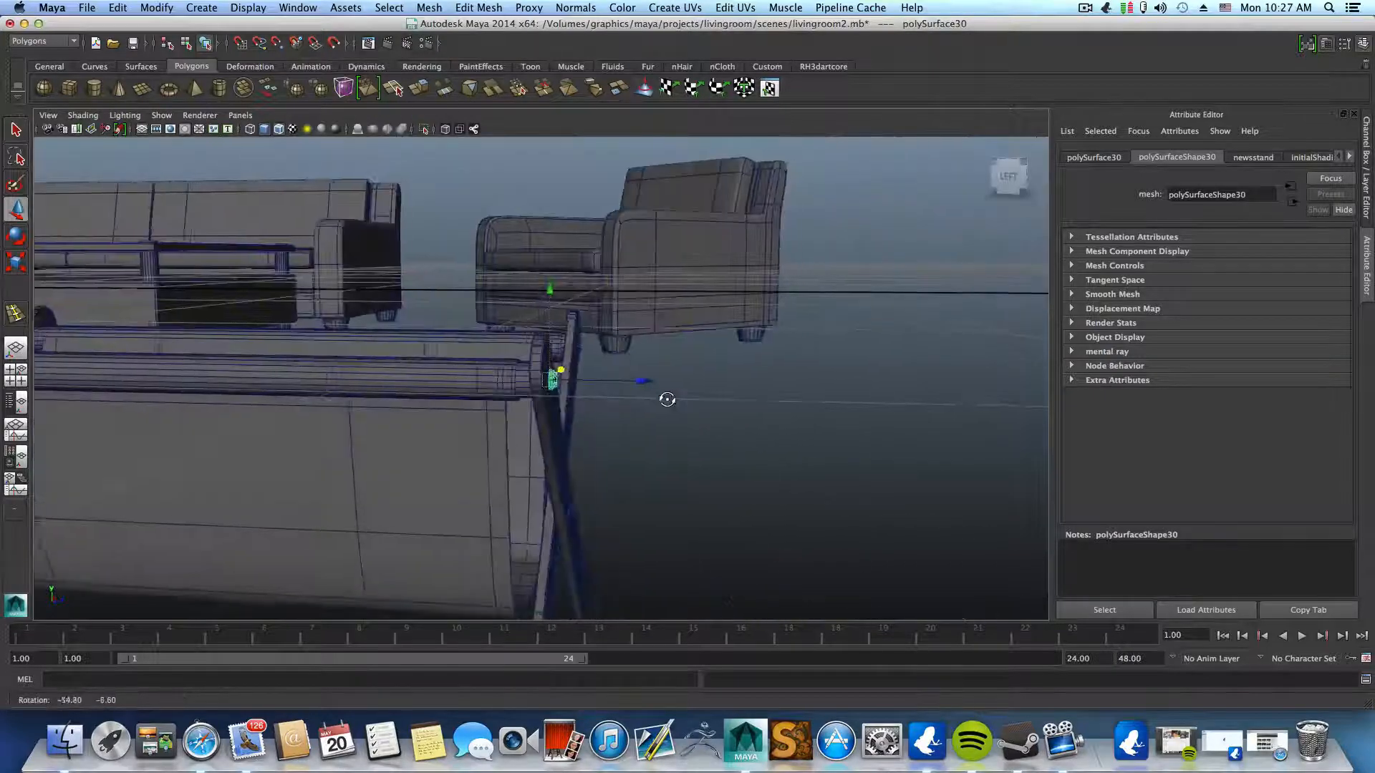
pyautogui.keyDown('alt'); pyautogui.moveTo(565, 414); pyautogui.dragTo(641, 415, button='middle'); pyautogui.keyUp('alt')
pyautogui.keyDown('alt'); pyautogui.moveTo(666, 376); pyautogui.dragTo(724, 355); pyautogui.keyUp('alt')
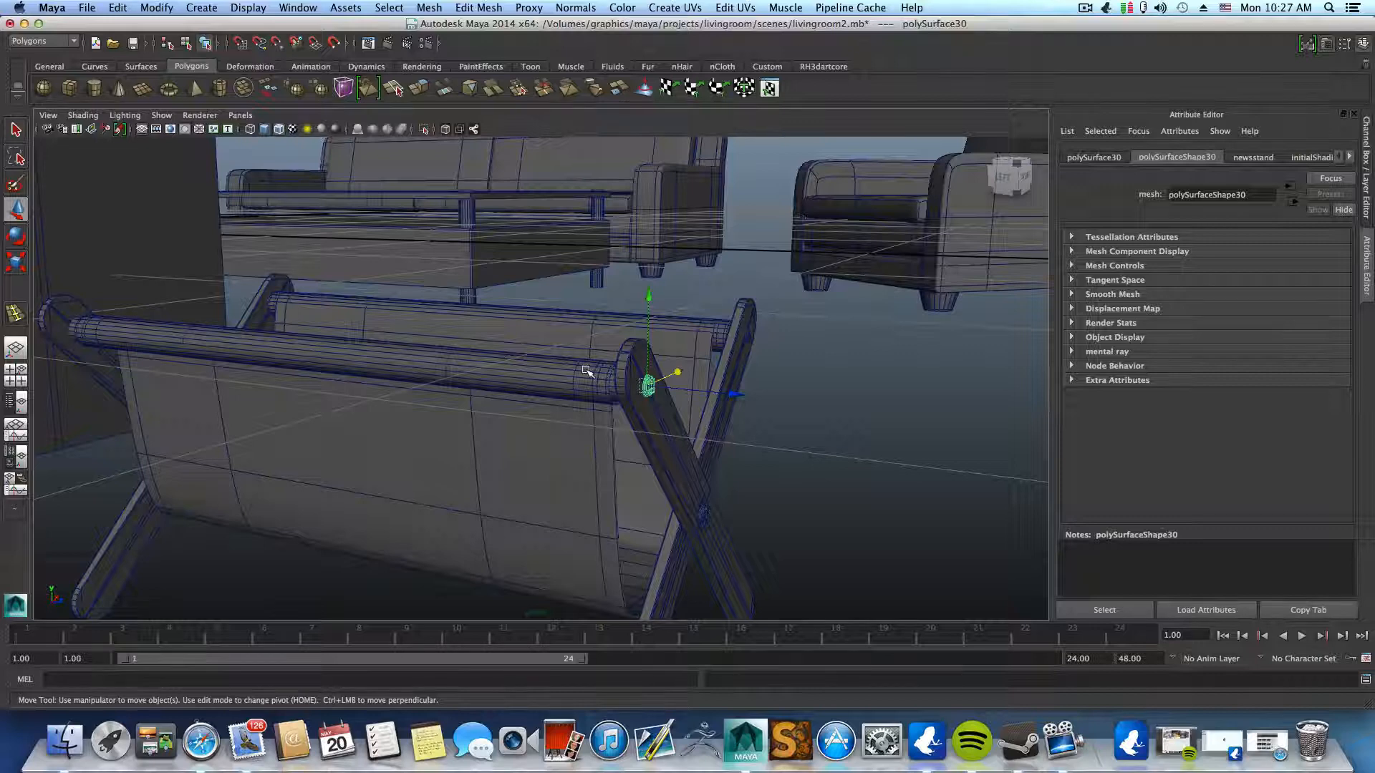
pyautogui.hotkey('shift', 'd')
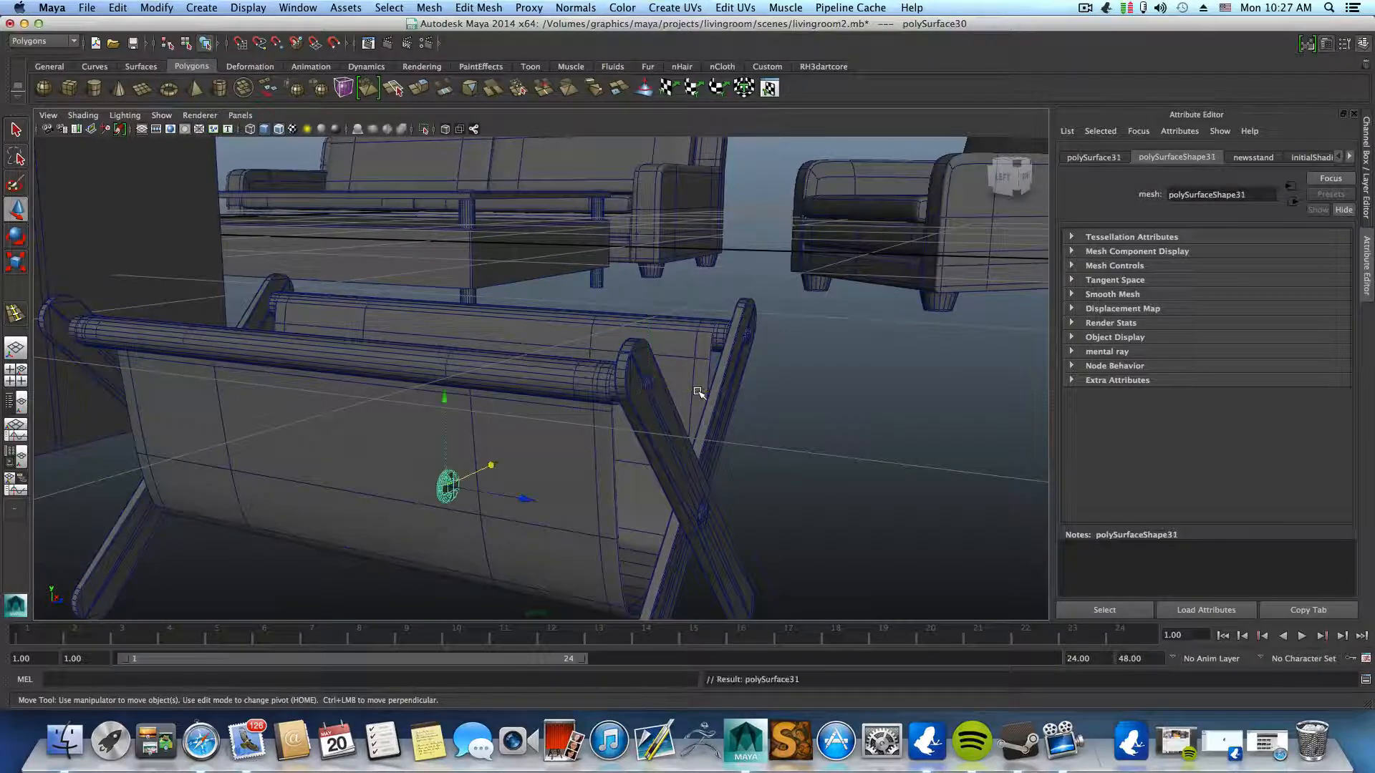
pyautogui.hotkey('shift', 'd')
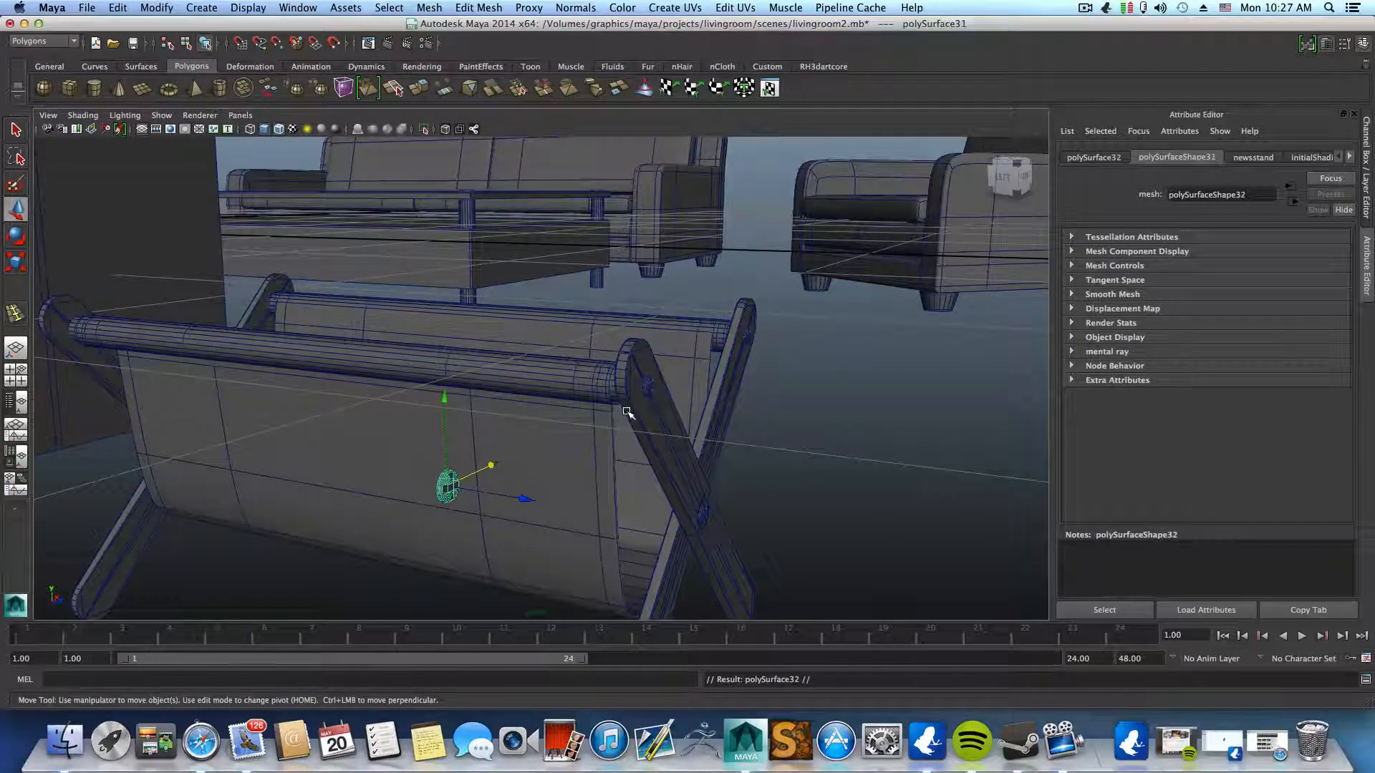
pyautogui.press('z')
pyautogui.press('z')
pyautogui.press('z')
pyautogui.press('z')
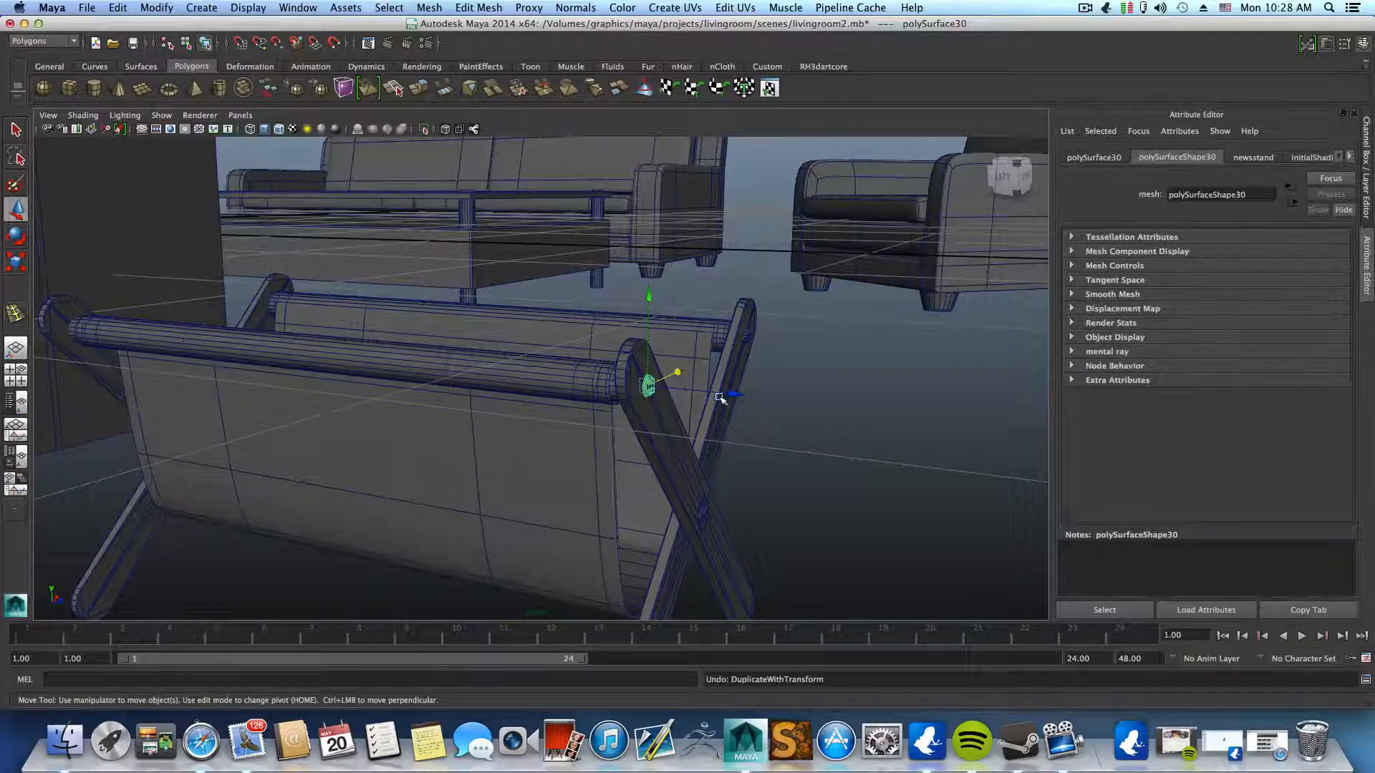
# - Adjust the copied screw's position along Z, then duplicate it and rotate the new copy -90 degrees about X
pyautogui.moveTo(732, 393); pyautogui.dragTo(761, 404)
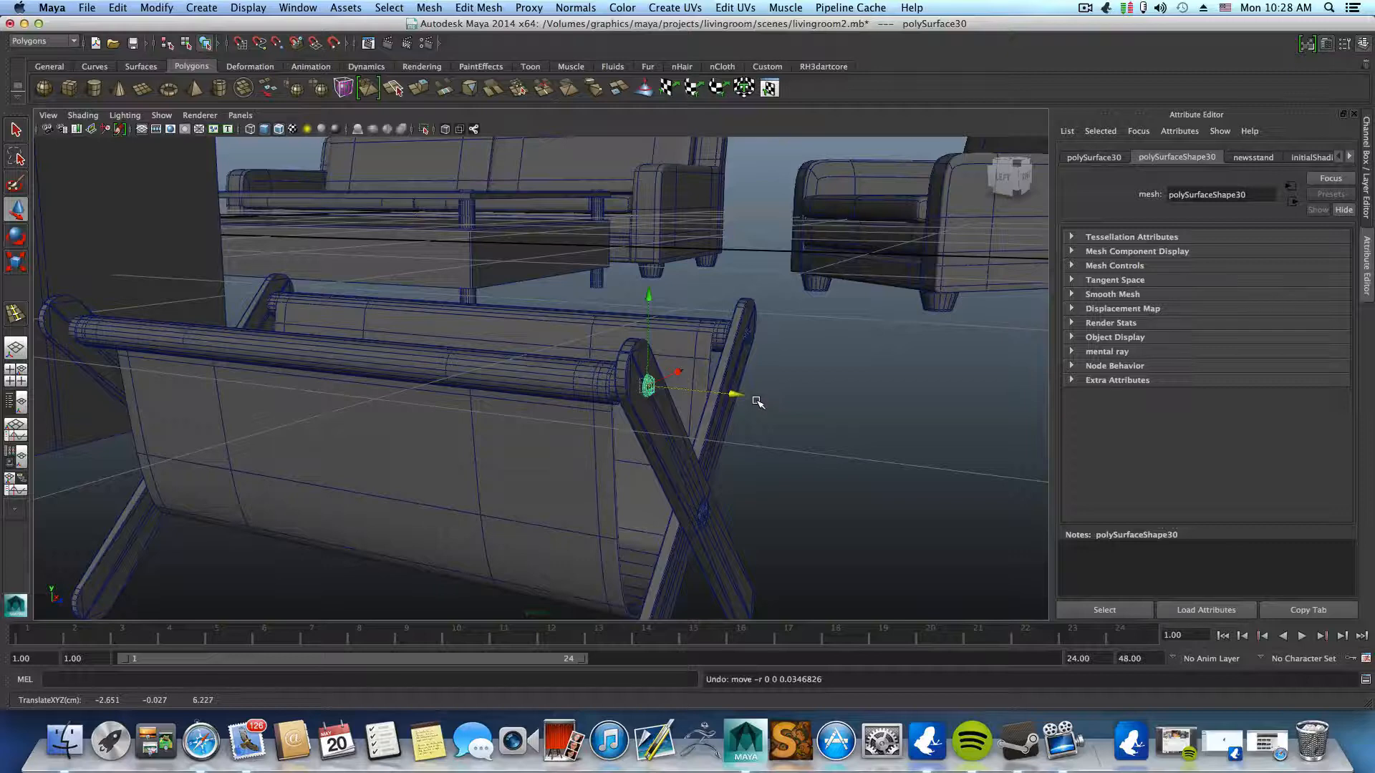
pyautogui.hotkey('shift', 'd')
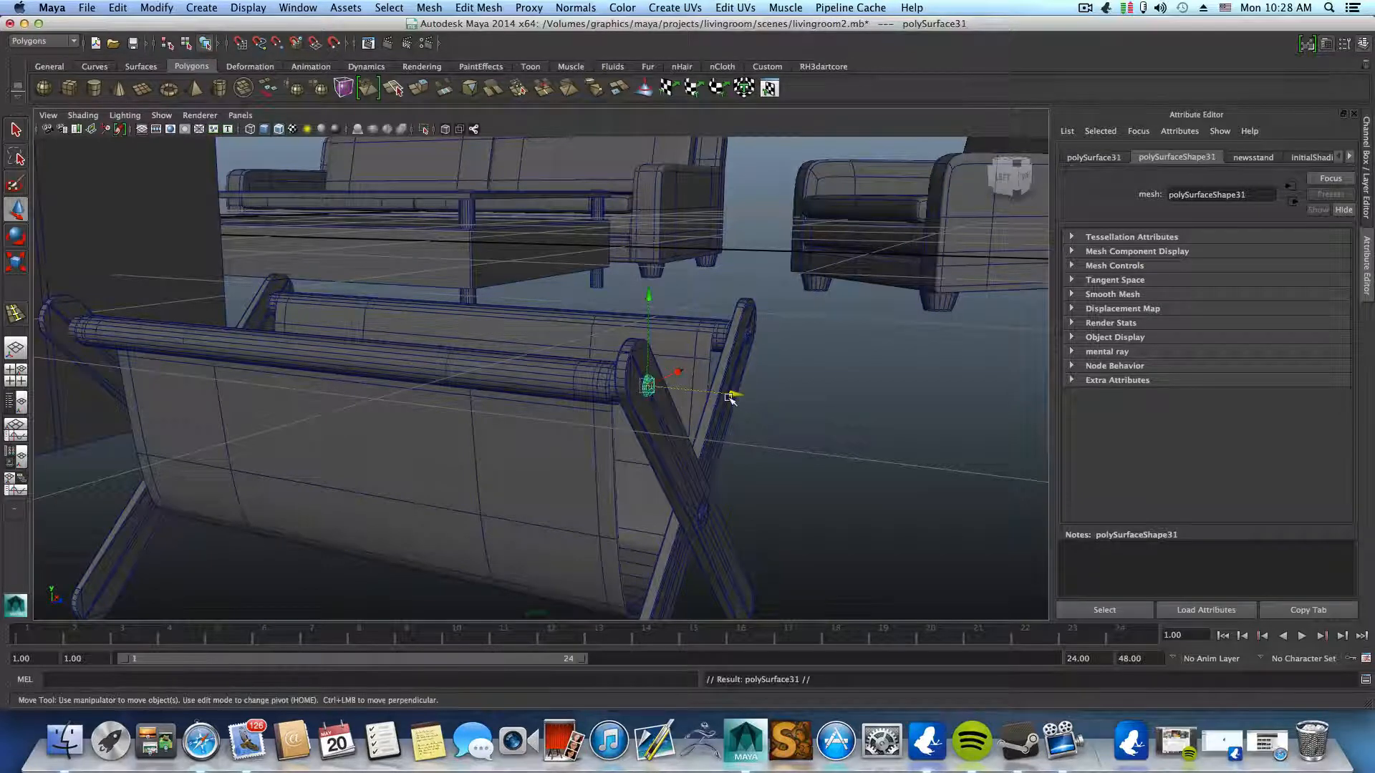
pyautogui.press('e')
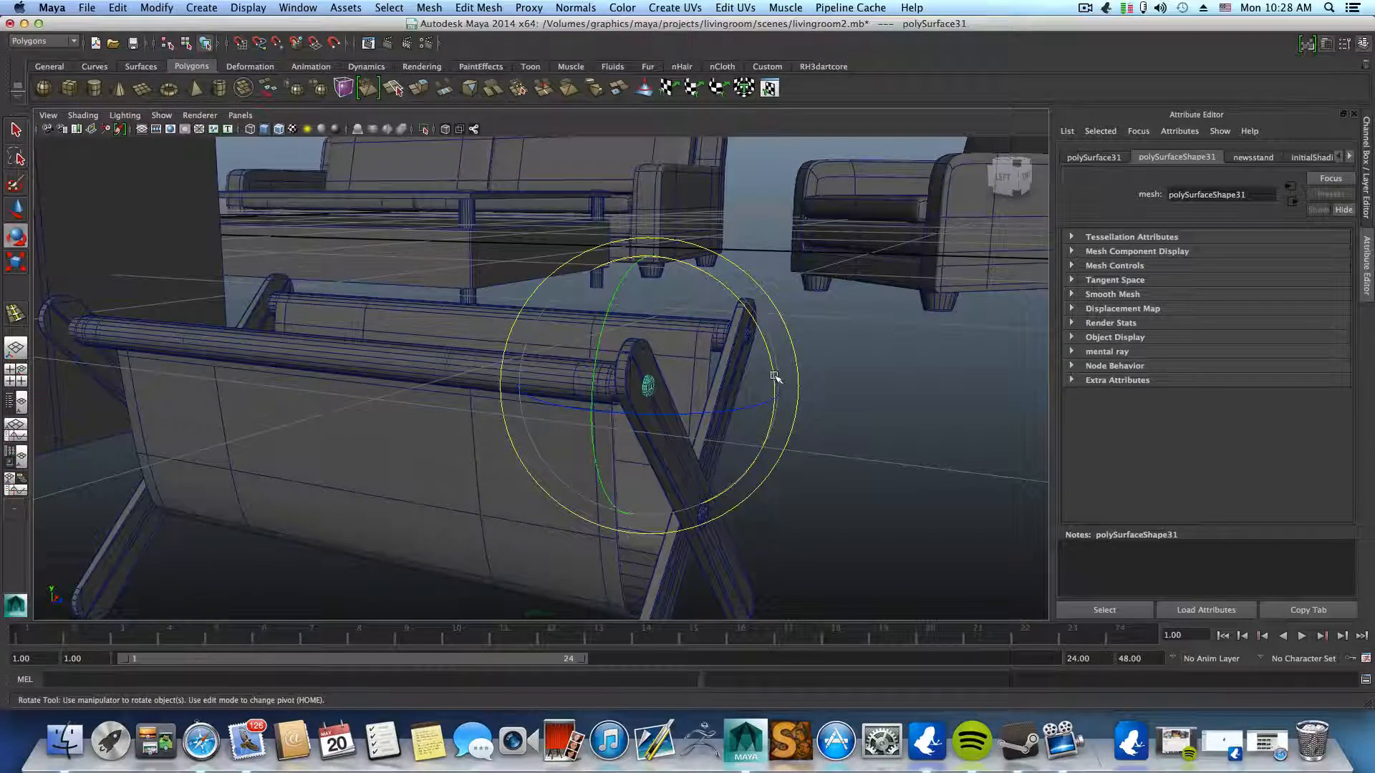
pyautogui.moveTo(774, 376); pyautogui.dragTo(550, 337)
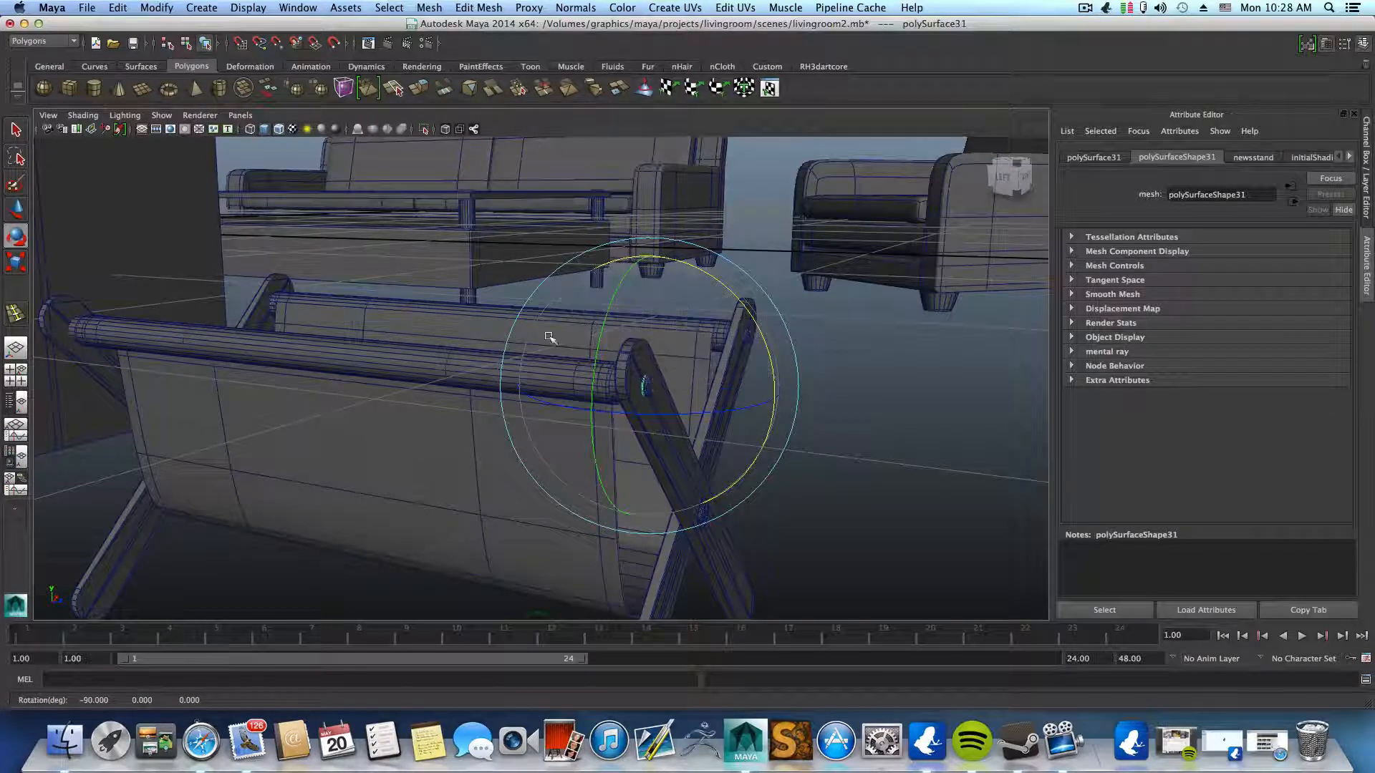
# - Move the rotated screw along Z to the top of the leg at the newsstand's opposite end
pyautogui.click(16, 208)
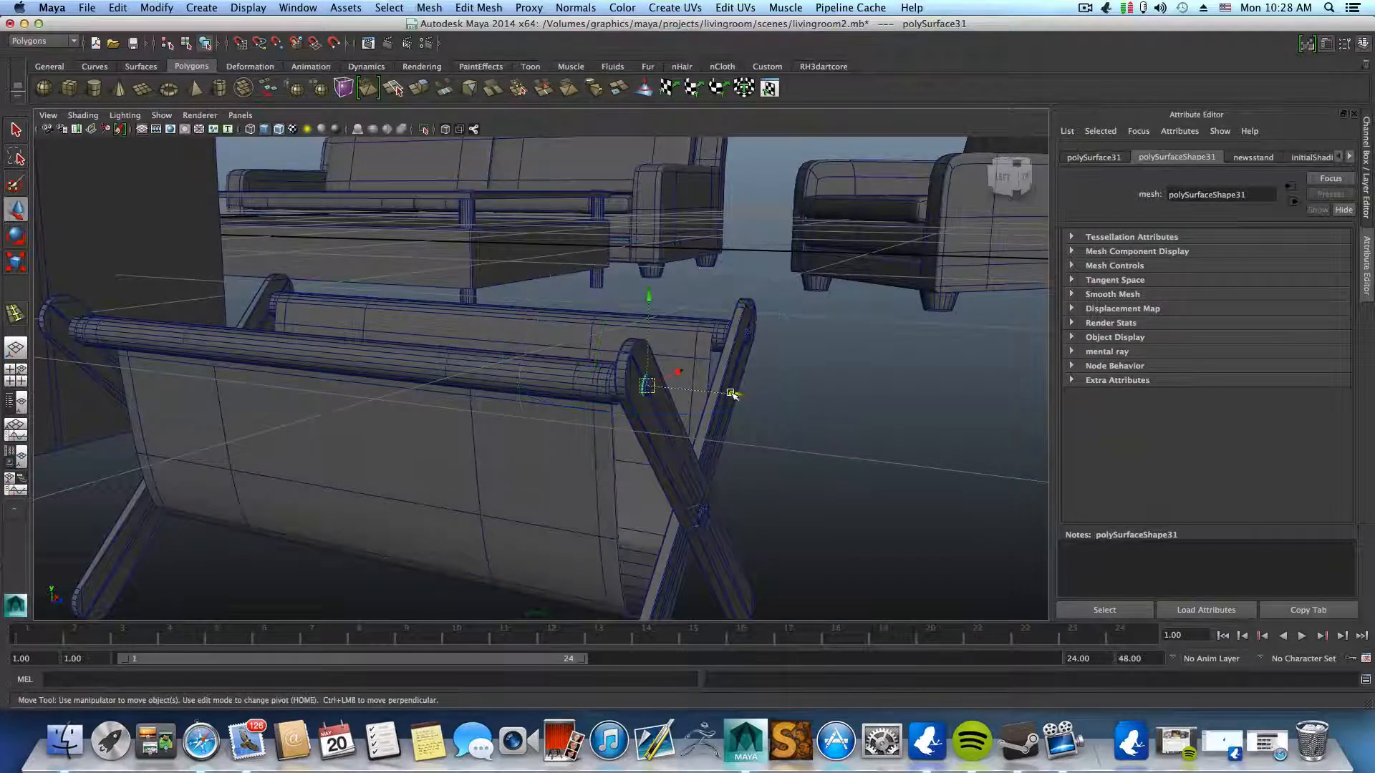
pyautogui.moveTo(730, 393); pyautogui.dragTo(372, 409)
pyautogui.keyDown('alt'); pyautogui.moveTo(379, 411); pyautogui.dragTo(476, 433, button='middle'); pyautogui.keyUp('alt')
pyautogui.keyDown('alt'); pyautogui.moveTo(443, 449); pyautogui.dragTo(499, 441); pyautogui.keyUp('alt')
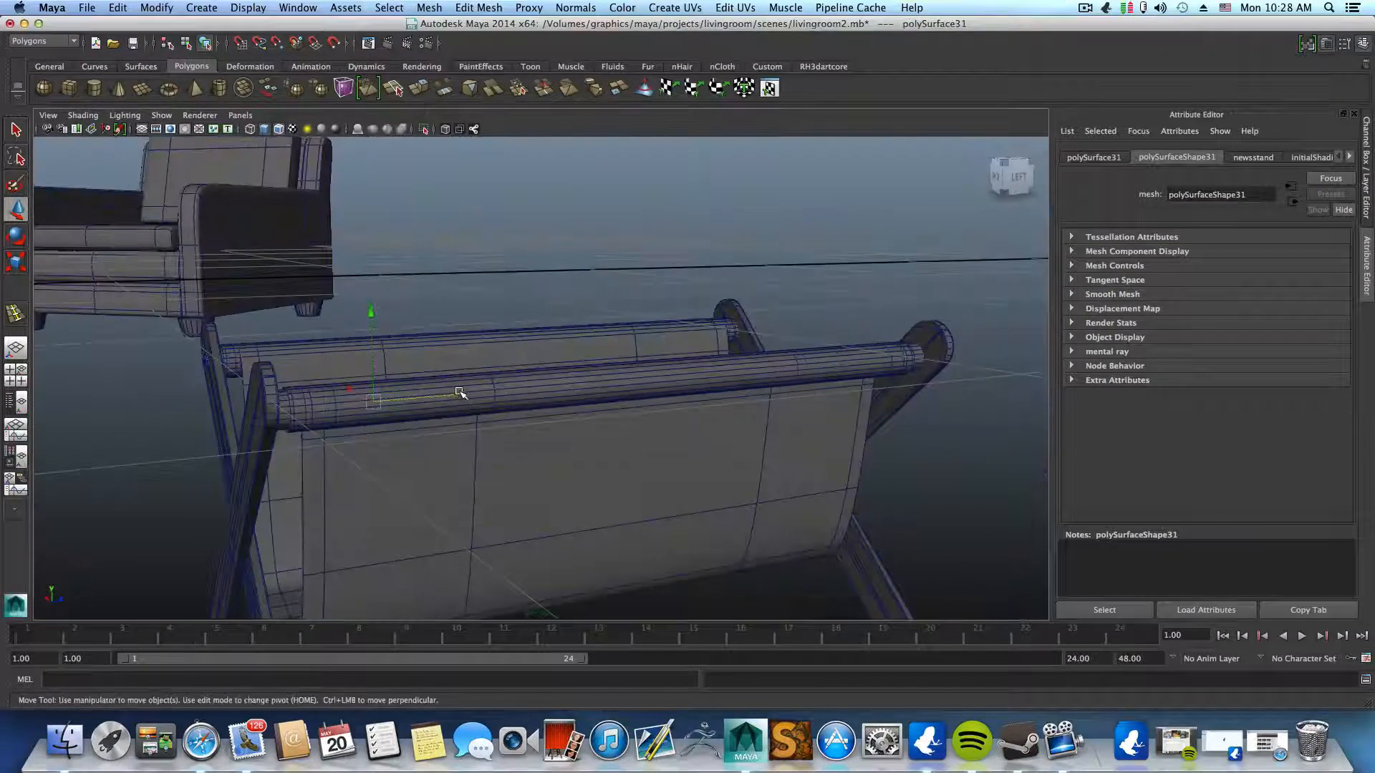
pyautogui.moveTo(459, 393); pyautogui.dragTo(411, 439)
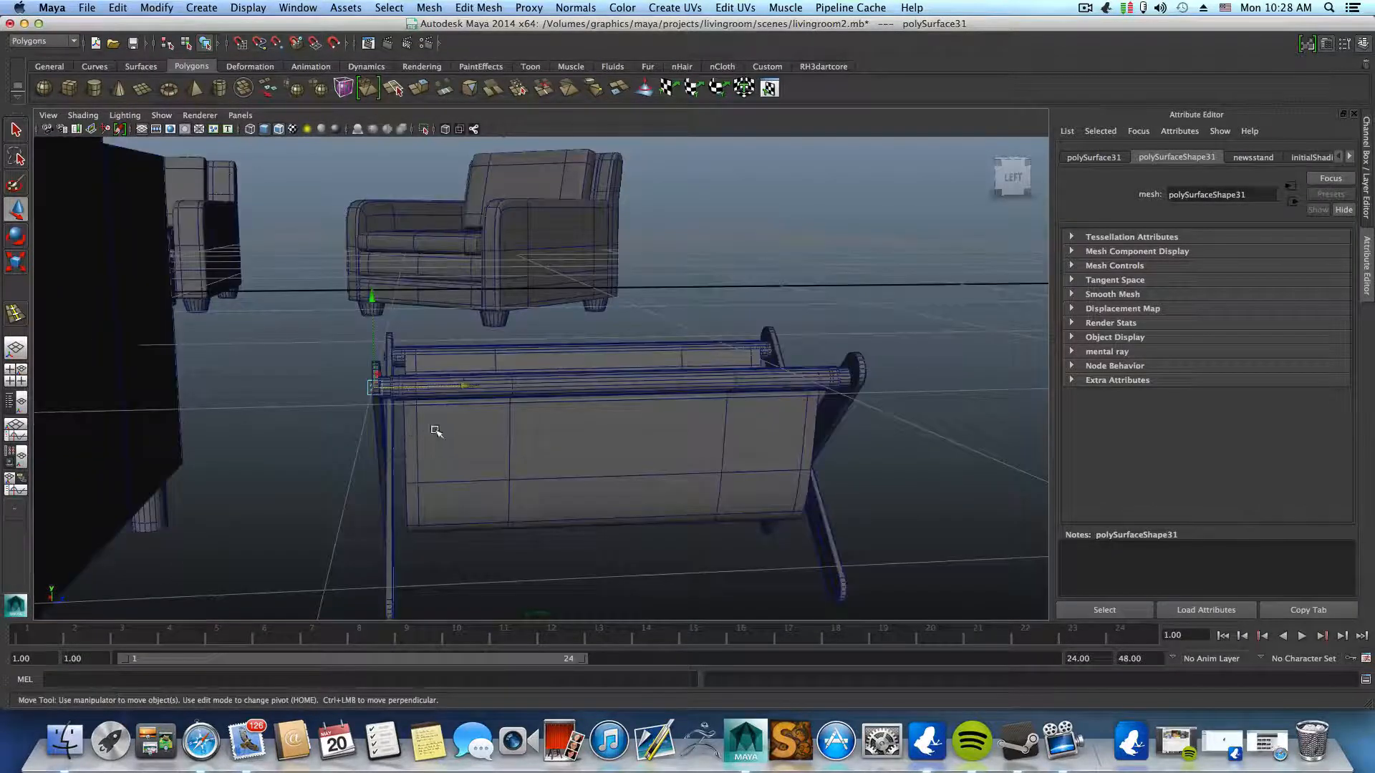
# - Try moving all of the newsstand's separate parts as one multiple selection
pyautogui.keyDown('alt'); pyautogui.moveTo(550, 426); pyautogui.dragTo(401, 363); pyautogui.keyUp('alt')
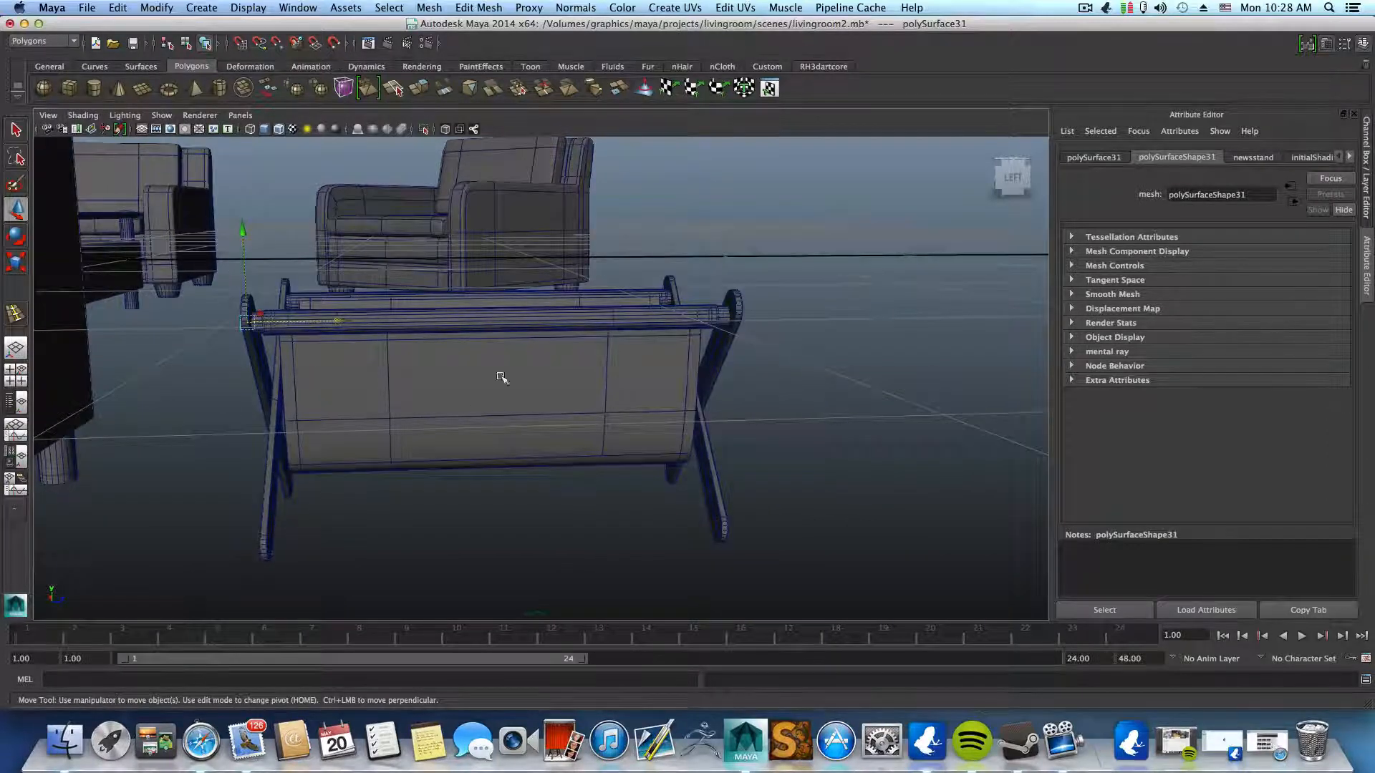
pyautogui.keyDown('alt'); pyautogui.moveTo(502, 378); pyautogui.dragTo(501, 470); pyautogui.keyUp('alt')
pyautogui.scroll(-3, 539, 411)
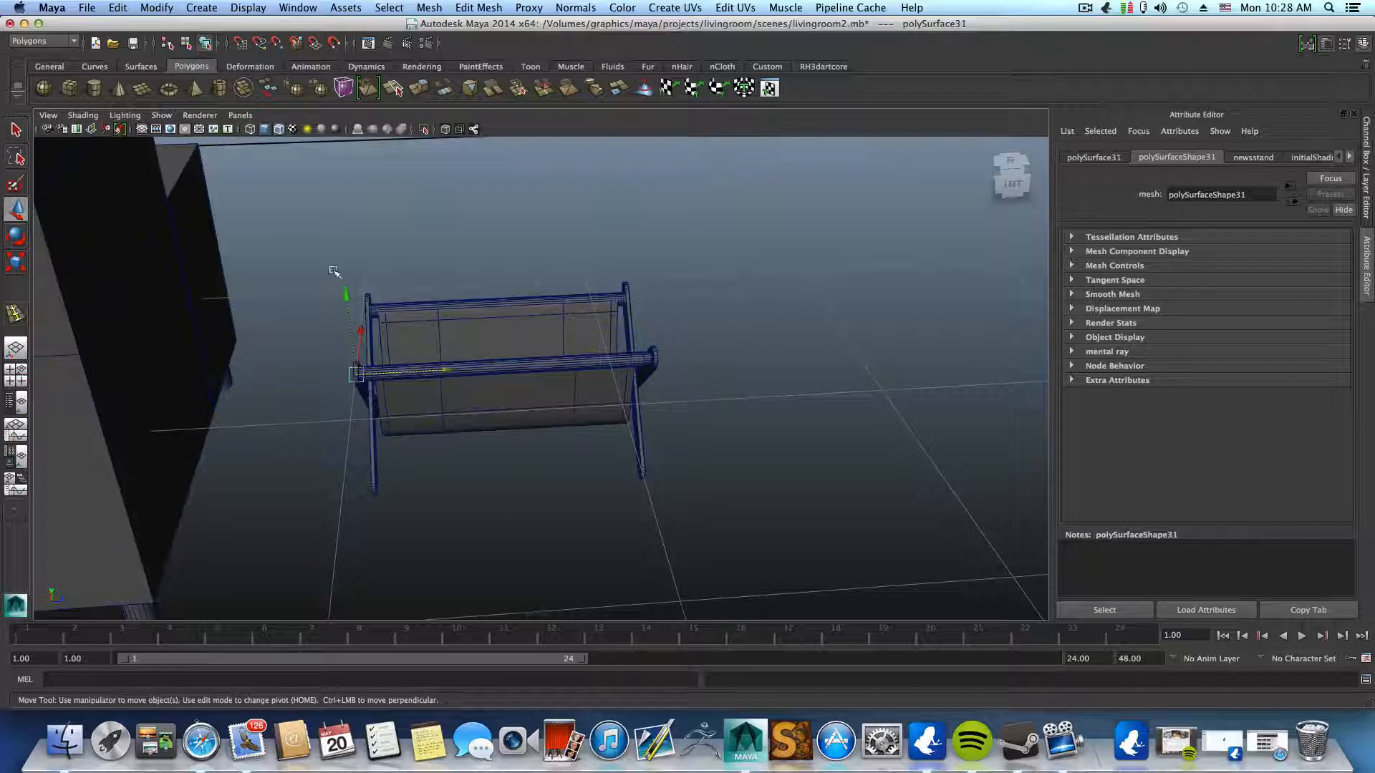
pyautogui.moveTo(330, 272); pyautogui.dragTo(765, 539)
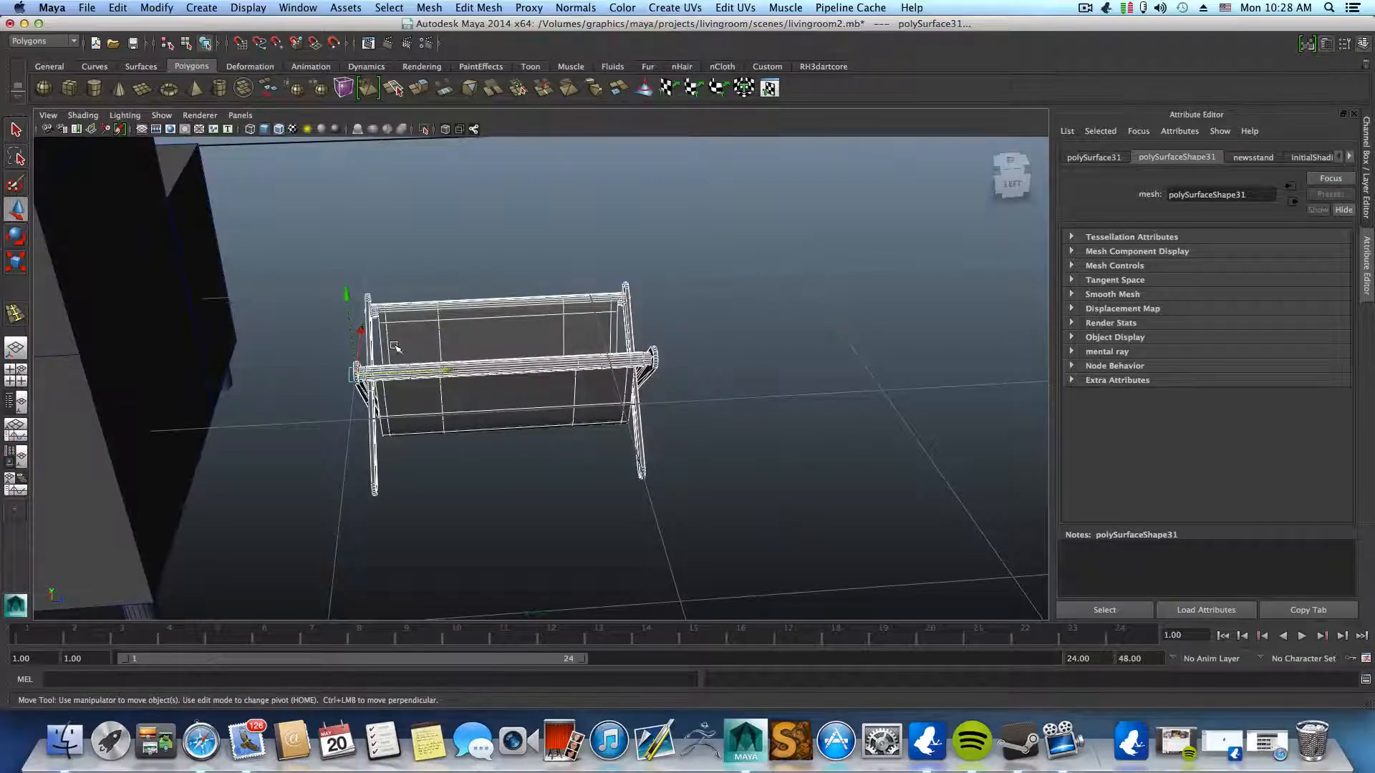
pyautogui.moveTo(360, 331); pyautogui.dragTo(377, 250)
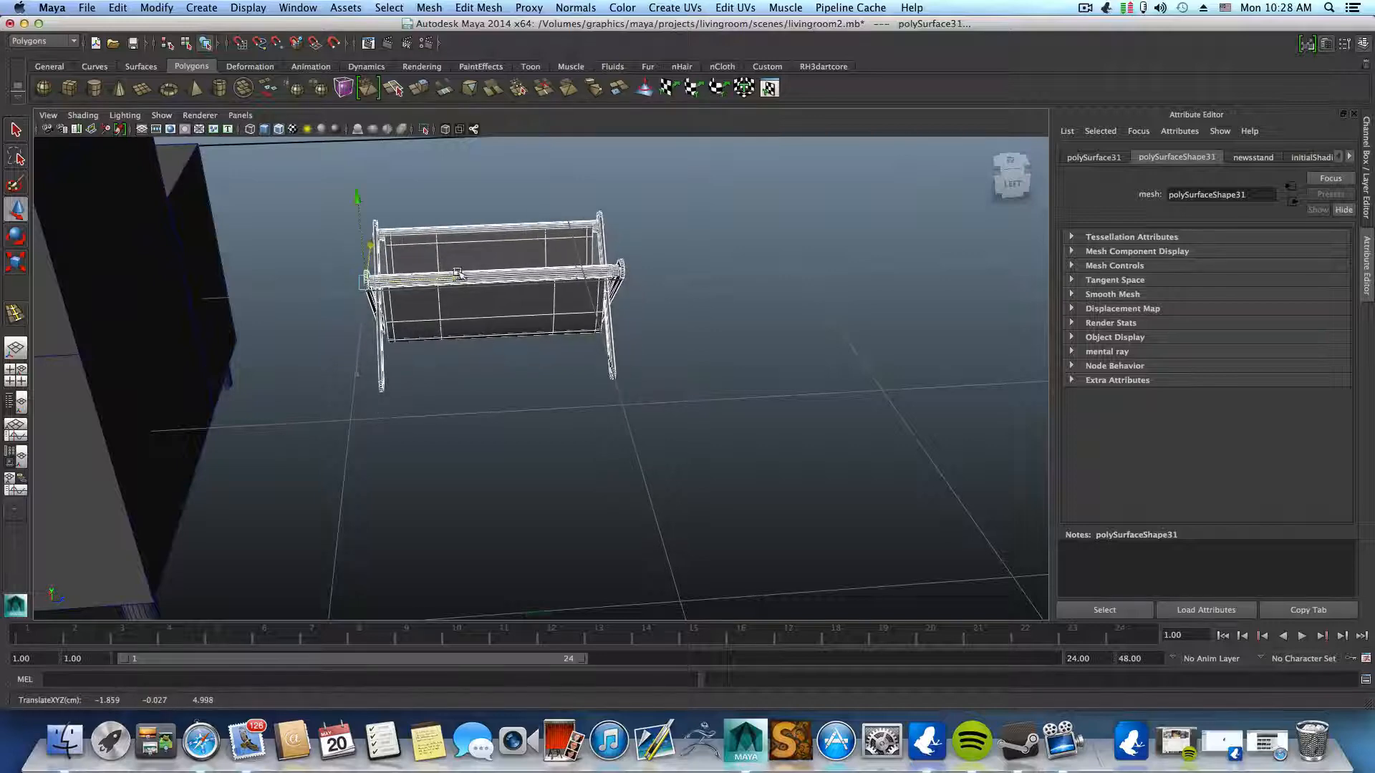
pyautogui.moveTo(469, 284); pyautogui.dragTo(540, 314)
pyautogui.press('super+z')
pyautogui.press('super+z')
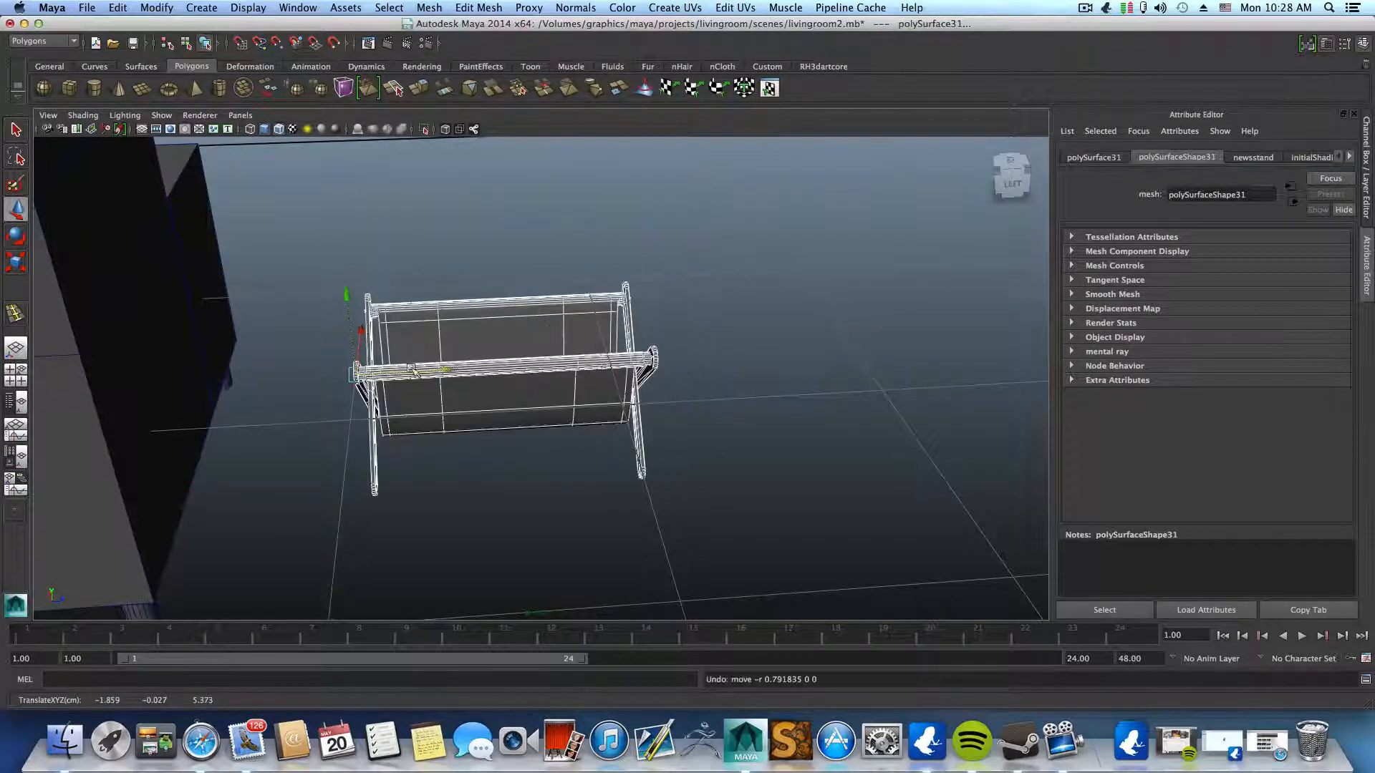
# - Try rotating all of the newsstand's selected parts together
pyautogui.press('e')
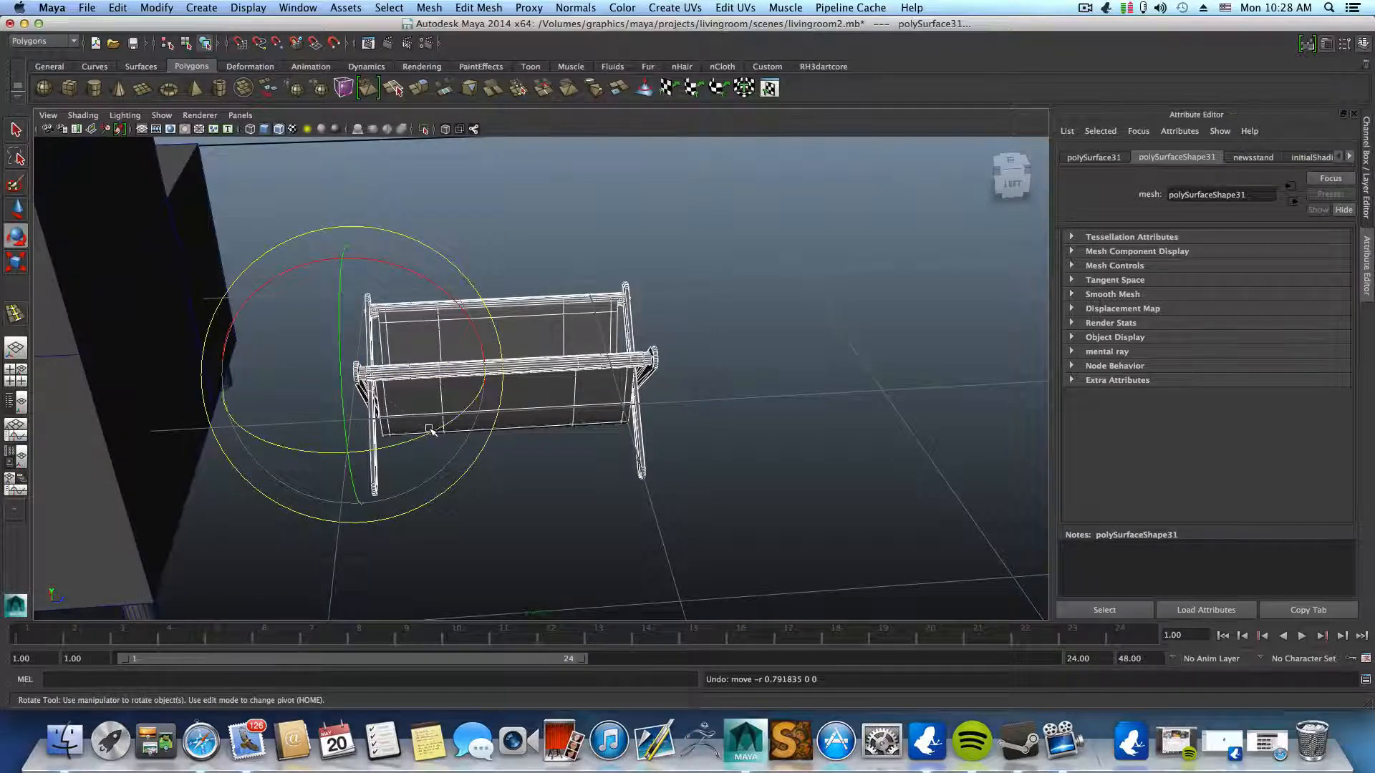
pyautogui.moveTo(430, 430); pyautogui.dragTo(513, 395)
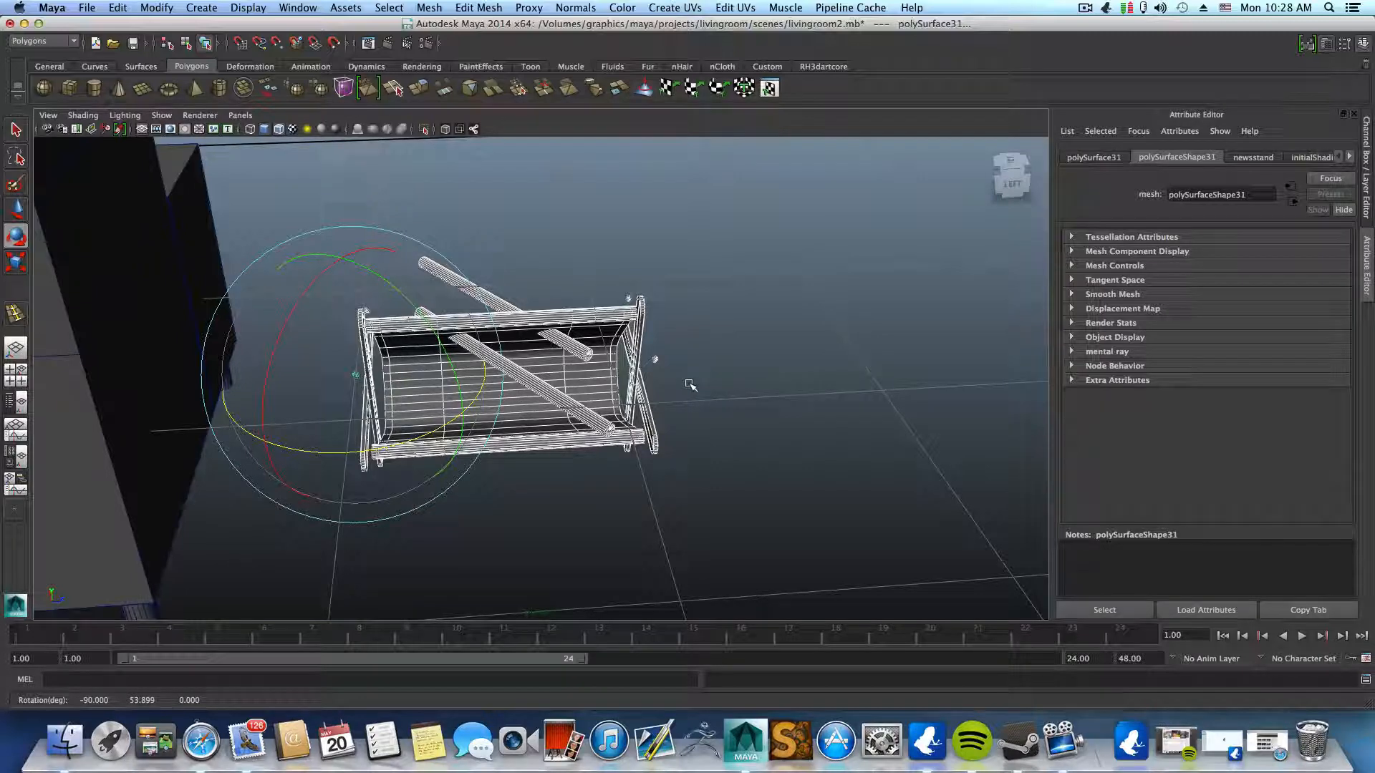
pyautogui.hotkey('ctrl', 'z')
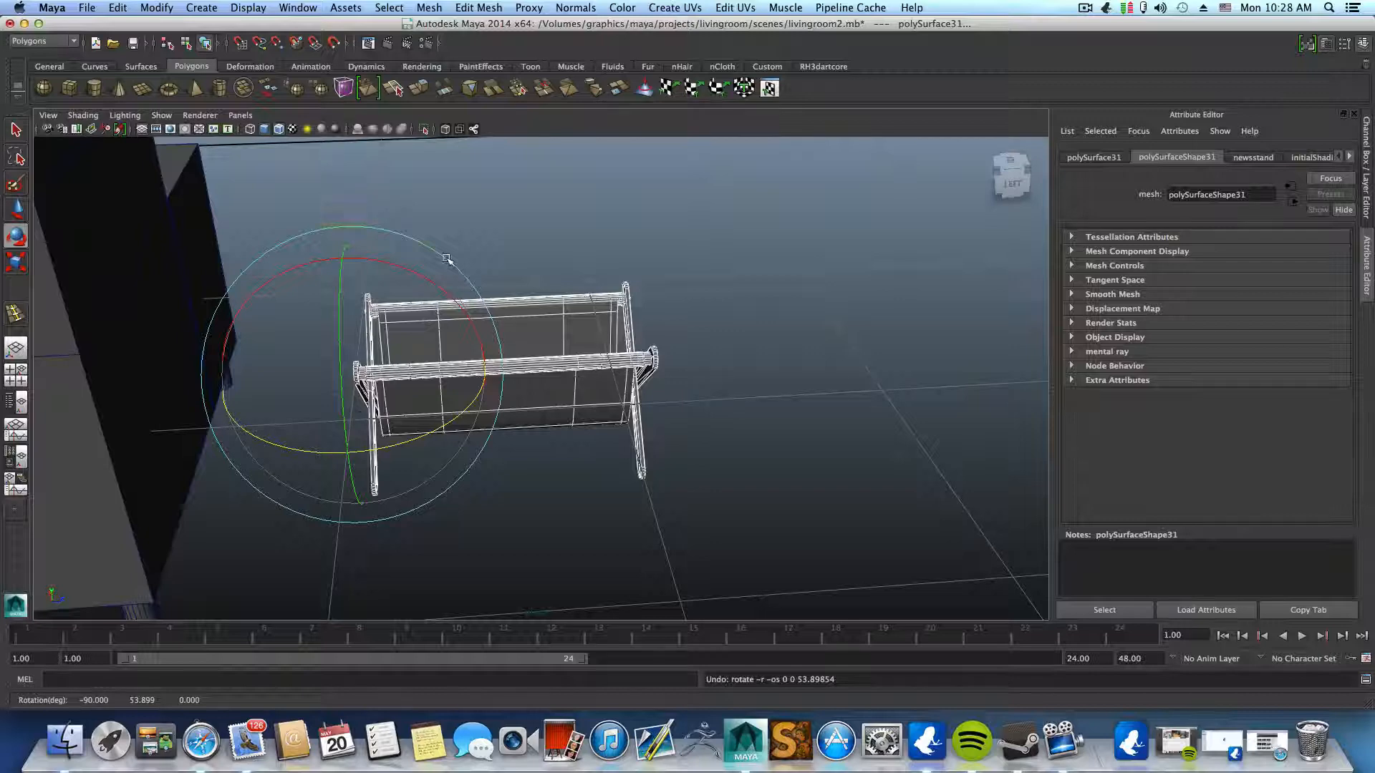
# - Show the Outliner beside the perspective view and select group2, which holds the newsstand's parts
pyautogui.click(21, 404)
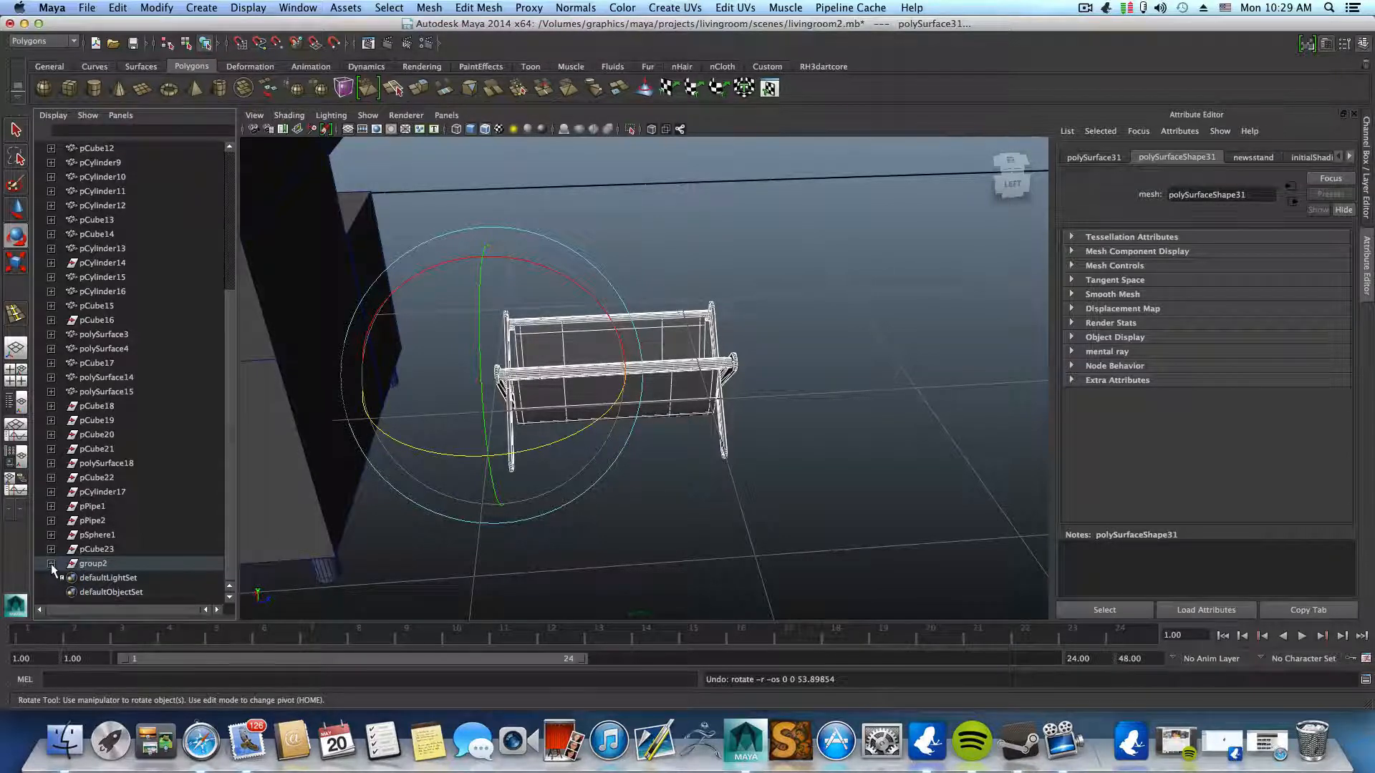
pyautogui.click(103, 563)
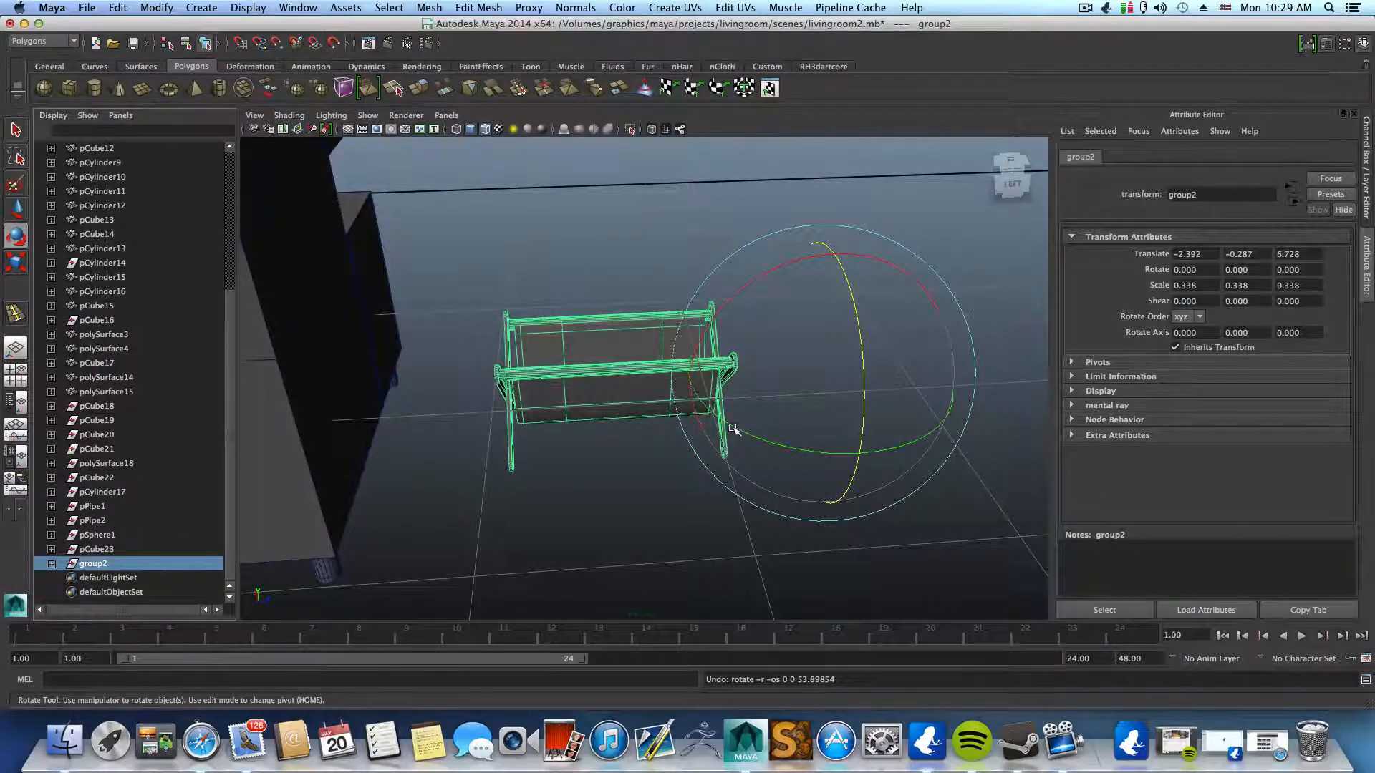
# - Try rotating group2 about the Y axis, then compare selecting its individual parts with selecting the group itself
pyautogui.moveTo(734, 426); pyautogui.dragTo(701, 335)
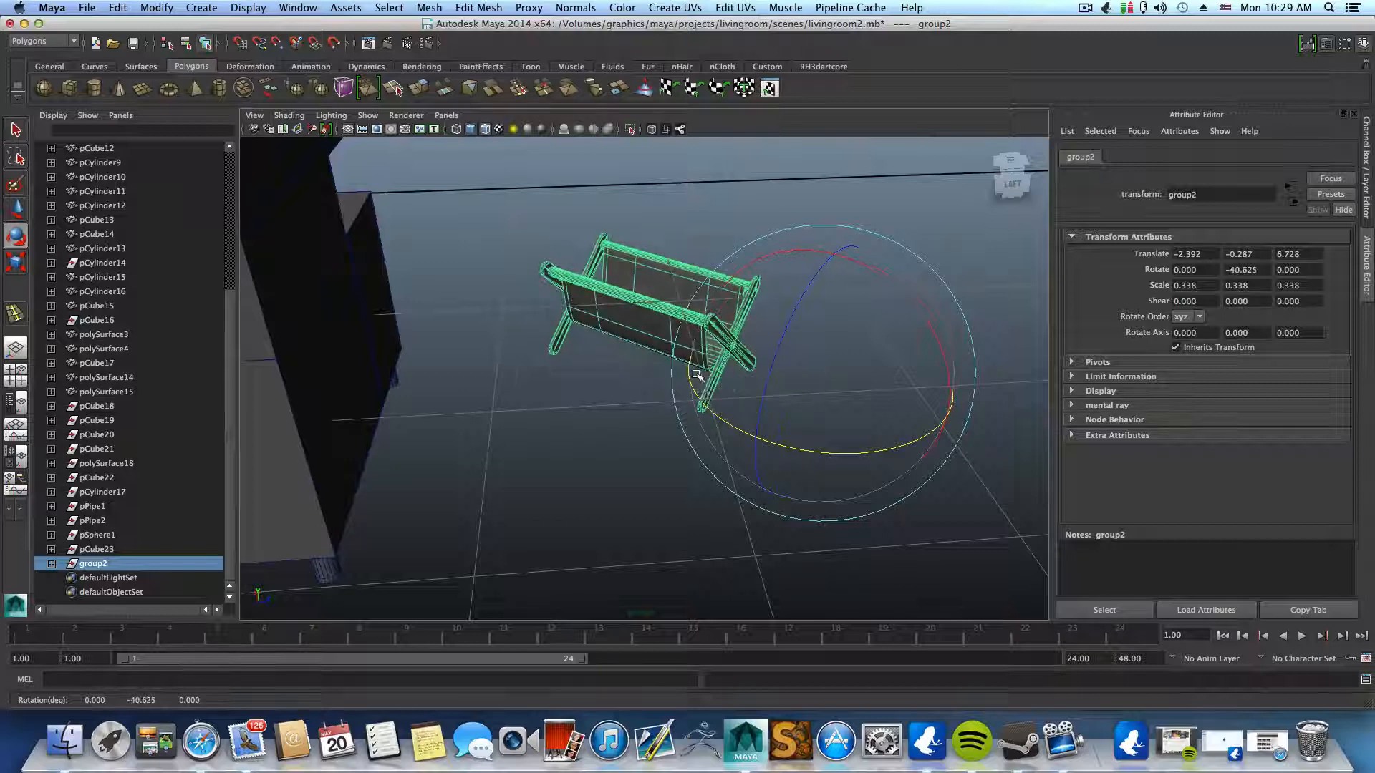
pyautogui.press('z')
pyautogui.keyDown('alt'); pyautogui.moveTo(695, 392); pyautogui.dragTo(653, 496); pyautogui.keyUp('alt')
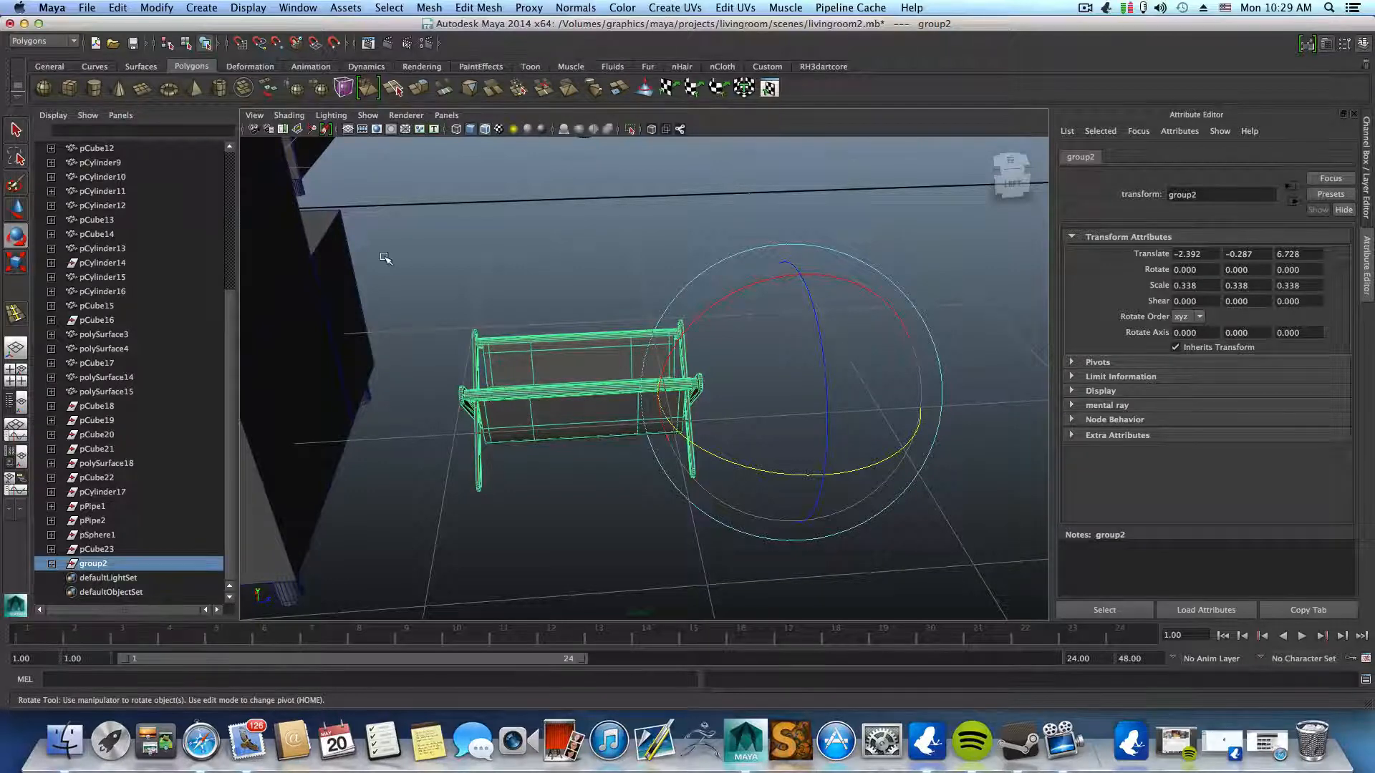
pyautogui.moveTo(402, 265); pyautogui.dragTo(719, 596)
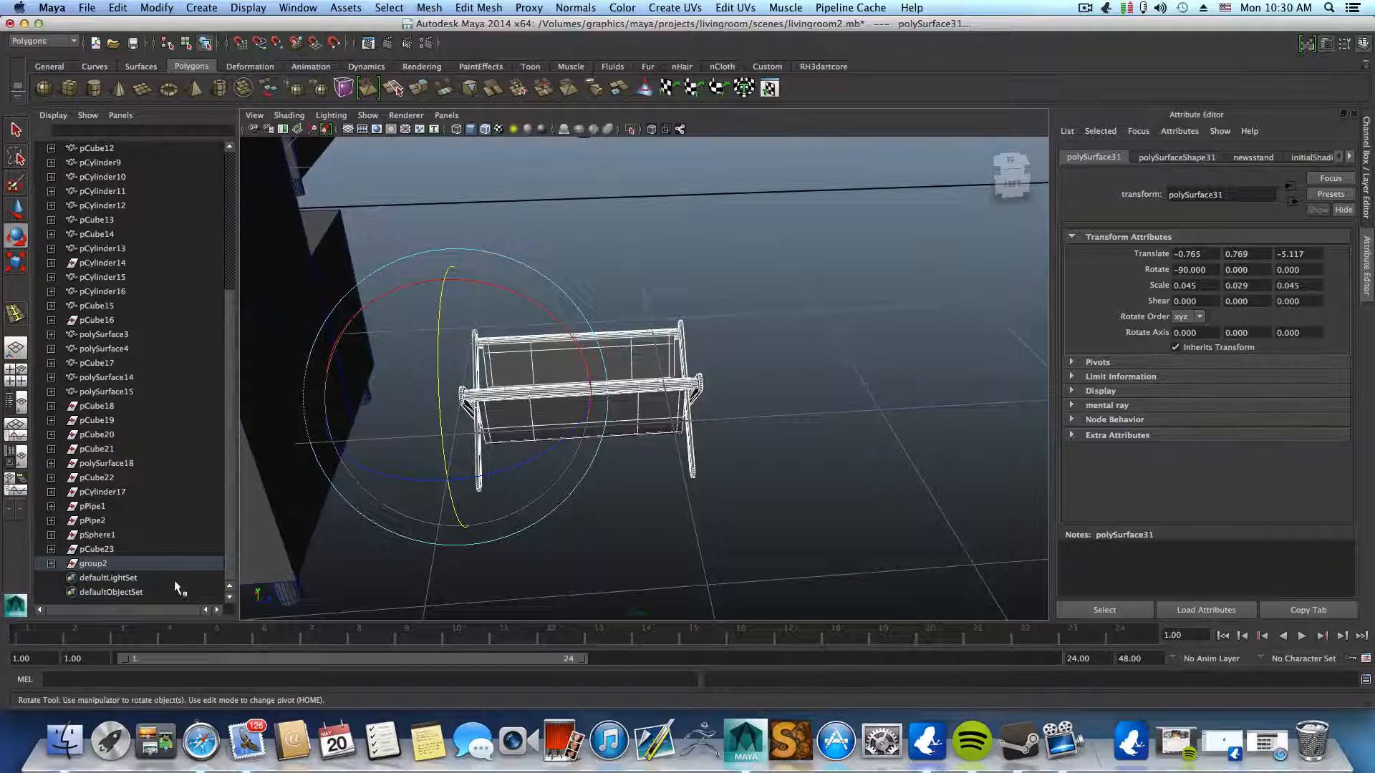
pyautogui.click(91, 564)
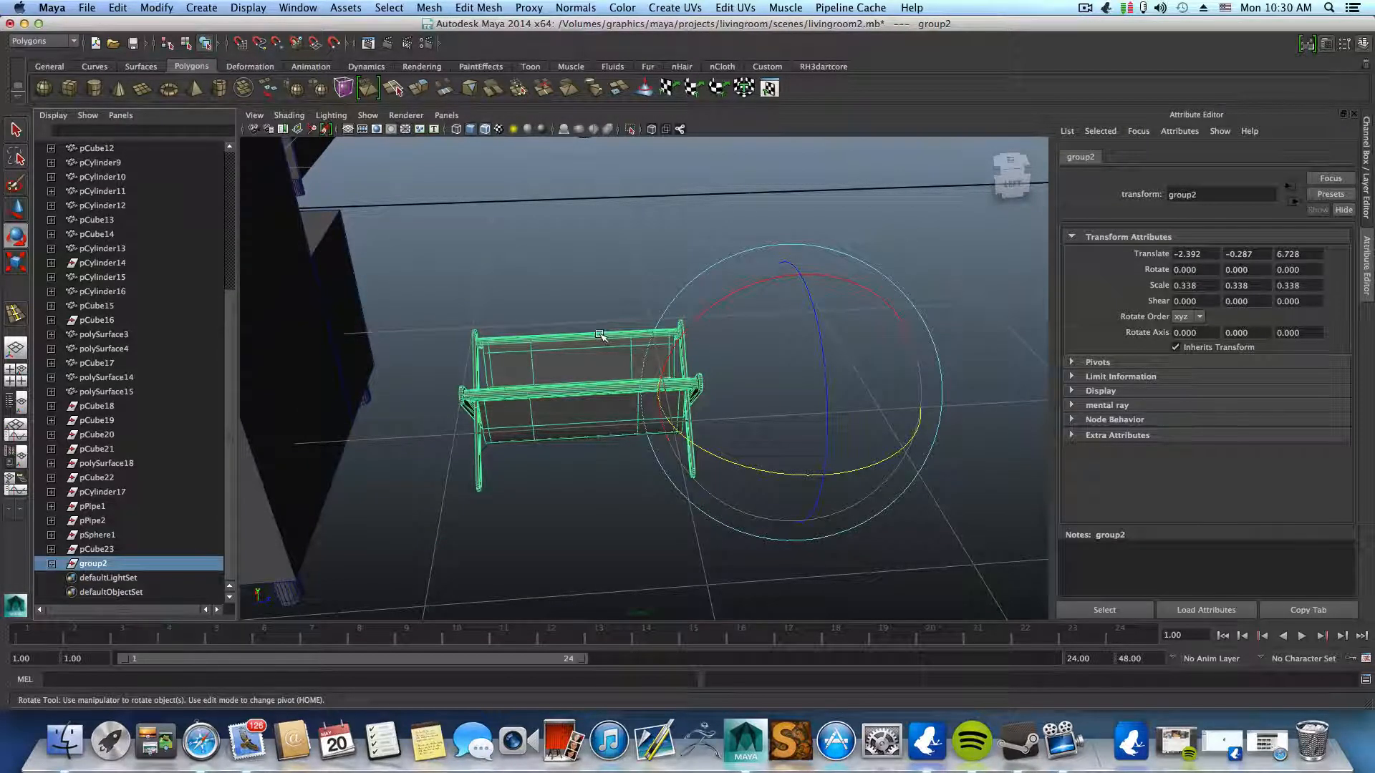
# - Center group2's pivot and move the newsstand between the armchair and sofa, at X 6.8 and Z about 5.4
pyautogui.click(156, 7)
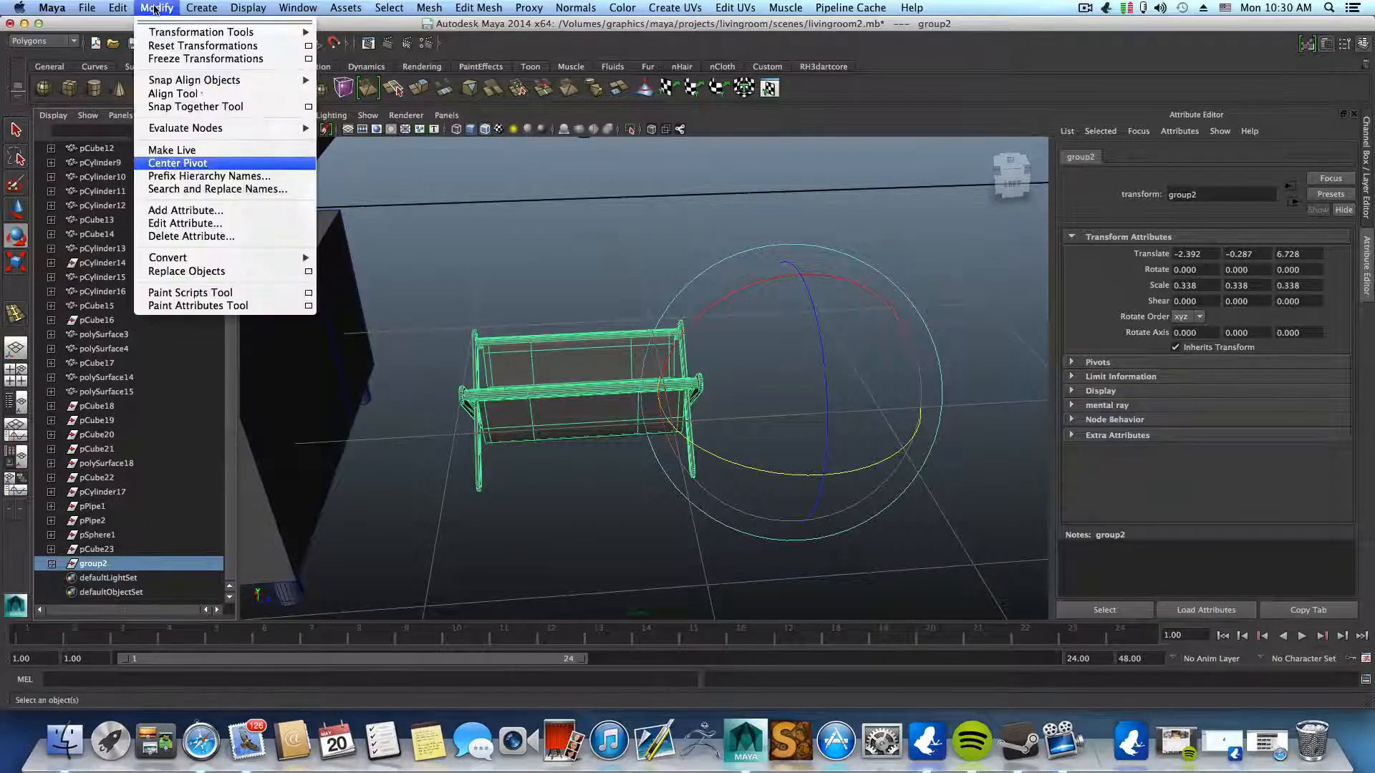
pyautogui.click(201, 164)
pyautogui.keyDown('alt'); pyautogui.moveTo(383, 239); pyautogui.dragTo(723, 397); pyautogui.keyUp('alt')
pyautogui.press('w')
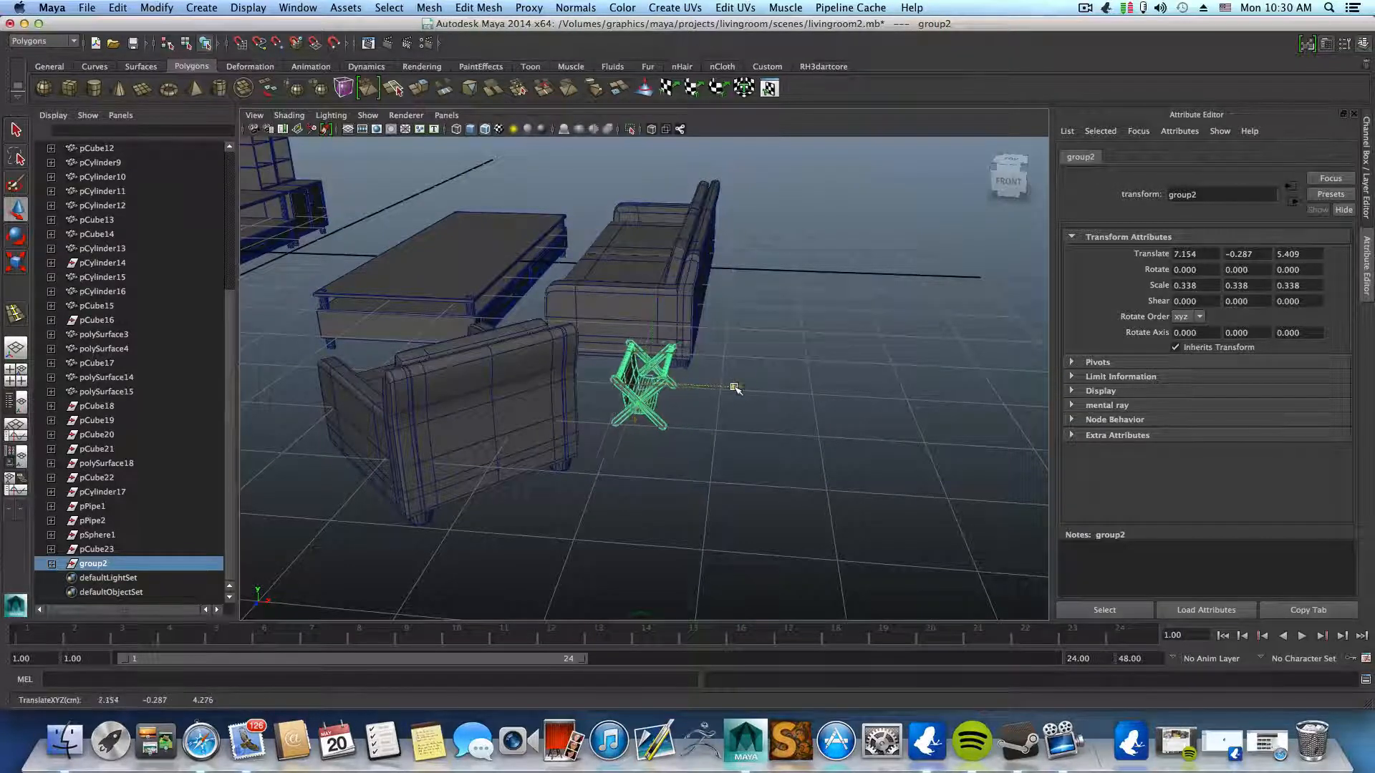
pyautogui.moveTo(725, 385); pyautogui.dragTo(715, 384)
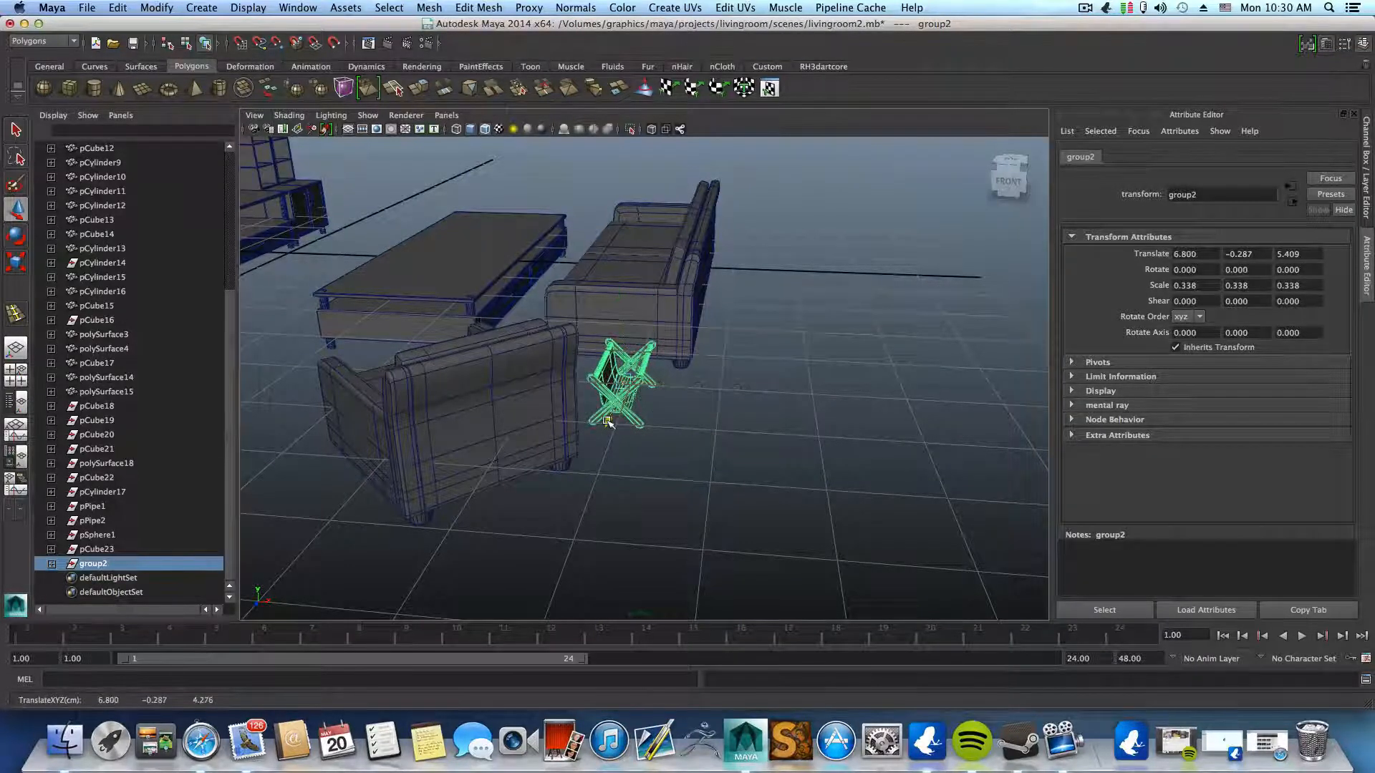
# - Examine the newsstand's placement between the armchair and the sofa from several sides of the living room
pyautogui.keyDown('alt'); pyautogui.moveTo(659, 427); pyautogui.dragTo(757, 426); pyautogui.keyUp('alt')
pyautogui.keyDown('alt'); pyautogui.moveTo(757, 426); pyautogui.dragTo(867, 453, button='middle'); pyautogui.keyUp('alt')
pyautogui.keyDown('alt'); pyautogui.moveTo(505, 409); pyautogui.dragTo(804, 420, button='middle'); pyautogui.keyUp('alt')
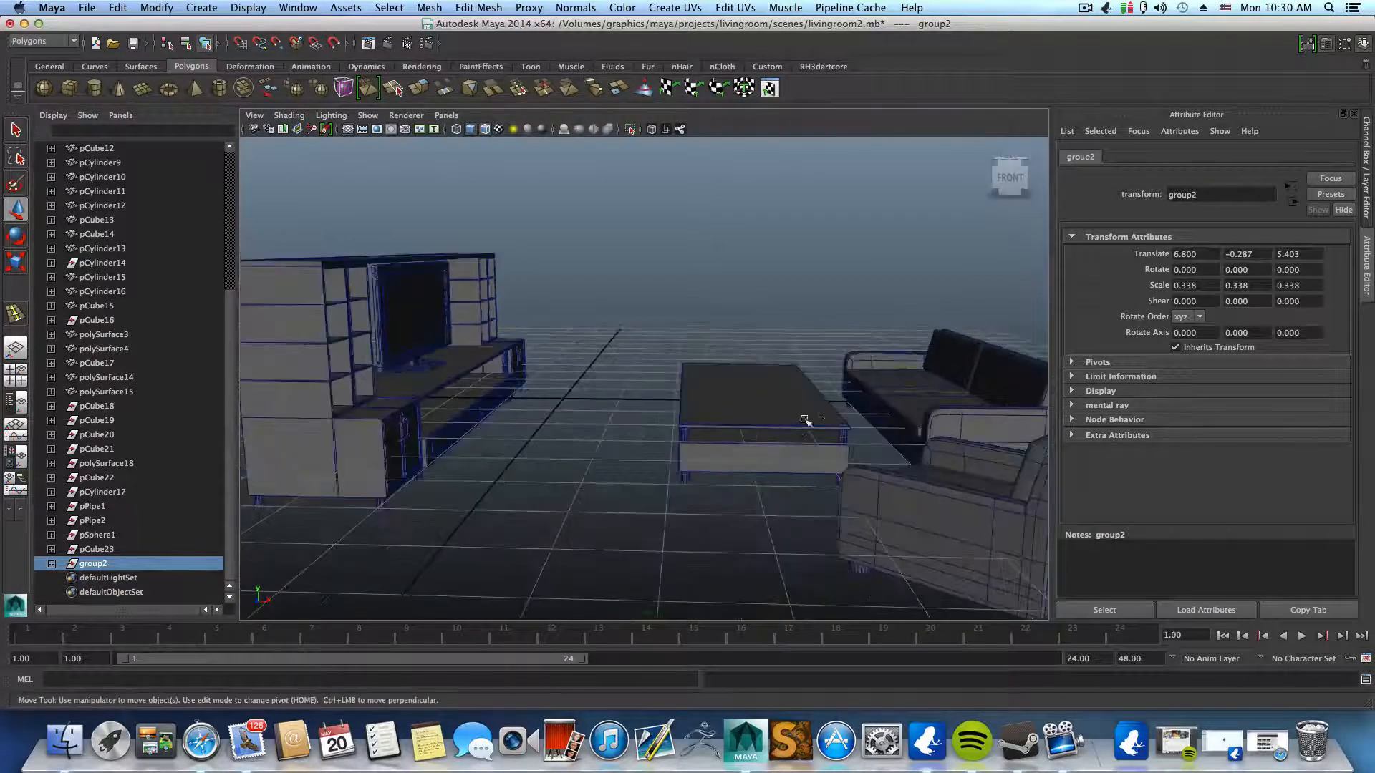
pyautogui.keyDown('alt'); pyautogui.moveTo(804, 420); pyautogui.dragTo(732, 409, button='right'); pyautogui.keyUp('alt')
pyautogui.keyDown('alt'); pyautogui.moveTo(732, 409); pyautogui.dragTo(645, 424, button='middle'); pyautogui.keyUp('alt')
pyautogui.keyDown('alt'); pyautogui.moveTo(644, 423); pyautogui.dragTo(592, 408); pyautogui.keyUp('alt')
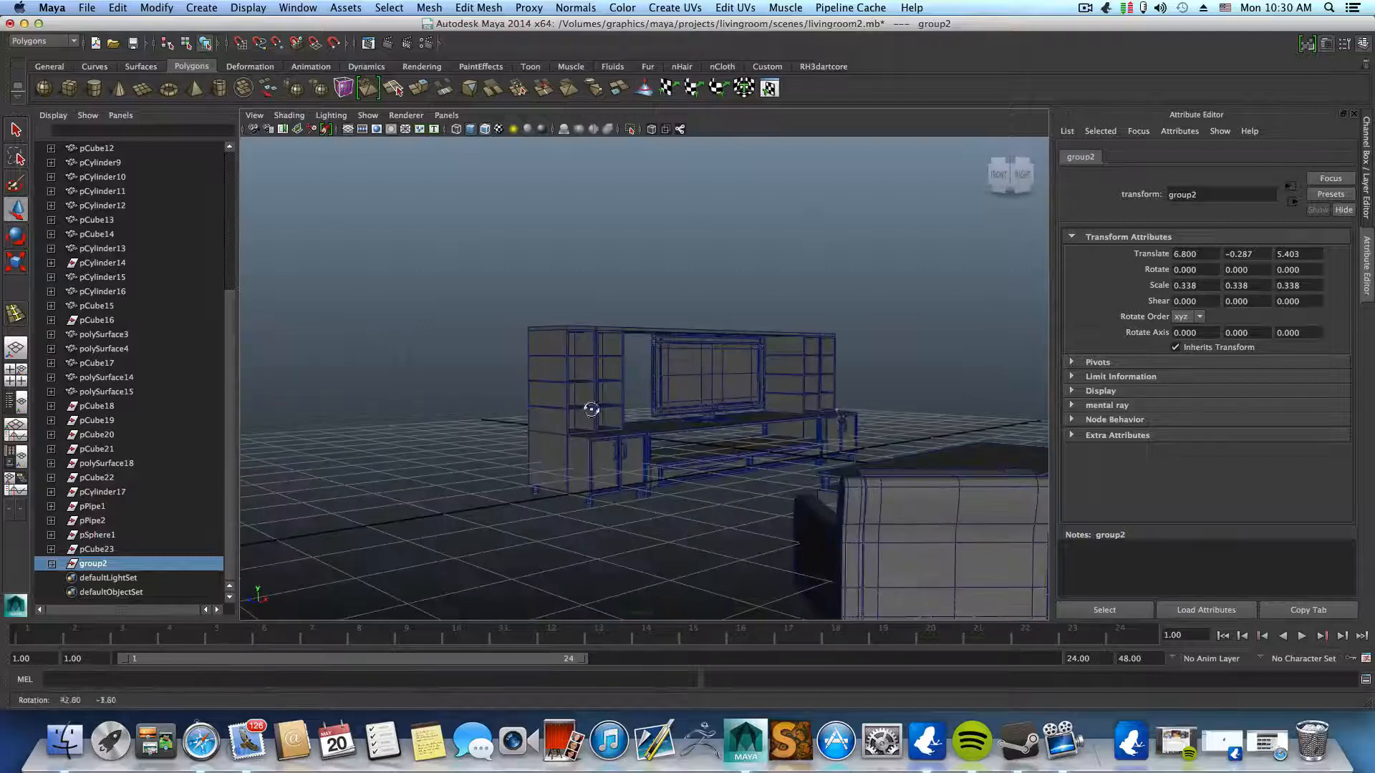
pyautogui.keyDown('alt'); pyautogui.moveTo(835, 416); pyautogui.dragTo(357, 356, button='middle'); pyautogui.keyUp('alt')
pyautogui.keyDown('alt'); pyautogui.moveTo(788, 409); pyautogui.dragTo(401, 419); pyautogui.keyUp('alt')
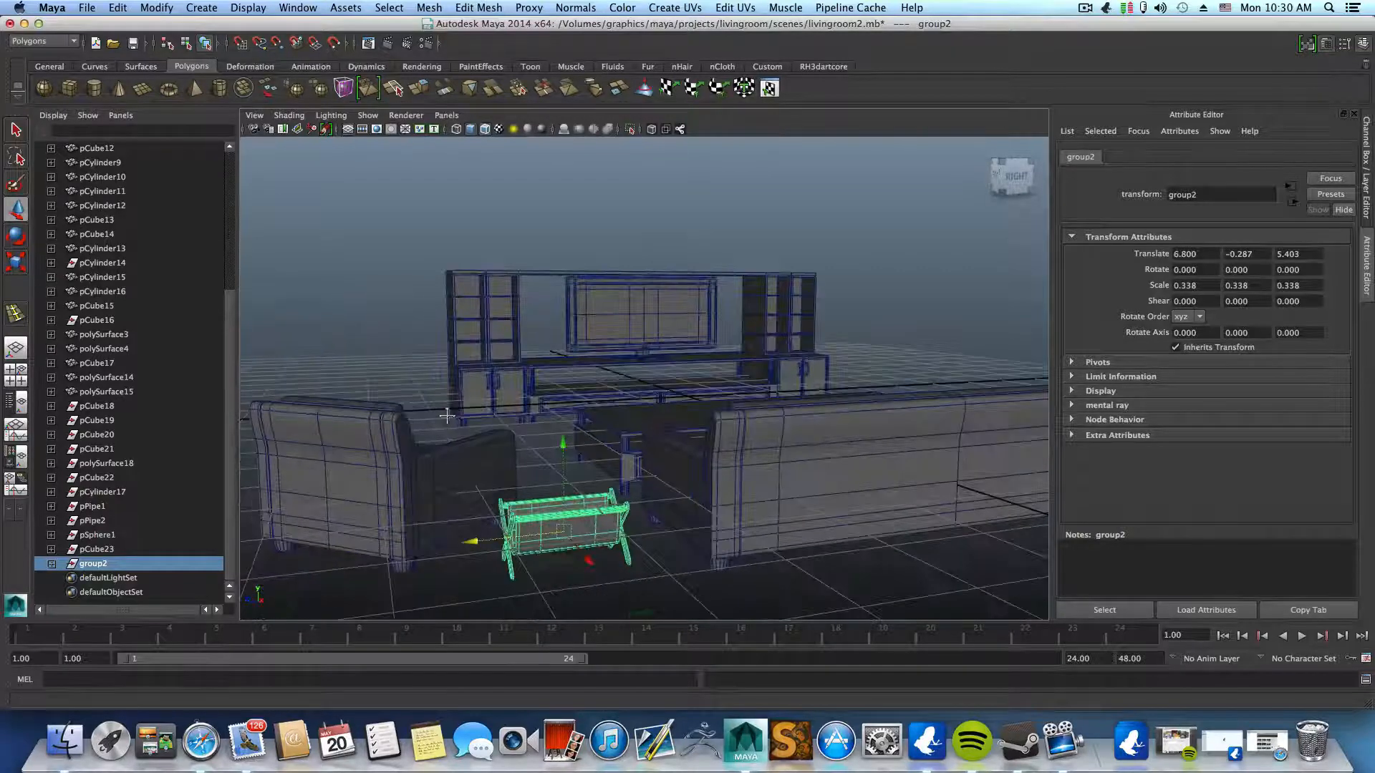
pyautogui.keyDown('alt'); pyautogui.moveTo(448, 411); pyautogui.dragTo(505, 376, button='middle'); pyautogui.keyUp('alt')
# - Lower group2 to Y -0.323 in the right side view, aligning the newsstand's feet with the other furniture's feet
pyautogui.click(16, 374)
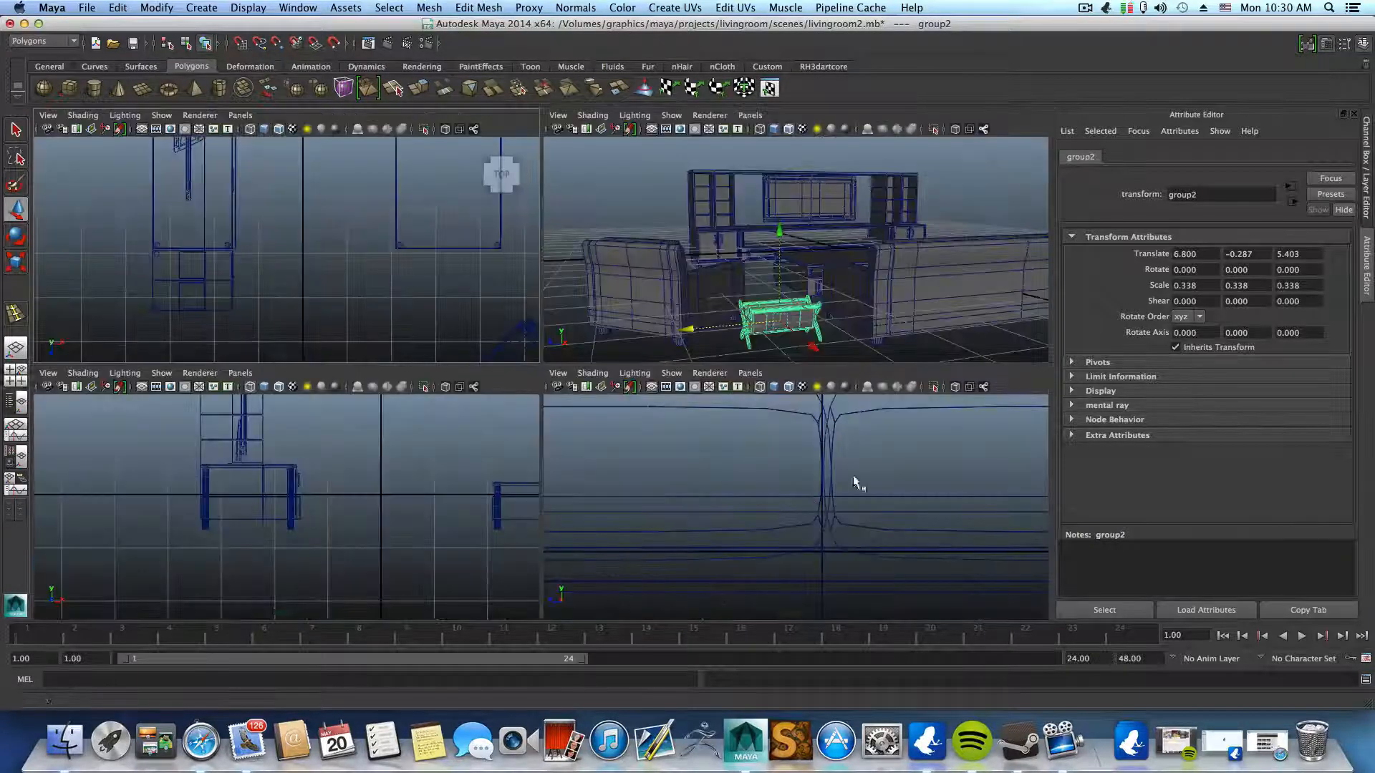
pyautogui.press('space')
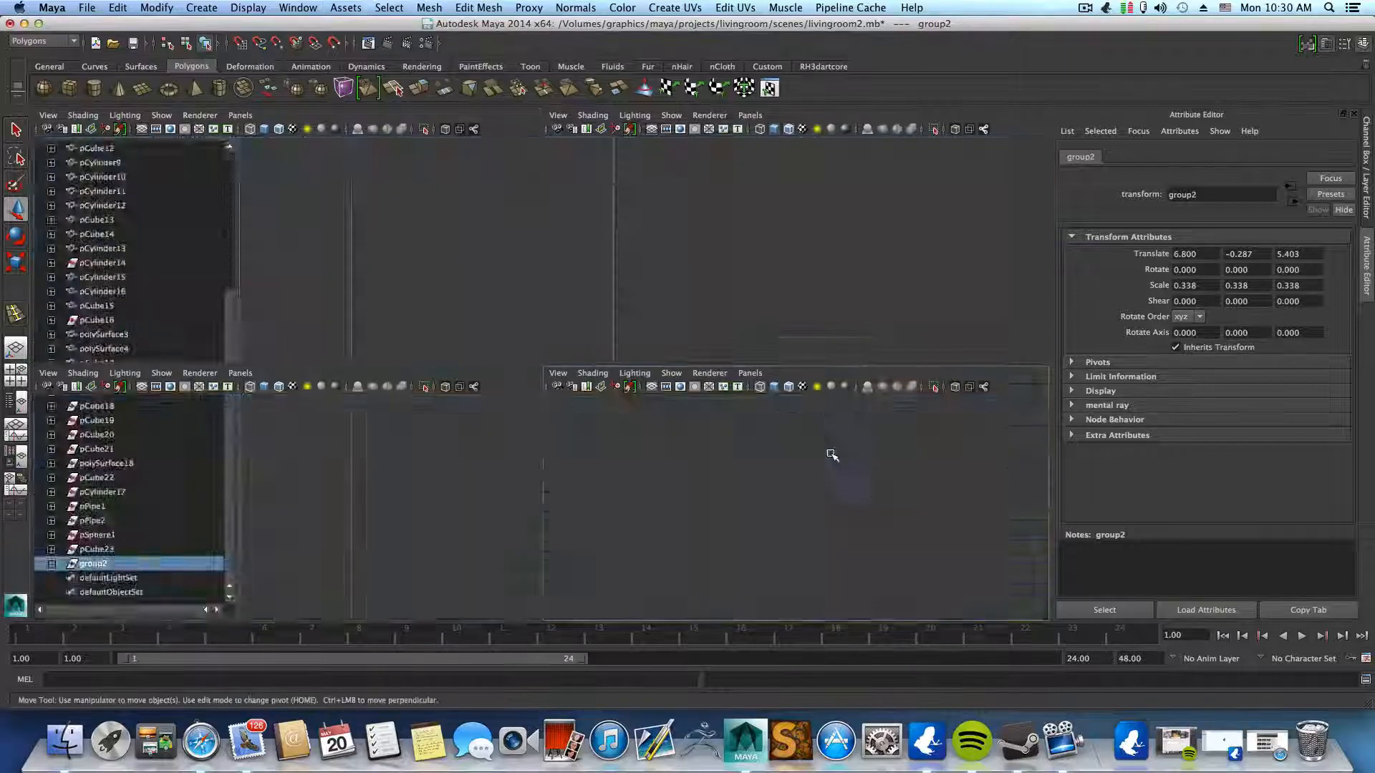
pyautogui.scroll(-5, 679, 451)
pyautogui.keyDown('alt'); pyautogui.moveTo(553, 429); pyautogui.dragTo(880, 419, button='middle'); pyautogui.keyUp('alt')
pyautogui.scroll(5, 673, 427)
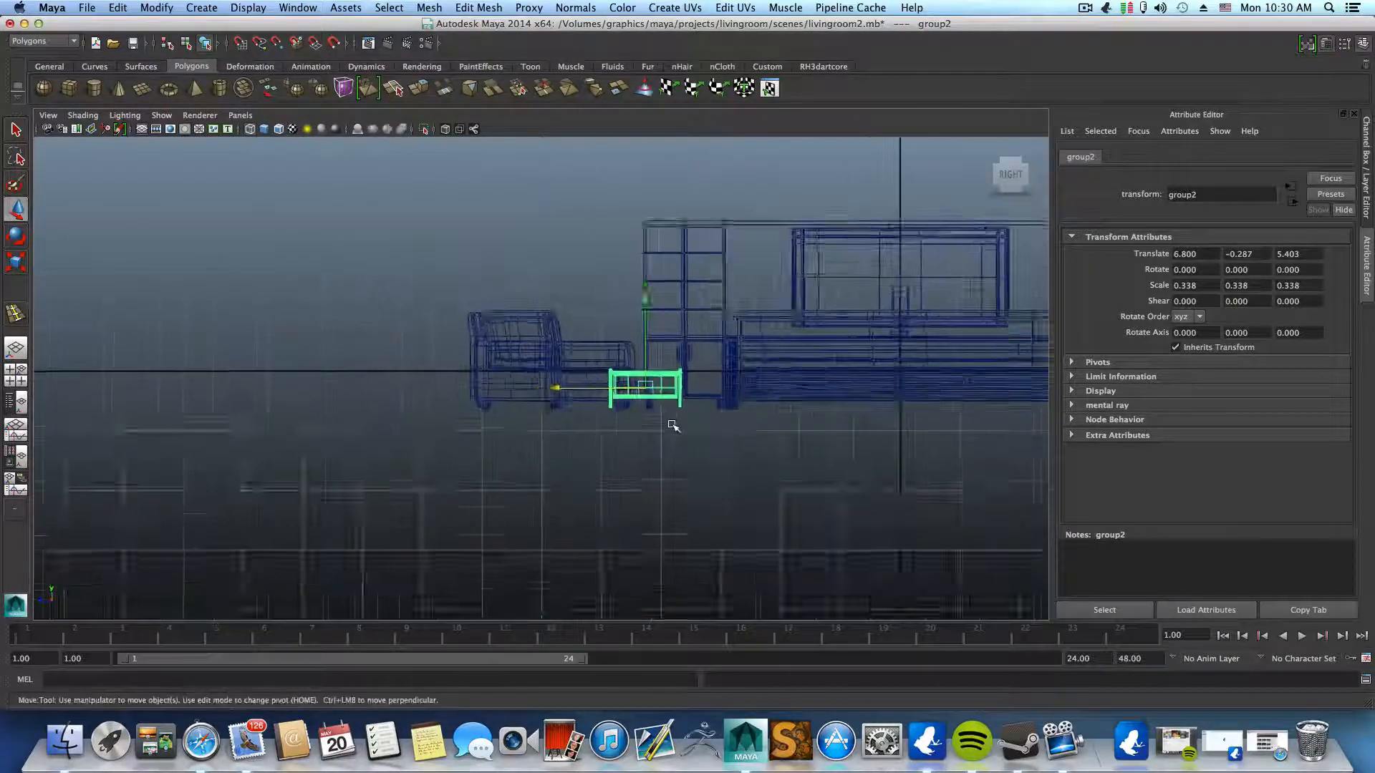
pyautogui.keyDown('alt'); pyautogui.moveTo(866, 489); pyautogui.dragTo(652, 444, button='middle'); pyautogui.keyUp('alt')
pyautogui.scroll(2, 593, 491)
pyautogui.scroll(2, 594, 492)
pyautogui.moveTo(465, 308); pyautogui.dragTo(470, 316)
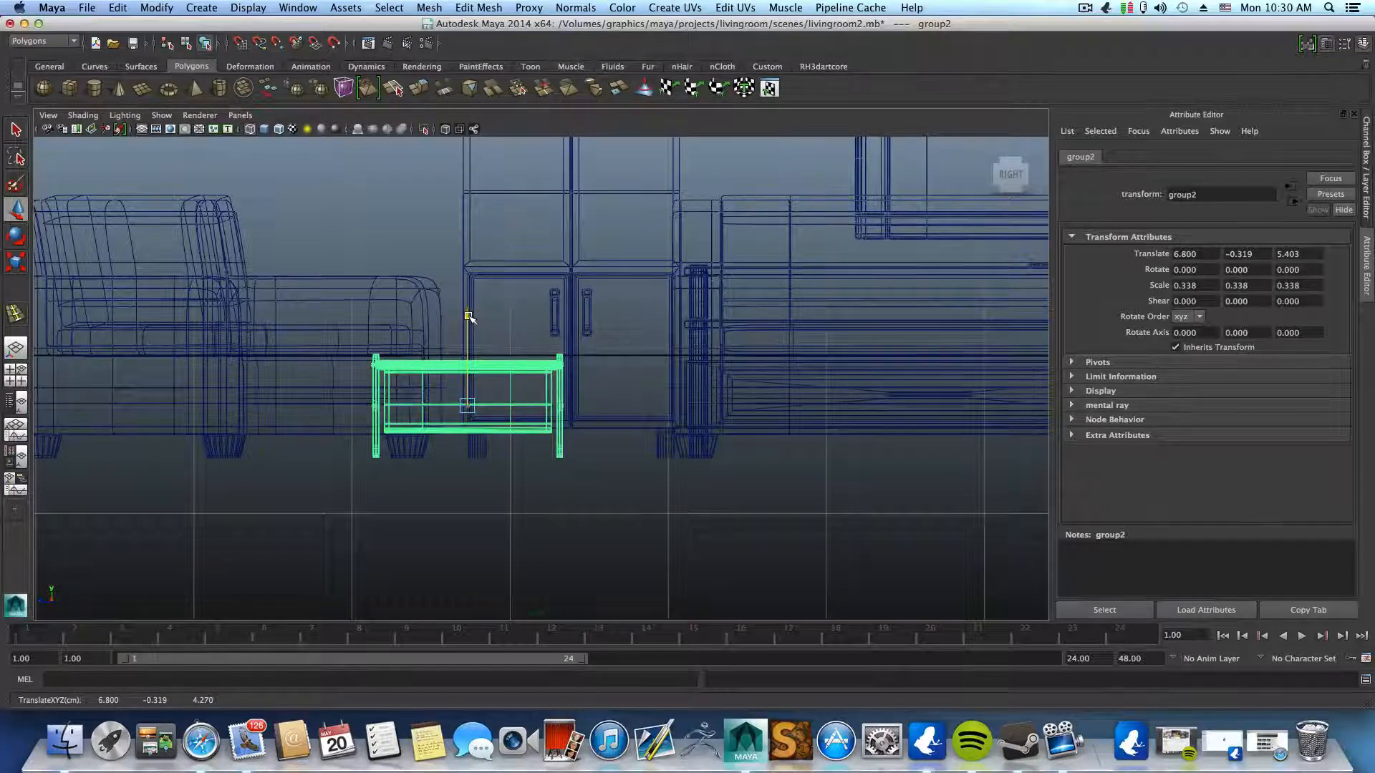
pyautogui.moveTo(469, 316); pyautogui.dragTo(469, 317)
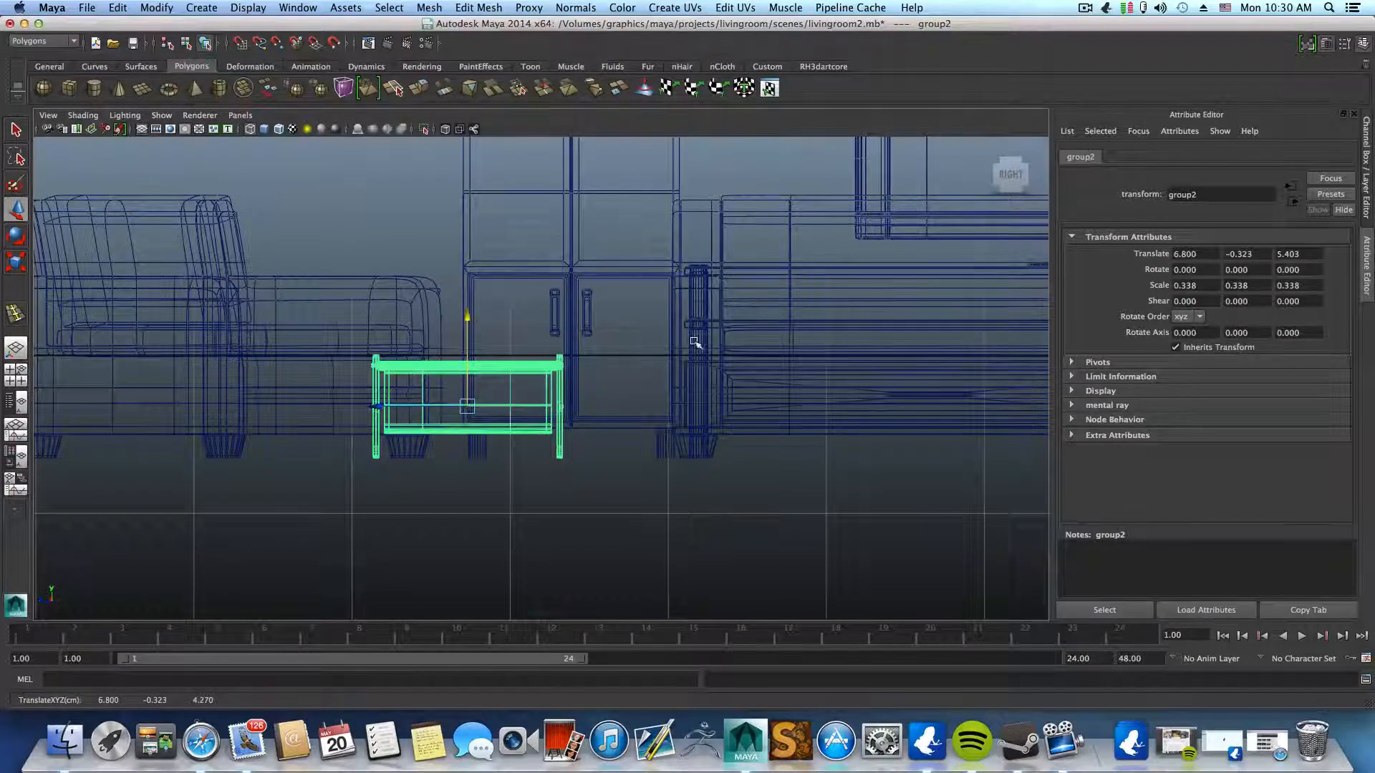
pyautogui.keyDown('alt'); pyautogui.moveTo(598, 451); pyautogui.dragTo(853, 400, button='middle'); pyautogui.keyUp('alt')
pyautogui.scroll(3, 824, 415)
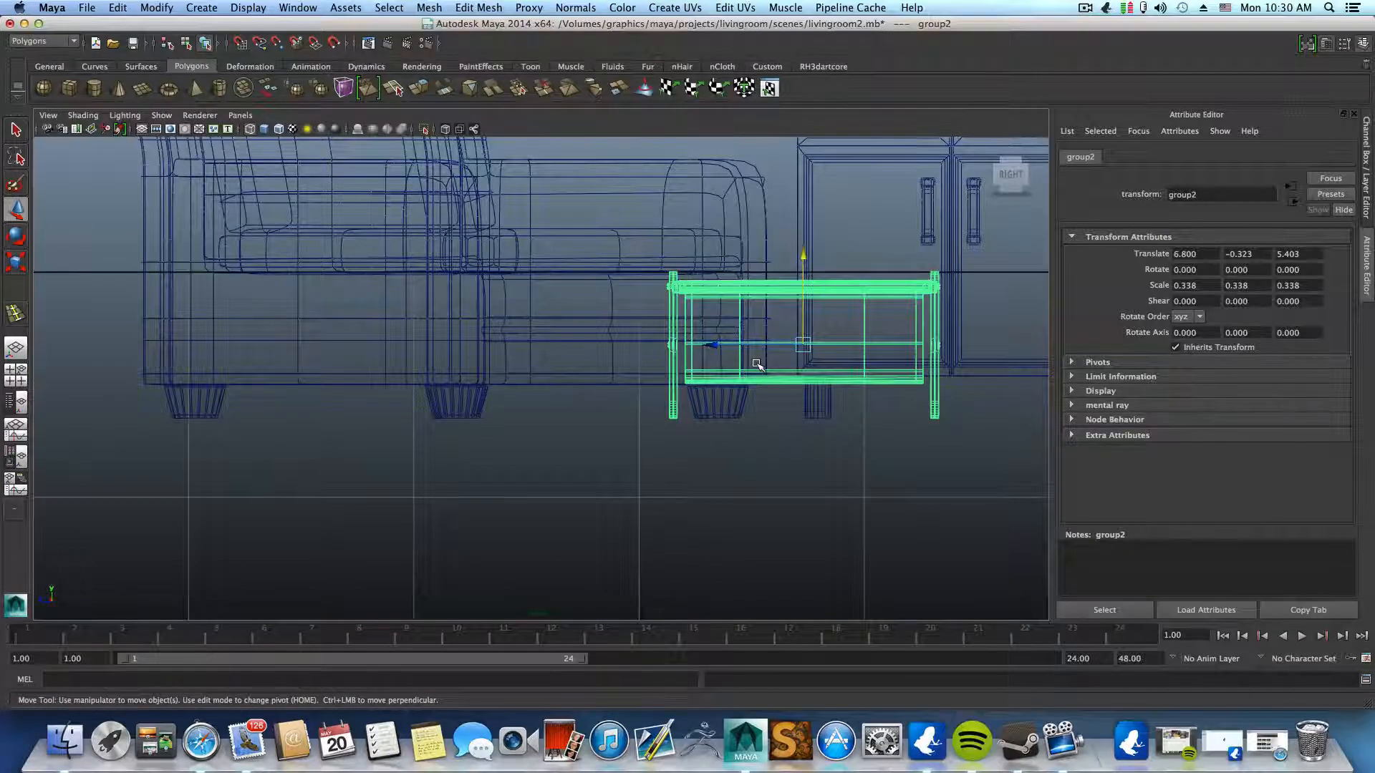
# - Return to the perspective view and show the Channel Box / Layer Editor in place of the Attribute Editor
pyautogui.press('space')
pyautogui.press('space')
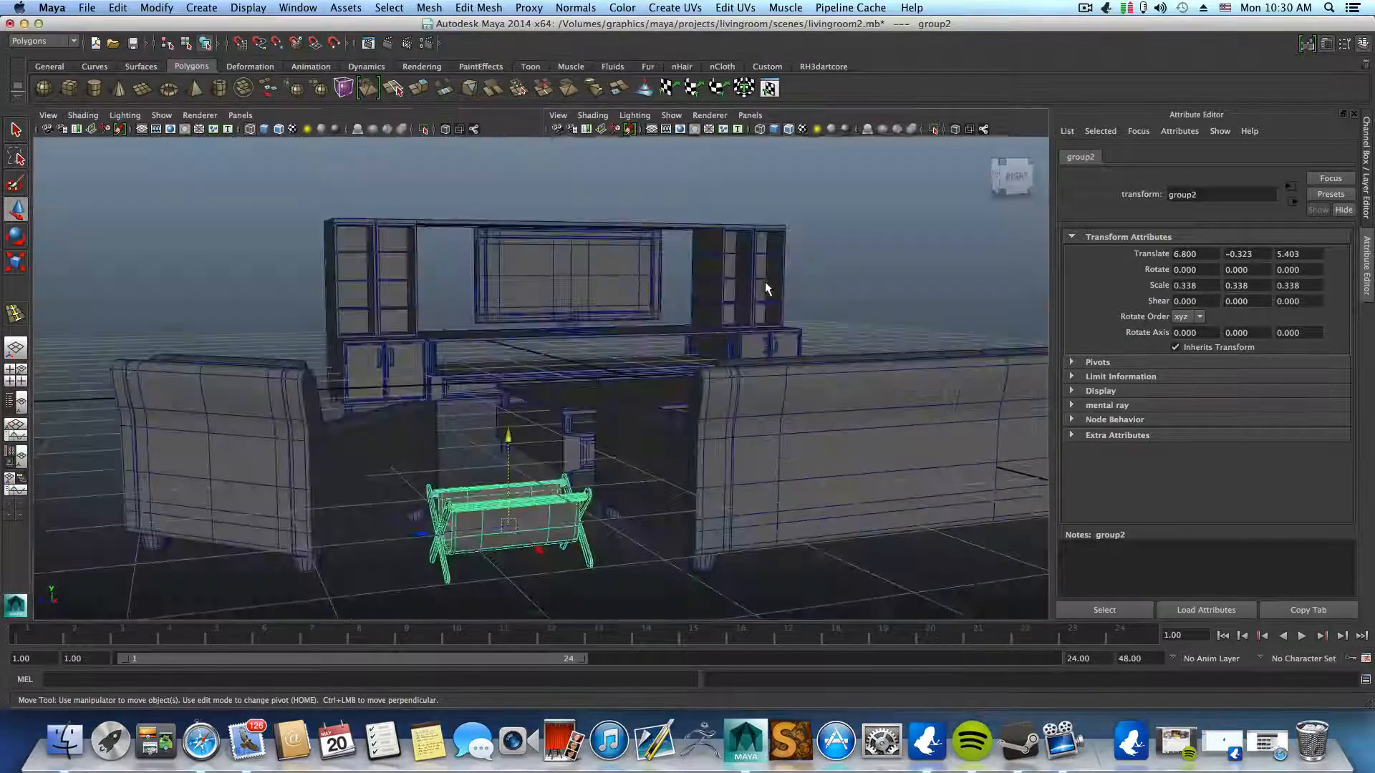
pyautogui.scroll(-5, 613, 371)
pyautogui.keyDown('alt'); pyautogui.moveTo(608, 379); pyautogui.dragTo(762, 467); pyautogui.keyUp('alt')
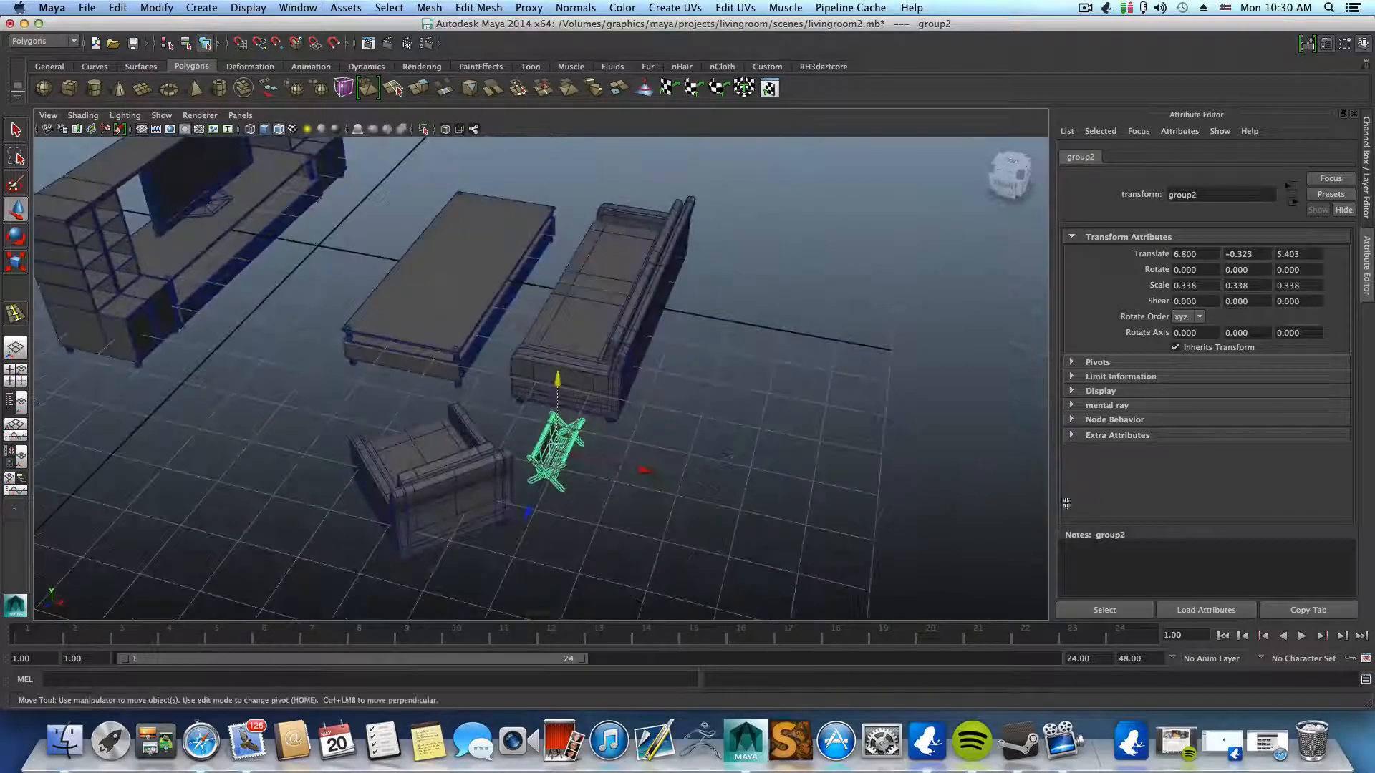
pyautogui.click(1364, 44)
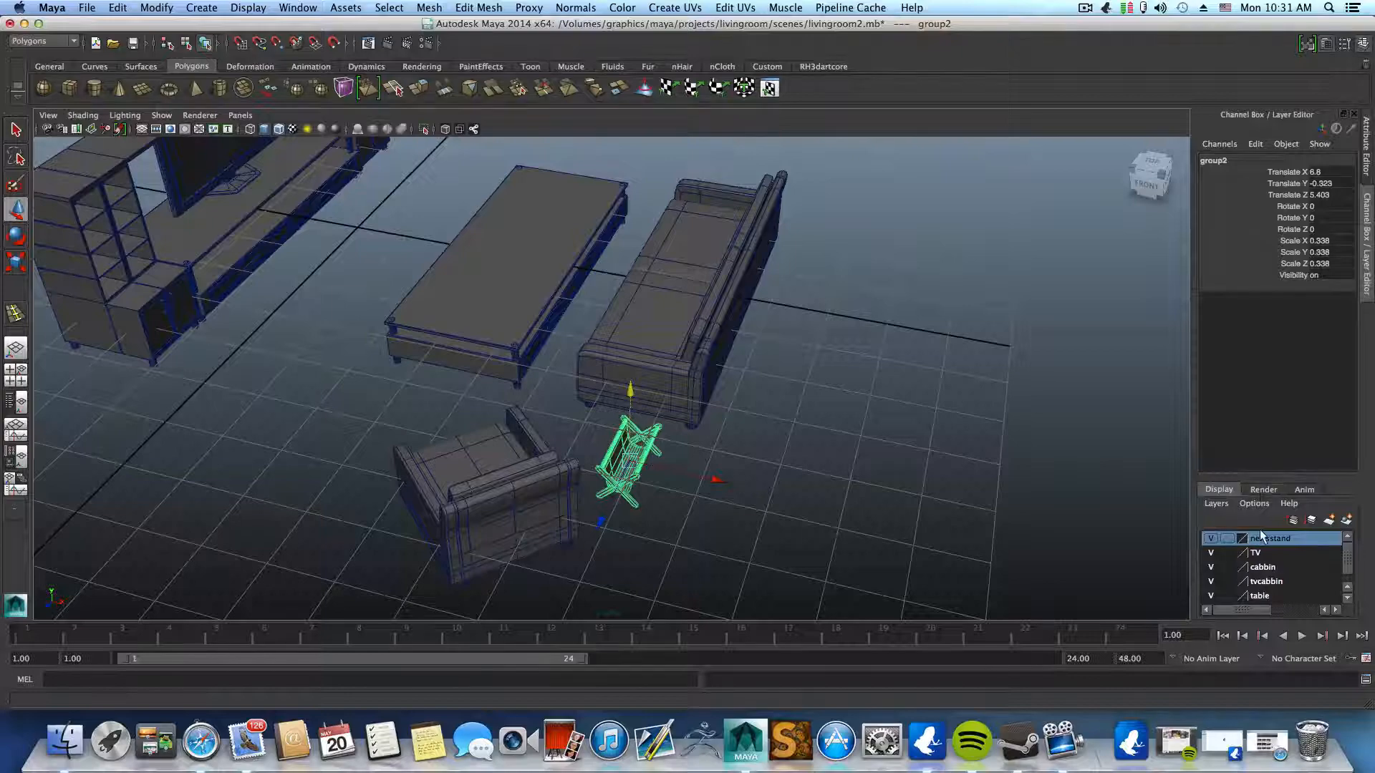
pyautogui.keyDown('alt'); pyautogui.moveTo(432, 397); pyautogui.dragTo(651, 398); pyautogui.keyUp('alt')
pyautogui.keyDown('alt'); pyautogui.moveTo(531, 434); pyautogui.dragTo(605, 426); pyautogui.keyUp('alt')
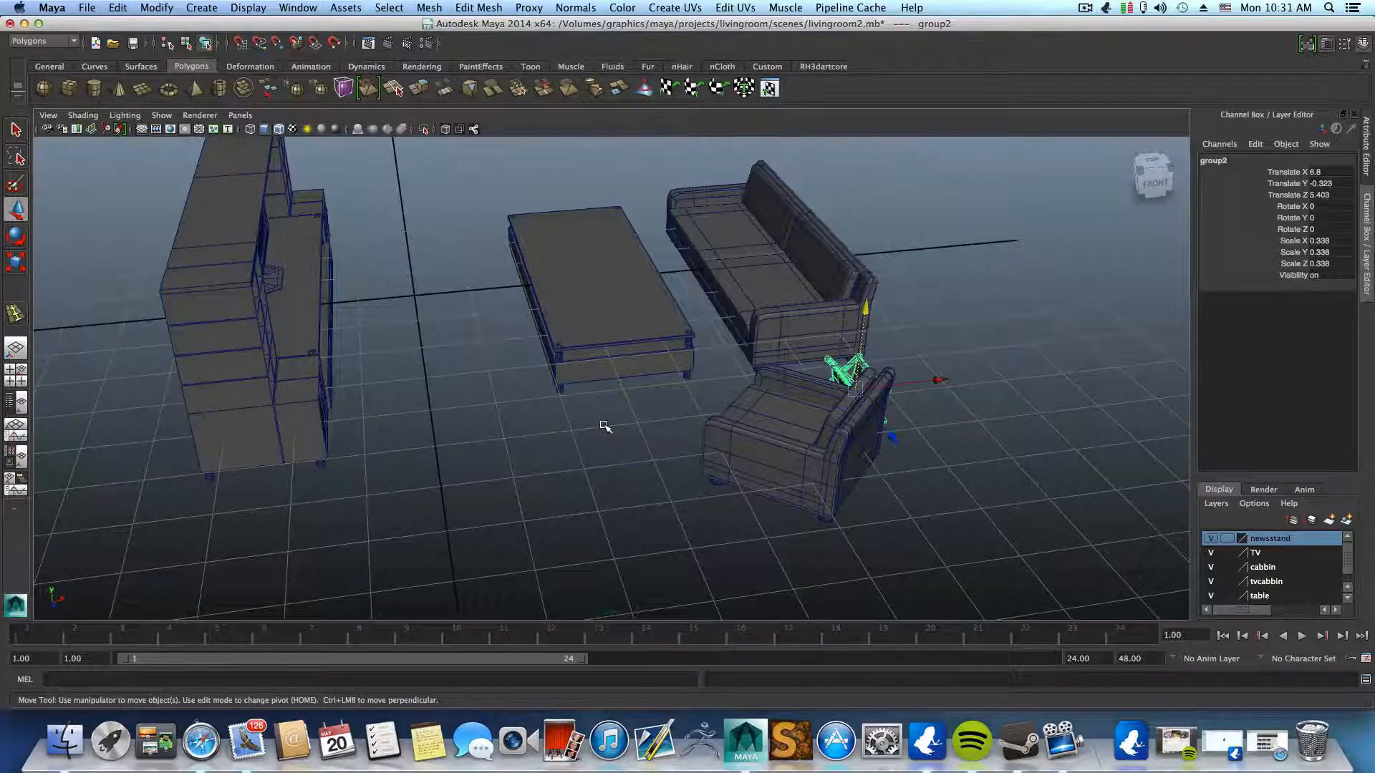
# - Hide the newsstand, TV, cabbin, tvcabbin, table and sofa layers to clear the scene for a new object
pyautogui.click(1211, 538)
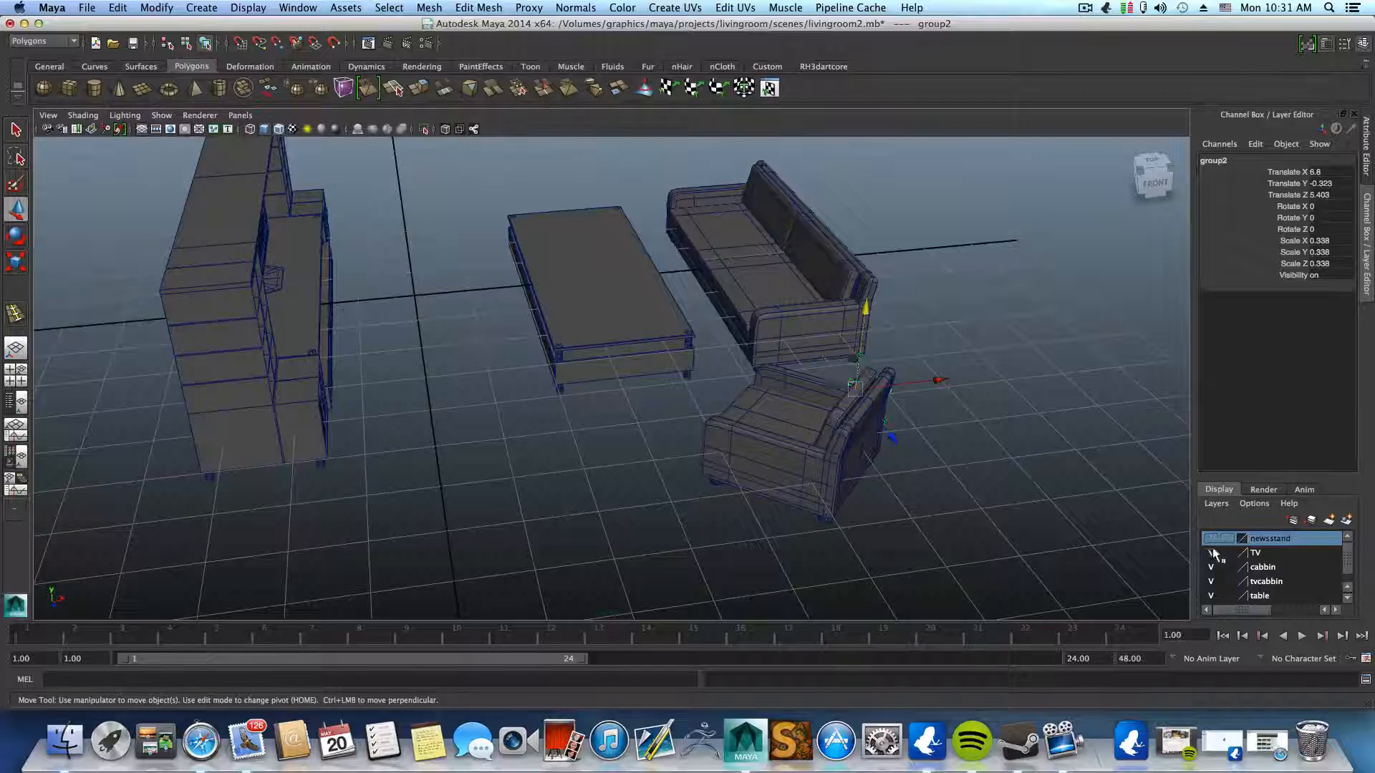
pyautogui.click(1210, 553)
pyautogui.click(1210, 566)
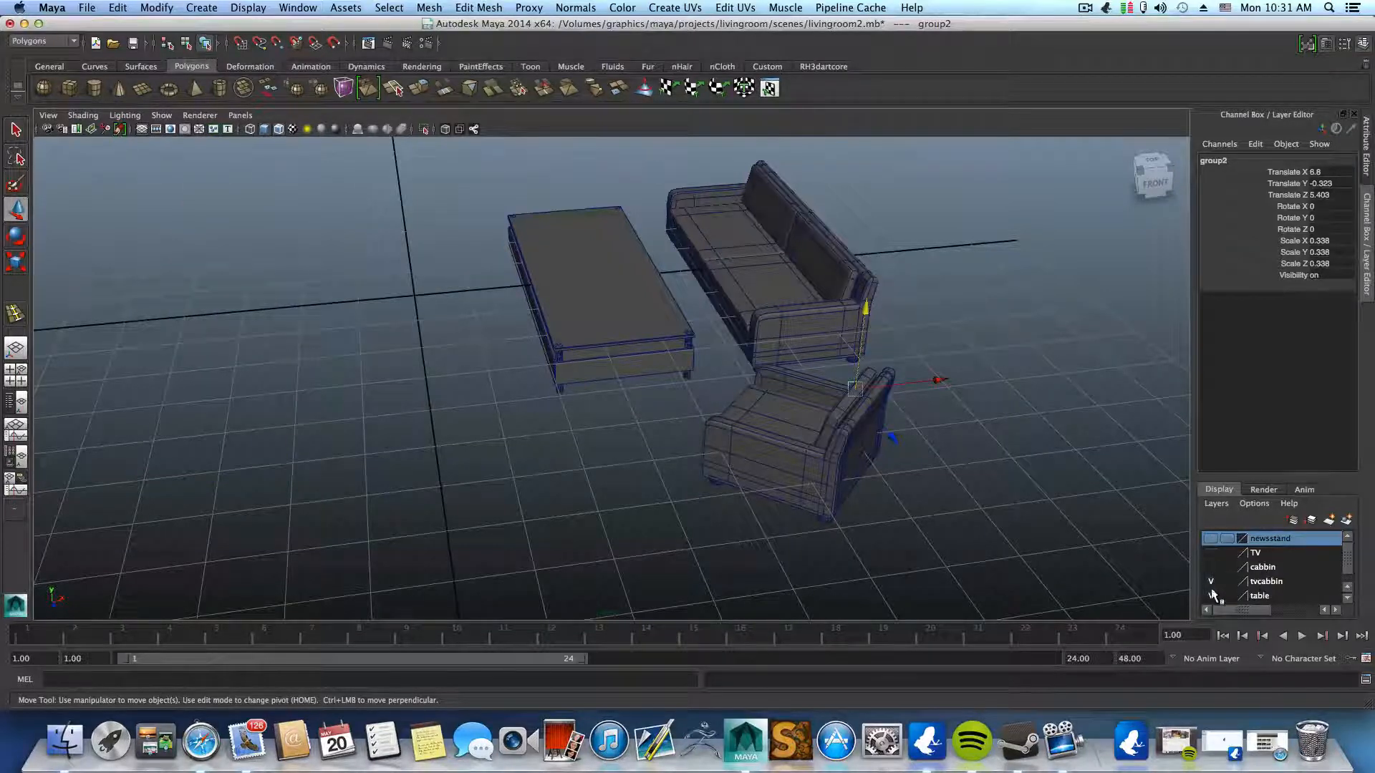
pyautogui.click(1212, 595)
pyautogui.scroll(-1, 1215, 595)
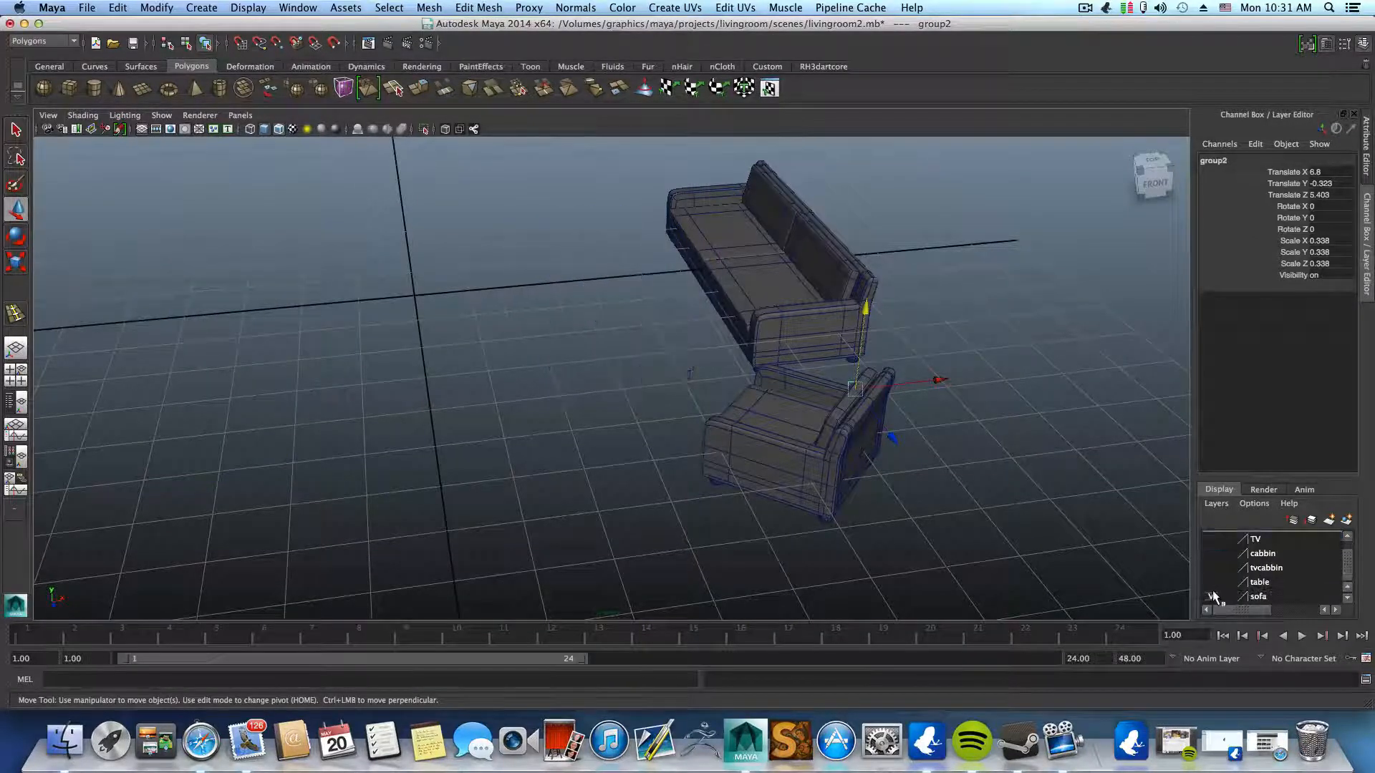
pyautogui.click(1211, 596)
pyautogui.keyDown('alt'); pyautogui.moveTo(599, 372); pyautogui.dragTo(658, 432); pyautogui.keyUp('alt')
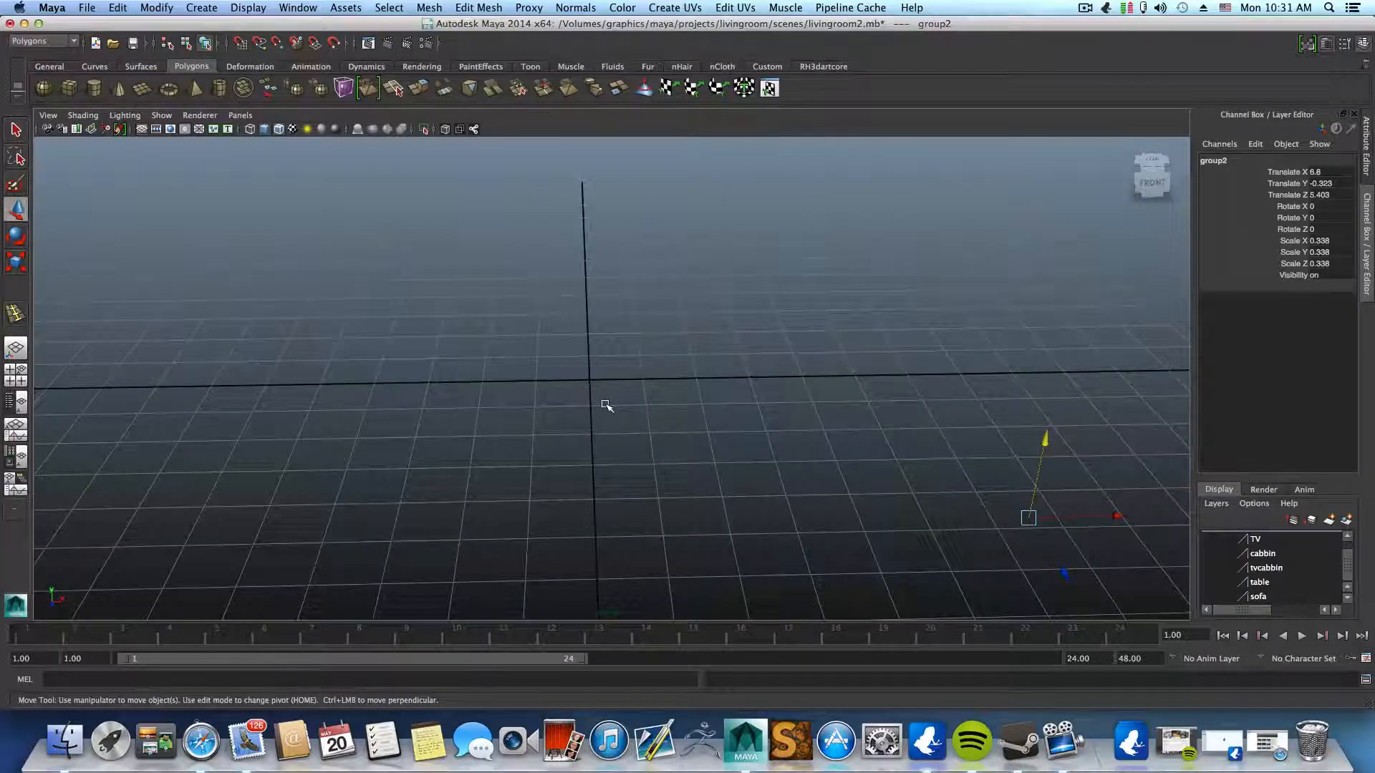
# - Create a polygon pyramid at the origin and raise its apex vertex to form a tall, narrow spire
pyautogui.click(193, 88)
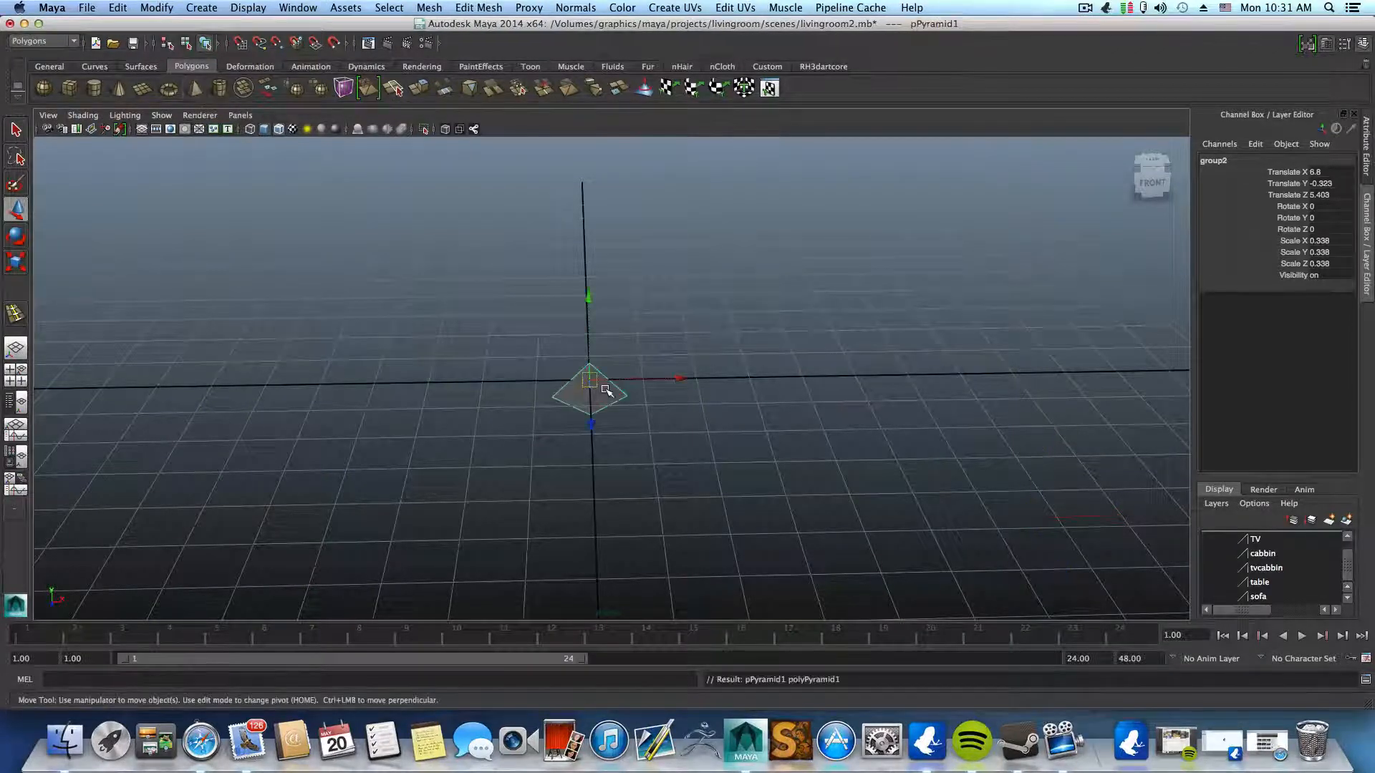
pyautogui.scroll(5, 607, 391)
pyautogui.rightClick(582, 361)
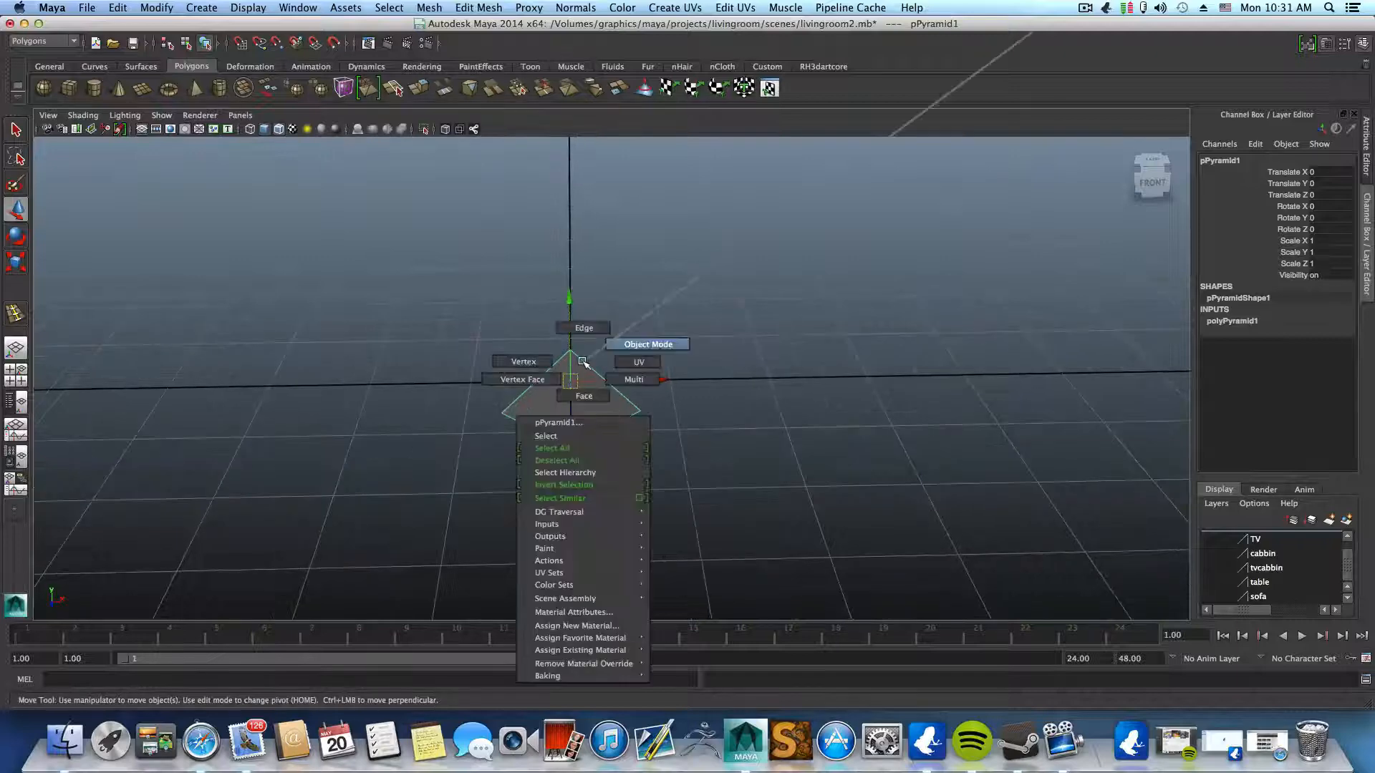
pyautogui.moveTo(582, 362); pyautogui.dragTo(516, 363, button='right')
pyautogui.keyDown('alt'); pyautogui.moveTo(549, 411); pyautogui.dragTo(601, 435); pyautogui.keyUp('alt')
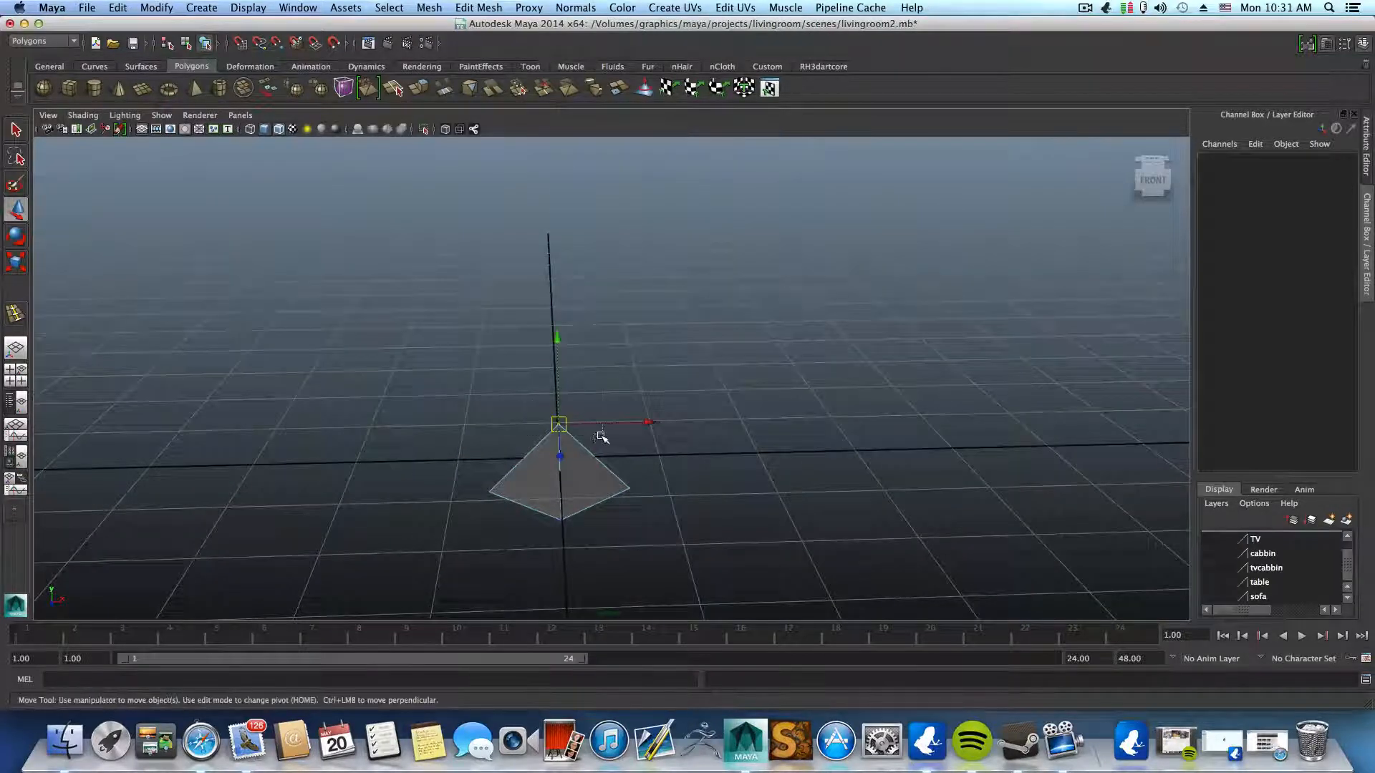
pyautogui.moveTo(555, 334); pyautogui.dragTo(548, 102)
pyautogui.keyDown('alt'); pyautogui.moveTo(570, 311); pyautogui.dragTo(570, 393, button='middle'); pyautogui.keyUp('alt')
pyautogui.keyDown('alt'); pyautogui.moveTo(571, 393); pyautogui.dragTo(562, 540); pyautogui.keyUp('alt')
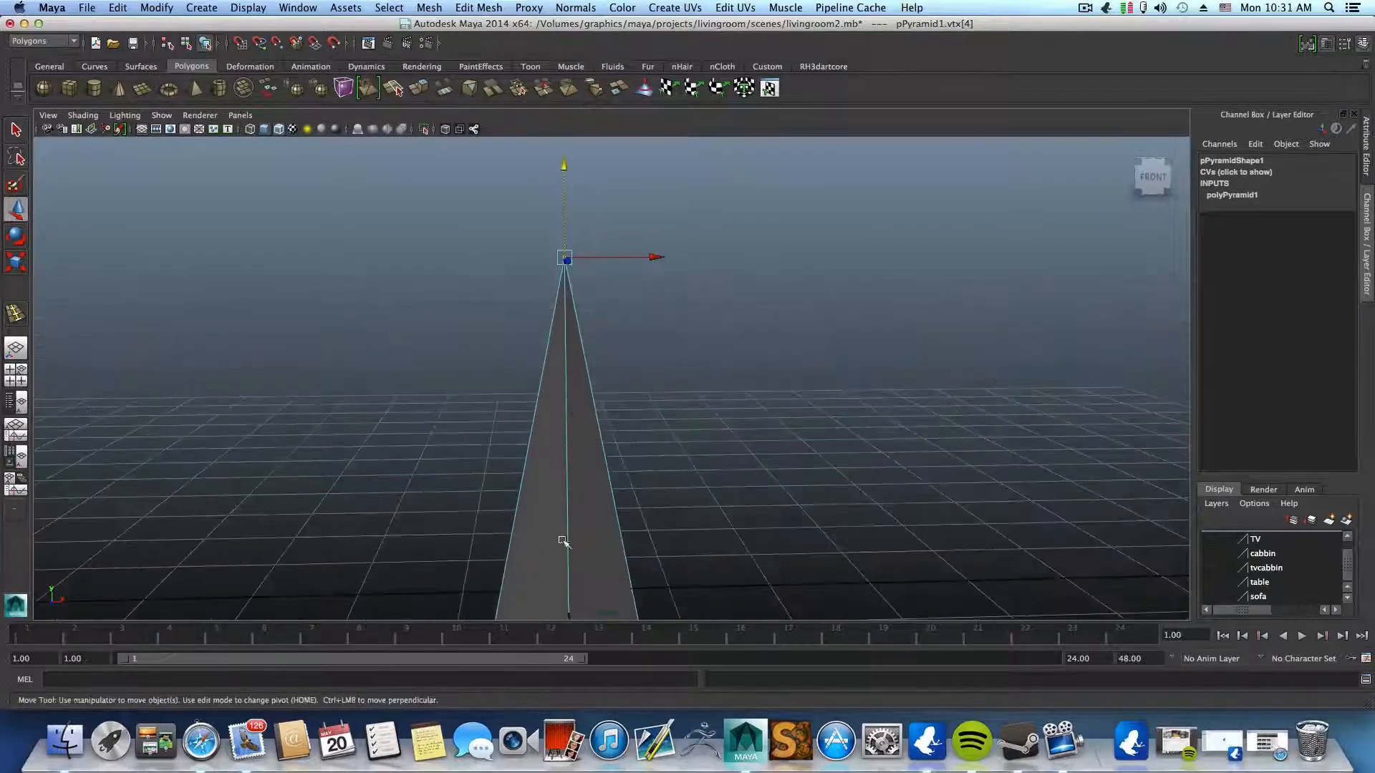
pyautogui.keyDown('alt'); pyautogui.moveTo(561, 540); pyautogui.dragTo(555, 393, button='middle'); pyautogui.keyUp('alt')
# - Select the pyramid's four slanted side edges together in edge mode
pyautogui.rightClick(562, 385)
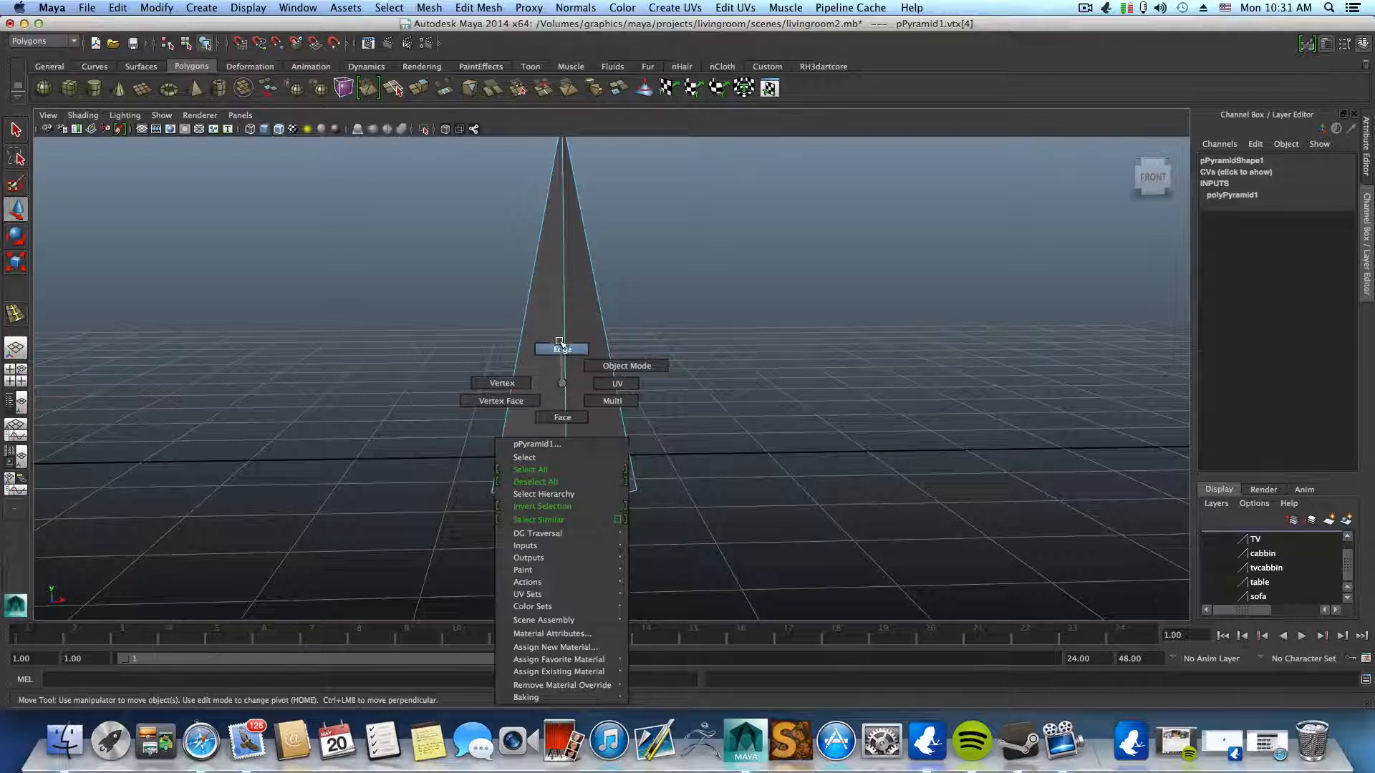
pyautogui.click(560, 348)
pyautogui.click(564, 355)
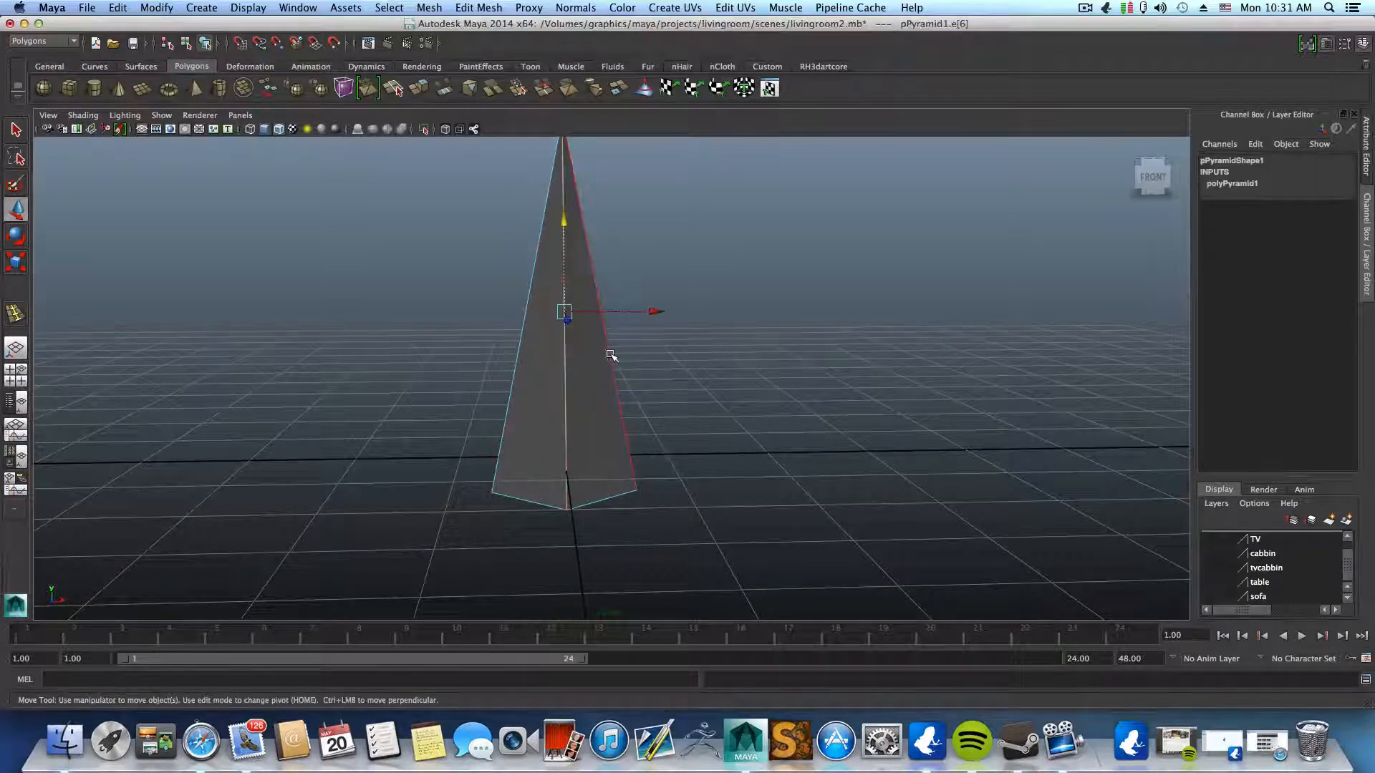
pyautogui.keyDown('shift'); pyautogui.click(511, 430); pyautogui.keyUp('shift')
pyautogui.keyDown('alt'); pyautogui.moveTo(511, 430); pyautogui.dragTo(623, 461); pyautogui.keyUp('alt')
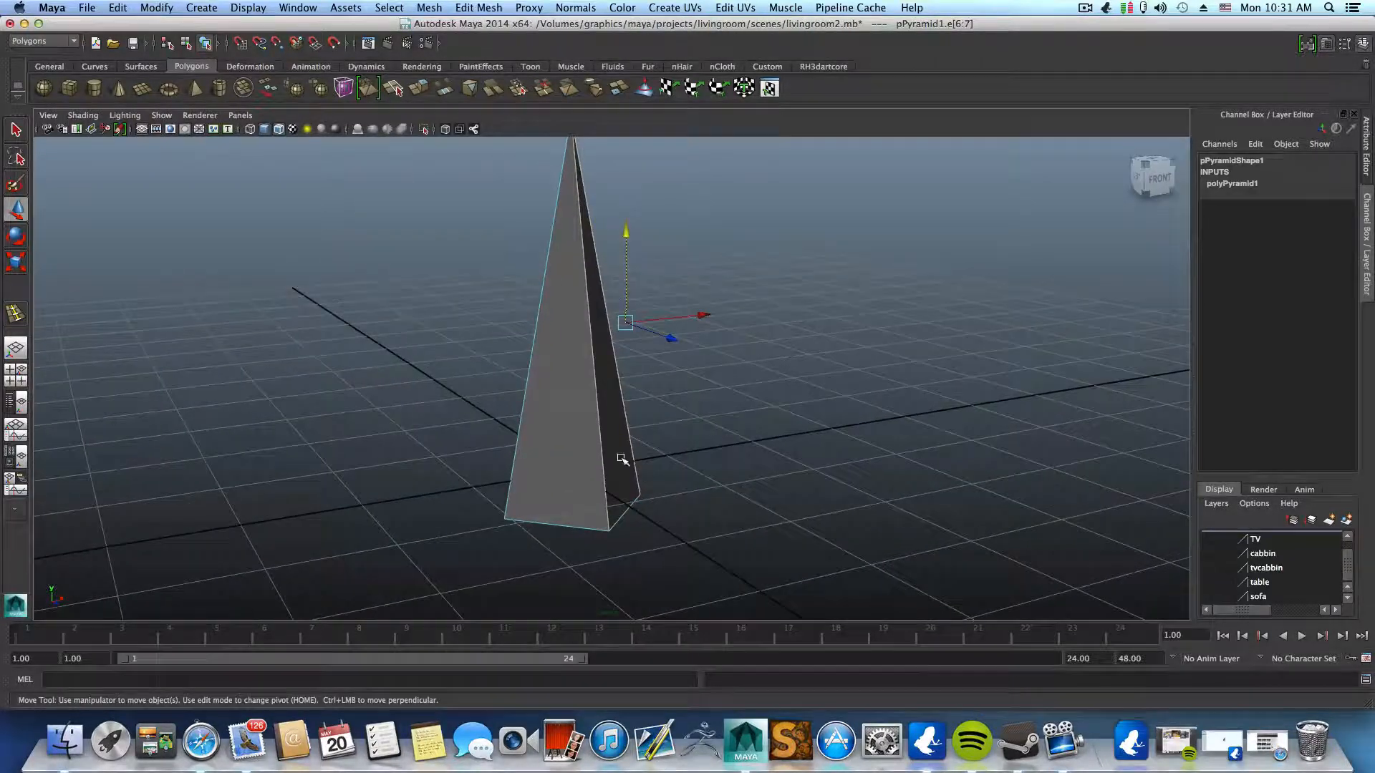
pyautogui.keyDown('shift'); pyautogui.click(522, 413); pyautogui.keyUp('shift')
pyautogui.keyDown('alt'); pyautogui.moveTo(521, 412); pyautogui.dragTo(606, 513); pyautogui.keyUp('alt')
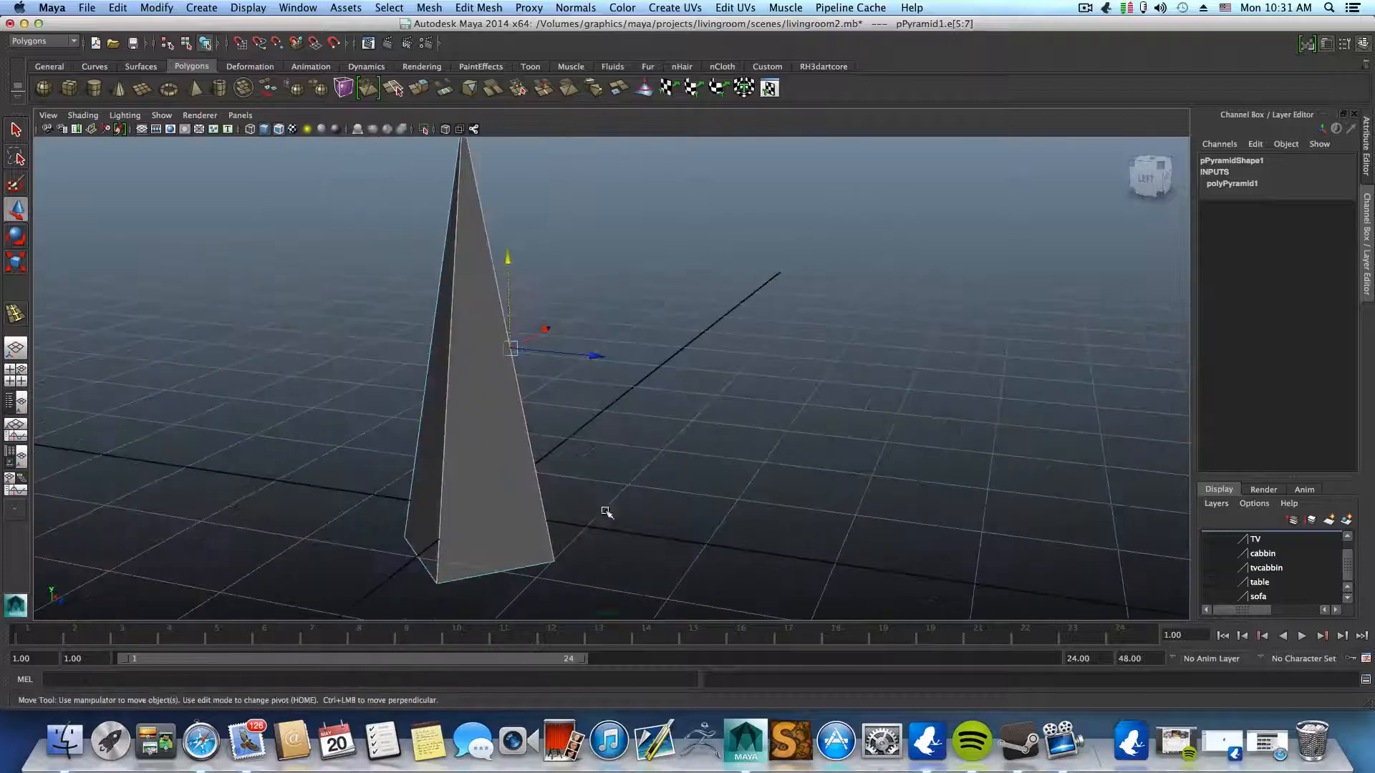
pyautogui.keyDown('shift'); pyautogui.click(422, 409); pyautogui.keyUp('shift')
pyautogui.keyDown('alt'); pyautogui.moveTo(565, 482); pyautogui.dragTo(648, 481, button='middle'); pyautogui.keyUp('alt')
pyautogui.keyDown('alt'); pyautogui.moveTo(648, 481); pyautogui.dragTo(543, 479, button='right'); pyautogui.keyUp('alt')
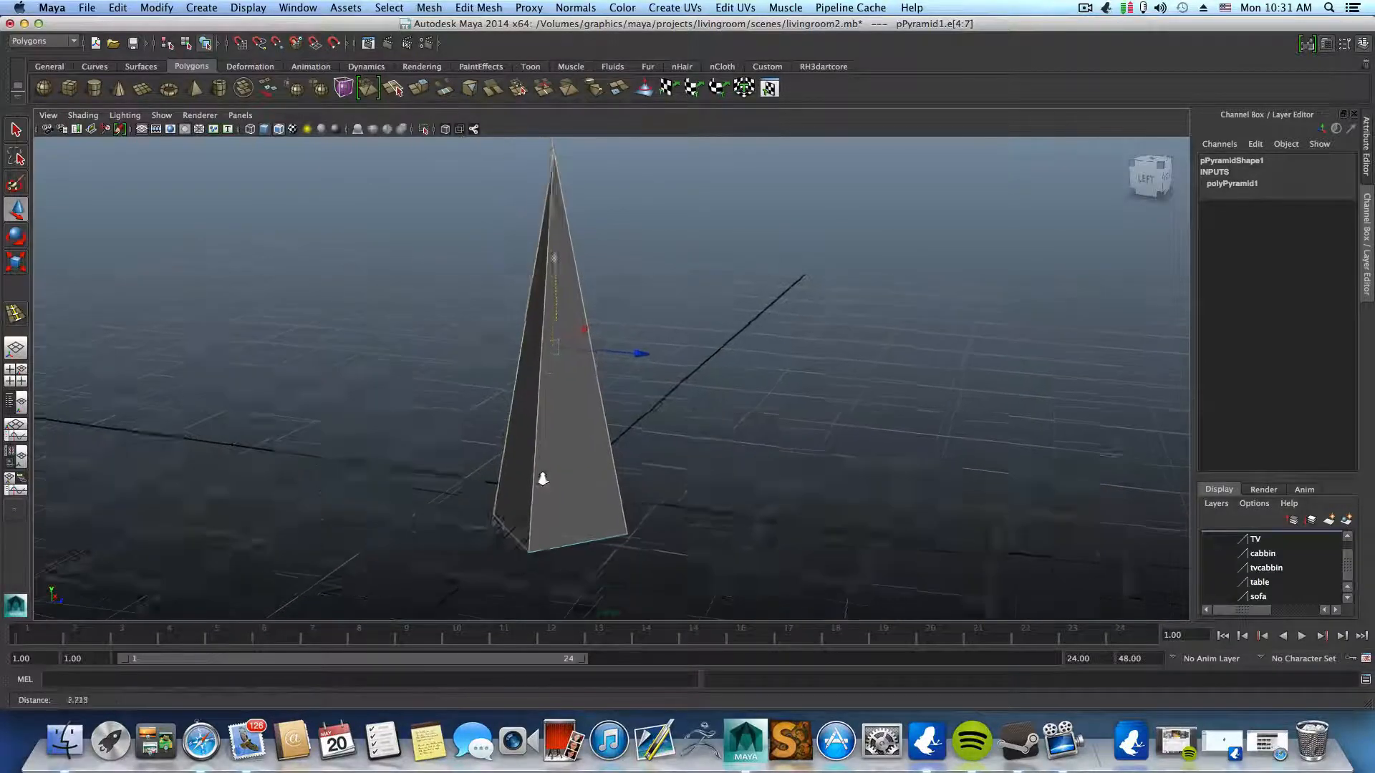
pyautogui.keyDown('alt'); pyautogui.moveTo(543, 479); pyautogui.dragTo(574, 463); pyautogui.keyUp('alt')
pyautogui.keyDown('alt'); pyautogui.moveTo(540, 381); pyautogui.dragTo(528, 331); pyautogui.keyUp('alt')
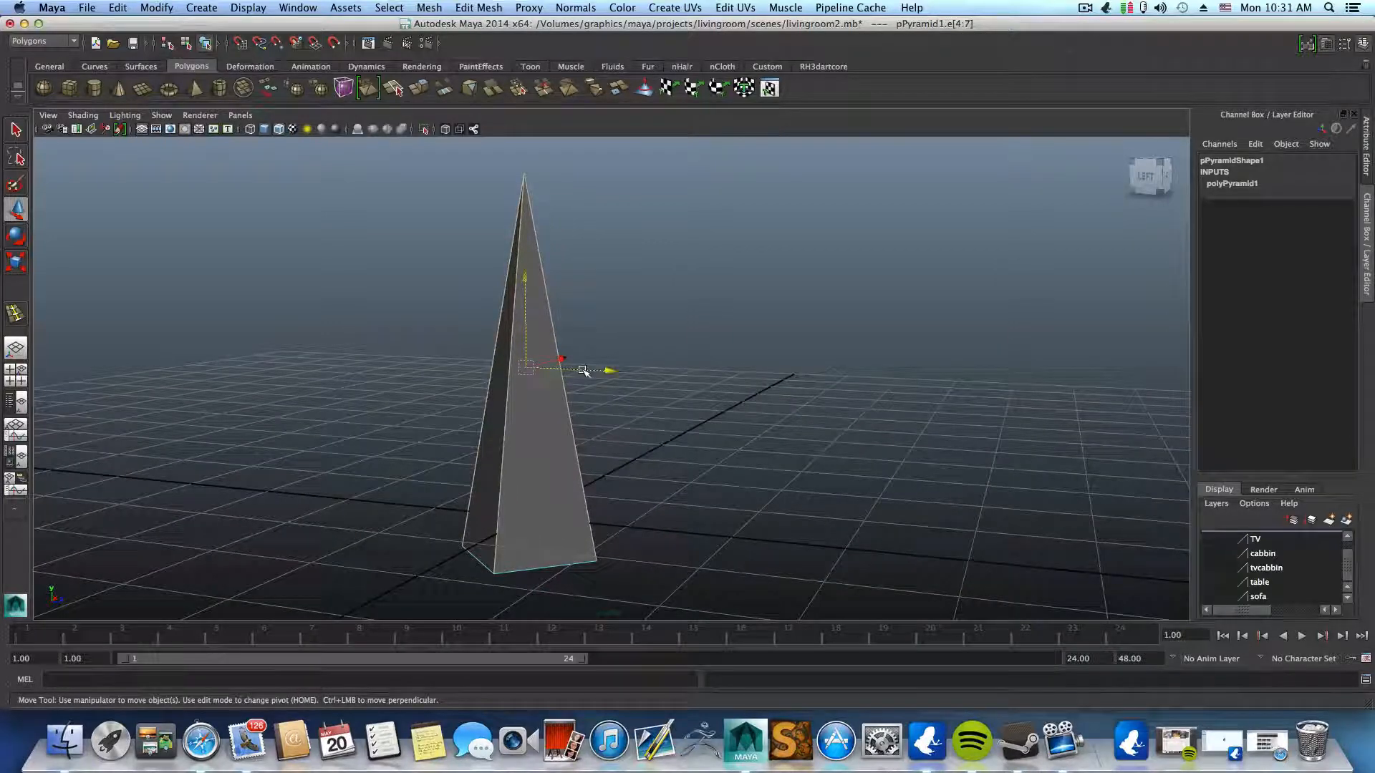
# - Bevel the pyramid's four selected side edges and reduce the bevel offset to 0.154
pyautogui.keyDown('shift'); pyautogui.rightClick(543, 491); pyautogui.keyUp('shift')
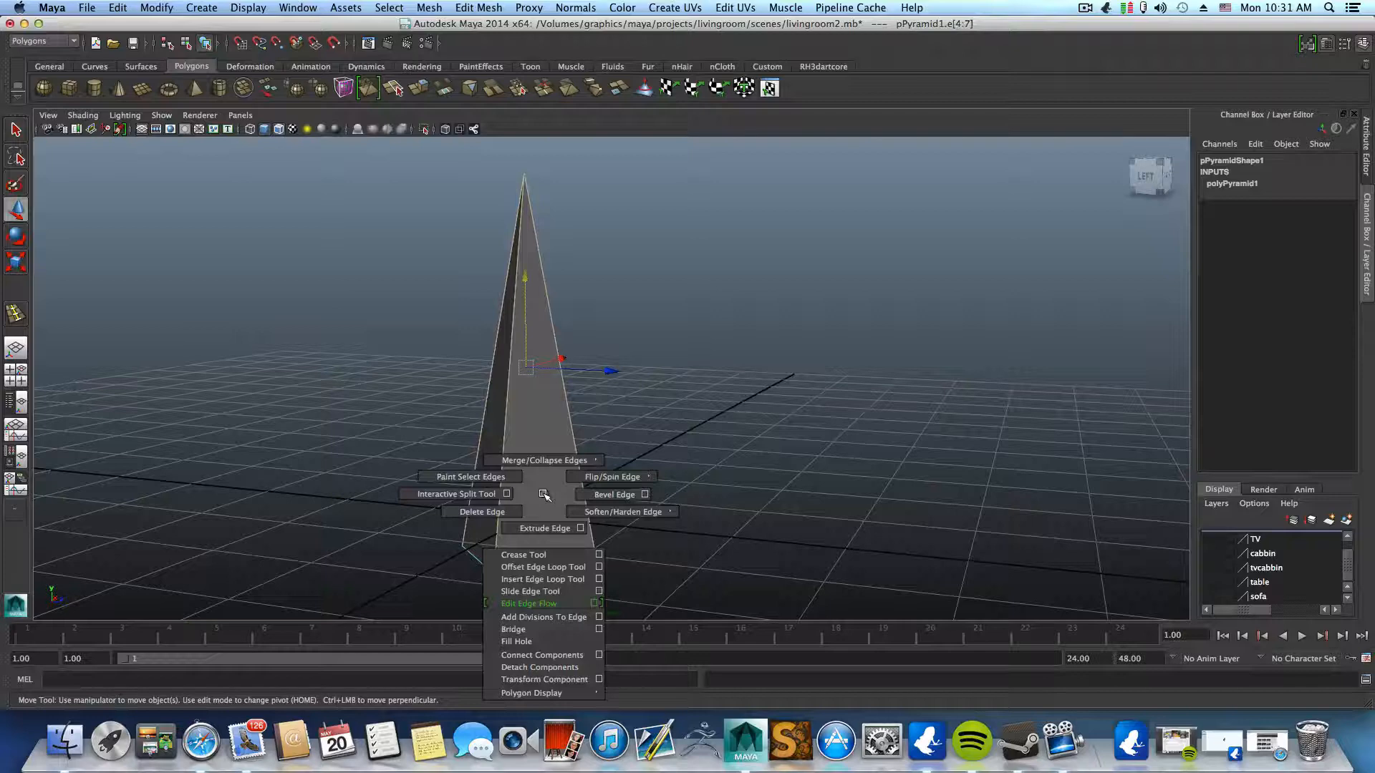
pyautogui.keyDown('shift'); pyautogui.moveTo(543, 492); pyautogui.dragTo(589, 491, button='right'); pyautogui.keyUp('shift')
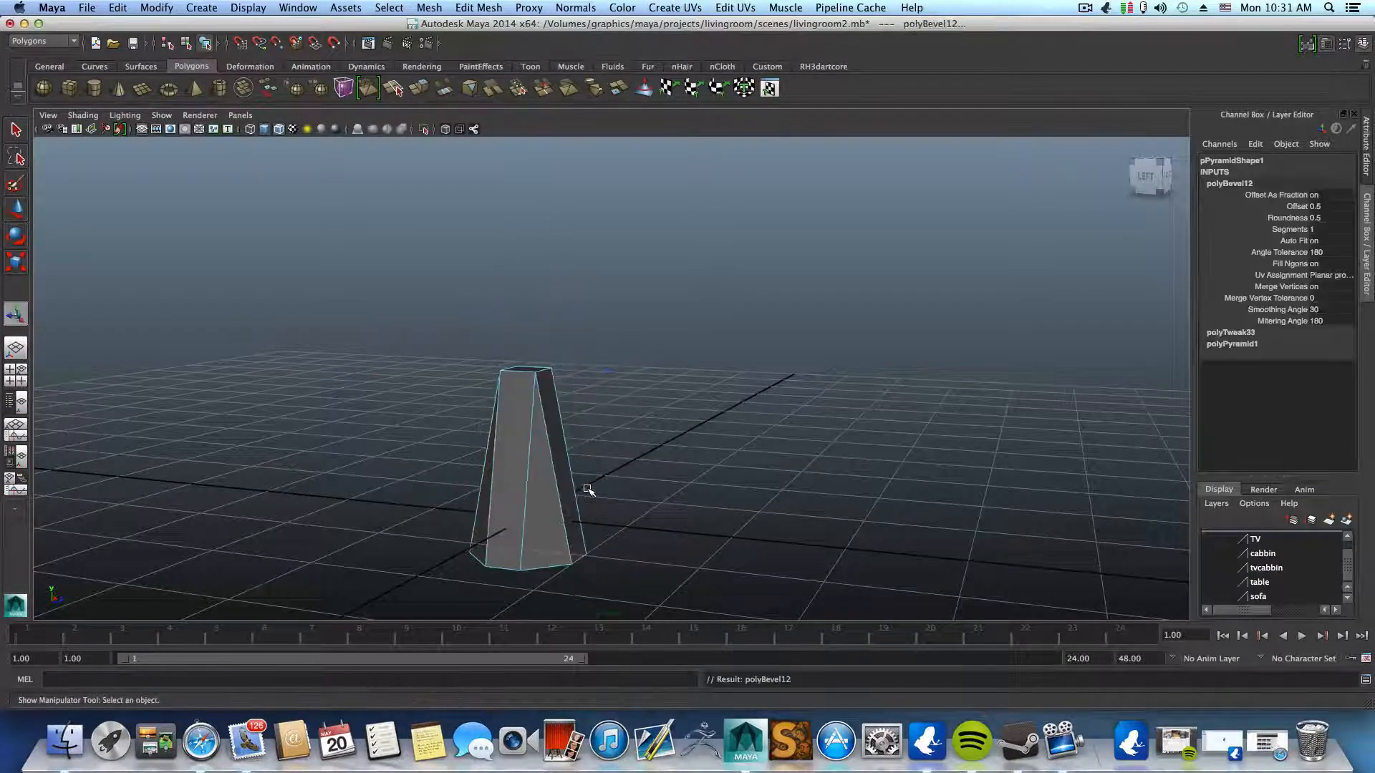
pyautogui.click(1324, 49)
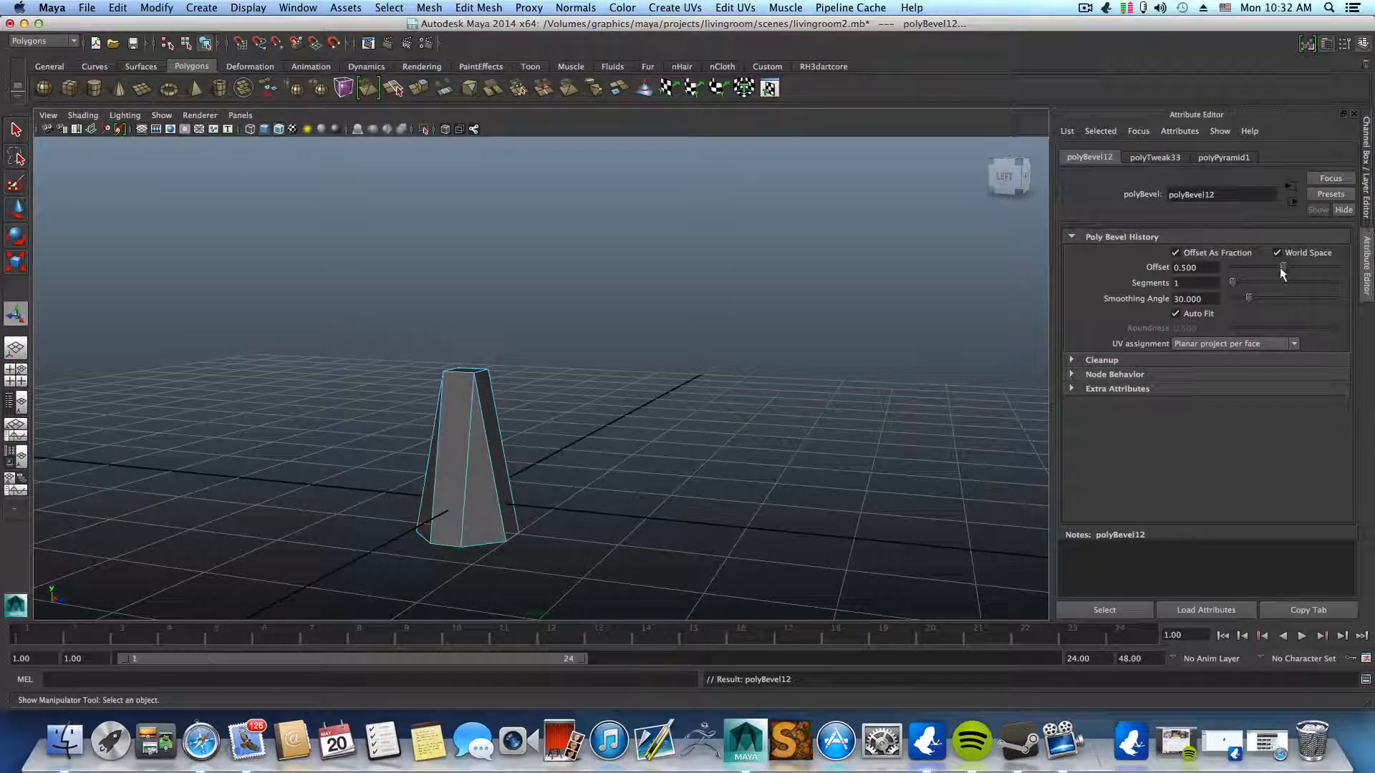
pyautogui.moveTo(1281, 268); pyautogui.dragTo(1255, 265)
pyautogui.keyDown('alt'); pyautogui.moveTo(787, 376); pyautogui.dragTo(887, 307); pyautogui.keyUp('alt')
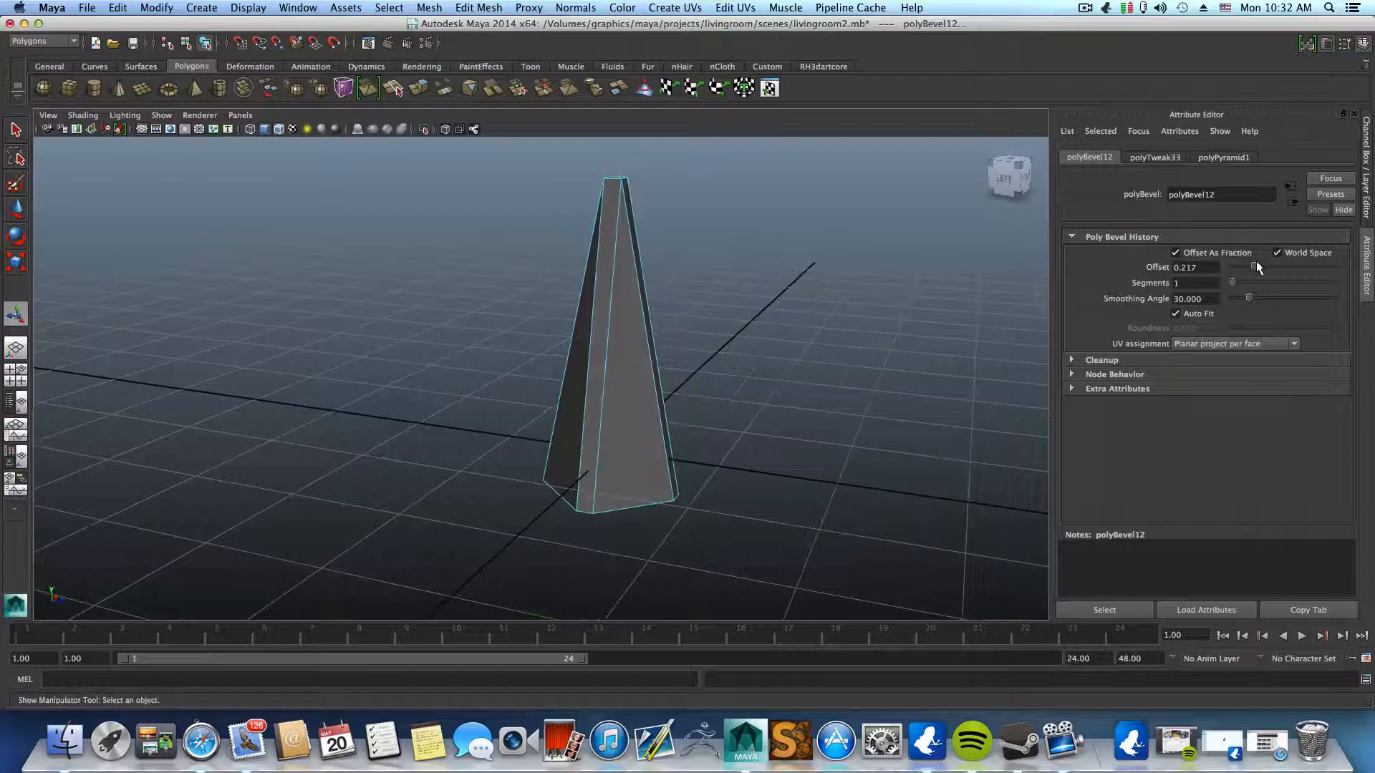
pyautogui.moveTo(1256, 261); pyautogui.dragTo(1248, 260)
pyautogui.keyDown('alt'); pyautogui.moveTo(720, 326); pyautogui.dragTo(540, 353); pyautogui.keyUp('alt')
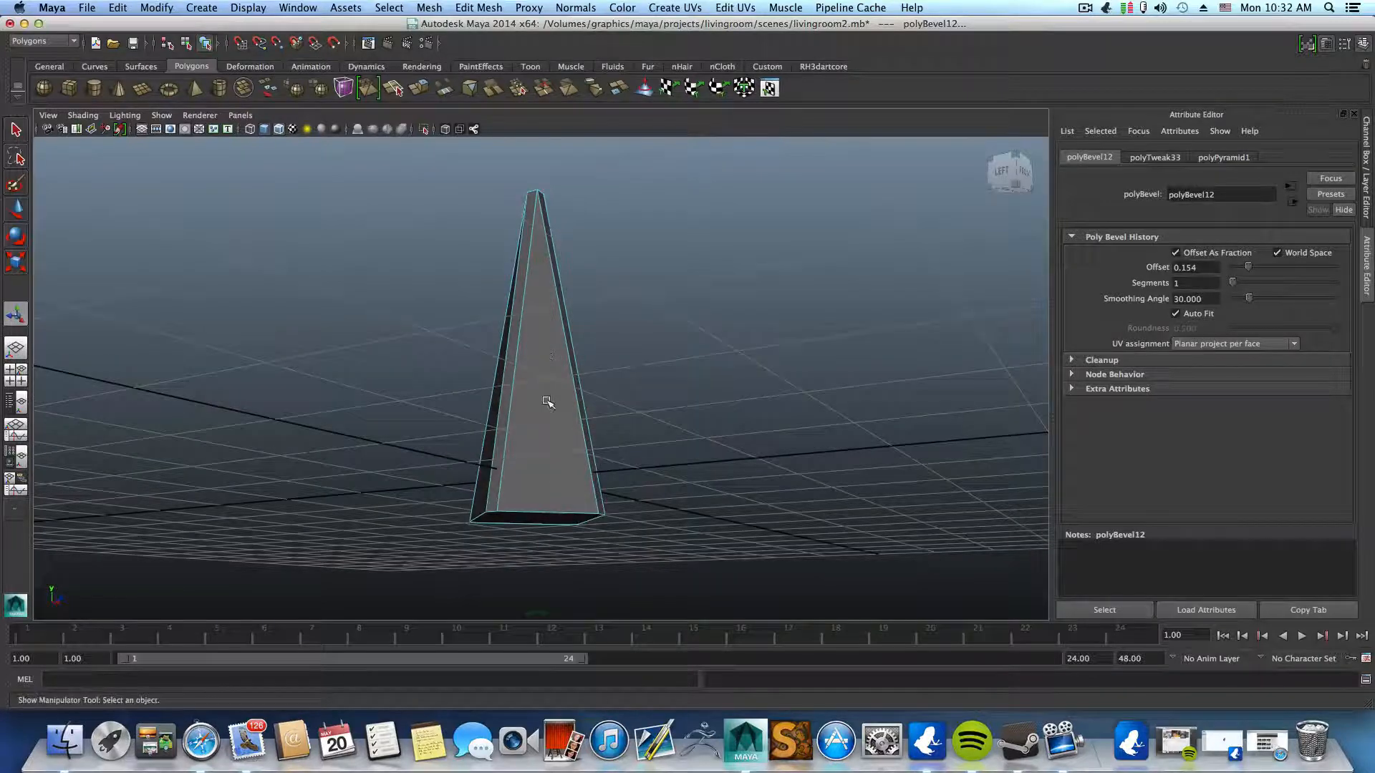
# - Select the pyramid's bottom face, open the Extrude Face options and reset them to their default settings
pyautogui.moveTo(548, 403); pyautogui.dragTo(539, 434, button='right')
pyautogui.keyDown('alt'); pyautogui.moveTo(539, 434); pyautogui.dragTo(527, 420); pyautogui.keyUp('alt')
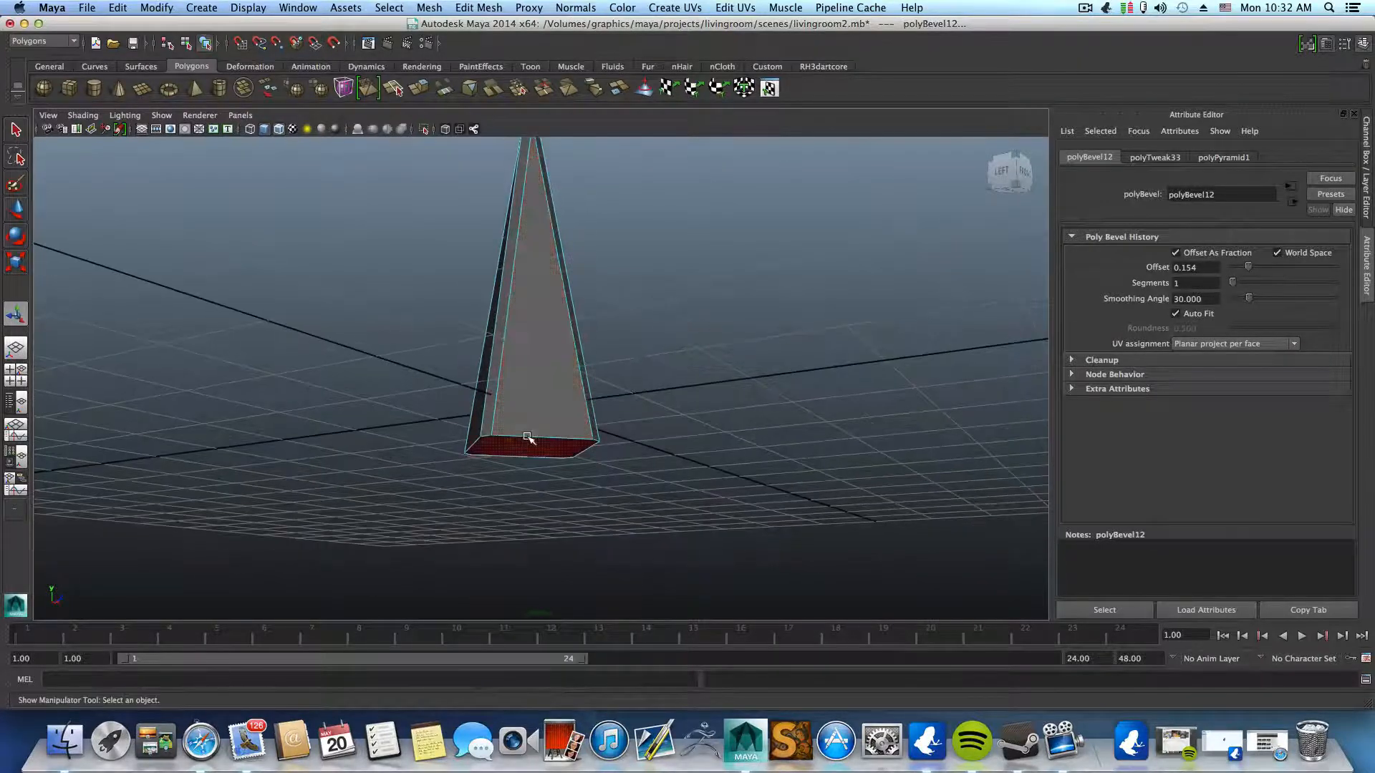
pyautogui.click(528, 438)
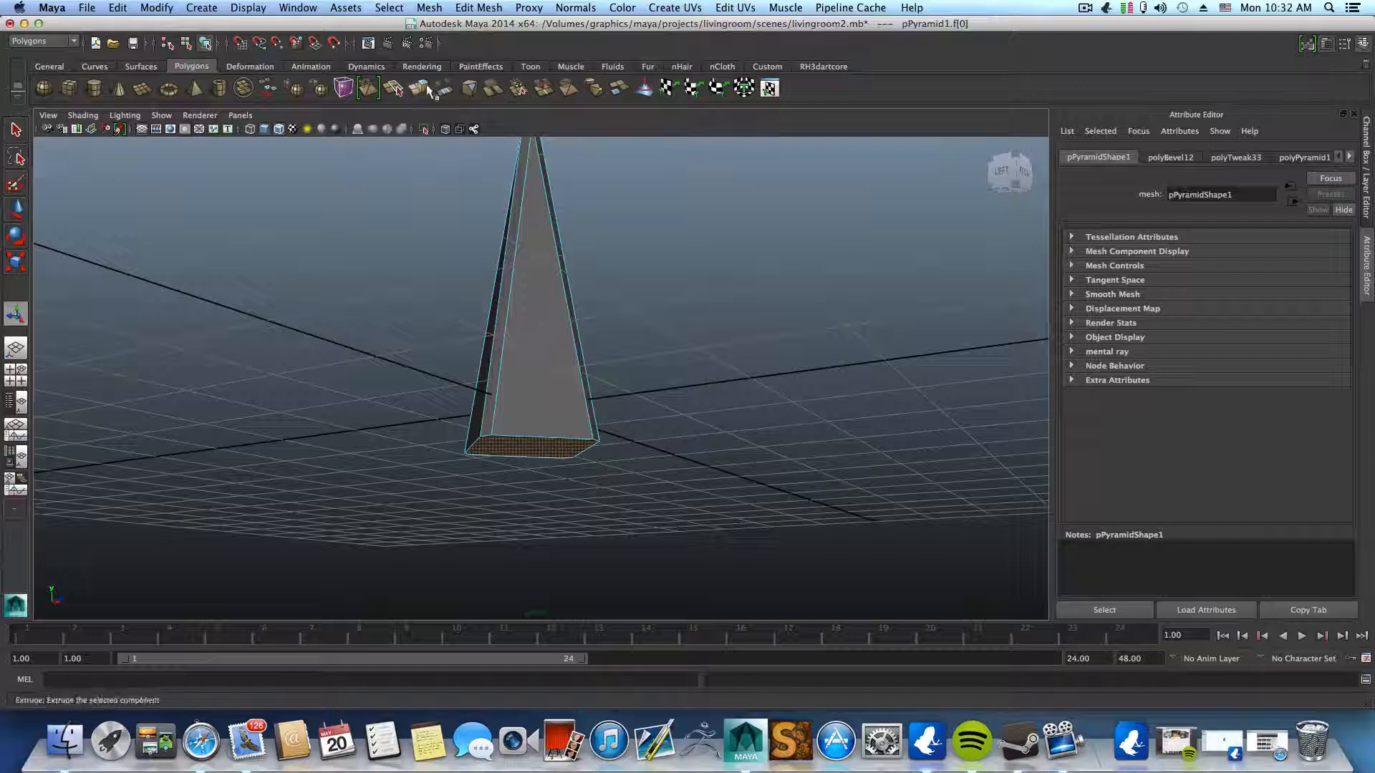
pyautogui.click(471, 9)
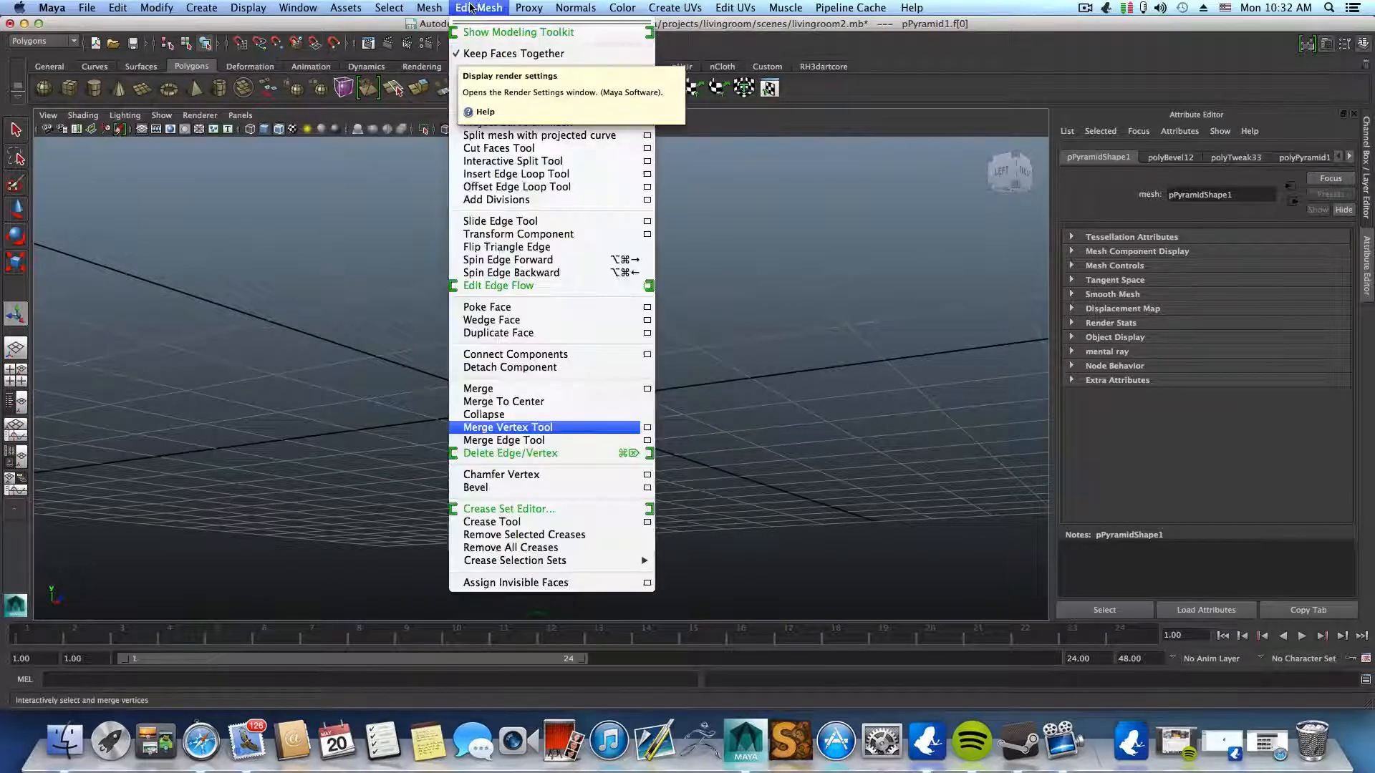
pyautogui.click(475, 10)
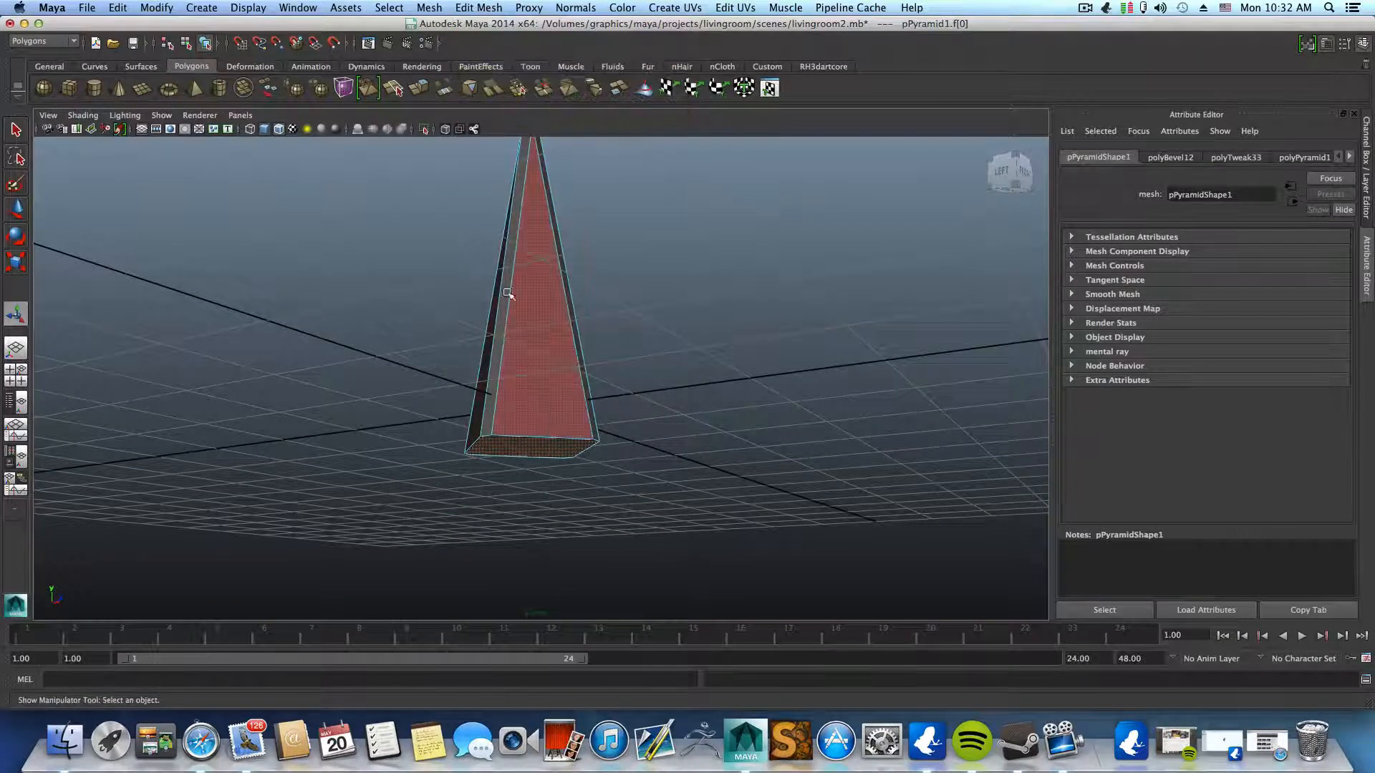
pyautogui.click(442, 8)
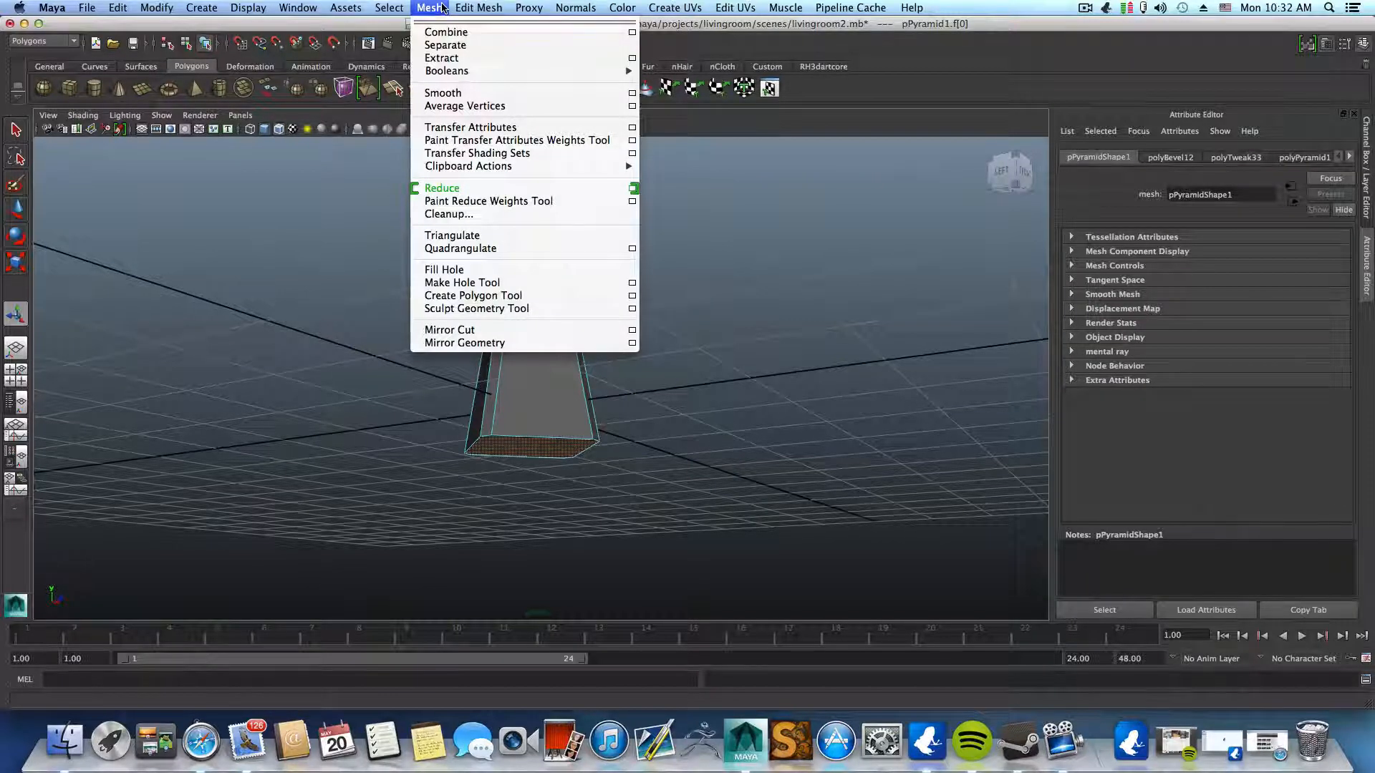
pyautogui.moveTo(488, 6)
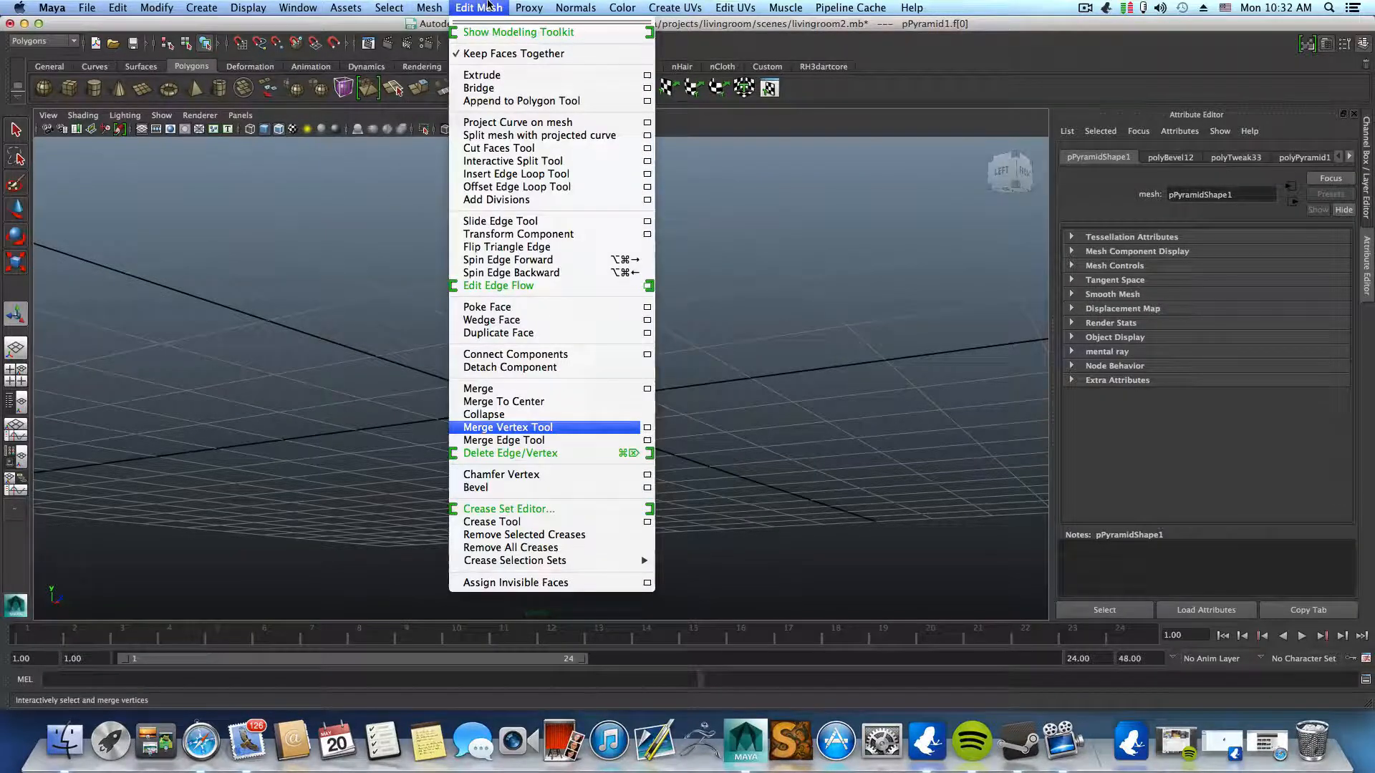
pyautogui.click(647, 76)
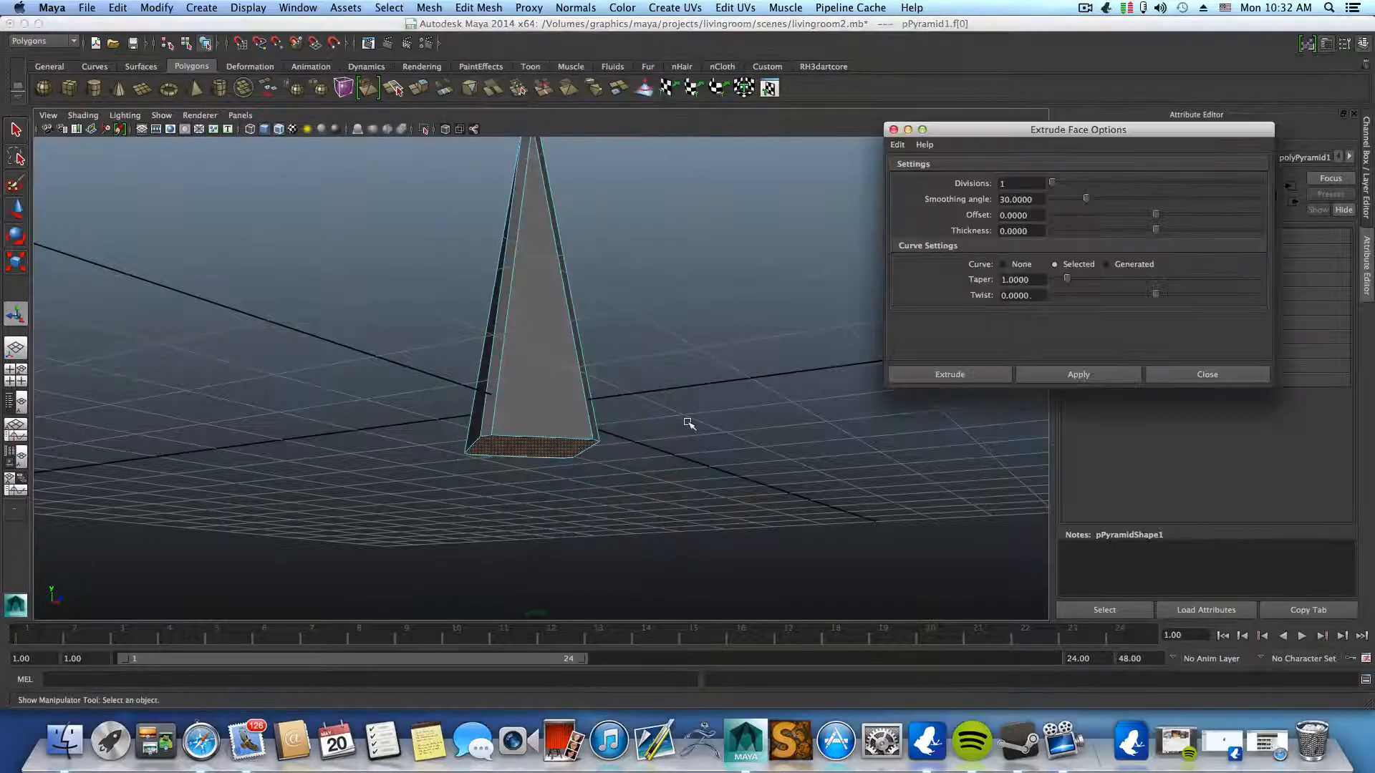
pyautogui.click(897, 144)
pyautogui.click(924, 174)
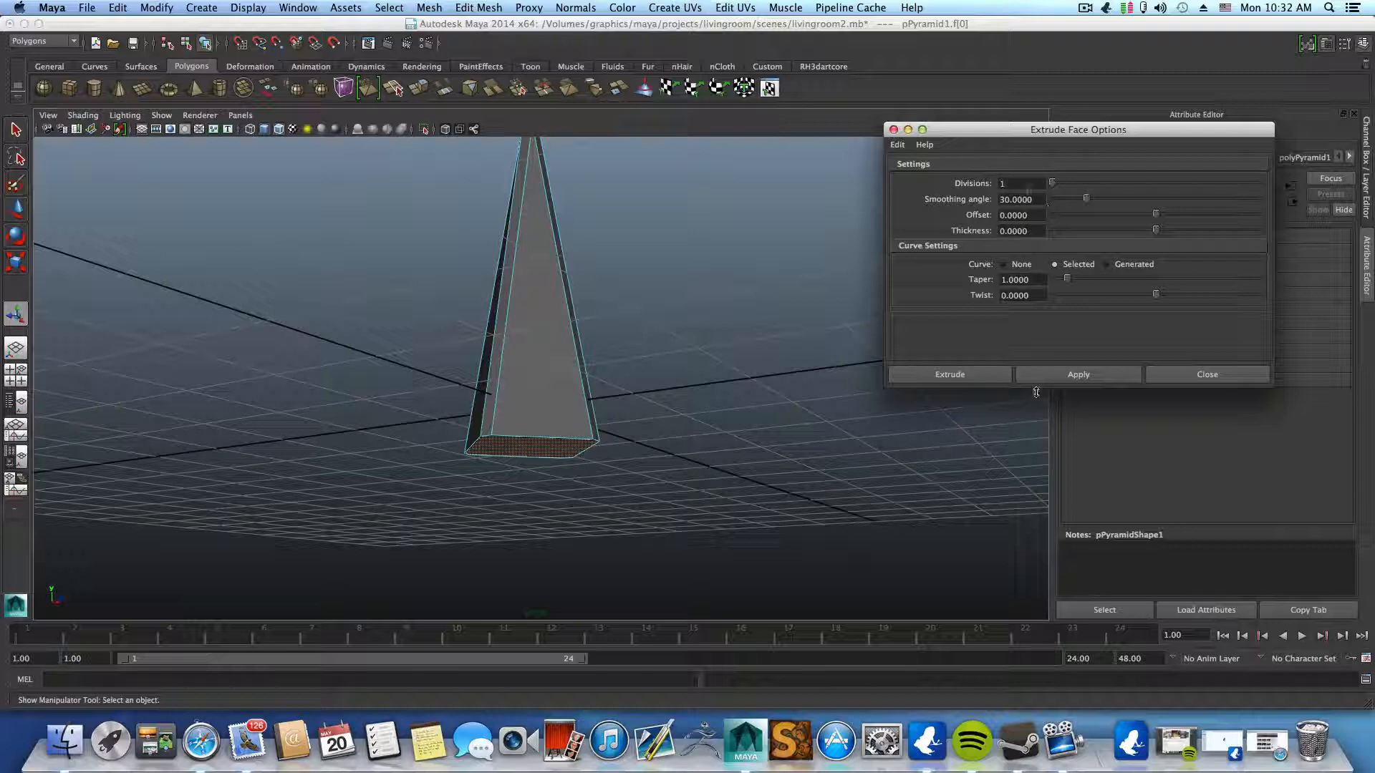
# - Extrude the pyramid's bottom face and lower it slightly to form a thin band around the base
pyautogui.click(1074, 375)
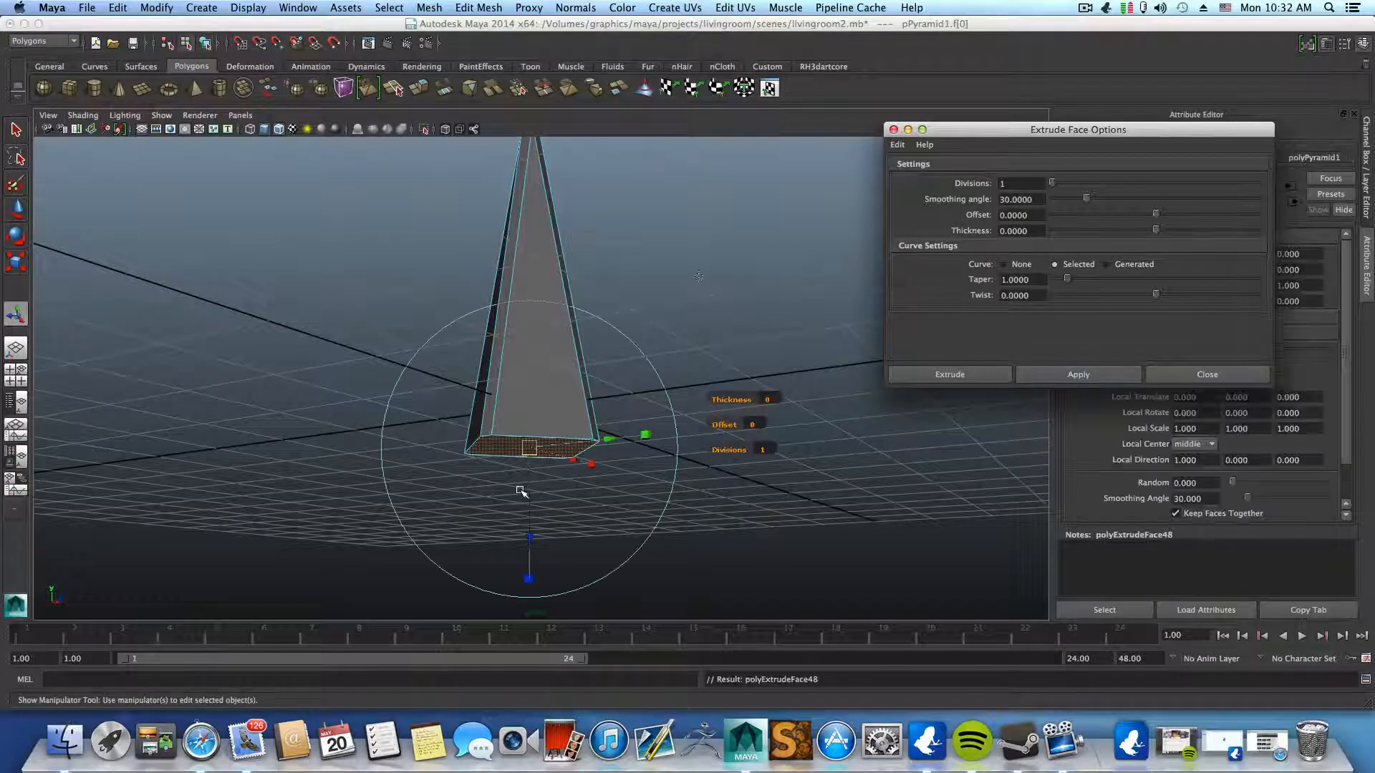
pyautogui.press('w')
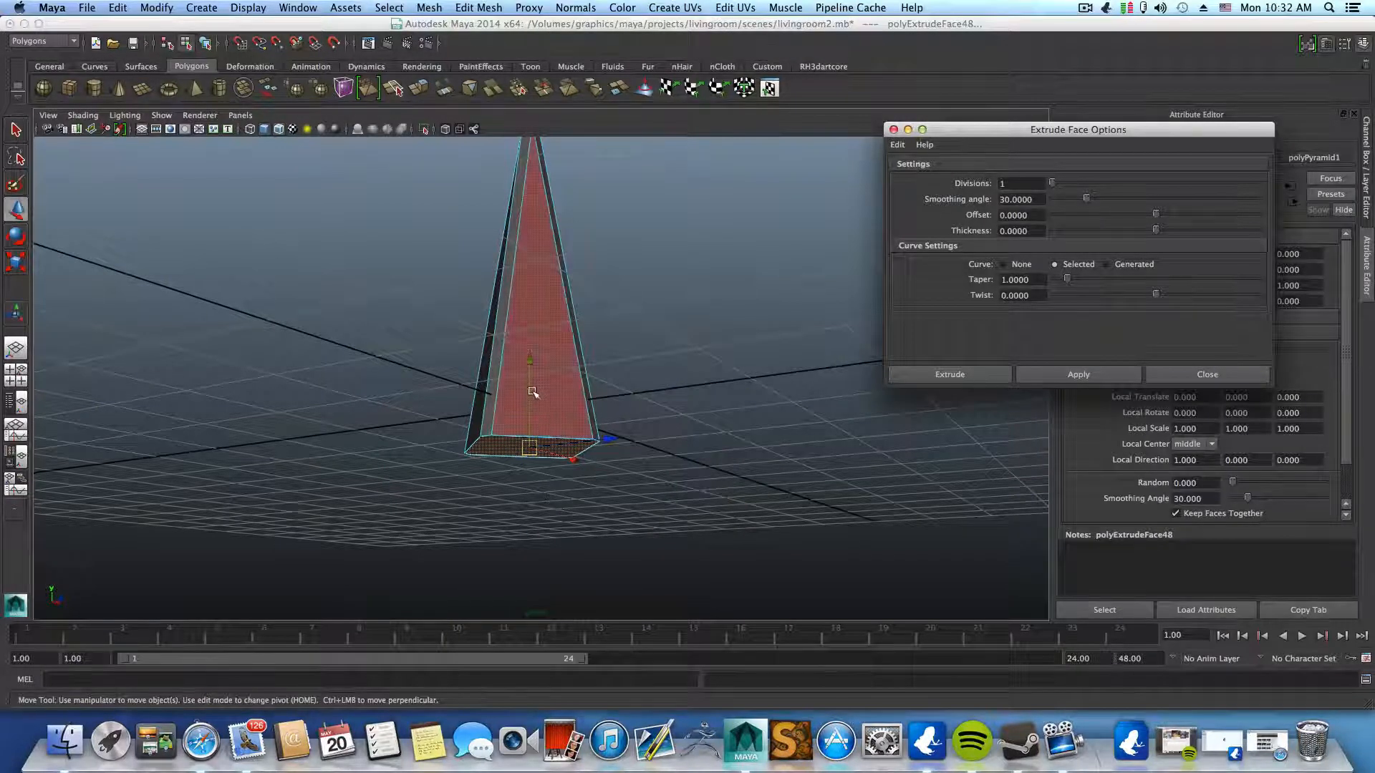
pyautogui.moveTo(531, 358); pyautogui.dragTo(530, 367)
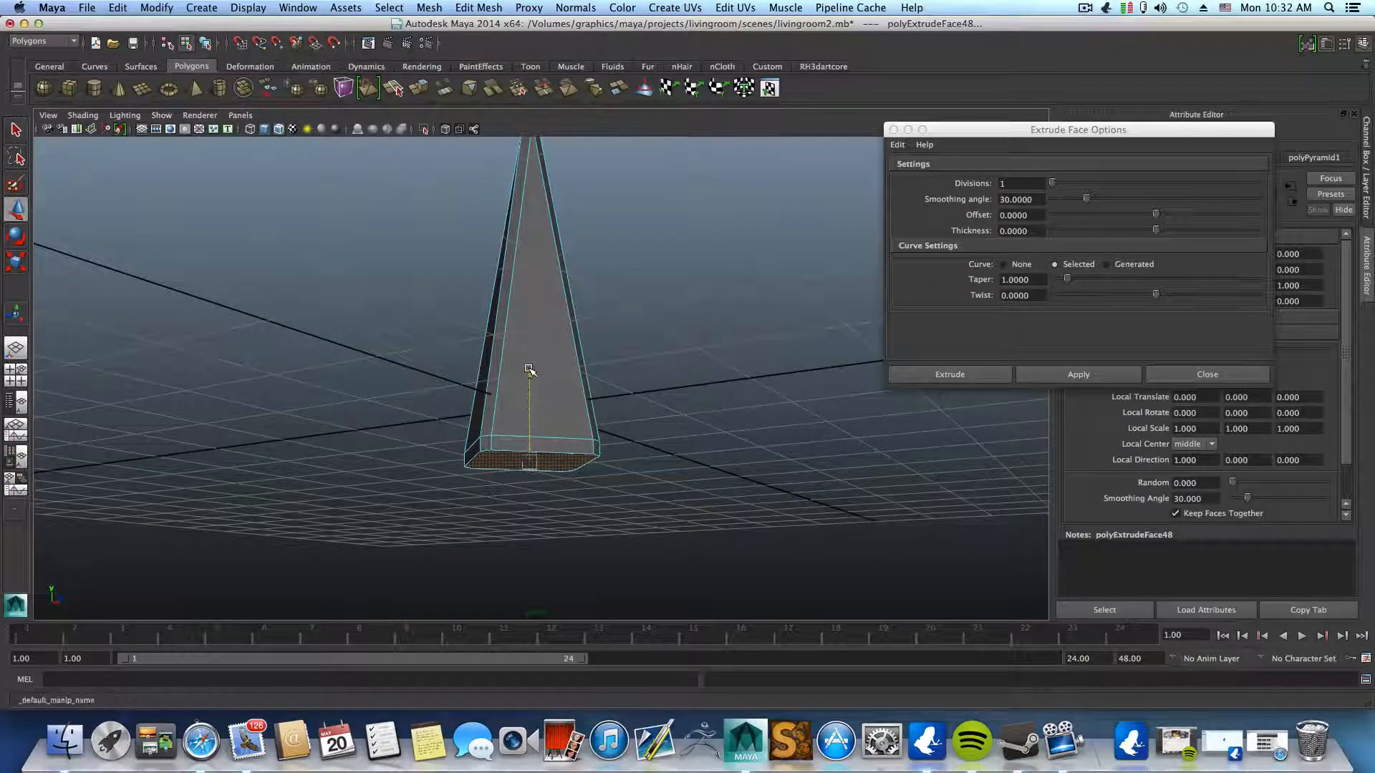
pyautogui.keyDown('alt'); pyautogui.moveTo(542, 409); pyautogui.dragTo(535, 420); pyautogui.keyUp('alt')
pyautogui.keyDown('alt'); pyautogui.moveTo(536, 420); pyautogui.dragTo(492, 446, button='middle'); pyautogui.keyUp('alt')
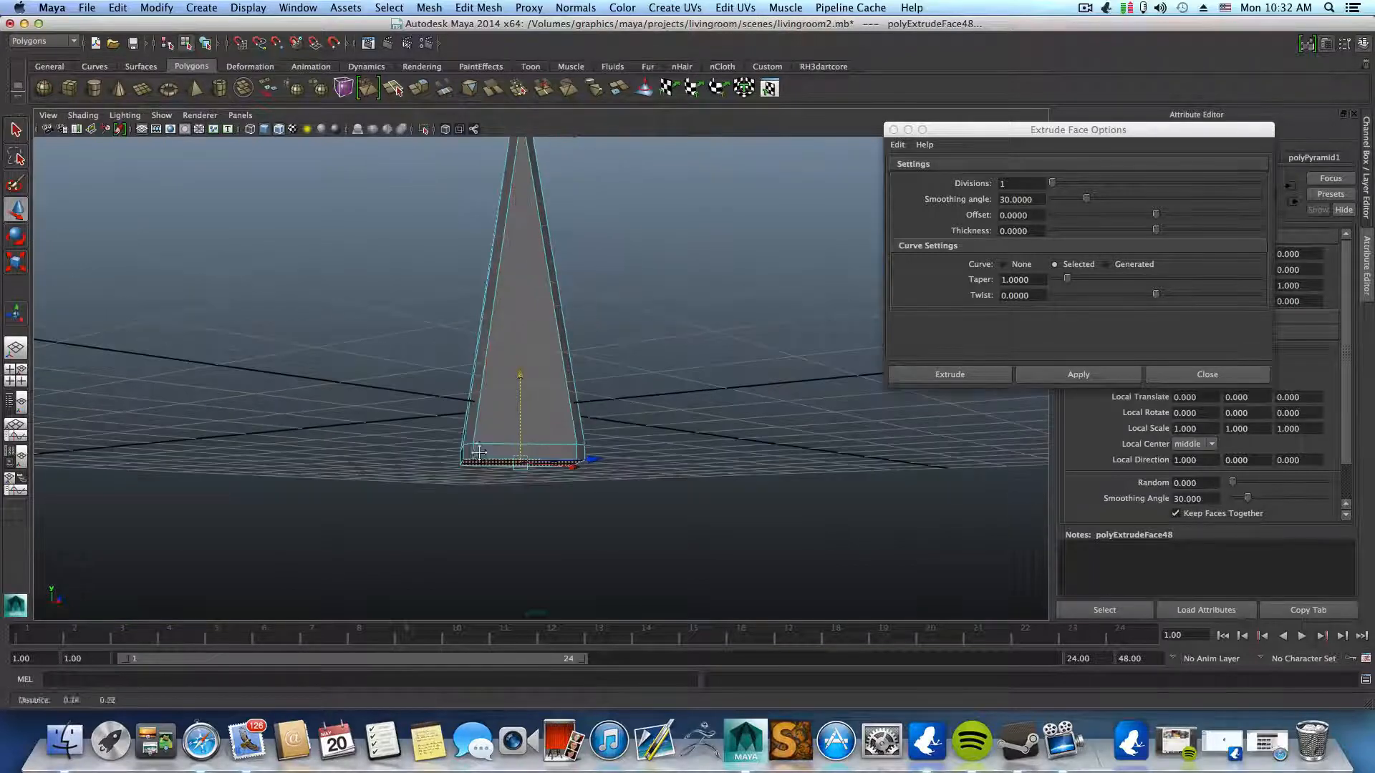
pyautogui.moveTo(521, 372); pyautogui.dragTo(521, 371)
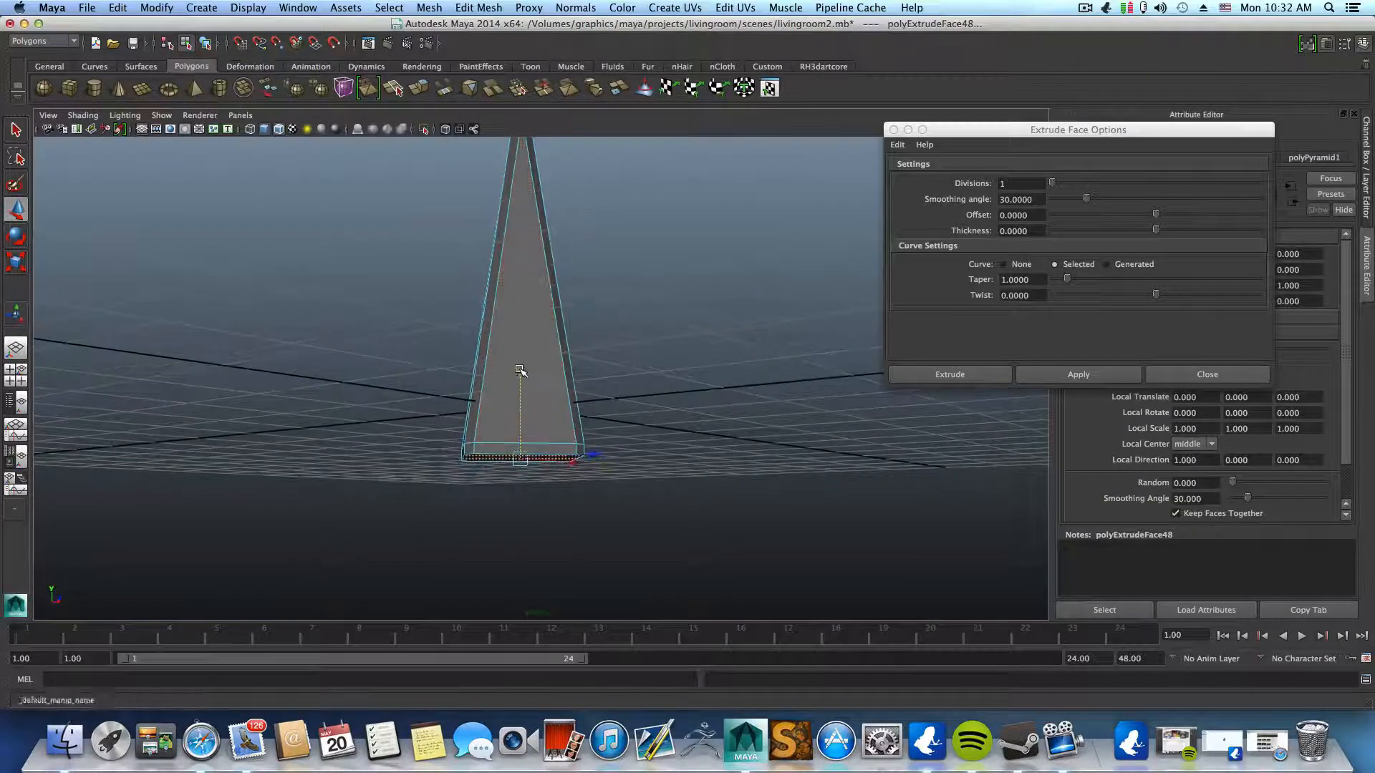
# - Extrude the bottom face a second time and move it down to add another thin band below the first
pyautogui.keyDown('alt'); pyautogui.moveTo(587, 458); pyautogui.dragTo(666, 472, button='right'); pyautogui.keyUp('alt')
pyautogui.keyDown('alt'); pyautogui.moveTo(545, 462); pyautogui.dragTo(561, 436, button='middle'); pyautogui.keyUp('alt')
pyautogui.keyDown('alt'); pyautogui.moveTo(562, 436); pyautogui.dragTo(578, 454, button='right'); pyautogui.keyUp('alt')
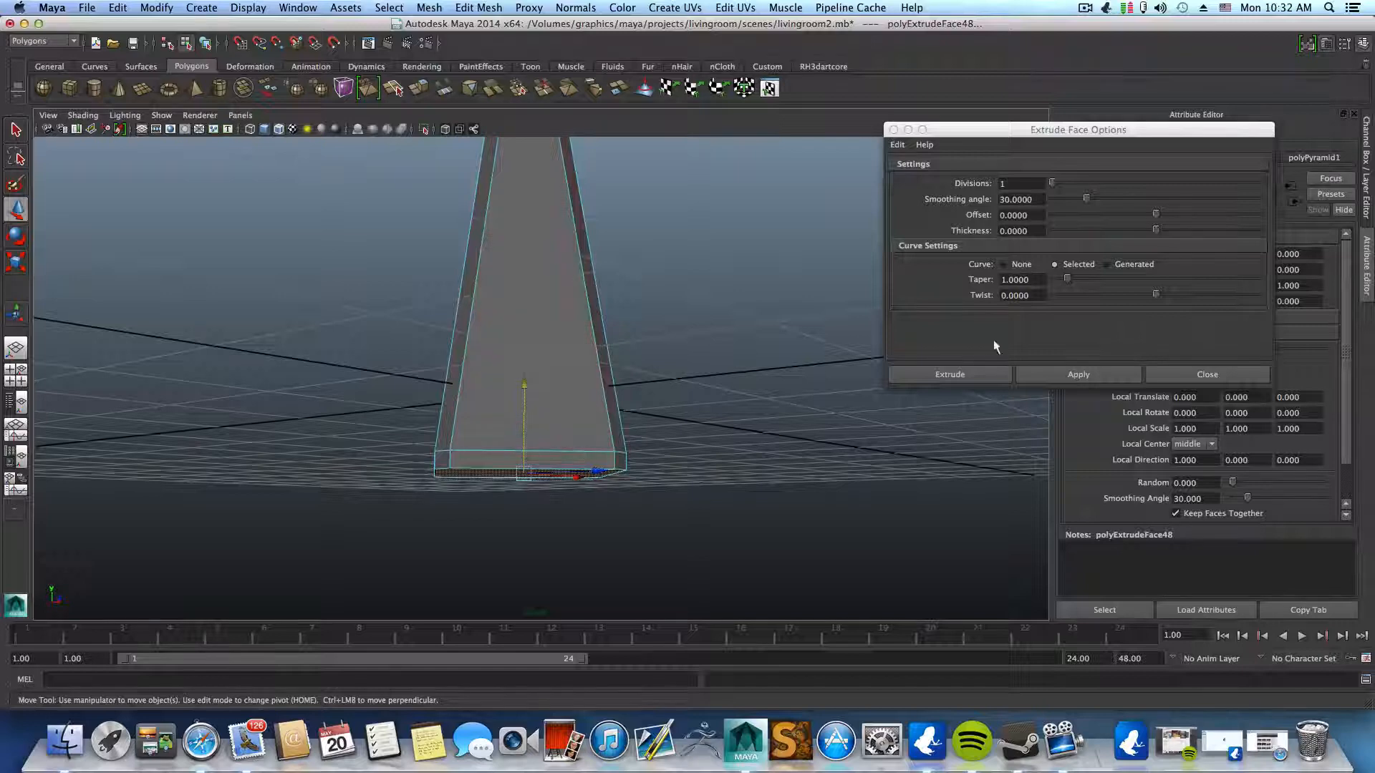
pyautogui.click(1089, 376)
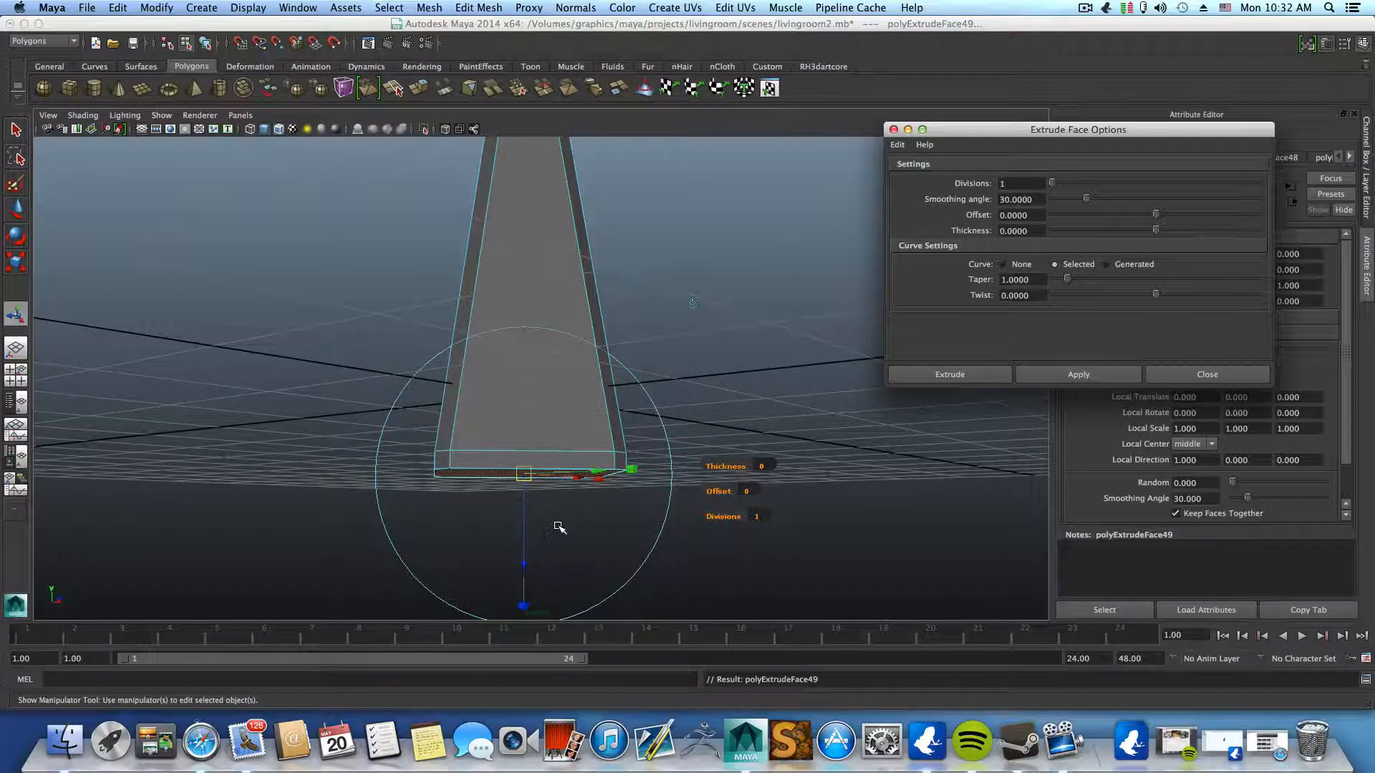
pyautogui.press('w')
pyautogui.moveTo(523, 386); pyautogui.dragTo(477, 556)
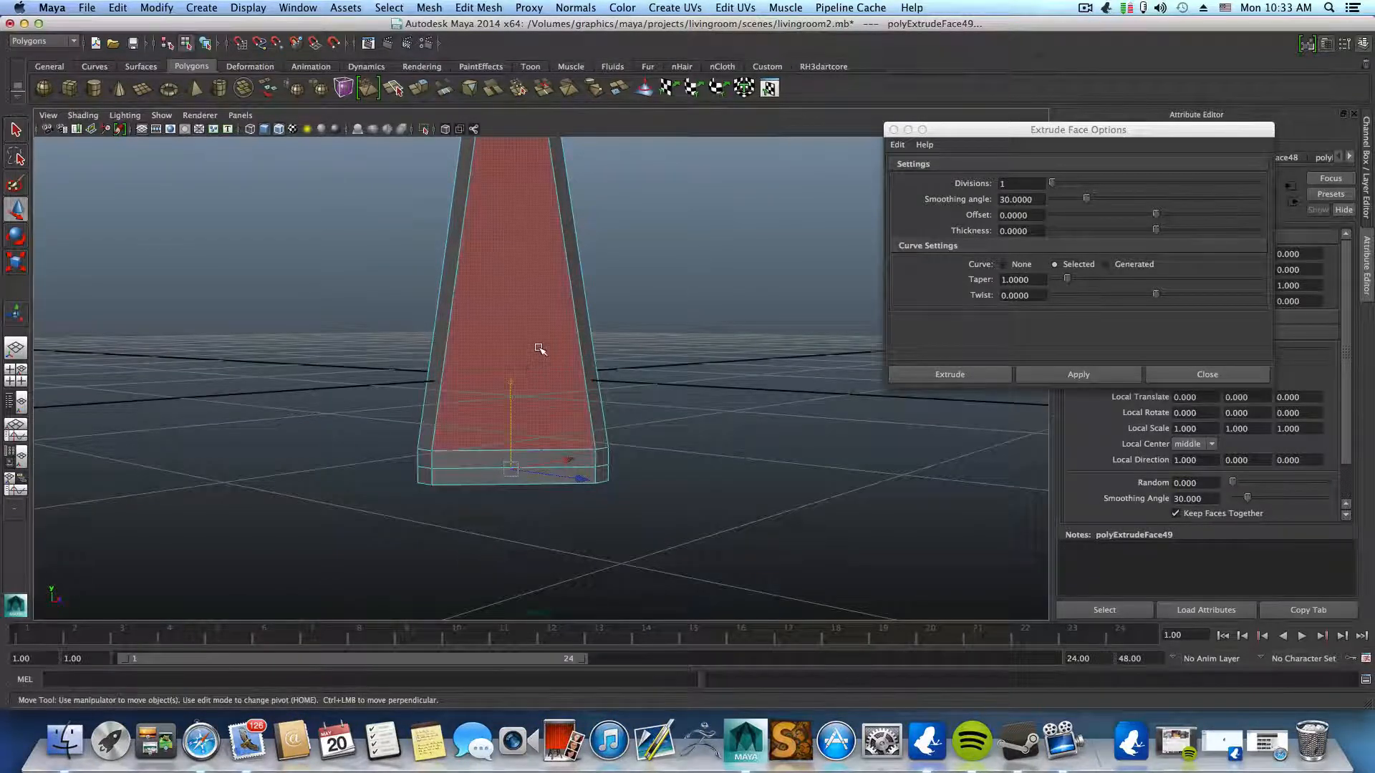
# - Select one large slanted face with the two band faces beneath it, and close the Extrude Face options
pyautogui.moveTo(540, 348); pyautogui.dragTo(530, 380, button='right')
pyautogui.click(593, 457)
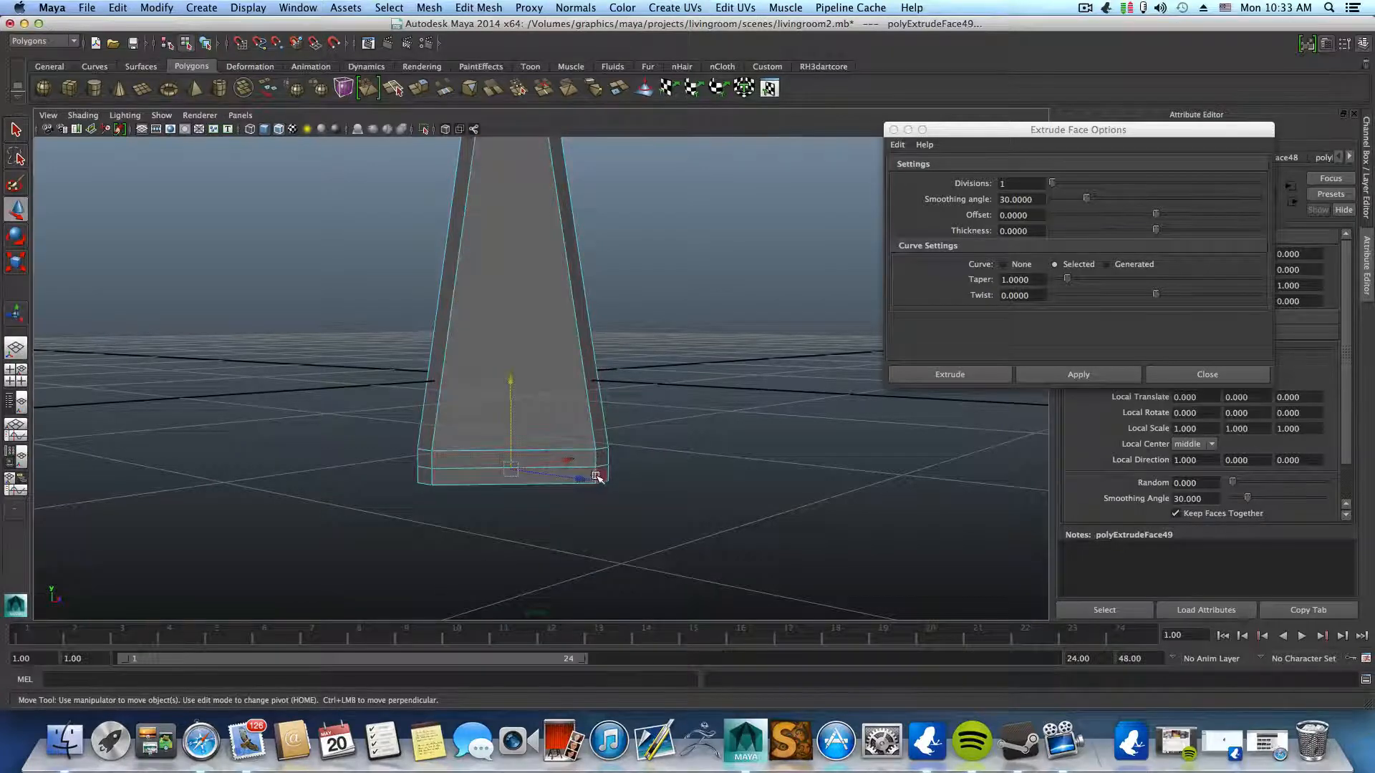
pyautogui.click(573, 431)
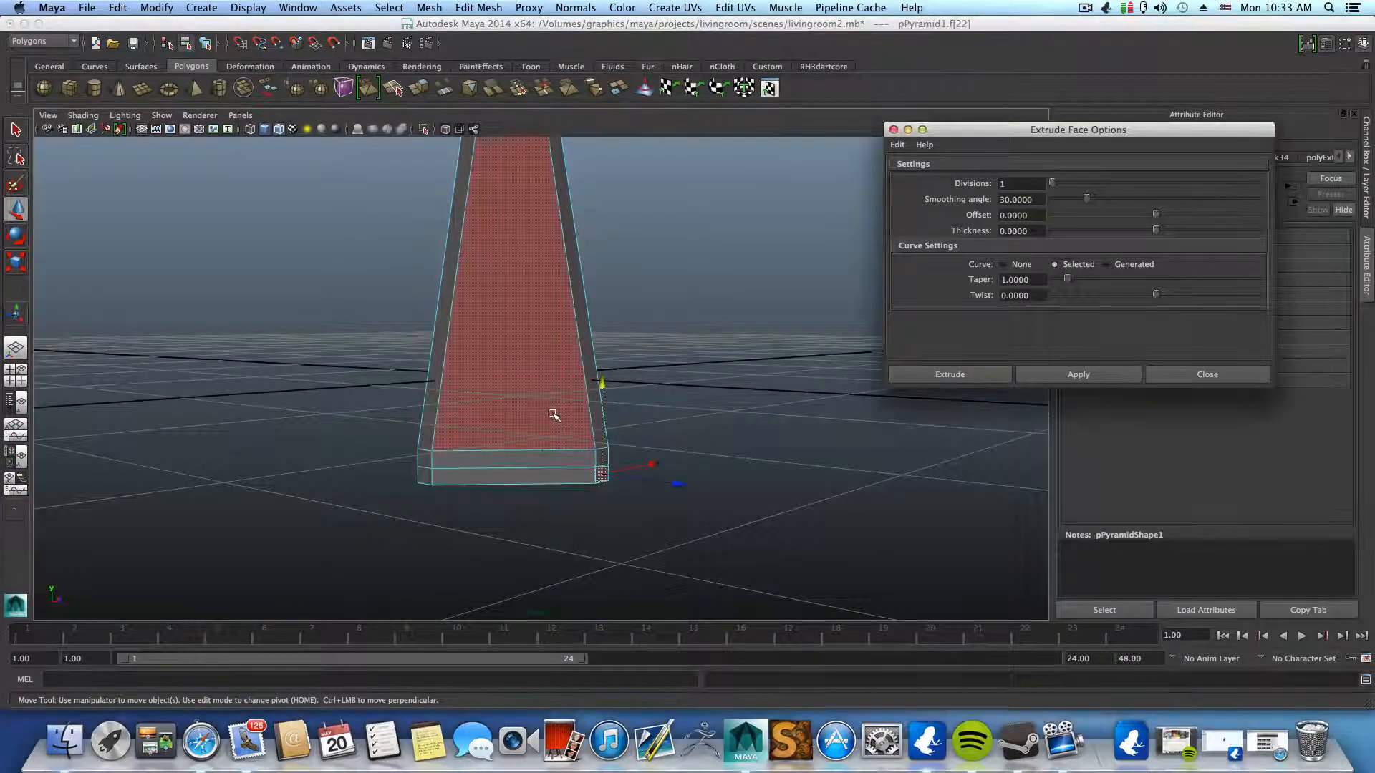
pyautogui.click(543, 473)
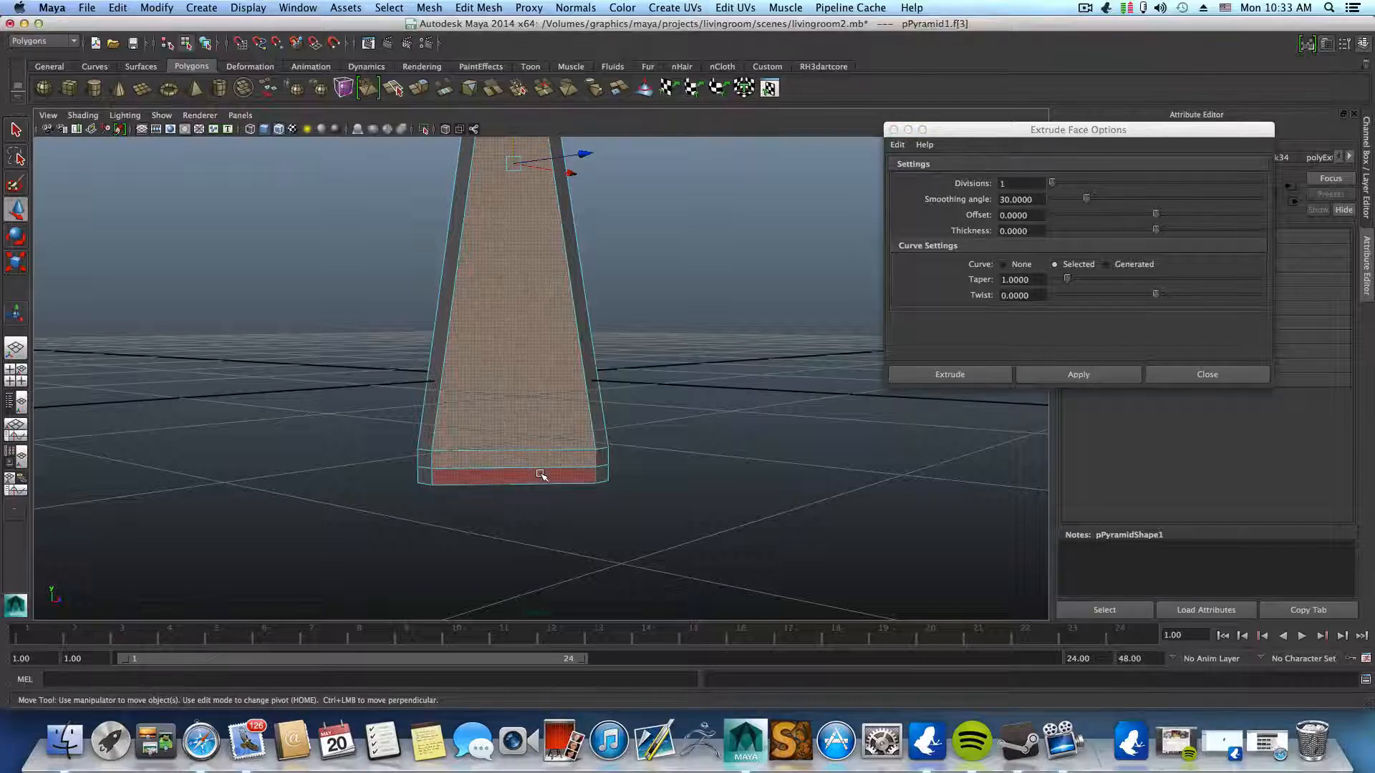
pyautogui.keyDown('alt'); pyautogui.moveTo(543, 475); pyautogui.dragTo(347, 510); pyautogui.keyUp('alt')
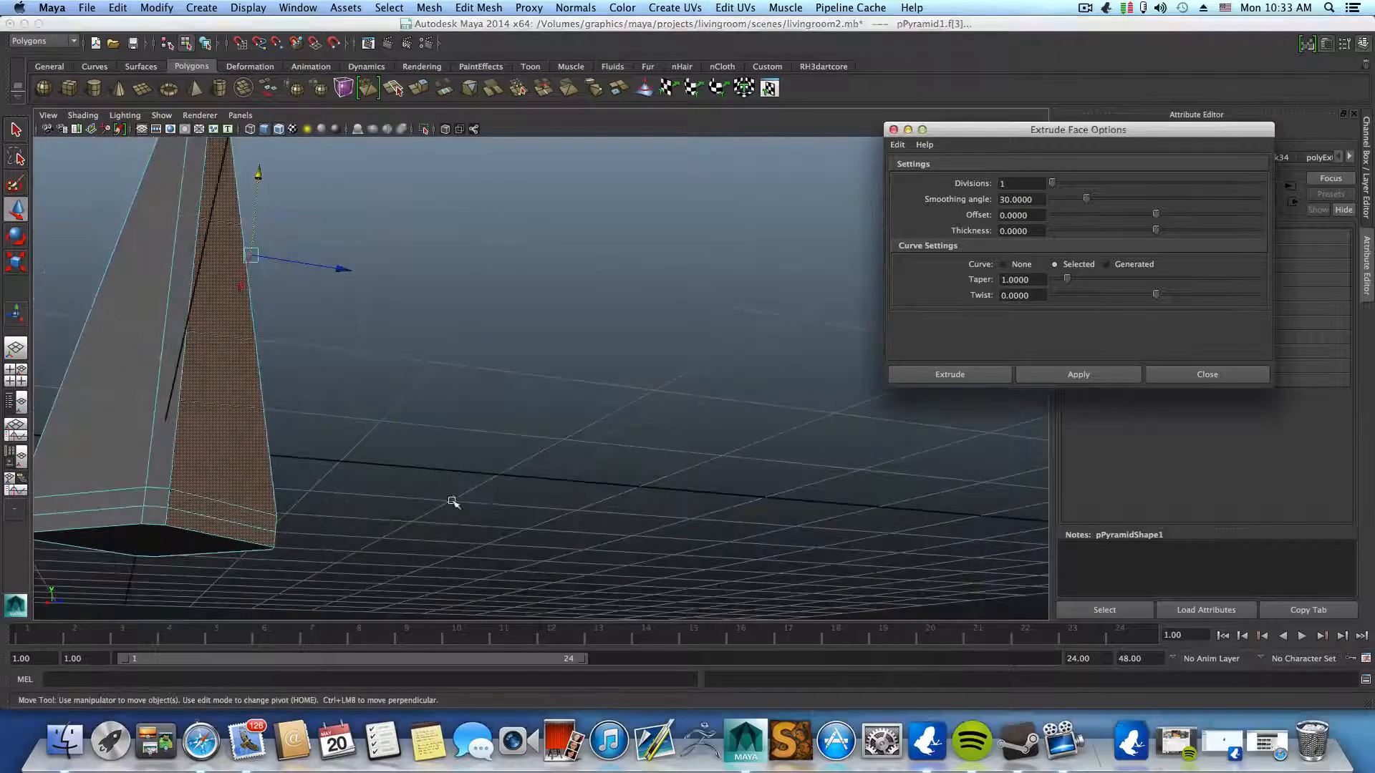
pyautogui.keyDown('alt'); pyautogui.moveTo(452, 502); pyautogui.dragTo(511, 371); pyautogui.keyUp('alt')
pyautogui.click(893, 130)
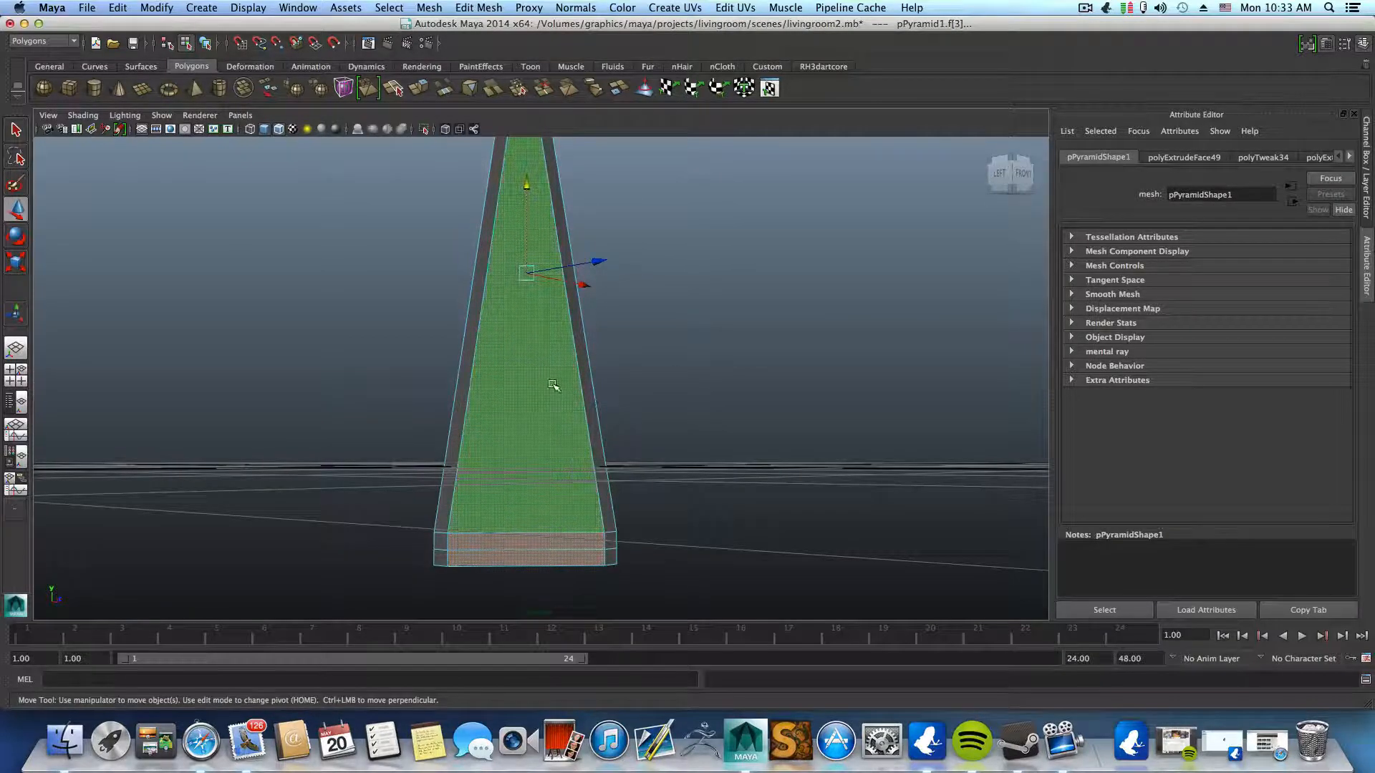
# - Add the large slanted faces and their base band faces on the other three sides to the selection
pyautogui.scroll(-2, 550, 434)
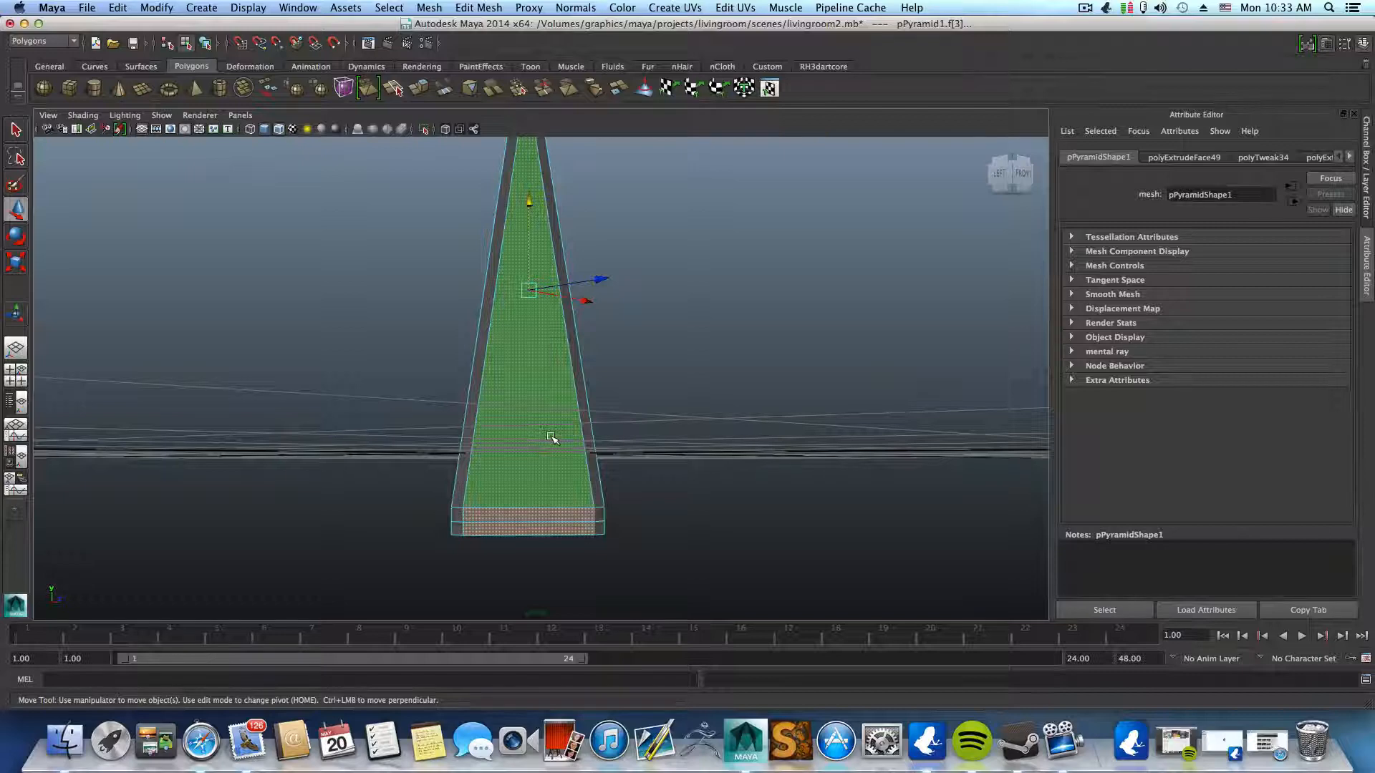
pyautogui.scroll(-3, 551, 436)
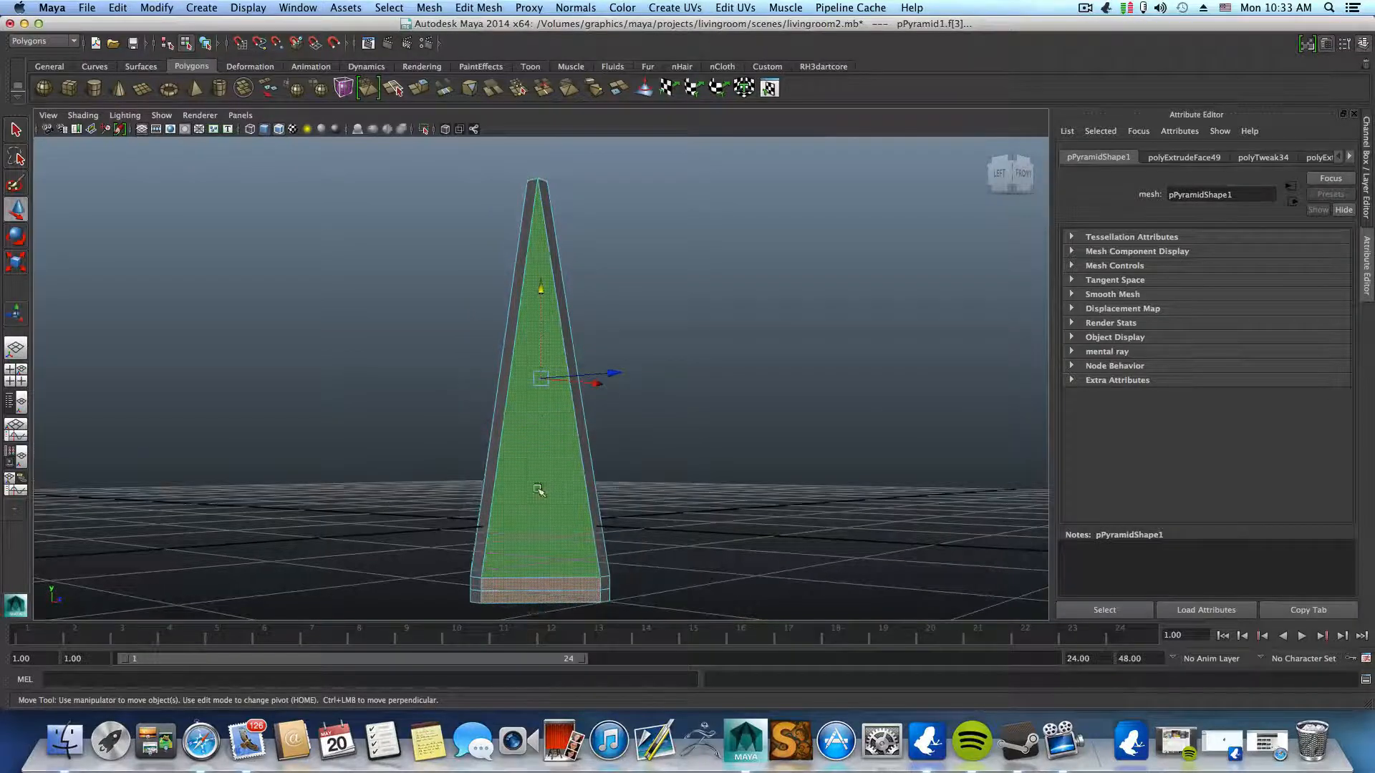
pyautogui.keyDown('alt'); pyautogui.moveTo(469, 492); pyautogui.dragTo(709, 546); pyautogui.keyUp('alt')
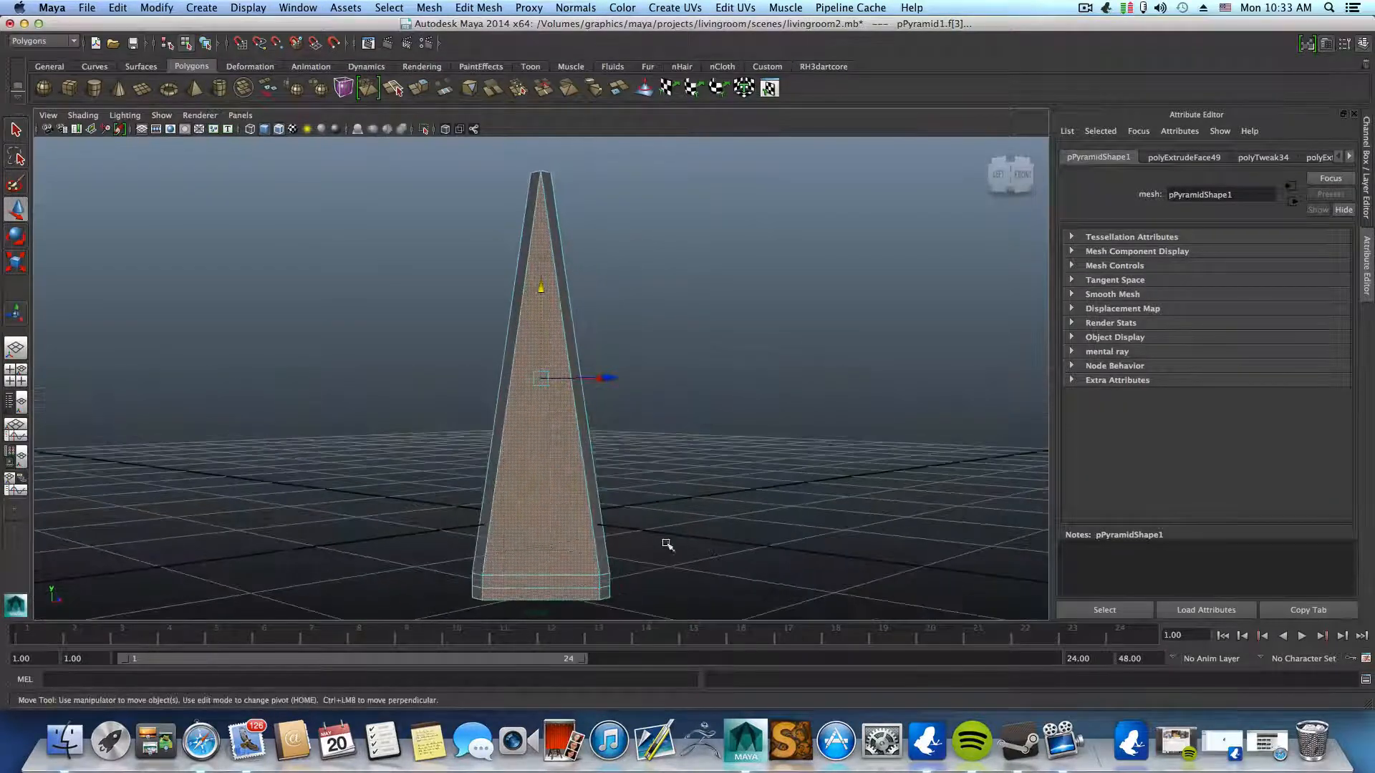
pyautogui.keyDown('alt'); pyautogui.moveTo(469, 527); pyautogui.dragTo(424, 550, button='right'); pyautogui.keyUp('alt')
pyautogui.keyDown('alt'); pyautogui.moveTo(423, 550); pyautogui.dragTo(452, 542); pyautogui.keyUp('alt')
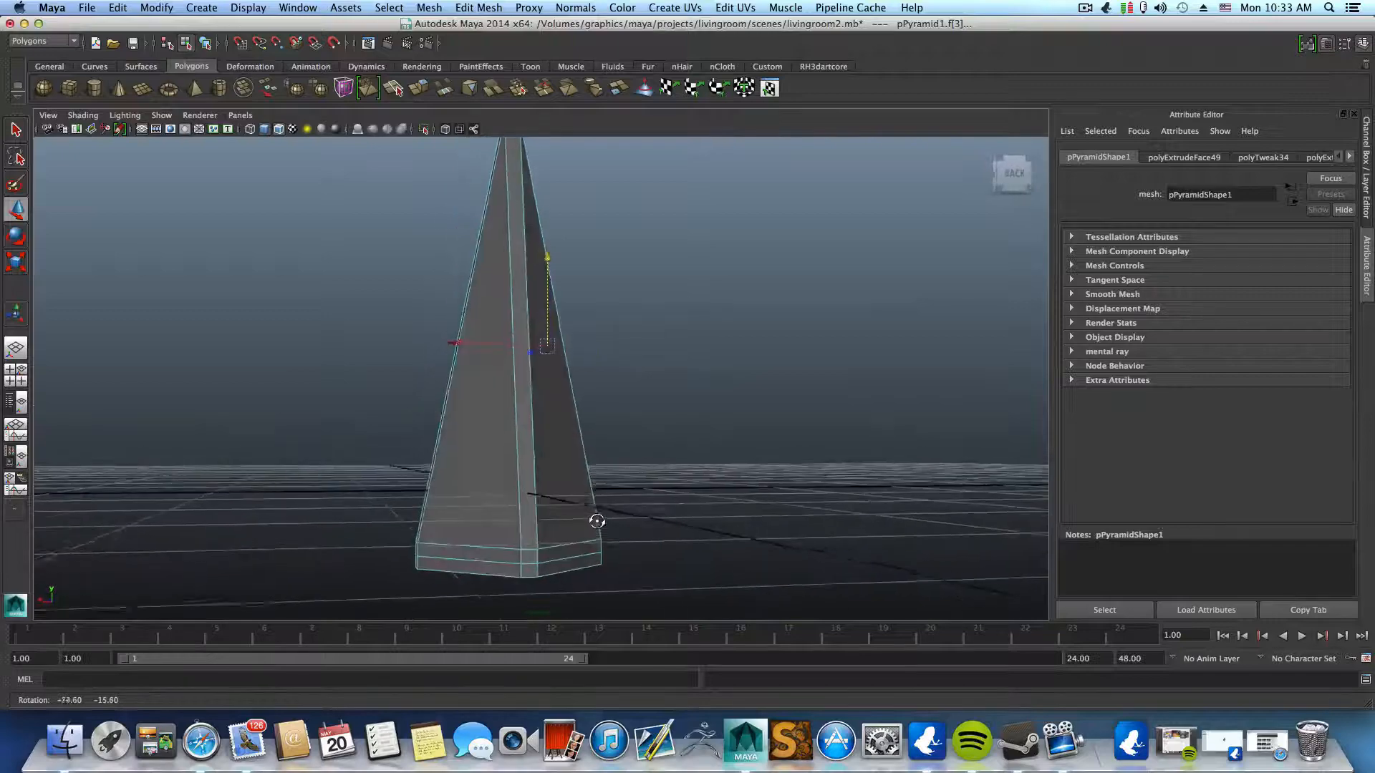
pyautogui.keyDown('alt'); pyautogui.moveTo(477, 540); pyautogui.dragTo(565, 493); pyautogui.keyUp('alt')
pyautogui.keyDown('shift'); pyautogui.click(541, 494); pyautogui.keyUp('shift')
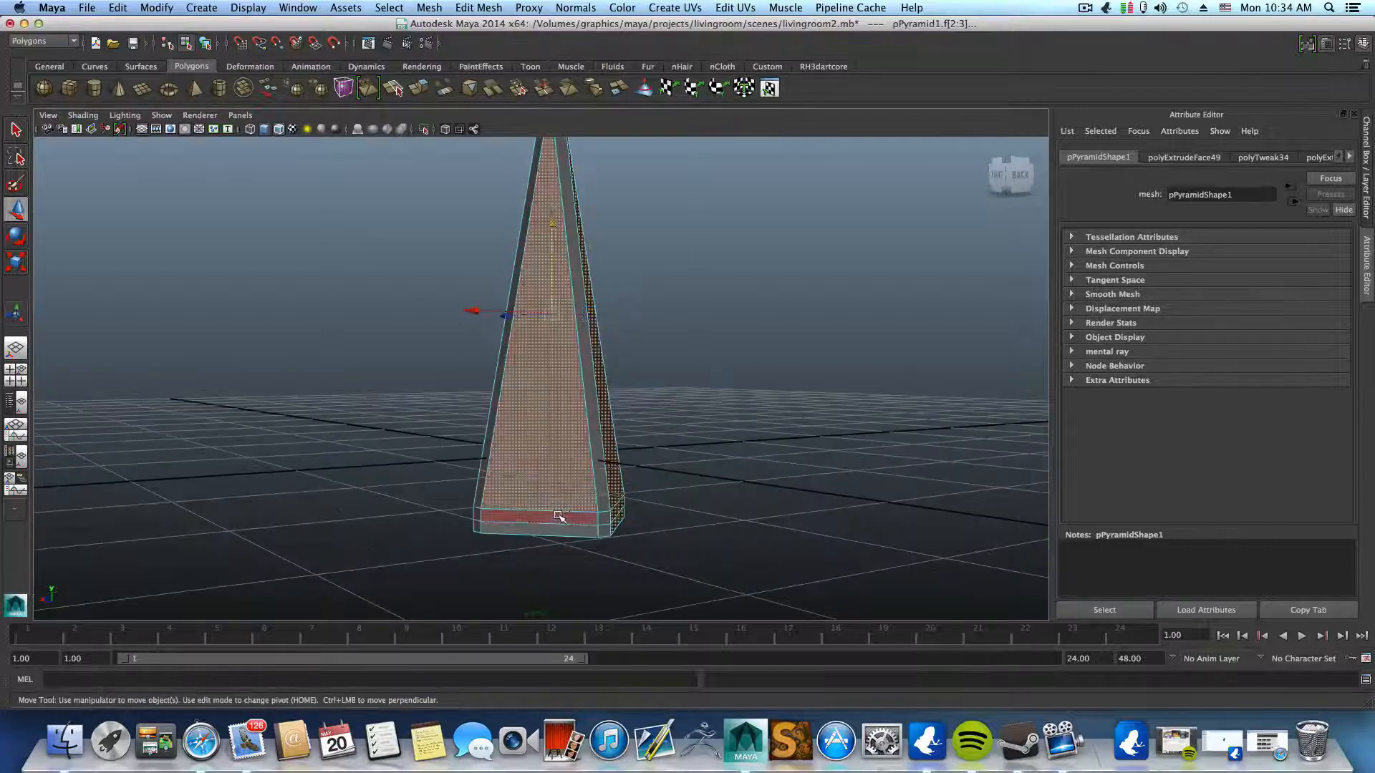
pyautogui.keyDown('alt'); pyautogui.moveTo(504, 535); pyautogui.dragTo(609, 516); pyautogui.keyUp('alt')
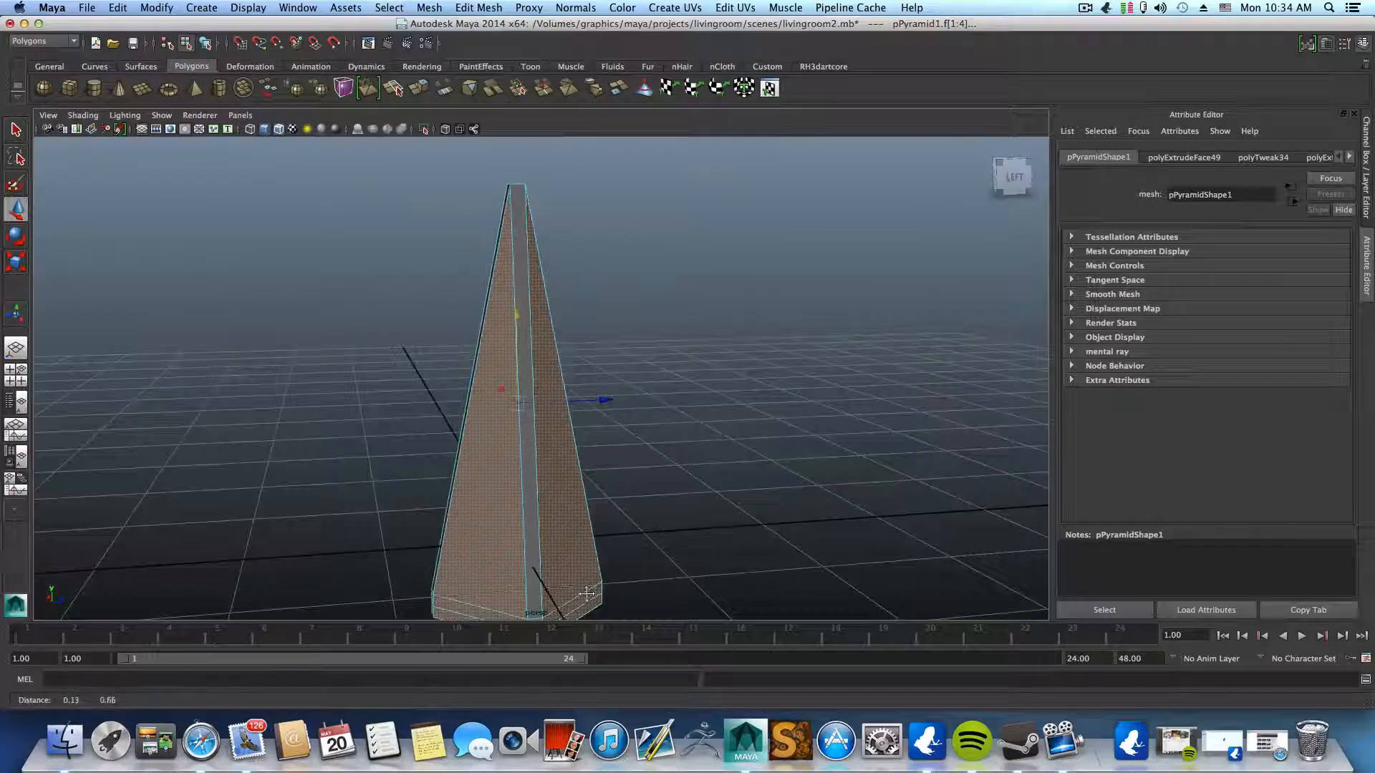
# - Extract the selected side faces from the beveled corner strips and return to object selection
pyautogui.click(478, 7)
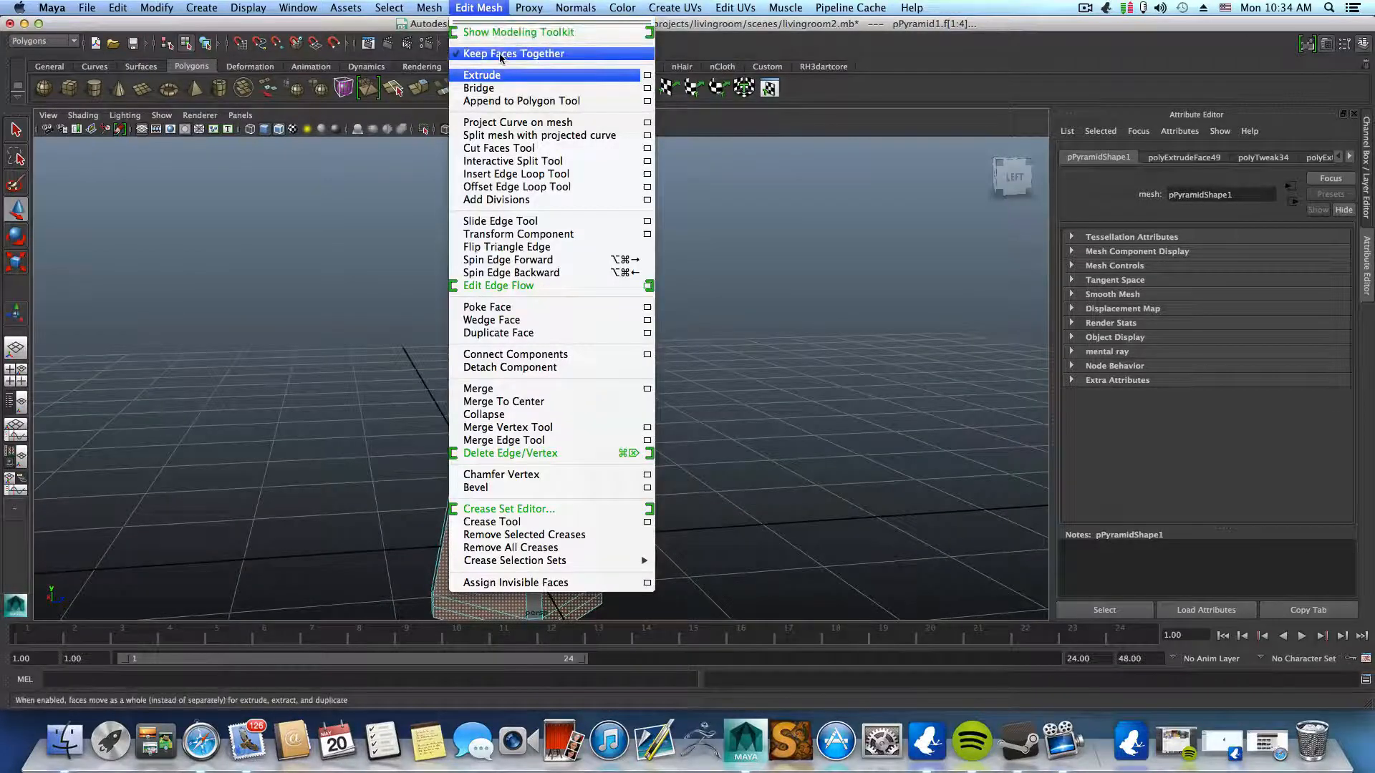
pyautogui.moveTo(433, 7)
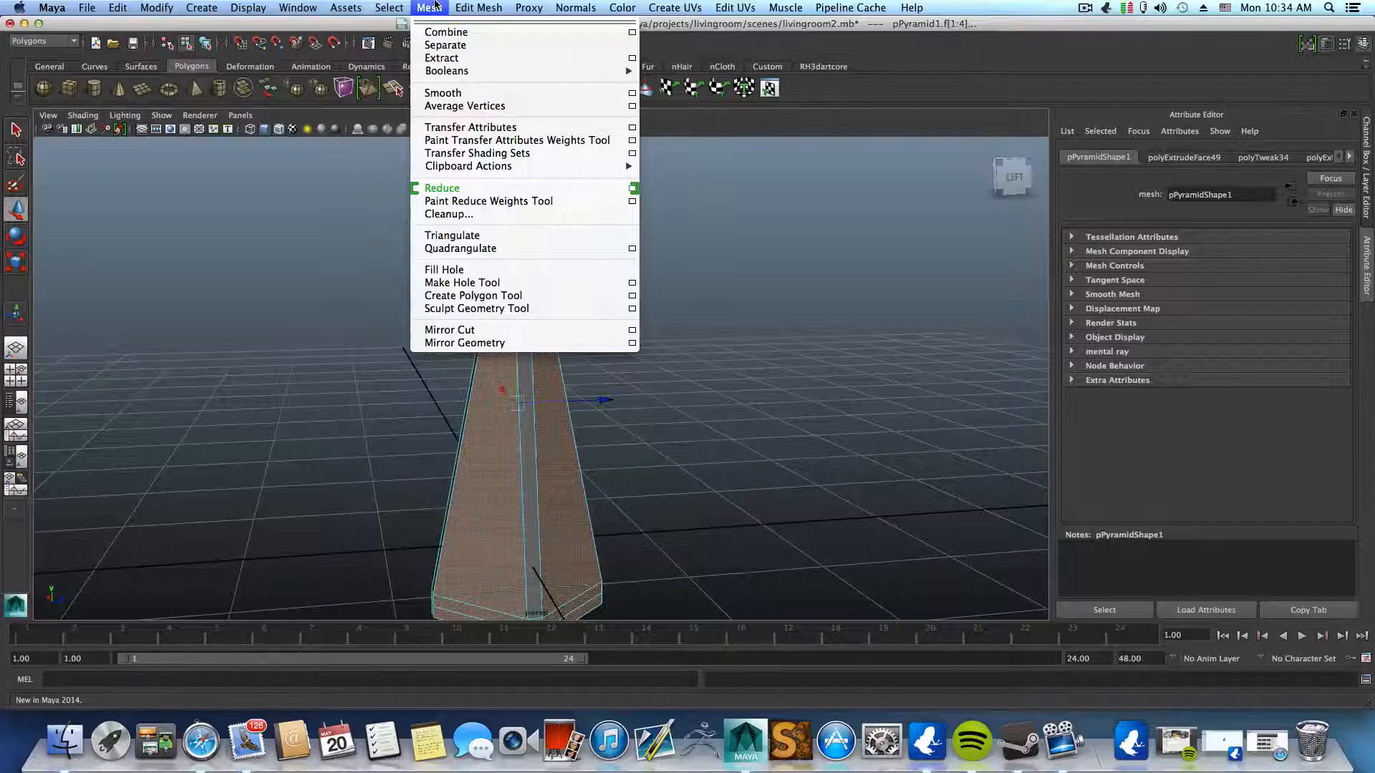
pyautogui.click(449, 60)
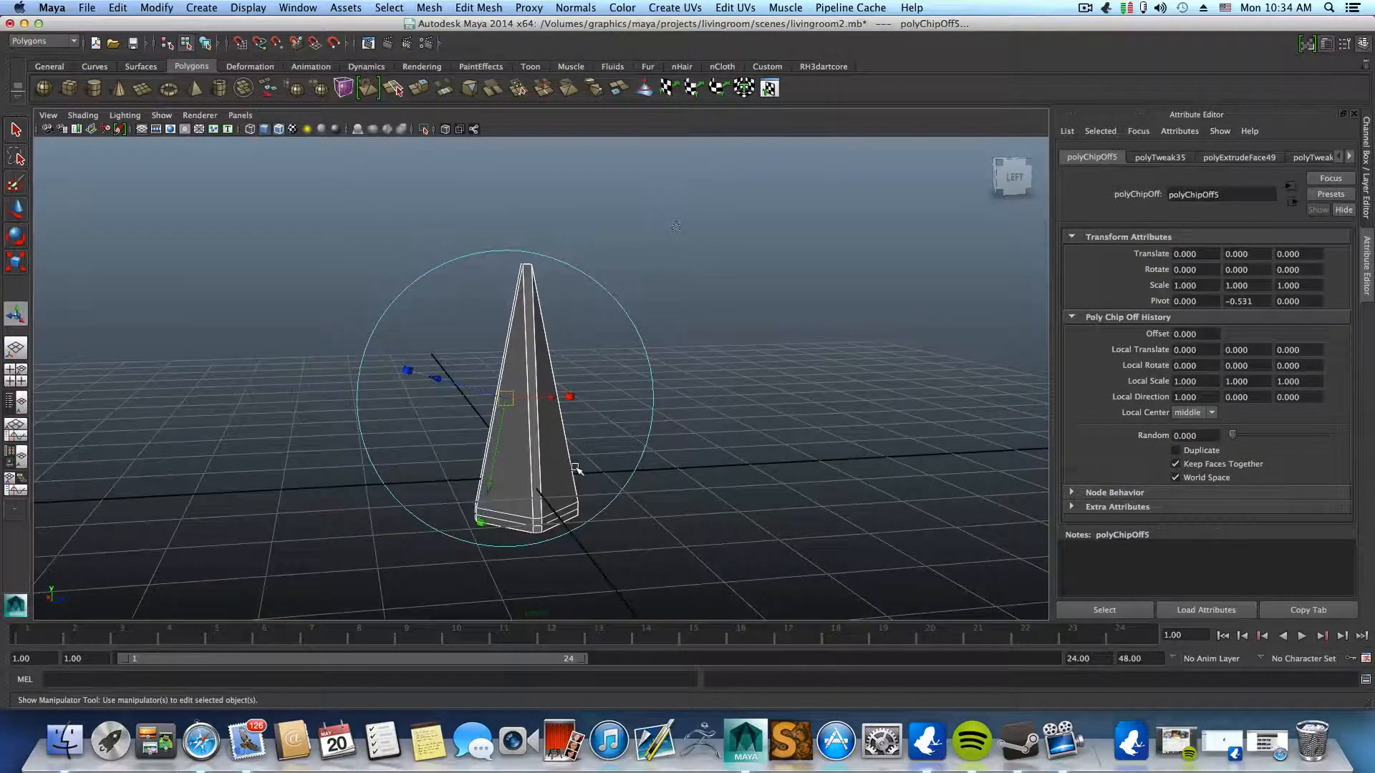
pyautogui.press('F8')
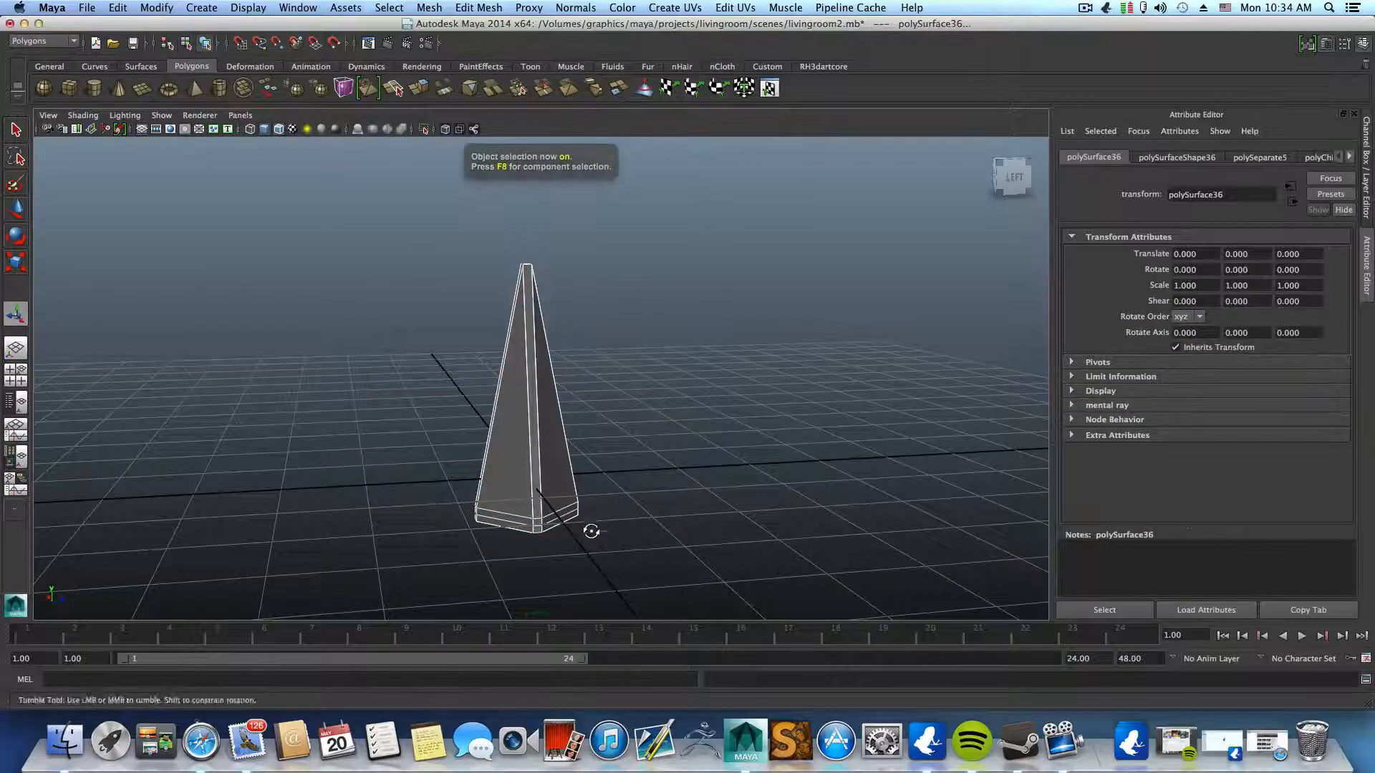
# - Delete the bottom face of the piece holding the corner strips, and return to object selection with that piece selected
pyautogui.keyDown('alt'); pyautogui.moveTo(589, 527); pyautogui.dragTo(454, 565); pyautogui.keyUp('alt')
pyautogui.click(454, 565)
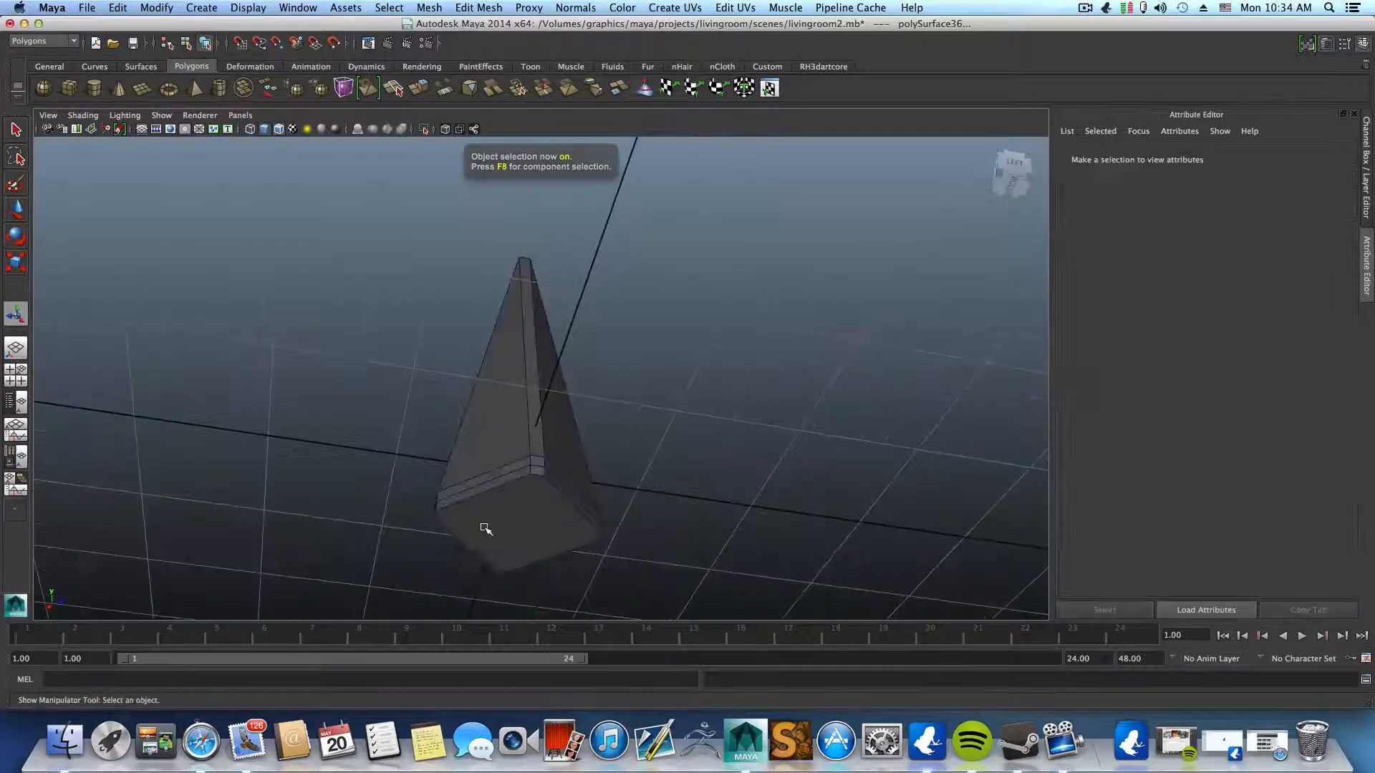
pyautogui.click(482, 527)
pyautogui.keyDown('alt'); pyautogui.moveTo(495, 512); pyautogui.dragTo(513, 544); pyautogui.keyUp('alt')
pyautogui.moveTo(512, 447); pyautogui.dragTo(511, 481, button='right')
pyautogui.click(522, 520)
pyautogui.press('Delete')
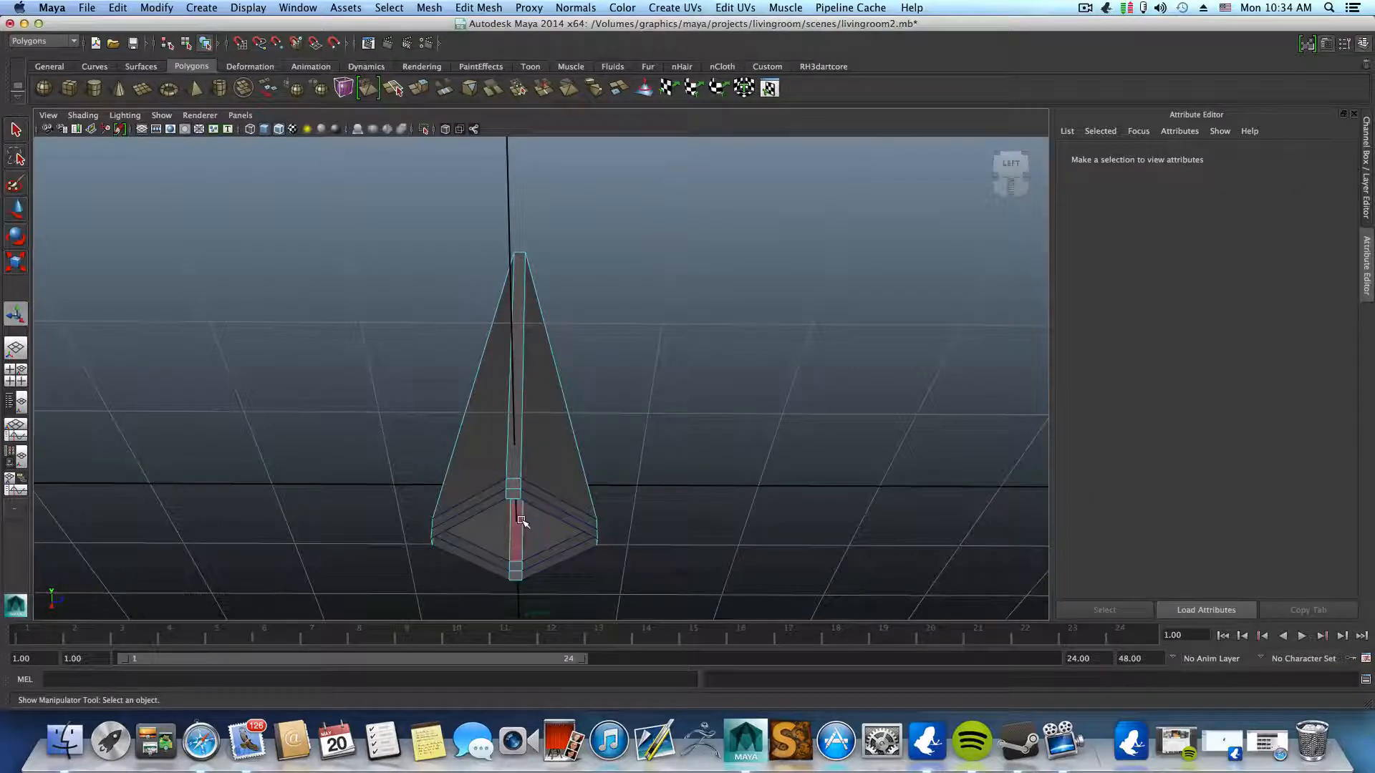
pyautogui.press('F8')
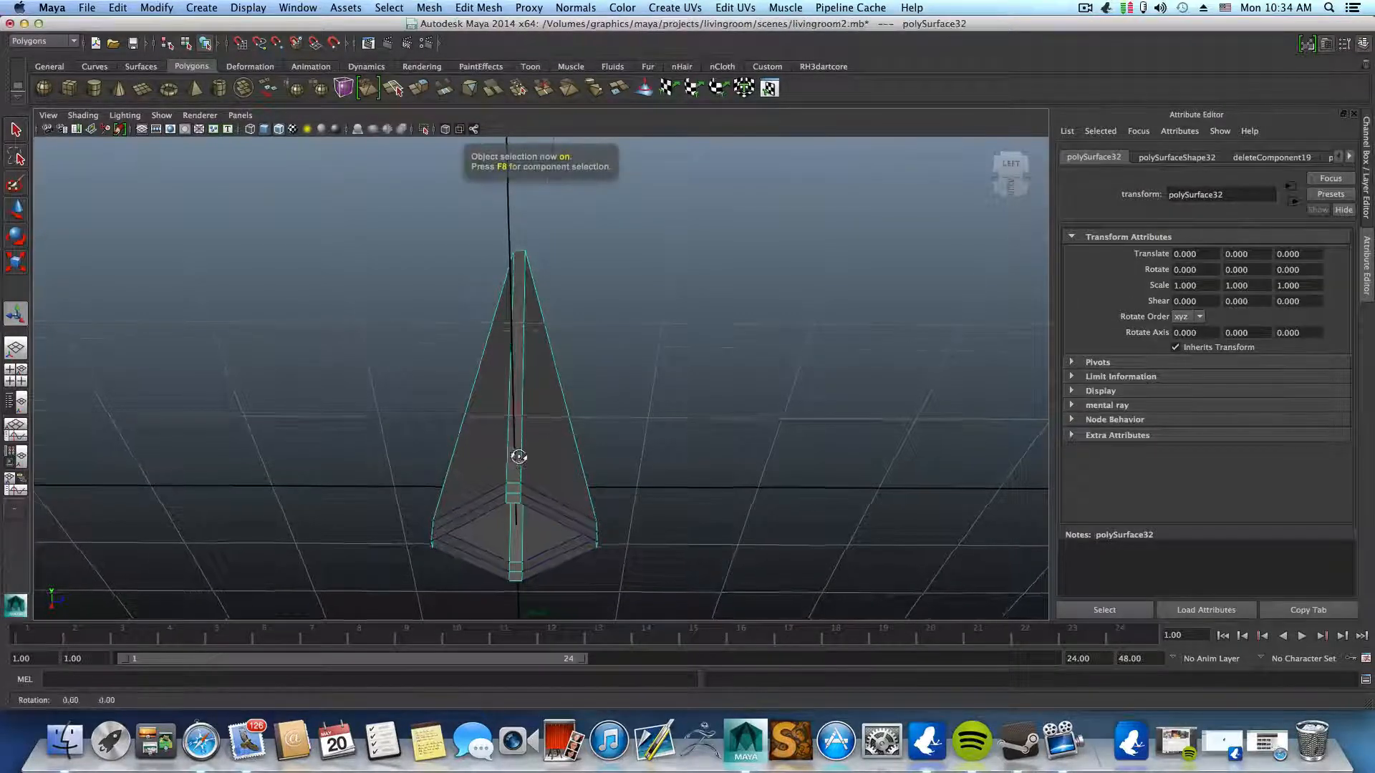
pyautogui.keyDown('alt'); pyautogui.moveTo(516, 455); pyautogui.dragTo(523, 487); pyautogui.keyUp('alt')
pyautogui.keyDown('alt'); pyautogui.moveTo(537, 374); pyautogui.dragTo(565, 326); pyautogui.keyUp('alt')
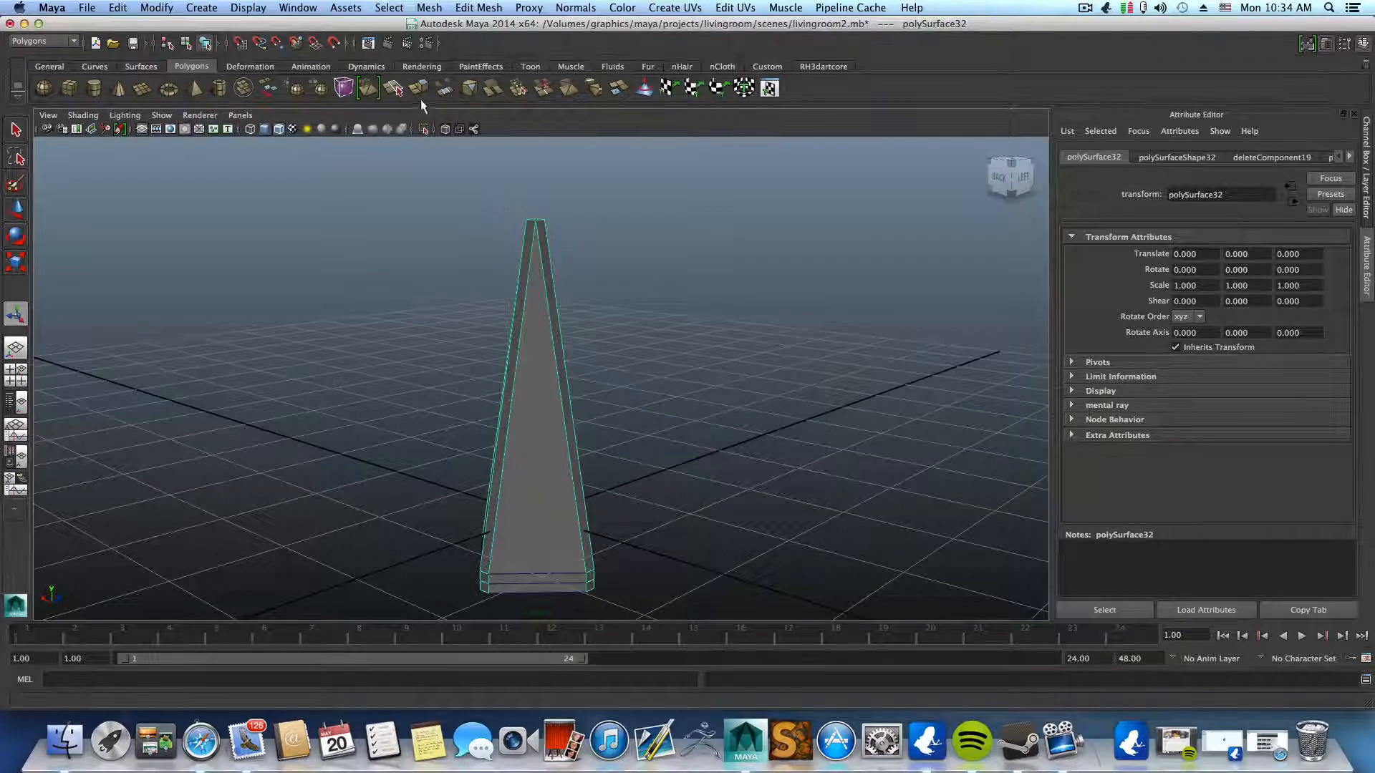
# - Extrude the corner-strip faces outward by a local Z translation of about 0.054 and return to object selection
pyautogui.press('g')
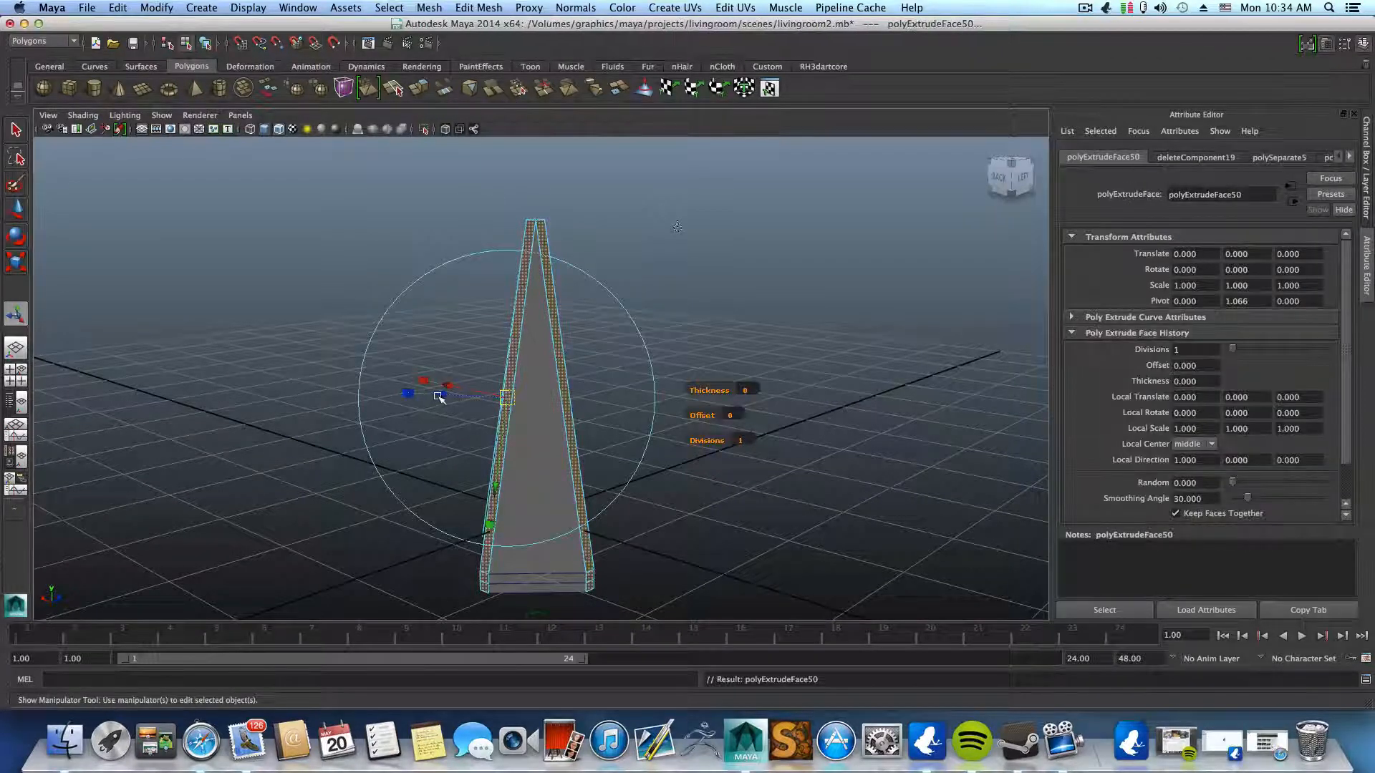
pyautogui.moveTo(441, 395); pyautogui.dragTo(431, 395)
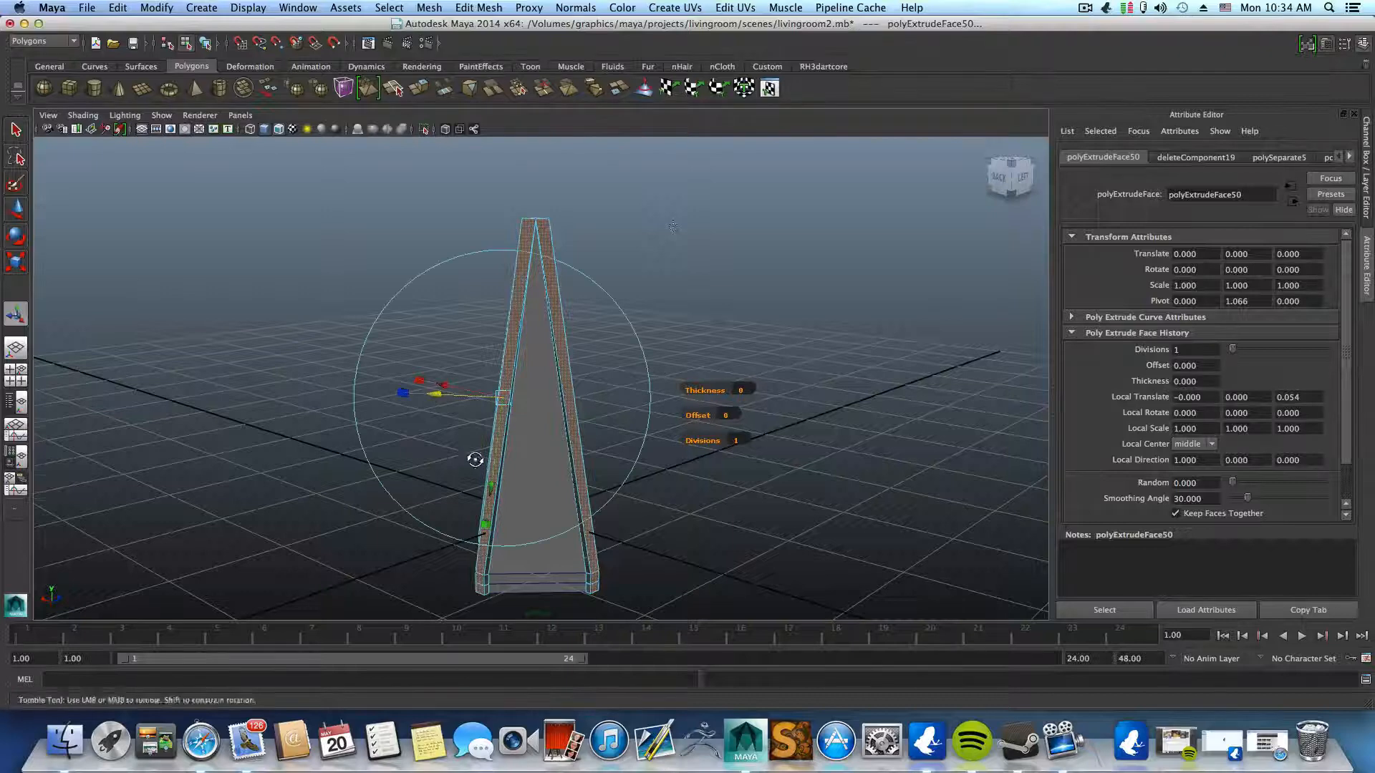
pyautogui.keyDown('alt'); pyautogui.moveTo(476, 458); pyautogui.dragTo(477, 431); pyautogui.keyUp('alt')
pyautogui.press('F8')
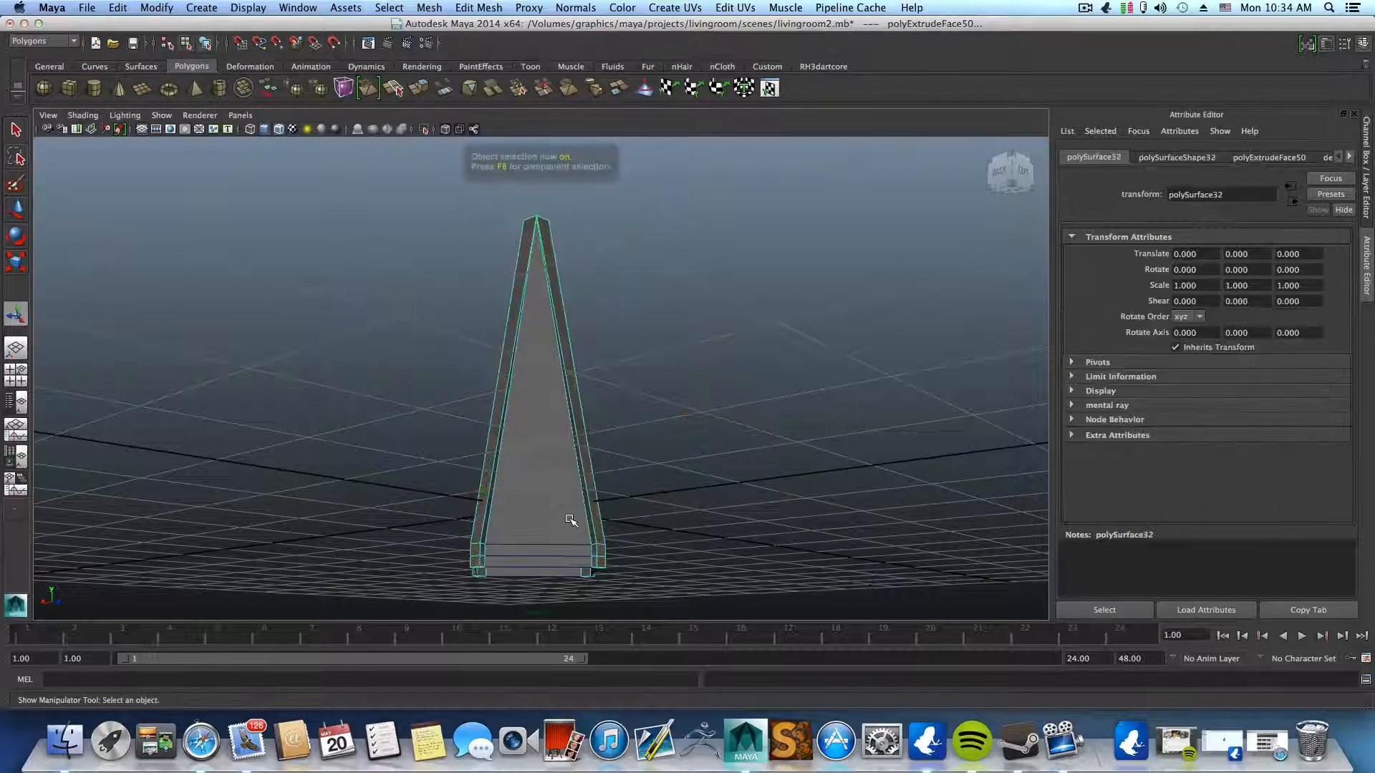
# - Select the facing inner faces of the two corner posts at upper base-band height on one side of the frame
pyautogui.scroll(5, 571, 521)
pyautogui.keyDown('alt'); pyautogui.moveTo(563, 417); pyautogui.dragTo(584, 473, button='right'); pyautogui.keyUp('alt')
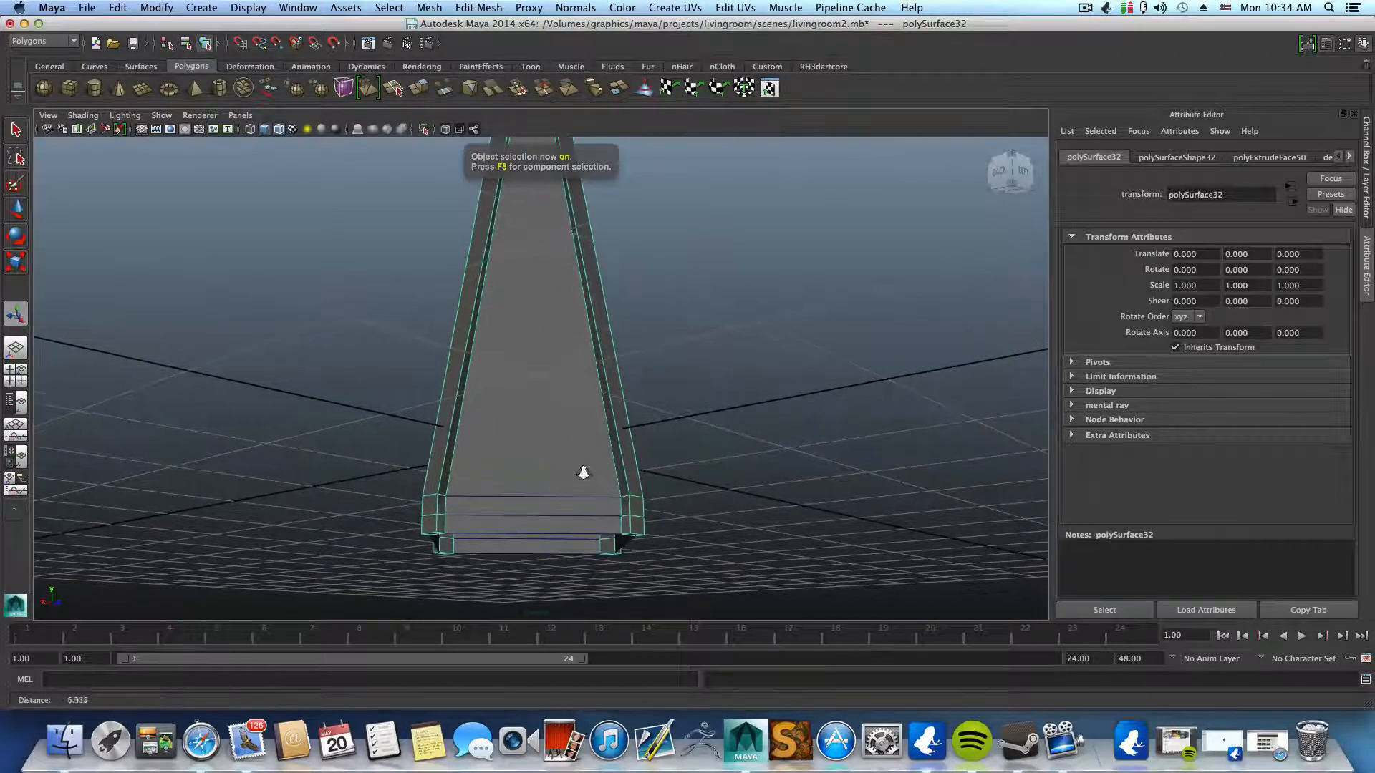
pyautogui.keyDown('alt'); pyautogui.moveTo(589, 475); pyautogui.dragTo(476, 434); pyautogui.keyUp('alt')
pyautogui.keyDown('alt'); pyautogui.moveTo(476, 434); pyautogui.dragTo(537, 457, button='right'); pyautogui.keyUp('alt')
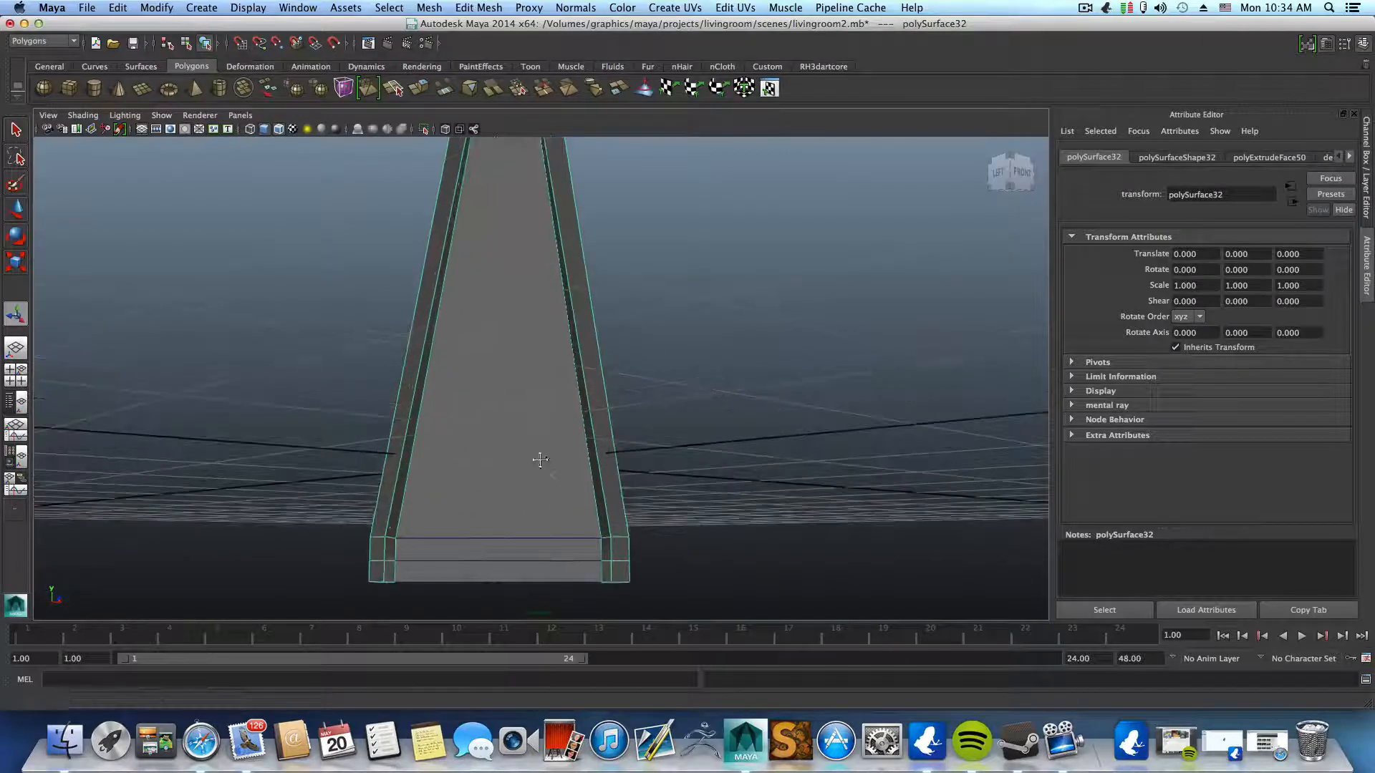
pyautogui.keyDown('alt'); pyautogui.moveTo(537, 457); pyautogui.dragTo(550, 427, button='middle'); pyautogui.keyUp('alt')
pyautogui.keyDown('alt'); pyautogui.moveTo(550, 427); pyautogui.dragTo(546, 432); pyautogui.keyUp('alt')
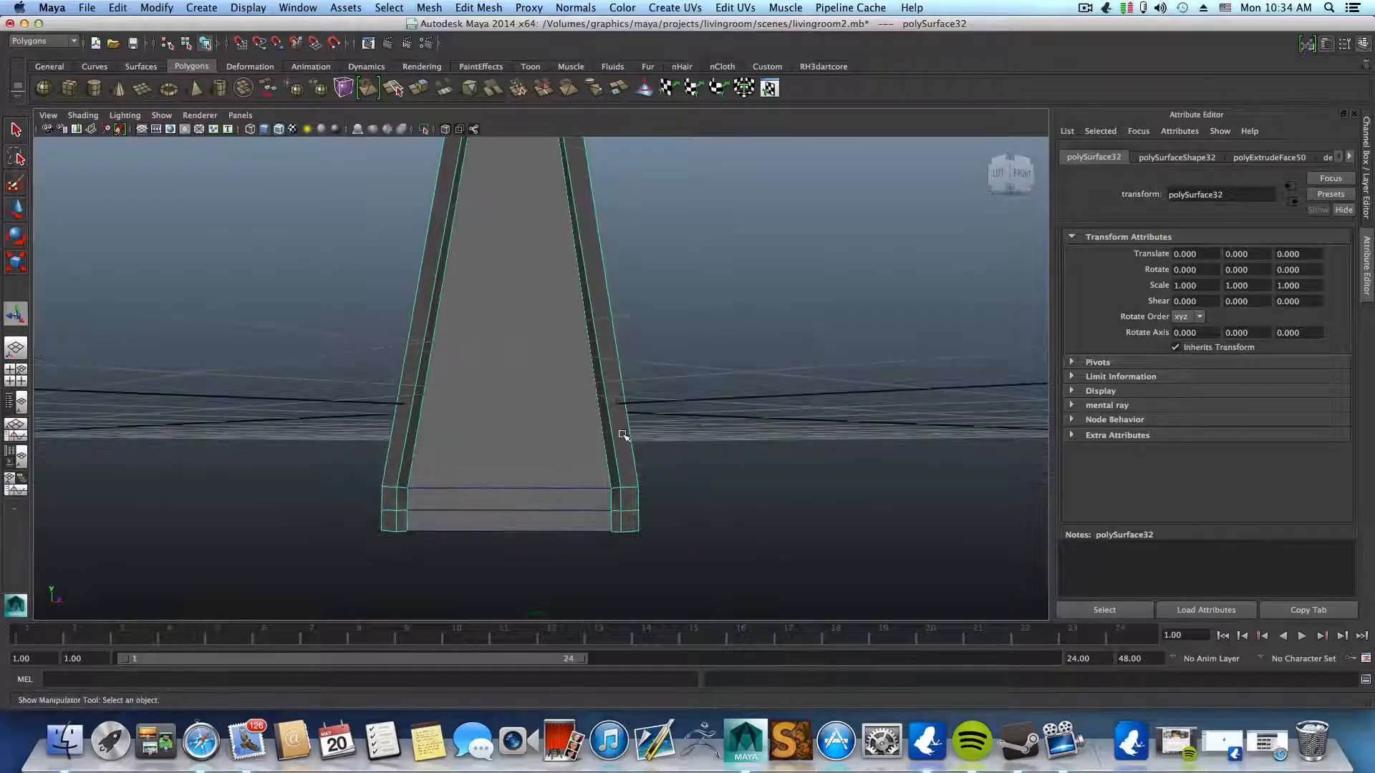
pyautogui.moveTo(622, 465); pyautogui.dragTo(622, 489, button='right')
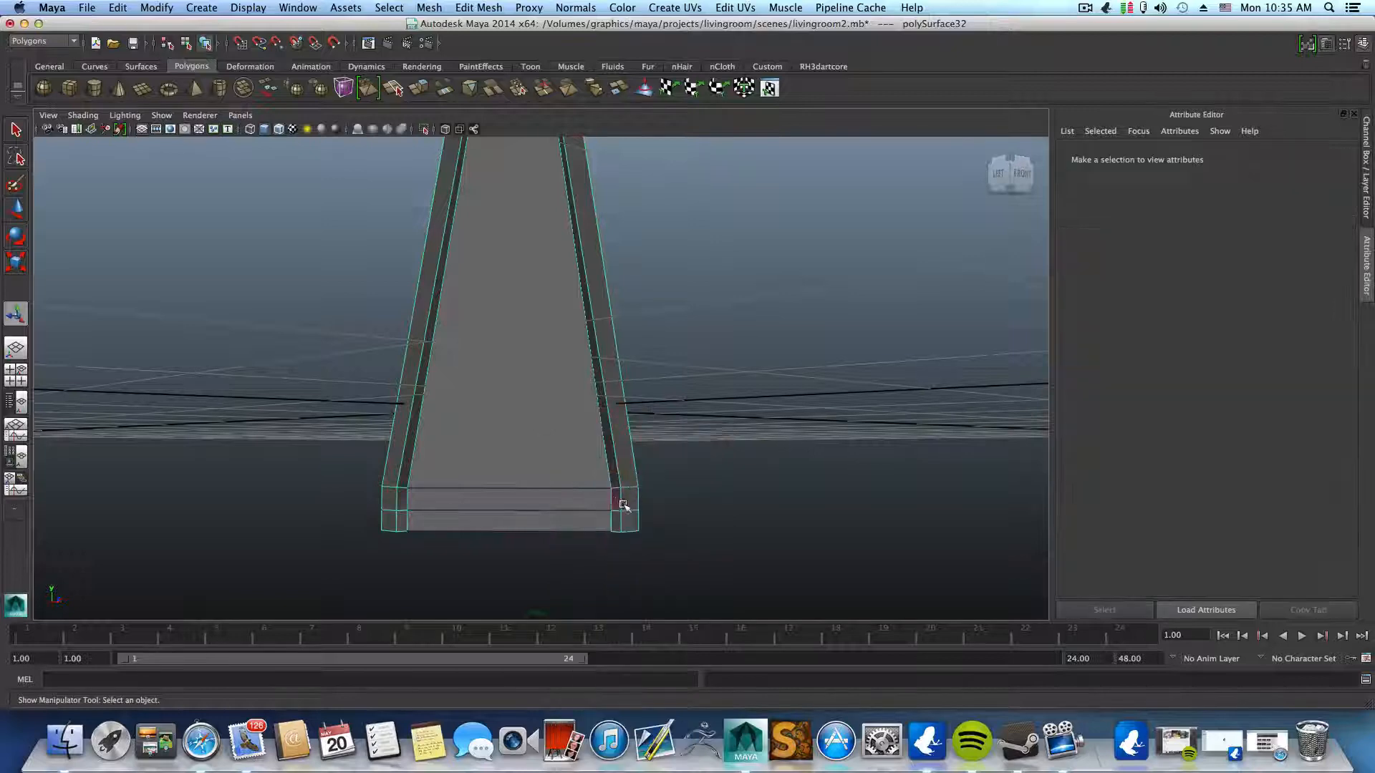
pyautogui.click(615, 502)
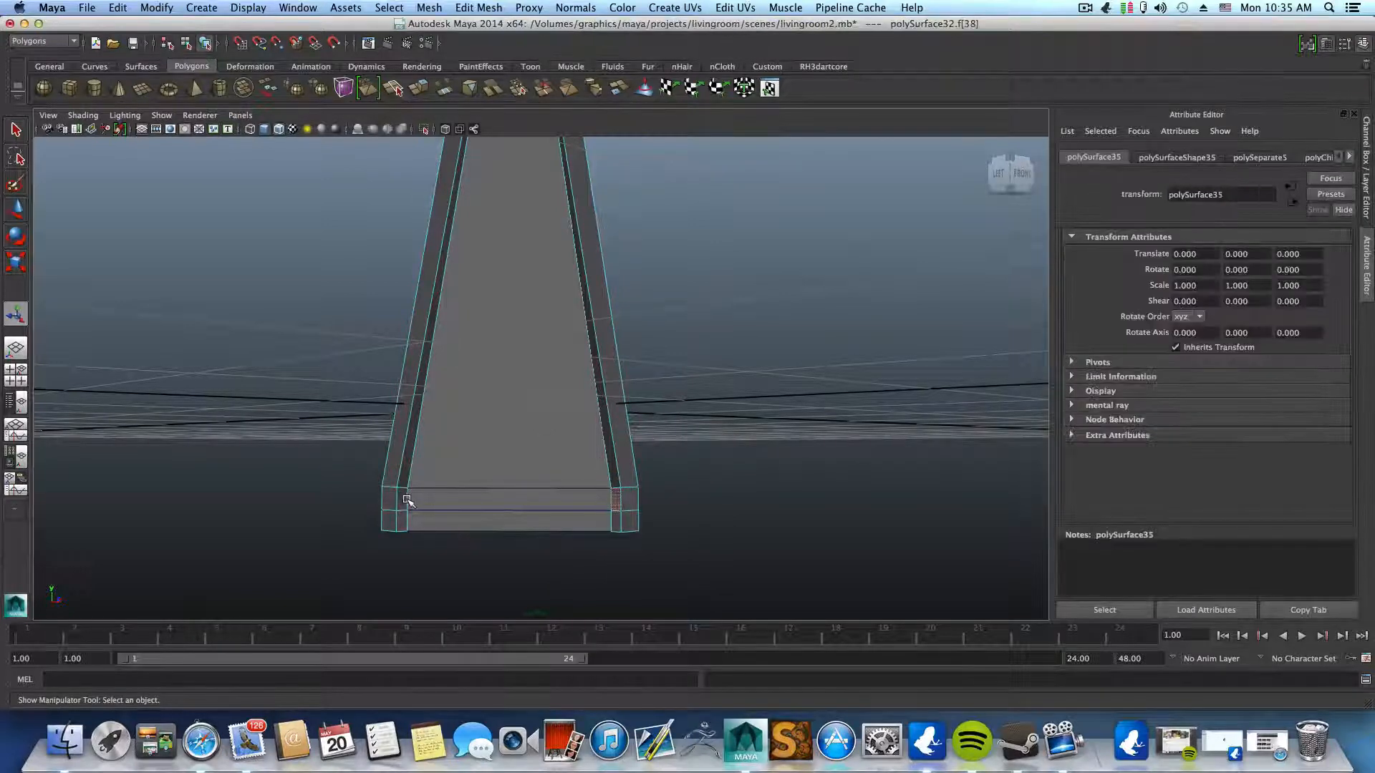
pyautogui.press('z')
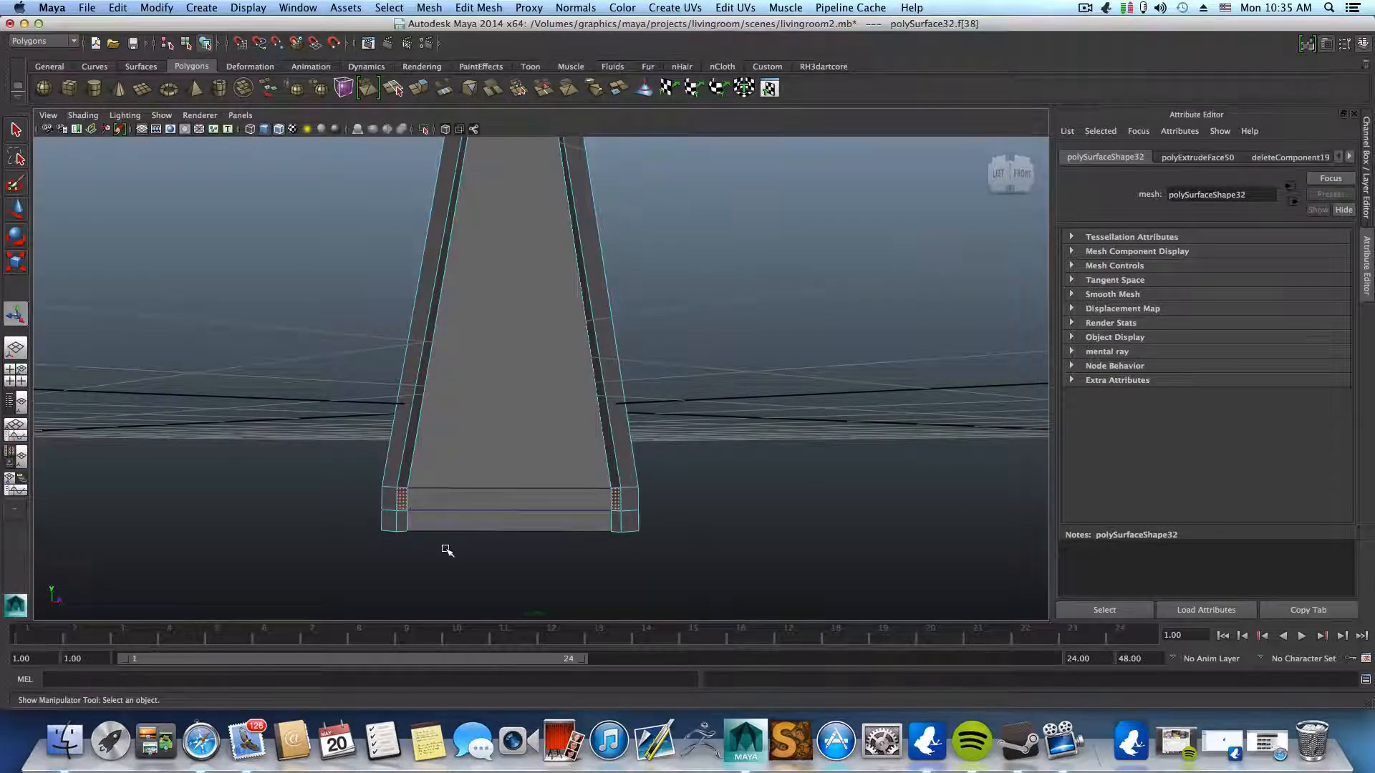
# - Reset the Bridge options and bridge the two selected post faces along a linear path with 0 divisions
pyautogui.click(478, 8)
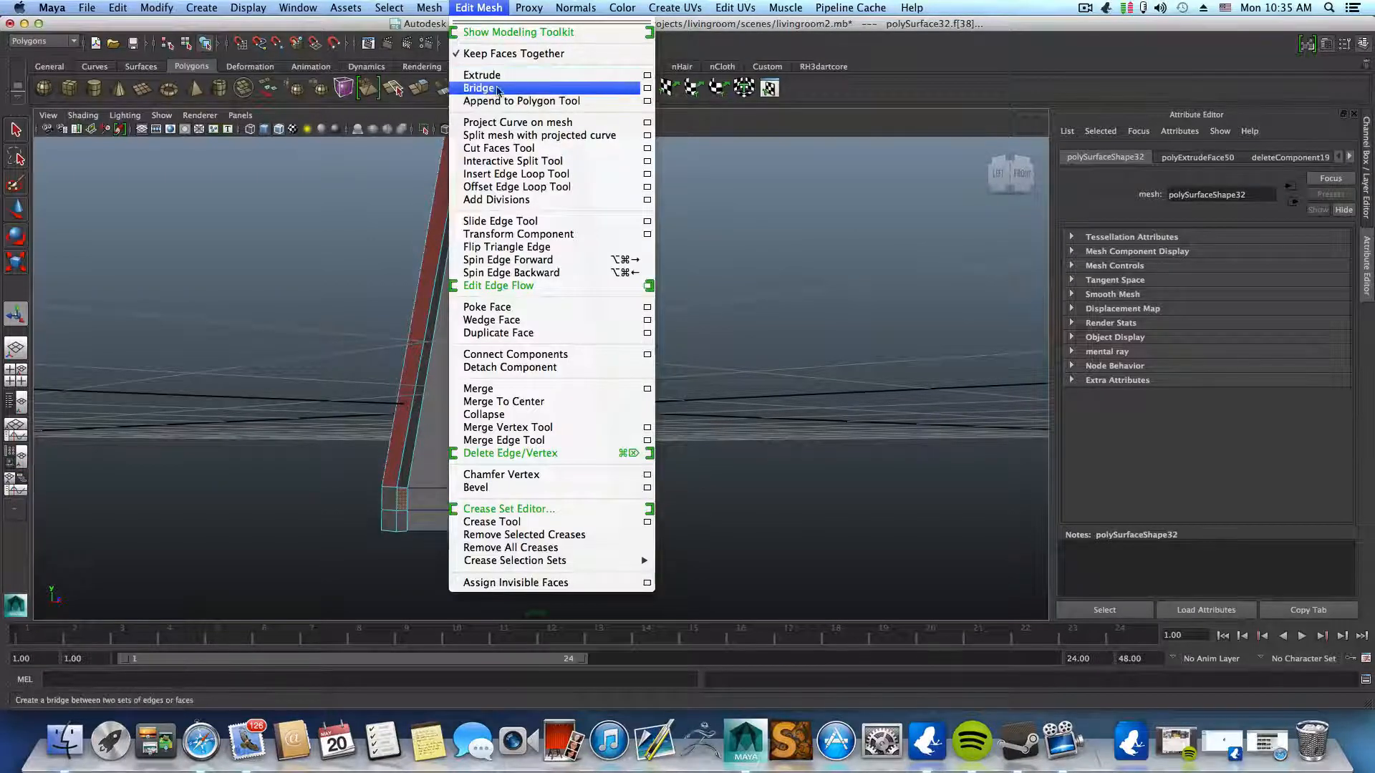
pyautogui.click(647, 88)
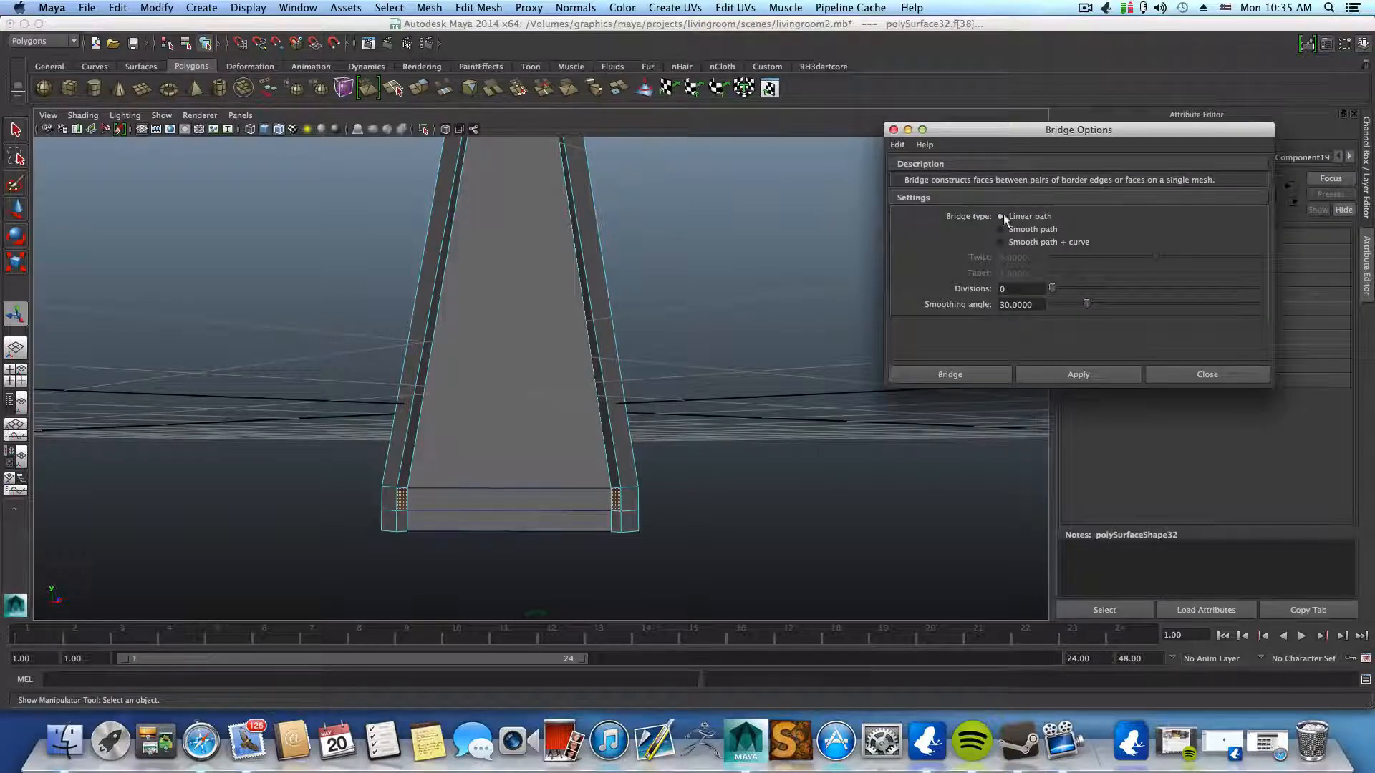
pyautogui.click(899, 144)
pyautogui.click(910, 174)
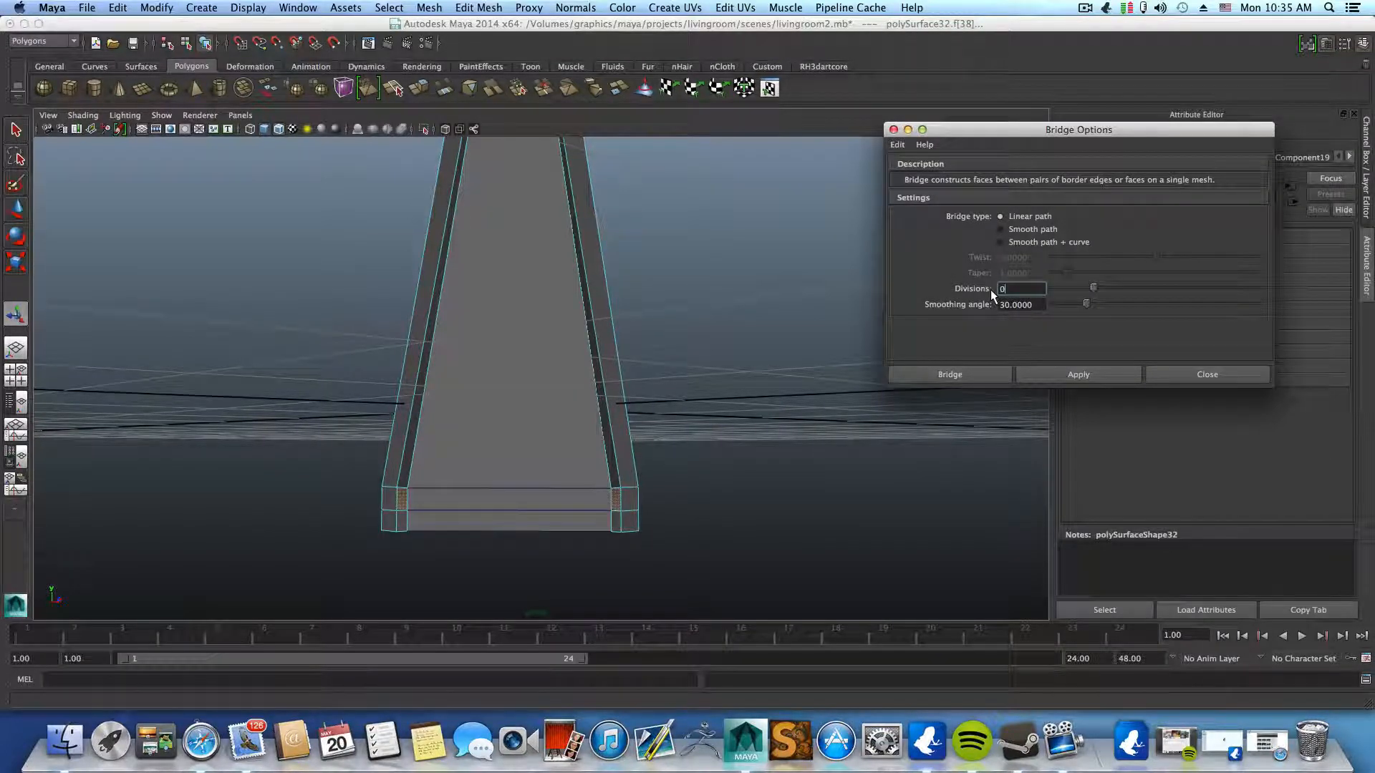
pyautogui.press('Return')
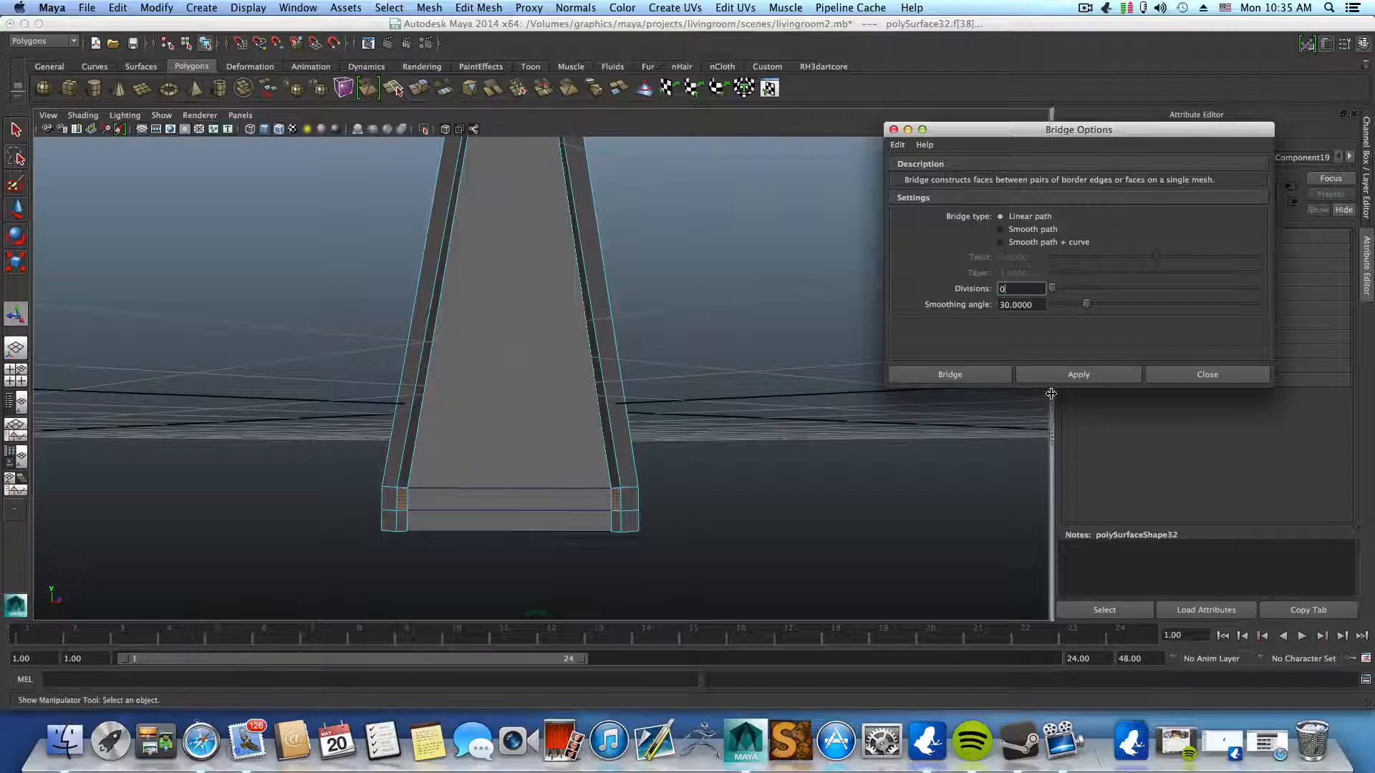
pyautogui.click(1069, 372)
# - Bridge the facing upper-band post faces on the second side of the frame with the same settings
pyautogui.keyDown('alt'); pyautogui.moveTo(448, 501); pyautogui.dragTo(604, 506); pyautogui.keyUp('alt')
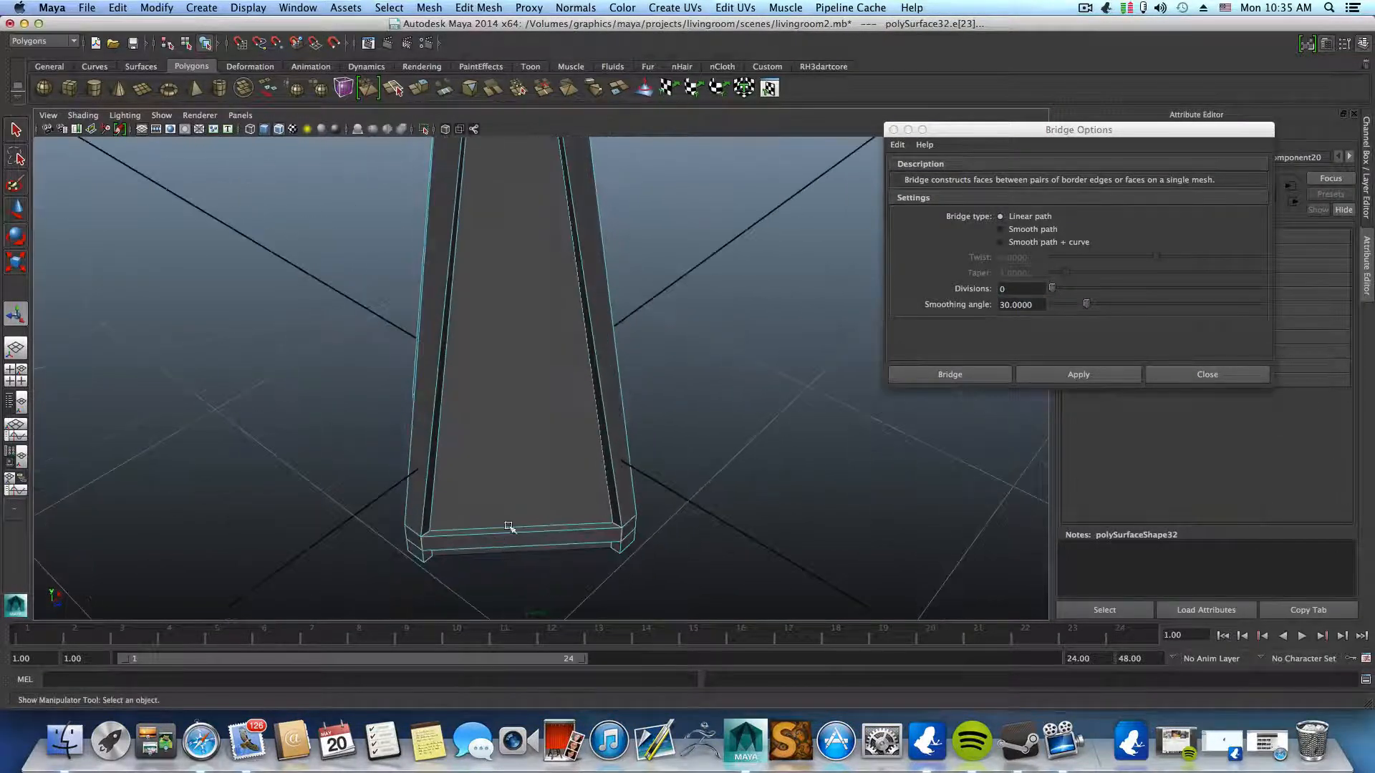
pyautogui.keyDown('alt'); pyautogui.moveTo(505, 540); pyautogui.dragTo(516, 511); pyautogui.keyUp('alt')
pyautogui.keyDown('alt'); pyautogui.moveTo(515, 511); pyautogui.dragTo(667, 529, button='right'); pyautogui.keyUp('alt')
pyautogui.click(660, 531)
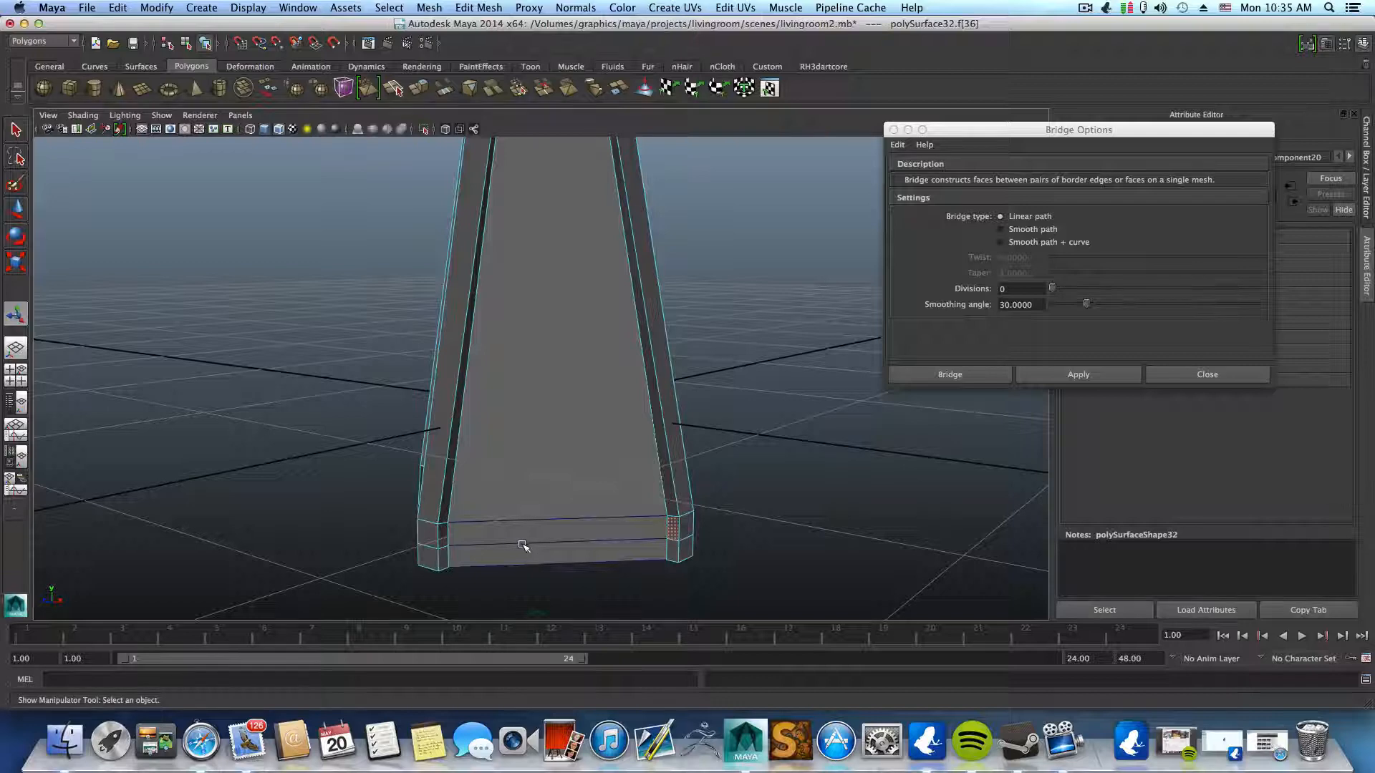
pyautogui.moveTo(524, 548)
pyautogui.keyDown('alt'); pyautogui.mouseDown()
pyautogui.moveTo(473, 545)
pyautogui.moveTo(552, 527)
pyautogui.moveTo(534, 540)
pyautogui.moveTo(505, 530)
pyautogui.mouseUp(); pyautogui.keyUp('alt')
pyautogui.keyDown('shift'); pyautogui.click(413, 522); pyautogui.keyUp('shift')
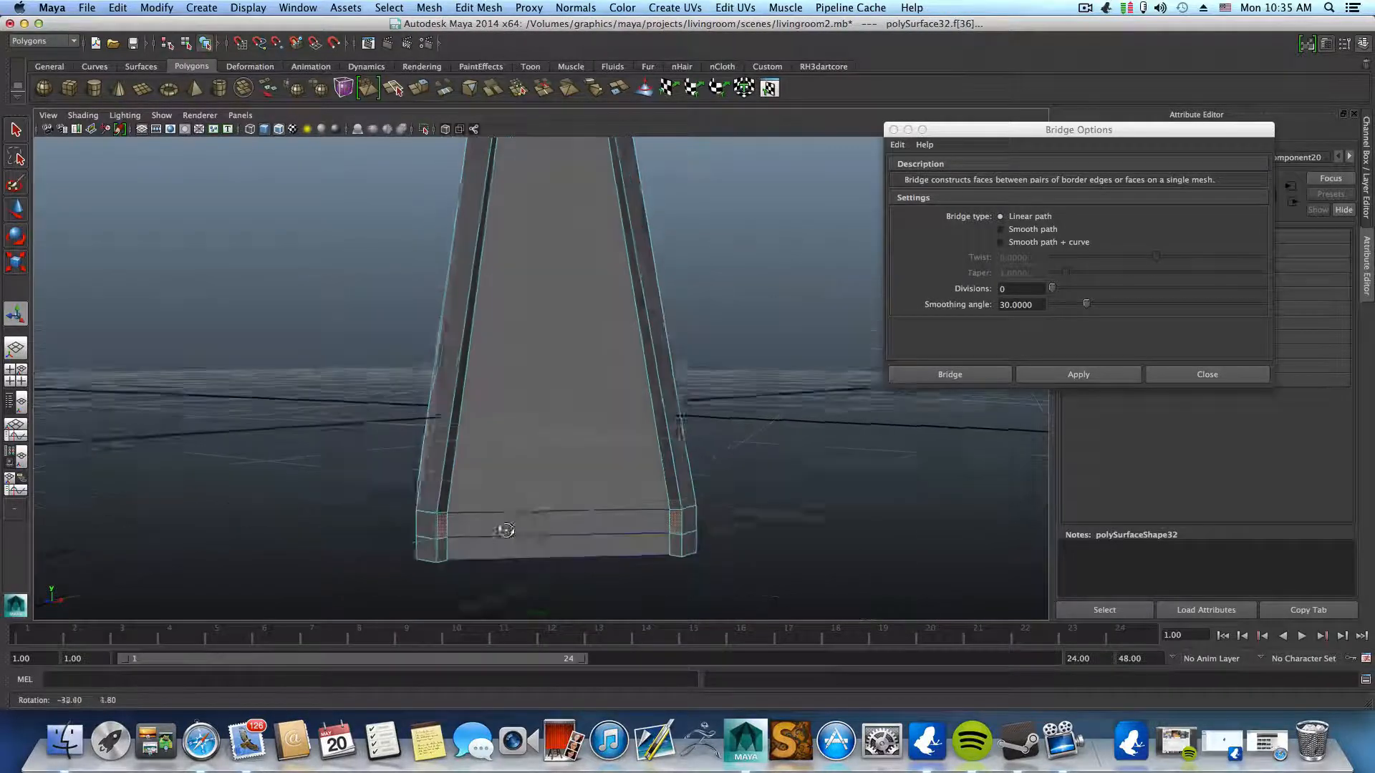
pyautogui.press('g')
# - Bridge the facing upper-band post faces on the third side of the frame with the same settings
pyautogui.keyDown('alt'); pyautogui.moveTo(601, 527); pyautogui.dragTo(495, 528); pyautogui.keyUp('alt')
pyautogui.rightClick(726, 526)
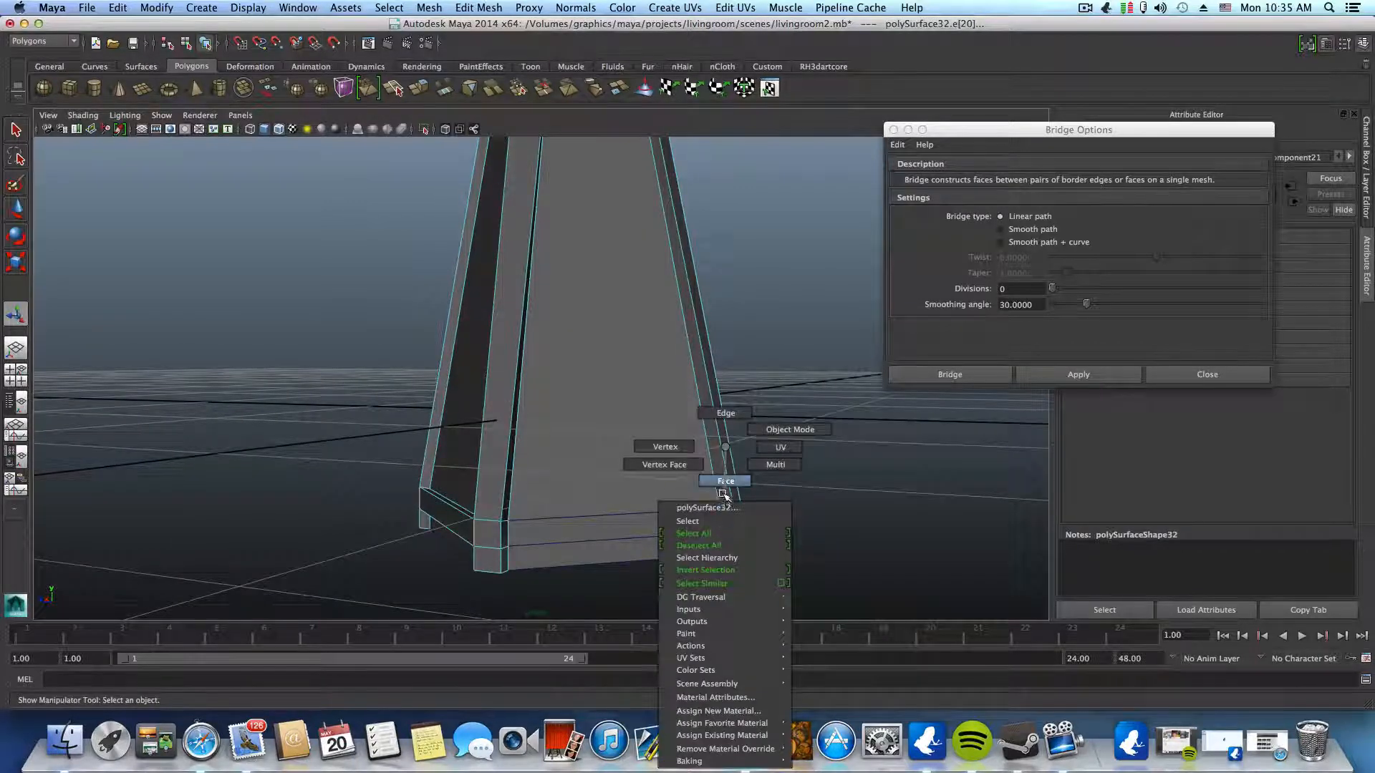
pyautogui.moveTo(726, 525); pyautogui.dragTo(724, 494, button='right')
pyautogui.click(724, 522)
pyautogui.keyDown('alt'); pyautogui.moveTo(694, 540); pyautogui.dragTo(396, 543); pyautogui.keyUp('alt')
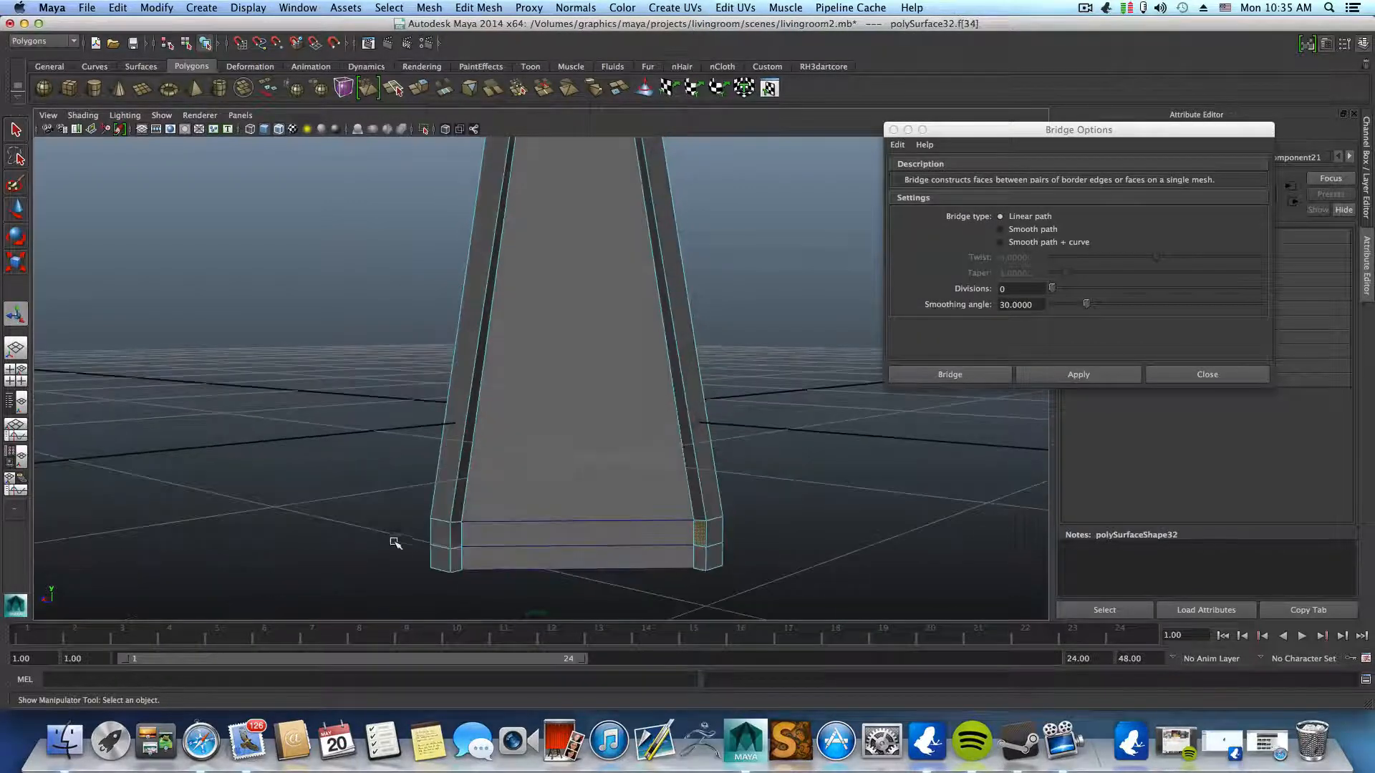
pyautogui.keyDown('shift'); pyautogui.click(459, 530); pyautogui.keyUp('shift')
pyautogui.keyDown('alt'); pyautogui.moveTo(635, 523); pyautogui.dragTo(677, 549); pyautogui.keyUp('alt')
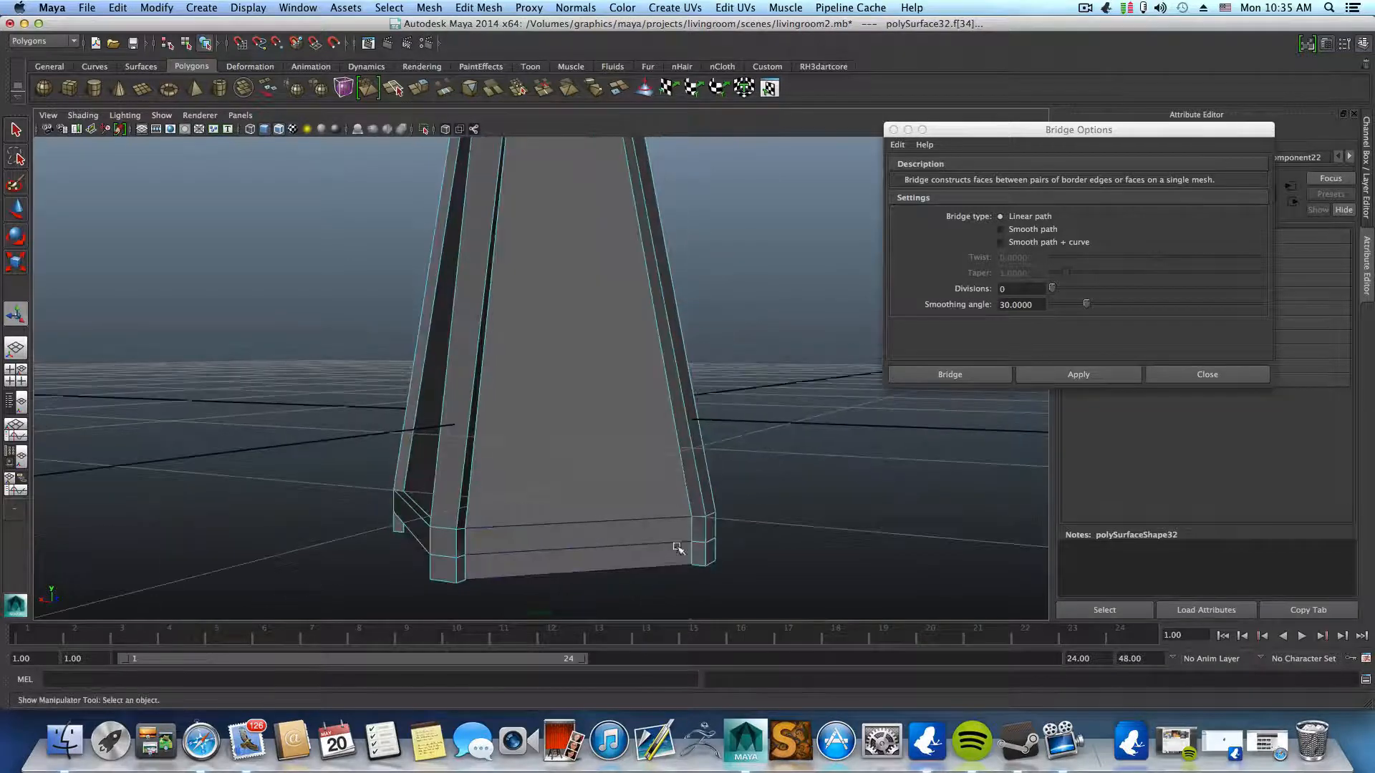
pyautogui.press('z')
# - Bridge the facing upper-band post faces on the fourth side, completing the band around the frame
pyautogui.moveTo(698, 532); pyautogui.dragTo(686, 489, button='right')
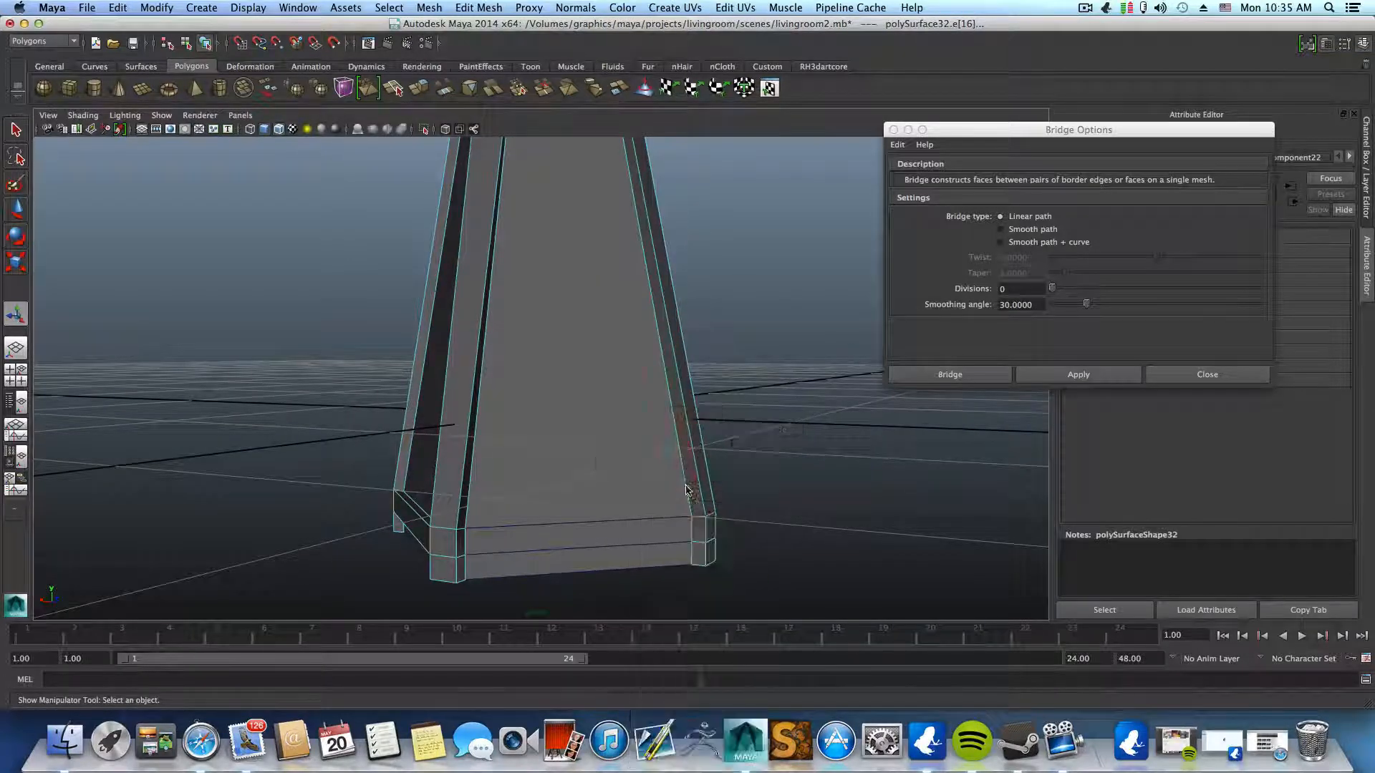
pyautogui.keyDown('shift'); pyautogui.click(462, 548); pyautogui.keyUp('shift')
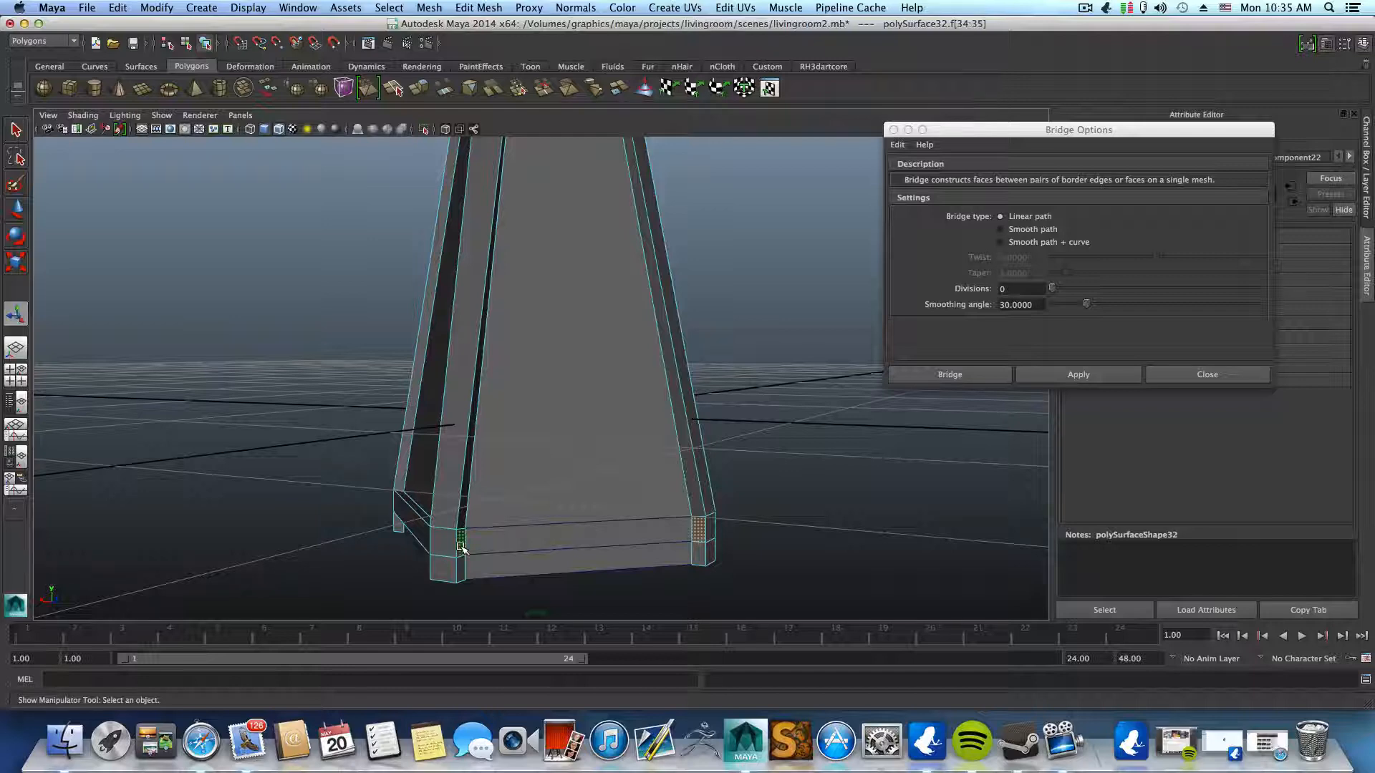
pyautogui.press('g')
pyautogui.click(462, 547)
# - Select the lowest base-band face of one side panel and close the Bridge options
pyautogui.keyDown('alt'); pyautogui.moveTo(460, 547); pyautogui.dragTo(497, 479); pyautogui.keyUp('alt')
pyautogui.click(496, 478)
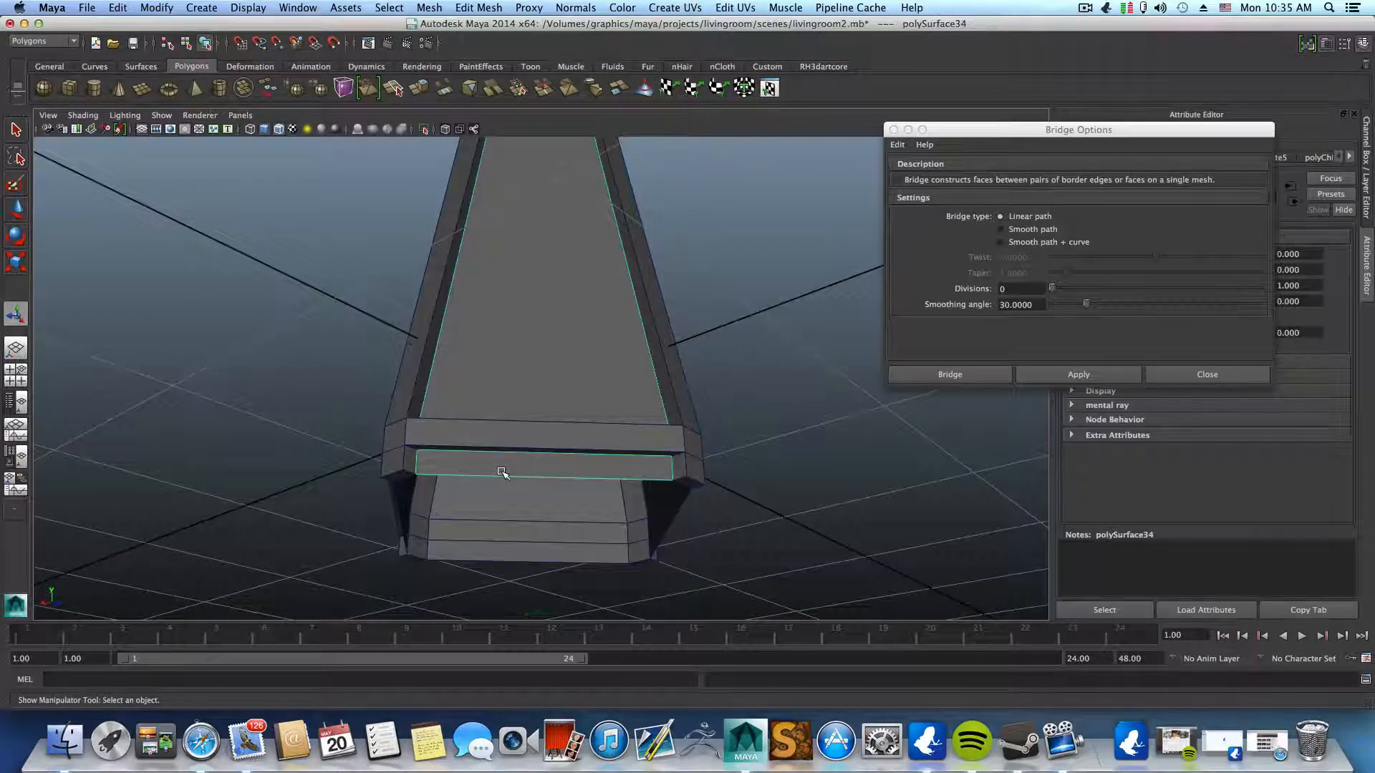
pyautogui.moveTo(501, 472)
pyautogui.mouseDown(button='right')
pyautogui.moveTo(521, 440)
pyautogui.moveTo(520, 473)
pyautogui.mouseUp(button='right')
pyautogui.scroll(-2, 502, 472)
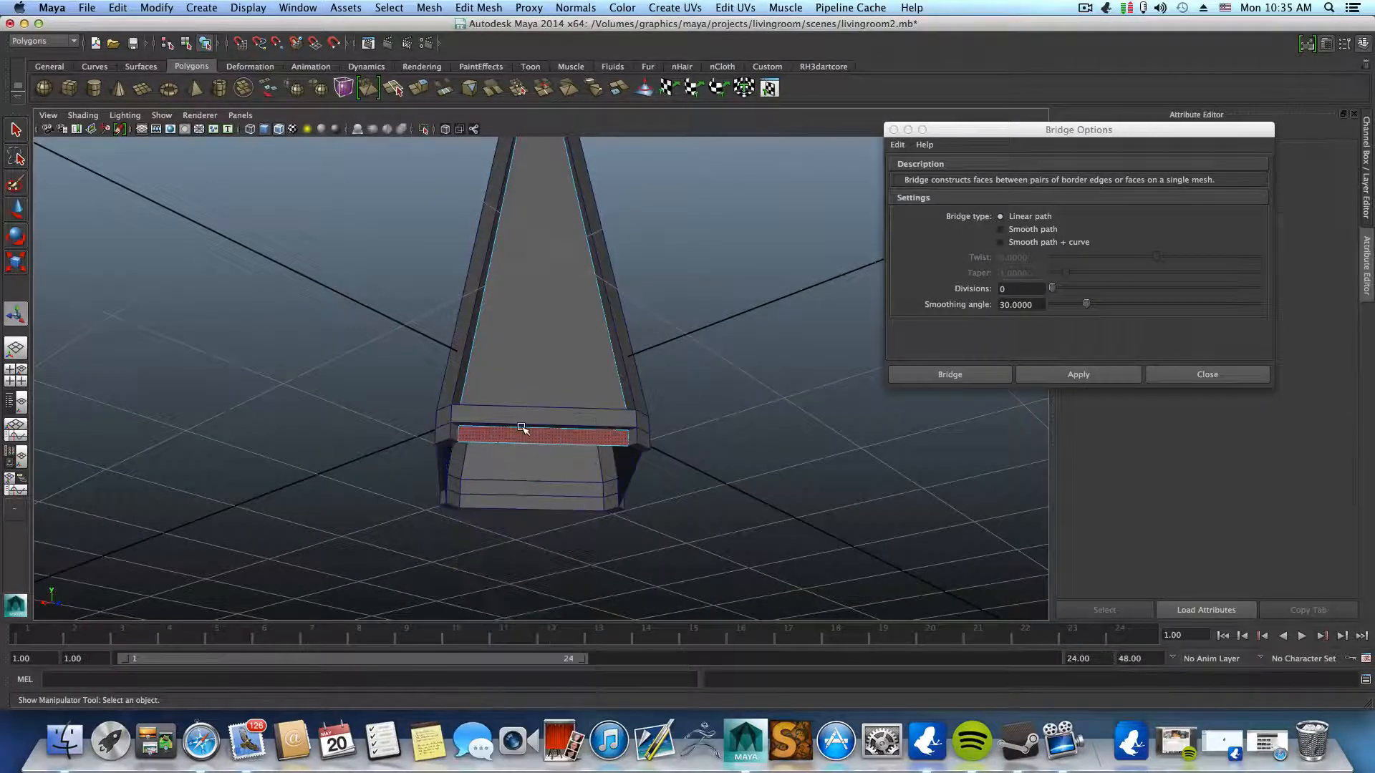
pyautogui.click(524, 436)
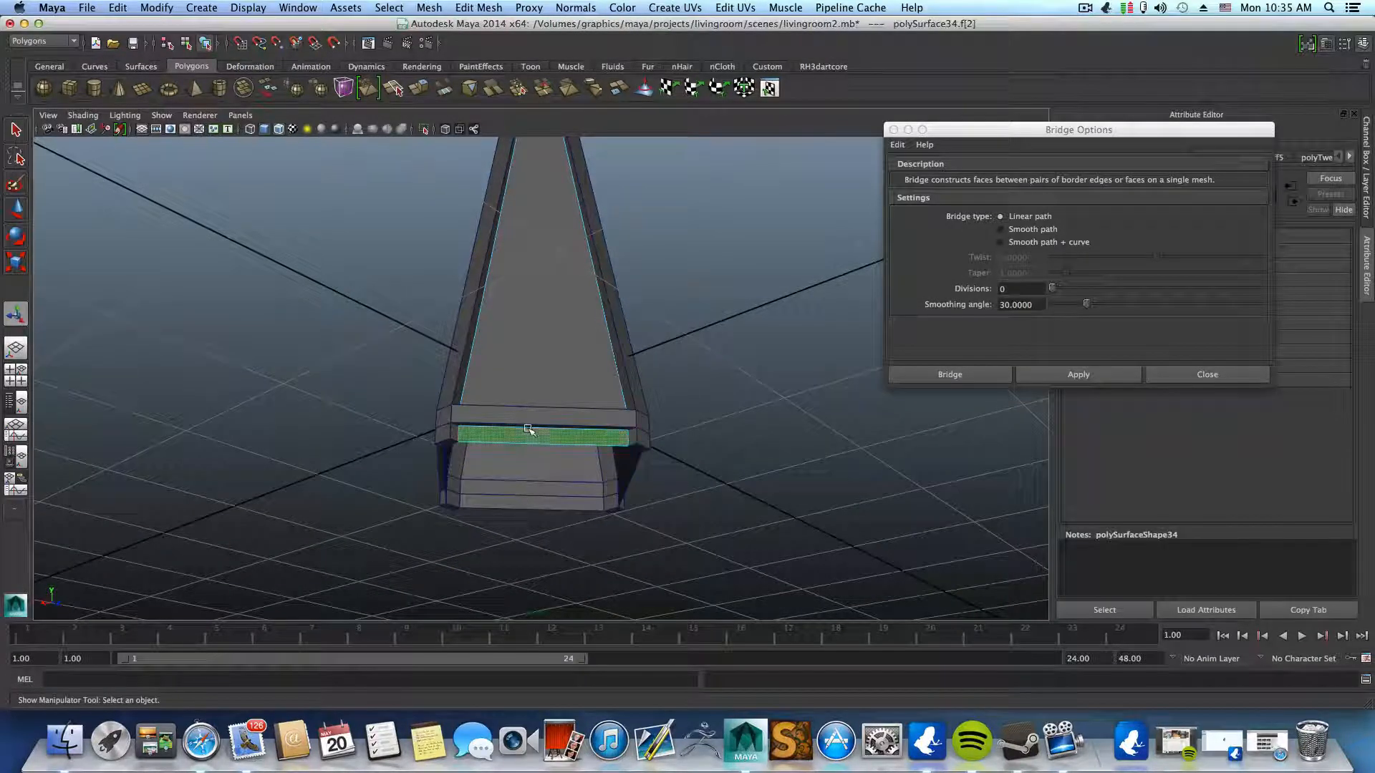
pyautogui.keyDown('alt'); pyautogui.moveTo(523, 507); pyautogui.dragTo(589, 484); pyautogui.keyUp('alt')
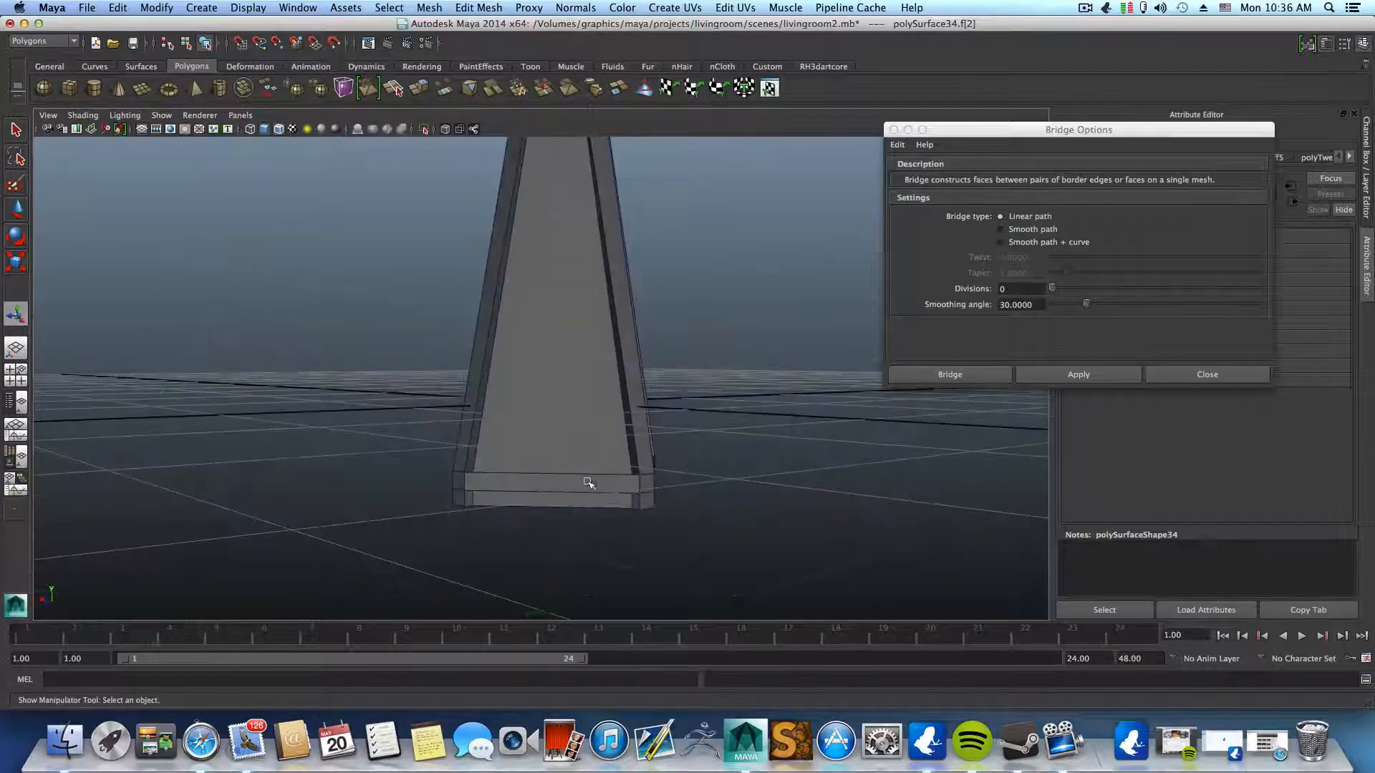
pyautogui.click(1174, 376)
# - Delete the lowest base-band face of the panel on the back side, below the bridged frame band
pyautogui.moveTo(587, 496); pyautogui.dragTo(584, 458, button='right')
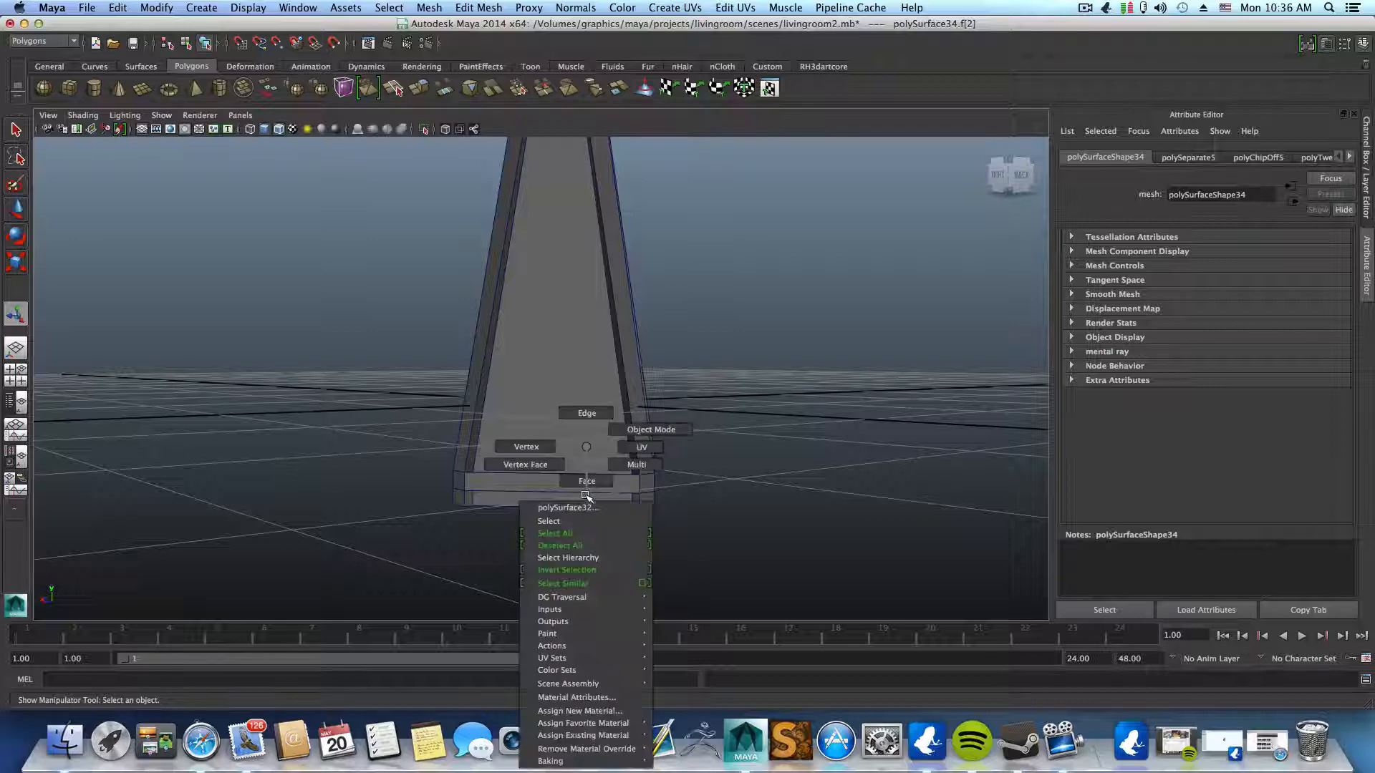
pyautogui.click(580, 422)
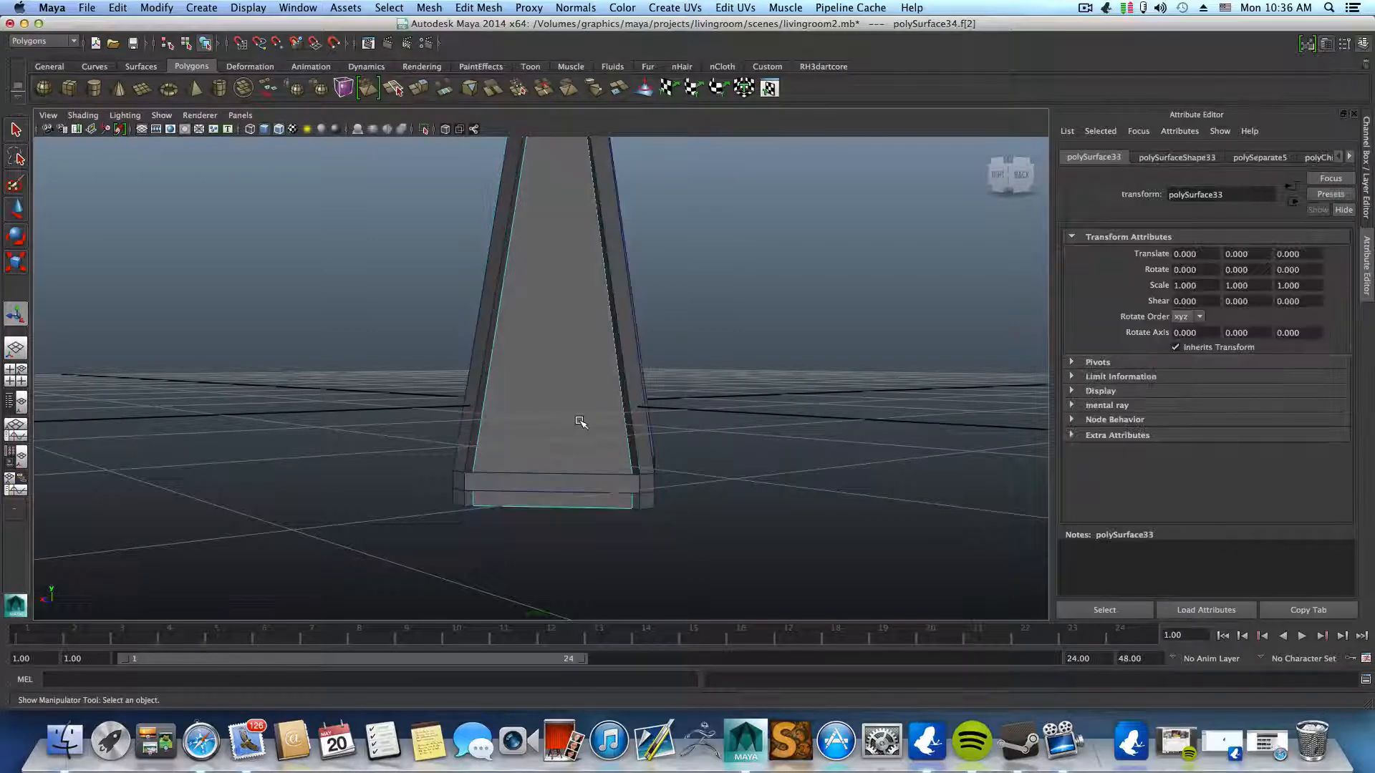
pyautogui.moveTo(578, 424)
pyautogui.keyDown('alt'); pyautogui.mouseDown()
pyautogui.moveTo(561, 454)
pyautogui.moveTo(565, 422)
pyautogui.mouseUp(); pyautogui.keyUp('alt')
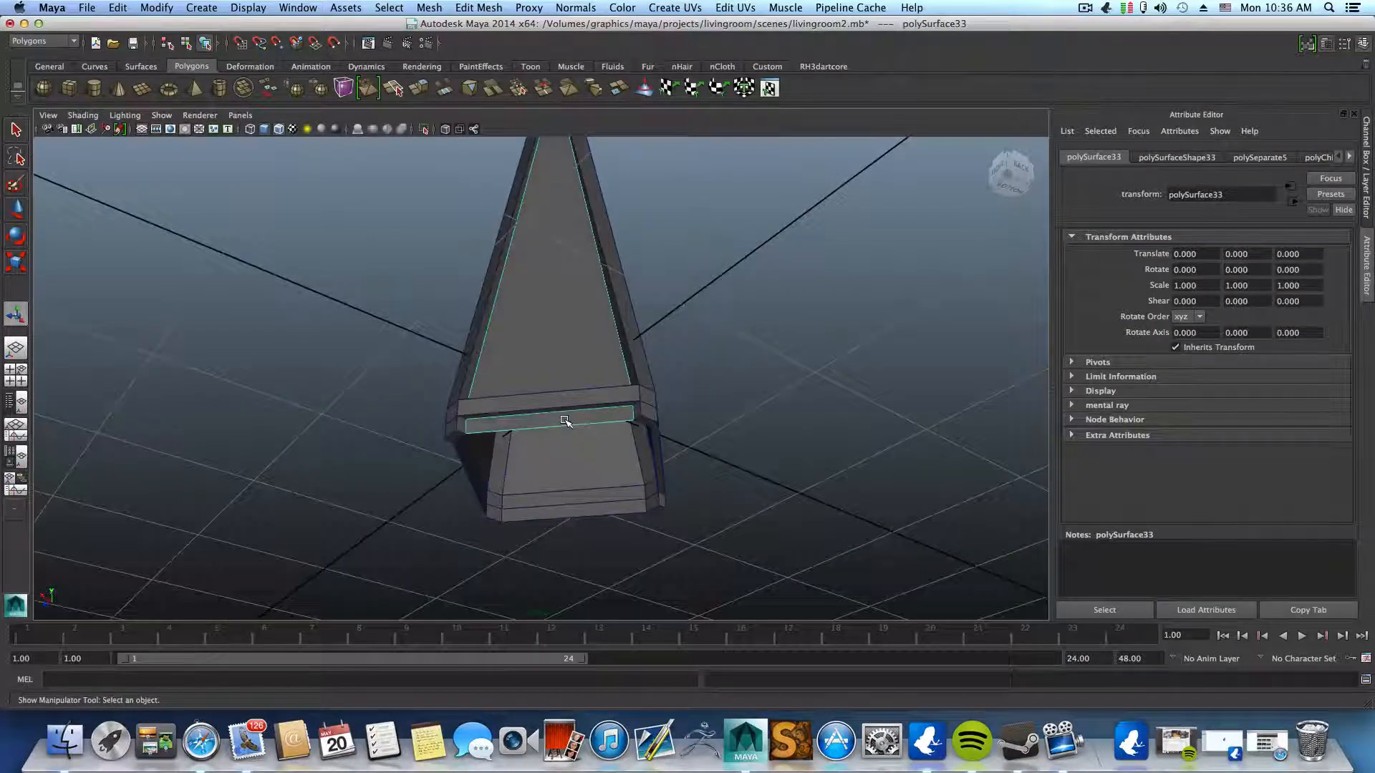
pyautogui.moveTo(565, 421); pyautogui.dragTo(560, 410, button='right')
pyautogui.click(562, 418)
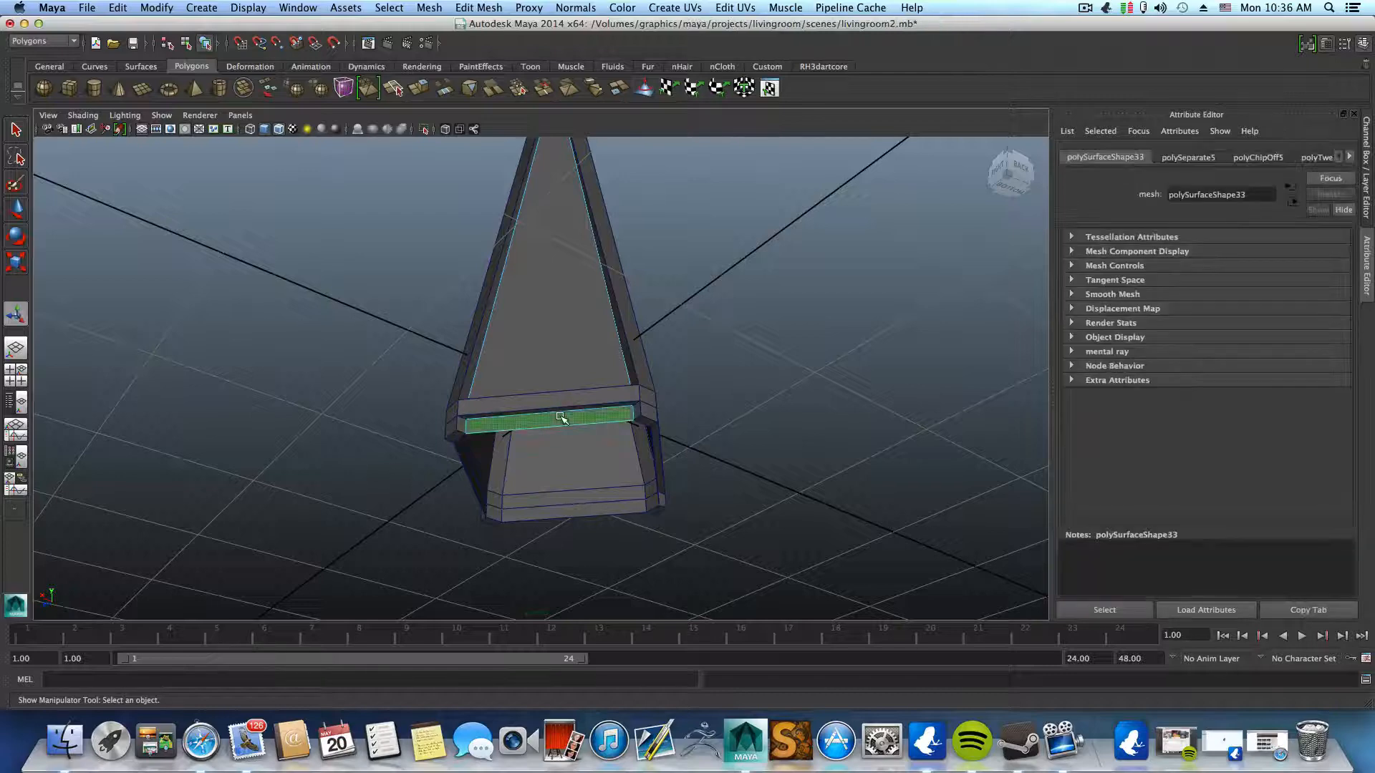
pyautogui.press('Delete')
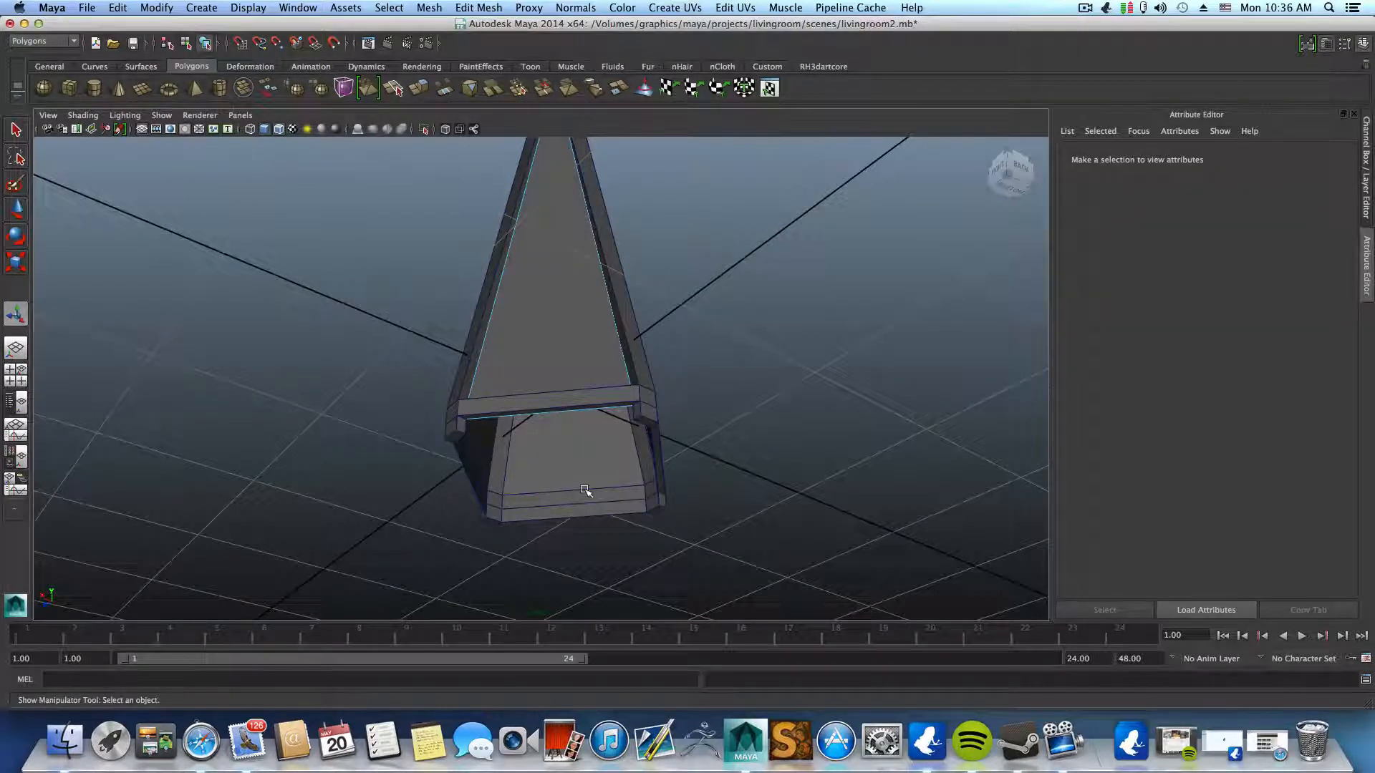
# - Delete the lowest base-band face of the panel opposite the back one
pyautogui.click(586, 491)
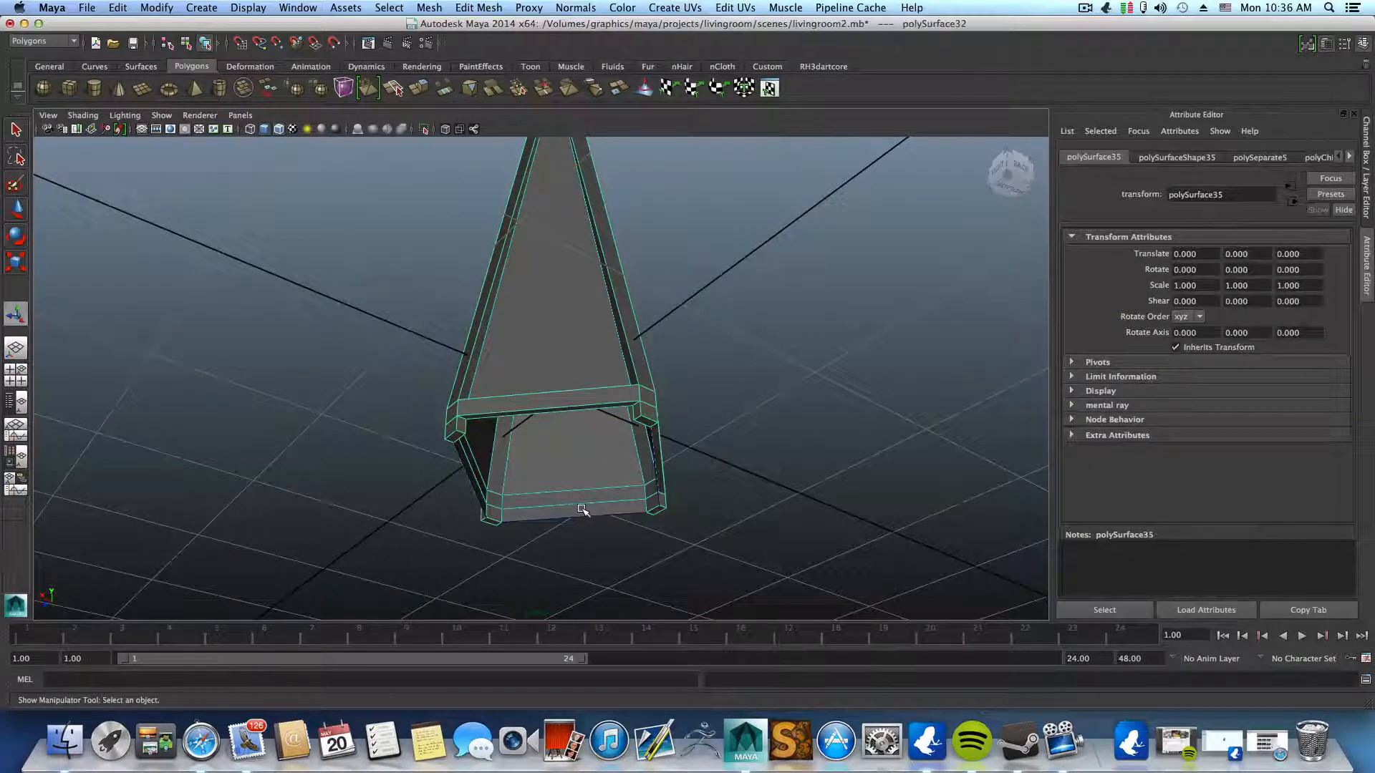
pyautogui.click(589, 445)
pyautogui.rightClick(586, 467)
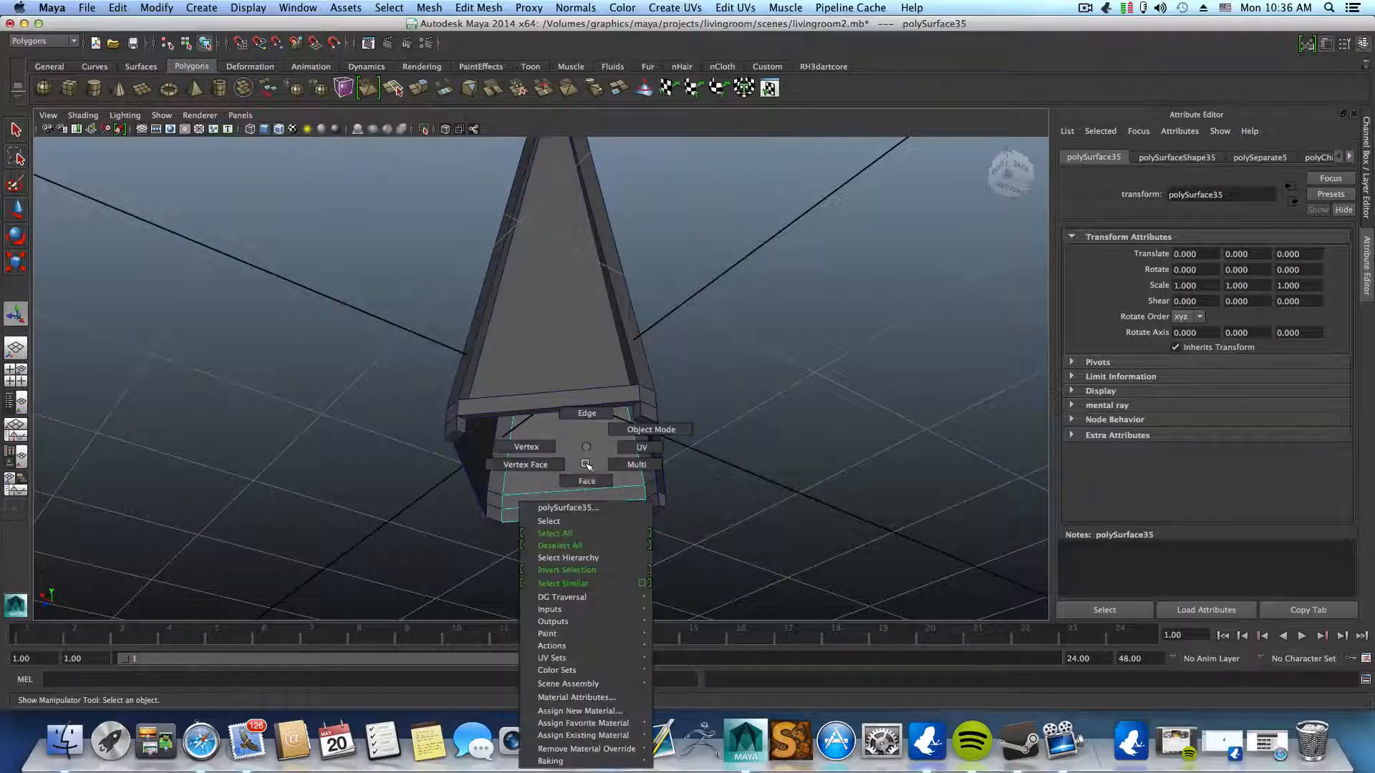
pyautogui.click(585, 482)
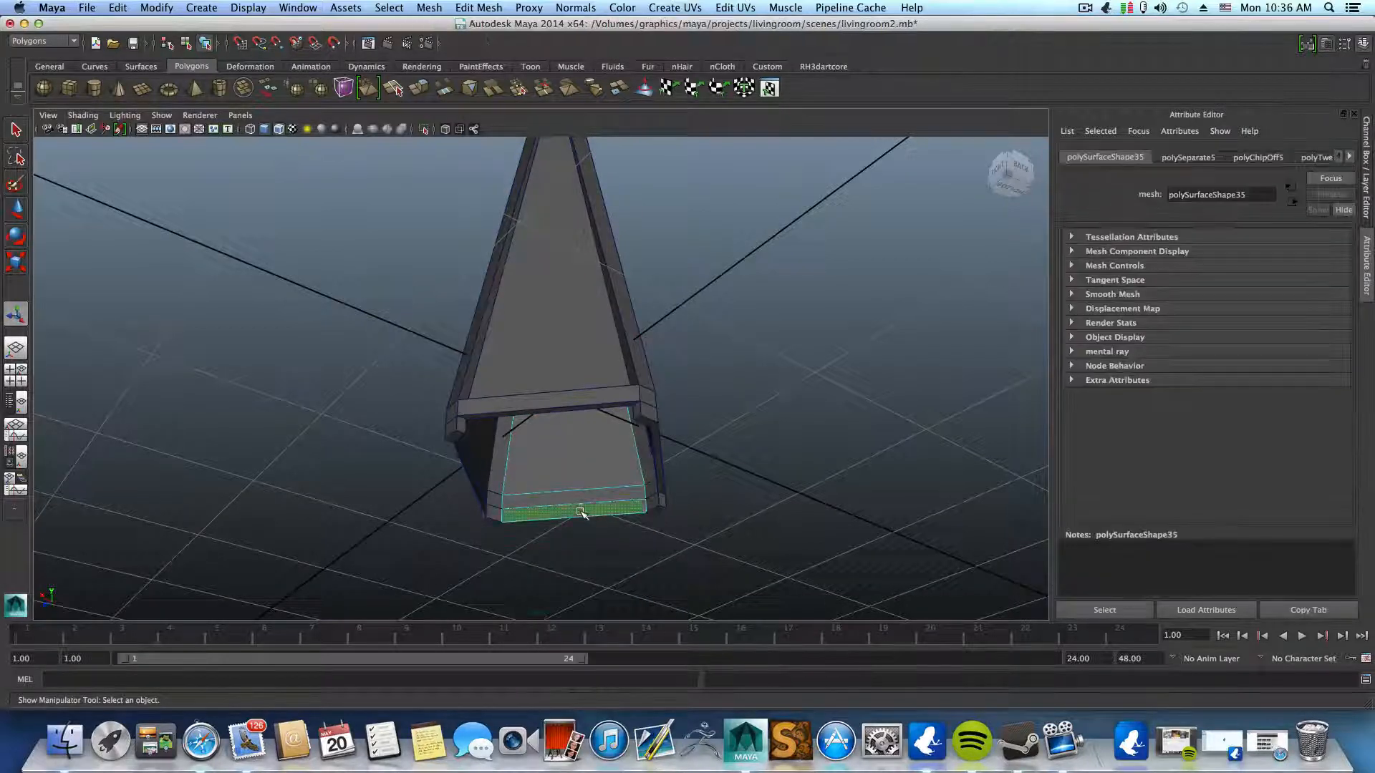
pyautogui.keyDown('alt'); pyautogui.moveTo(610, 498); pyautogui.dragTo(580, 497); pyautogui.keyUp('alt')
# - Delete the lowest base-band face of the left-side panel and select the panel opposite it
pyautogui.keyDown('alt'); pyautogui.moveTo(666, 502); pyautogui.dragTo(508, 444); pyautogui.keyUp('alt')
pyautogui.click(508, 455)
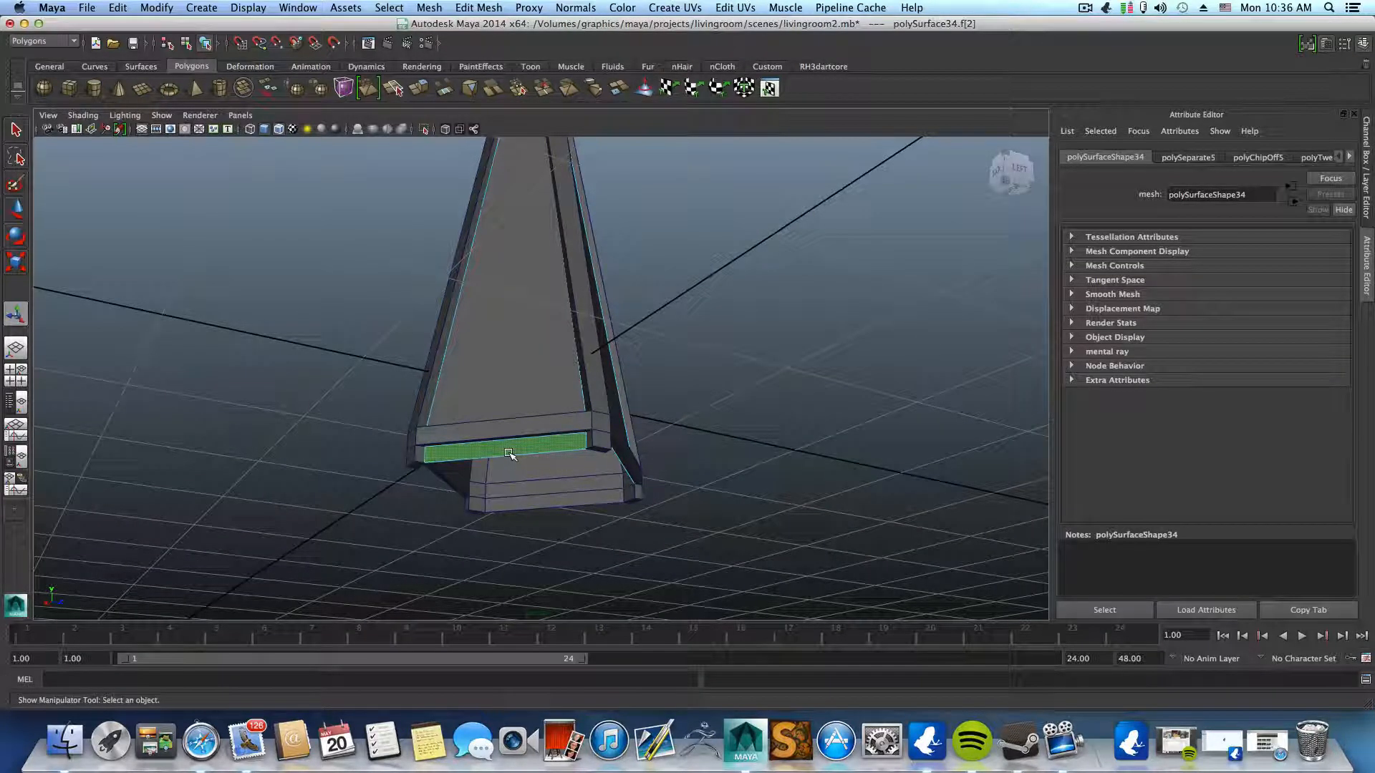
pyautogui.press('Delete')
pyautogui.click(555, 502)
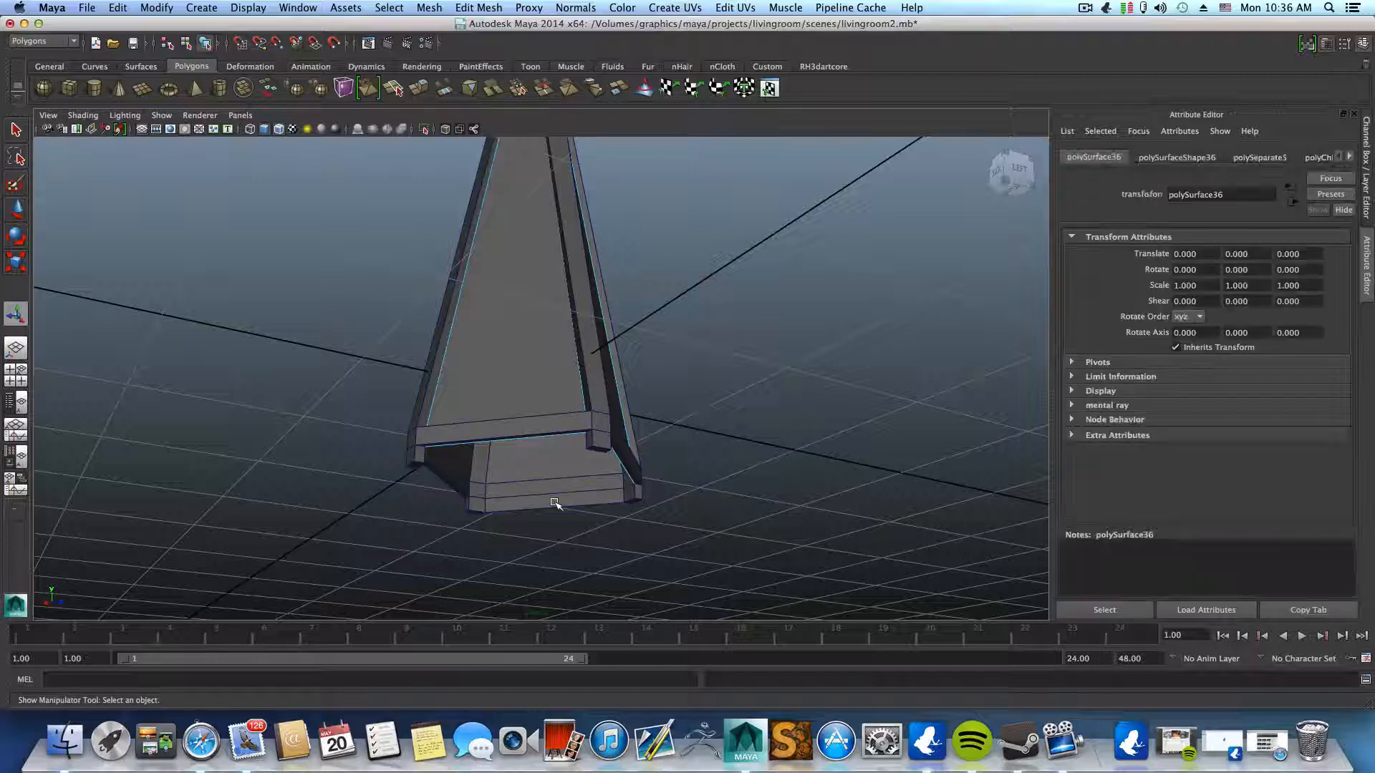
# - Delete the lowest base-band face of the remaining side panel and return to object selection
pyautogui.rightClick(555, 503)
pyautogui.moveTo(554, 483); pyautogui.dragTo(553, 497, button='right')
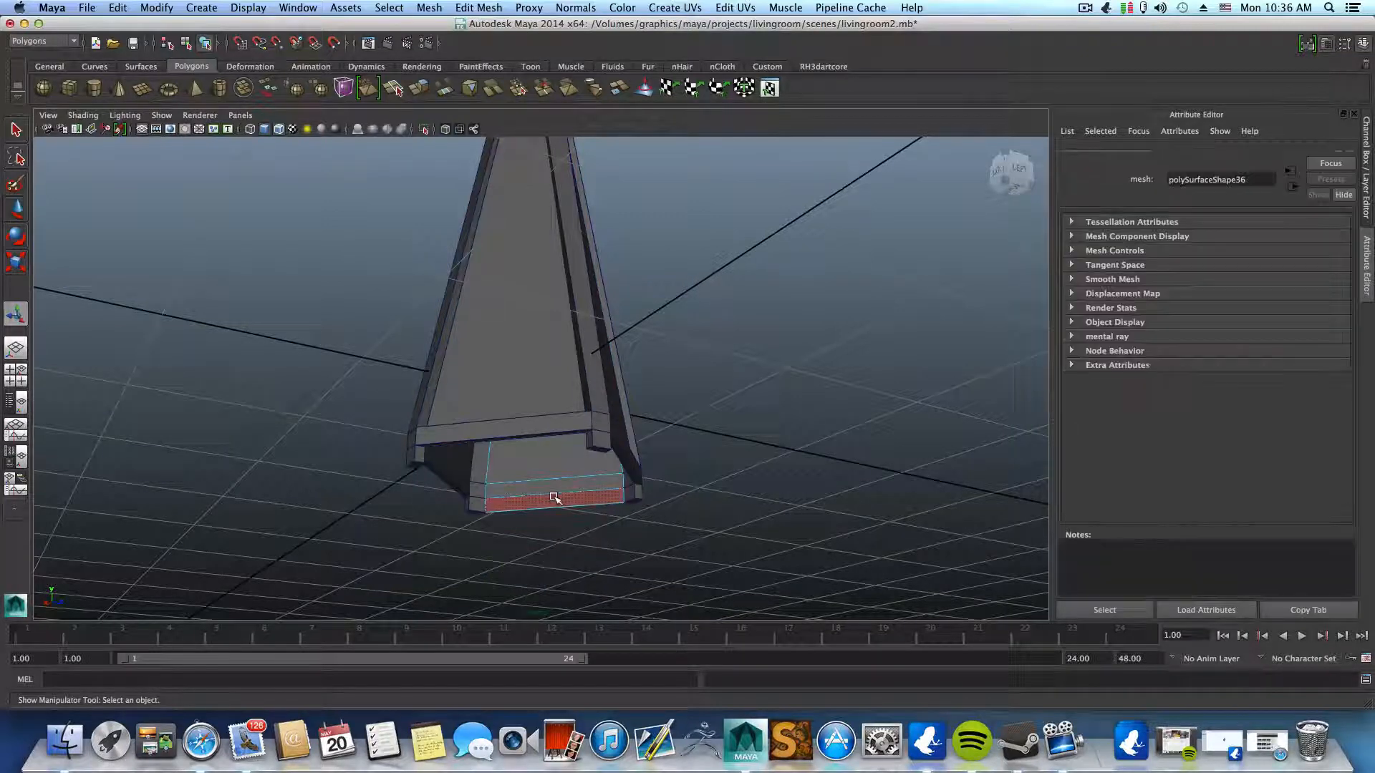
pyautogui.scroll(-3, 554, 497)
pyautogui.click(555, 498)
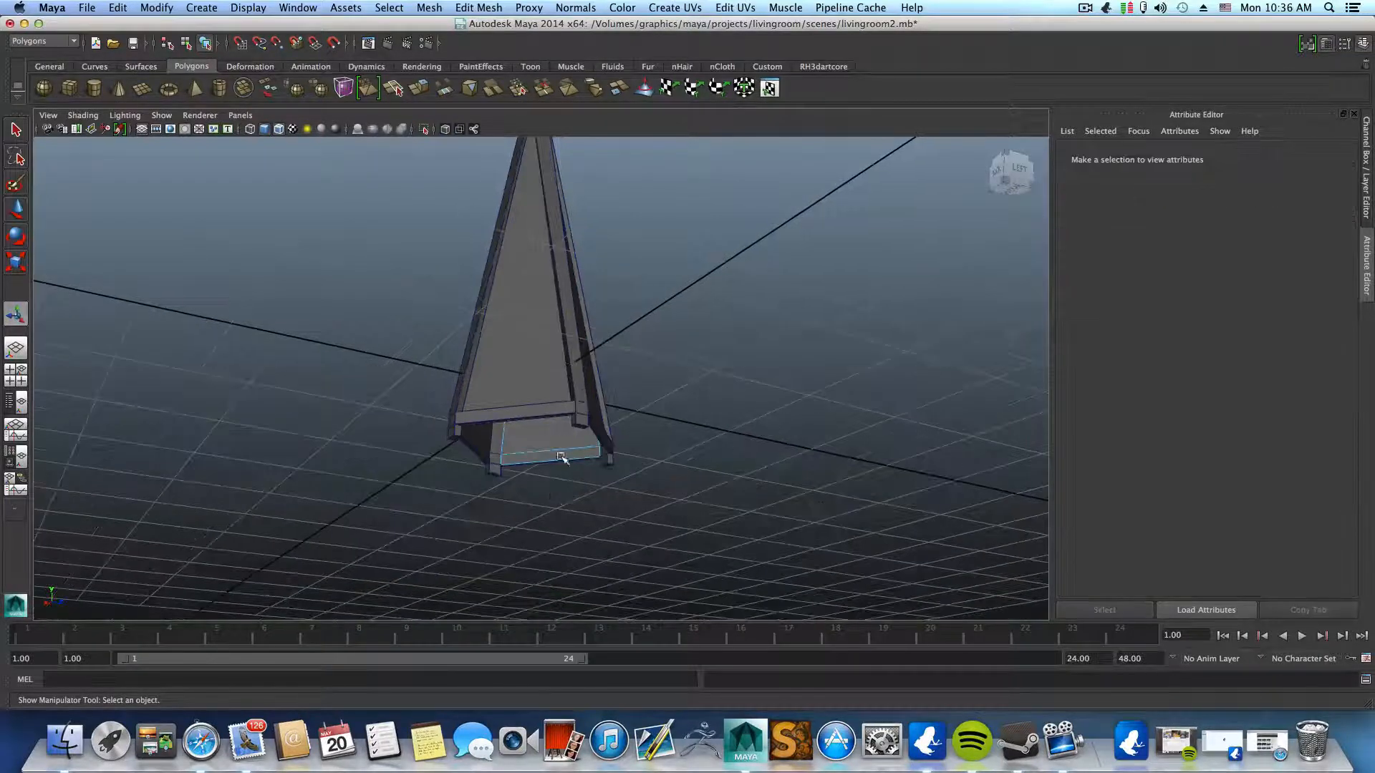
pyautogui.keyDown('alt'); pyautogui.moveTo(555, 498); pyautogui.dragTo(531, 479); pyautogui.keyUp('alt')
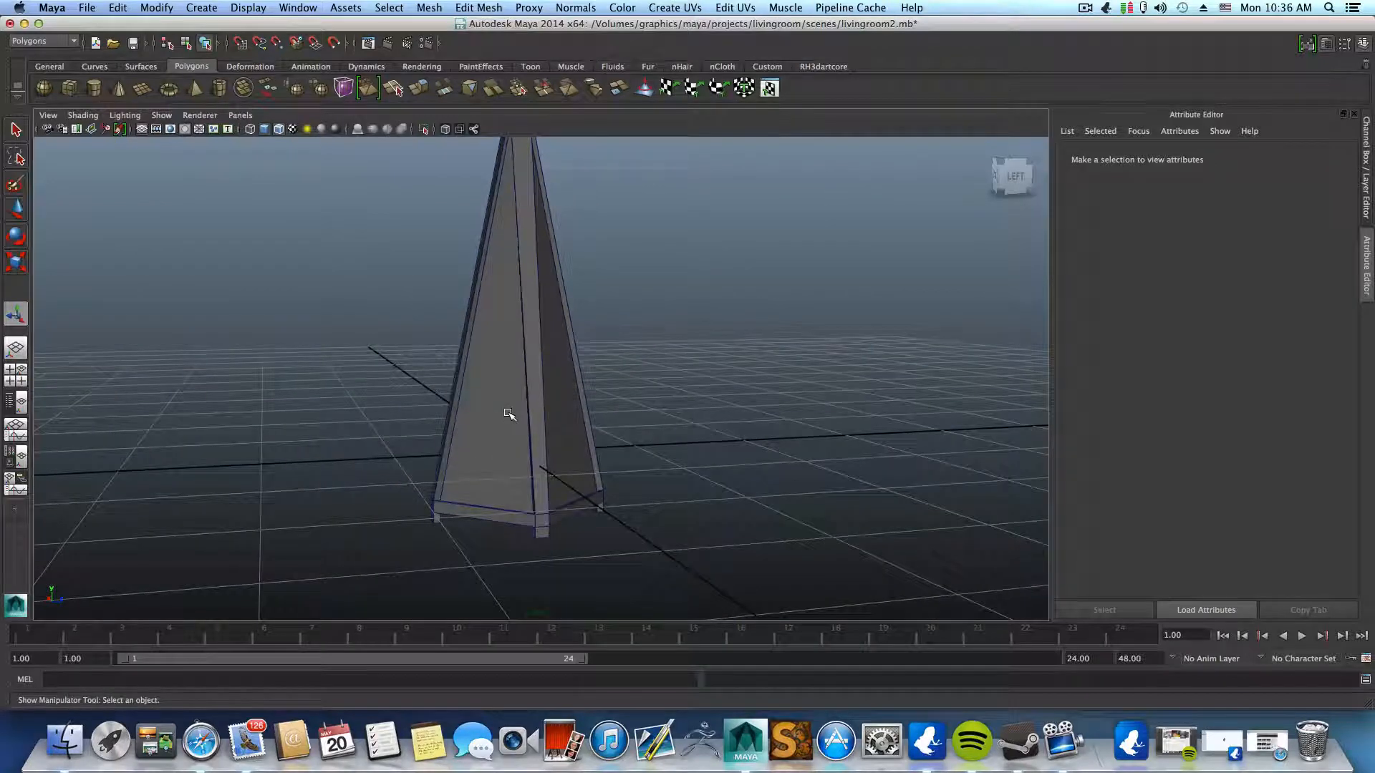
pyautogui.press('F8')
pyautogui.scroll(-2, 509, 414)
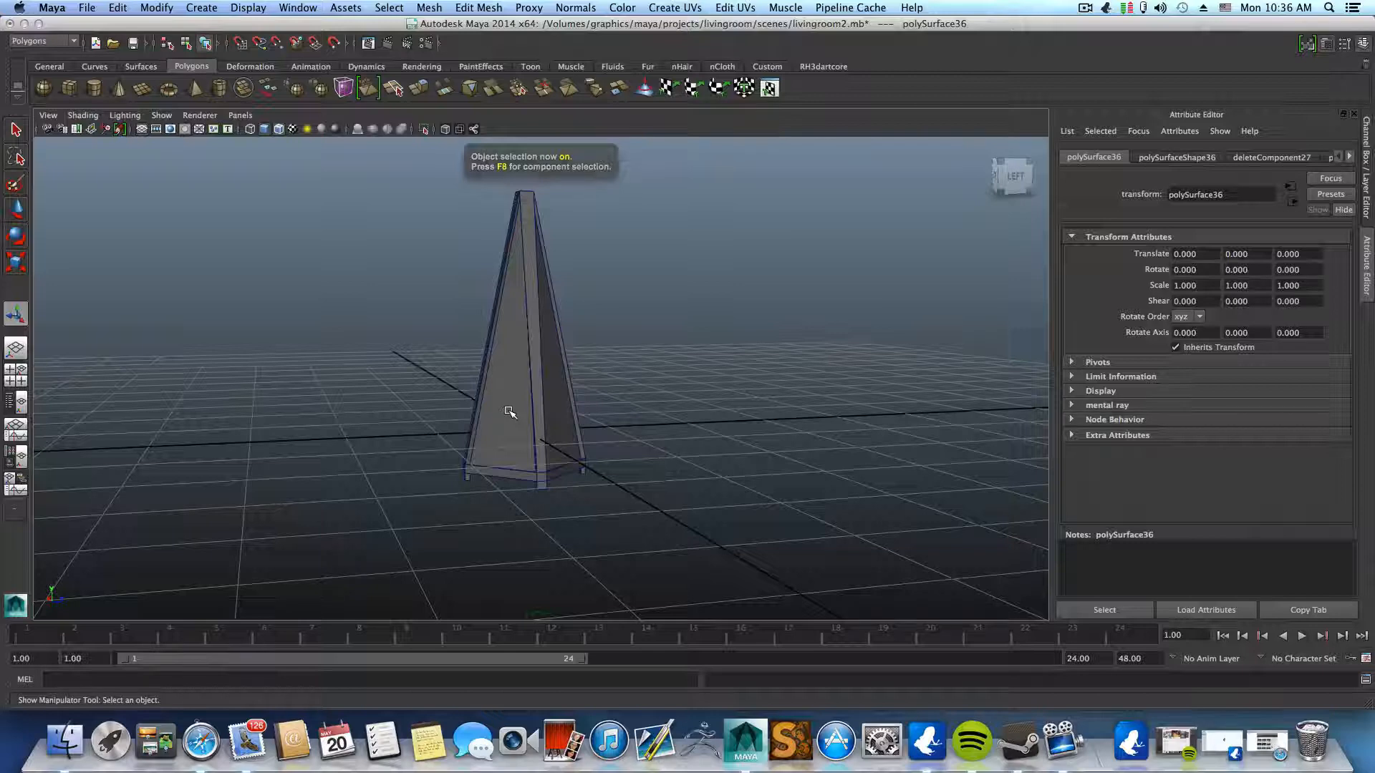
pyautogui.scroll(-2, 511, 411)
pyautogui.keyDown('alt'); pyautogui.moveTo(513, 408); pyautogui.dragTo(612, 491); pyautogui.keyUp('alt')
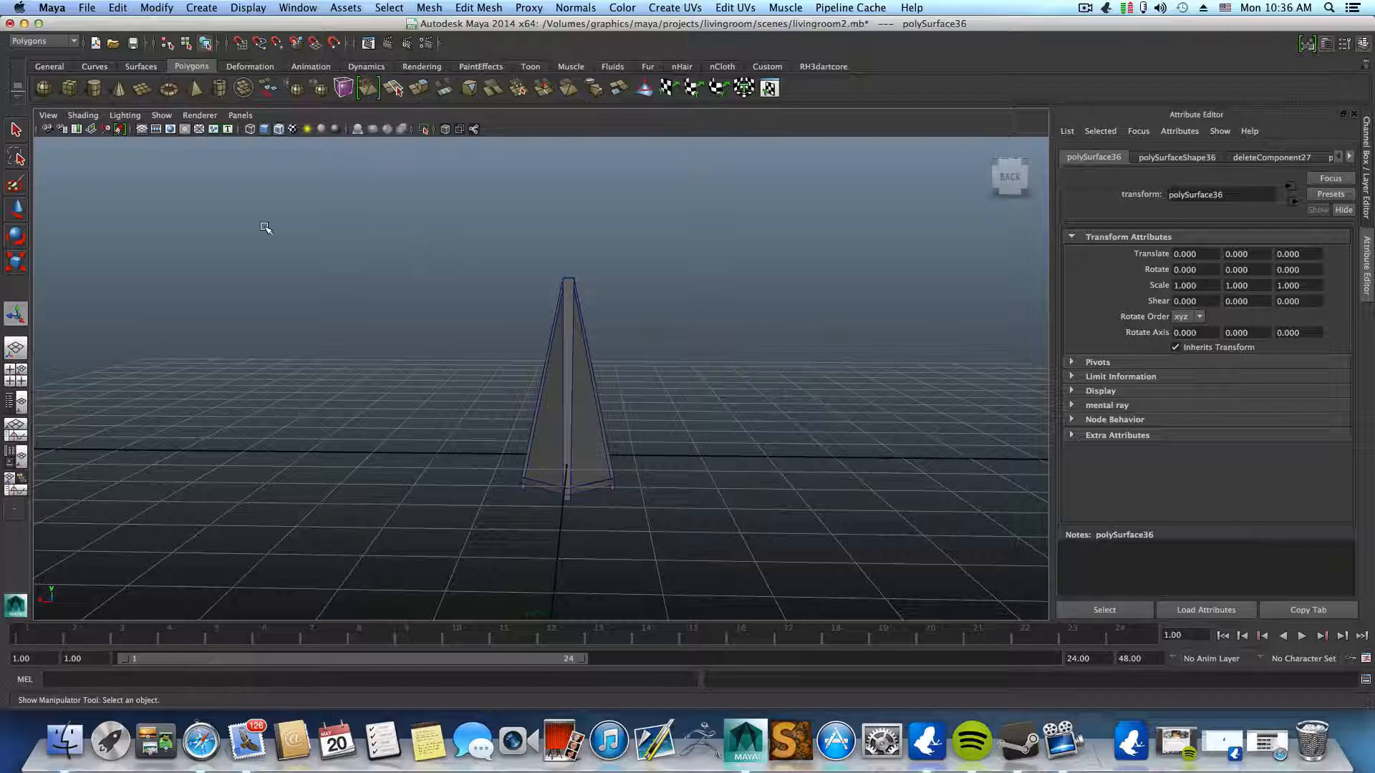
# - Create a polygon cube and move it along X to about 5.663, clear of the pyramid
pyautogui.click(67, 88)
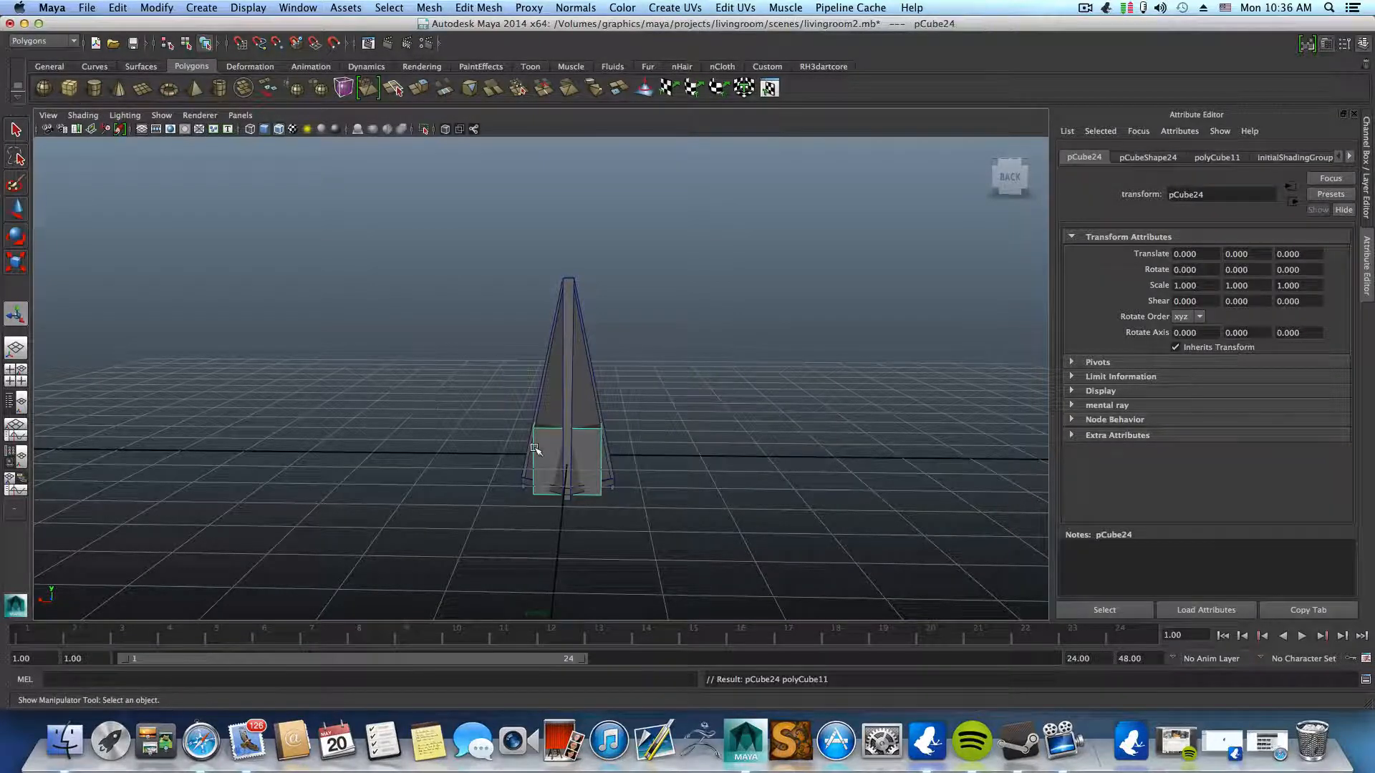
pyautogui.click(17, 209)
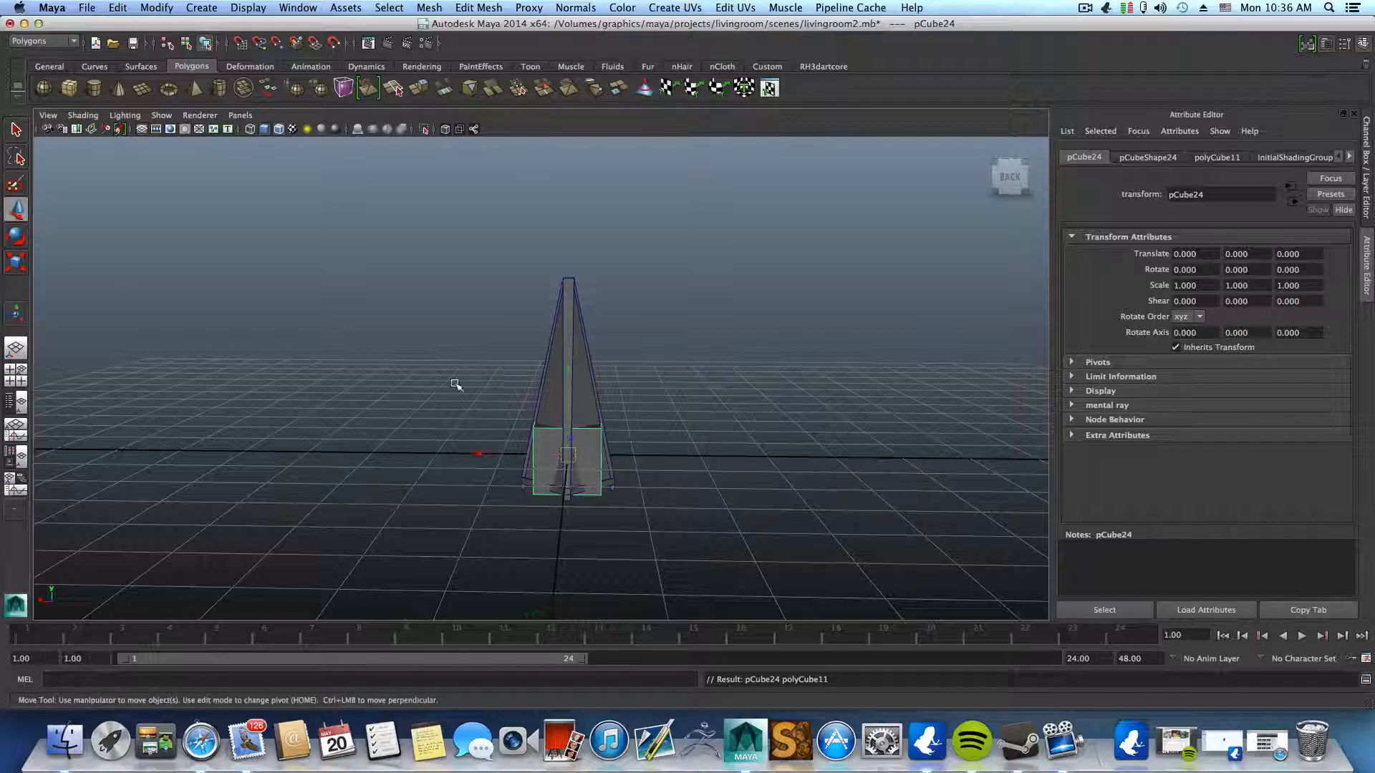
pyautogui.moveTo(476, 454); pyautogui.dragTo(419, 453)
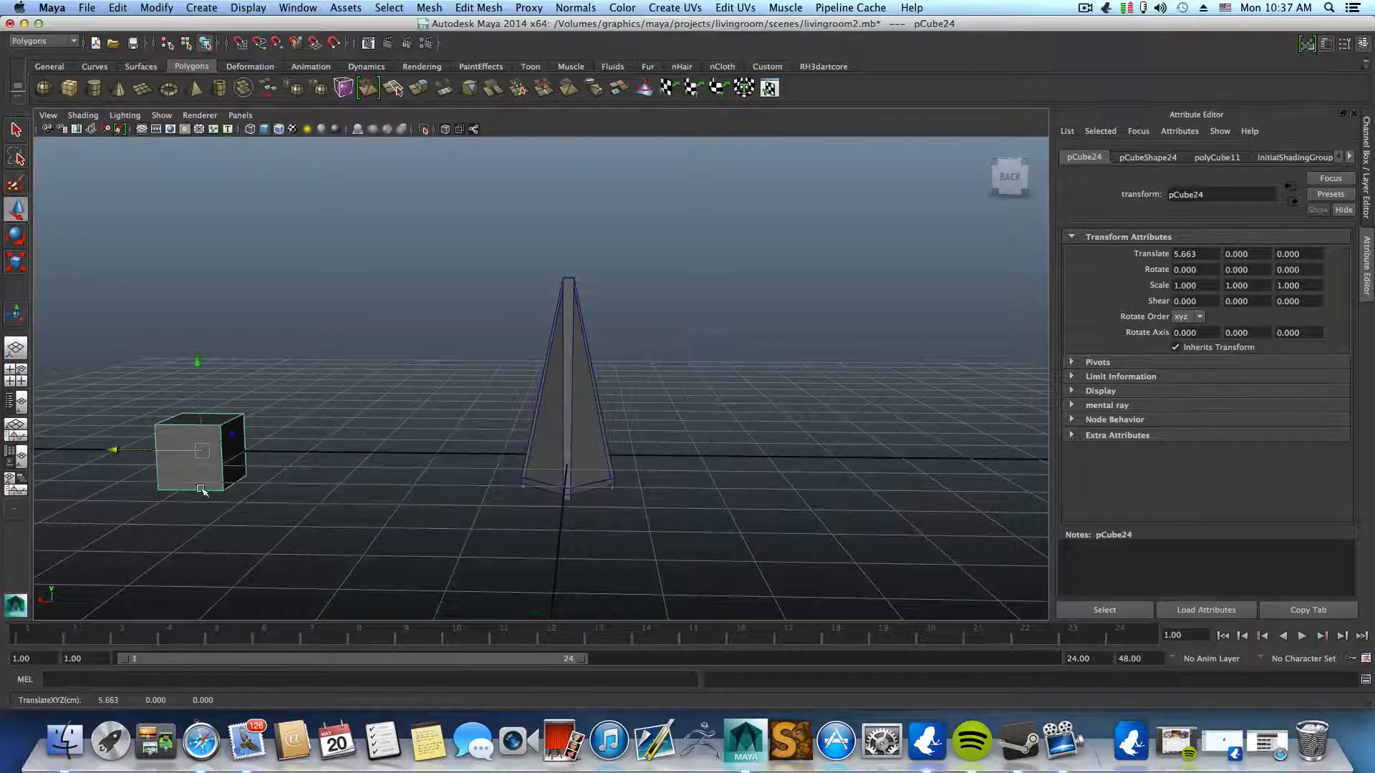
pyautogui.keyDown('alt'); pyautogui.moveTo(200, 492); pyautogui.dragTo(470, 472, button='middle'); pyautogui.keyUp('alt')
pyautogui.keyDown('alt'); pyautogui.moveTo(385, 472); pyautogui.dragTo(632, 494, button='right'); pyautogui.keyUp('alt')
pyautogui.keyDown('alt'); pyautogui.moveTo(469, 491); pyautogui.dragTo(573, 462, button='middle'); pyautogui.keyUp('alt')
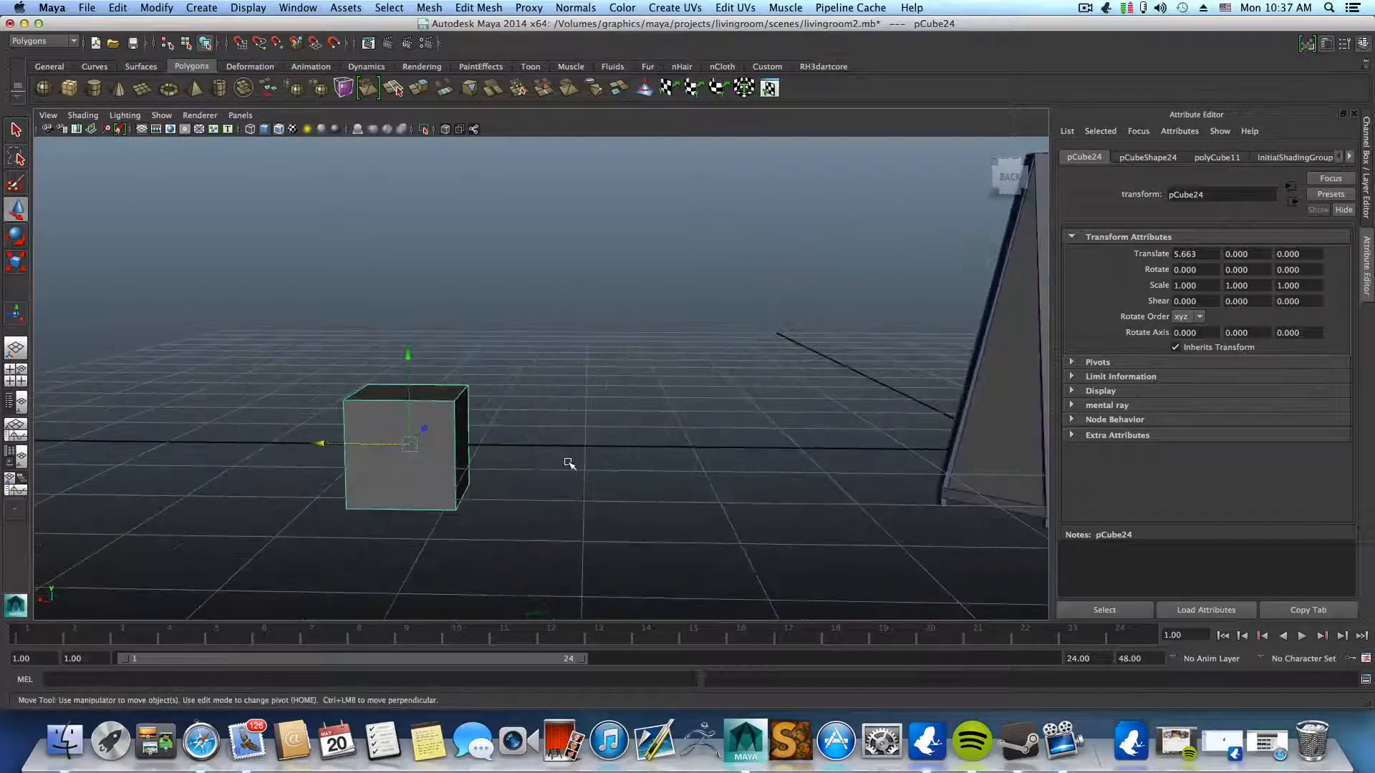
# - Flatten the new cube into a slab by scaling it in Y to about 0.191
pyautogui.press('r')
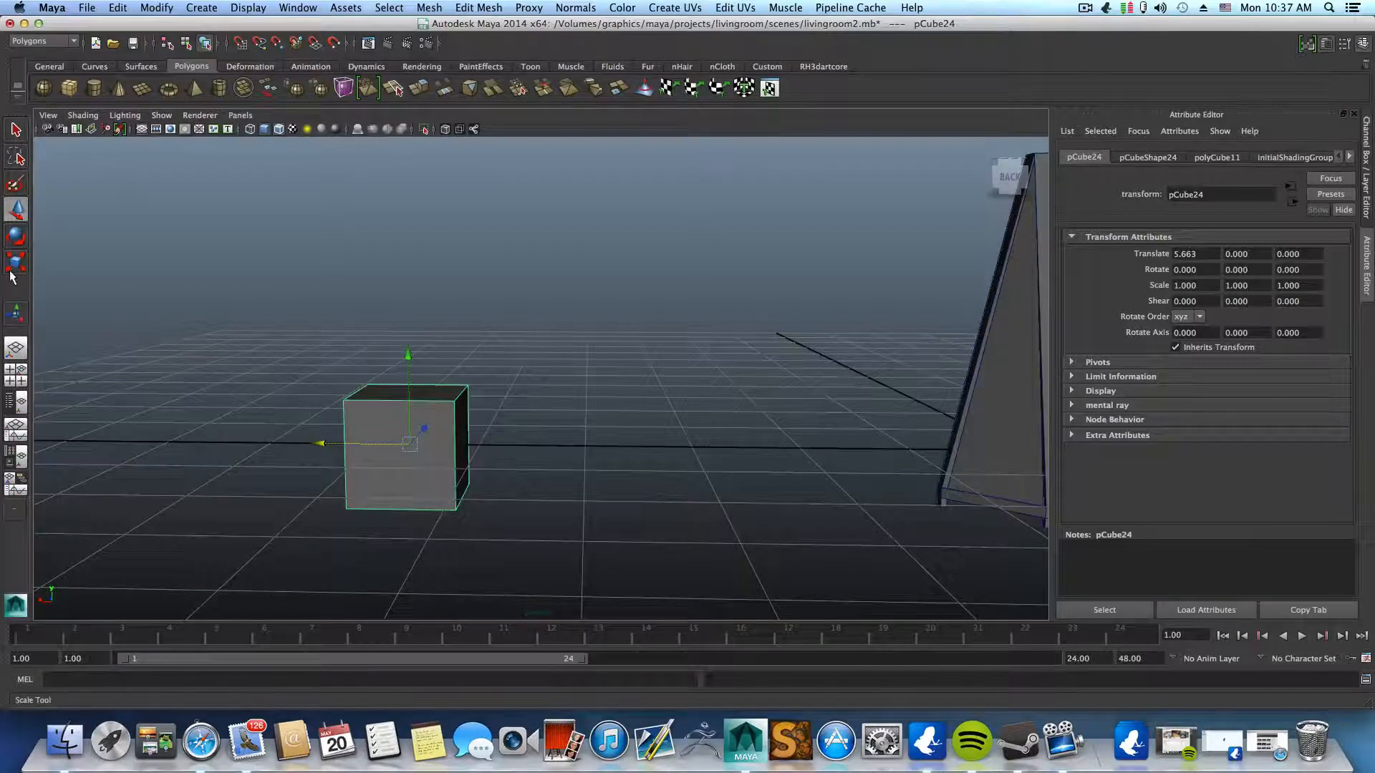
pyautogui.moveTo(406, 315); pyautogui.dragTo(414, 481)
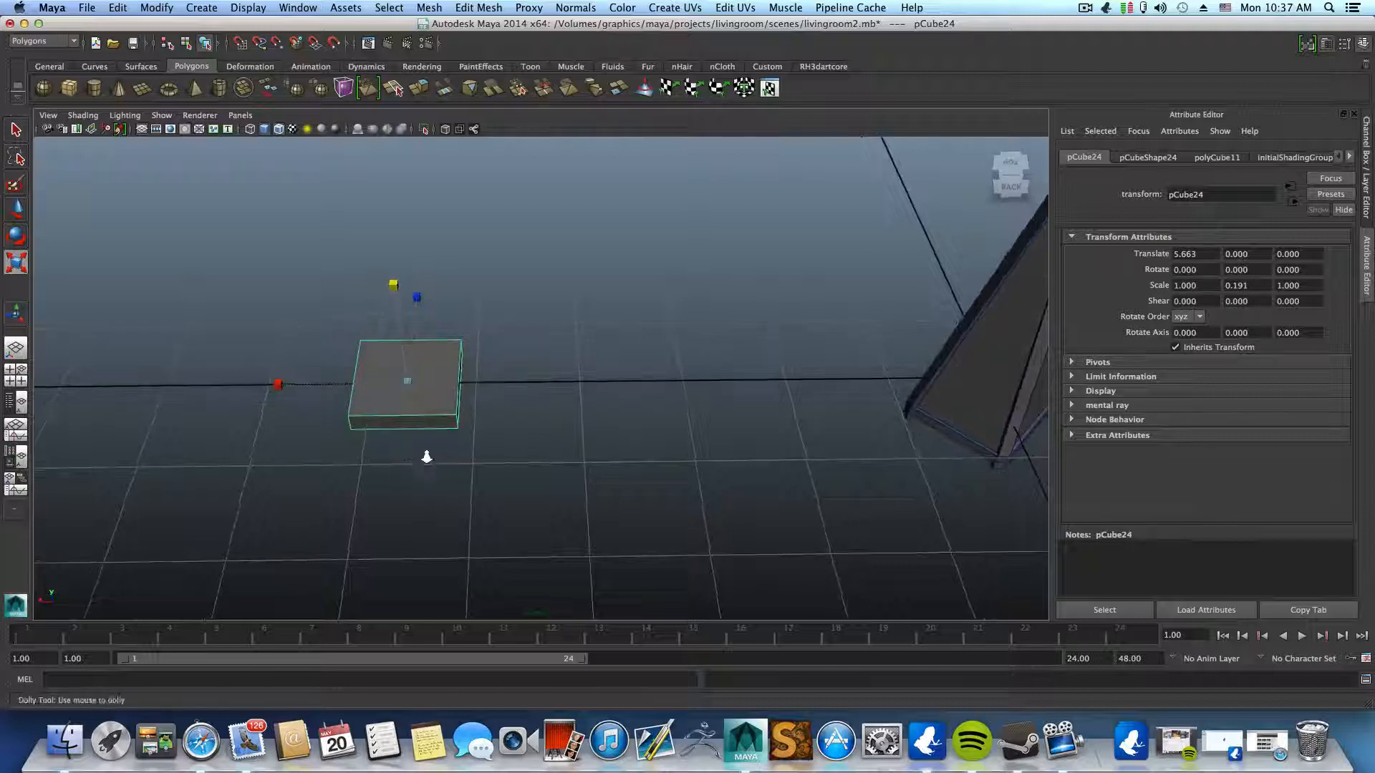
pyautogui.keyDown('alt'); pyautogui.moveTo(427, 458); pyautogui.dragTo(517, 478, button='right'); pyautogui.keyUp('alt')
pyautogui.keyDown('alt'); pyautogui.moveTo(517, 479); pyautogui.dragTo(601, 508, button='middle'); pyautogui.keyUp('alt')
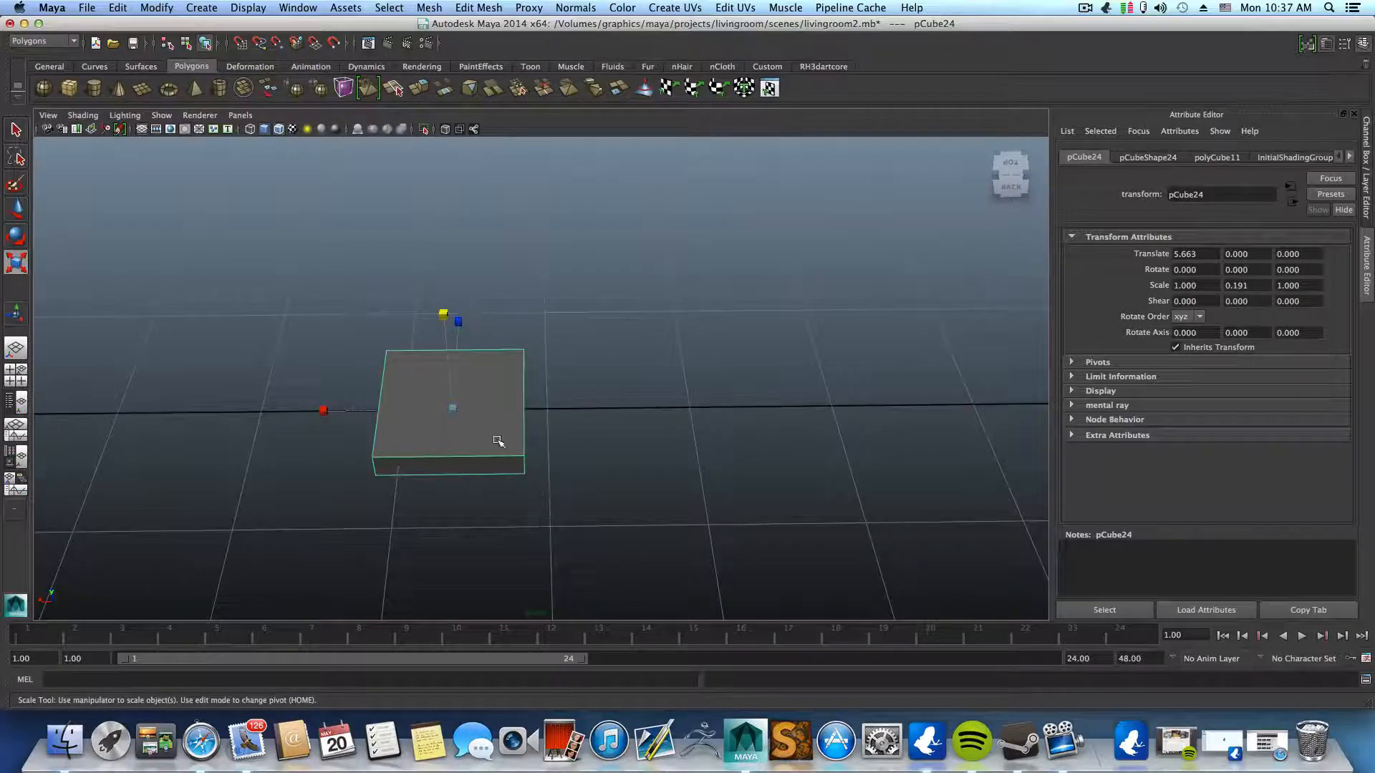
pyautogui.keyDown('alt'); pyautogui.moveTo(498, 441); pyautogui.dragTo(562, 460, button='middle'); pyautogui.keyUp('alt')
# - Split the slab's edge ring to add one edge loop lengthwise through its middle
pyautogui.moveTo(564, 447)
pyautogui.mouseDown(button='right')
pyautogui.moveTo(571, 408)
pyautogui.moveTo(512, 438)
pyautogui.moveTo(542, 454)
pyautogui.mouseUp(button='right')
pyautogui.click(576, 425)
pyautogui.keyDown('alt'); pyautogui.moveTo(559, 448); pyautogui.dragTo(547, 527); pyautogui.keyUp('alt')
pyautogui.moveTo(546, 527)
pyautogui.mouseDown(button='right')
pyautogui.moveTo(543, 426)
pyautogui.moveTo(563, 507)
pyautogui.mouseUp(button='right')
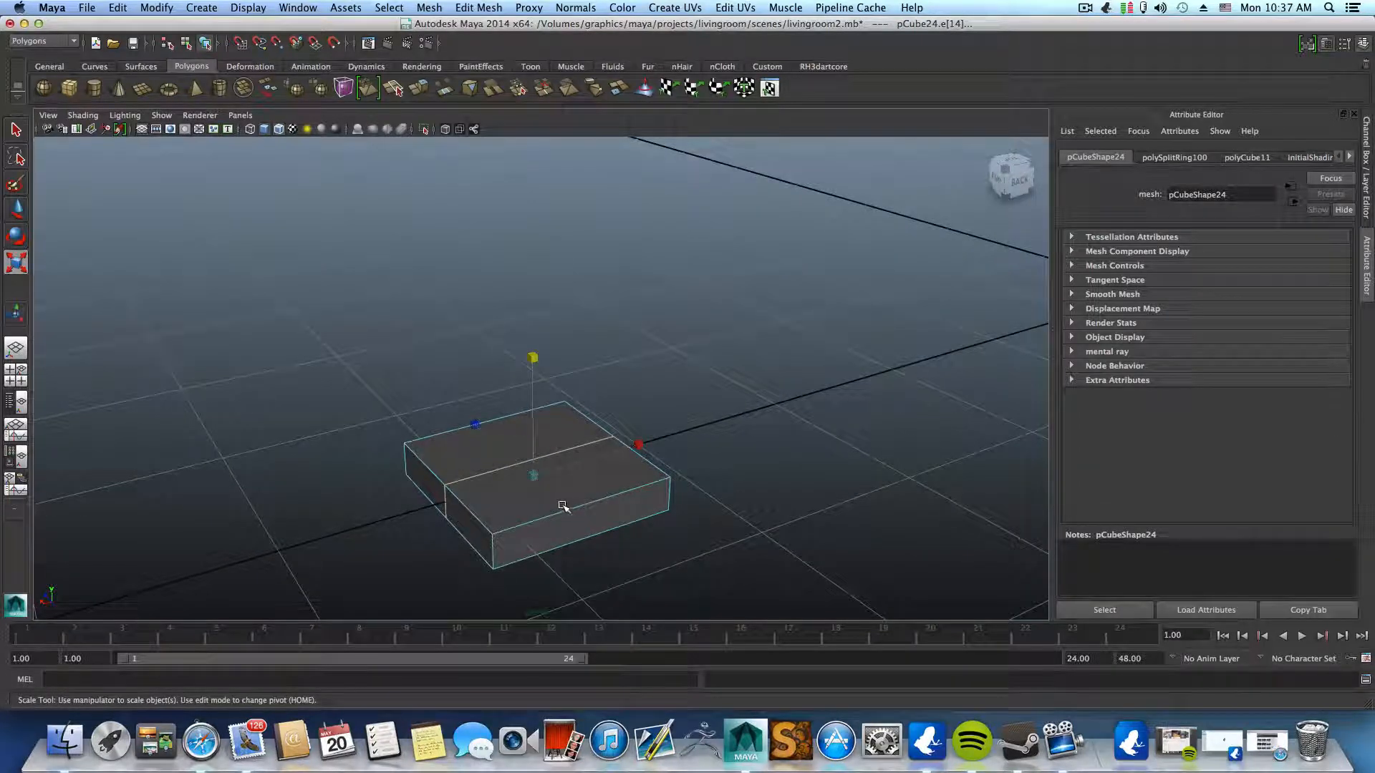
# - Bevel the slab's four long outer edges, upper and lower on both sides, with a 0.5 offset
pyautogui.click(562, 546)
pyautogui.keyDown('alt'); pyautogui.moveTo(516, 506); pyautogui.dragTo(664, 493); pyautogui.keyUp('alt')
pyautogui.keyDown('shift'); pyautogui.click(381, 542); pyautogui.keyUp('shift')
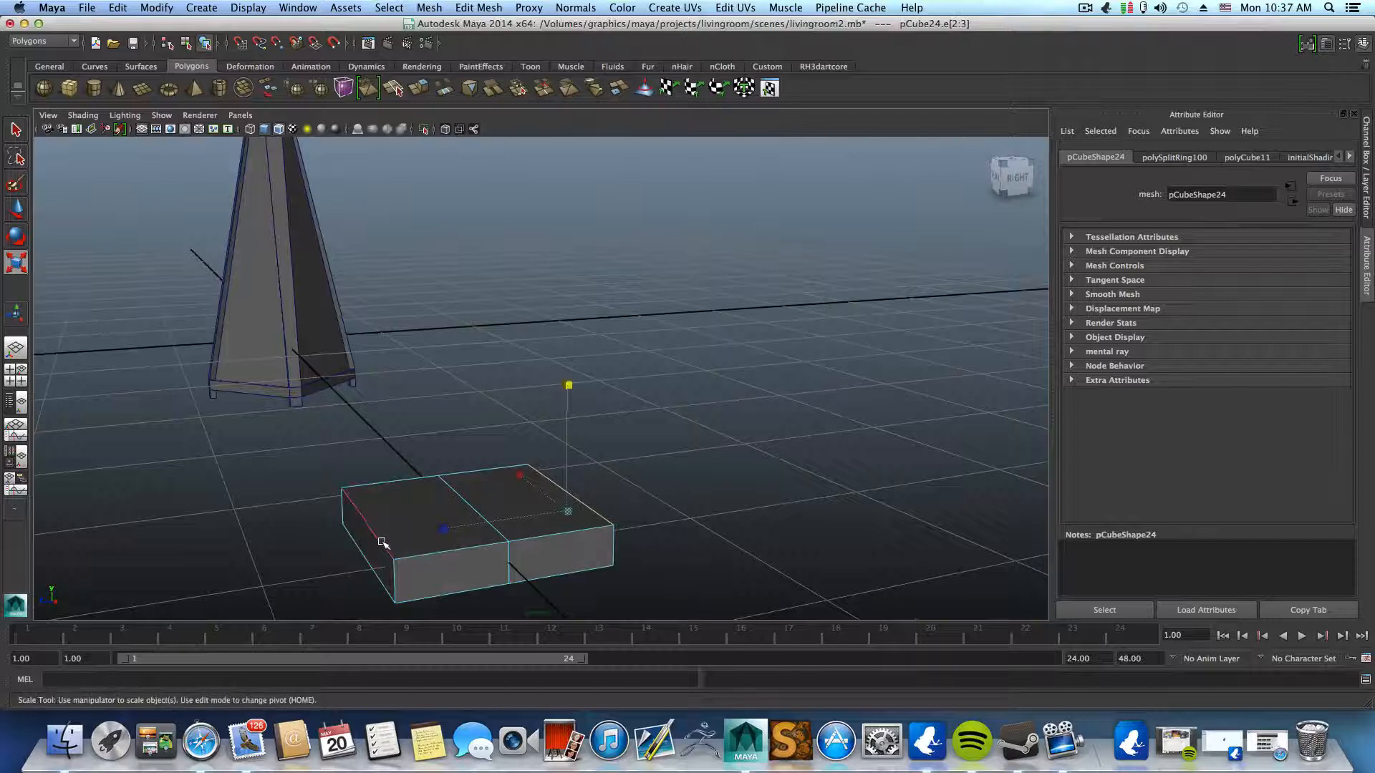
pyautogui.keyDown('shift'); pyautogui.click(382, 541); pyautogui.keyUp('shift')
pyautogui.keyDown('shift'); pyautogui.click(374, 571); pyautogui.keyUp('shift')
pyautogui.keyDown('alt'); pyautogui.moveTo(482, 530); pyautogui.dragTo(351, 552); pyautogui.keyUp('alt')
pyautogui.keyDown('shift'); pyautogui.moveTo(548, 501); pyautogui.dragTo(587, 507, button='right'); pyautogui.keyUp('shift')
pyautogui.keyDown('alt'); pyautogui.moveTo(588, 507); pyautogui.dragTo(357, 541); pyautogui.keyUp('alt')
# - Scale the vertices at the slab's pyramid-facing end inward so the slab tapers toward that end
pyautogui.moveTo(544, 522); pyautogui.dragTo(477, 454, button='right')
pyautogui.keyDown('alt'); pyautogui.moveTo(572, 503); pyautogui.dragTo(570, 538); pyautogui.keyUp('alt')
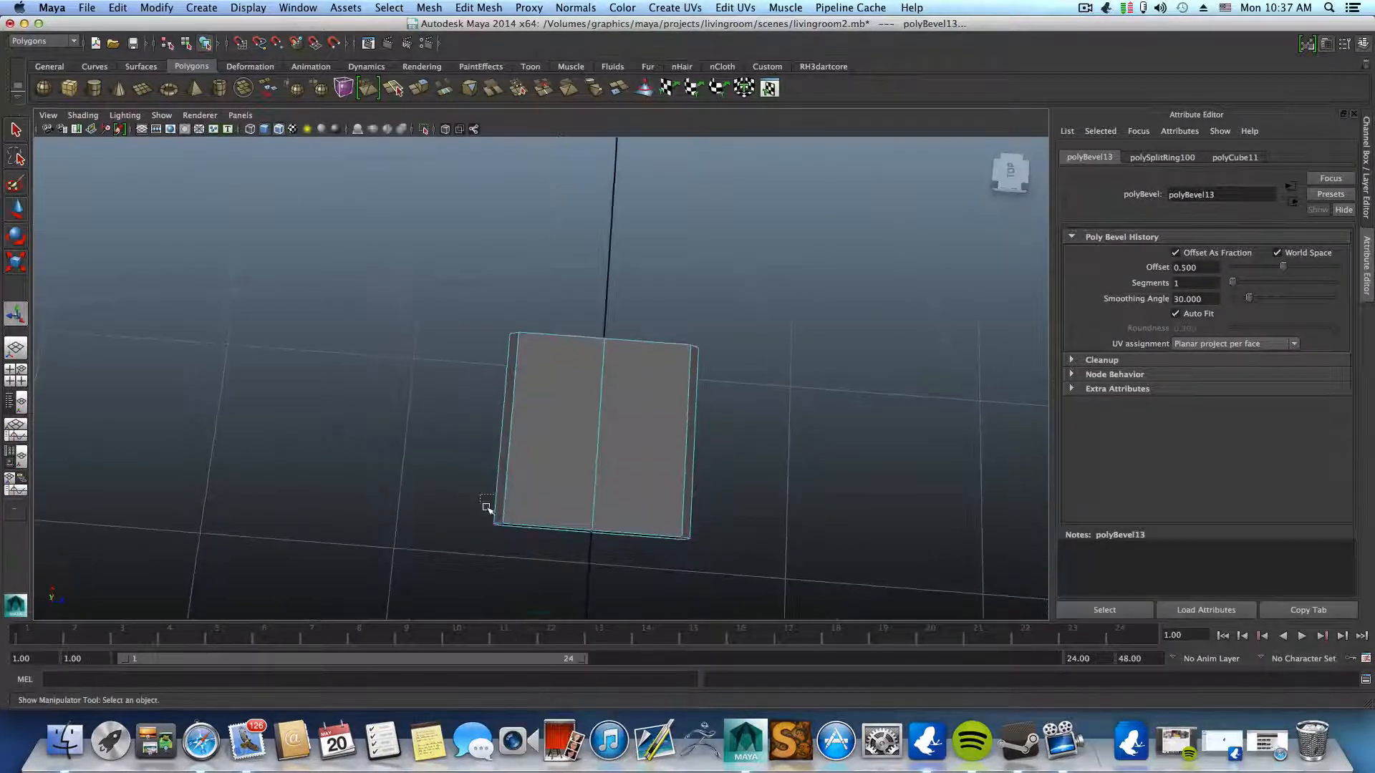
pyautogui.moveTo(486, 506); pyautogui.dragTo(719, 579)
pyautogui.keyDown('alt'); pyautogui.moveTo(728, 572); pyautogui.dragTo(652, 518, button='middle'); pyautogui.keyUp('alt')
pyautogui.keyDown('alt'); pyautogui.moveTo(653, 518); pyautogui.dragTo(600, 527); pyautogui.keyUp('alt')
pyautogui.press('e')
pyautogui.press('r')
pyautogui.press('w')
pyautogui.press('F8')
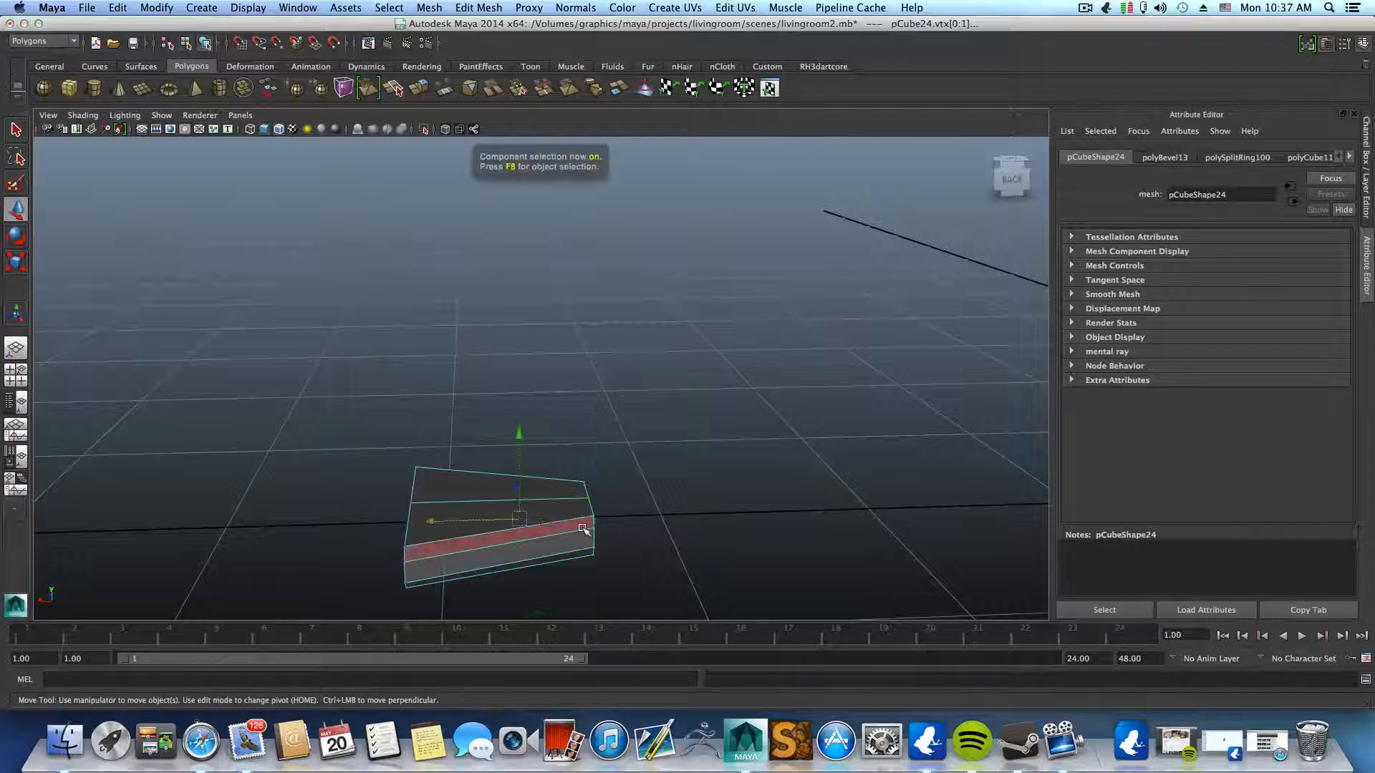
# - Insert three edge loops across the slab: one near mid-length and one close to each end
pyautogui.keyDown('shift'); pyautogui.rightClick(520, 540); pyautogui.keyUp('shift')
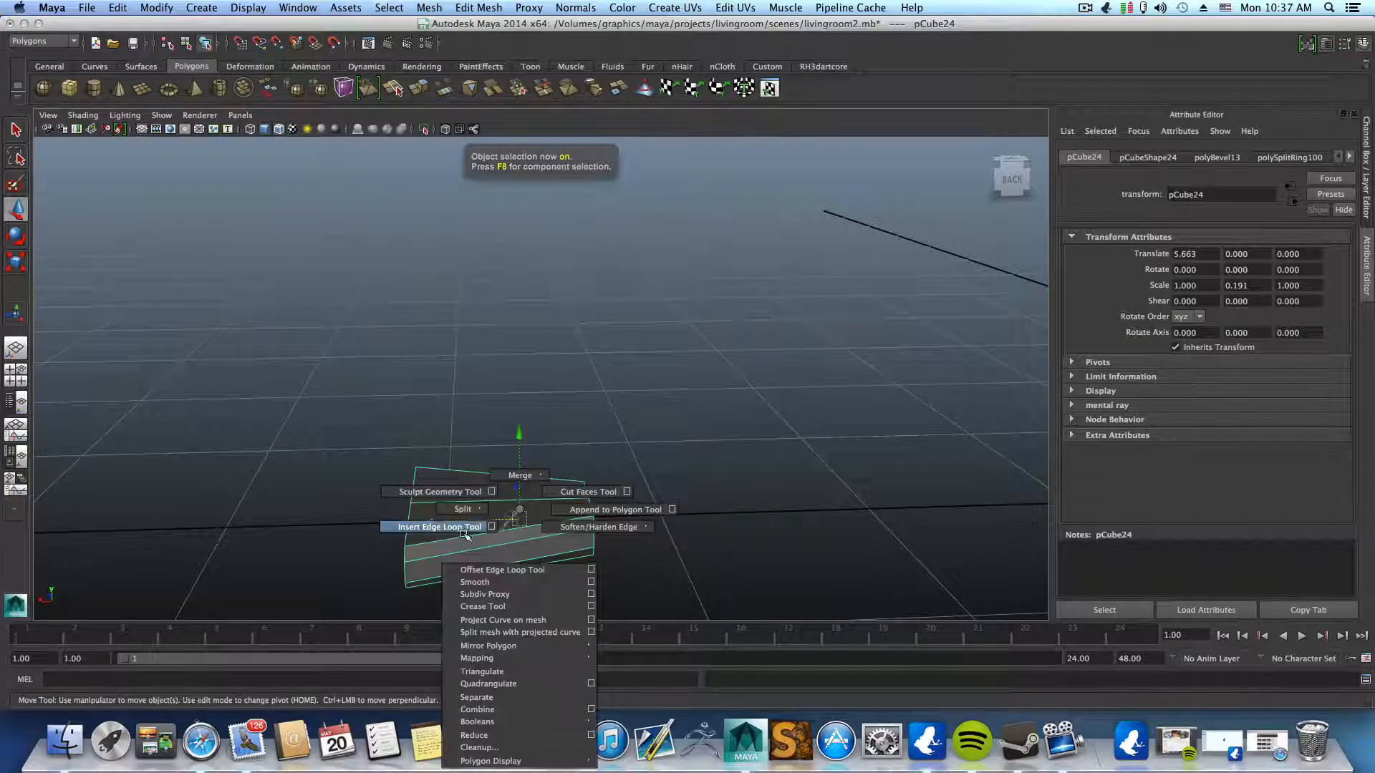
pyautogui.click(449, 528)
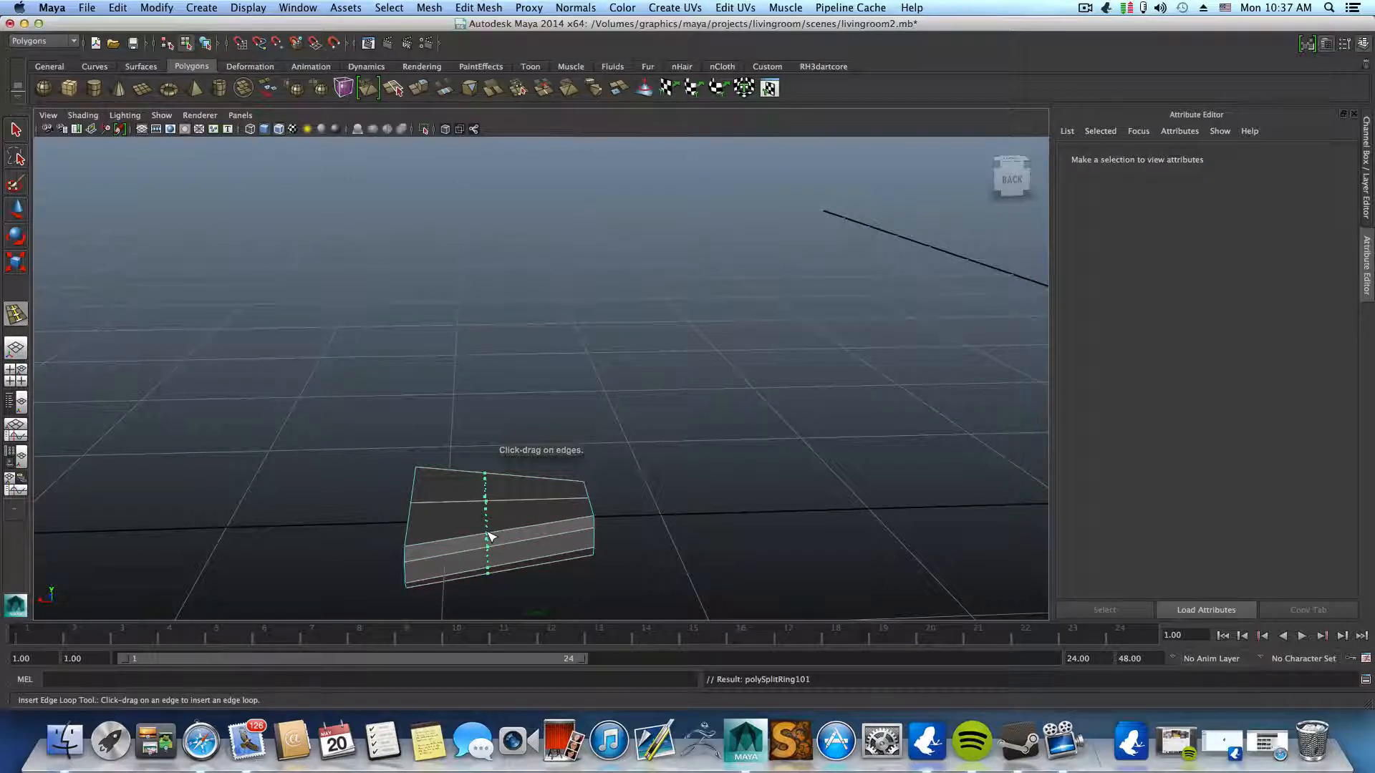
pyautogui.moveTo(490, 535); pyautogui.dragTo(490, 537)
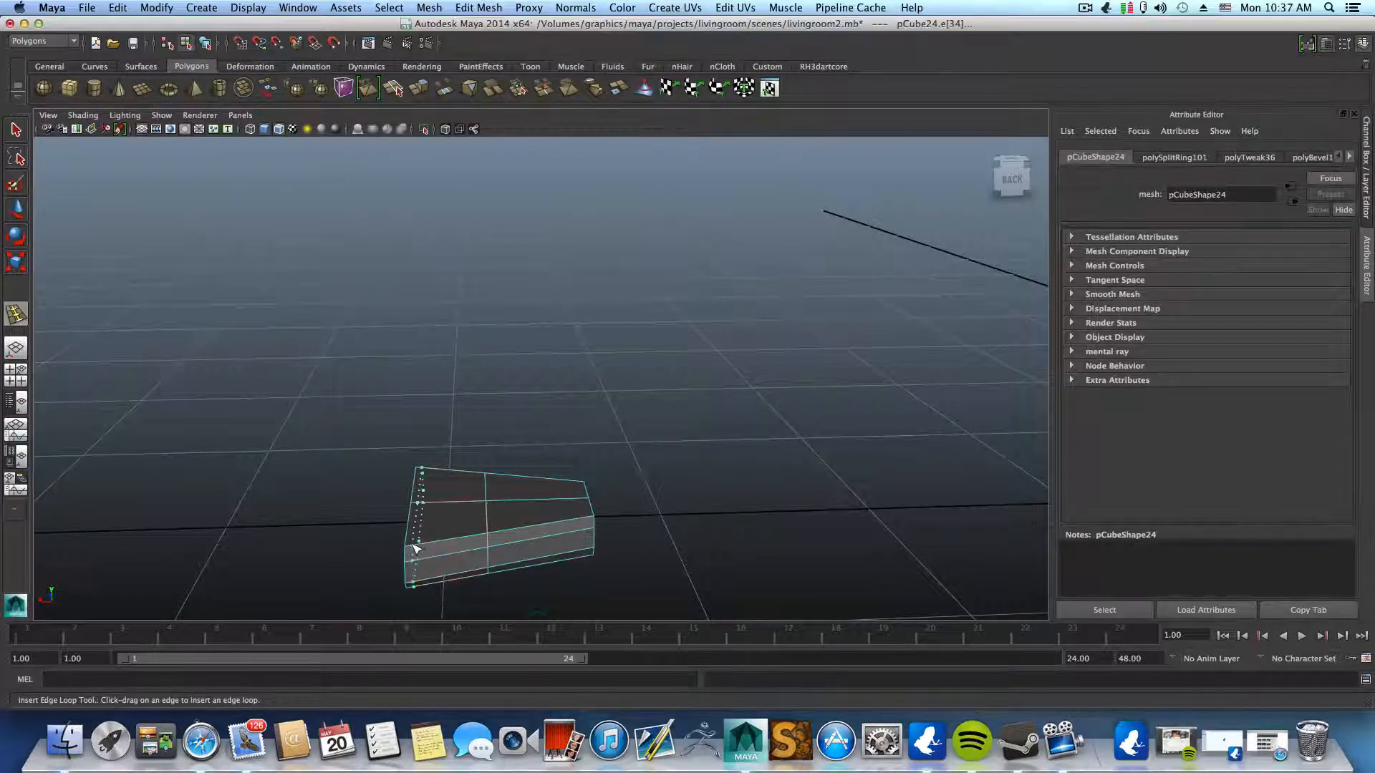
pyautogui.moveTo(410, 546); pyautogui.dragTo(413, 546)
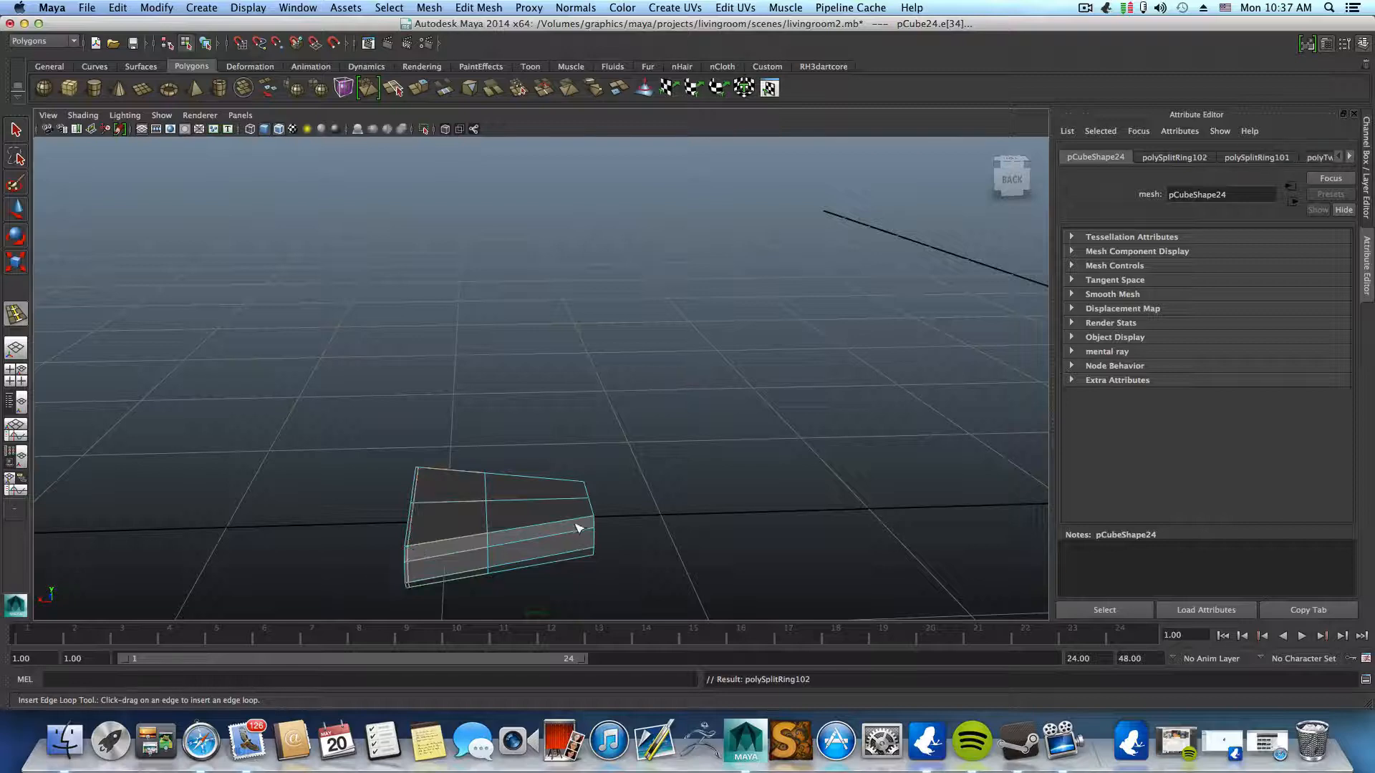
pyautogui.moveTo(589, 520); pyautogui.dragTo(595, 522)
pyautogui.keyDown('alt'); pyautogui.moveTo(514, 541); pyautogui.dragTo(551, 528); pyautogui.keyUp('alt')
# - Extrude the slab's wide end faces outward three times: a thin 0.023 strip, a wider section and a thin 0.019 strip
pyautogui.moveTo(526, 543); pyautogui.dragTo(528, 487, button='right')
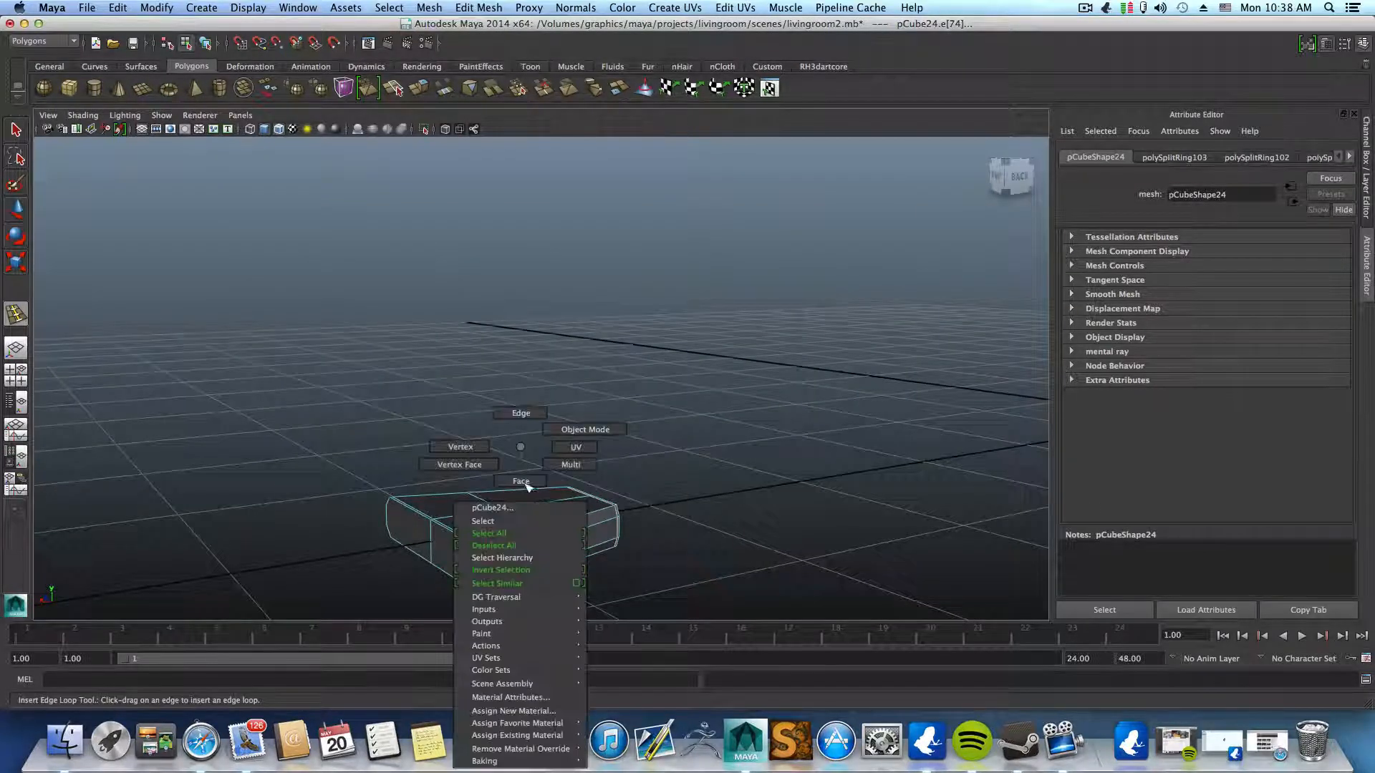
pyautogui.press('q')
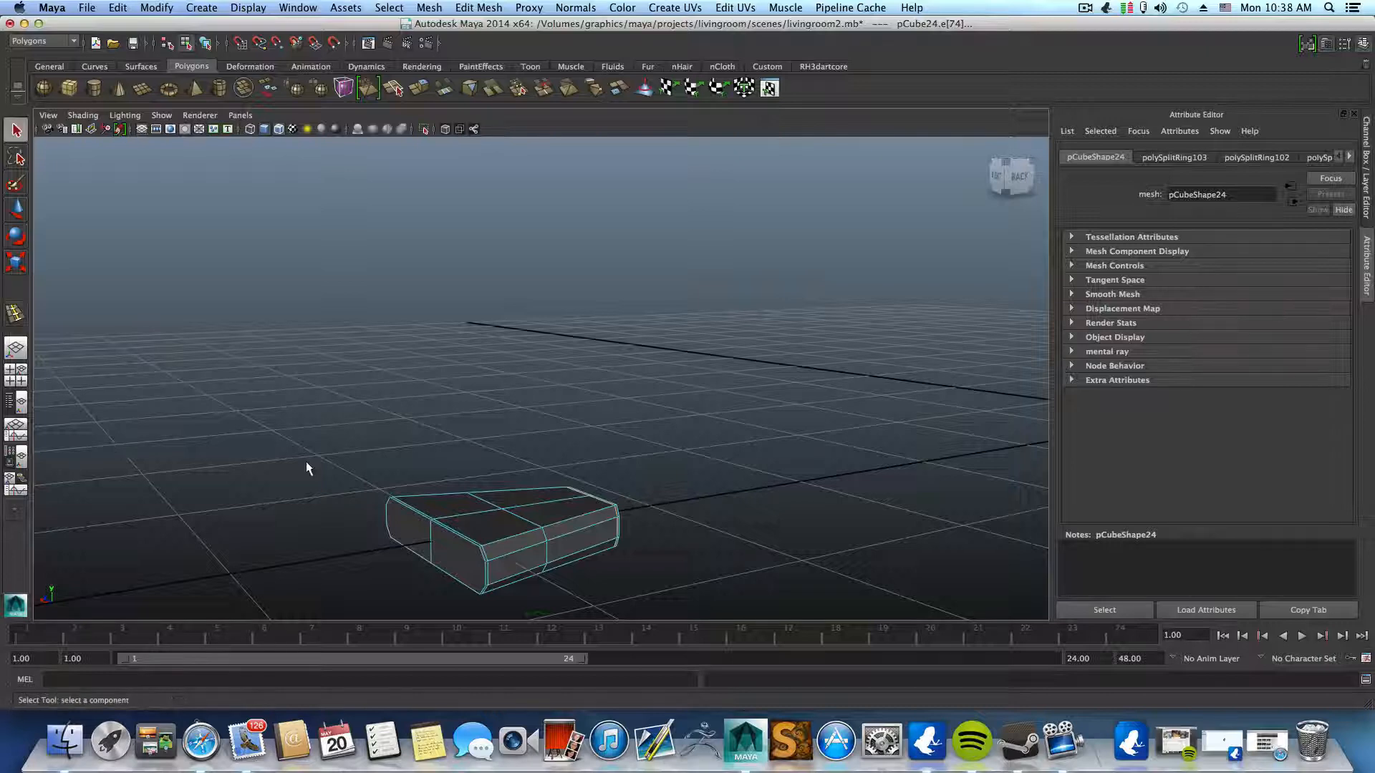
pyautogui.click(443, 559)
pyautogui.keyDown('alt'); pyautogui.moveTo(447, 548); pyautogui.dragTo(393, 535); pyautogui.keyUp('alt')
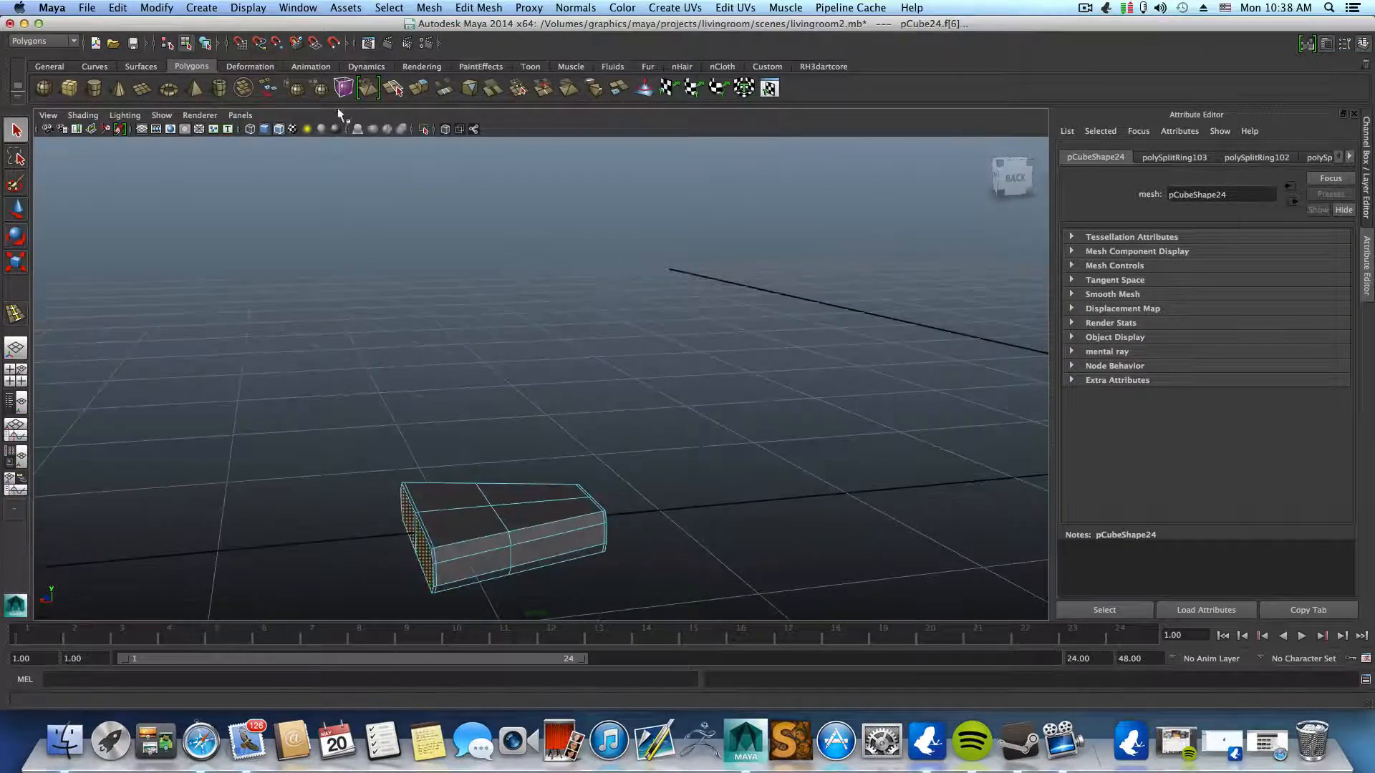
pyautogui.click(419, 90)
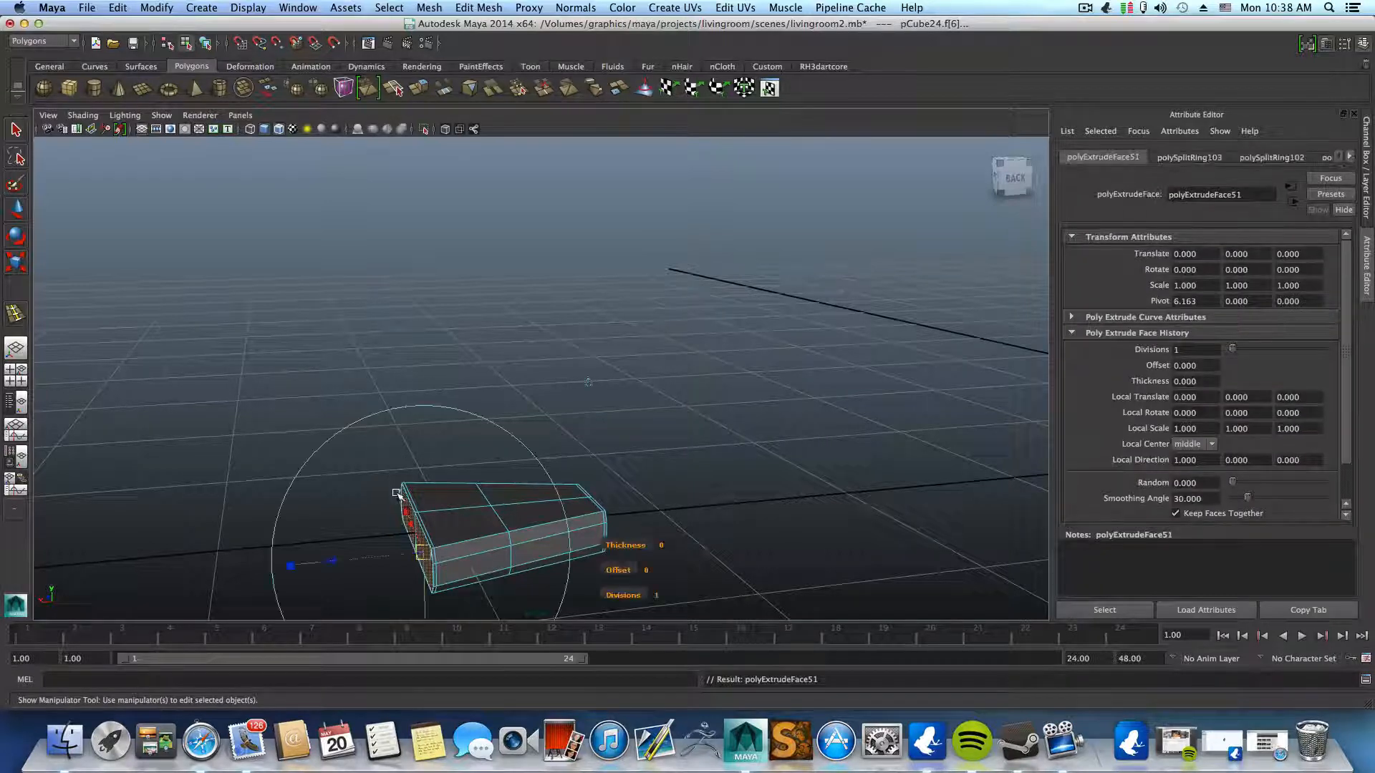
pyautogui.moveTo(337, 571); pyautogui.dragTo(324, 561)
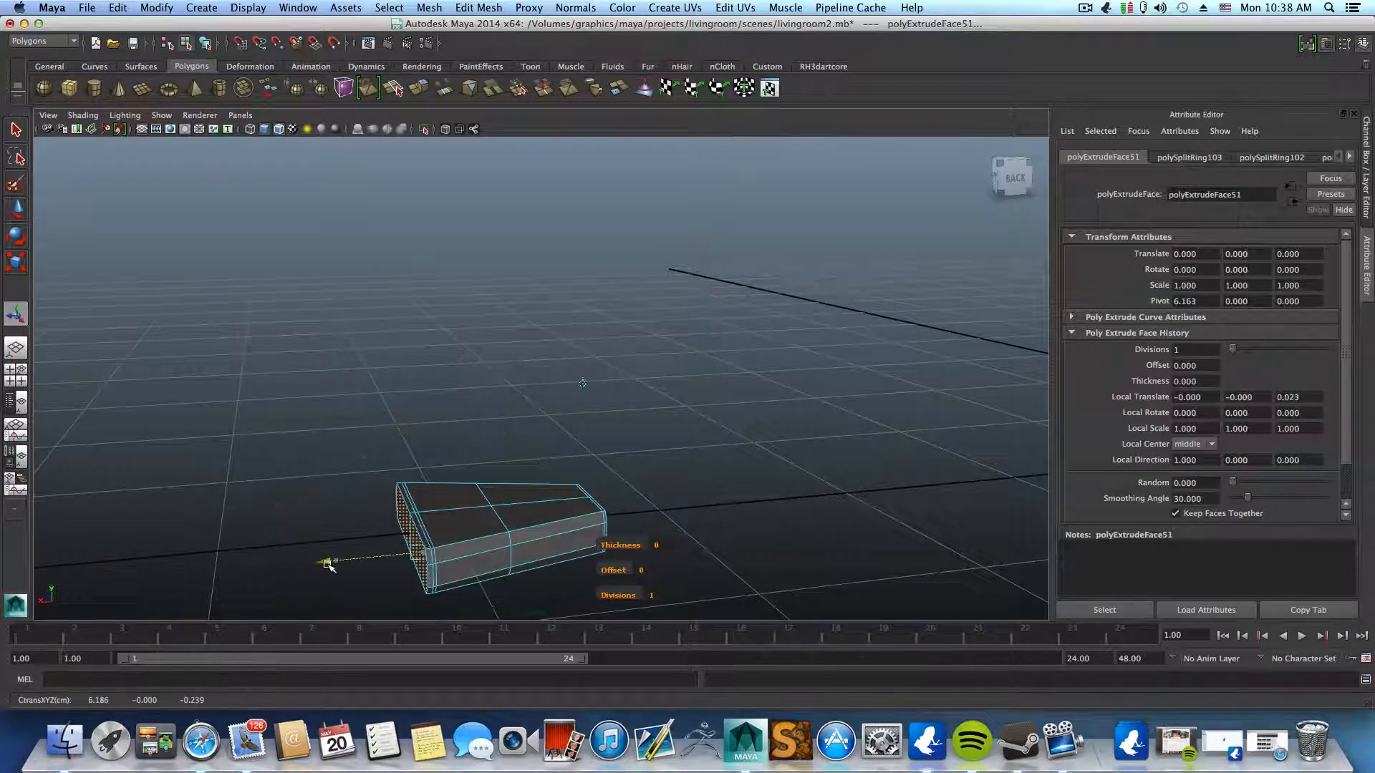
pyautogui.click(419, 90)
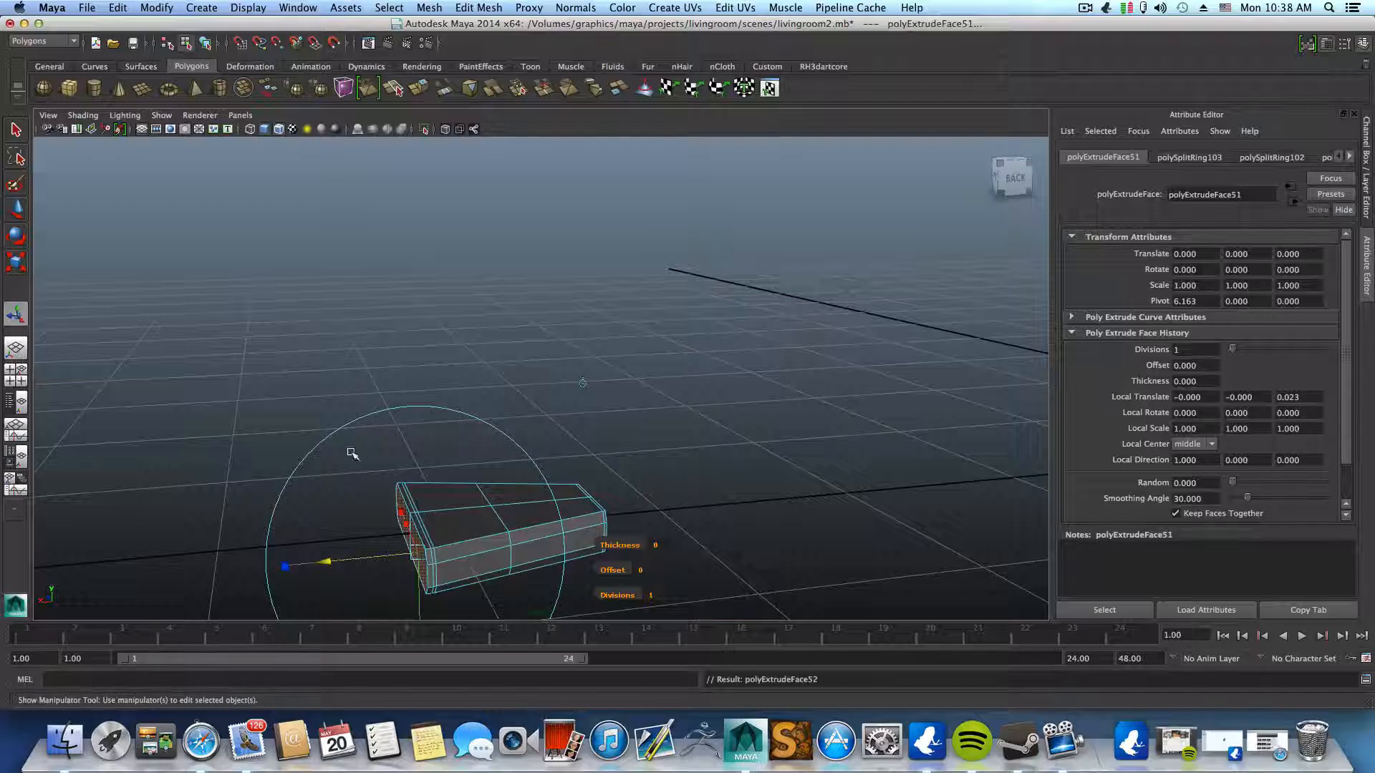
pyautogui.moveTo(334, 561); pyautogui.dragTo(298, 564)
pyautogui.click(419, 90)
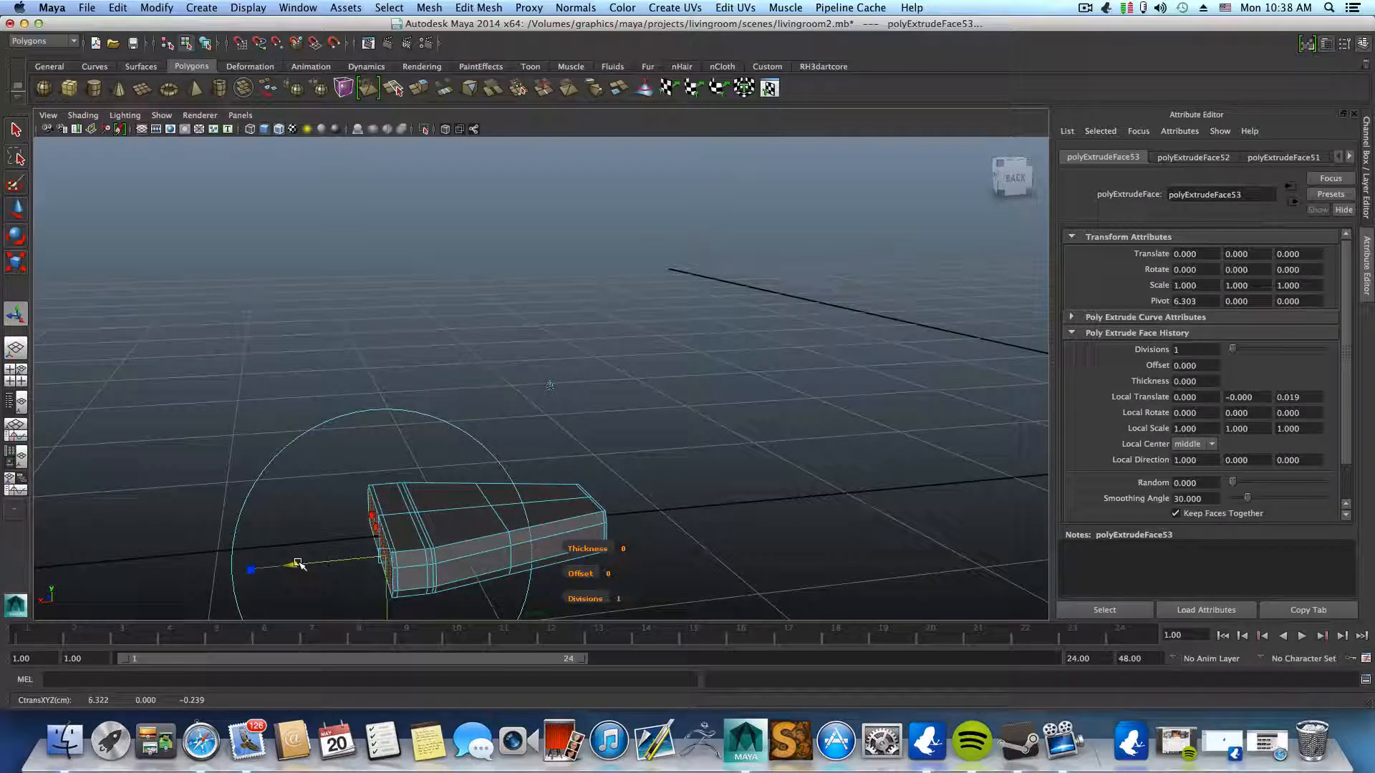
pyautogui.press('F8')
# - Split the slab's vertical edge ring to add a horizontal loop around its mid-height, and return to object selection
pyautogui.keyDown('alt'); pyautogui.moveTo(566, 494); pyautogui.dragTo(470, 446); pyautogui.keyUp('alt')
pyautogui.moveTo(471, 447); pyautogui.dragTo(472, 416, button='right')
pyautogui.click(534, 522)
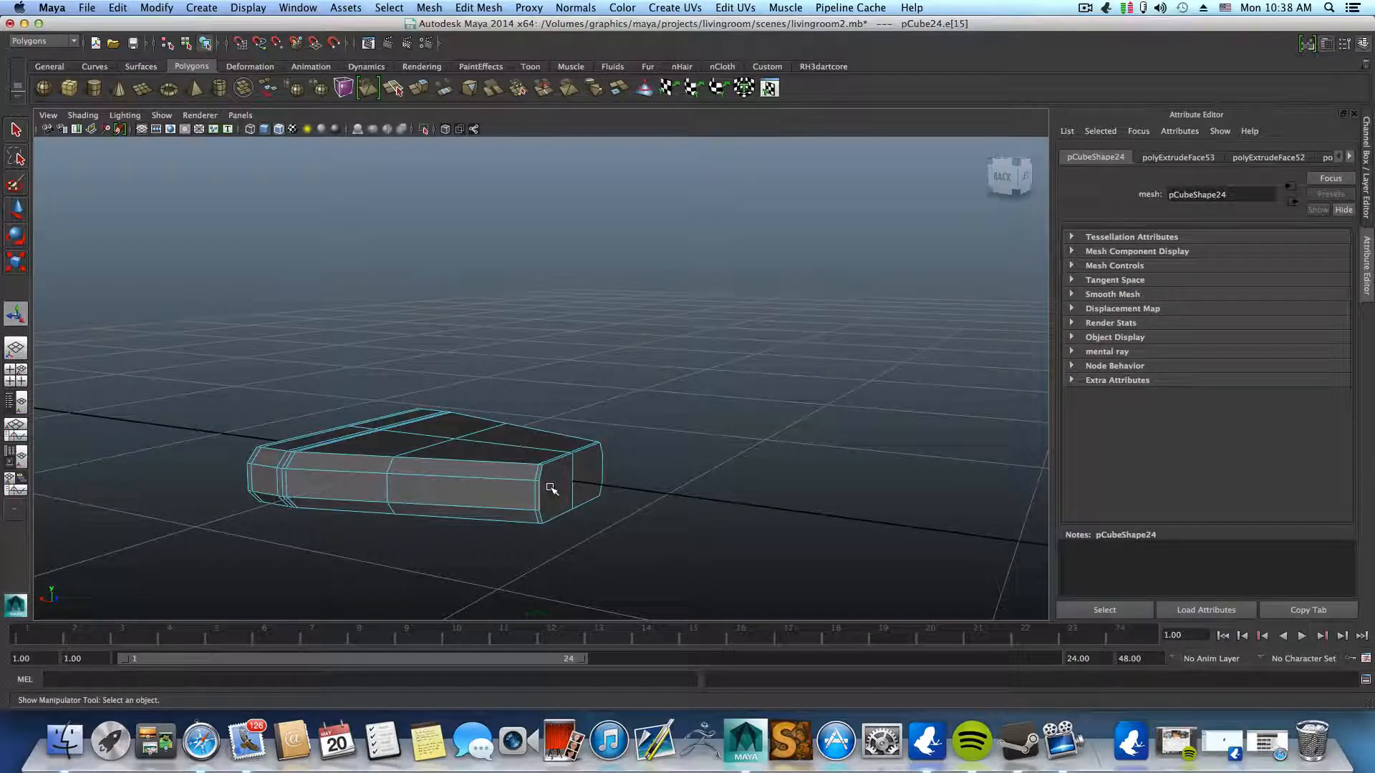
pyautogui.keyDown('shift'); pyautogui.moveTo(540, 492); pyautogui.dragTo(525, 531, button='right'); pyautogui.keyUp('shift')
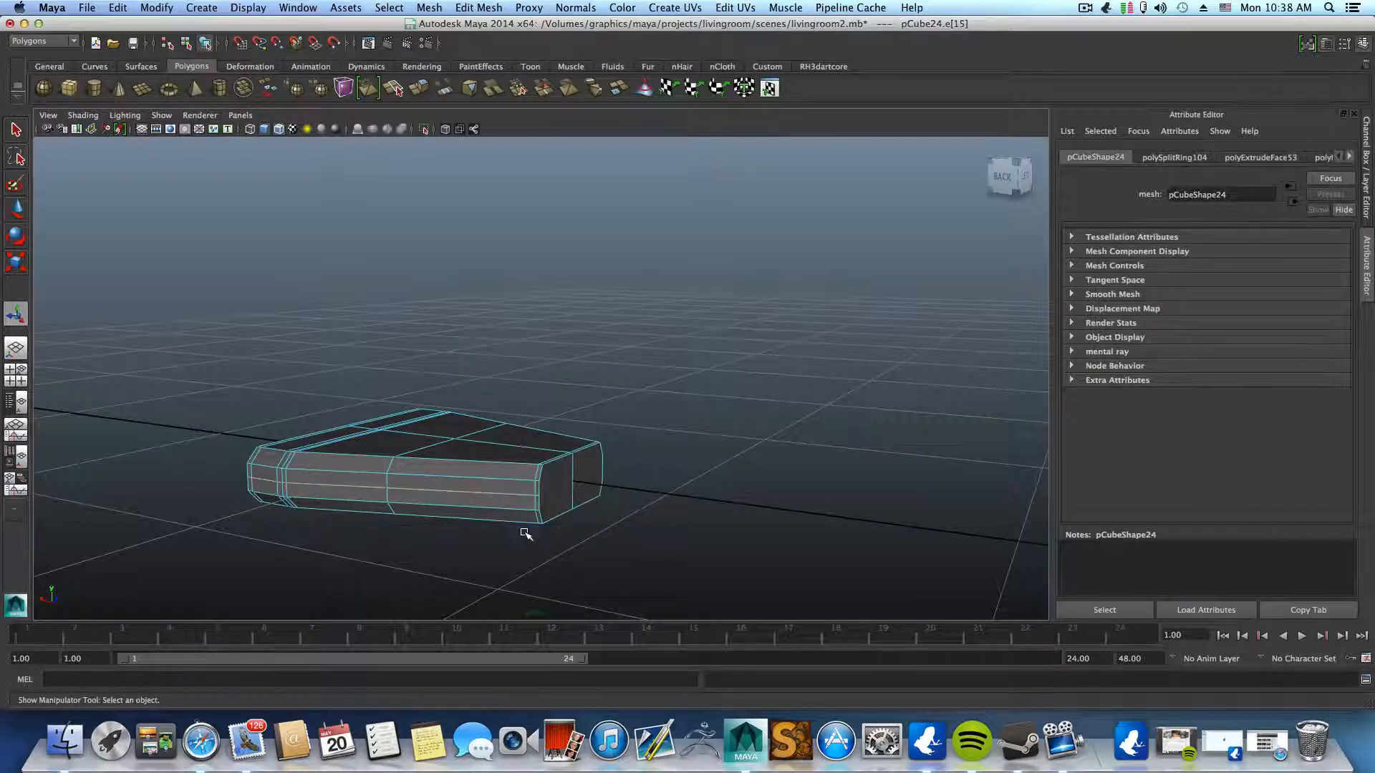
pyautogui.keyDown('alt'); pyautogui.moveTo(501, 525); pyautogui.dragTo(553, 531); pyautogui.keyUp('alt')
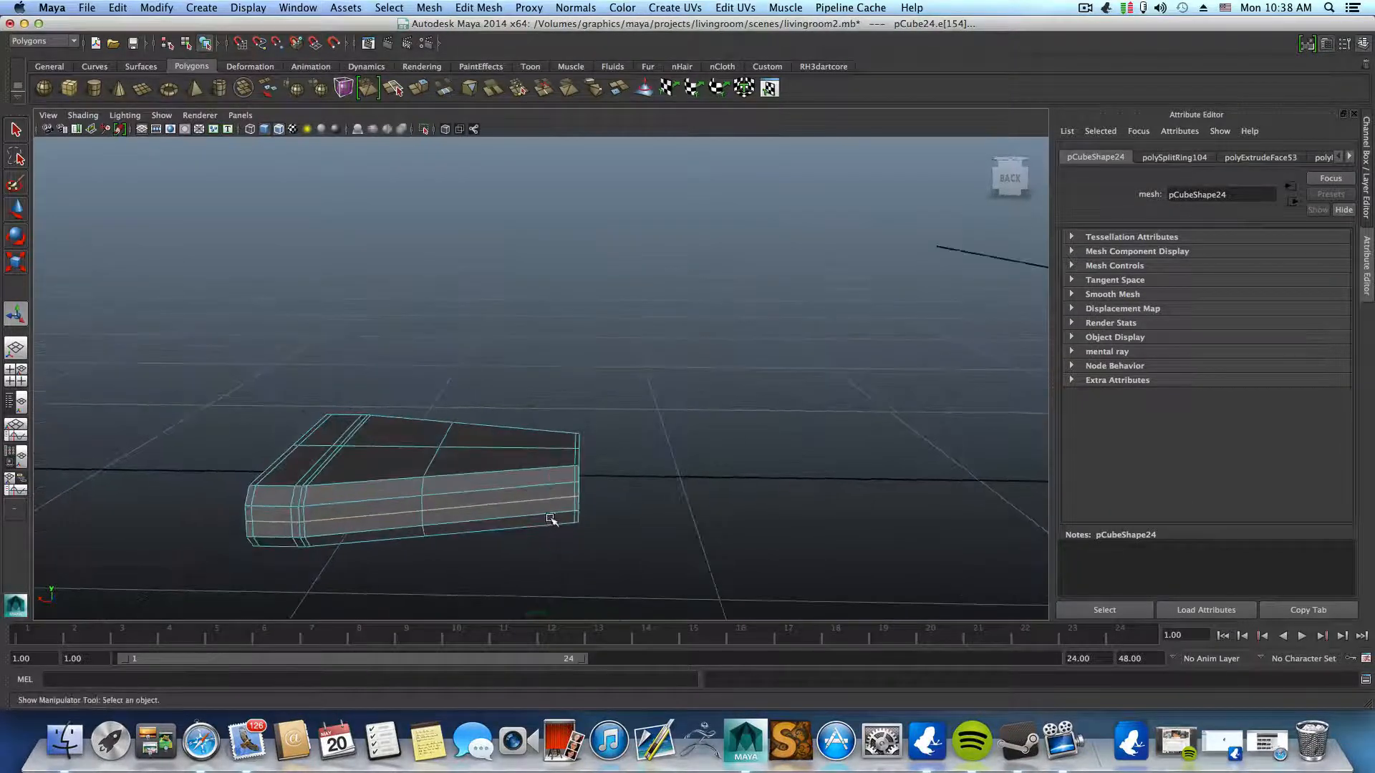
pyautogui.press('F8')
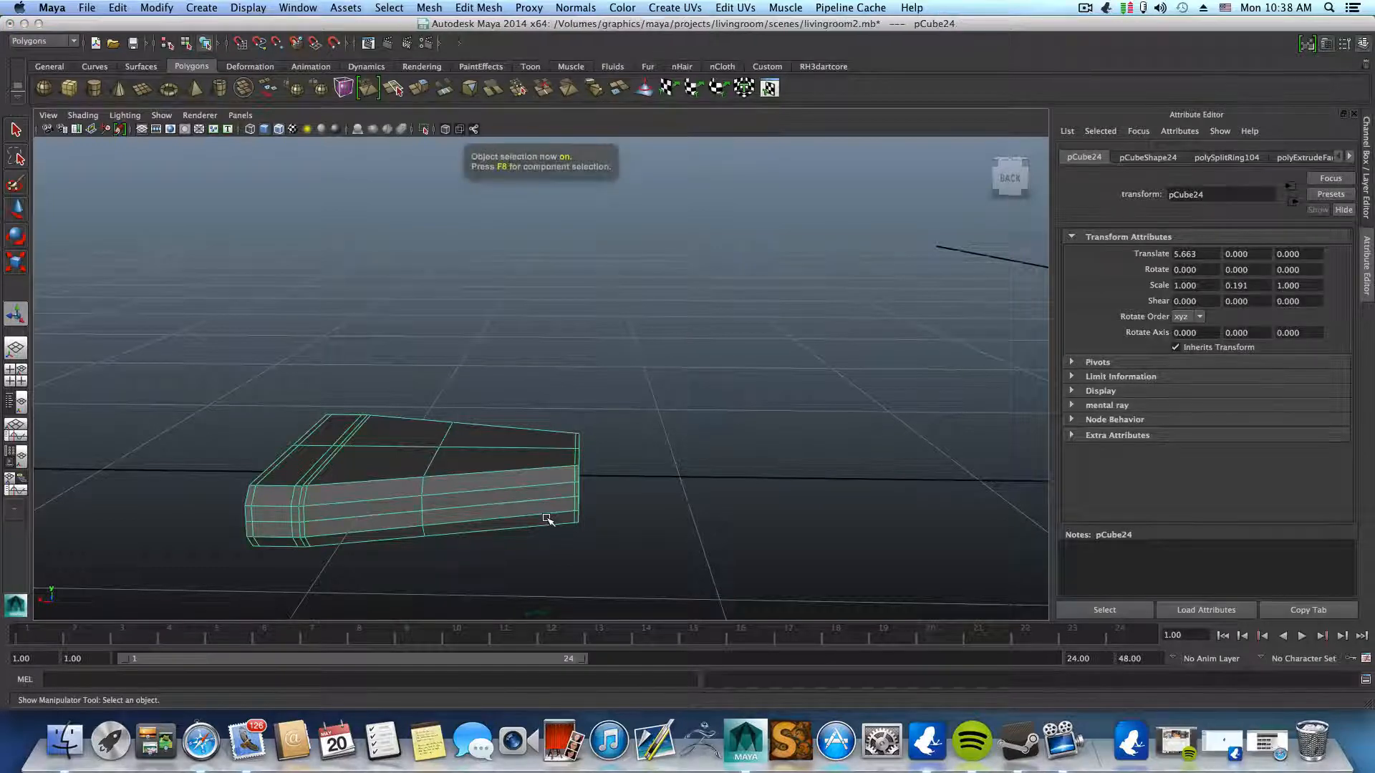
# - Insert 8 evenly spaced edge loops at once across the slab's narrow half using the Multiple edge loops option of the Insert Edge Loop Tool
pyautogui.moveTo(547, 520)
pyautogui.keyDown('alt'); pyautogui.mouseDown()
pyautogui.moveTo(568, 507)
pyautogui.moveTo(528, 478)
pyautogui.moveTo(552, 513)
pyautogui.mouseUp(); pyautogui.keyUp('alt')
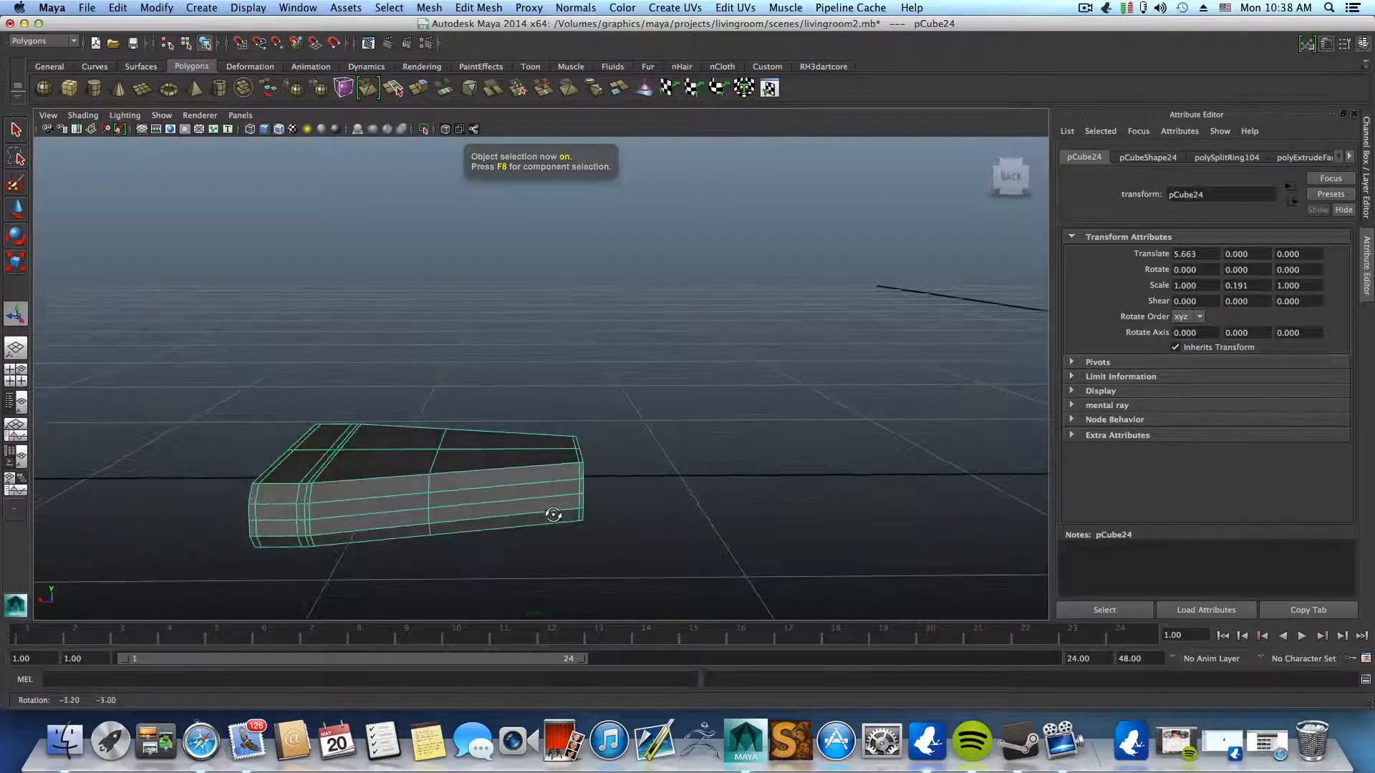
pyautogui.keyDown('shift'); pyautogui.moveTo(503, 460); pyautogui.dragTo(505, 462, button='right'); pyautogui.keyUp('shift')
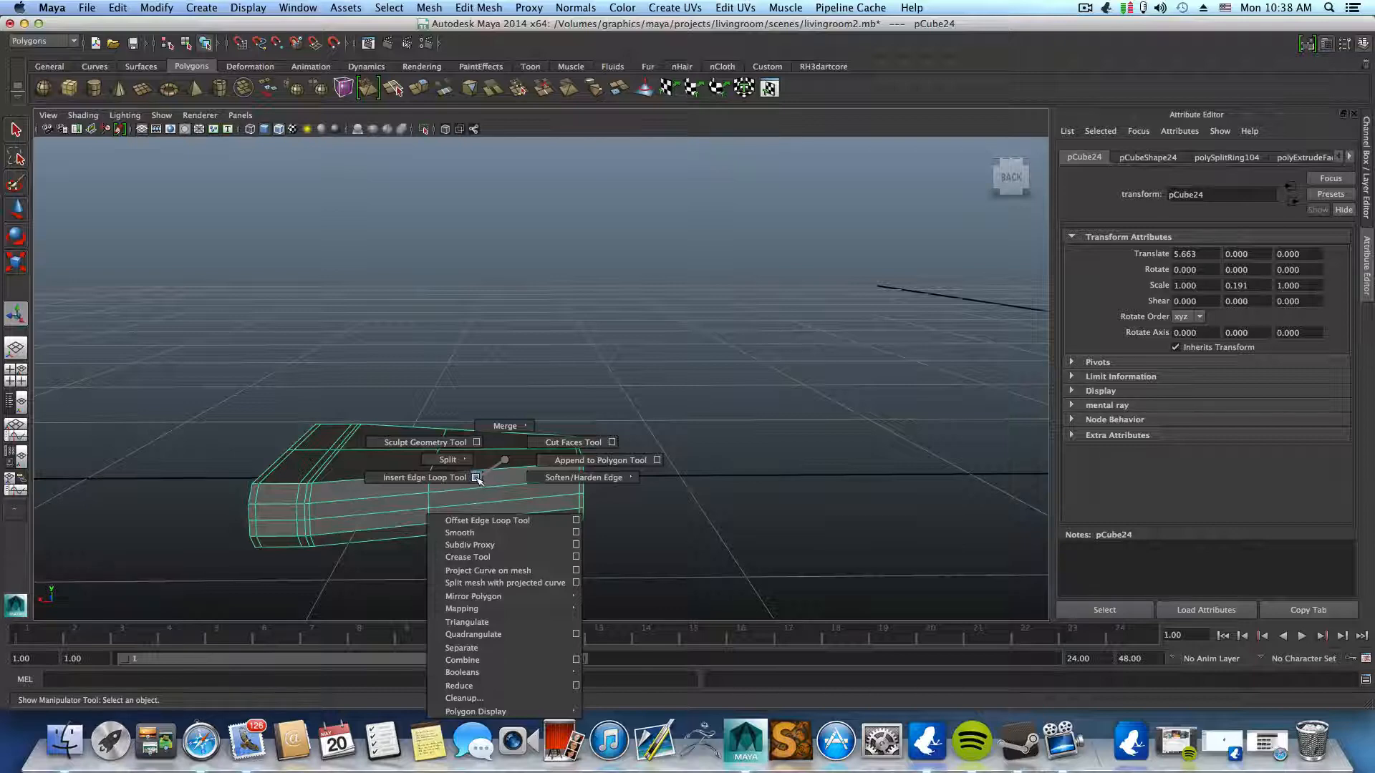
pyautogui.click(477, 478)
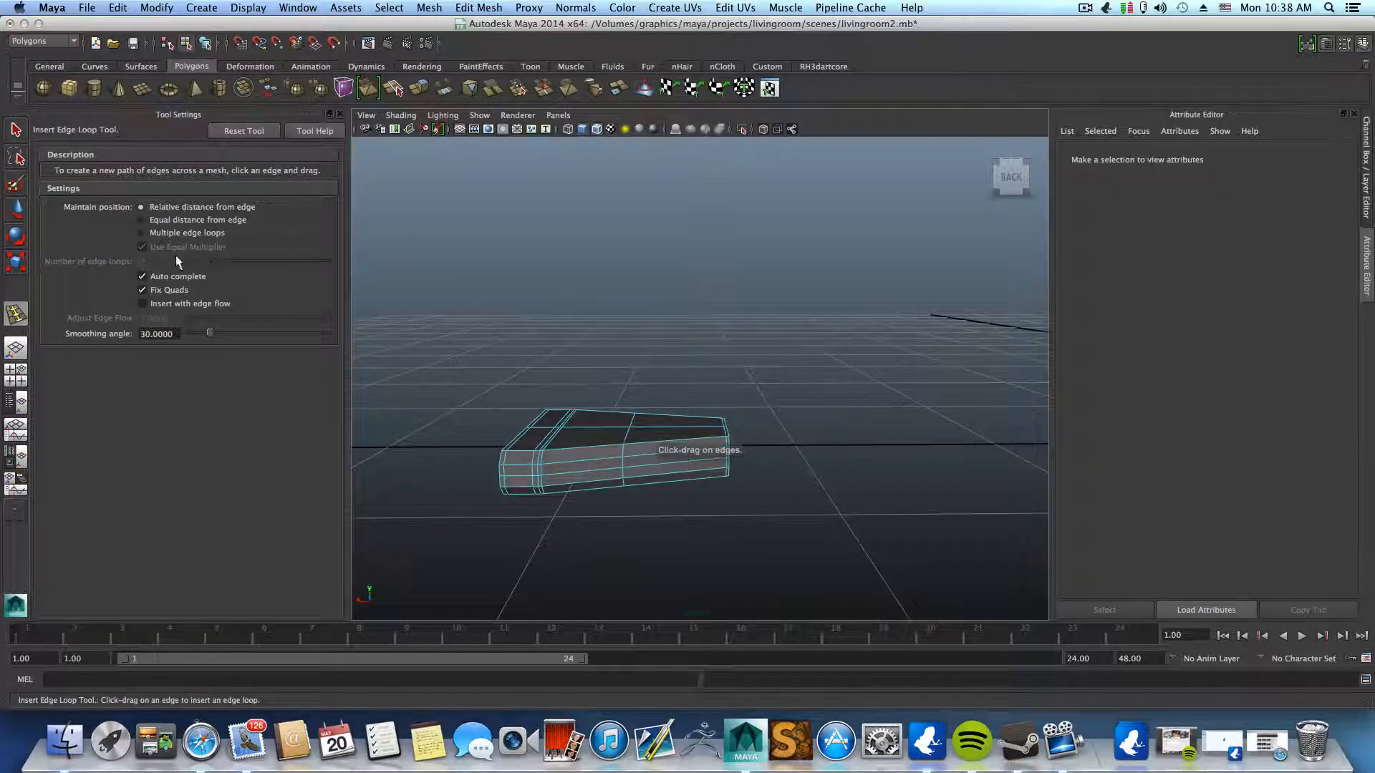
pyautogui.click(142, 233)
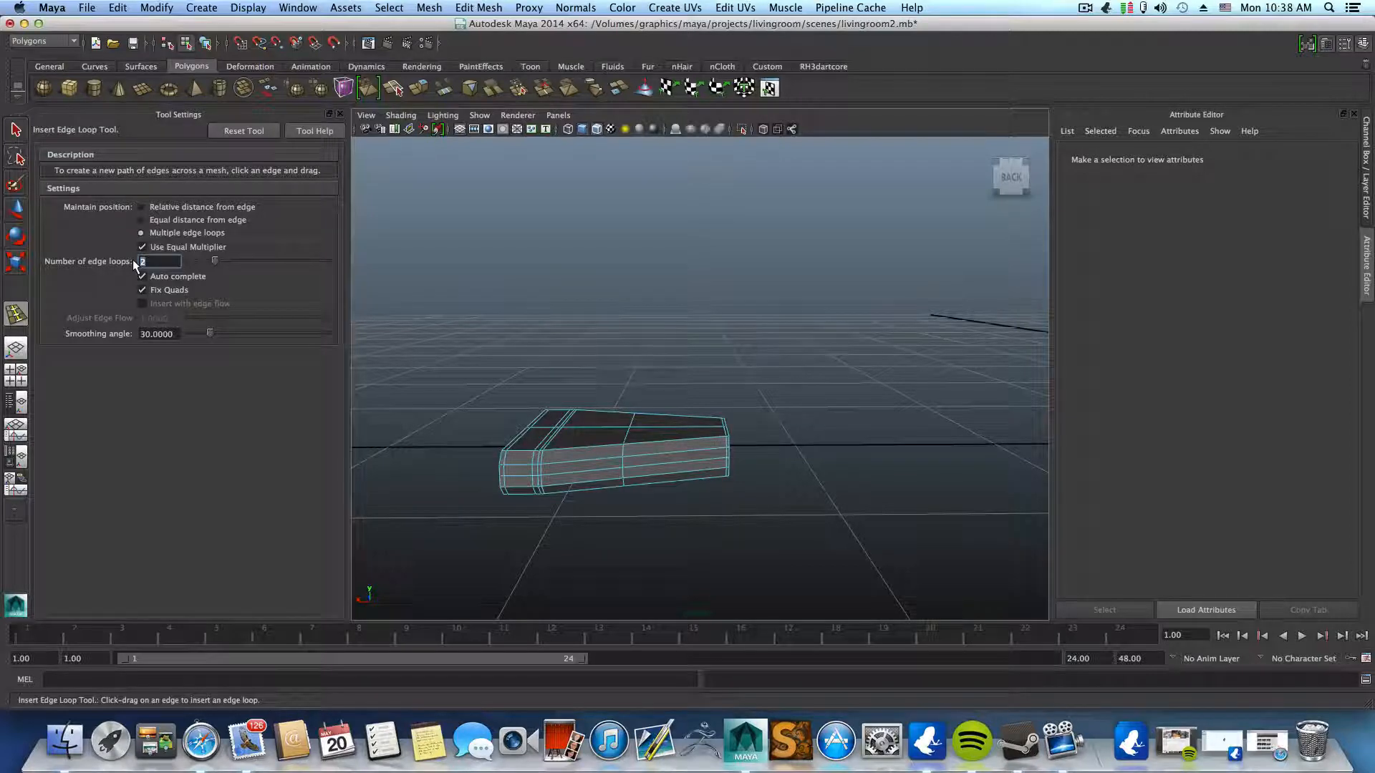
pyautogui.write('8')
pyautogui.press('Return')
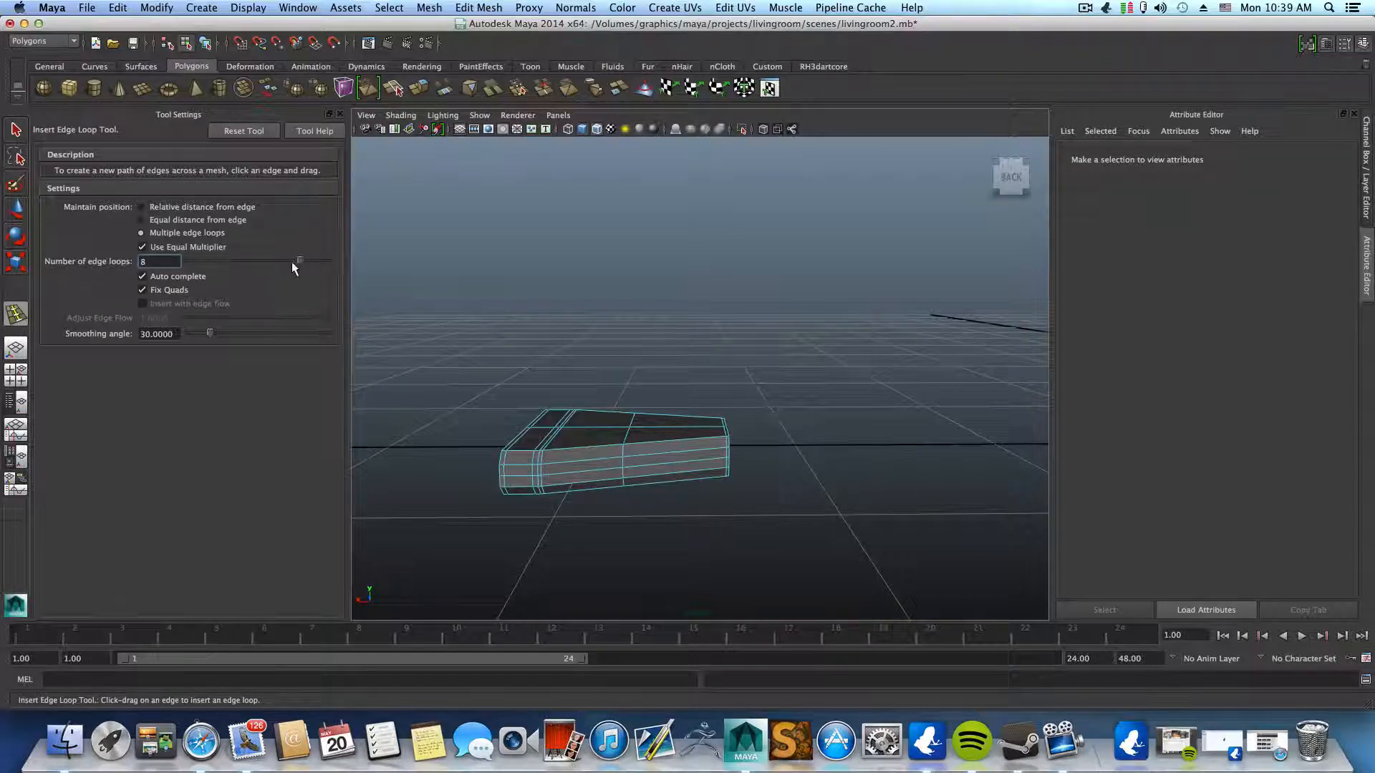
pyautogui.keyDown('alt'); pyautogui.moveTo(677, 462); pyautogui.dragTo(675, 482); pyautogui.keyUp('alt')
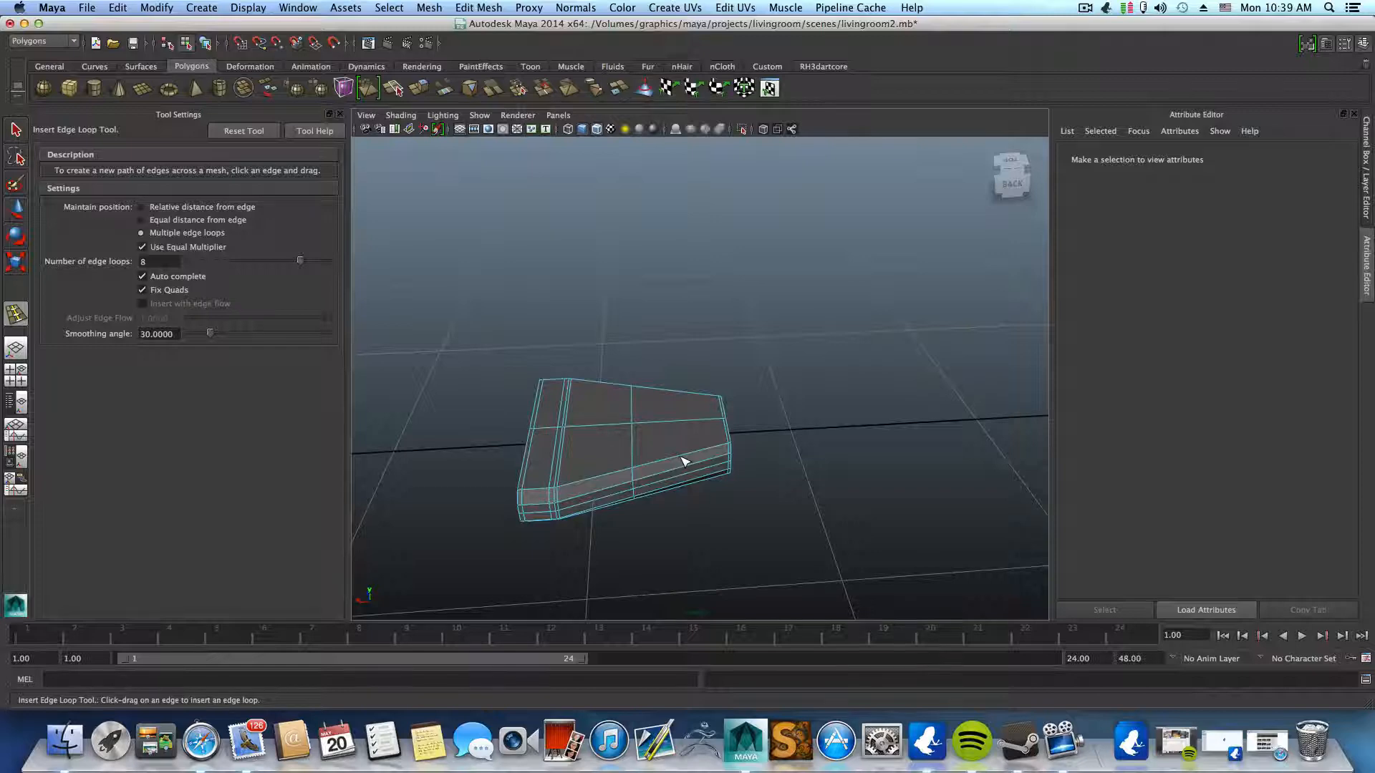
pyautogui.click(684, 460)
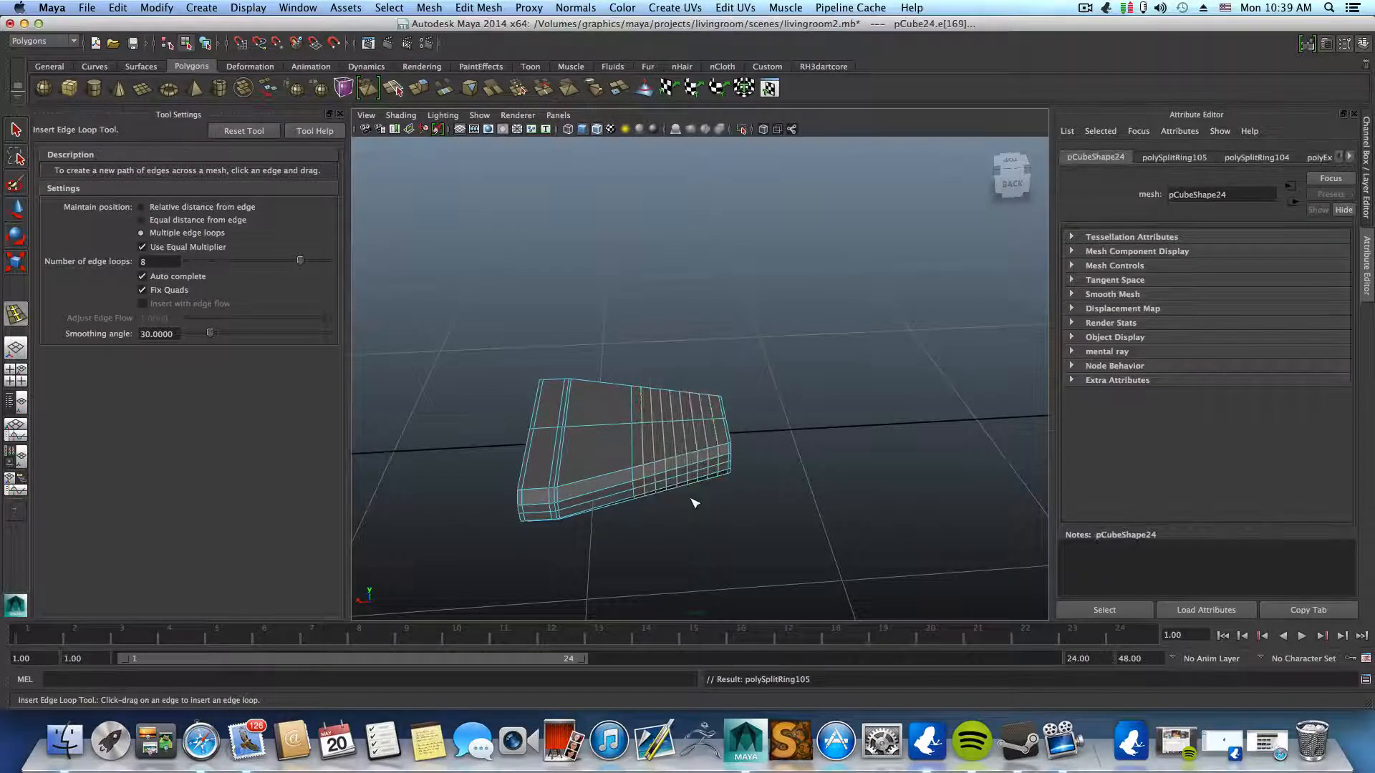
pyautogui.keyDown('alt'); pyautogui.moveTo(676, 467); pyautogui.dragTo(548, 470); pyautogui.keyUp('alt')
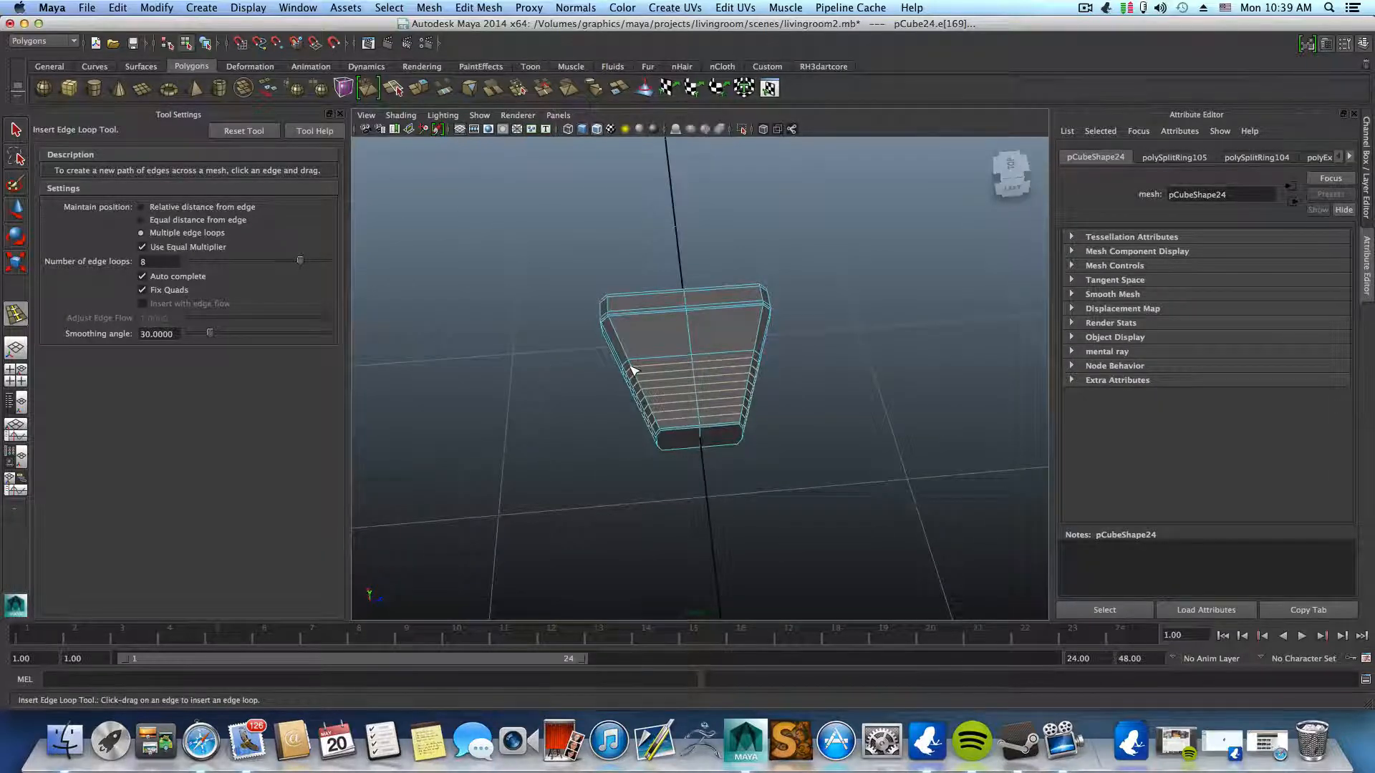
# - Offset an edge loop to both sides of the slab's lengthwise centre edge to create two narrow centre strips
pyautogui.press('F8')
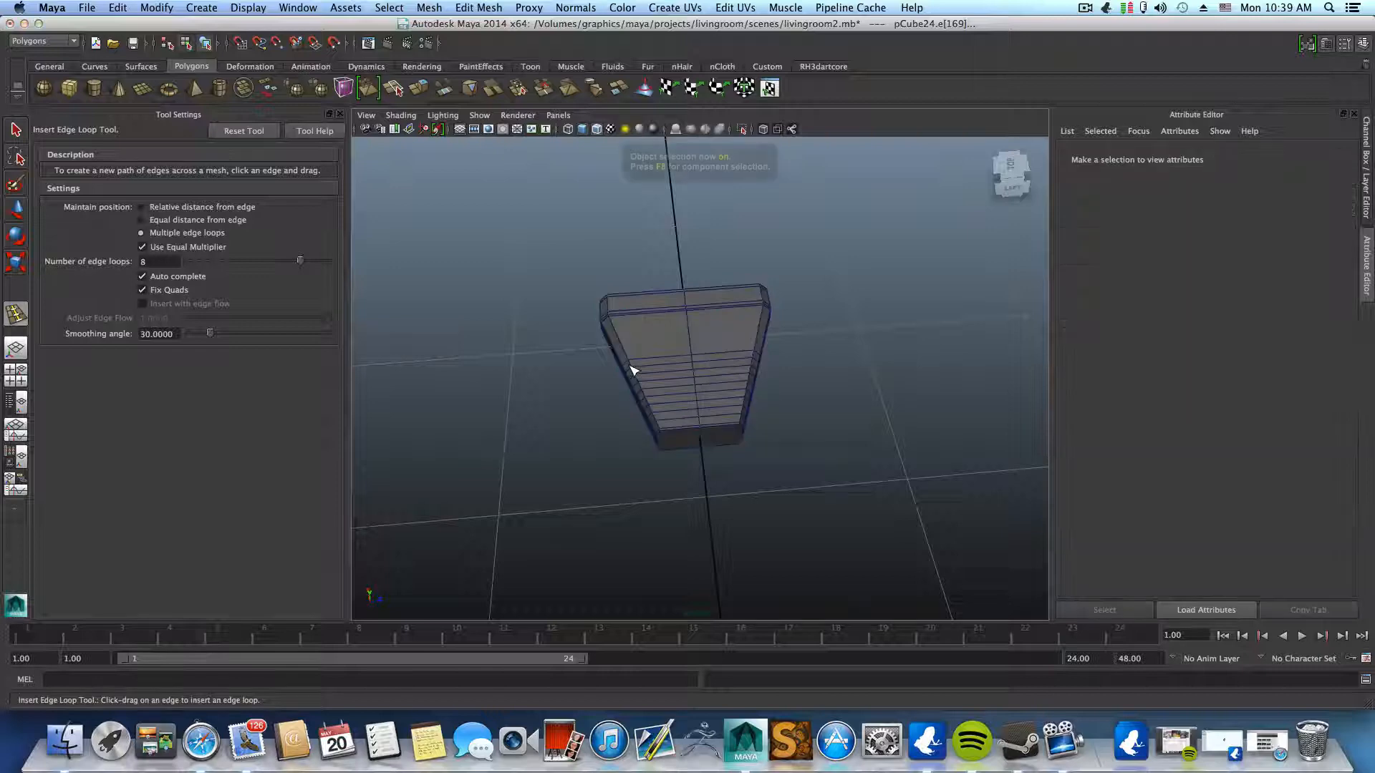
pyautogui.click(16, 130)
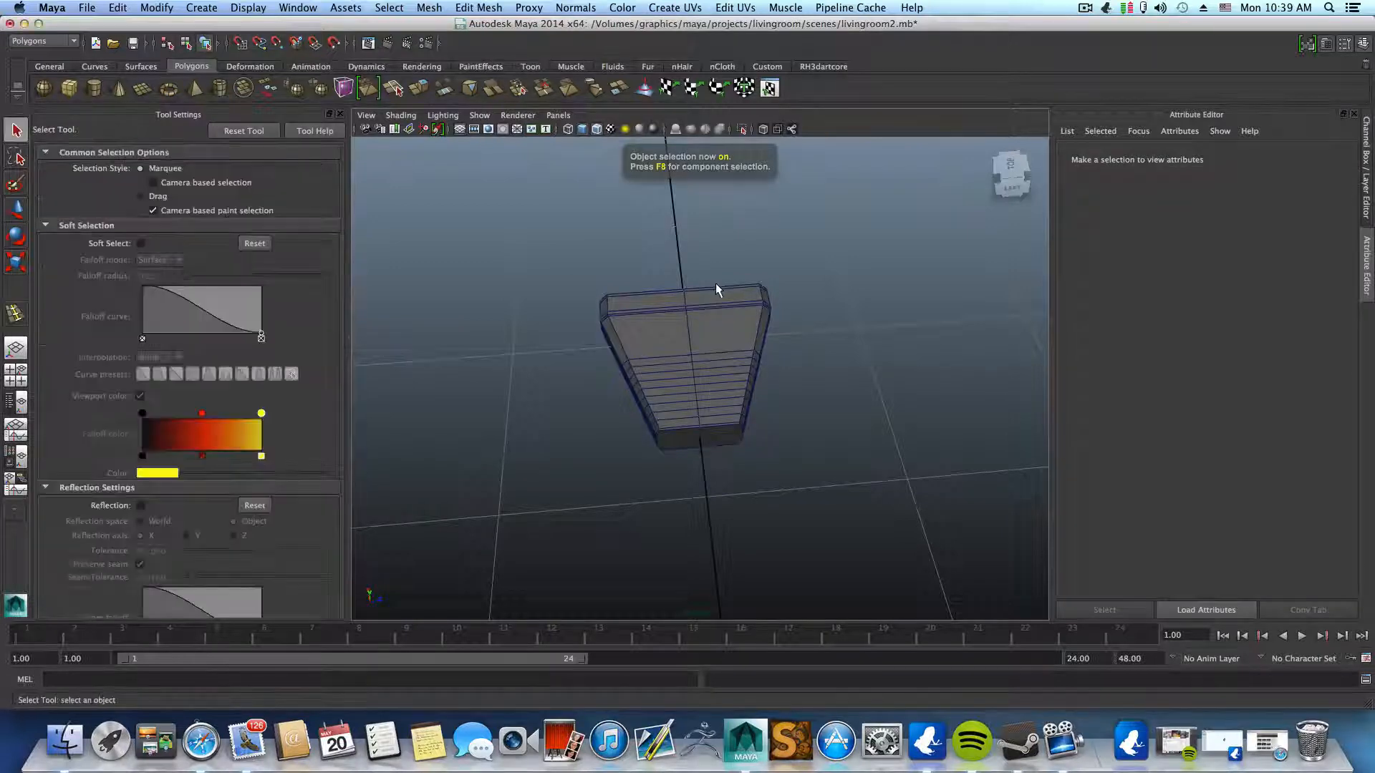
pyautogui.click(710, 328)
pyautogui.click(701, 362)
pyautogui.scroll(2, 702, 369)
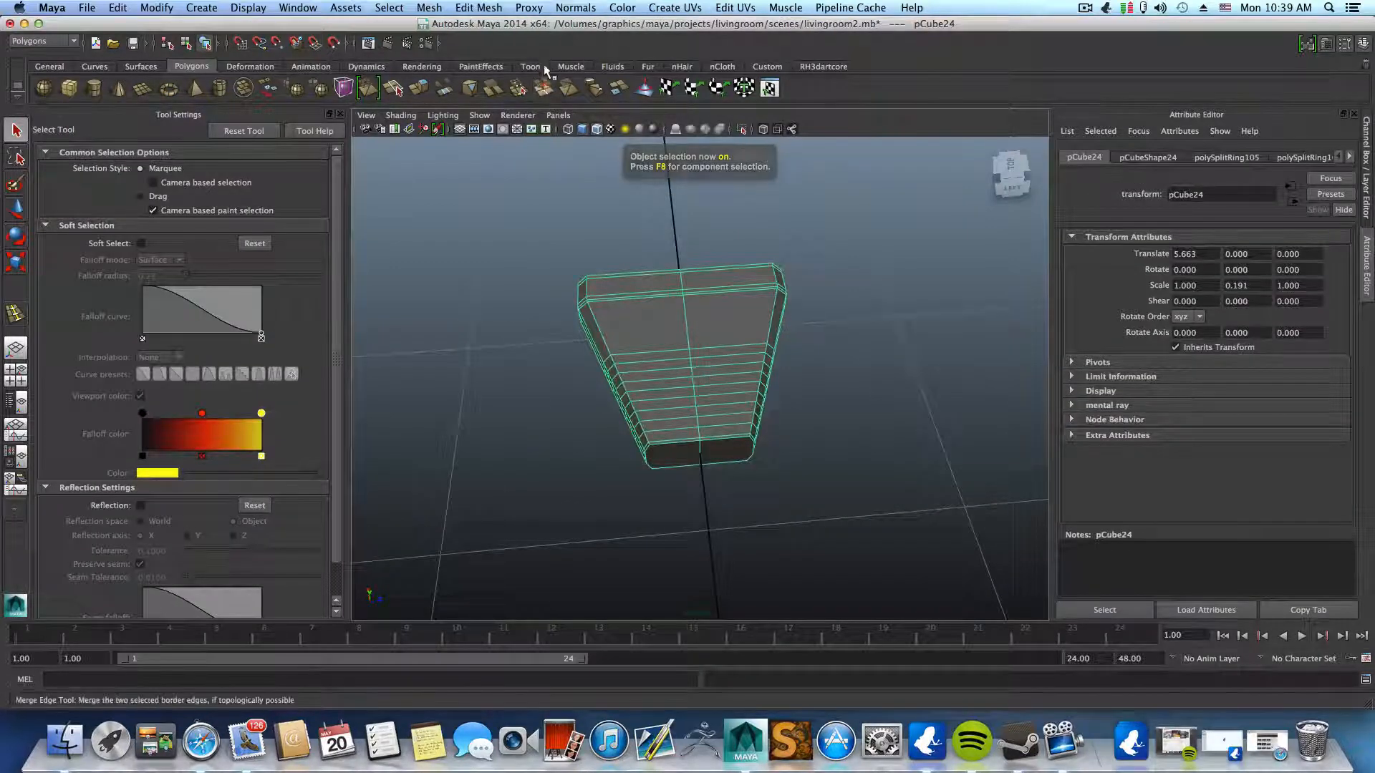
pyautogui.click(491, 8)
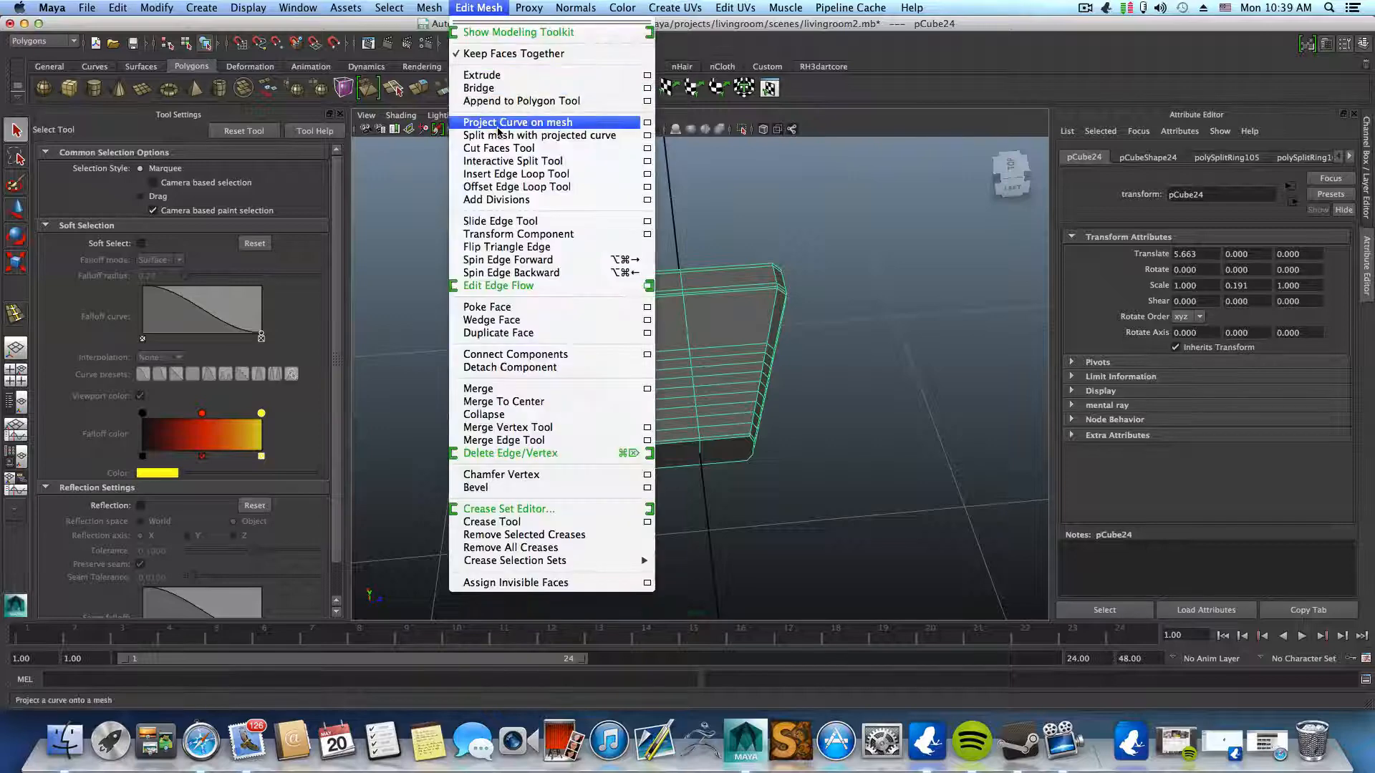
pyautogui.click(506, 188)
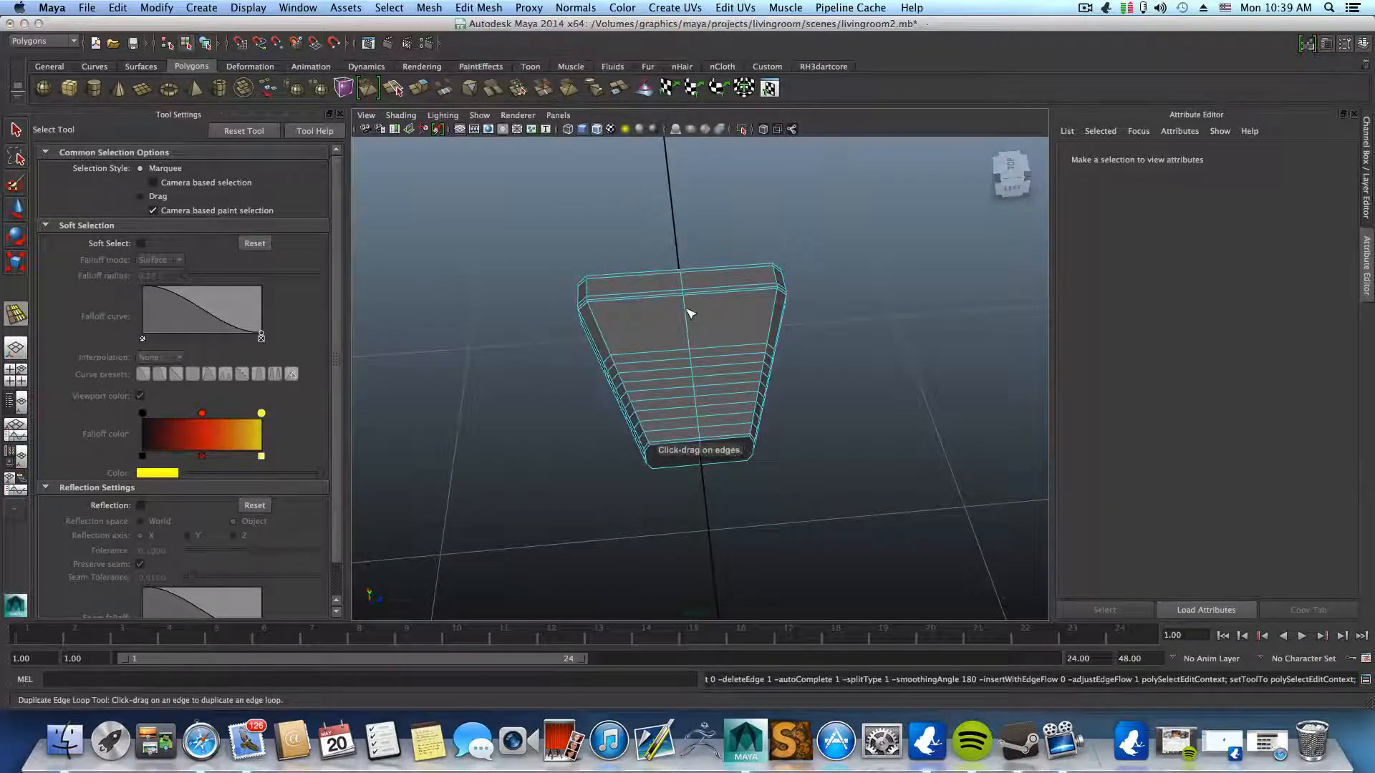
pyautogui.moveTo(689, 310); pyautogui.dragTo(777, 360)
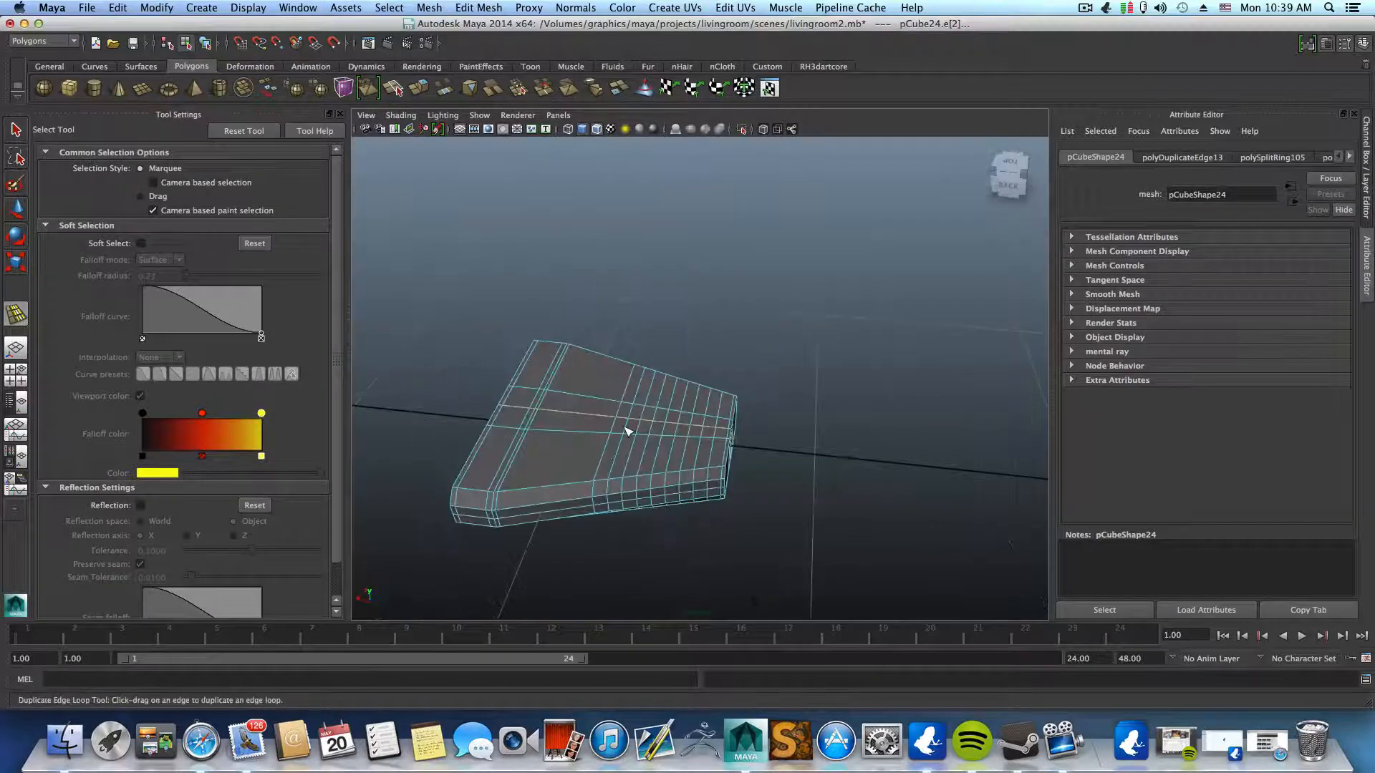
# - Select four alternating bands of faces wrapping around the slab's narrow half
pyautogui.moveTo(624, 427); pyautogui.dragTo(627, 461, button='right')
pyautogui.click(16, 130)
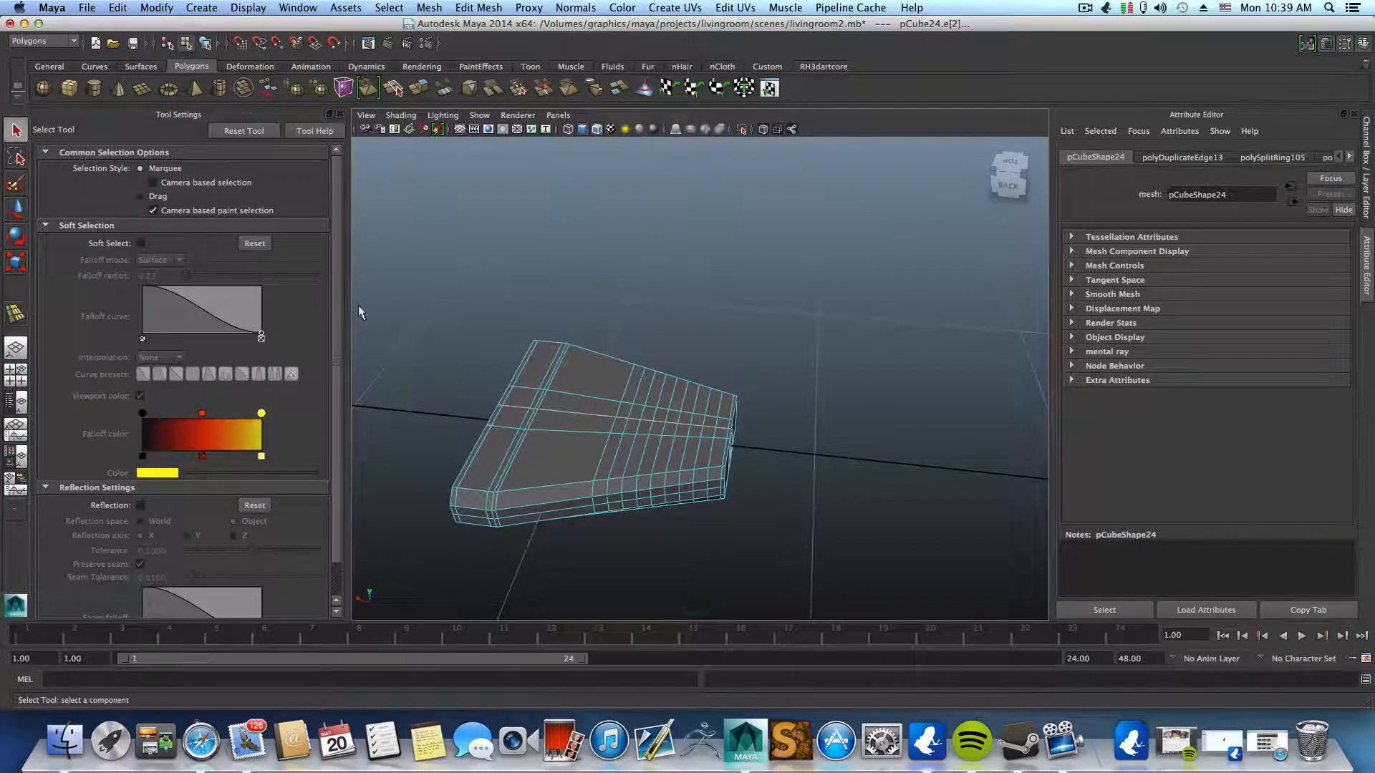
pyautogui.keyDown('alt'); pyautogui.moveTo(626, 488); pyautogui.dragTo(658, 487); pyautogui.keyUp('alt')
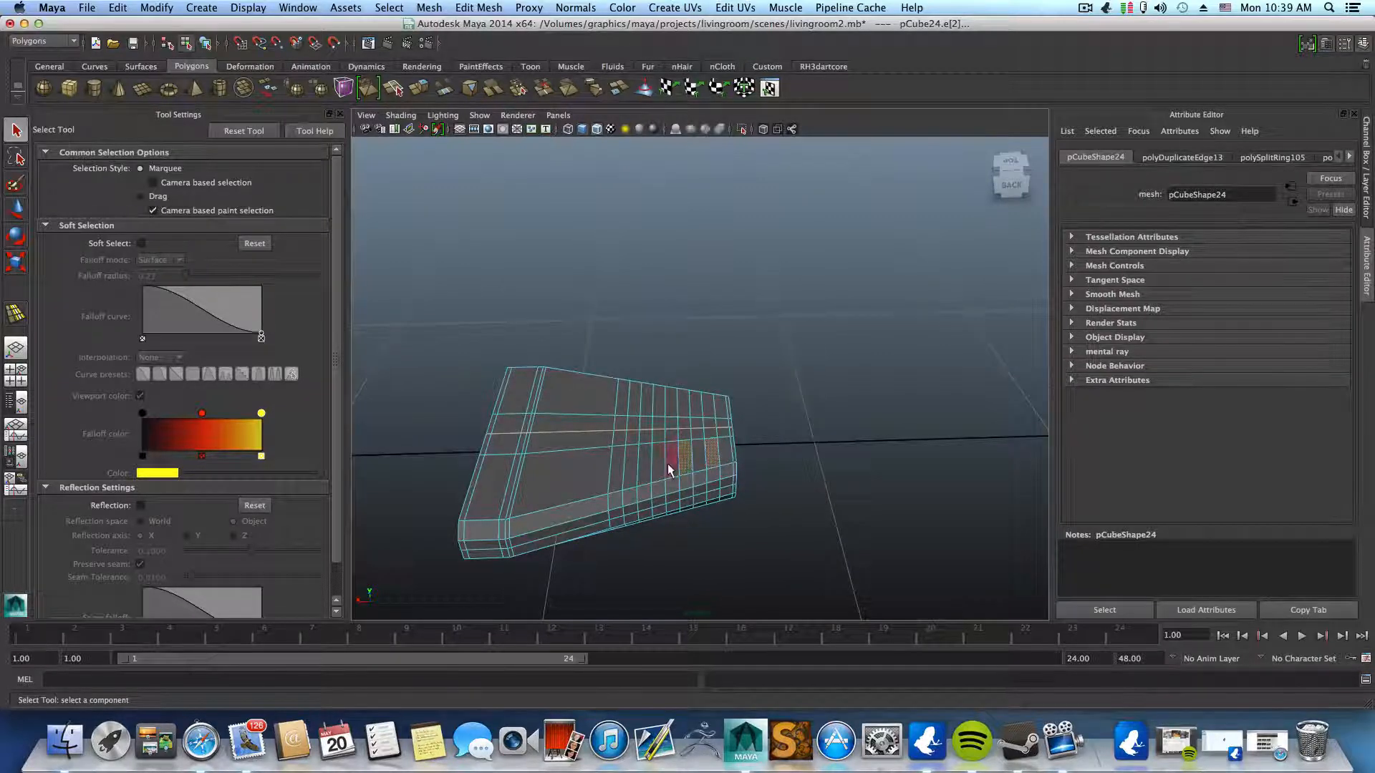
pyautogui.keyDown('shift'); pyautogui.click(634, 476); pyautogui.keyUp('shift')
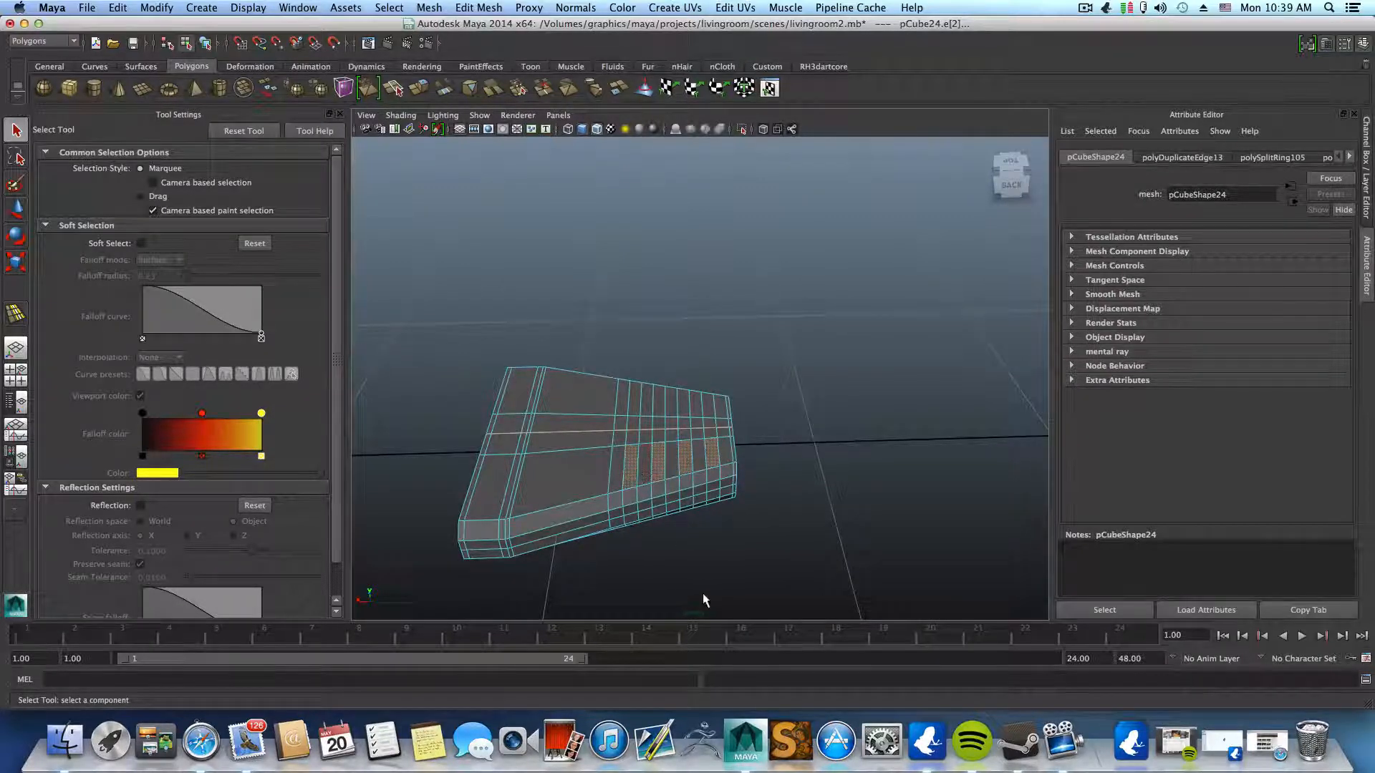
pyautogui.keyDown('shift'); pyautogui.doubleClick(631, 506); pyautogui.keyUp('shift')
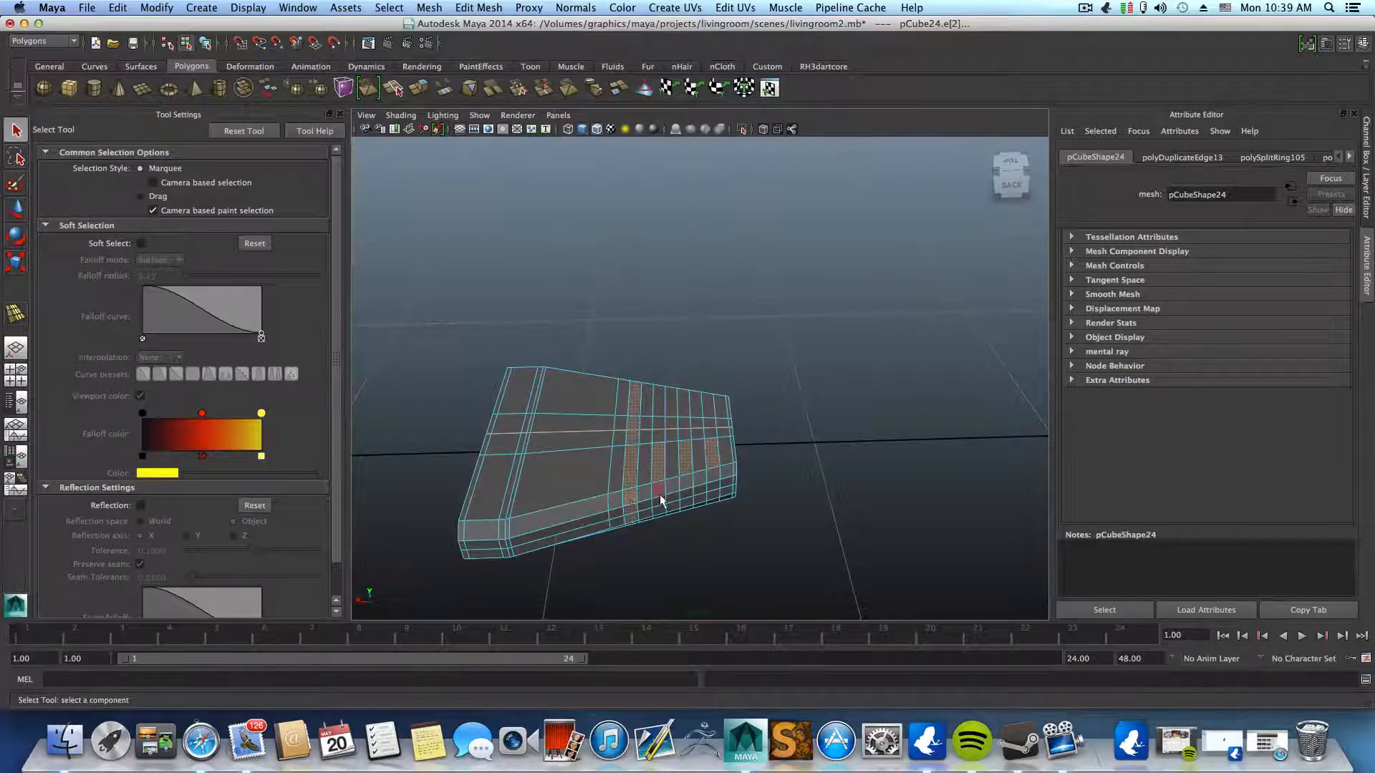
pyautogui.keyDown('shift'); pyautogui.doubleClick(660, 497); pyautogui.keyUp('shift')
pyautogui.keyDown('shift'); pyautogui.doubleClick(690, 487); pyautogui.keyUp('shift')
pyautogui.keyDown('shift'); pyautogui.doubleClick(714, 484); pyautogui.keyUp('shift')
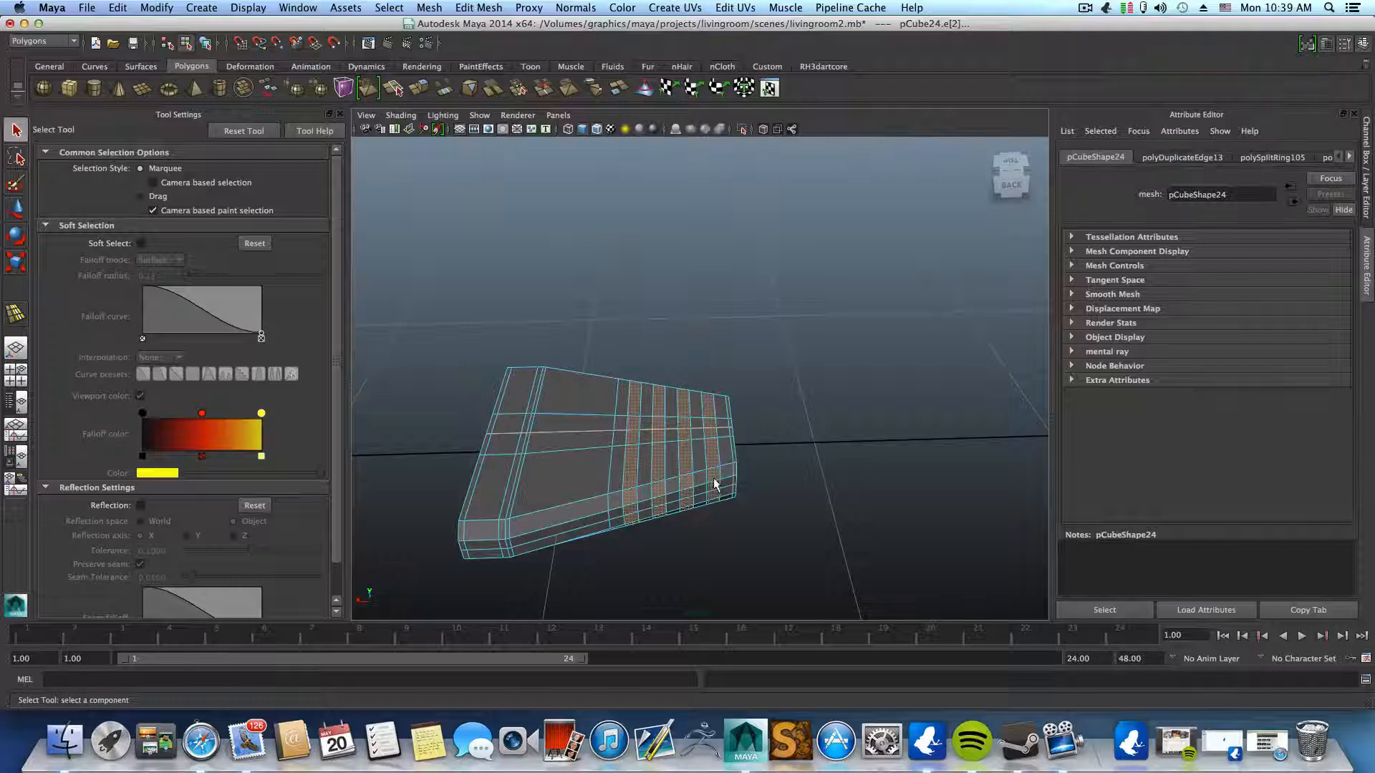
# - Deselect the faces in the lengthwise centre strips so only the outer parts of the four bands remain selected
pyautogui.keyDown('alt'); pyautogui.moveTo(721, 506); pyautogui.dragTo(577, 593); pyautogui.keyUp('alt')
pyautogui.keyDown('alt'); pyautogui.moveTo(577, 592); pyautogui.dragTo(678, 579, button='middle'); pyautogui.keyUp('alt')
pyautogui.keyDown('alt'); pyautogui.moveTo(678, 580); pyautogui.dragTo(728, 559, button='right'); pyautogui.keyUp('alt')
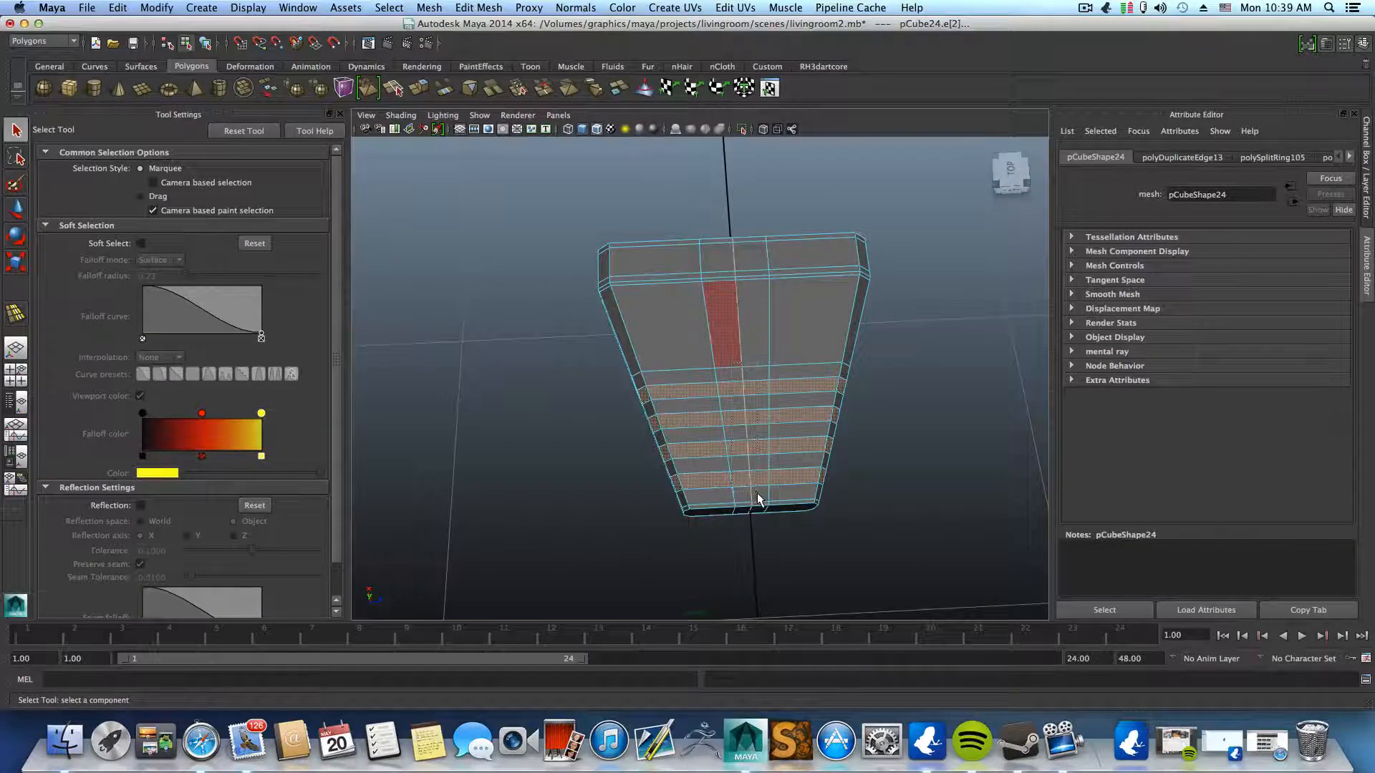
pyautogui.keyDown('ctrl'); pyautogui.moveTo(757, 493); pyautogui.dragTo(712, 375); pyautogui.keyUp('ctrl')
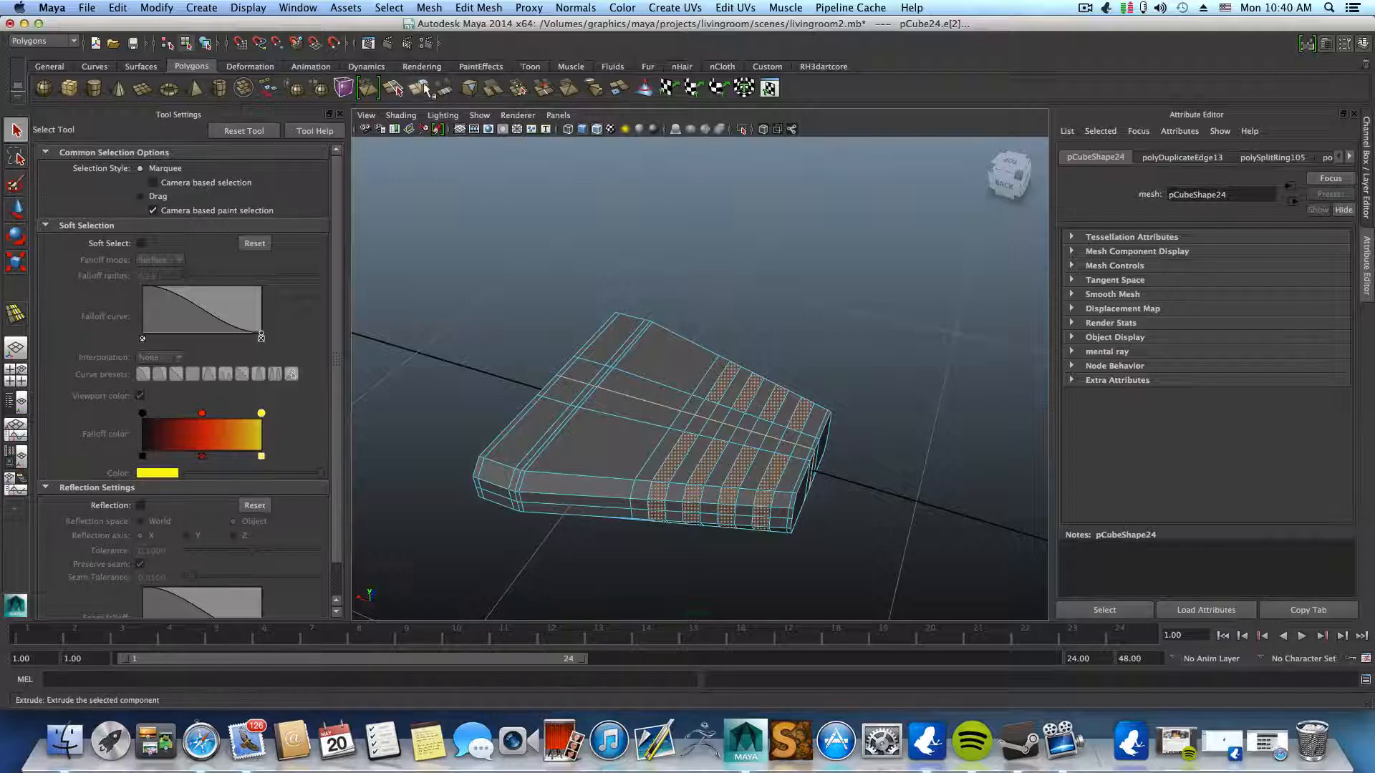
# - Extrude the selected bands and scale them uniformly inward to form grooves, then return to object selection
pyautogui.hotkey('ctrl', 'e')
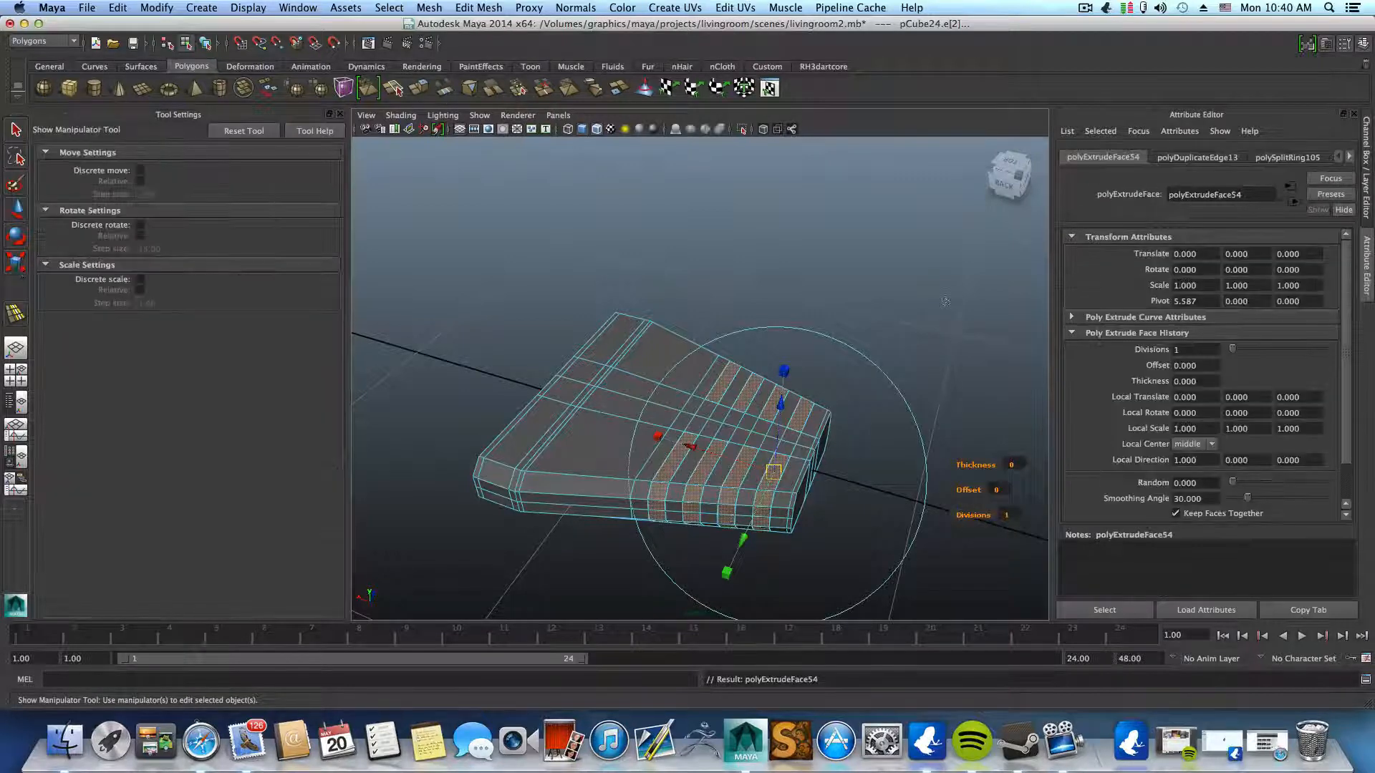
pyautogui.click(16, 265)
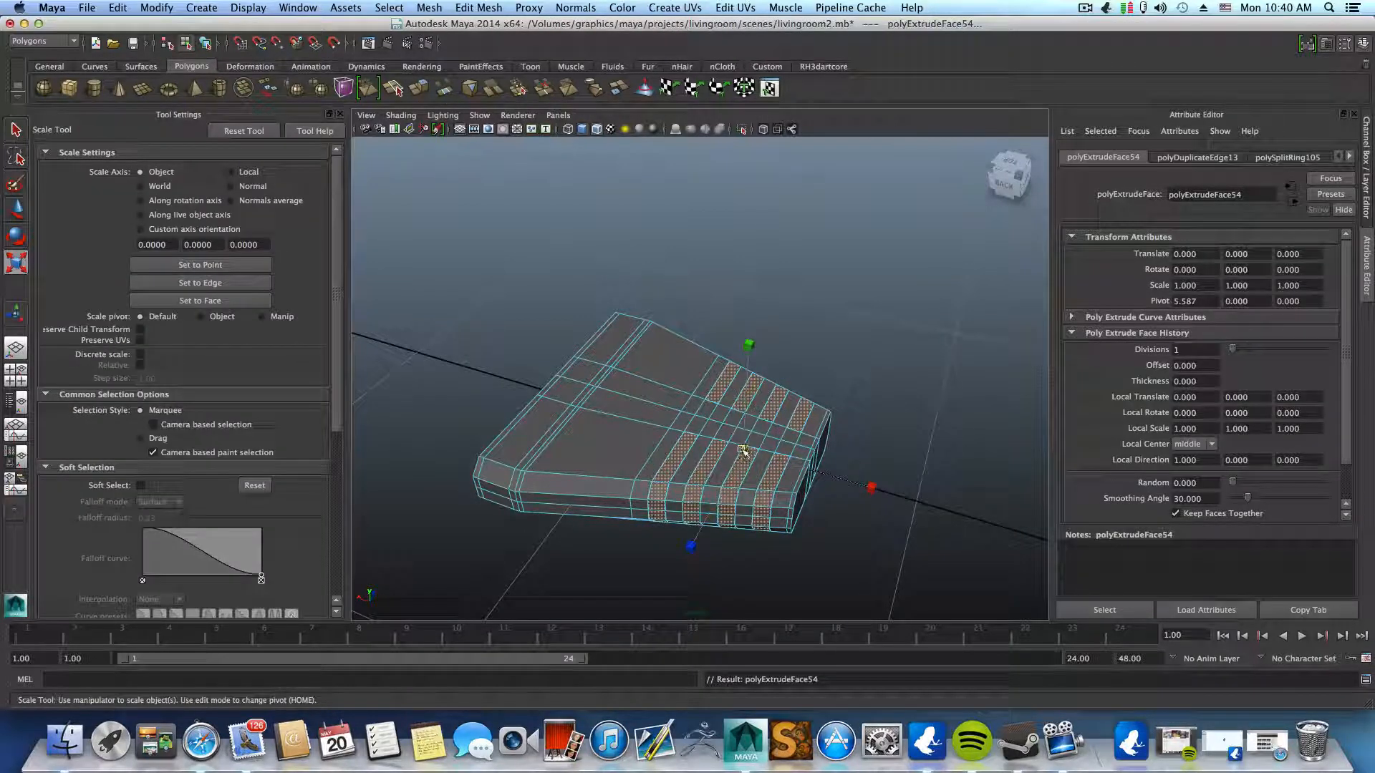
pyautogui.moveTo(743, 452); pyautogui.dragTo(780, 436)
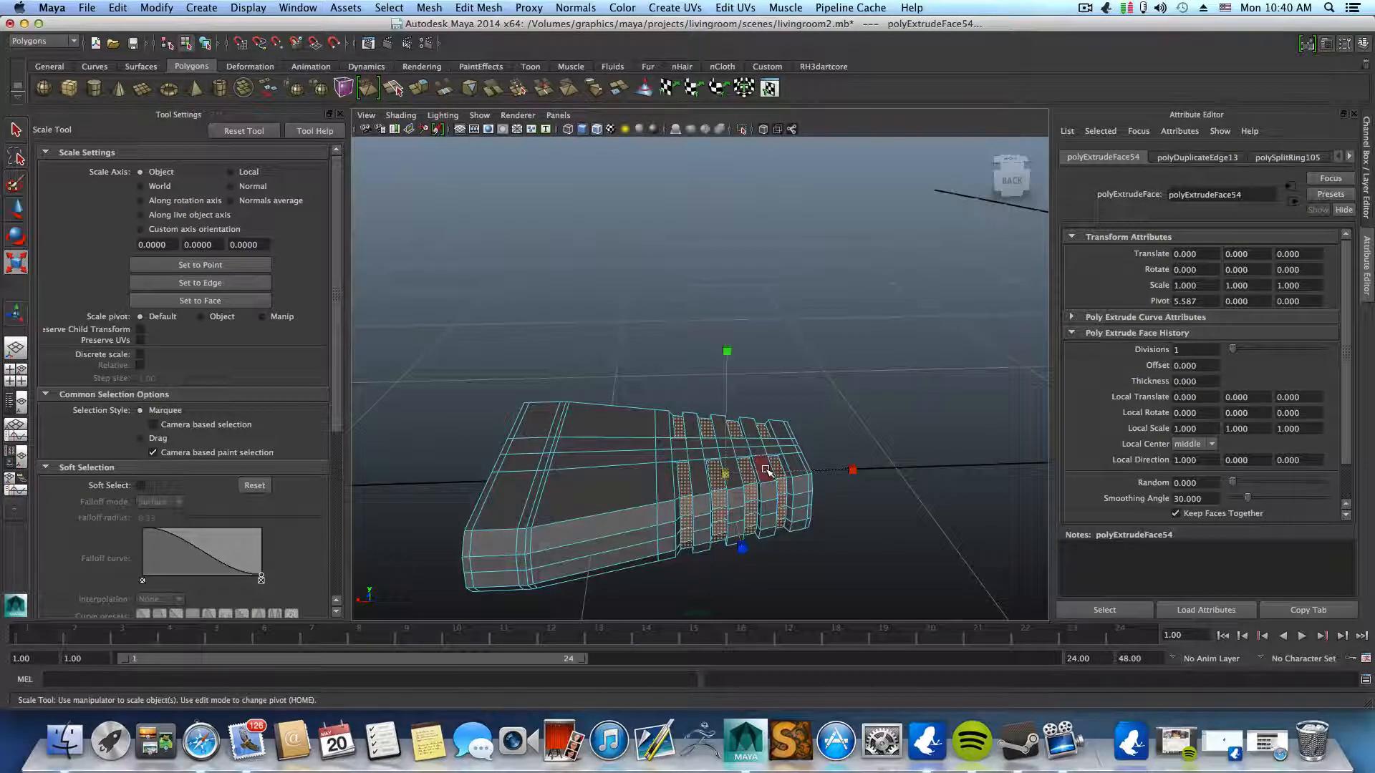
pyautogui.moveTo(728, 474); pyautogui.dragTo(724, 474)
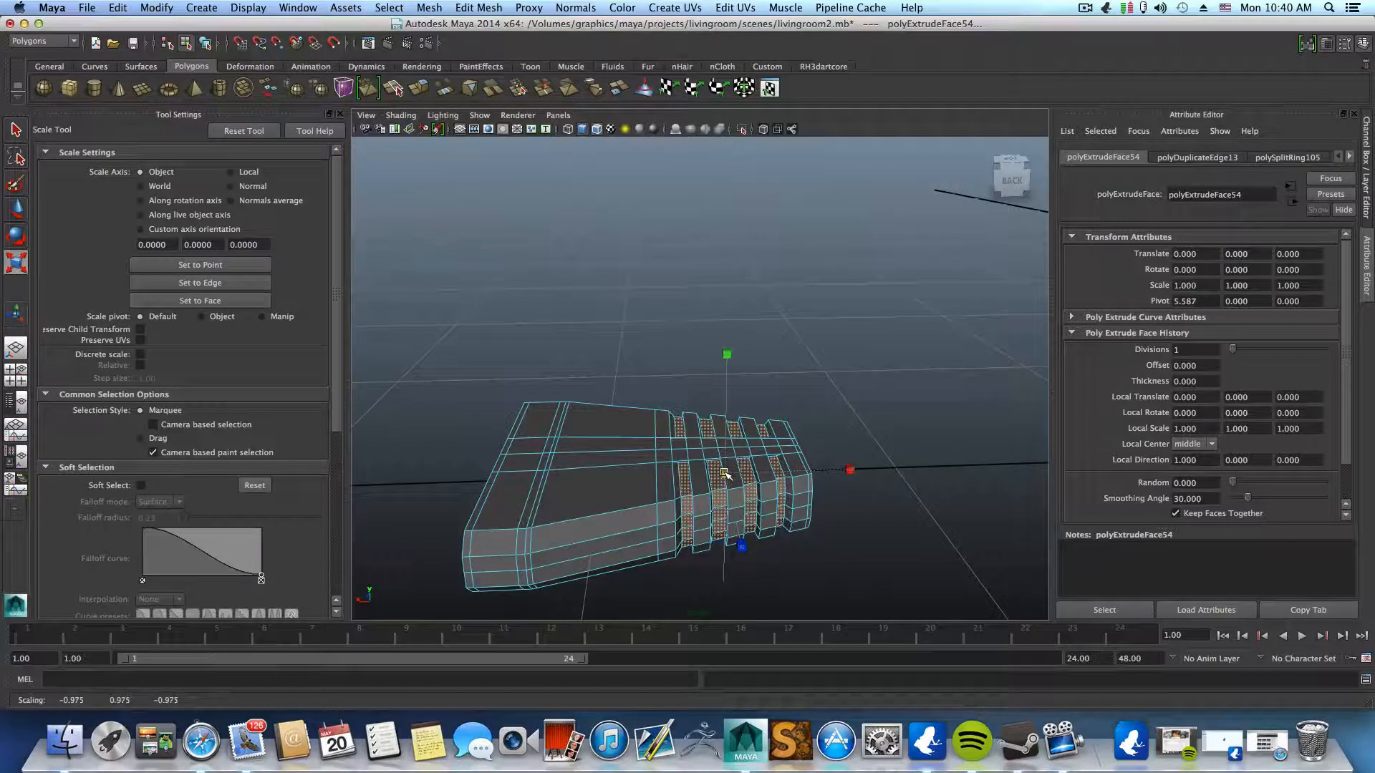
pyautogui.press('F8')
# - Insert supporting edge loops close to the edges of the end rib and its neighbouring grooves on the slab's back side
pyautogui.scroll(3, 743, 494)
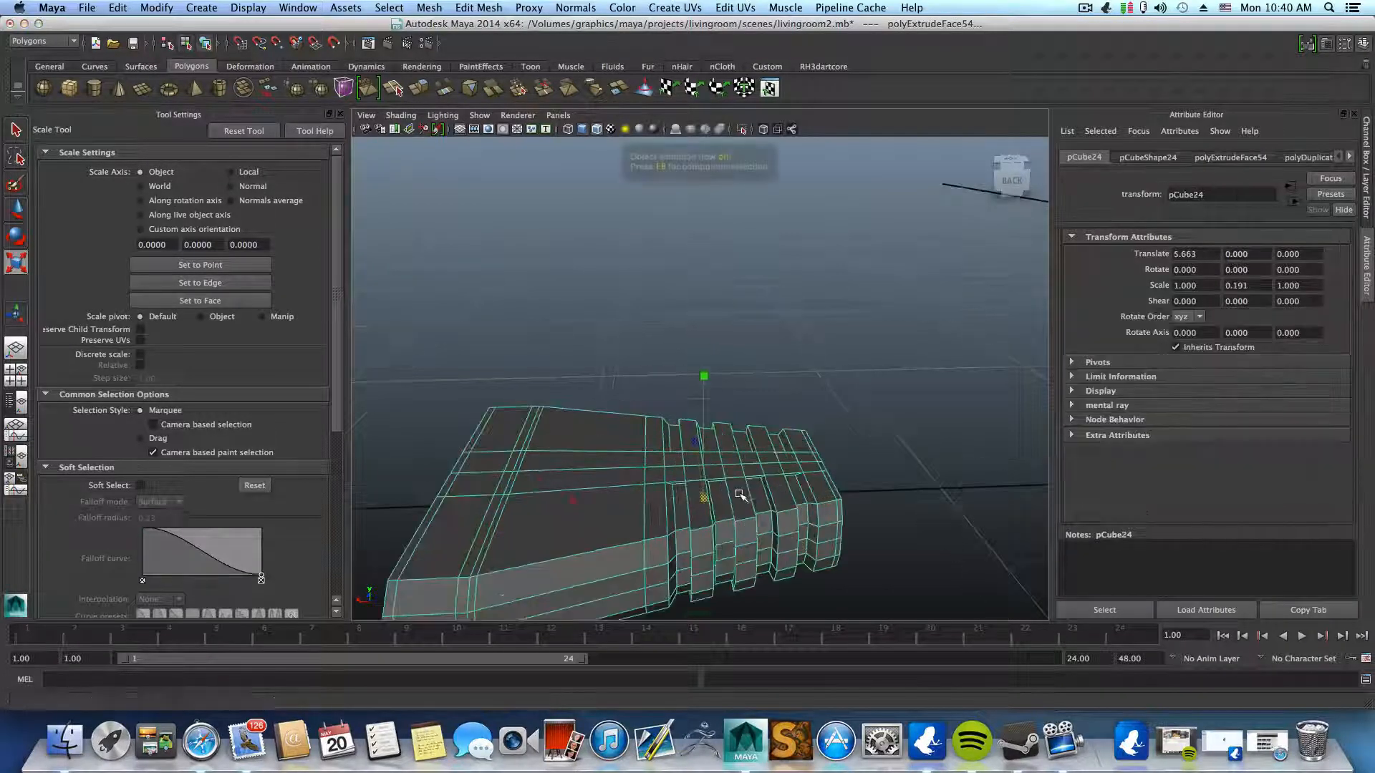
pyautogui.keyDown('alt'); pyautogui.moveTo(745, 497); pyautogui.dragTo(664, 456, button='middle'); pyautogui.keyUp('alt')
pyautogui.keyDown('alt'); pyautogui.moveTo(711, 468); pyautogui.dragTo(705, 469); pyautogui.keyUp('alt')
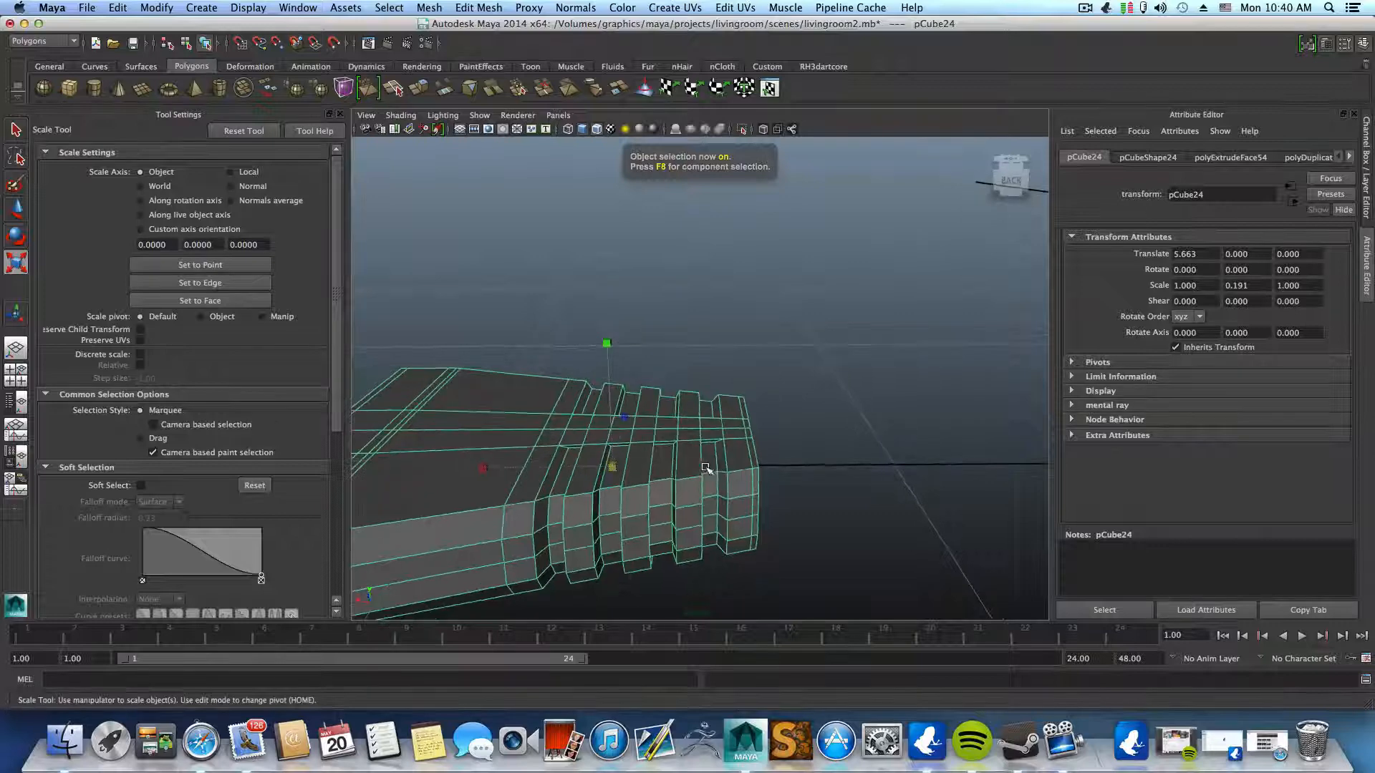
pyautogui.keyDown('shift'); pyautogui.moveTo(728, 474); pyautogui.dragTo(734, 473, button='right'); pyautogui.keyUp('shift')
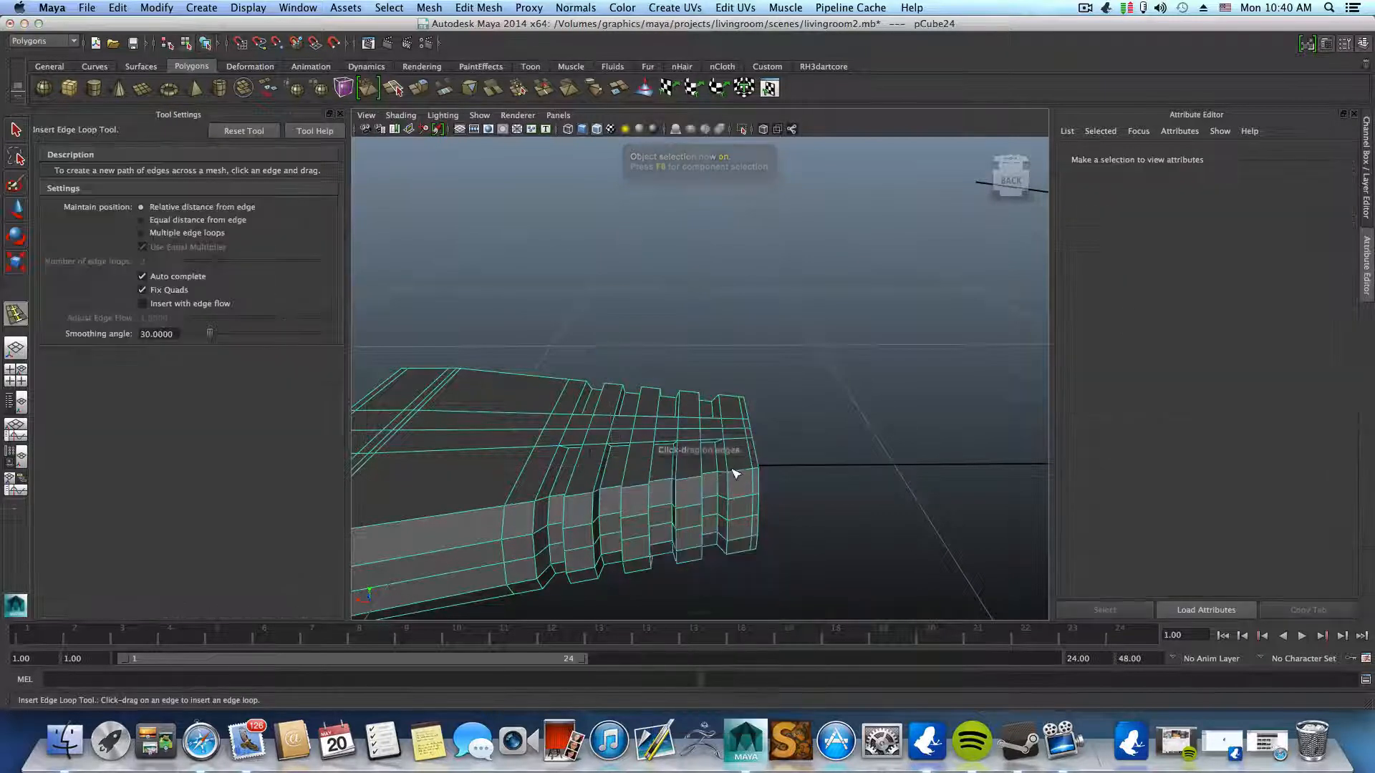
pyautogui.click(733, 473)
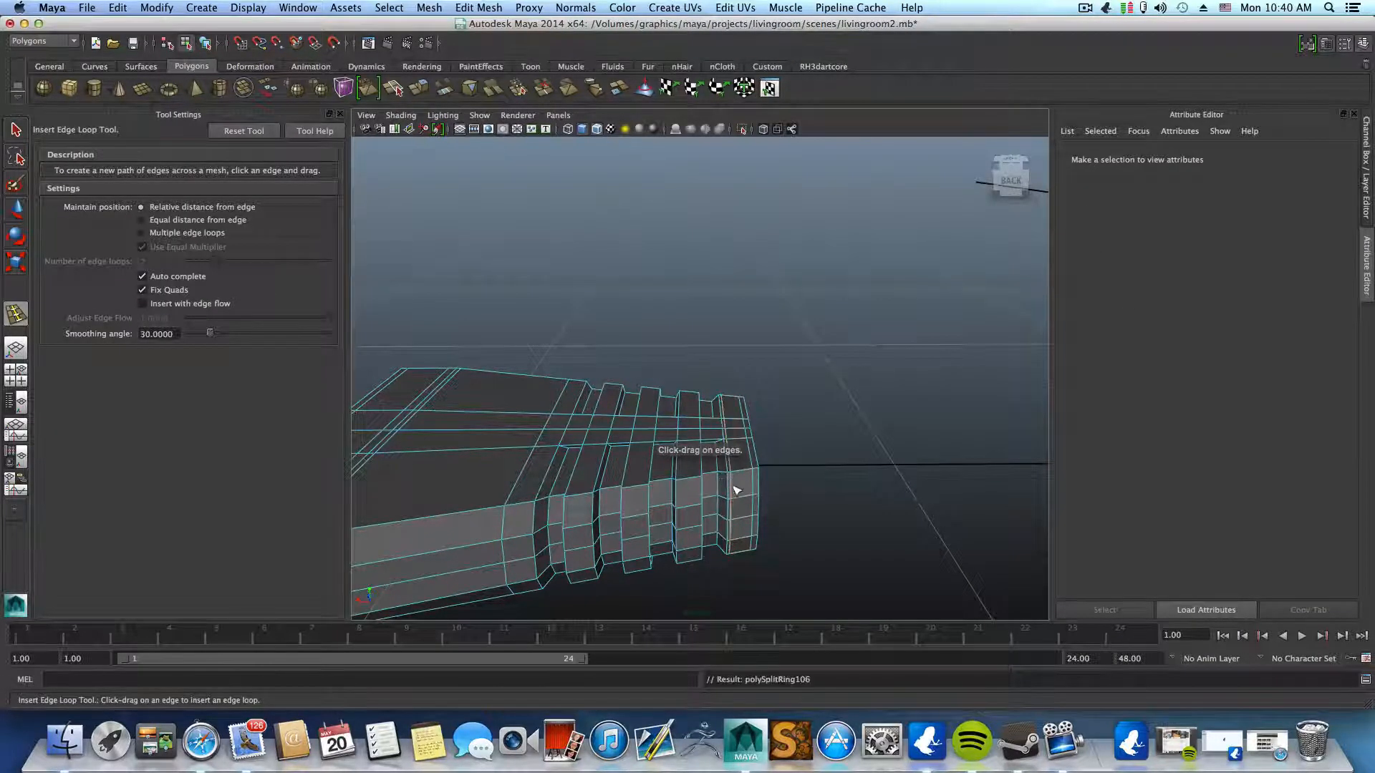
pyautogui.keyDown('alt'); pyautogui.moveTo(746, 492); pyautogui.dragTo(752, 491); pyautogui.keyUp('alt')
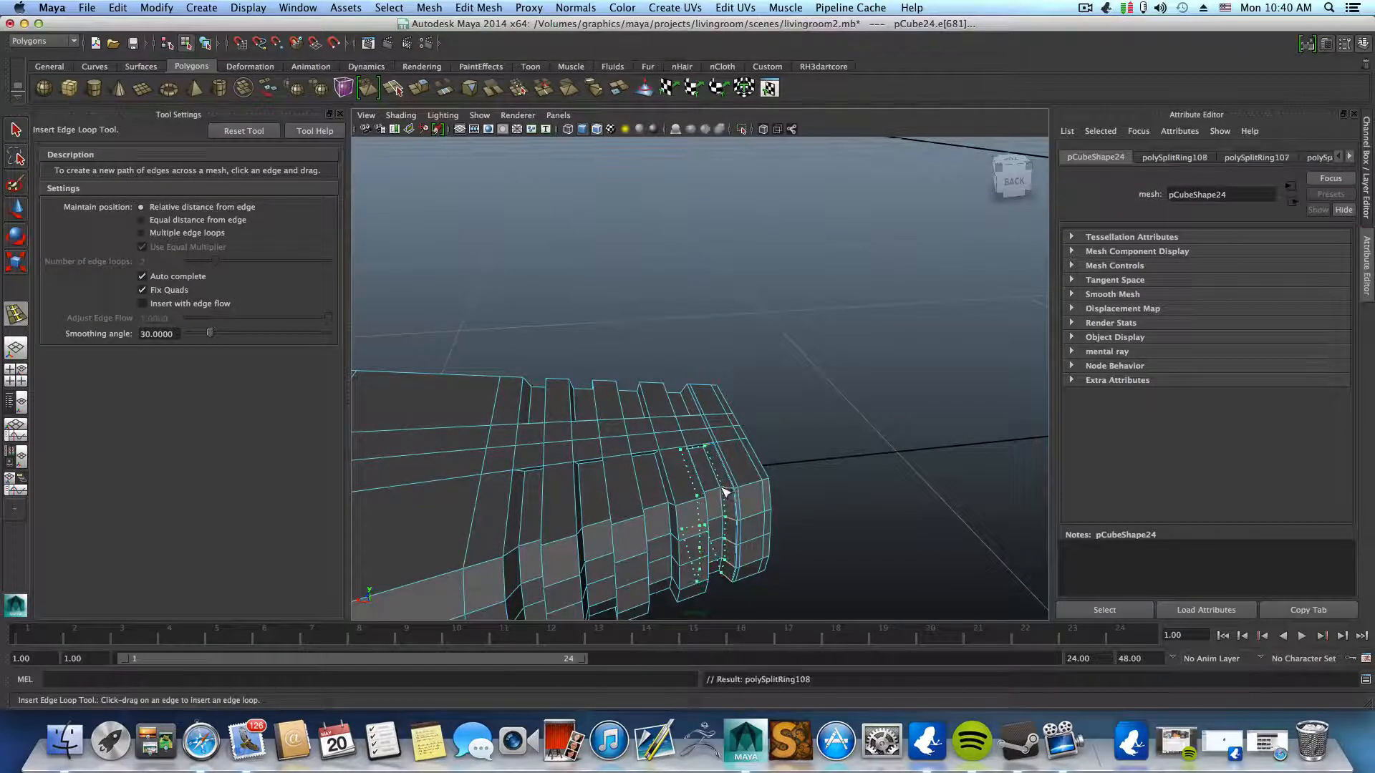
pyautogui.click(719, 494)
pyautogui.keyDown('alt'); pyautogui.moveTo(716, 494); pyautogui.dragTo(684, 511); pyautogui.keyUp('alt')
pyautogui.click(678, 504)
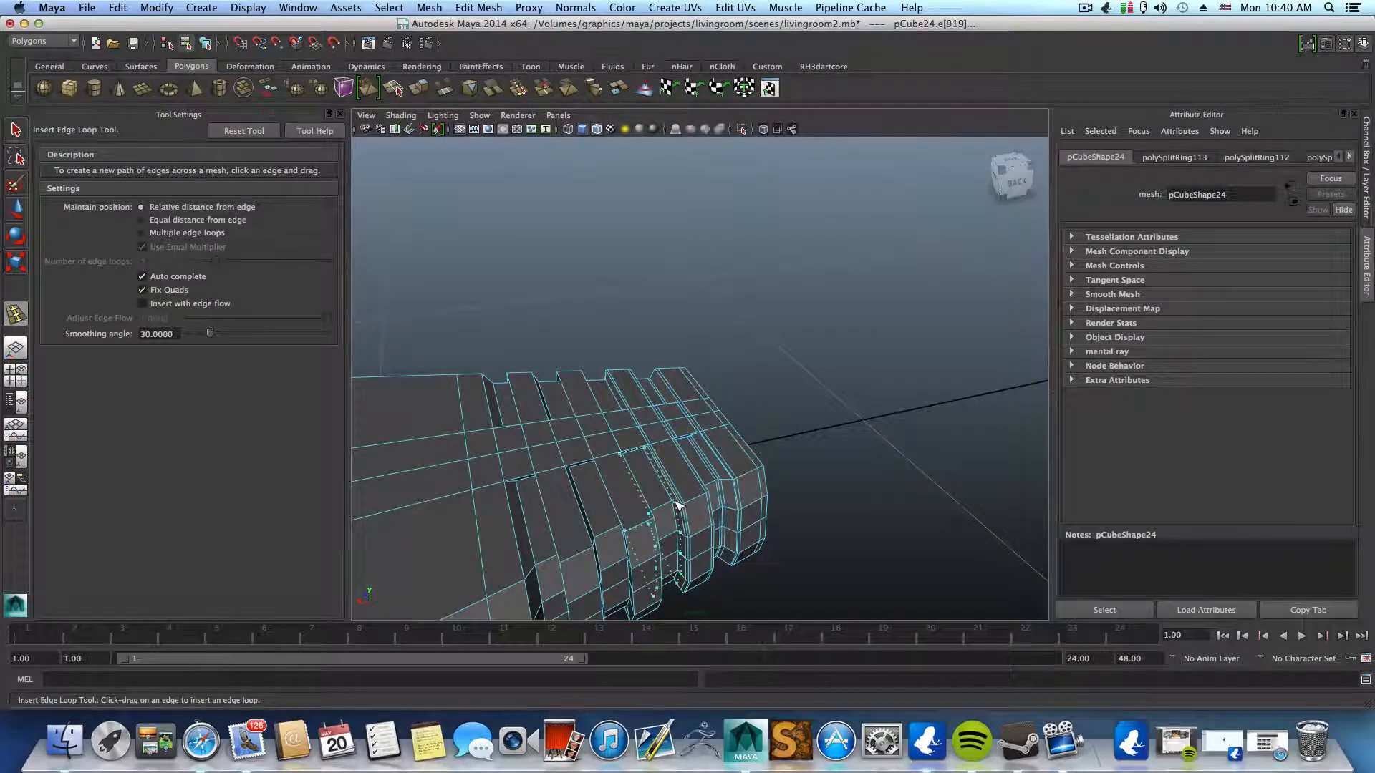
# - Add tight edge loops along the remaining rib and groove edges on the back side, up to the slab's smooth body
pyautogui.moveTo(677, 505); pyautogui.dragTo(673, 460)
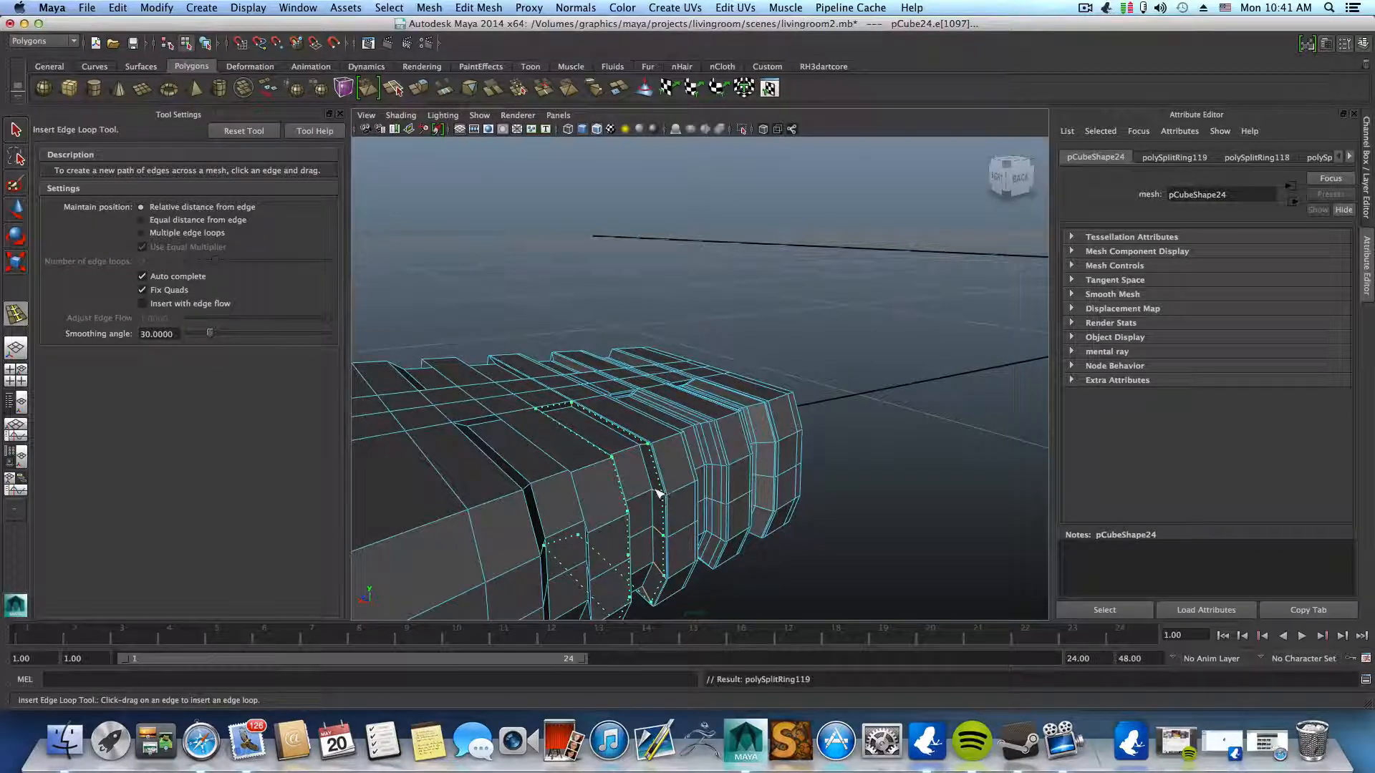
pyautogui.moveTo(656, 494); pyautogui.dragTo(590, 484)
pyautogui.keyDown('alt'); pyautogui.moveTo(590, 479); pyautogui.dragTo(663, 474, button='middle'); pyautogui.keyUp('alt')
pyautogui.keyDown('alt'); pyautogui.moveTo(664, 473); pyautogui.dragTo(552, 462); pyautogui.keyUp('alt')
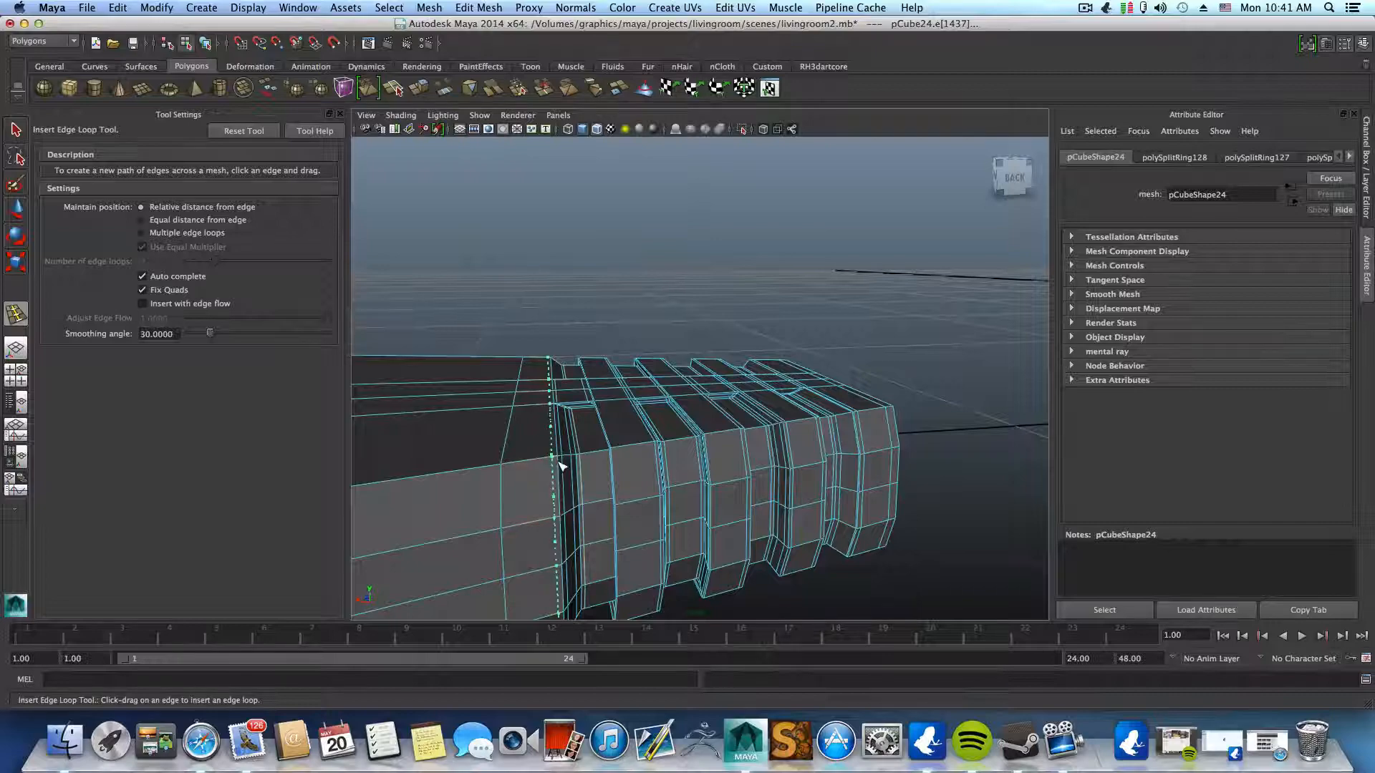
pyautogui.click(562, 466)
pyautogui.keyDown('alt'); pyautogui.moveTo(729, 404); pyautogui.dragTo(761, 408); pyautogui.keyUp('alt')
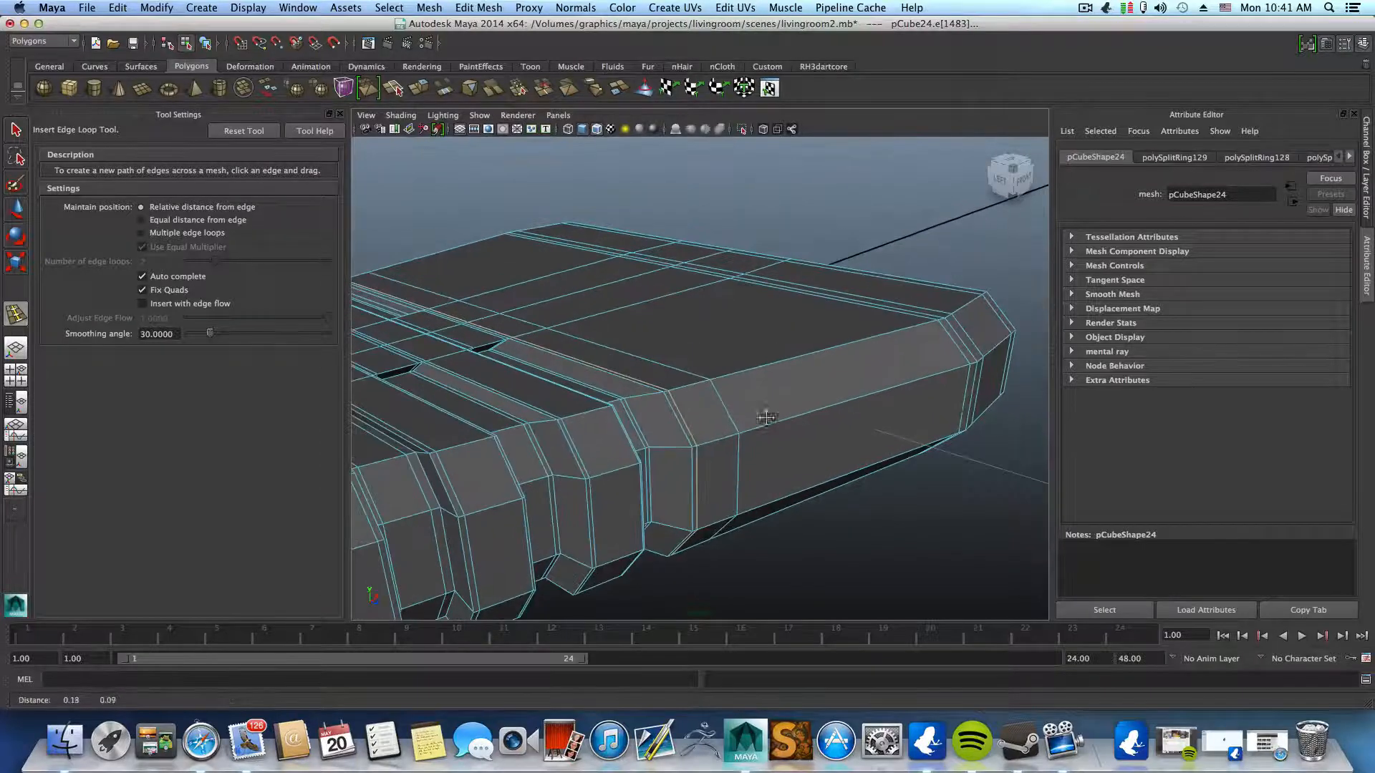
# - Insert matching supporting edge loops along the rib and groove edges on the slab's front side and return to object selection
pyautogui.moveTo(682, 449); pyautogui.dragTo(636, 434)
pyautogui.moveTo(630, 434); pyautogui.dragTo(619, 428)
pyautogui.keyDown('alt'); pyautogui.moveTo(520, 461); pyautogui.dragTo(583, 448); pyautogui.keyUp('alt')
pyautogui.moveTo(666, 426); pyautogui.dragTo(633, 427)
pyautogui.scroll(-5, 649, 423)
pyautogui.press('F8')
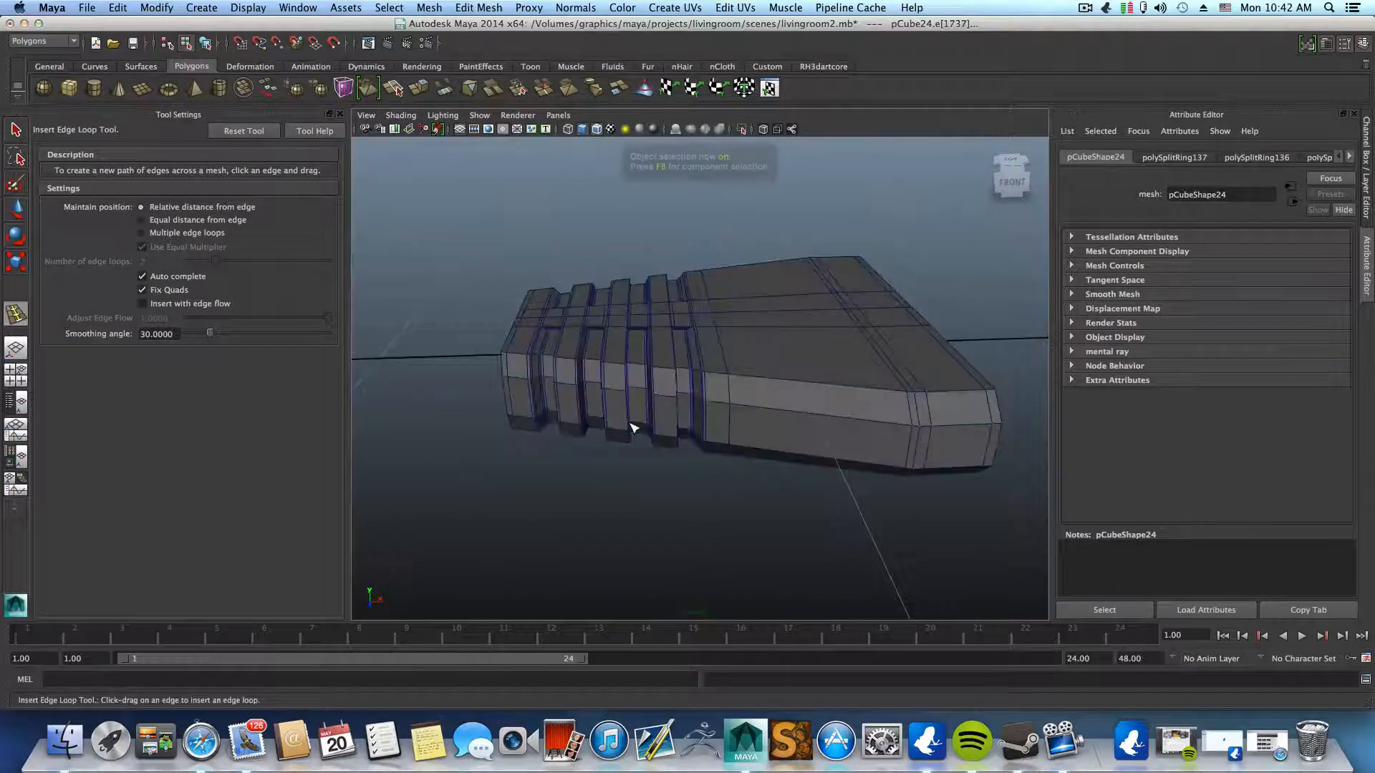
# - Display the slab in smooth preview and deselect it to examine its ribs, body and both end faces
pyautogui.click(16, 130)
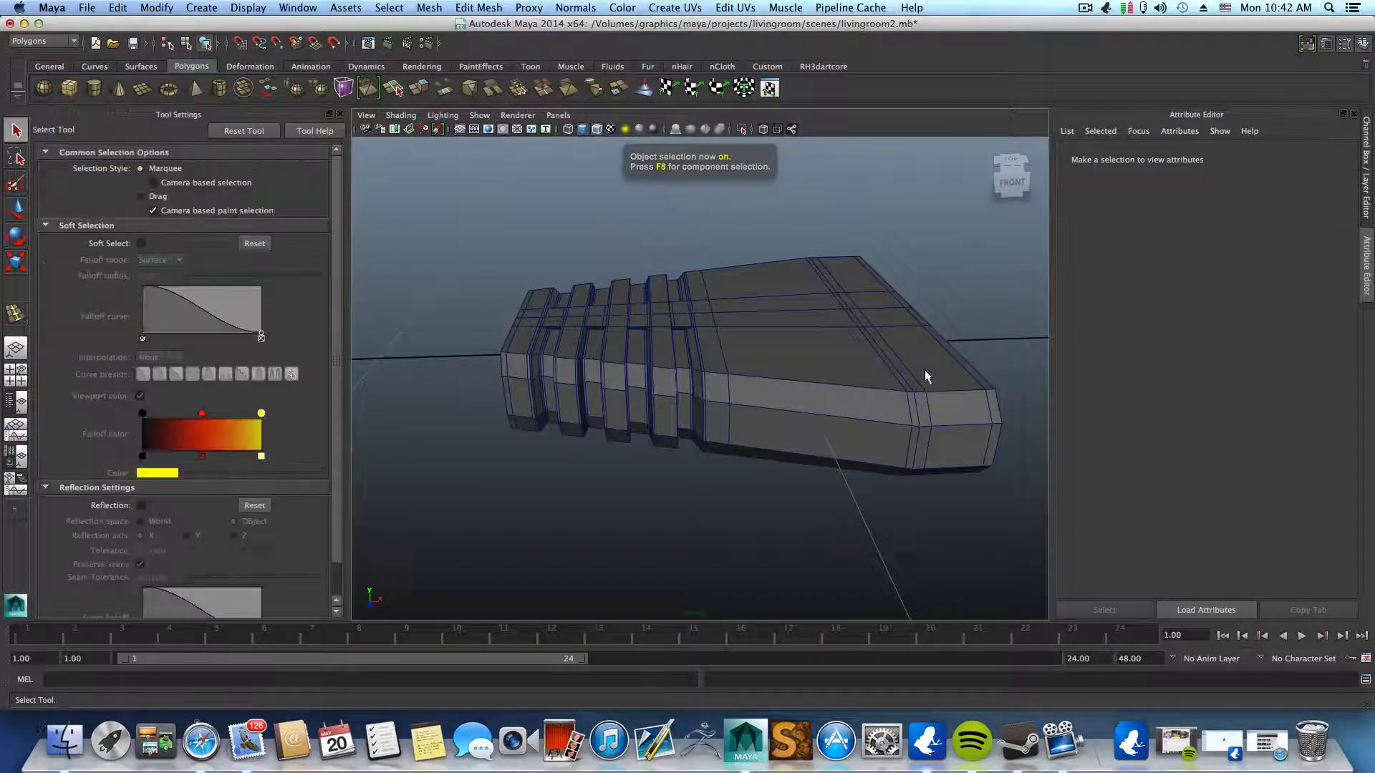
pyautogui.click(875, 390)
pyautogui.keyDown('alt'); pyautogui.moveTo(875, 390); pyautogui.dragTo(894, 445); pyautogui.keyUp('alt')
pyautogui.press('3')
pyautogui.keyDown('alt'); pyautogui.moveTo(810, 460); pyautogui.dragTo(921, 444); pyautogui.keyUp('alt')
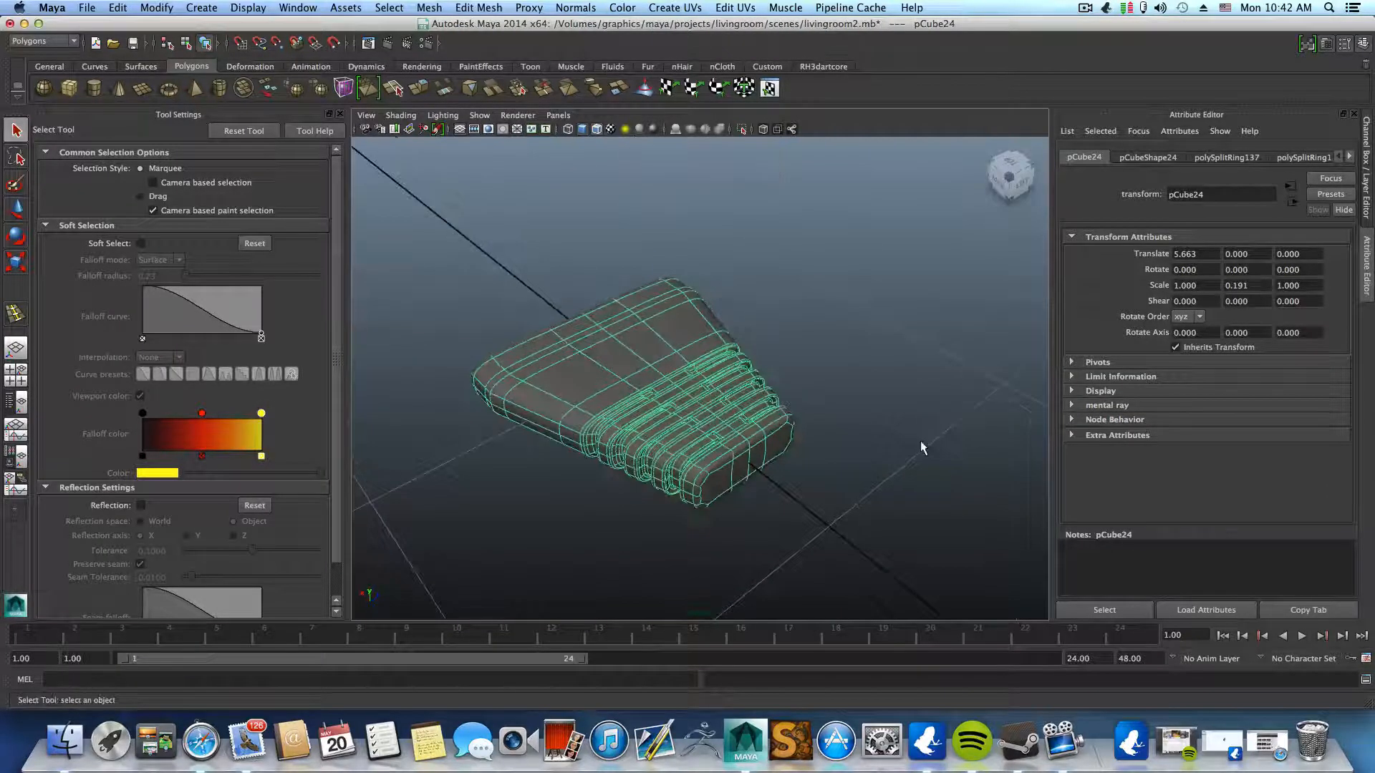
pyautogui.click(921, 444)
pyautogui.keyDown('alt'); pyautogui.moveTo(826, 449); pyautogui.dragTo(888, 491); pyautogui.keyUp('alt')
pyautogui.keyDown('alt'); pyautogui.moveTo(731, 437); pyautogui.dragTo(800, 421); pyautogui.keyUp('alt')
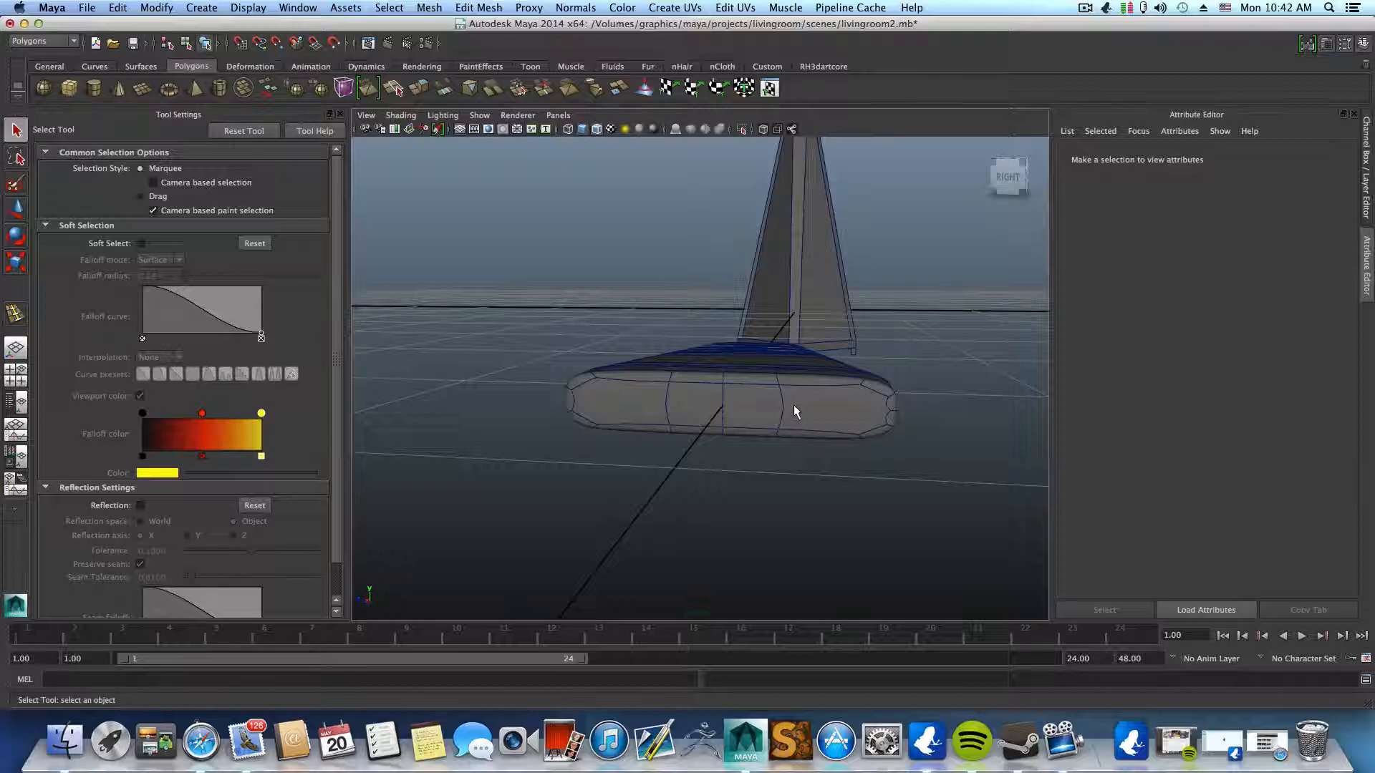
# - Split the slab's narrow ribbed end face with a horizontal cut joining the upper bevel corners on both sides
pyautogui.click(794, 406)
pyautogui.keyDown('alt'); pyautogui.moveTo(794, 406); pyautogui.dragTo(705, 410); pyautogui.keyUp('alt')
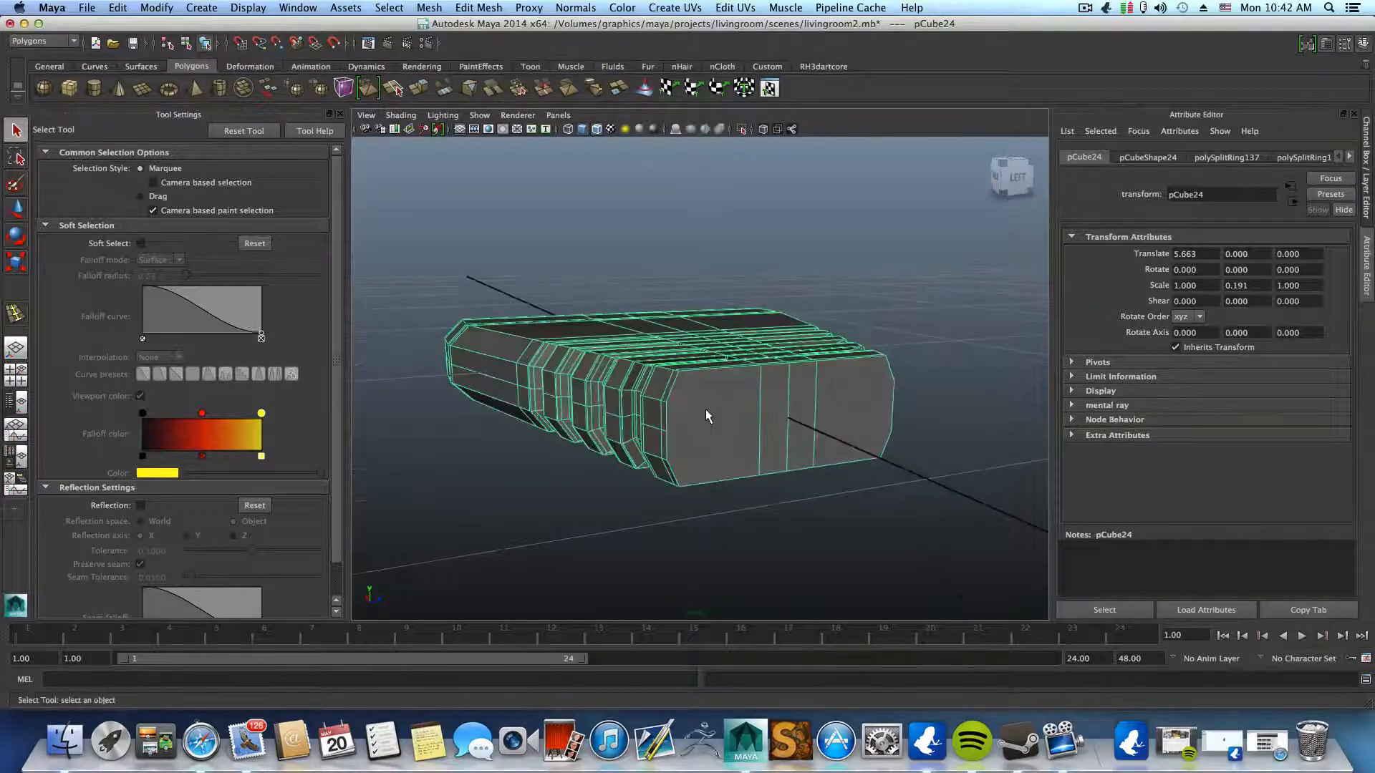
pyautogui.keyDown('shift'); pyautogui.rightClick(672, 413); pyautogui.keyUp('shift')
pyautogui.click(757, 414)
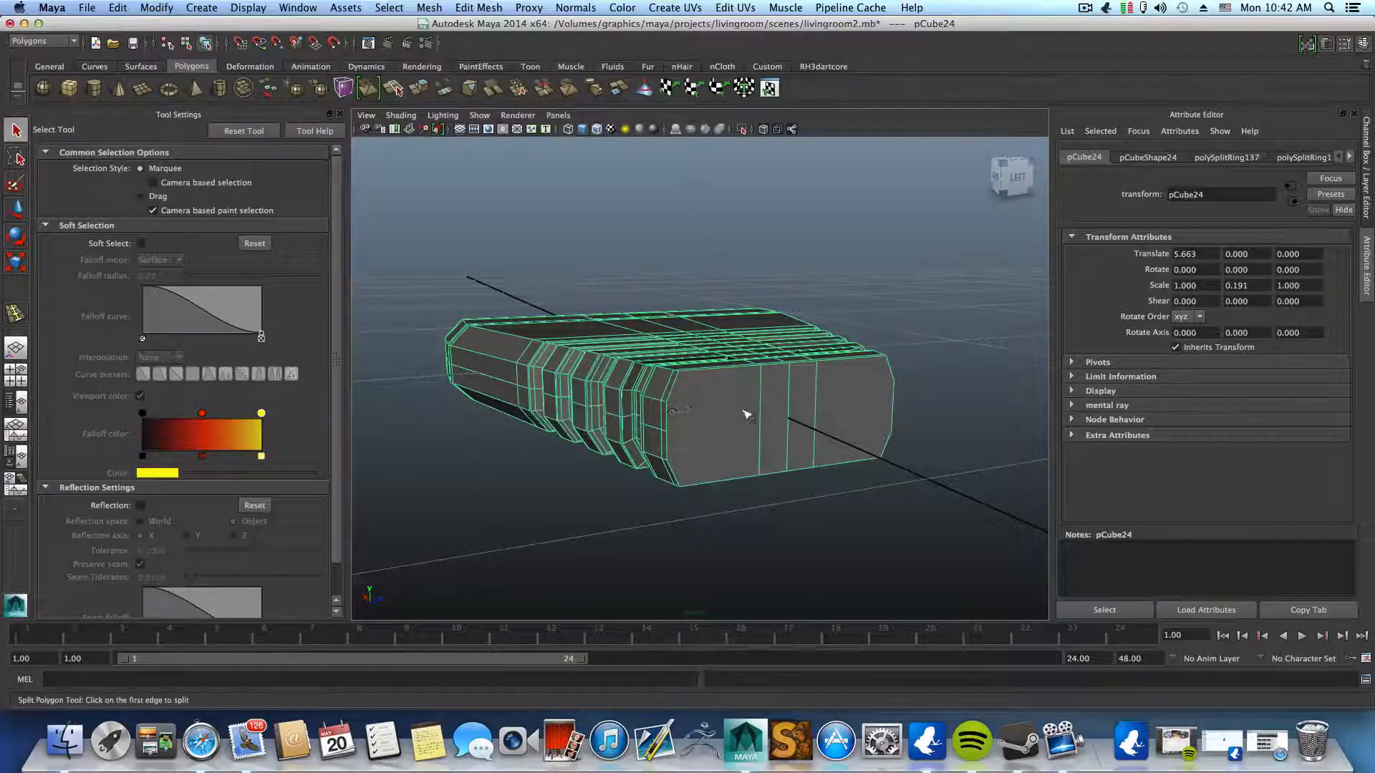
pyautogui.keyDown('alt'); pyautogui.moveTo(690, 418); pyautogui.dragTo(779, 376); pyautogui.keyUp('alt')
pyautogui.keyDown('alt'); pyautogui.moveTo(864, 385); pyautogui.dragTo(768, 391); pyautogui.keyUp('alt')
pyautogui.click(748, 411)
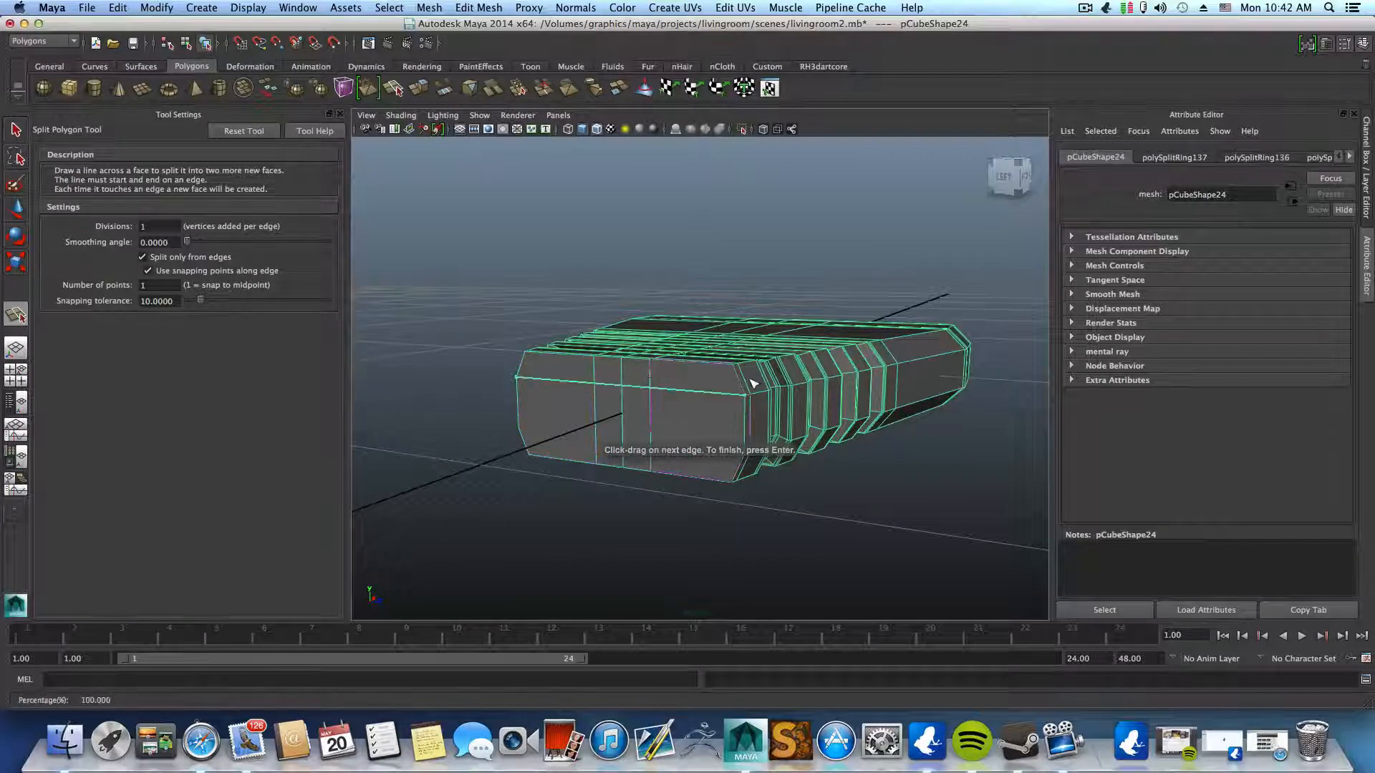
pyautogui.press('Return')
# - Add a second horizontal polygon split across the narrow end face between the lower bevel corners
pyautogui.keyDown('alt'); pyautogui.moveTo(717, 421); pyautogui.dragTo(761, 404); pyautogui.keyUp('alt')
pyautogui.keyDown('alt'); pyautogui.moveTo(712, 418); pyautogui.dragTo(737, 417); pyautogui.keyUp('alt')
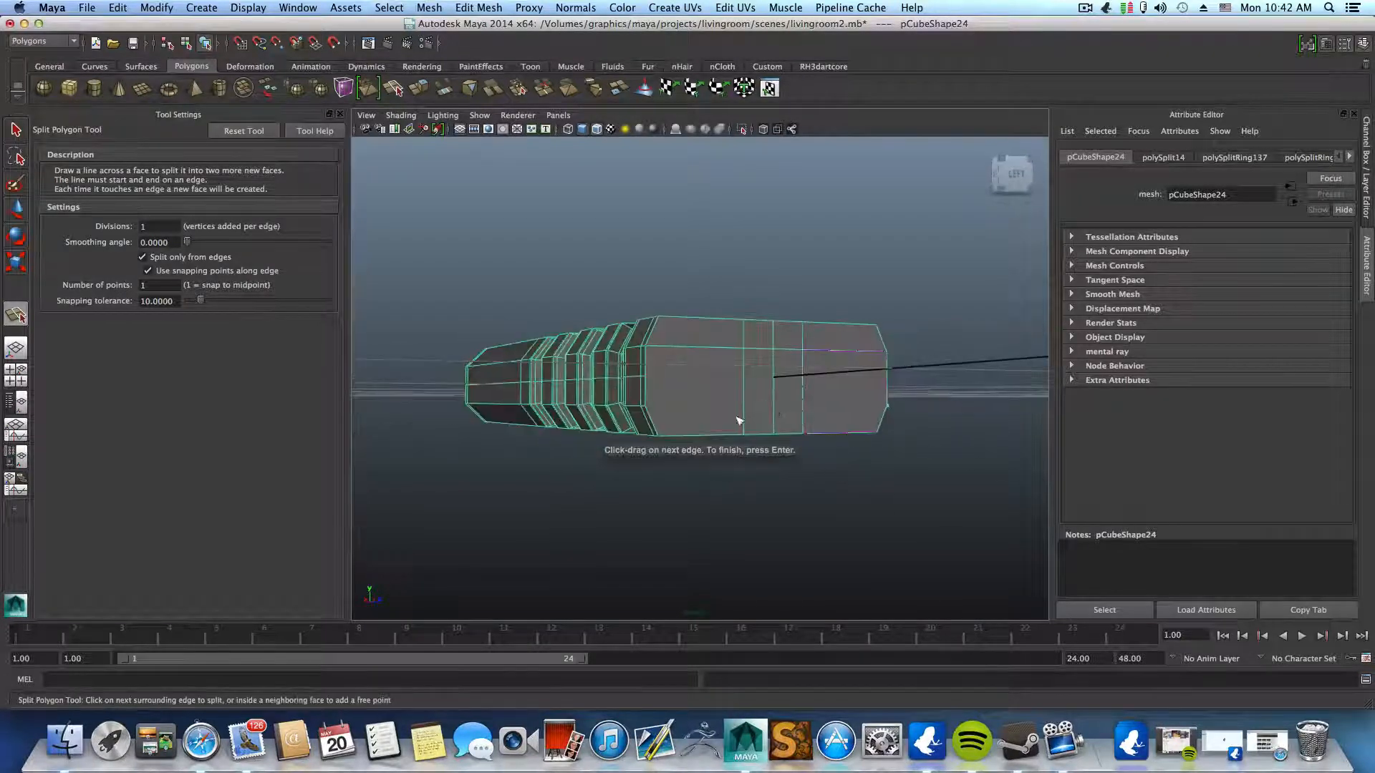
pyautogui.click(653, 420)
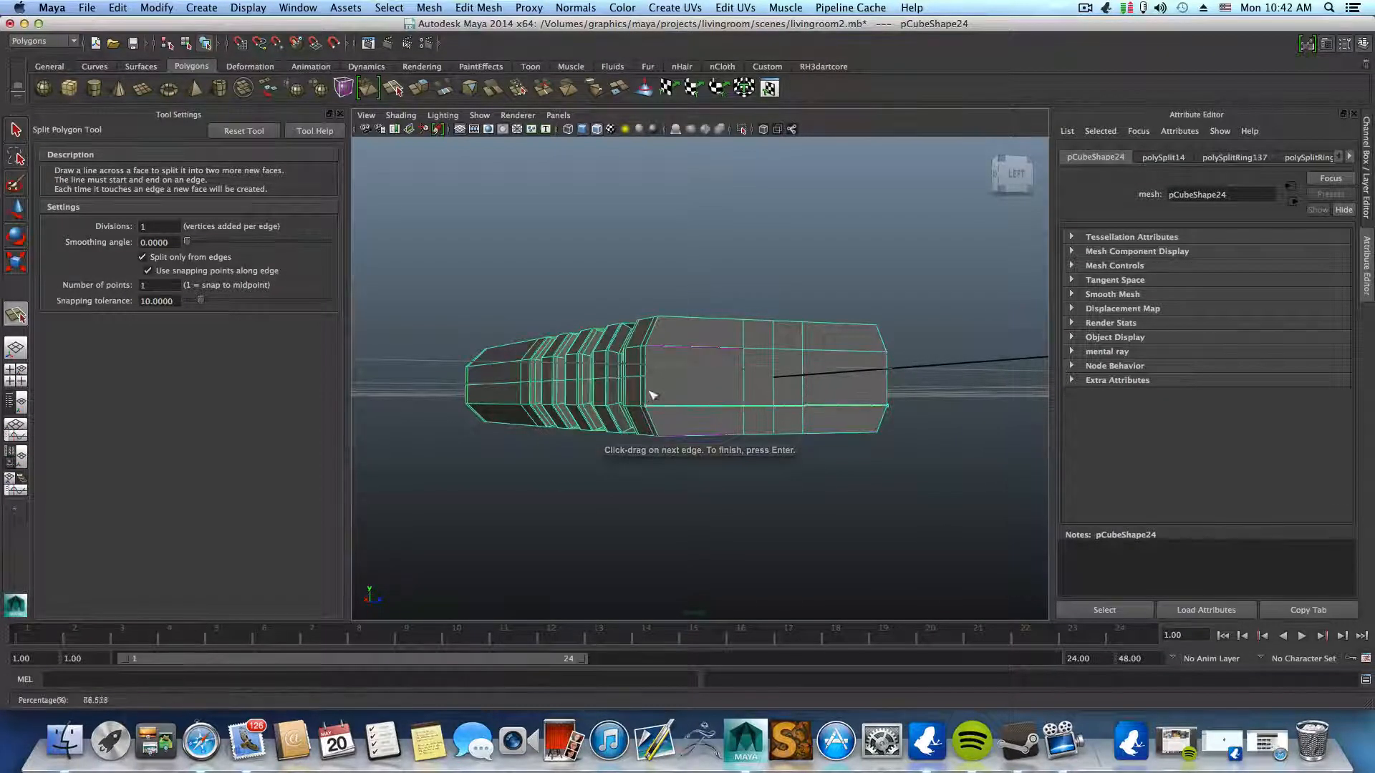
pyautogui.press('Return')
# - Split the edge ring through the narrow end's vertical corner edge to add a mid-height loop around the slab, then return to object selection
pyautogui.keyDown('alt'); pyautogui.moveTo(786, 398); pyautogui.dragTo(685, 409); pyautogui.keyUp('alt')
pyautogui.moveTo(734, 417); pyautogui.dragTo(737, 381, button='right')
pyautogui.press('q')
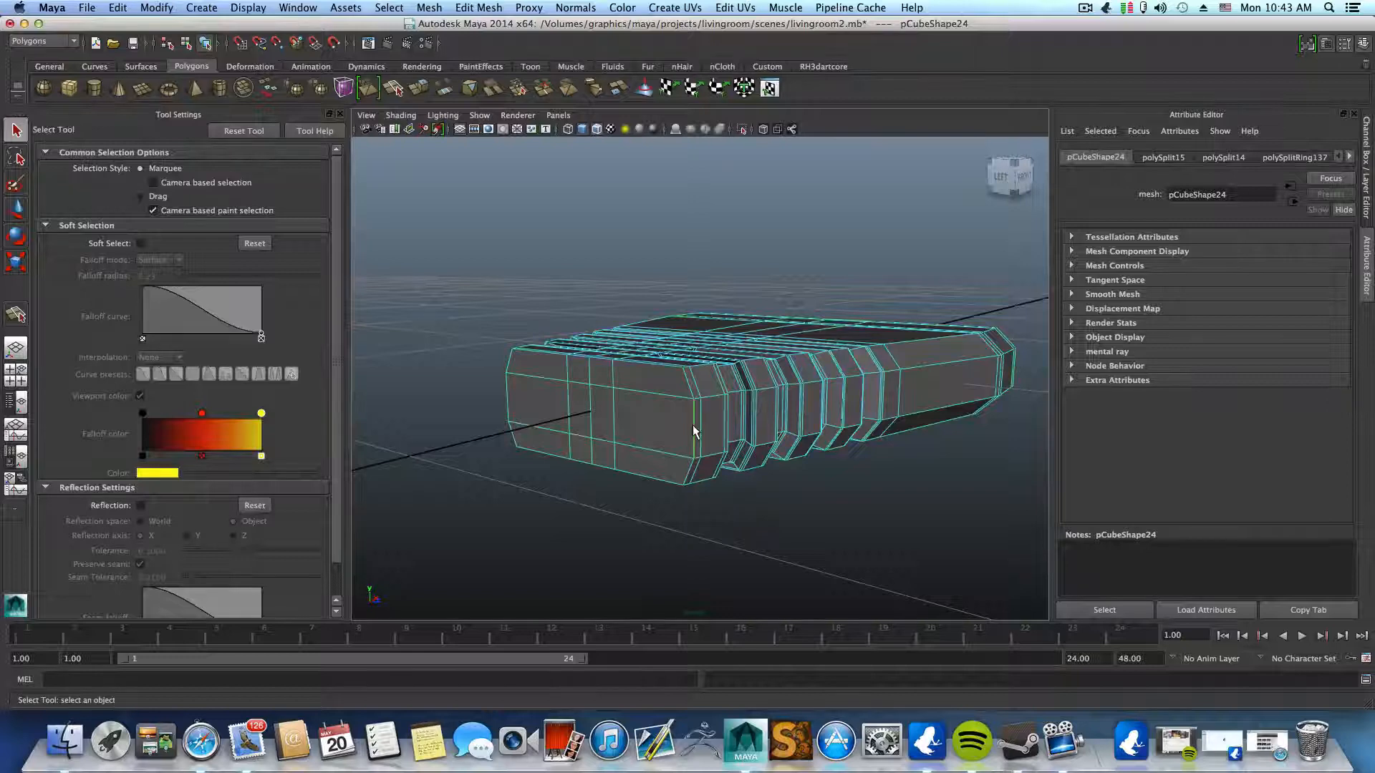
pyautogui.click(693, 424)
pyautogui.keyDown('ctrl'); pyautogui.rightClick(693, 425); pyautogui.keyUp('ctrl')
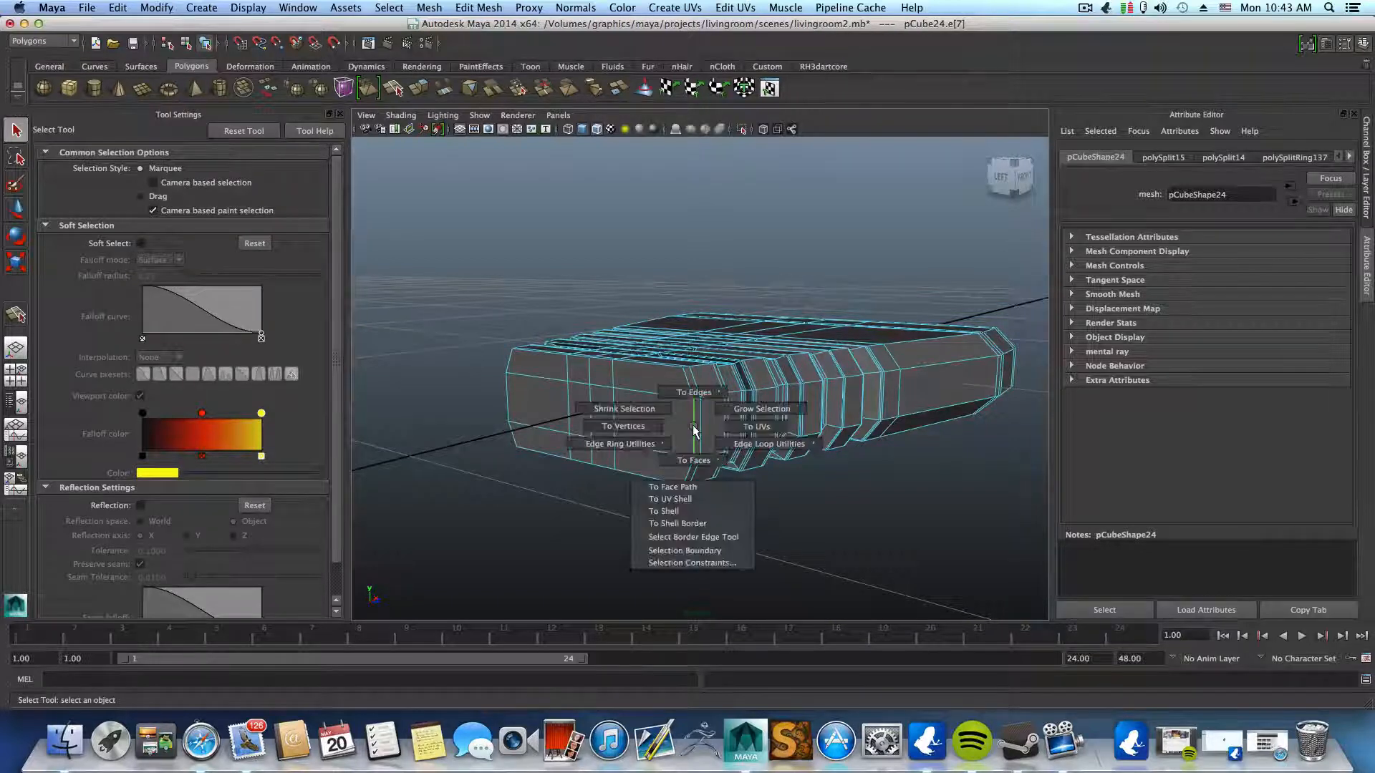
pyautogui.keyDown('ctrl'); pyautogui.moveTo(657, 437); pyautogui.dragTo(697, 462, button='right'); pyautogui.keyUp('ctrl')
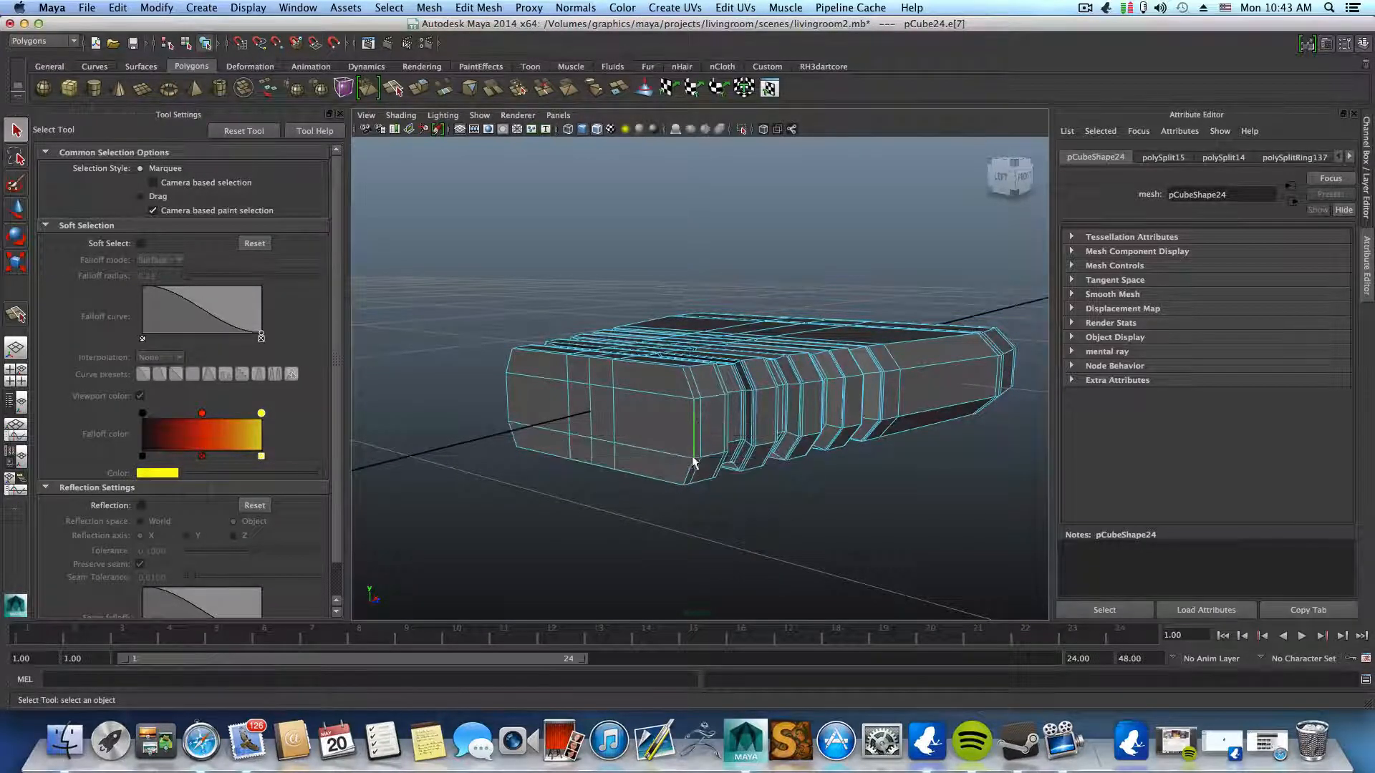
pyautogui.keyDown('alt'); pyautogui.moveTo(717, 444); pyautogui.dragTo(745, 417); pyautogui.keyUp('alt')
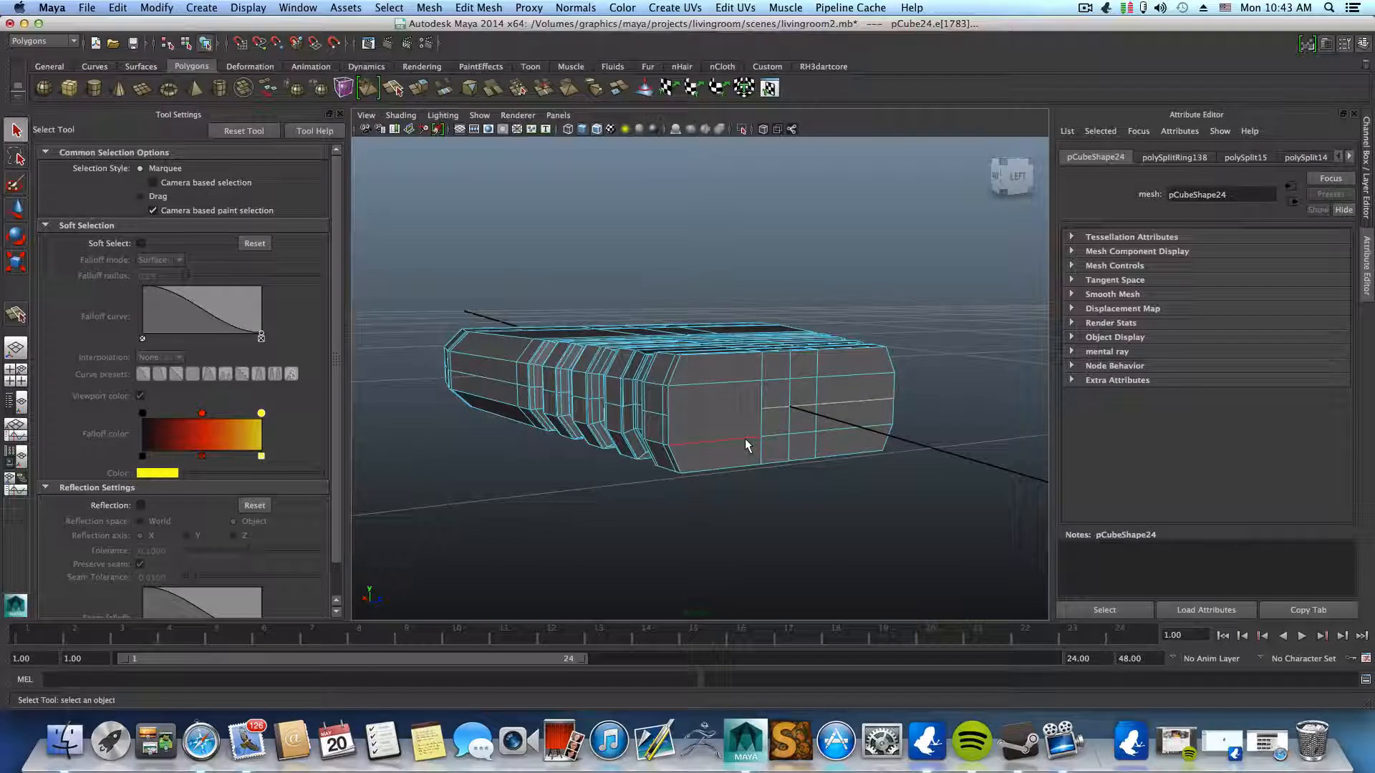
pyautogui.press('F8')
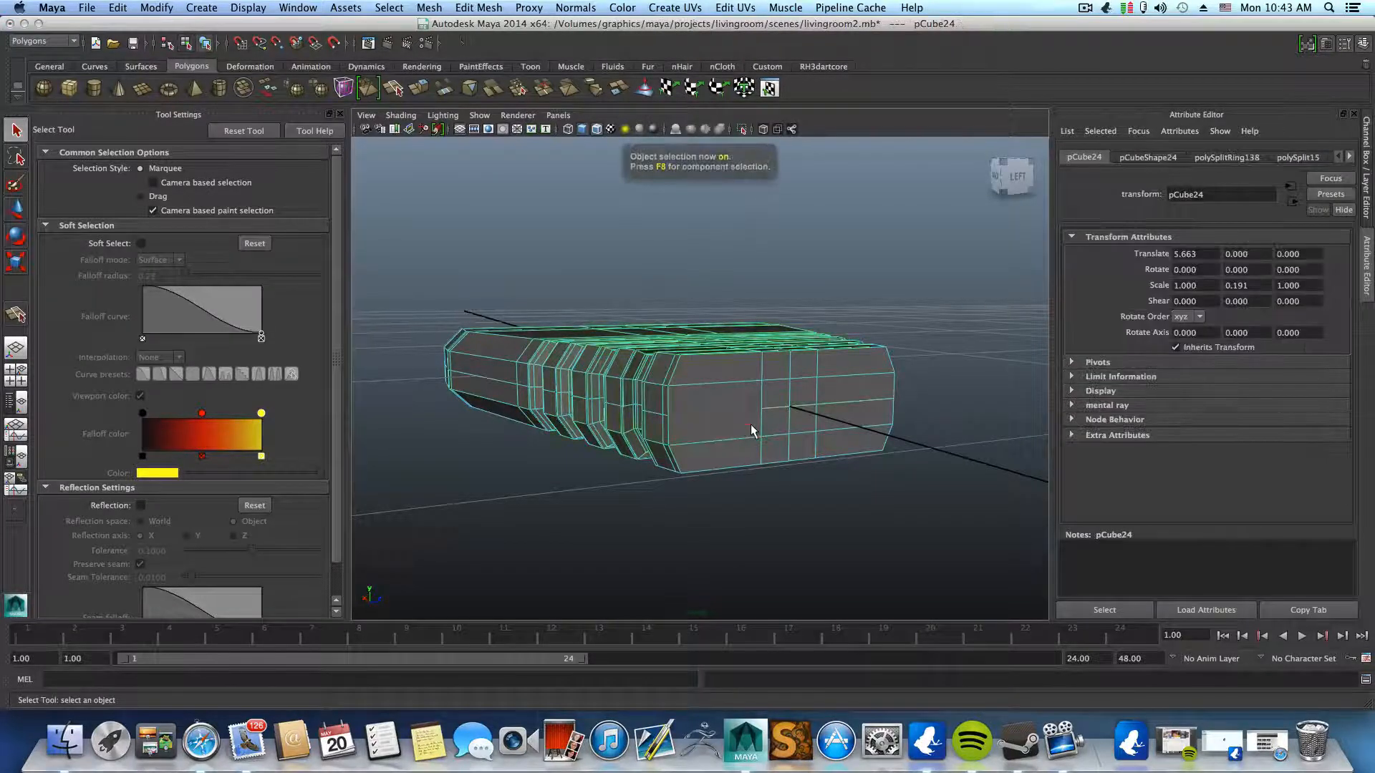
# - Complete the mid-height line on the narrow end face by splitting its remaining undivided section out to the corner edge
pyautogui.moveTo(751, 430)
pyautogui.mouseDown(button='right')
pyautogui.moveTo(759, 422)
pyautogui.moveTo(688, 426)
pyautogui.moveTo(730, 427)
pyautogui.mouseUp(button='right')
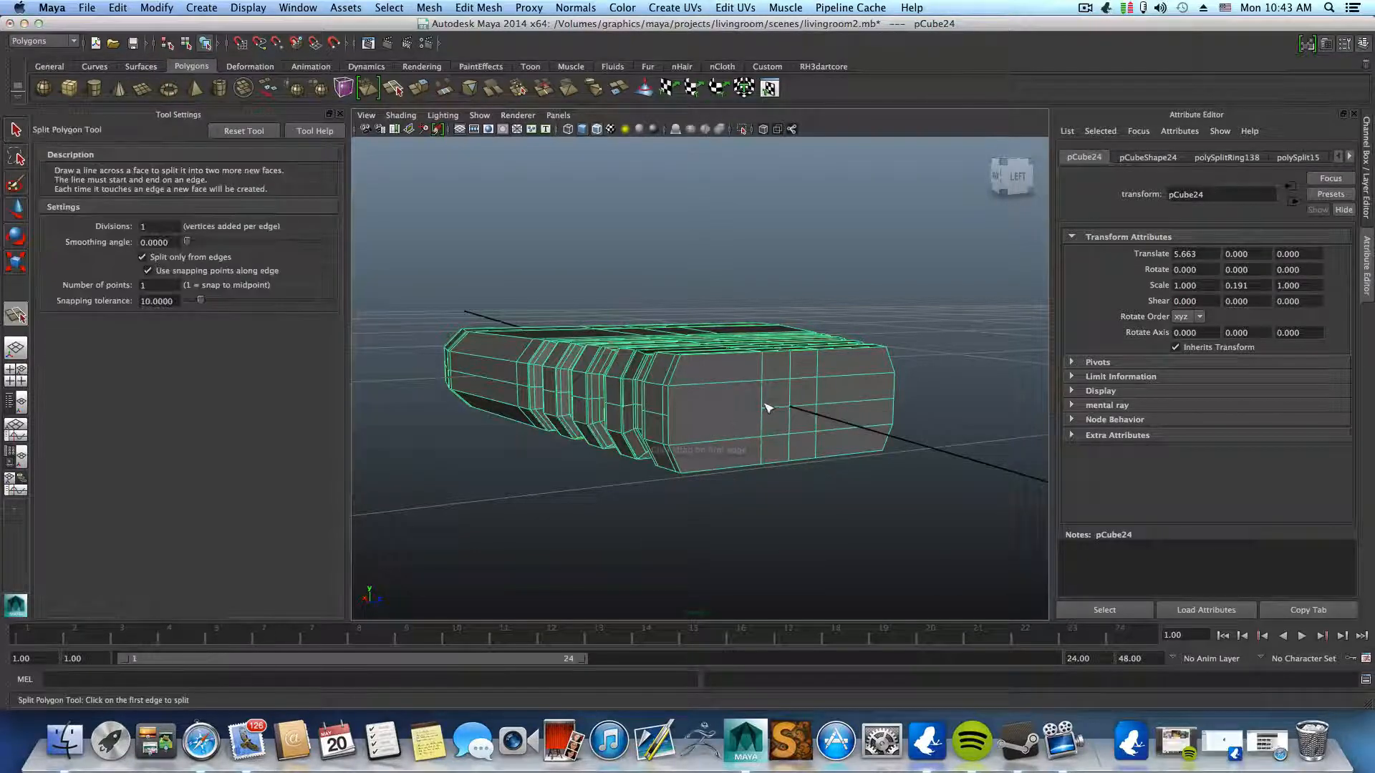
pyautogui.click(667, 414)
pyautogui.press('Return')
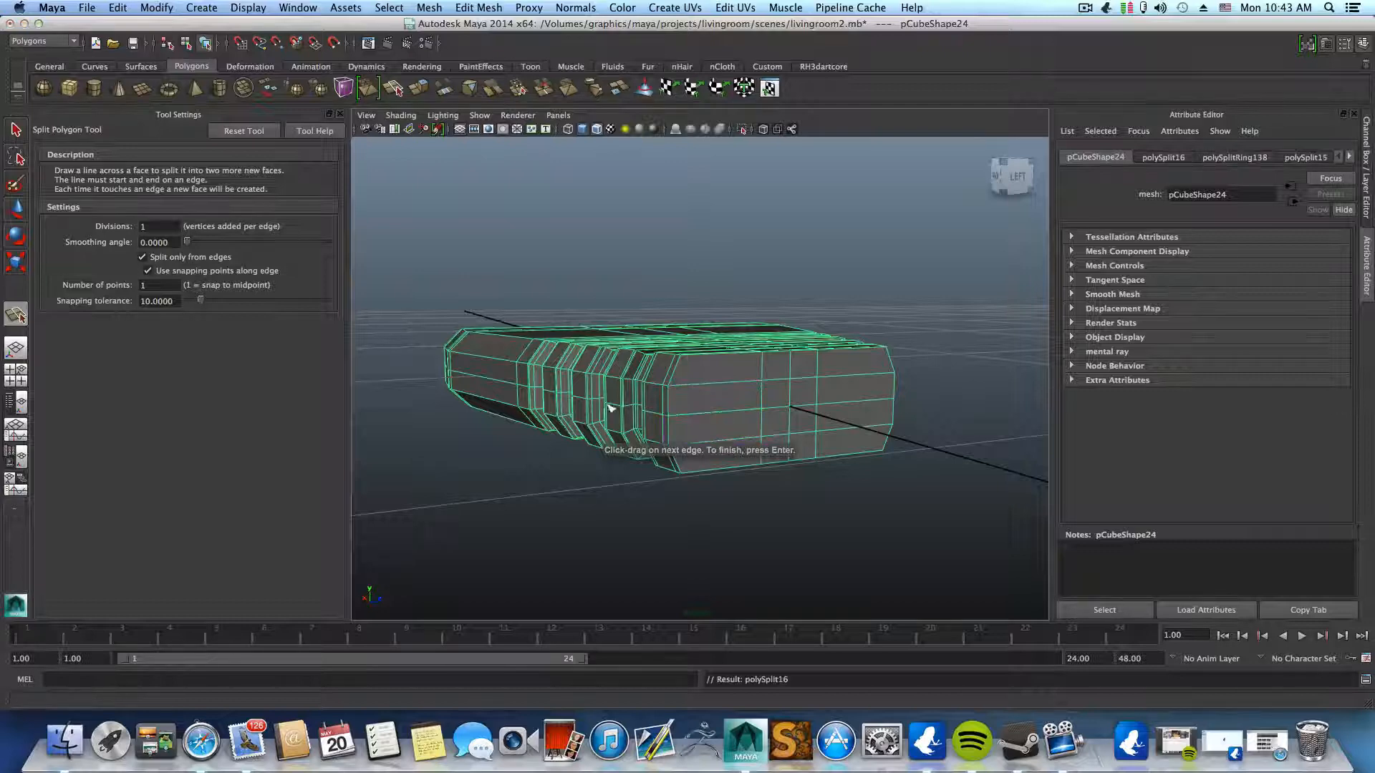
# - Split the slab's wide end face along its mid-height, connecting the side loops from corner edge to corner edge
pyautogui.keyDown('alt'); pyautogui.moveTo(610, 407); pyautogui.dragTo(767, 396); pyautogui.keyUp('alt')
pyautogui.scroll(-3, 851, 397)
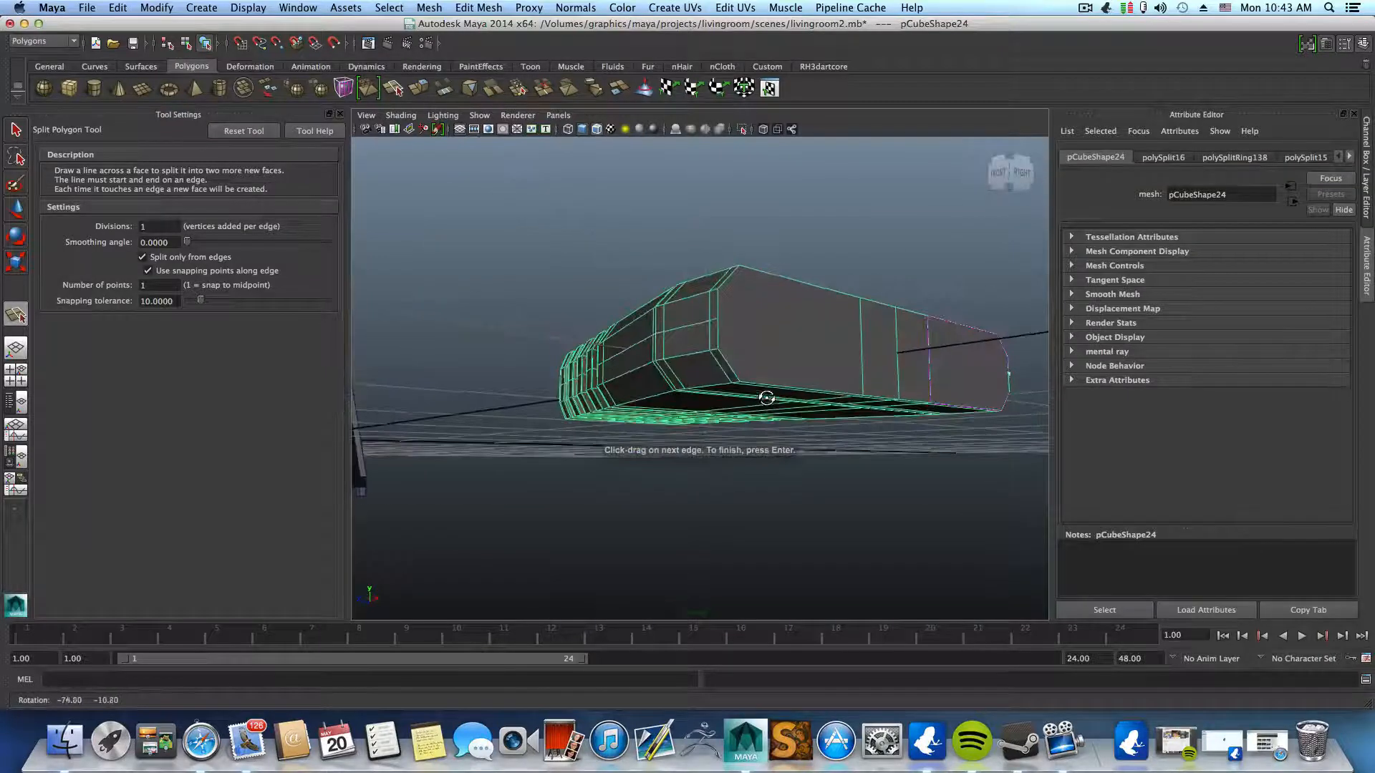
pyautogui.click(720, 331)
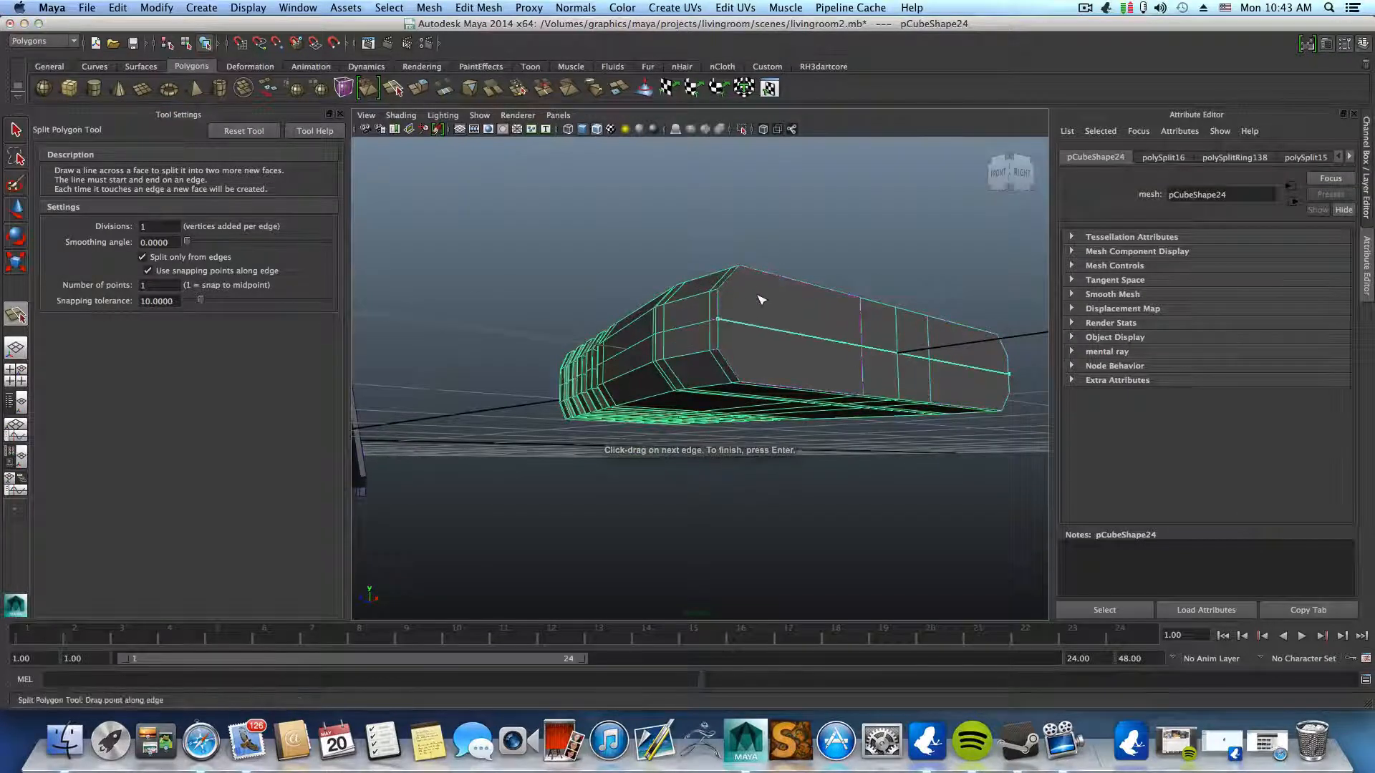
pyautogui.press('Return')
# - Split the wide end face with two more horizontal cuts, joining the upper bevel corners and the lower bevel corners
pyautogui.moveTo(719, 300); pyautogui.dragTo(725, 278)
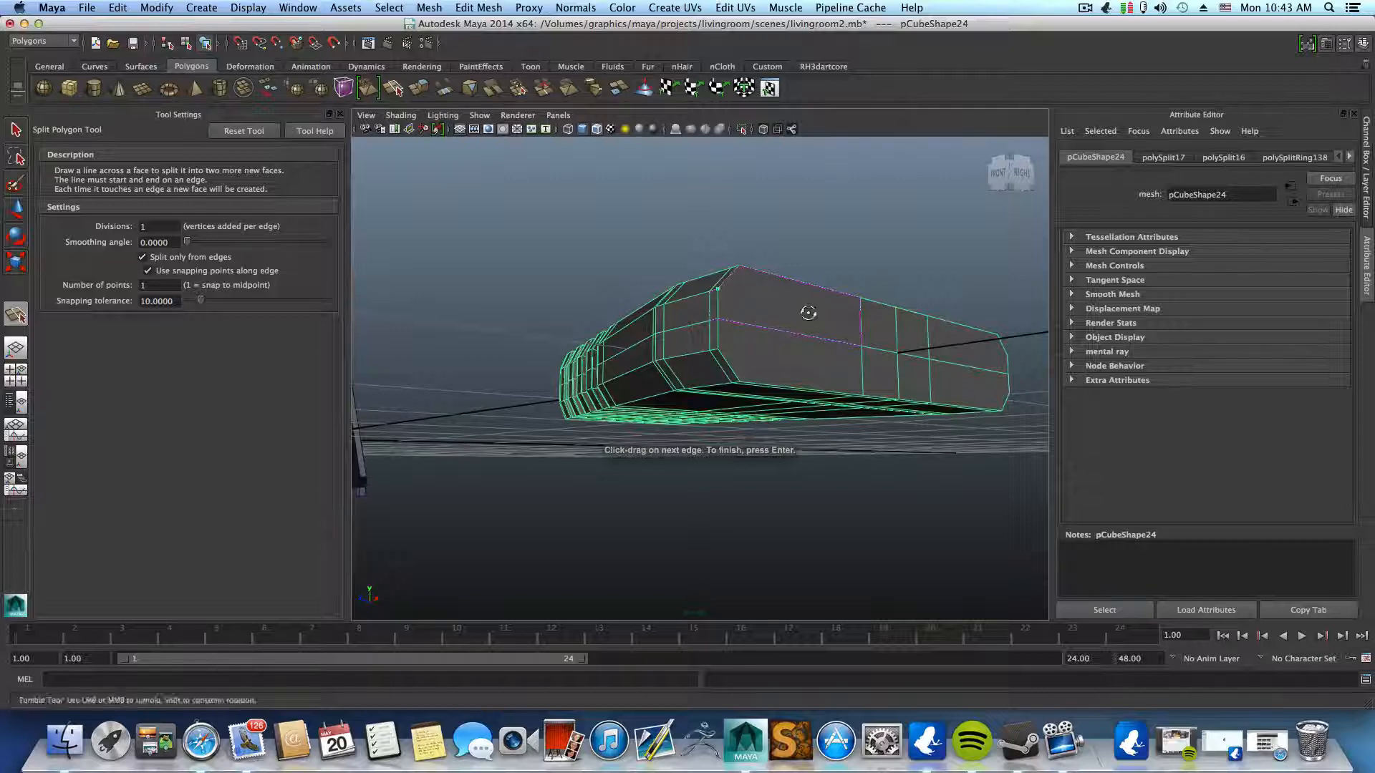
pyautogui.keyDown('alt'); pyautogui.moveTo(807, 310); pyautogui.dragTo(670, 321); pyautogui.keyUp('alt')
pyautogui.click(752, 365)
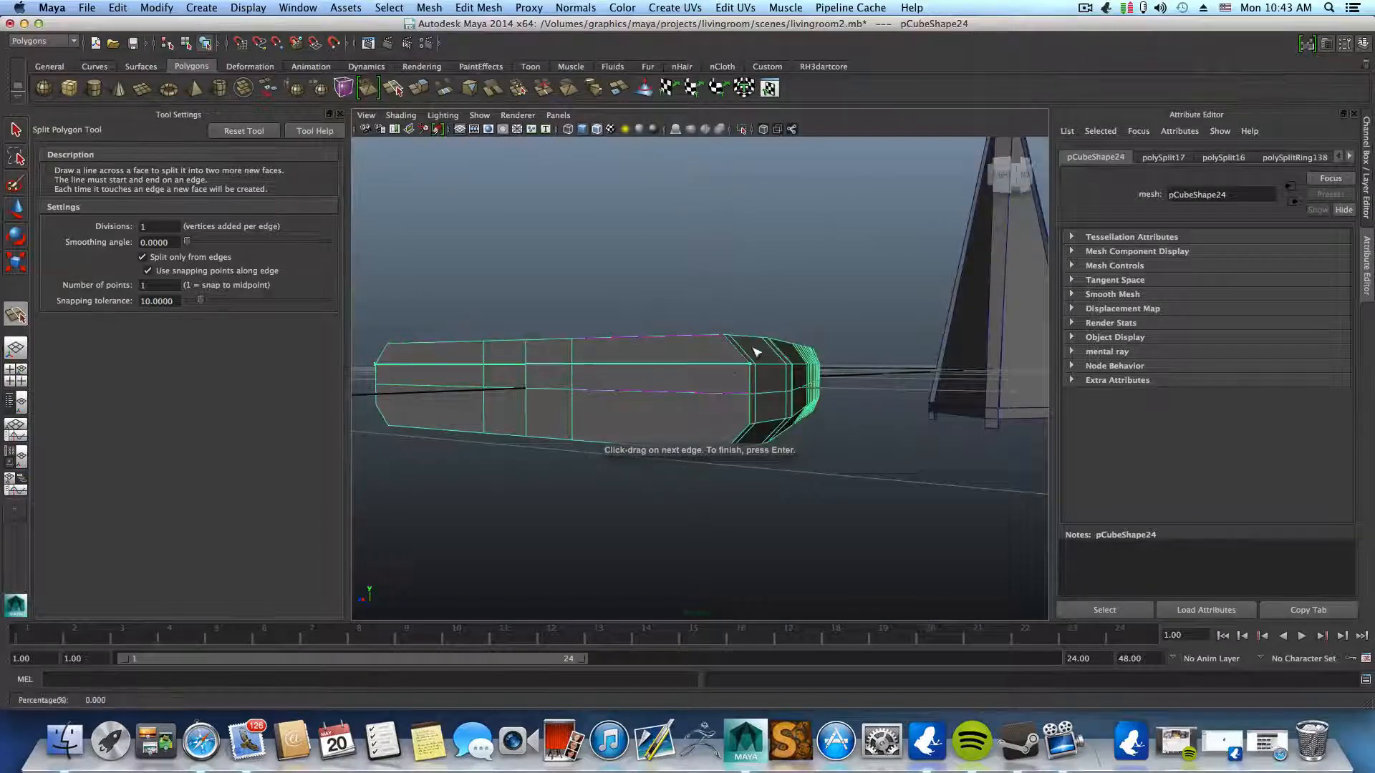
pyautogui.press('Return')
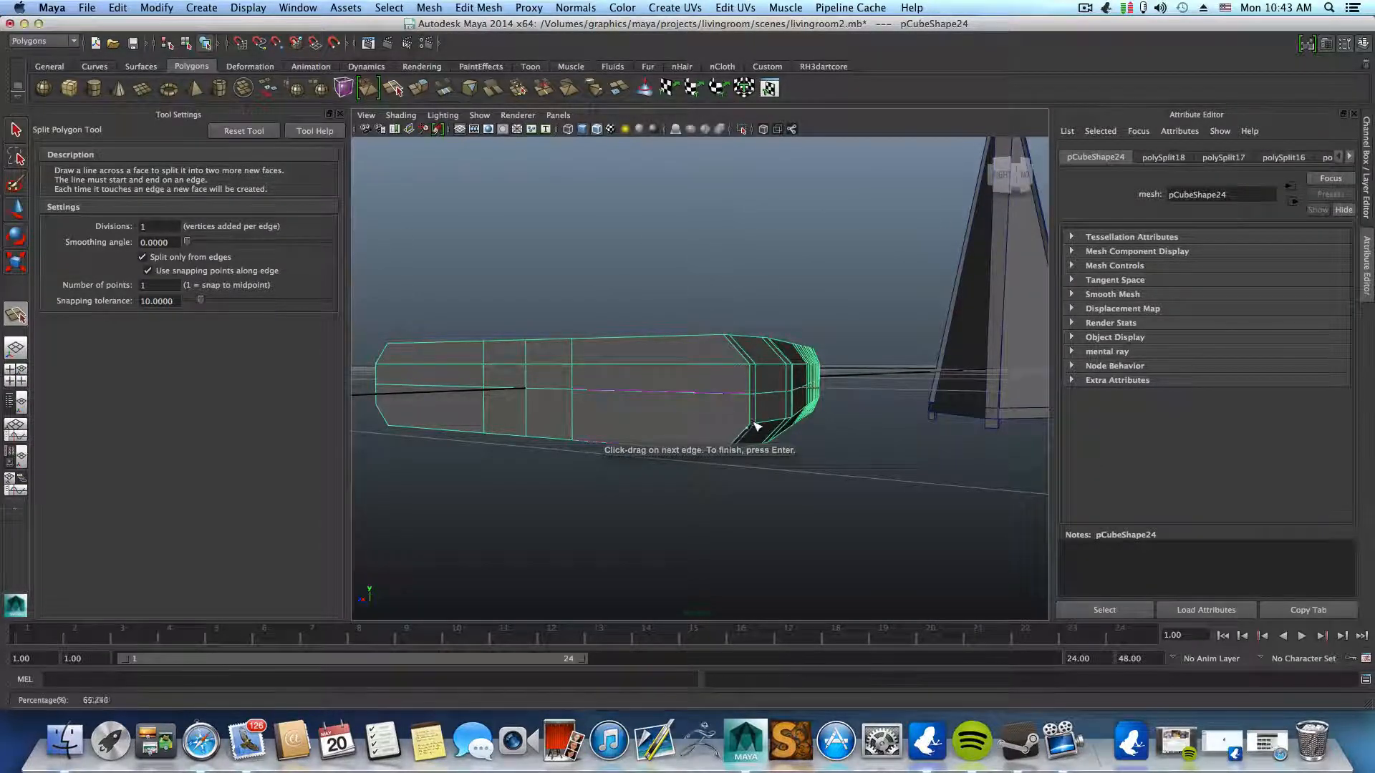
pyautogui.keyDown('alt'); pyautogui.moveTo(681, 409); pyautogui.dragTo(742, 389); pyautogui.keyUp('alt')
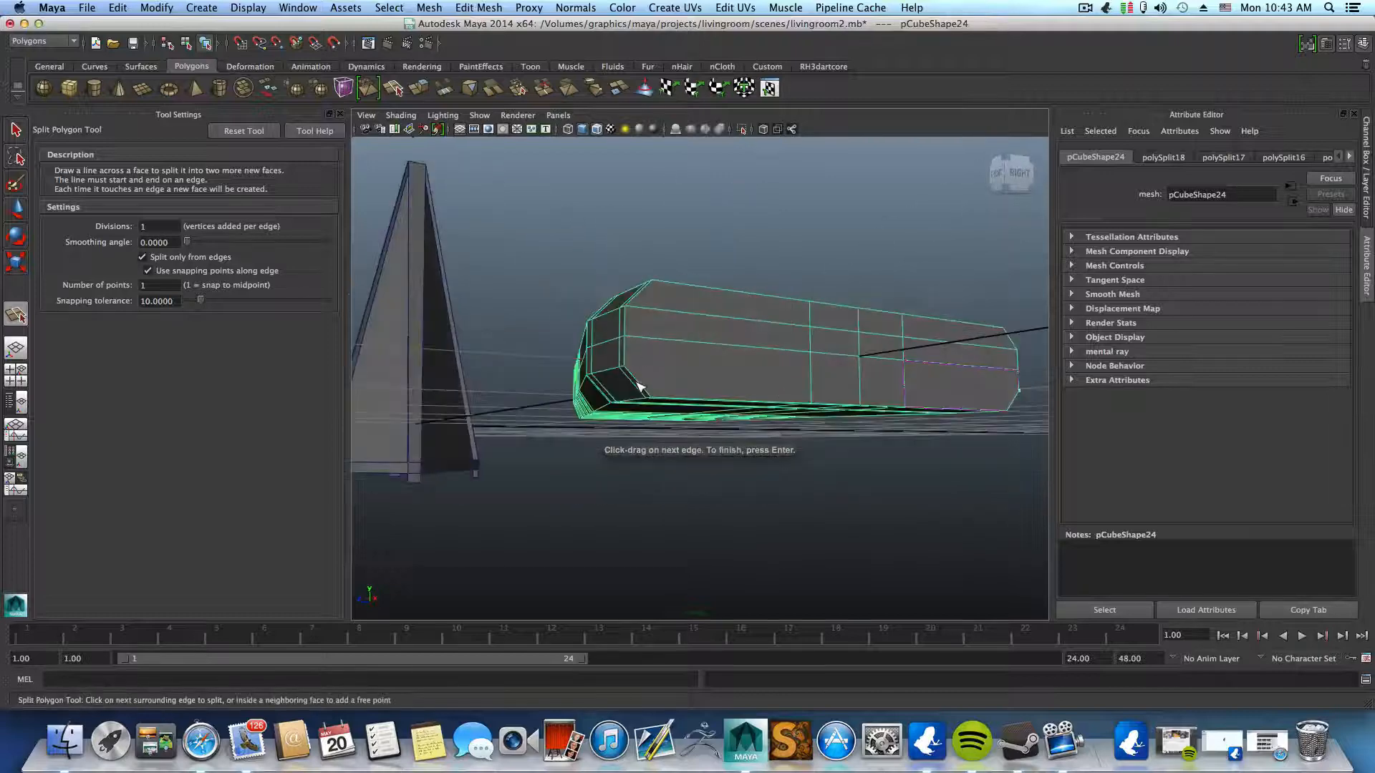
pyautogui.moveTo(637, 383); pyautogui.dragTo(624, 366)
pyautogui.press('Return')
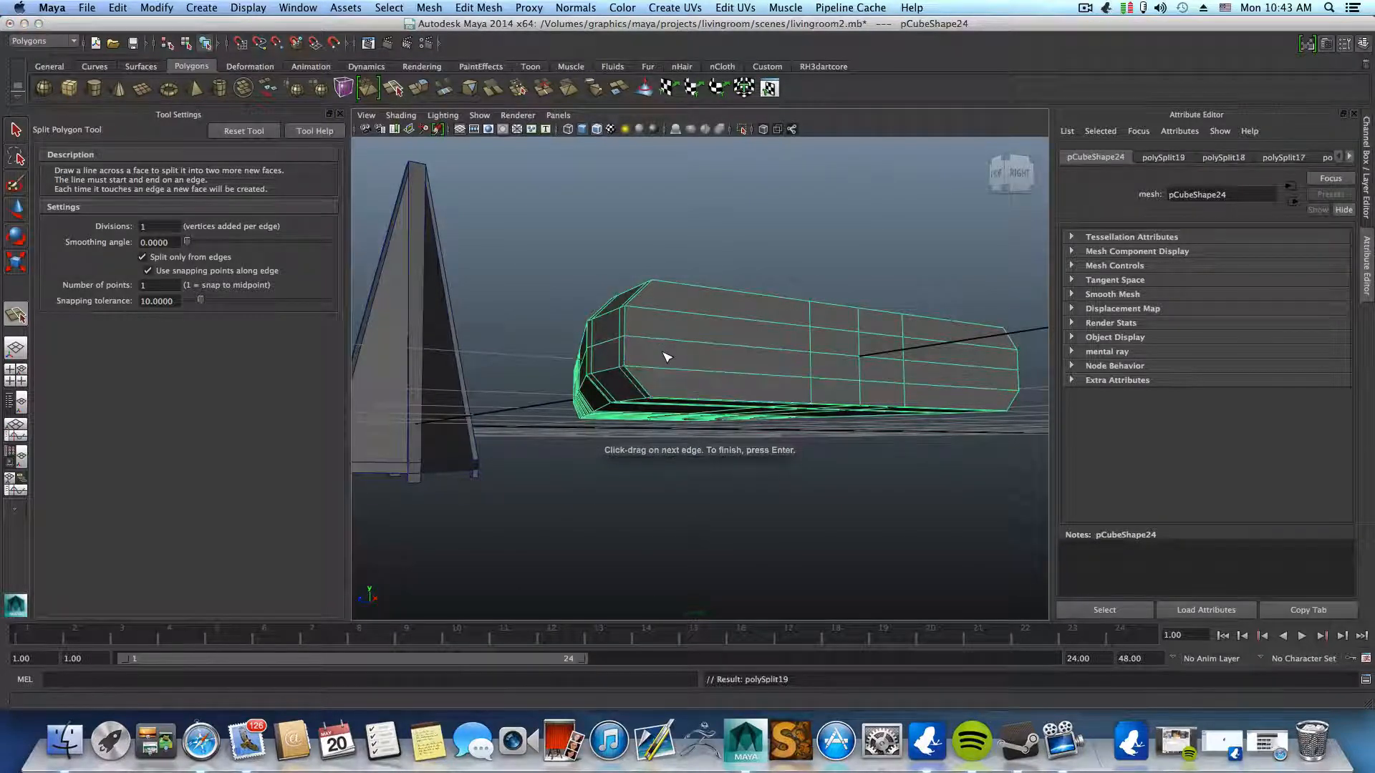
# - Display the slab in smooth preview and deselect it to check the wide end's rounded shape
pyautogui.keyDown('alt'); pyautogui.moveTo(742, 383); pyautogui.dragTo(597, 434); pyautogui.keyUp('alt')
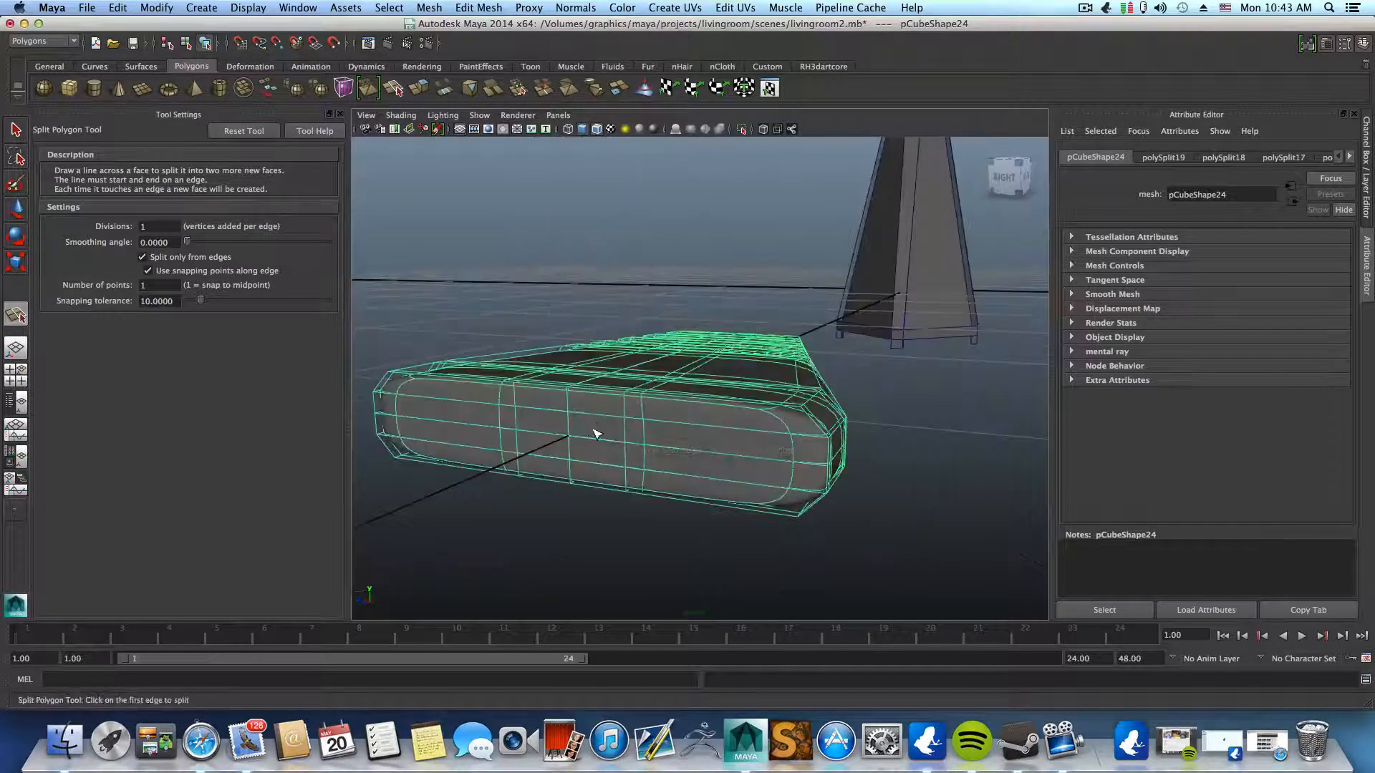
pyautogui.press('F8')
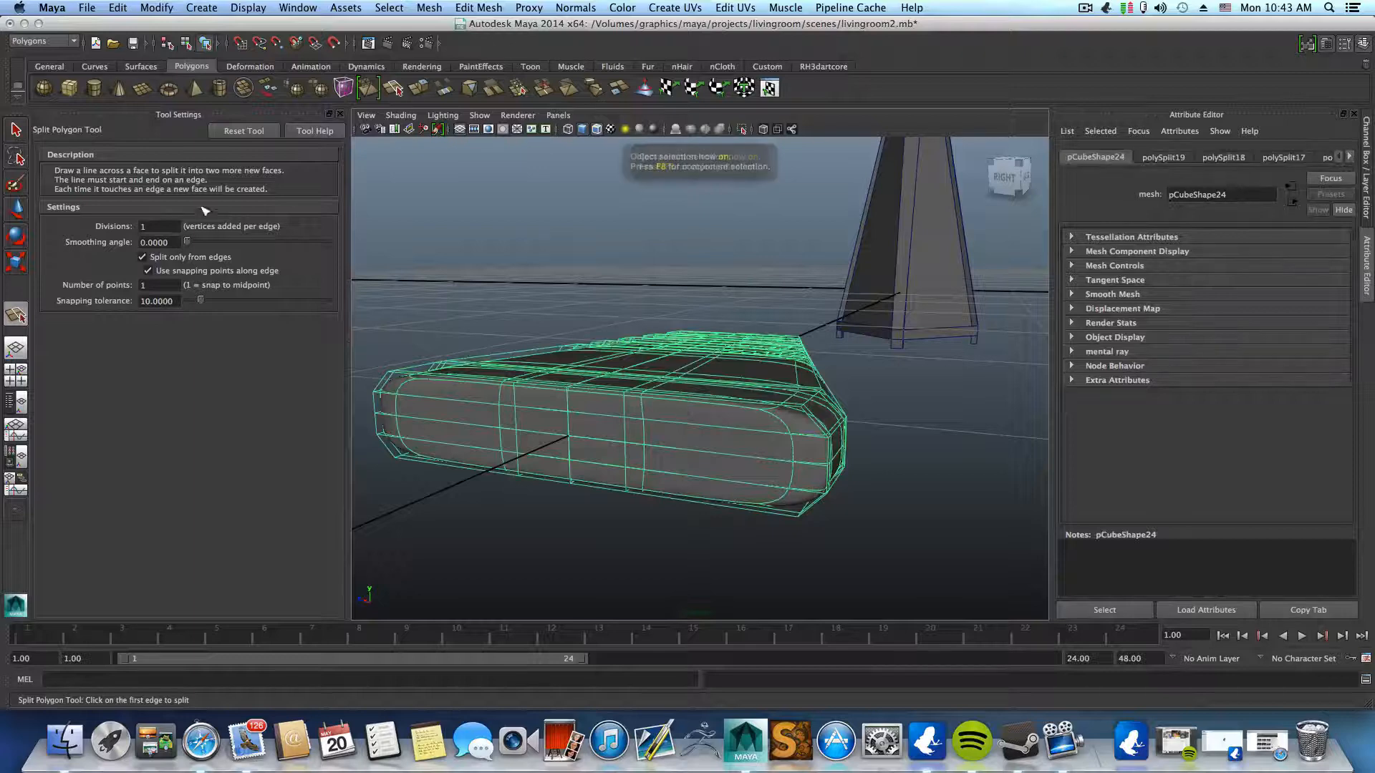
pyautogui.click(961, 453)
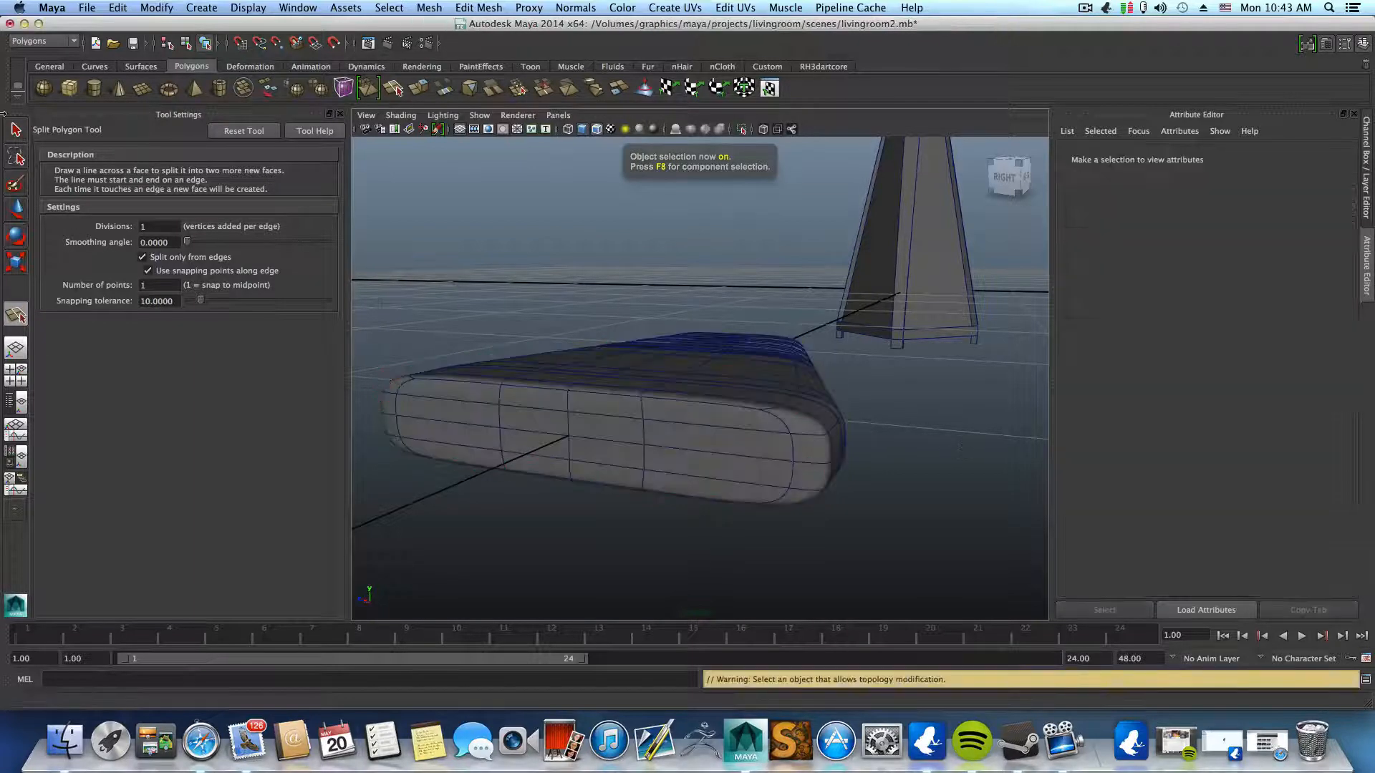
# - Scale the small rounded wedge down uniformly to about 0.224 in X and Z, keeping its flat proportions
pyautogui.click(16, 136)
pyautogui.moveTo(890, 454)
pyautogui.keyDown('alt'); pyautogui.mouseDown()
pyautogui.moveTo(875, 482)
pyautogui.moveTo(888, 481)
pyautogui.mouseUp(); pyautogui.keyUp('alt')
pyautogui.keyDown('alt'); pyautogui.moveTo(888, 482); pyautogui.dragTo(544, 517, button='right'); pyautogui.keyUp('alt')
pyautogui.keyDown('alt'); pyautogui.moveTo(799, 487); pyautogui.dragTo(670, 530, button='middle'); pyautogui.keyUp('alt')
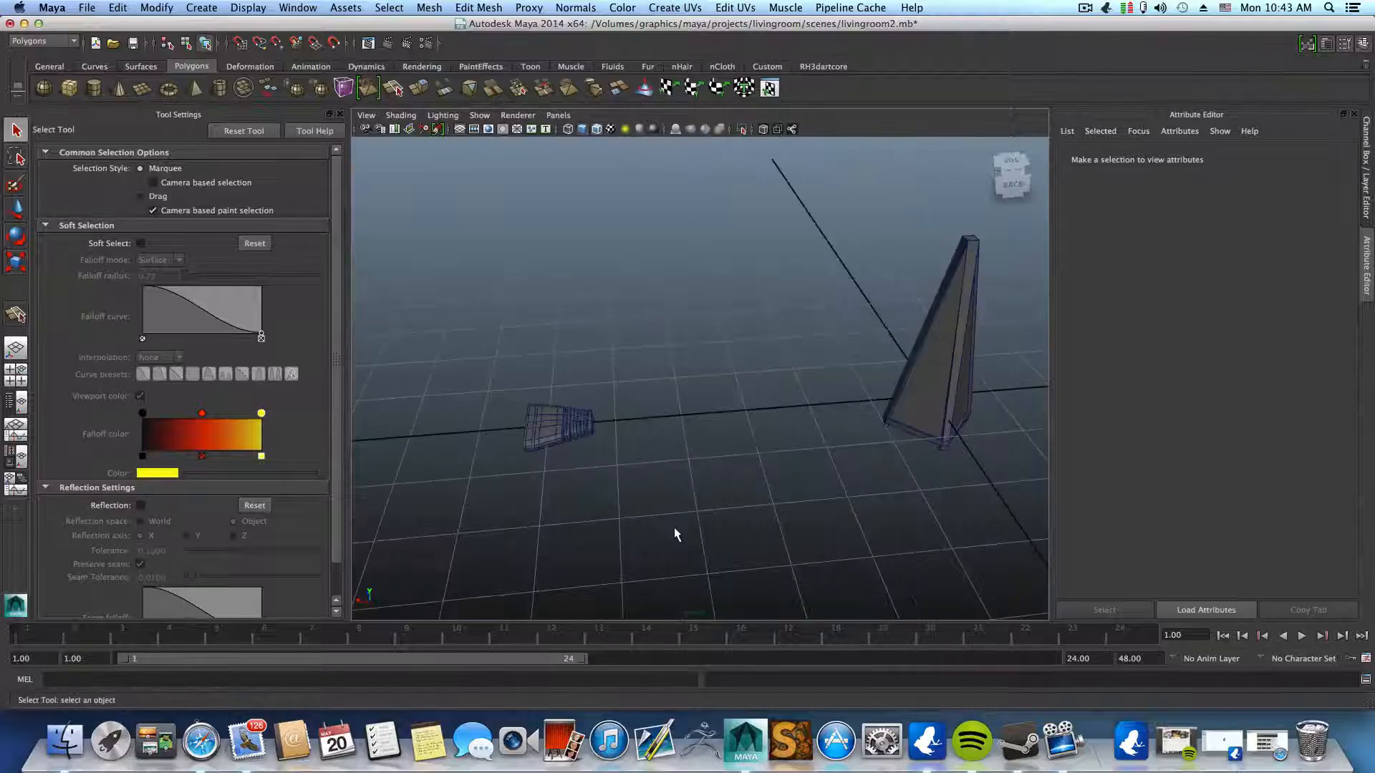
pyautogui.click(17, 263)
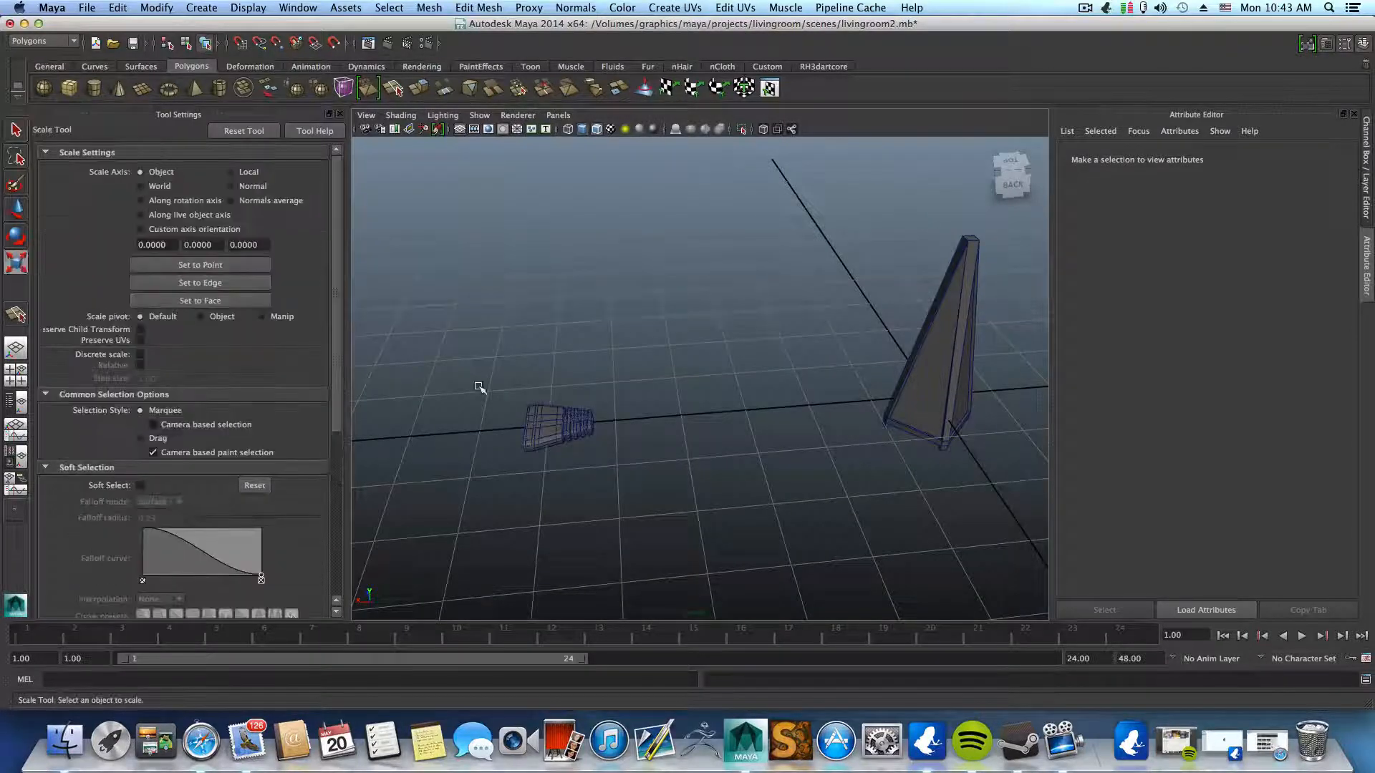
pyautogui.click(559, 422)
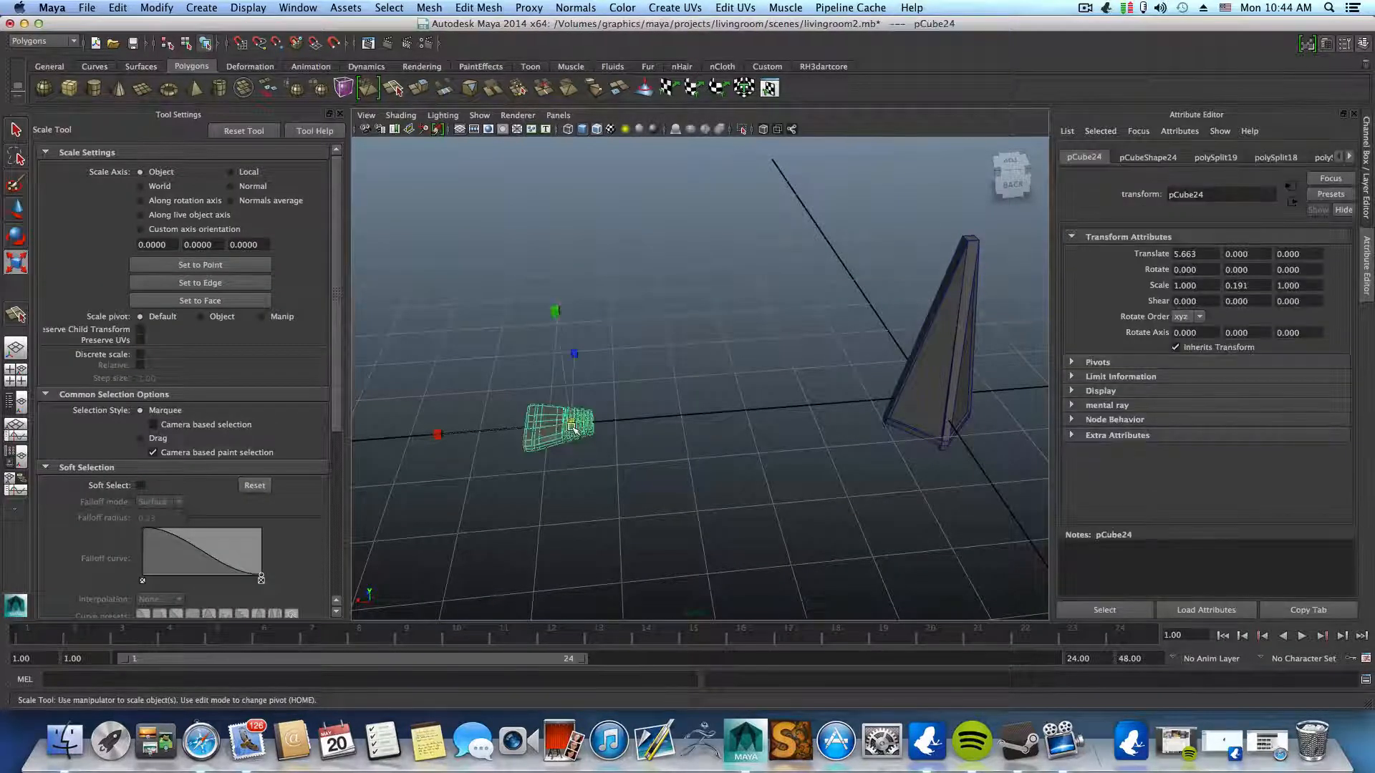
pyautogui.moveTo(559, 423); pyautogui.dragTo(533, 452)
# - Move the rounded wedge beside the lower corner of the tall tapered model, at about X 0.765 and Y -0.405
pyautogui.keyDown('alt'); pyautogui.moveTo(548, 459); pyautogui.dragTo(759, 448); pyautogui.keyUp('alt')
pyautogui.press('w')
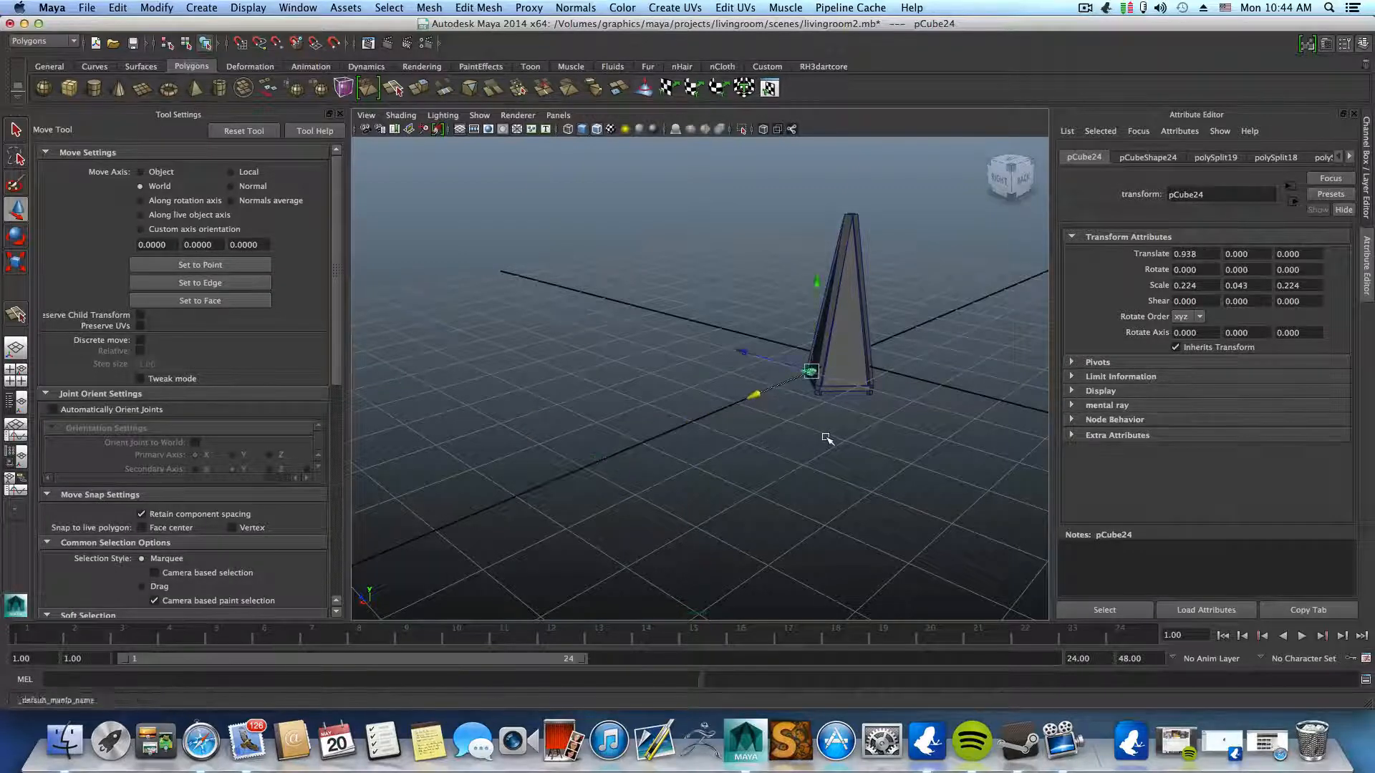
pyautogui.keyDown('alt'); pyautogui.moveTo(758, 438); pyautogui.dragTo(955, 448, button='right'); pyautogui.keyUp('alt')
pyautogui.keyDown('alt'); pyautogui.moveTo(954, 448); pyautogui.dragTo(755, 436, button='middle'); pyautogui.keyUp('alt')
pyautogui.keyDown('alt'); pyautogui.moveTo(755, 436); pyautogui.dragTo(905, 442, button='right'); pyautogui.keyUp('alt')
pyautogui.keyDown('alt'); pyautogui.moveTo(905, 442); pyautogui.dragTo(684, 473, button='middle'); pyautogui.keyUp('alt')
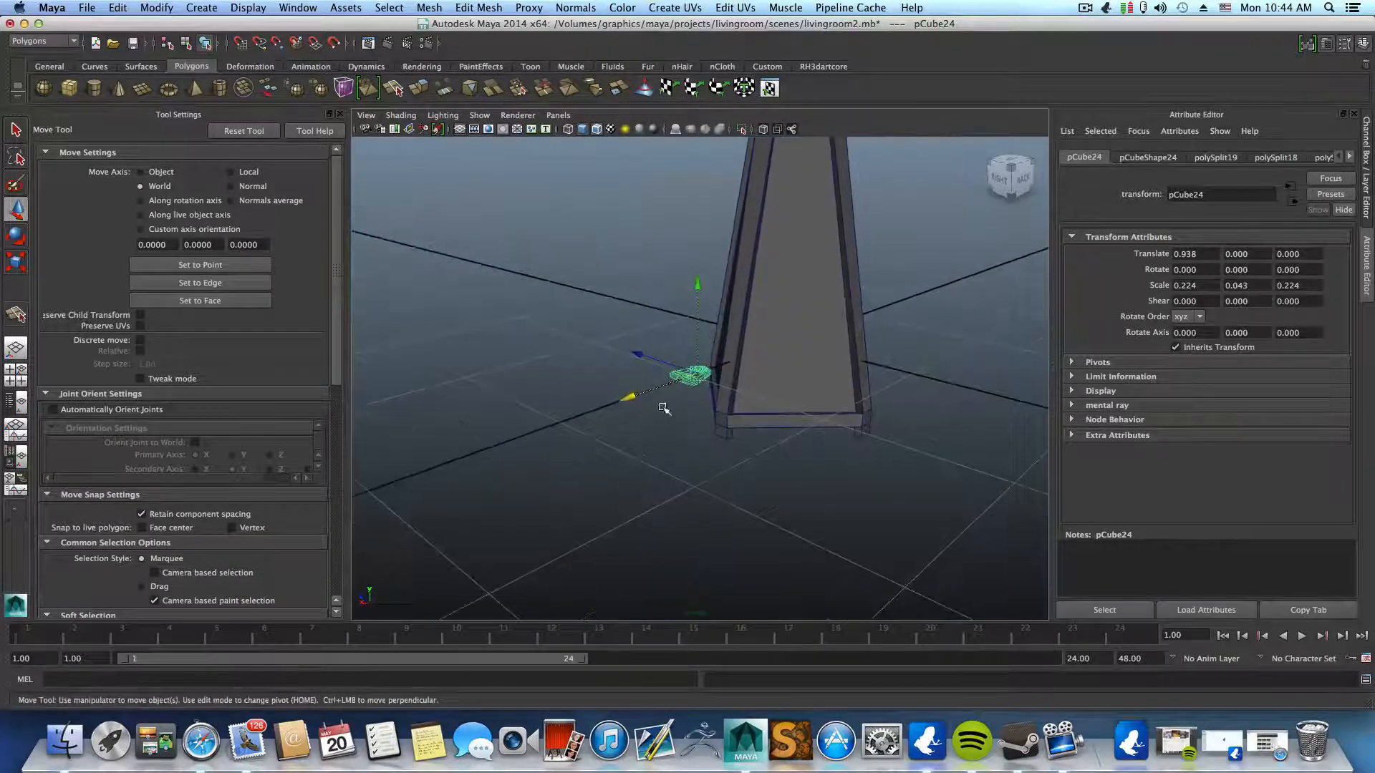
pyautogui.moveTo(695, 291); pyautogui.dragTo(712, 353)
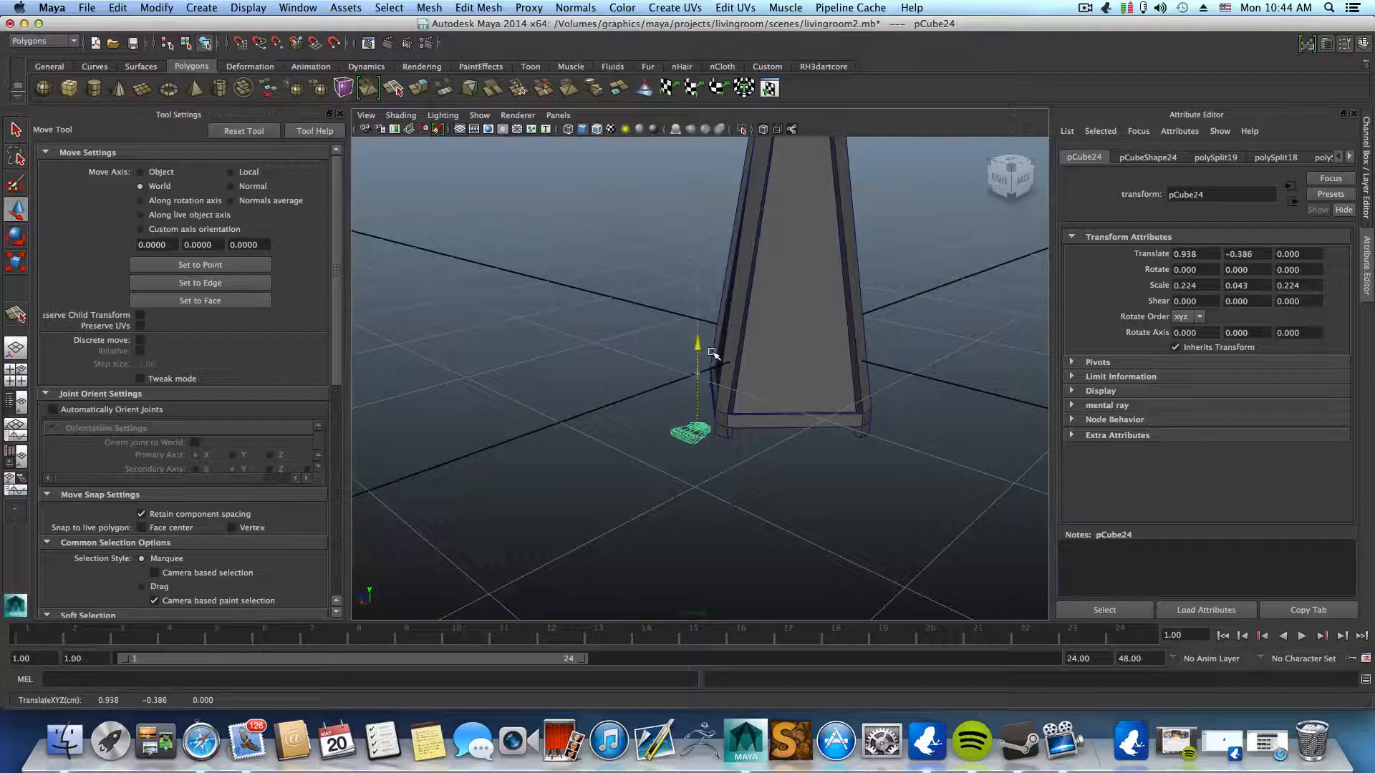
pyautogui.click(699, 437)
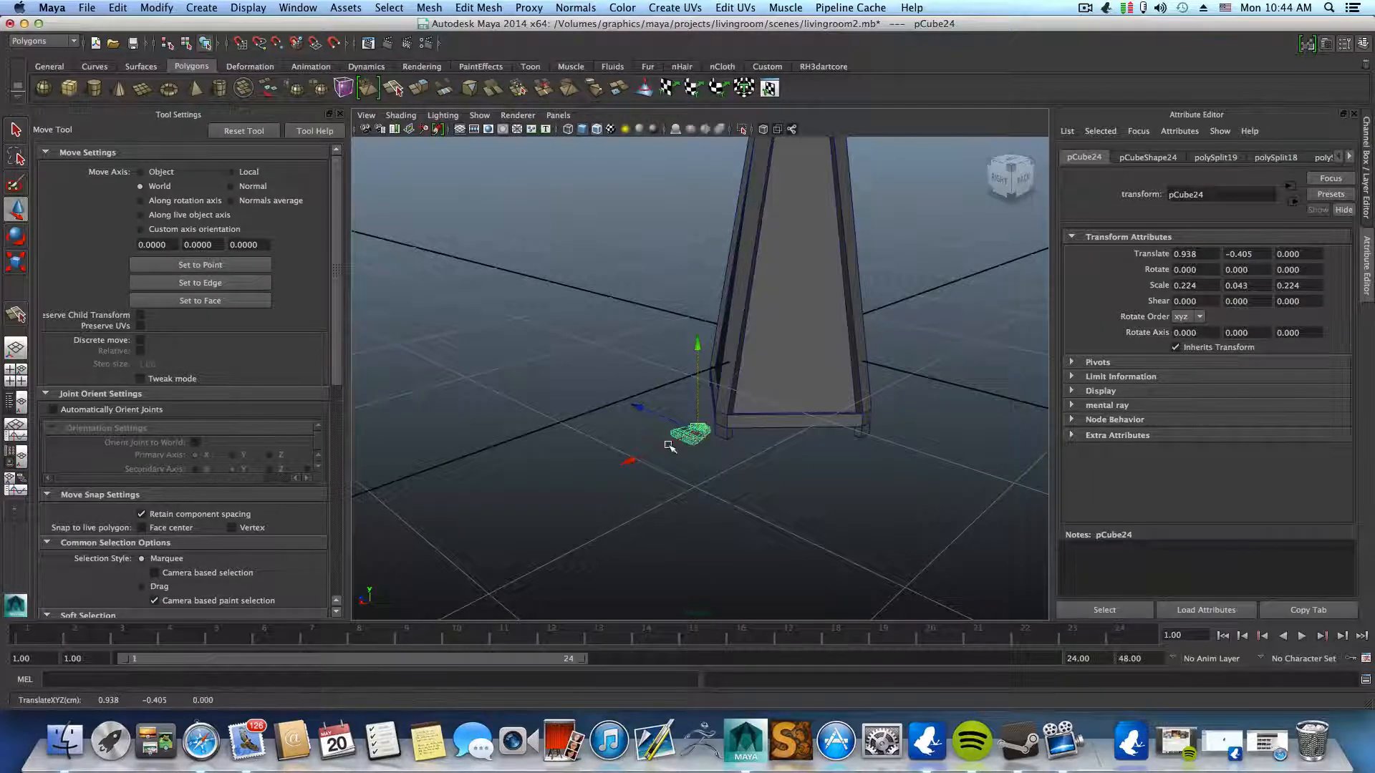
pyautogui.keyDown('alt'); pyautogui.moveTo(770, 443); pyautogui.dragTo(936, 466, button='right'); pyautogui.keyUp('alt')
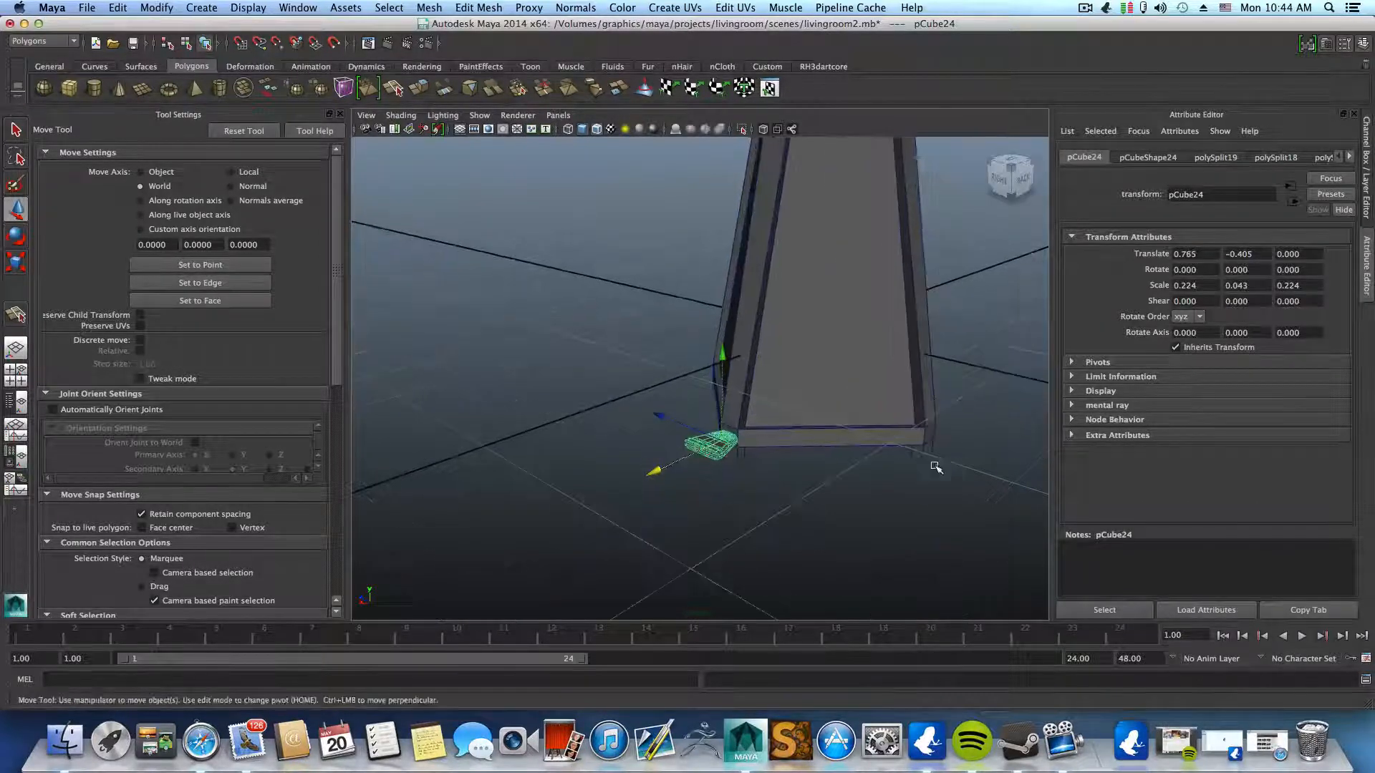
# - Thicken the rounded wedge vertically to a Y scale of about 0.053, then shrink it uniformly to about 0.117, 0.028, 0.117
pyautogui.keyDown('alt'); pyautogui.moveTo(761, 453); pyautogui.dragTo(743, 430, button='middle'); pyautogui.keyUp('alt')
pyautogui.keyDown('alt'); pyautogui.moveTo(889, 480); pyautogui.dragTo(1068, 540, button='right'); pyautogui.keyUp('alt')
pyautogui.keyDown('alt'); pyautogui.moveTo(838, 466); pyautogui.dragTo(988, 494, button='right'); pyautogui.keyUp('alt')
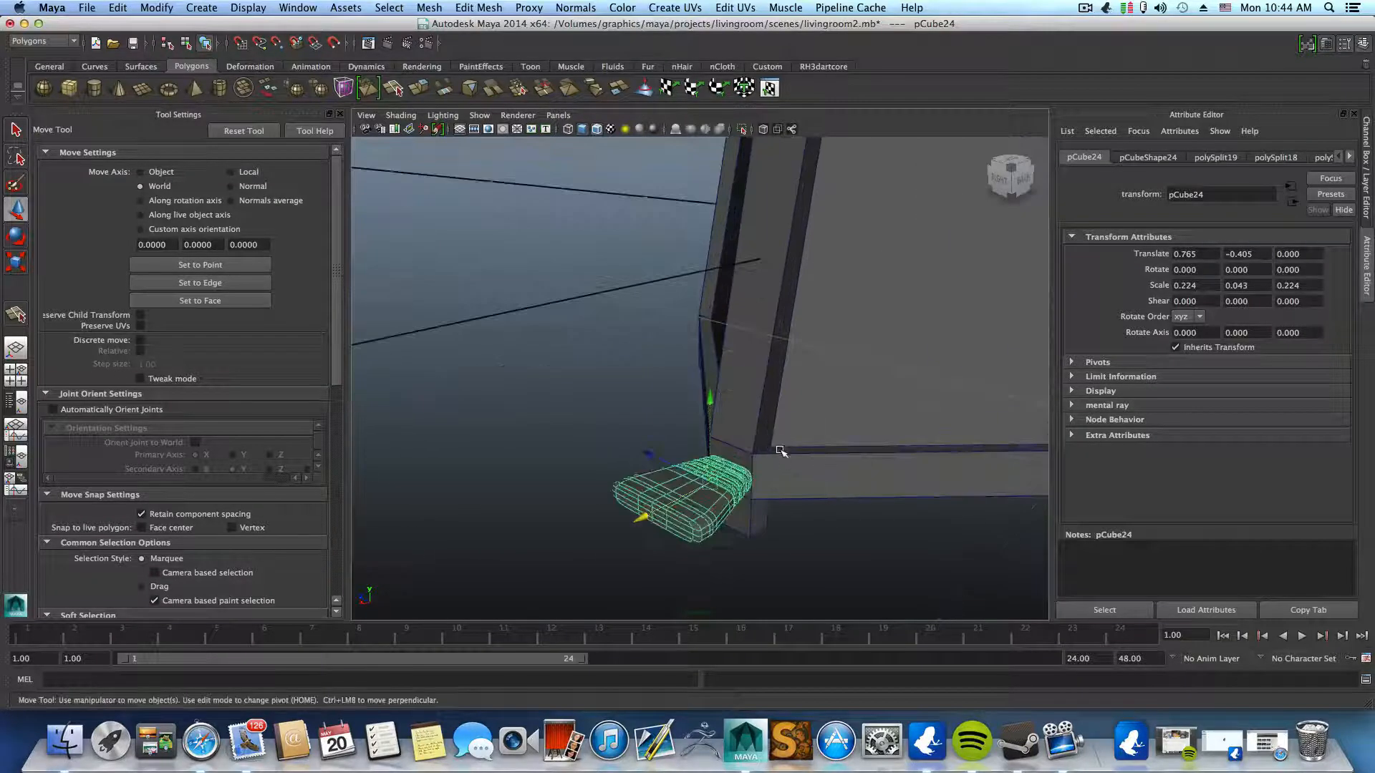
pyautogui.click(14, 263)
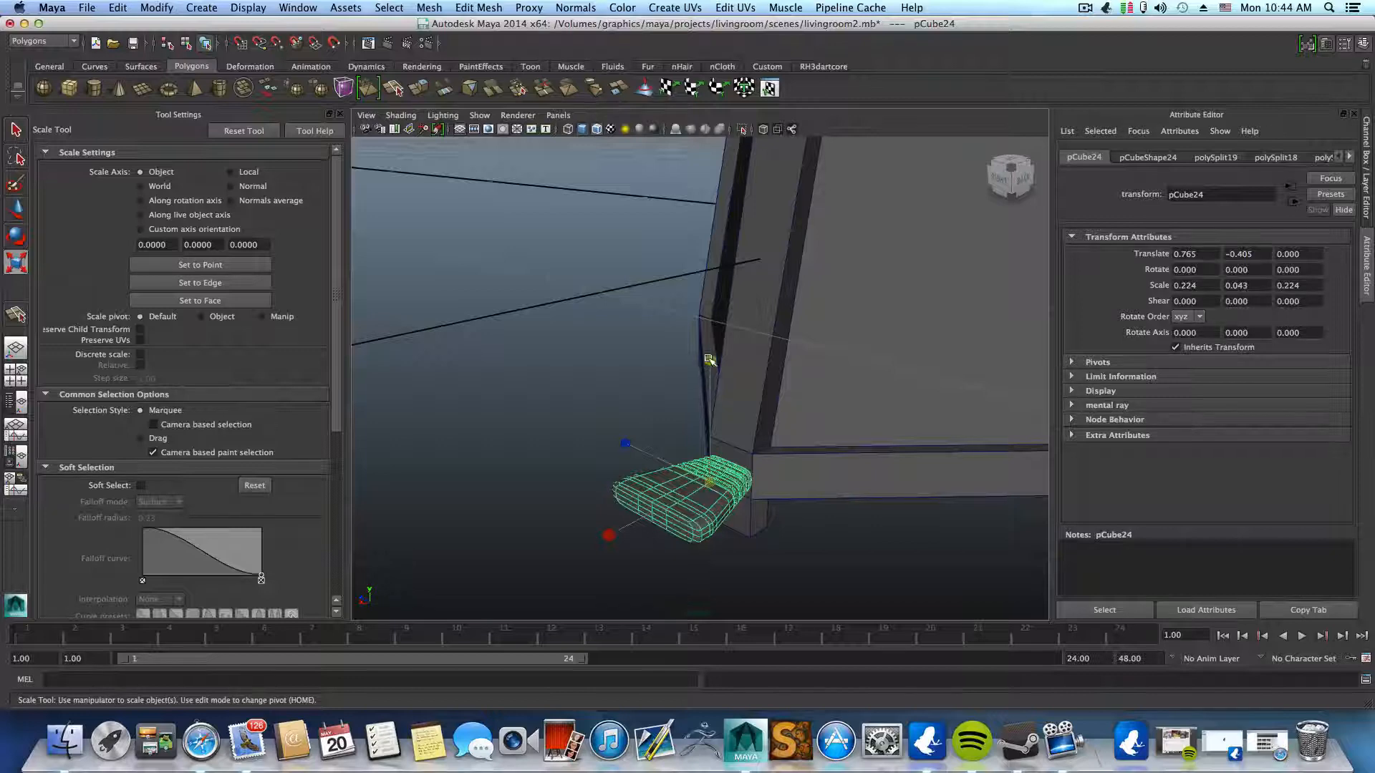
pyautogui.moveTo(709, 360); pyautogui.dragTo(719, 327)
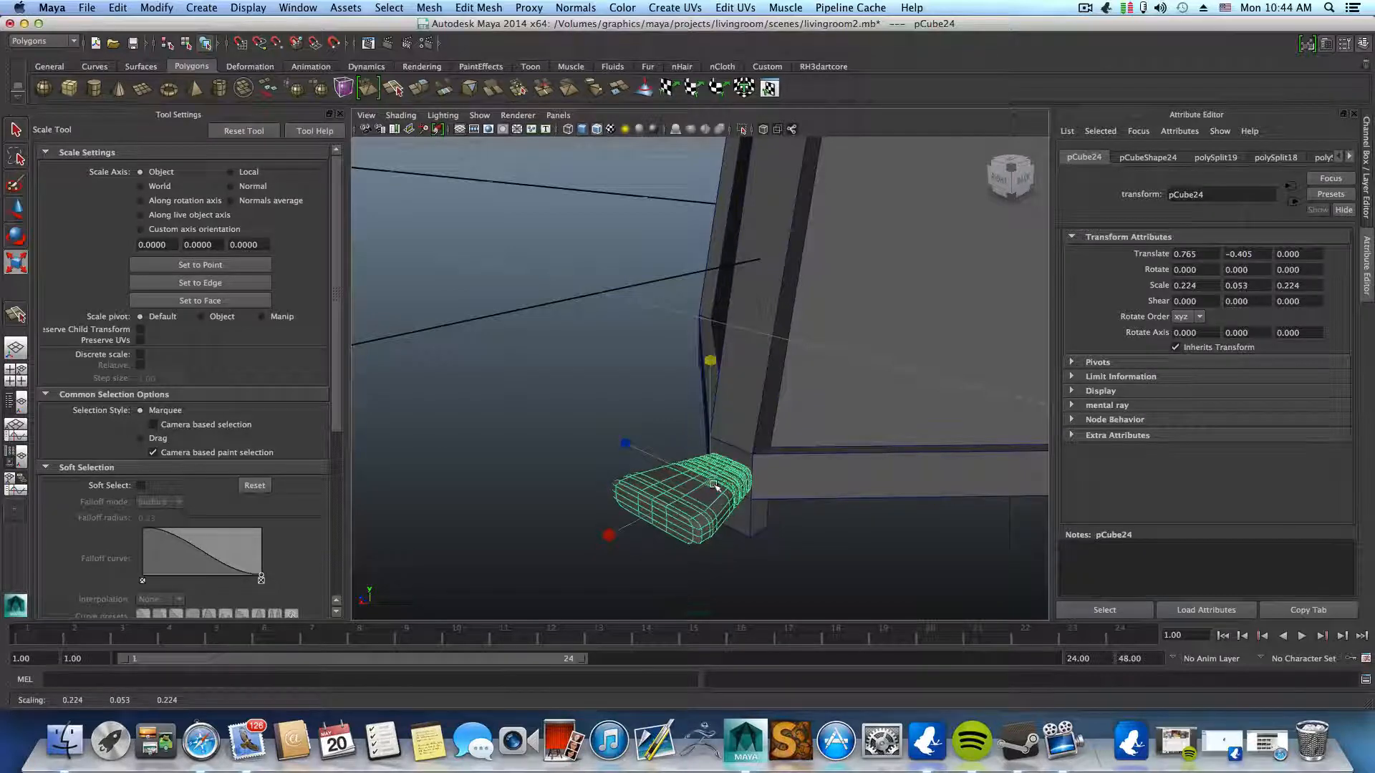
pyautogui.moveTo(714, 486); pyautogui.dragTo(673, 546)
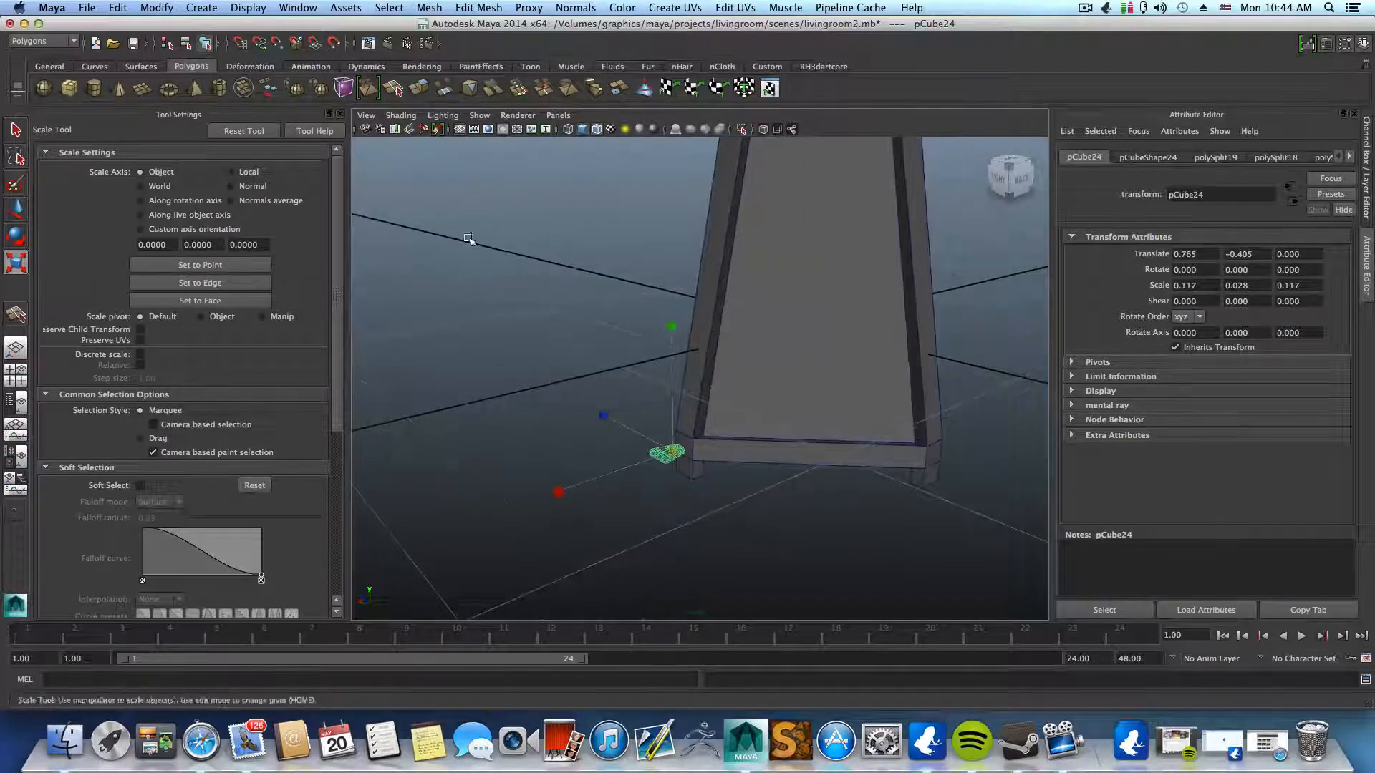
# - Move the rounded wedge away from the tapered model along the X axis to about 1.566 and keep it selected
pyautogui.press('w')
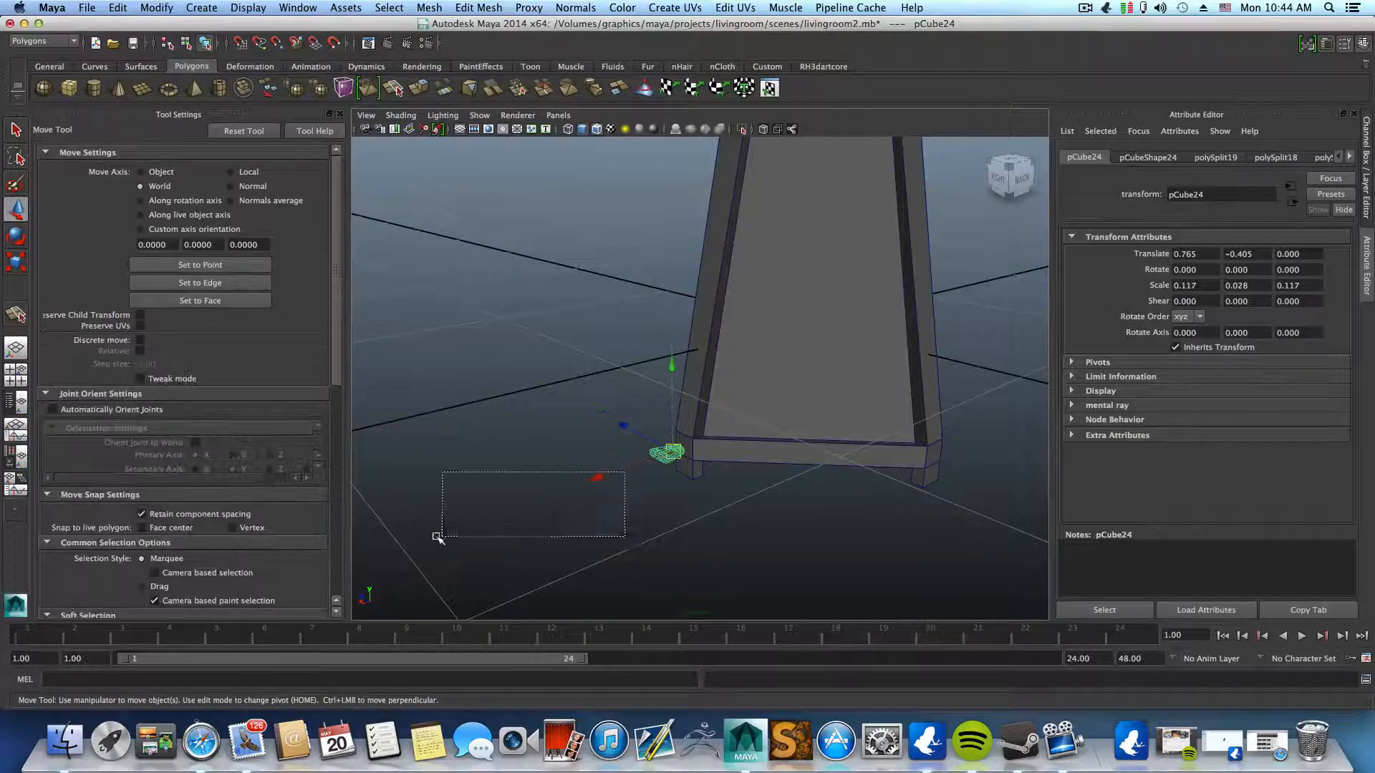
pyautogui.moveTo(438, 537); pyautogui.dragTo(440, 536)
pyautogui.click(665, 453)
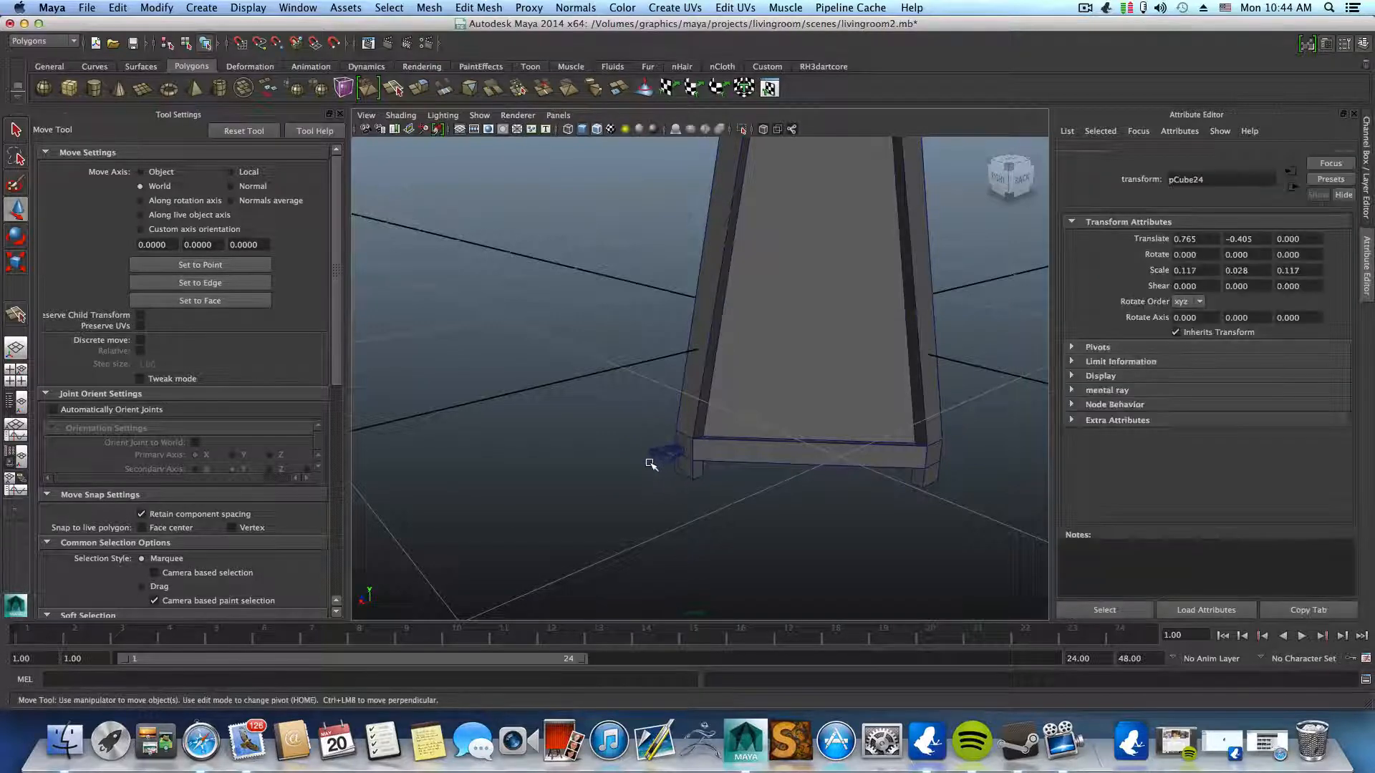
pyautogui.moveTo(607, 477); pyautogui.dragTo(569, 553)
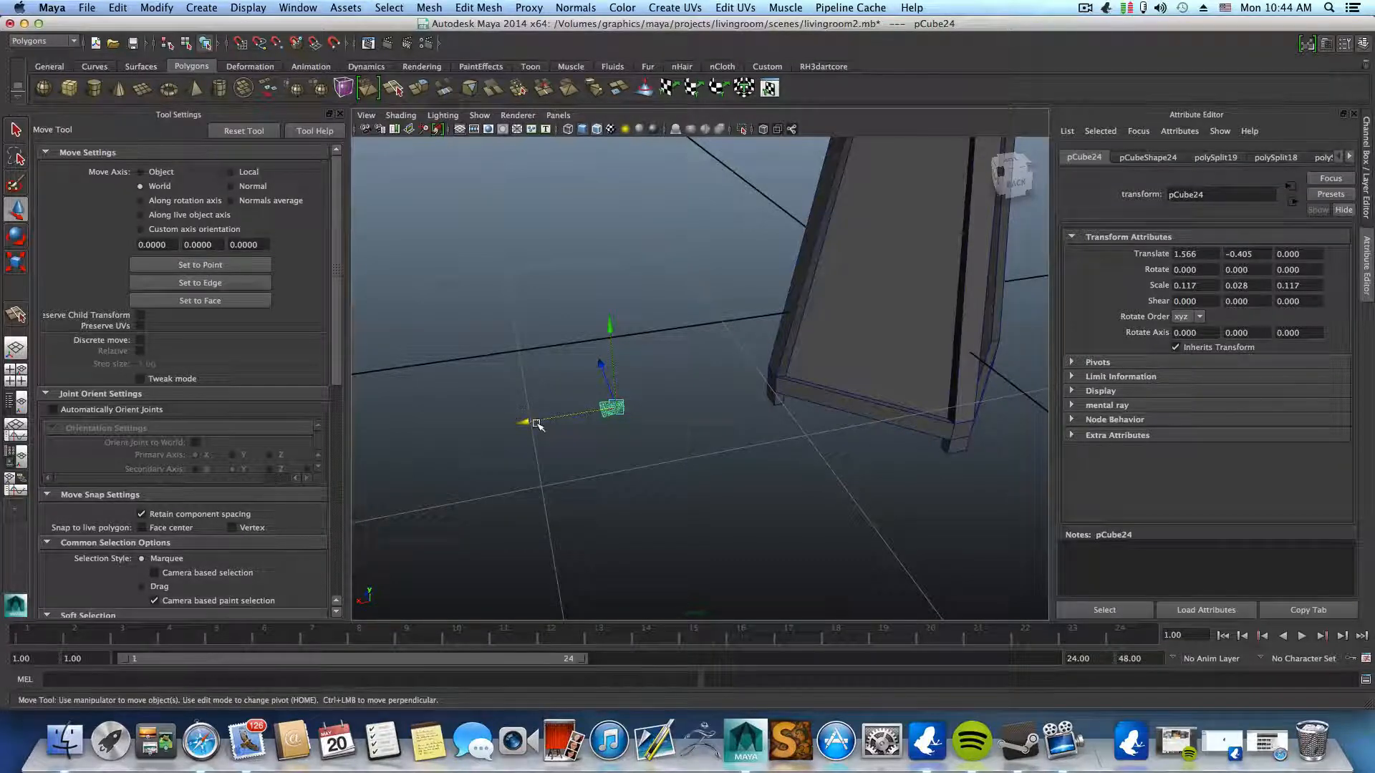
pyautogui.click(510, 419)
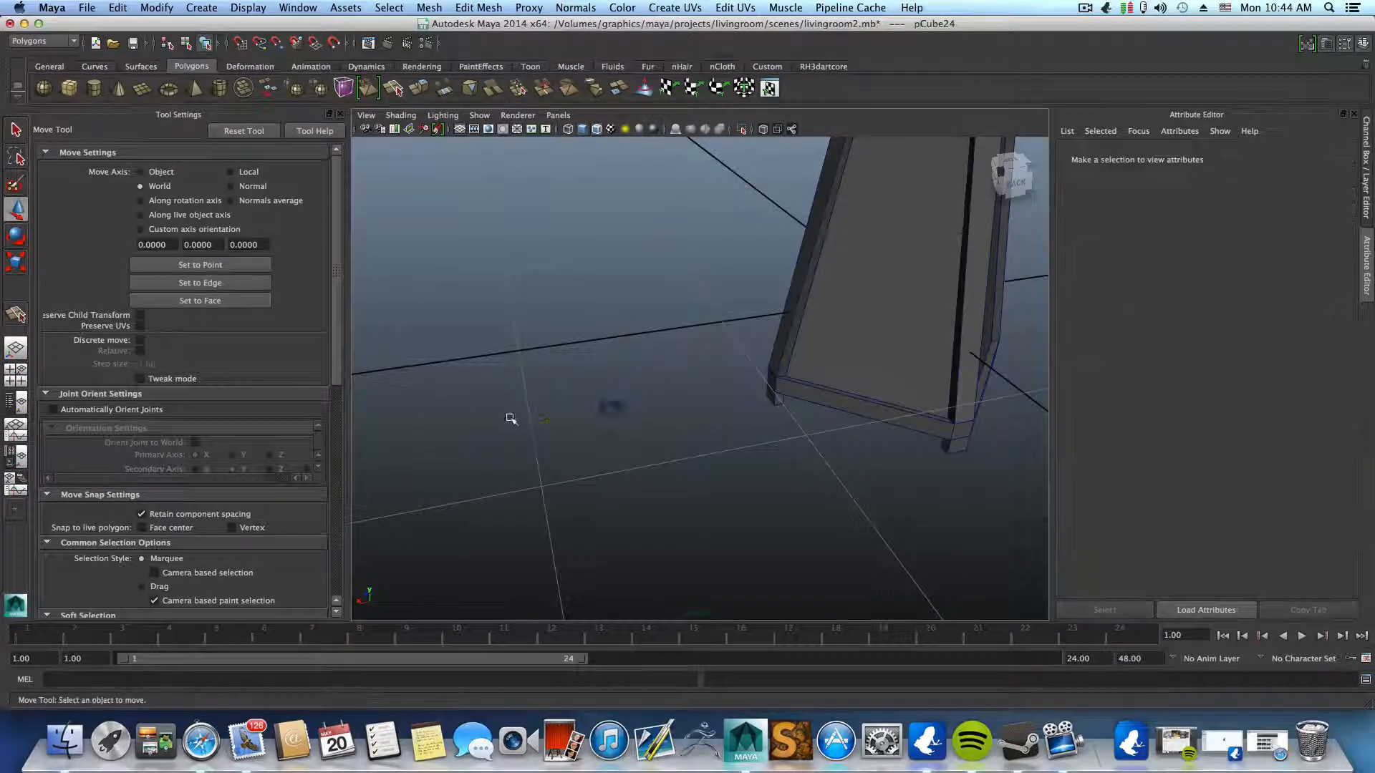
pyautogui.click(607, 411)
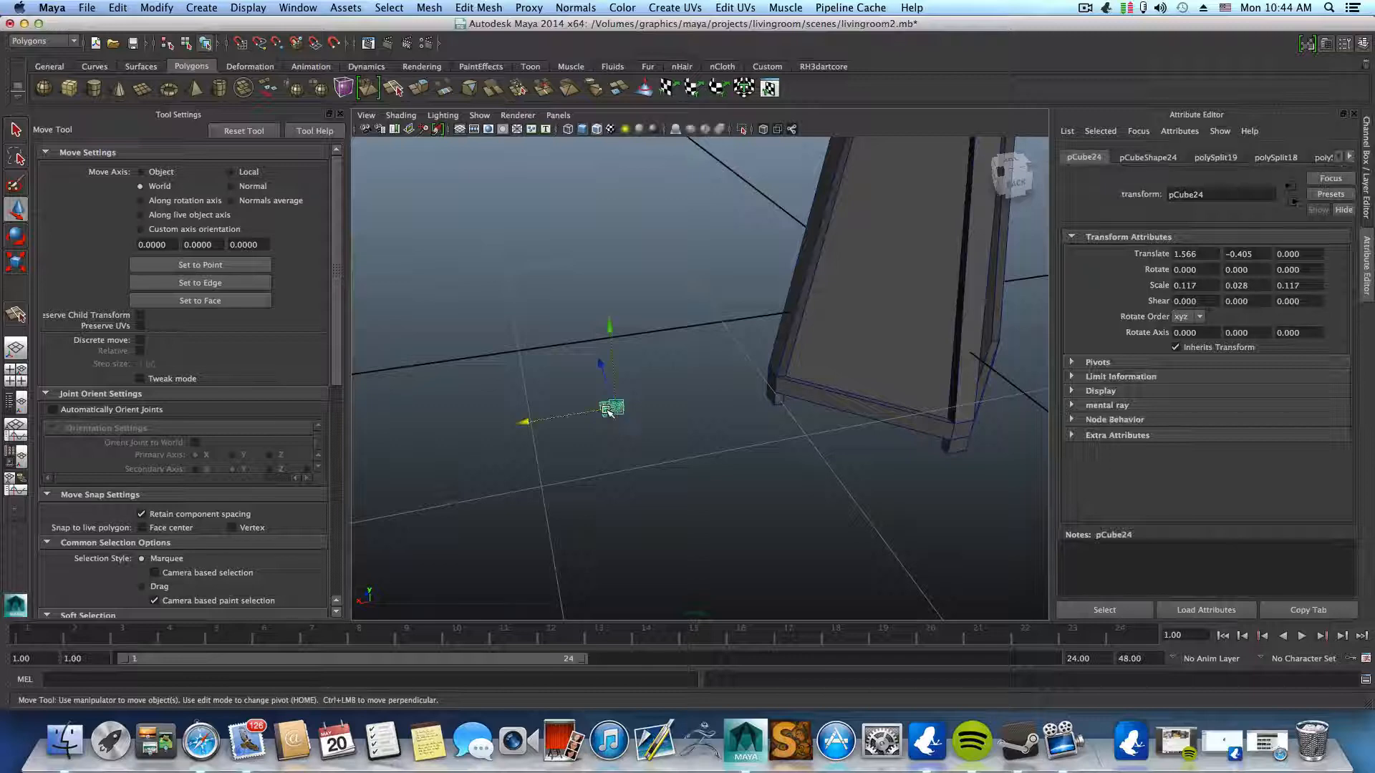
# - Create a polygon cube and move it along the X axis to about 2.602, clear of the tapered model
pyautogui.click(69, 89)
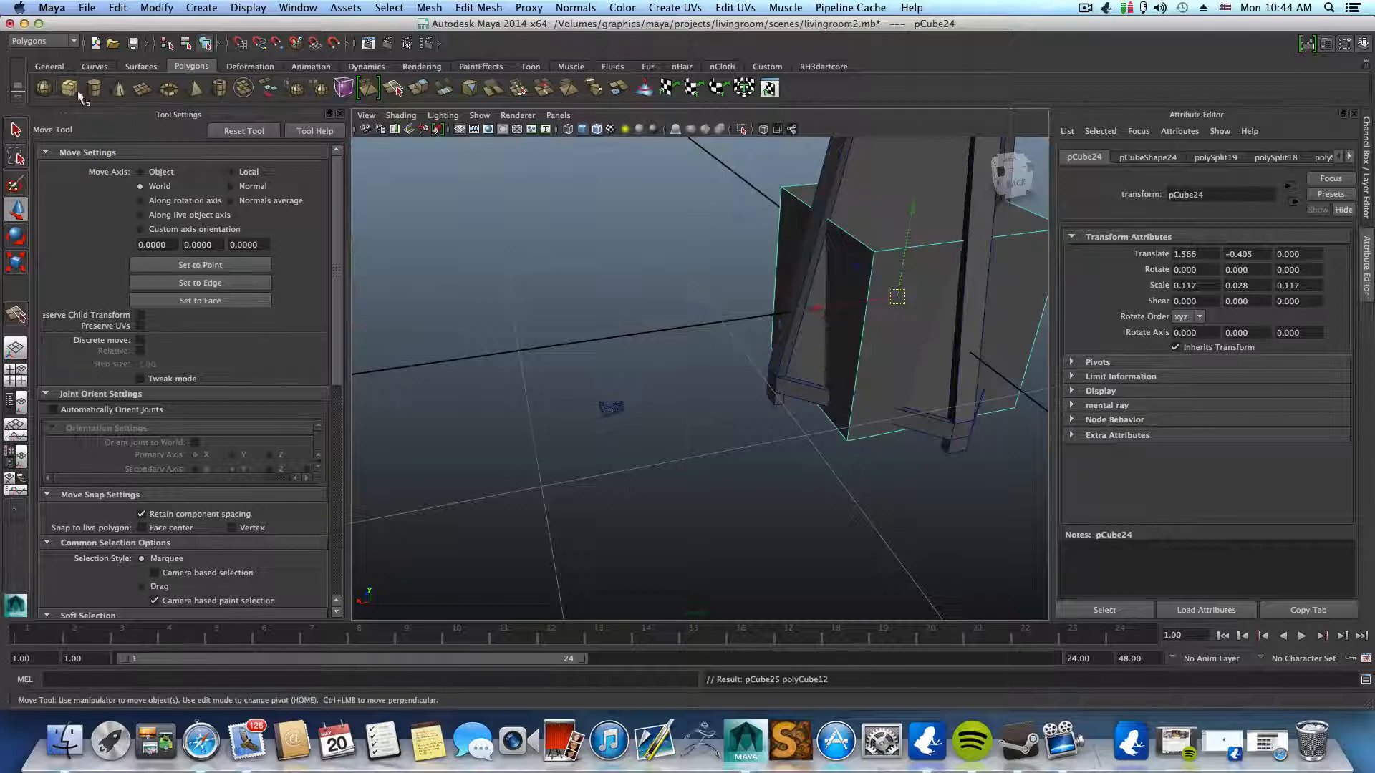
pyautogui.moveTo(817, 305); pyautogui.dragTo(269, 409)
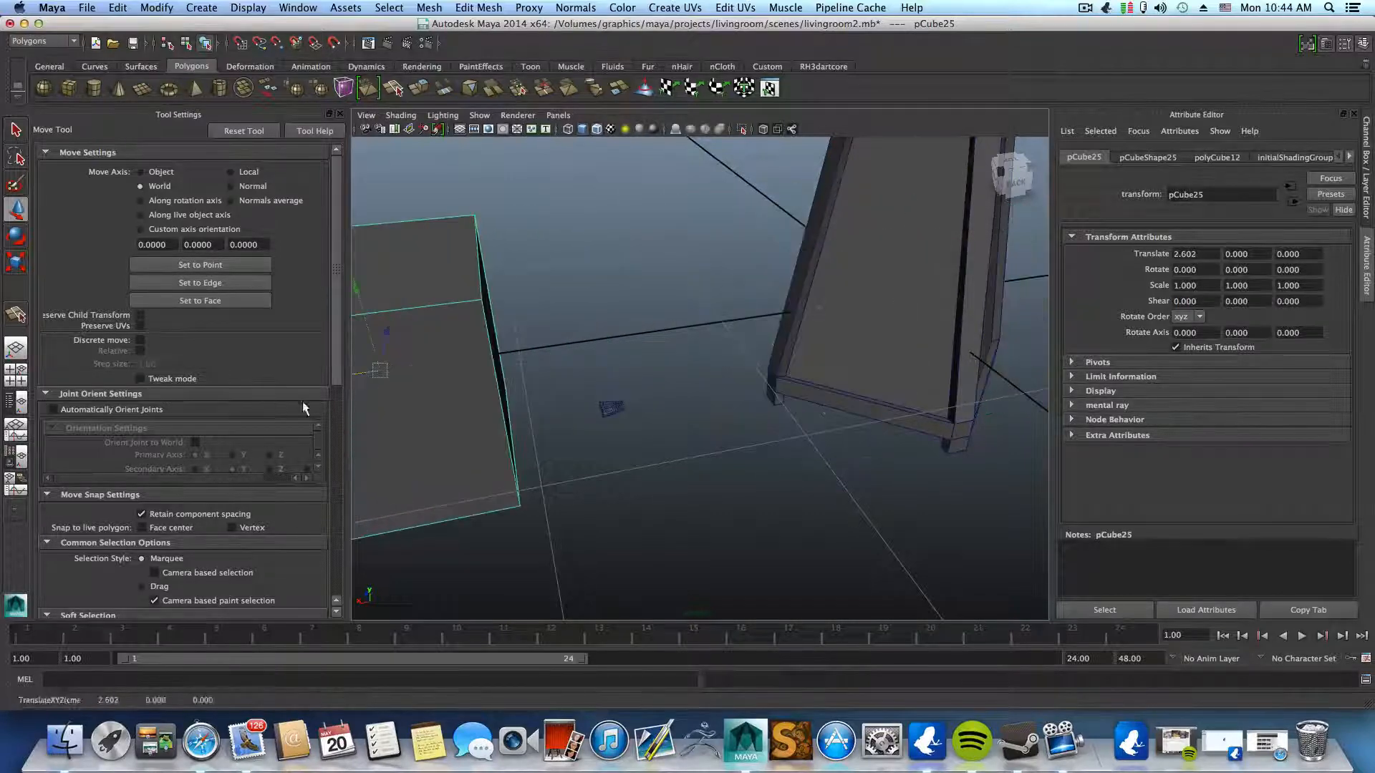
pyautogui.keyDown('alt'); pyautogui.moveTo(554, 410); pyautogui.dragTo(625, 449, button='middle'); pyautogui.keyUp('alt')
# - Flatten the cube into a thin square slab with a Y scale of about 0.044
pyautogui.press('r')
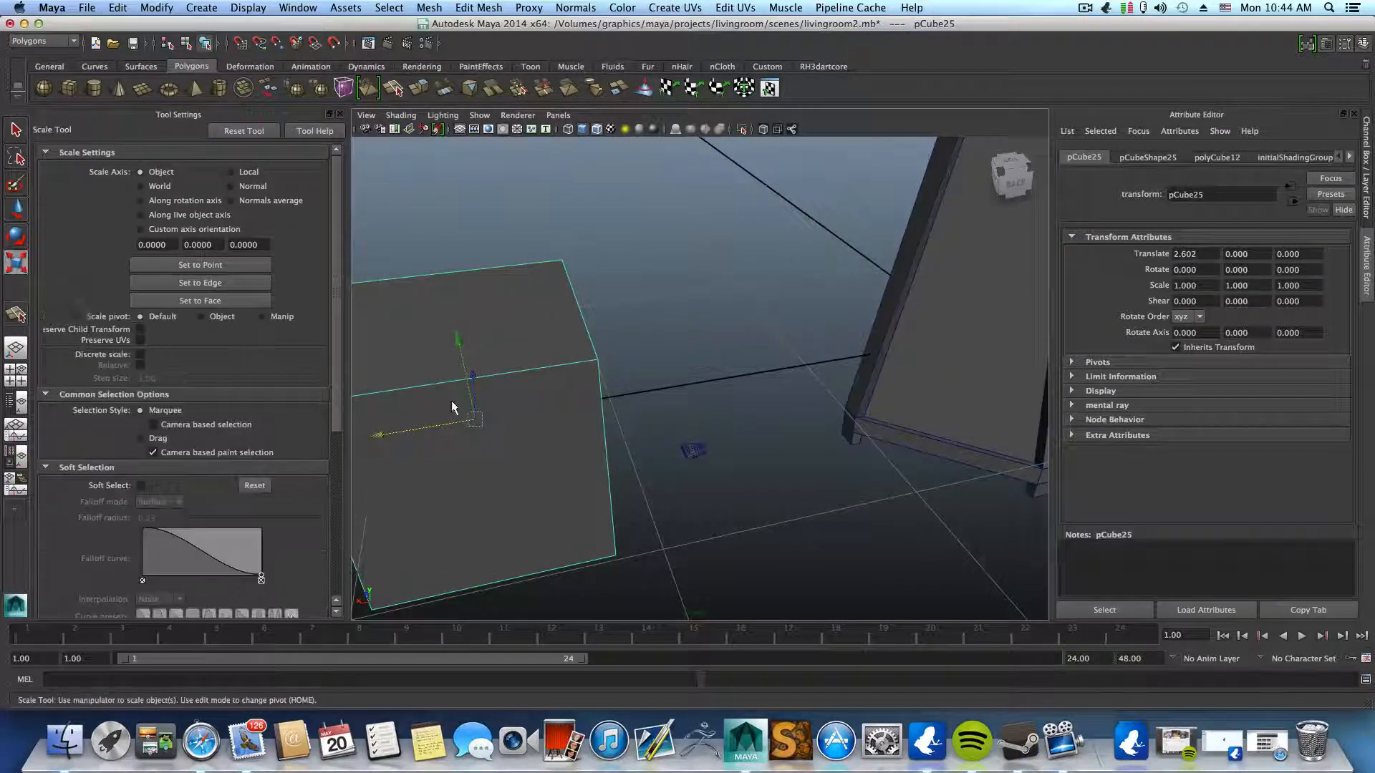
pyautogui.moveTo(460, 302); pyautogui.dragTo(600, 446)
pyautogui.keyDown('alt'); pyautogui.moveTo(600, 446); pyautogui.dragTo(525, 444, button='right'); pyautogui.keyUp('alt')
pyautogui.keyDown('alt'); pyautogui.moveTo(525, 444); pyautogui.dragTo(565, 393, button='middle'); pyautogui.keyUp('alt')
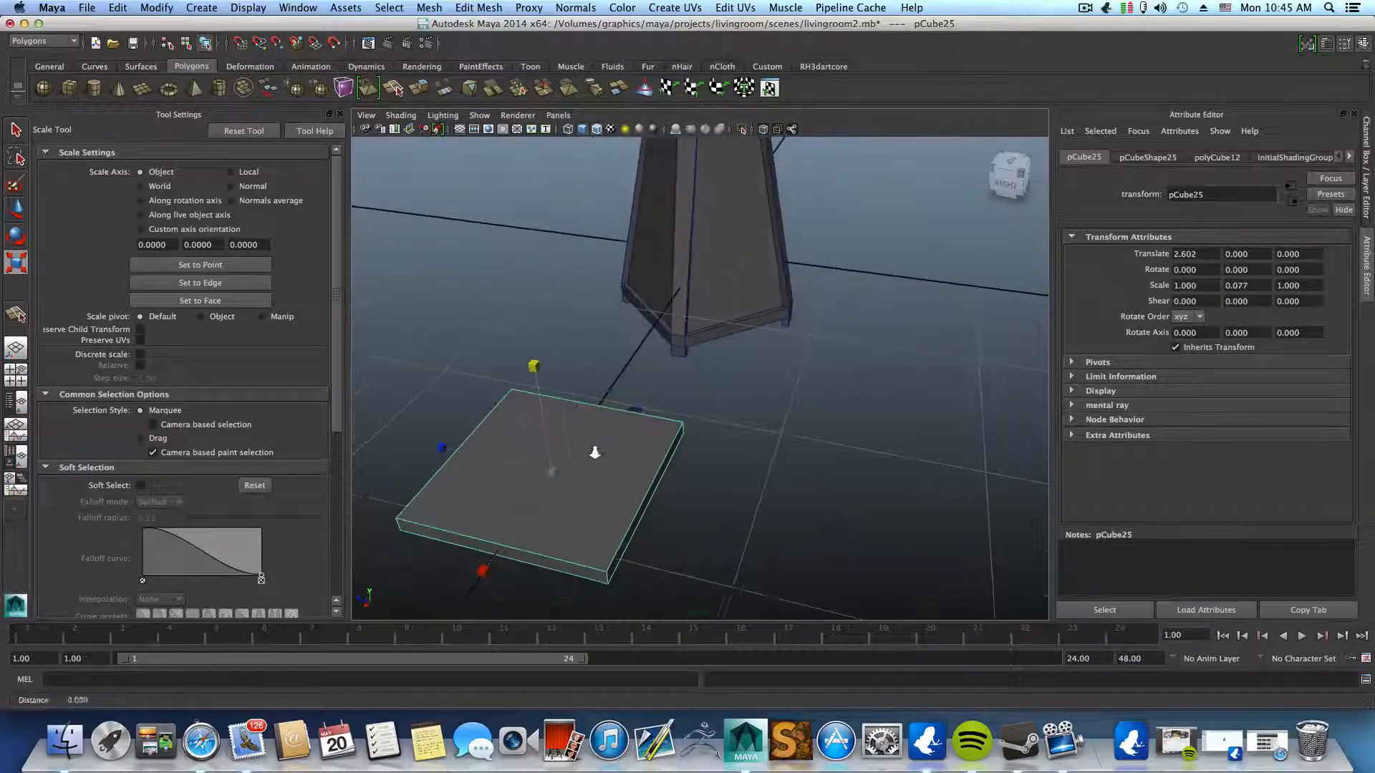
pyautogui.keyDown('alt'); pyautogui.moveTo(584, 451); pyautogui.dragTo(597, 432, button='middle'); pyautogui.keyUp('alt')
pyautogui.click(557, 342)
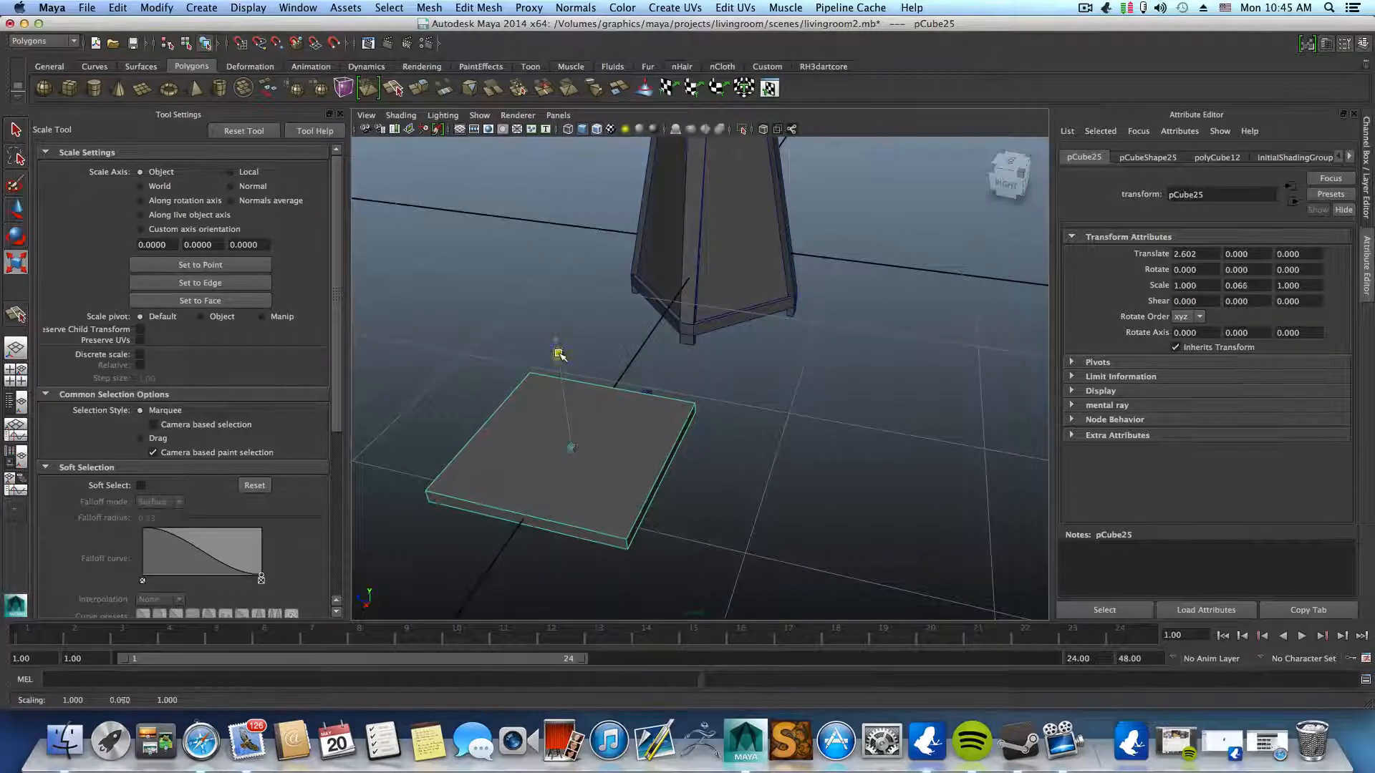
pyautogui.moveTo(559, 354); pyautogui.dragTo(565, 398)
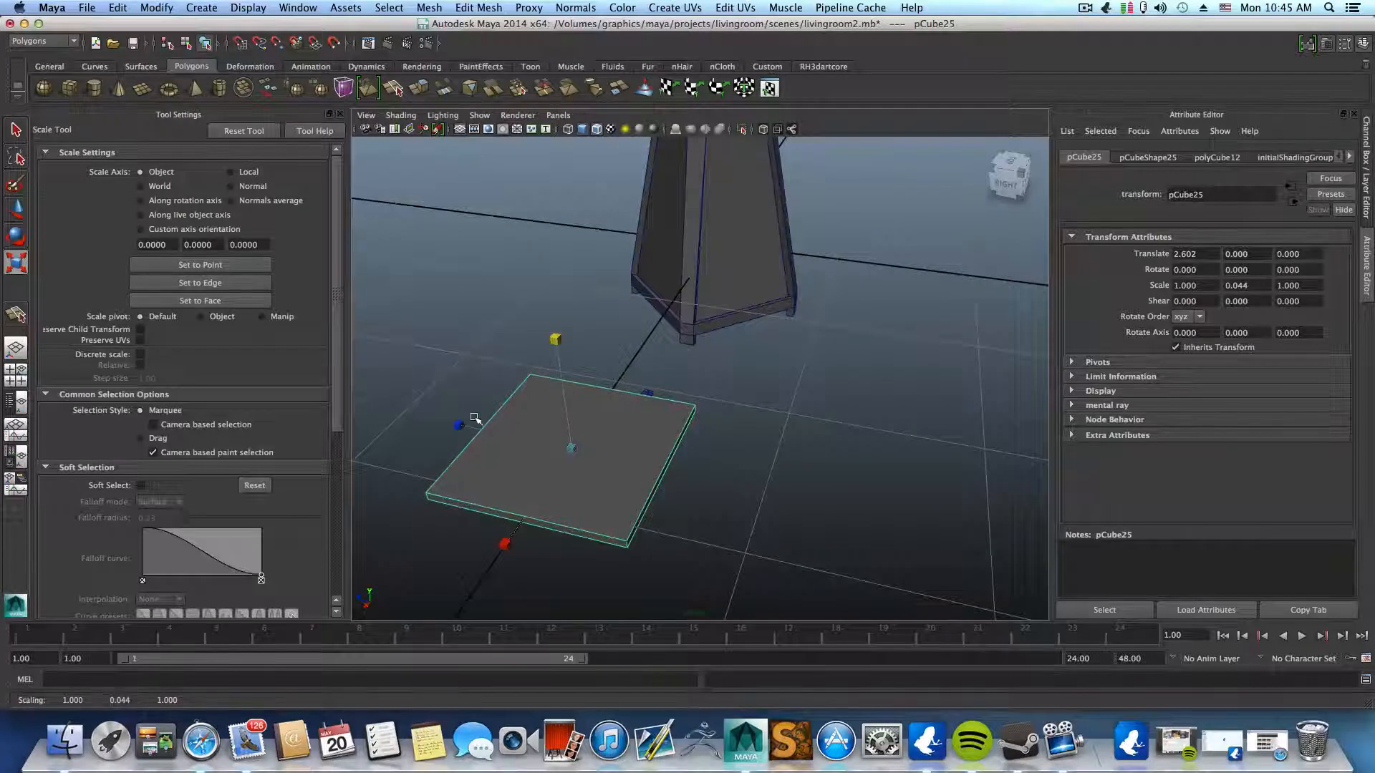
# - Shrink the slab uniformly to about 0.278 in X and Z, comparing its size with the rounded wedge
pyautogui.moveTo(571, 450); pyautogui.dragTo(659, 434)
pyautogui.click(848, 419)
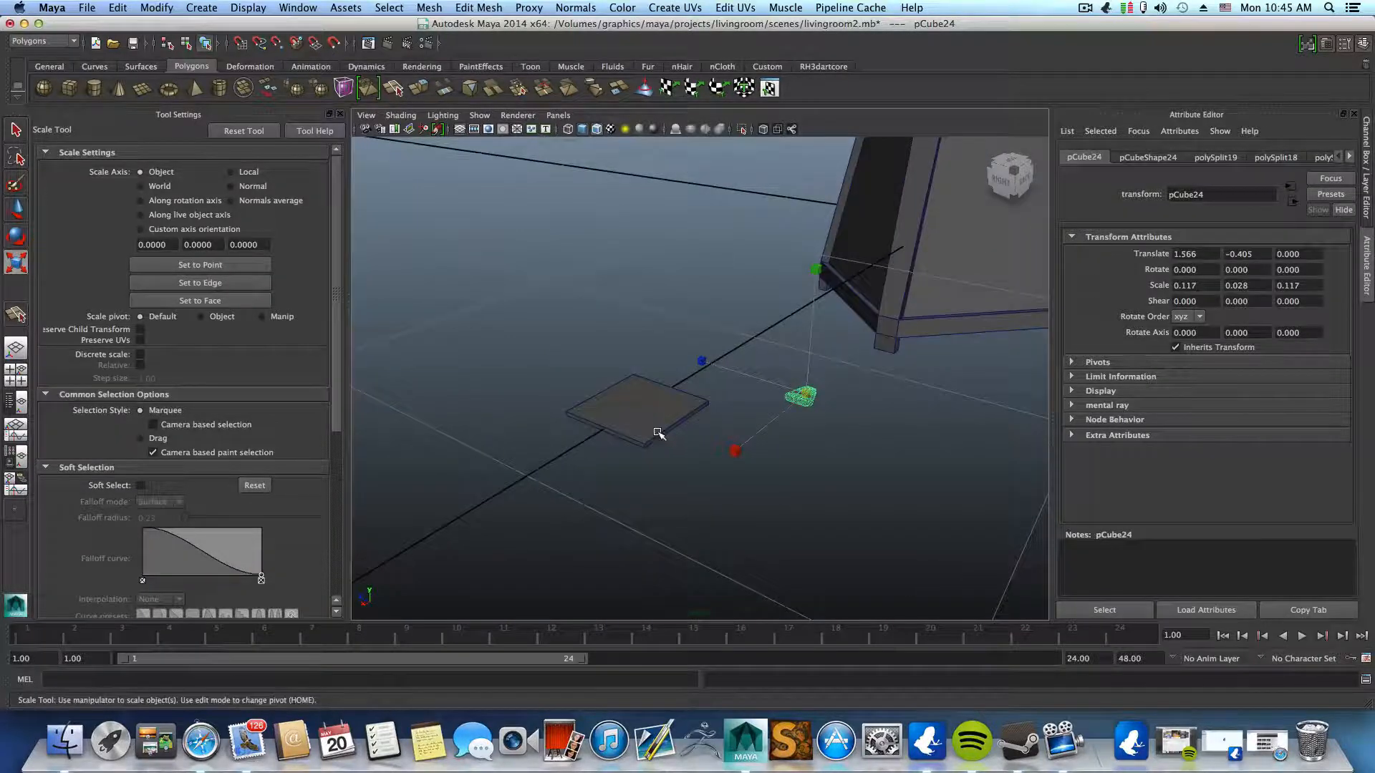
pyautogui.click(652, 430)
pyautogui.keyDown('alt'); pyautogui.moveTo(746, 452); pyautogui.dragTo(690, 447); pyautogui.keyUp('alt')
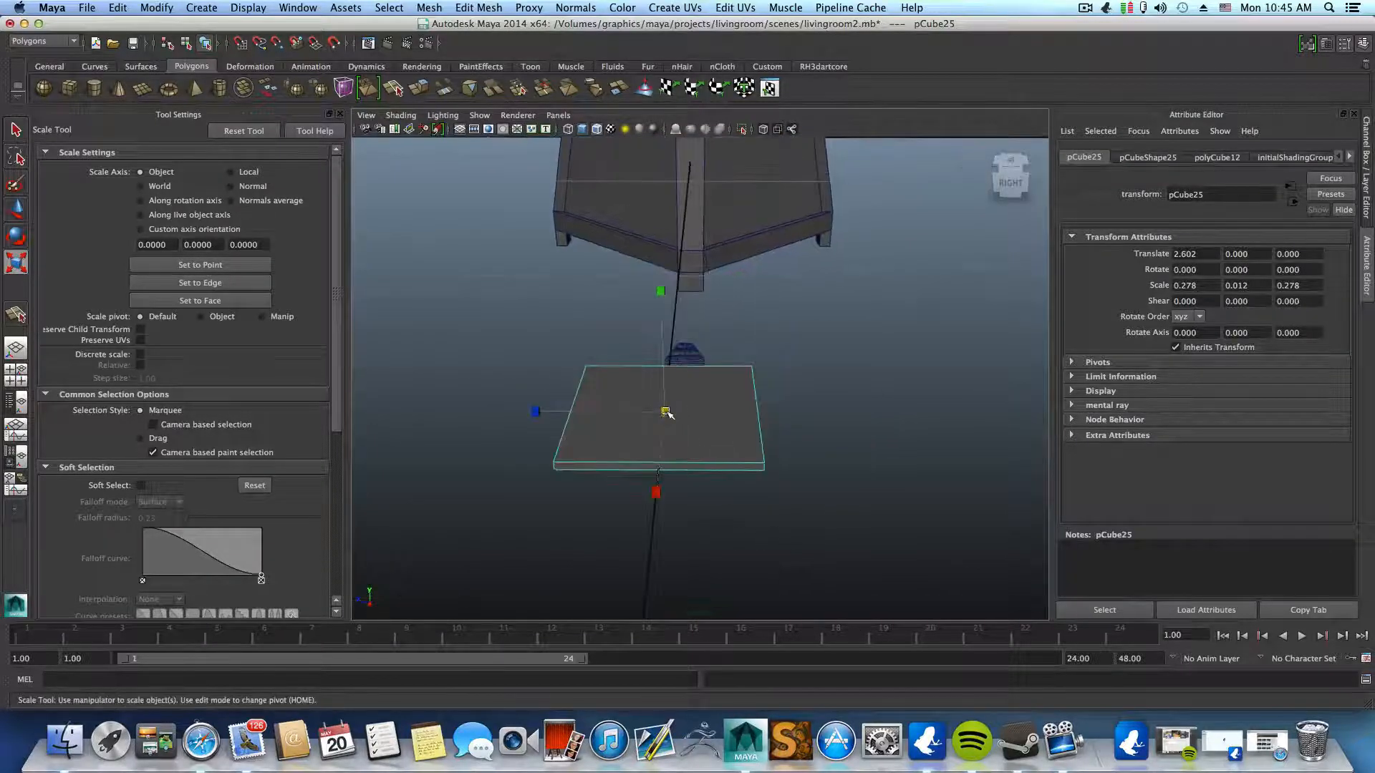
# - Create a polygon cylinder and set its axis subdivisions to 50
pyautogui.click(94, 89)
pyautogui.keyDown('alt'); pyautogui.moveTo(678, 341); pyautogui.dragTo(939, 333); pyautogui.keyUp('alt')
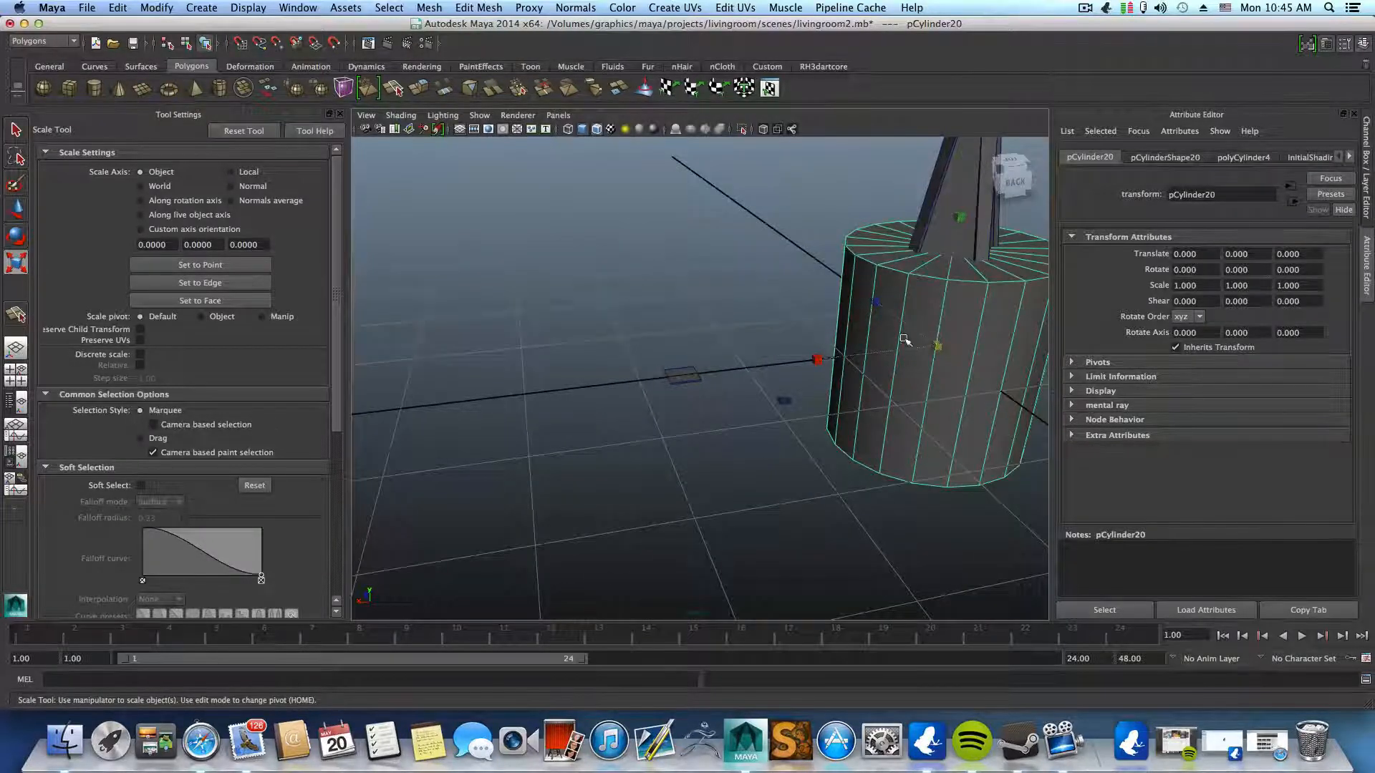
pyautogui.click(1164, 158)
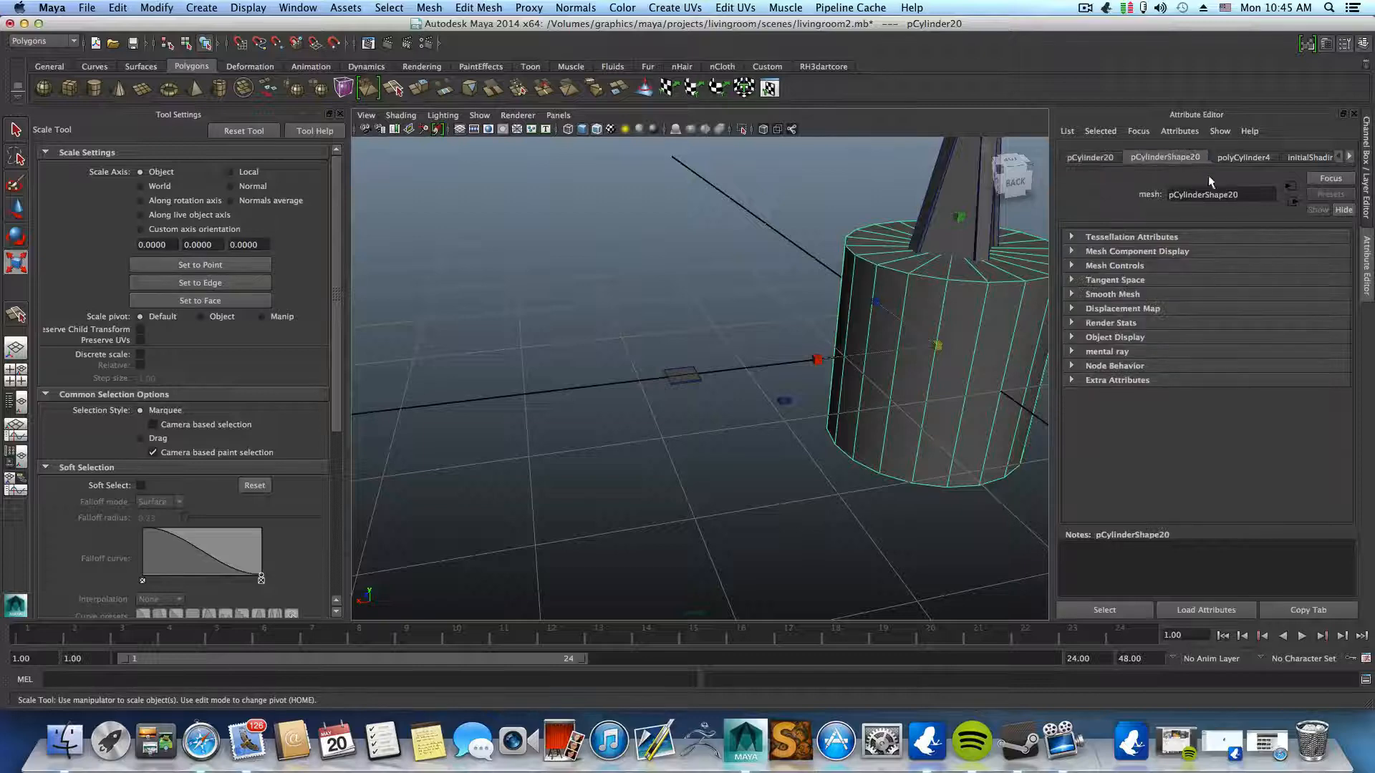
pyautogui.click(1231, 159)
pyautogui.moveTo(1336, 306); pyautogui.dragTo(1336, 300)
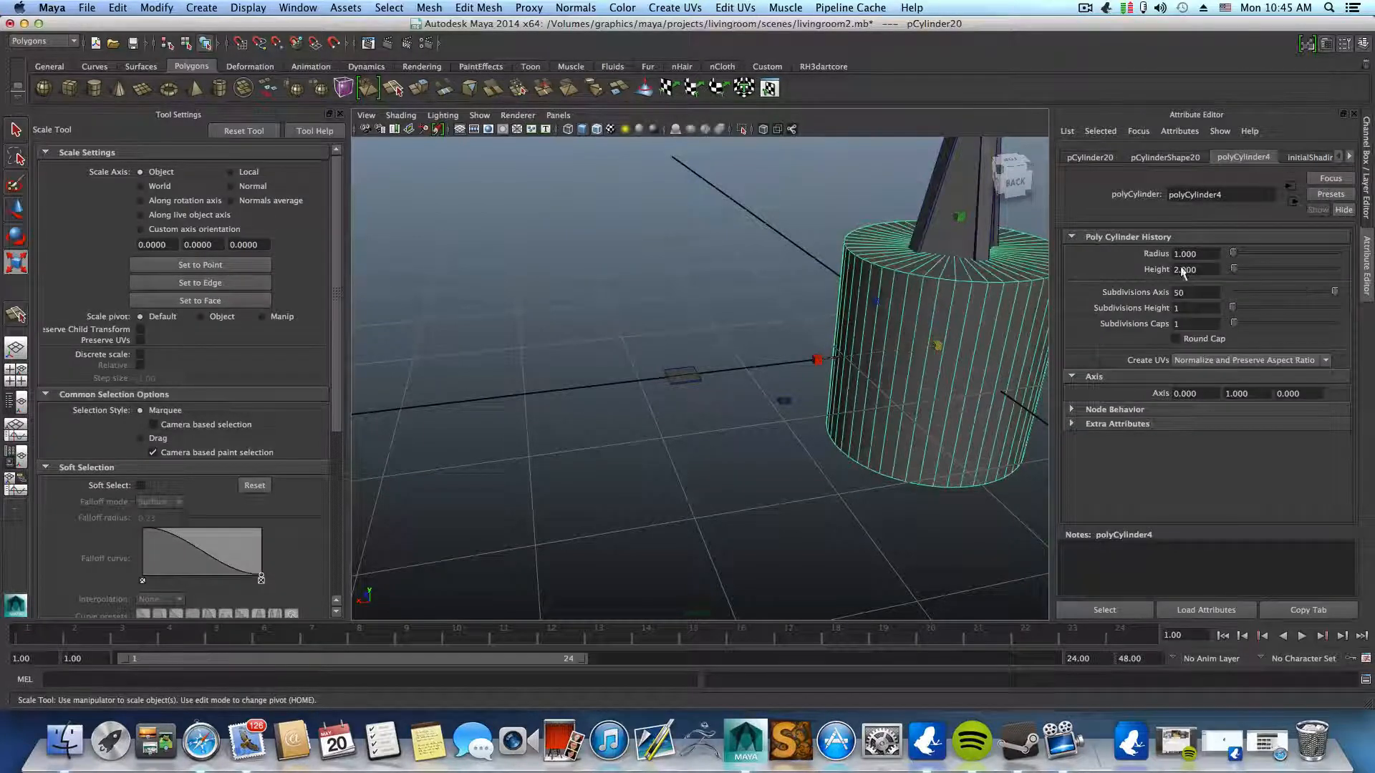
# - Move the cylinder along the X axis over the slab and scale it down uniformly to about 0.112
pyautogui.click(17, 208)
pyautogui.moveTo(858, 359); pyautogui.dragTo(564, 389)
pyautogui.click(10, 263)
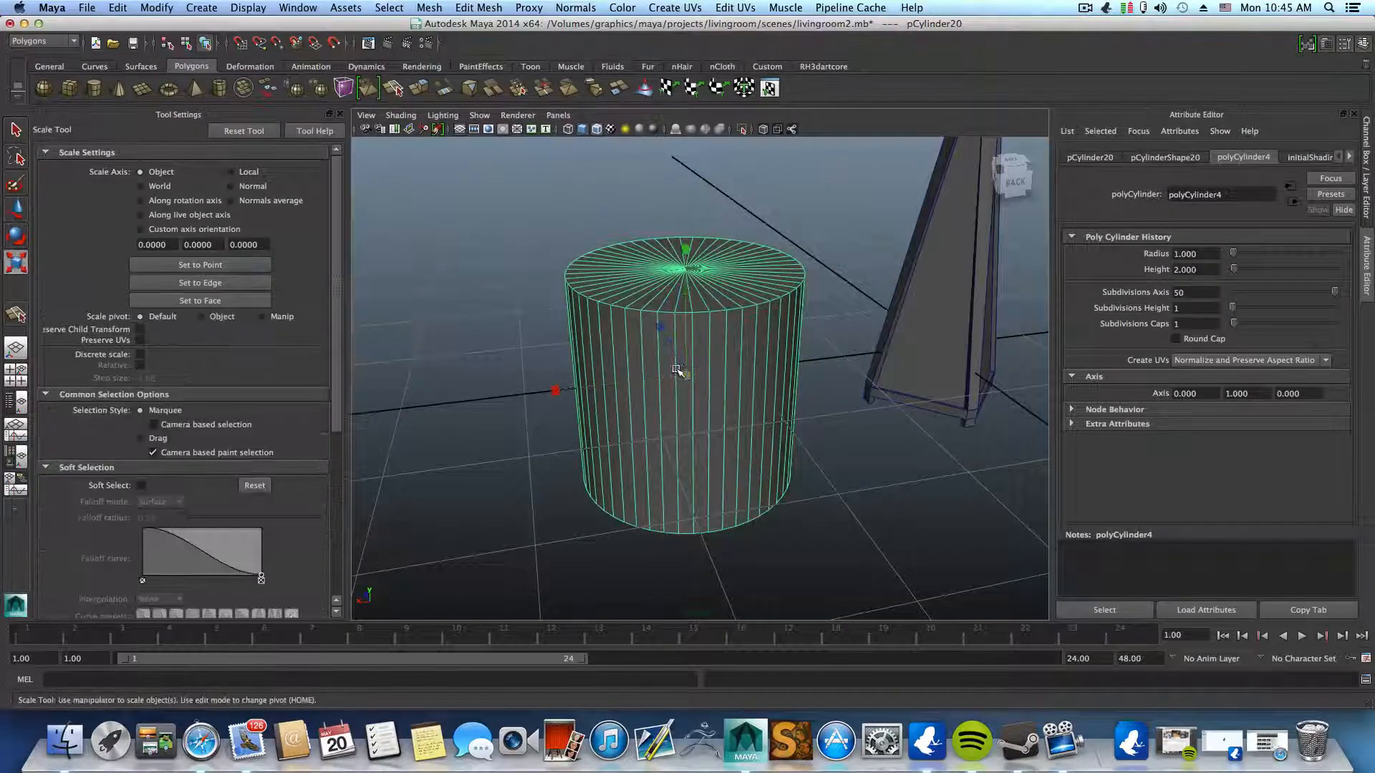
pyautogui.moveTo(681, 374); pyautogui.dragTo(518, 414)
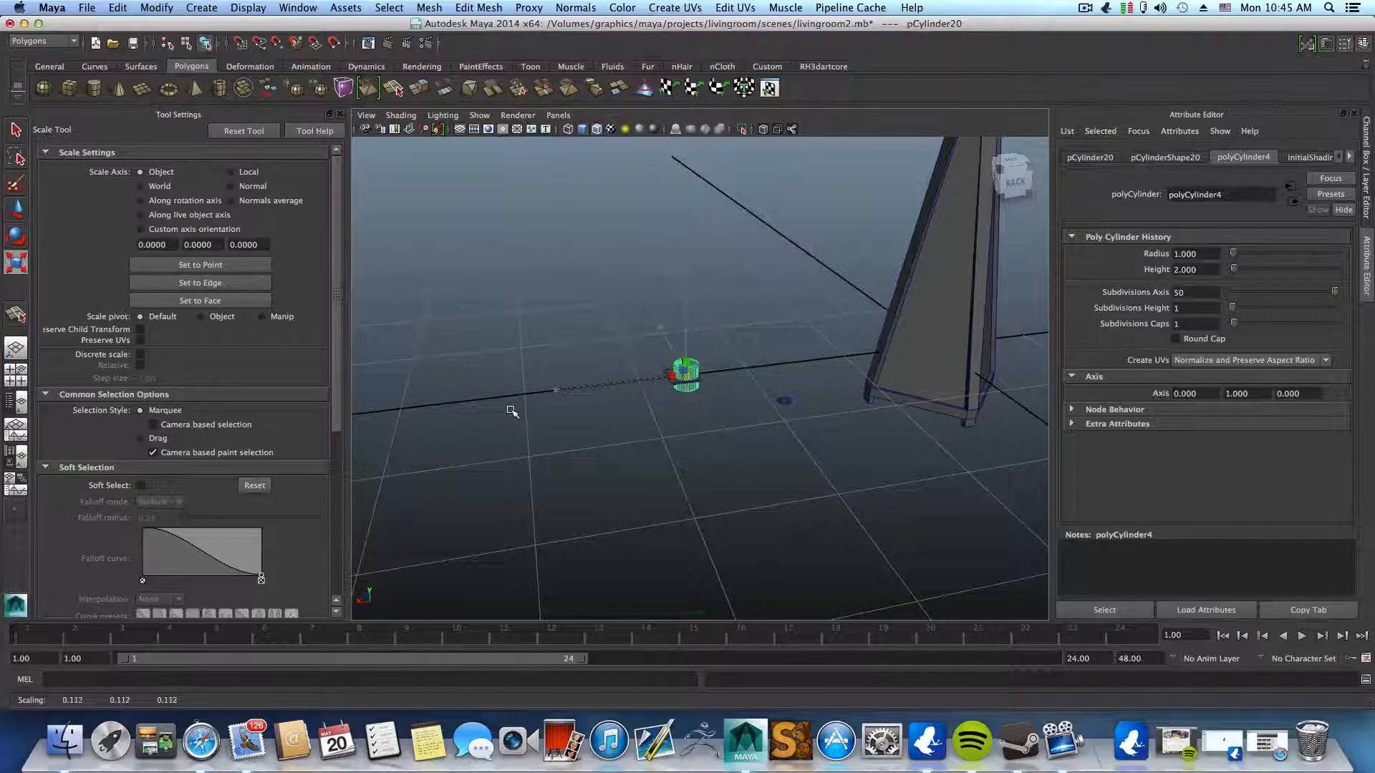
# - Raise the cylinder to rest on top of the slab and center it there, at about X 2.603 and Y 0.115
pyautogui.keyDown('alt'); pyautogui.moveTo(572, 425); pyautogui.dragTo(893, 476, button='right'); pyautogui.keyUp('alt')
pyautogui.keyDown('alt'); pyautogui.moveTo(893, 476); pyautogui.dragTo(711, 387); pyautogui.keyUp('alt')
pyautogui.keyDown('alt'); pyautogui.moveTo(786, 434); pyautogui.dragTo(838, 449, button='middle'); pyautogui.keyUp('alt')
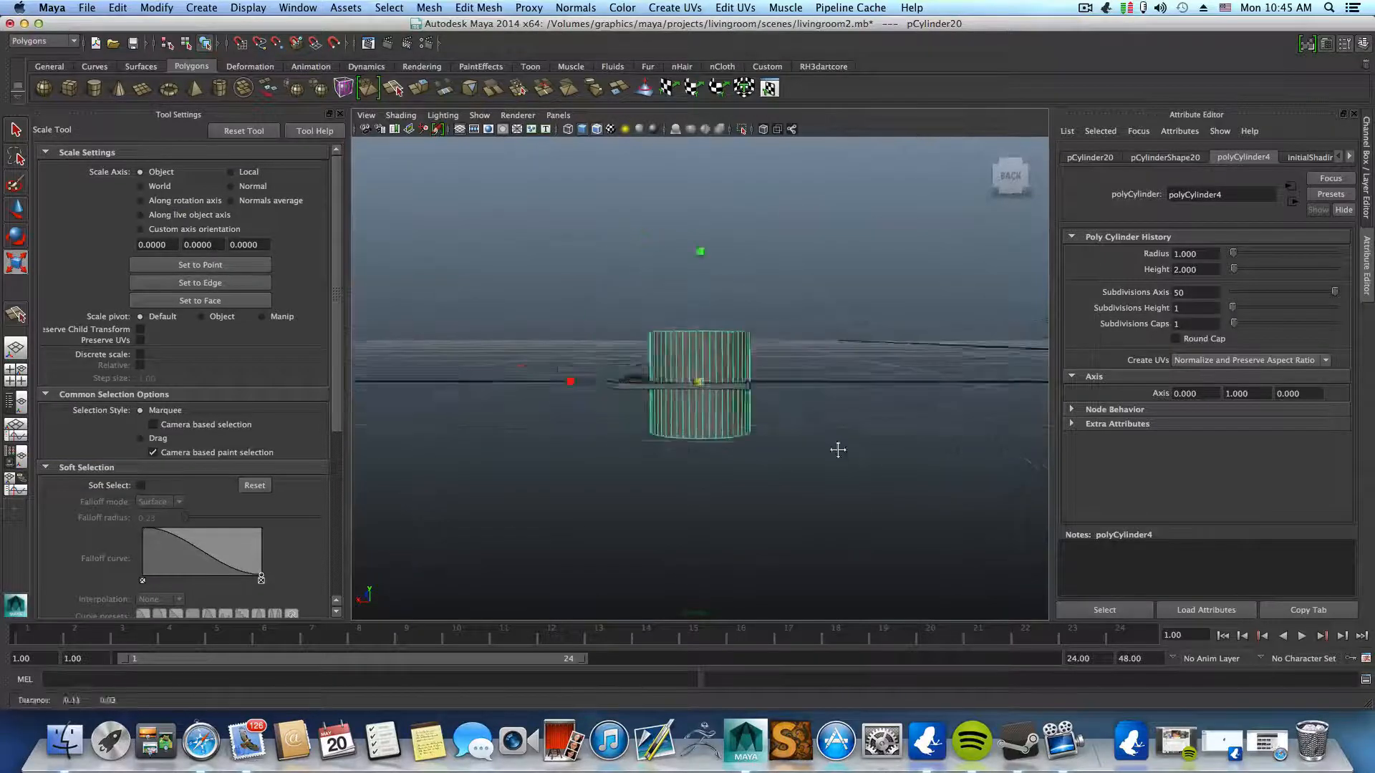
pyautogui.keyDown('alt'); pyautogui.moveTo(838, 449); pyautogui.dragTo(780, 422); pyautogui.keyUp('alt')
pyautogui.click(15, 207)
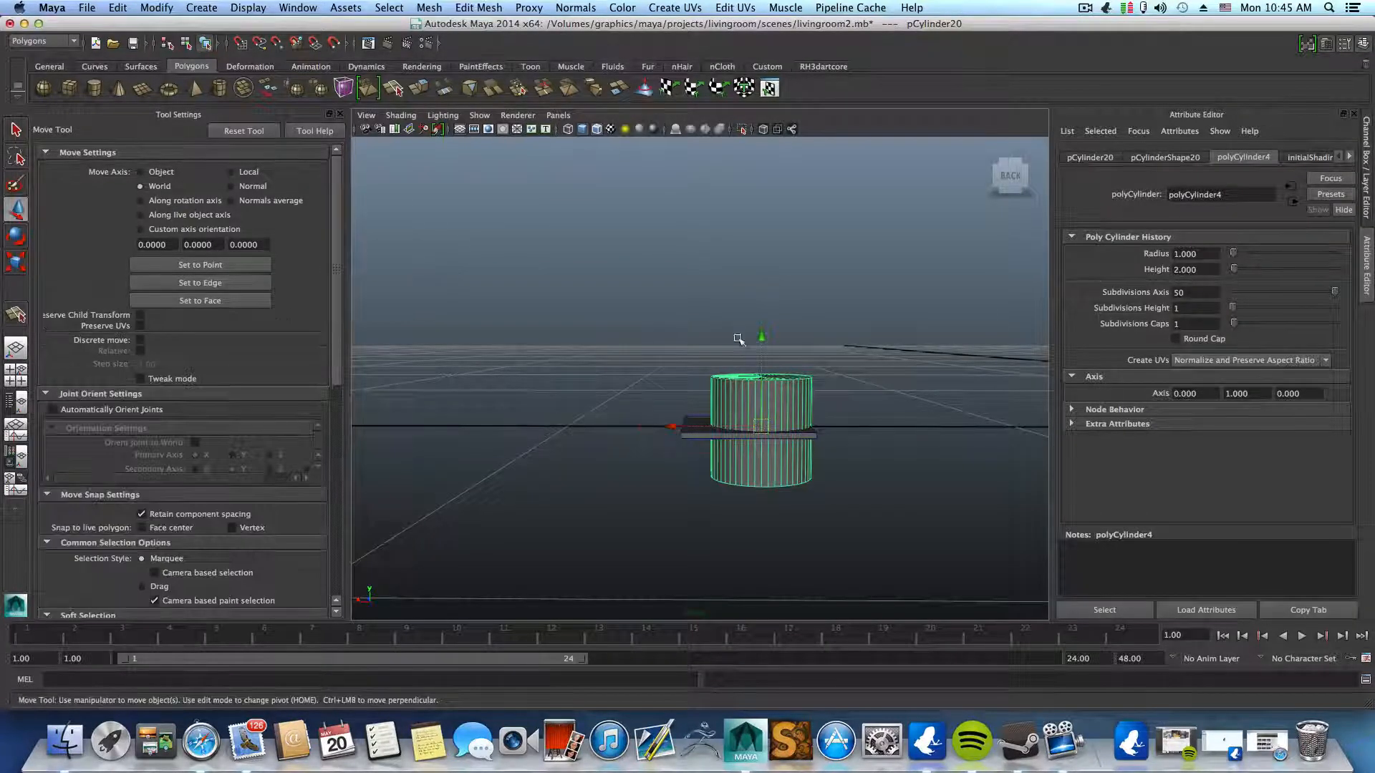
pyautogui.moveTo(761, 336); pyautogui.dragTo(754, 277)
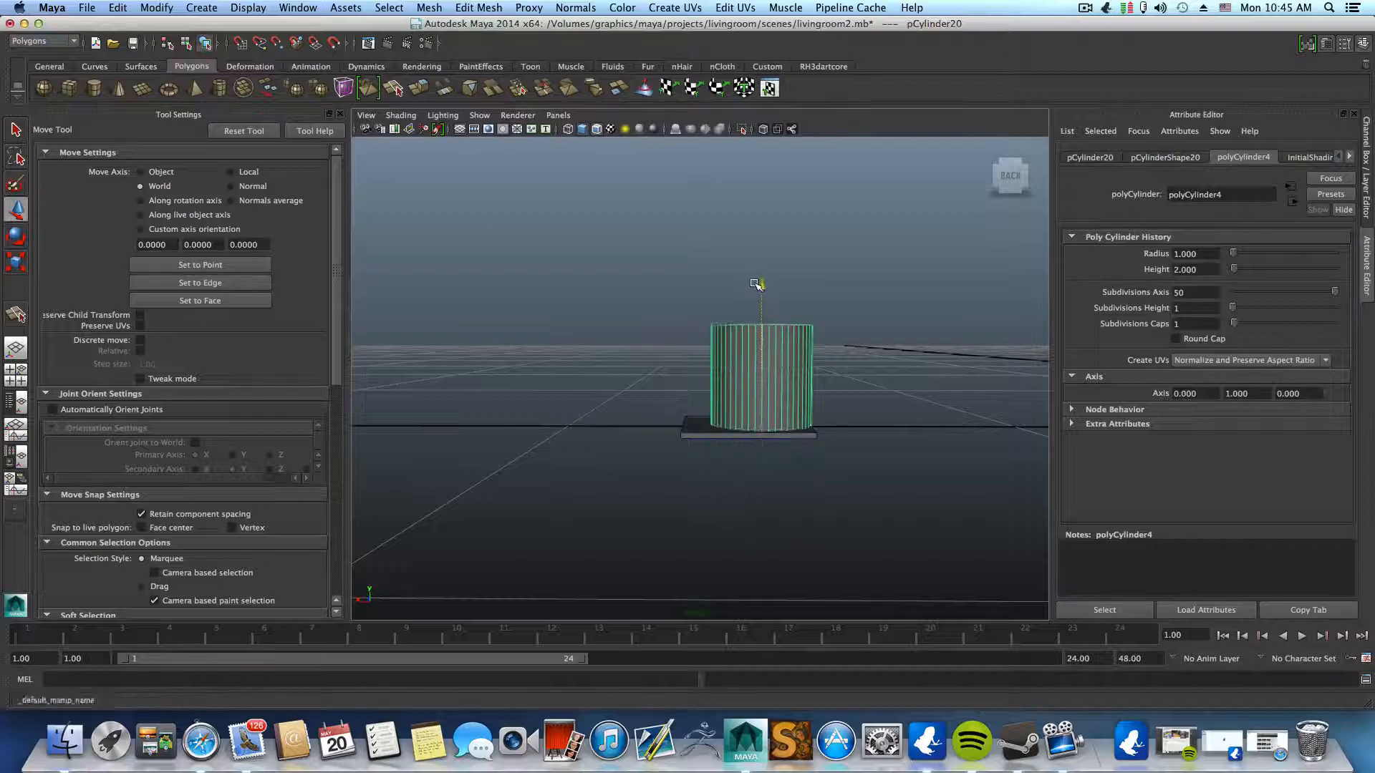
pyautogui.moveTo(678, 375)
pyautogui.mouseDown()
pyautogui.moveTo(657, 372)
pyautogui.moveTo(672, 436)
pyautogui.moveTo(663, 377)
pyautogui.mouseUp()
pyautogui.keyDown('alt'); pyautogui.moveTo(663, 378); pyautogui.dragTo(877, 432, button='right'); pyautogui.keyUp('alt')
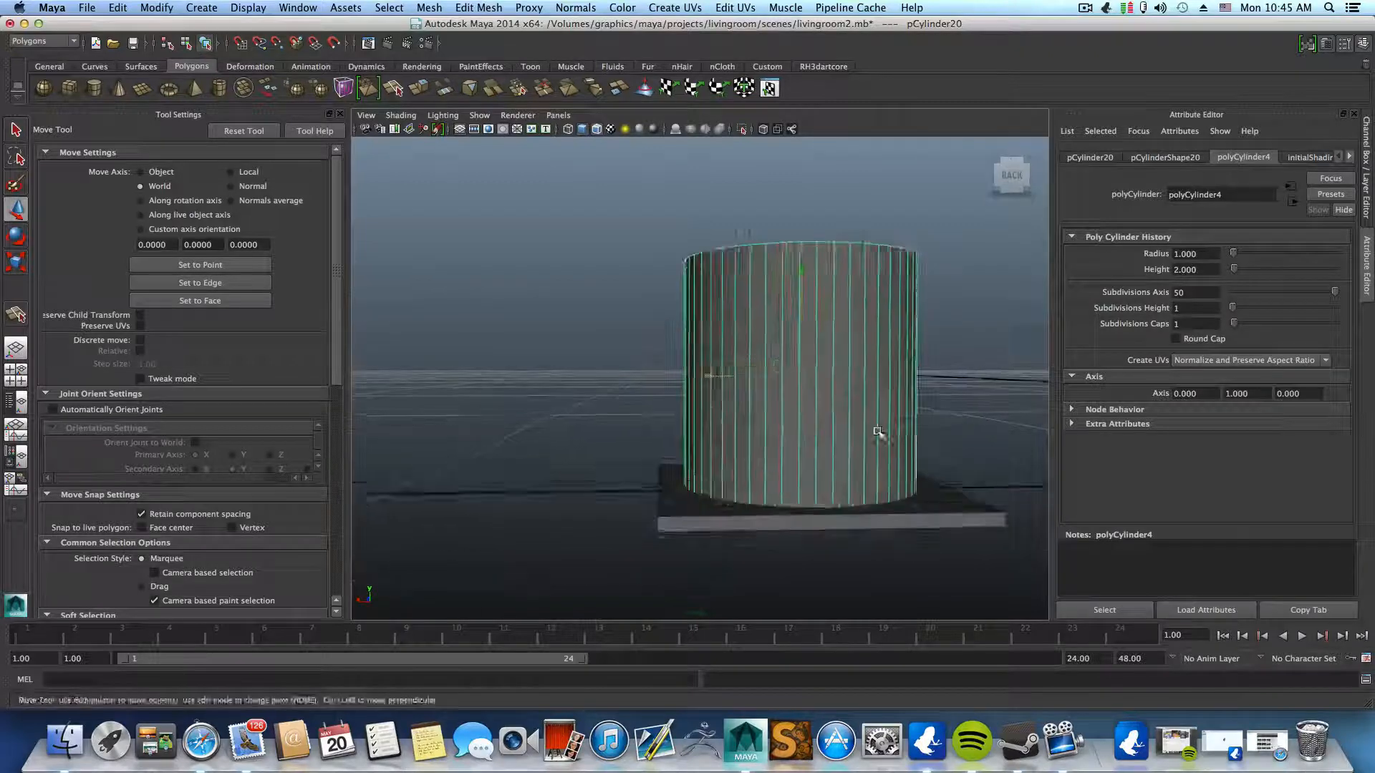
pyautogui.keyDown('alt'); pyautogui.moveTo(878, 431); pyautogui.dragTo(703, 311, button='middle'); pyautogui.keyUp('alt')
pyautogui.moveTo(654, 255)
pyautogui.mouseDown()
pyautogui.moveTo(654, 230)
pyautogui.moveTo(652, 248)
pyautogui.mouseUp()
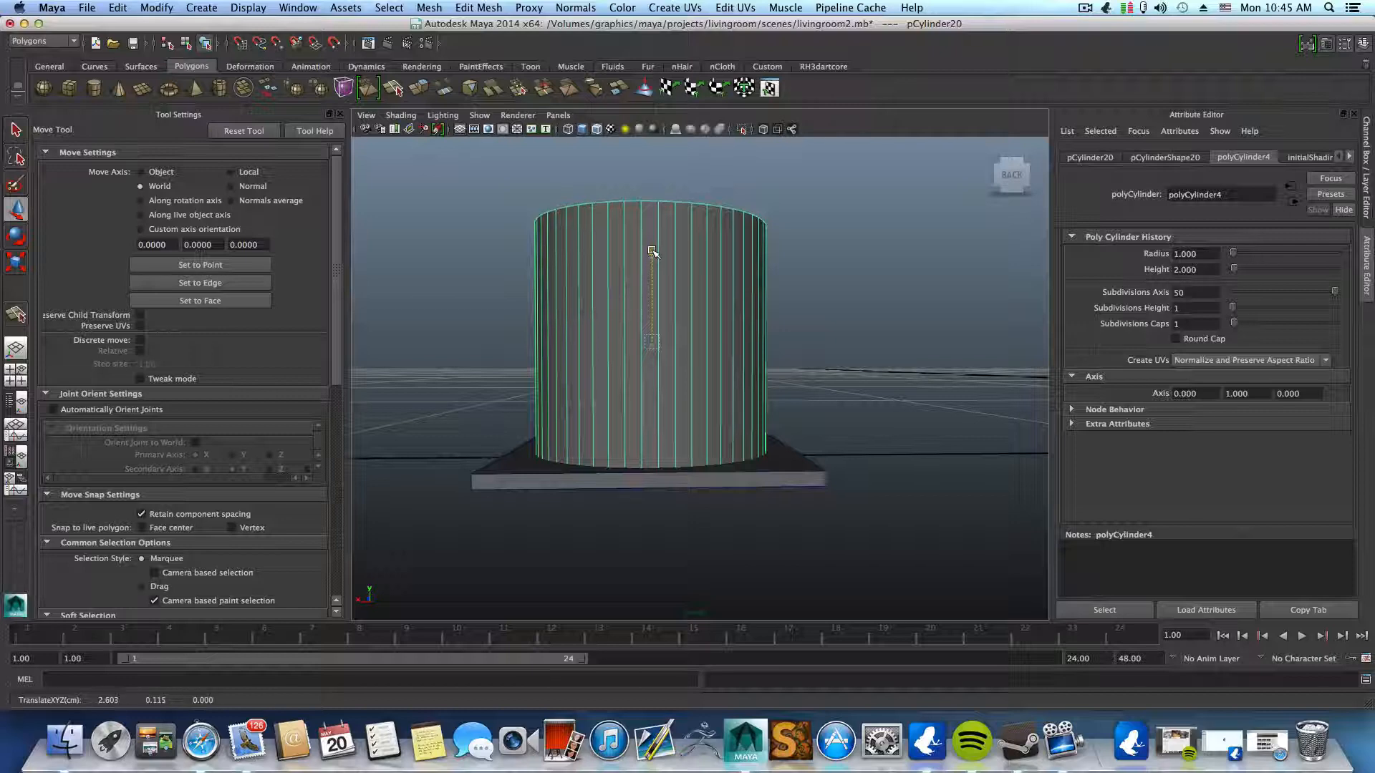
# - Scale the cylinder standing on the slab down uniformly to about 0.094
pyautogui.keyDown('alt'); pyautogui.moveTo(700, 328); pyautogui.dragTo(709, 424); pyautogui.keyUp('alt')
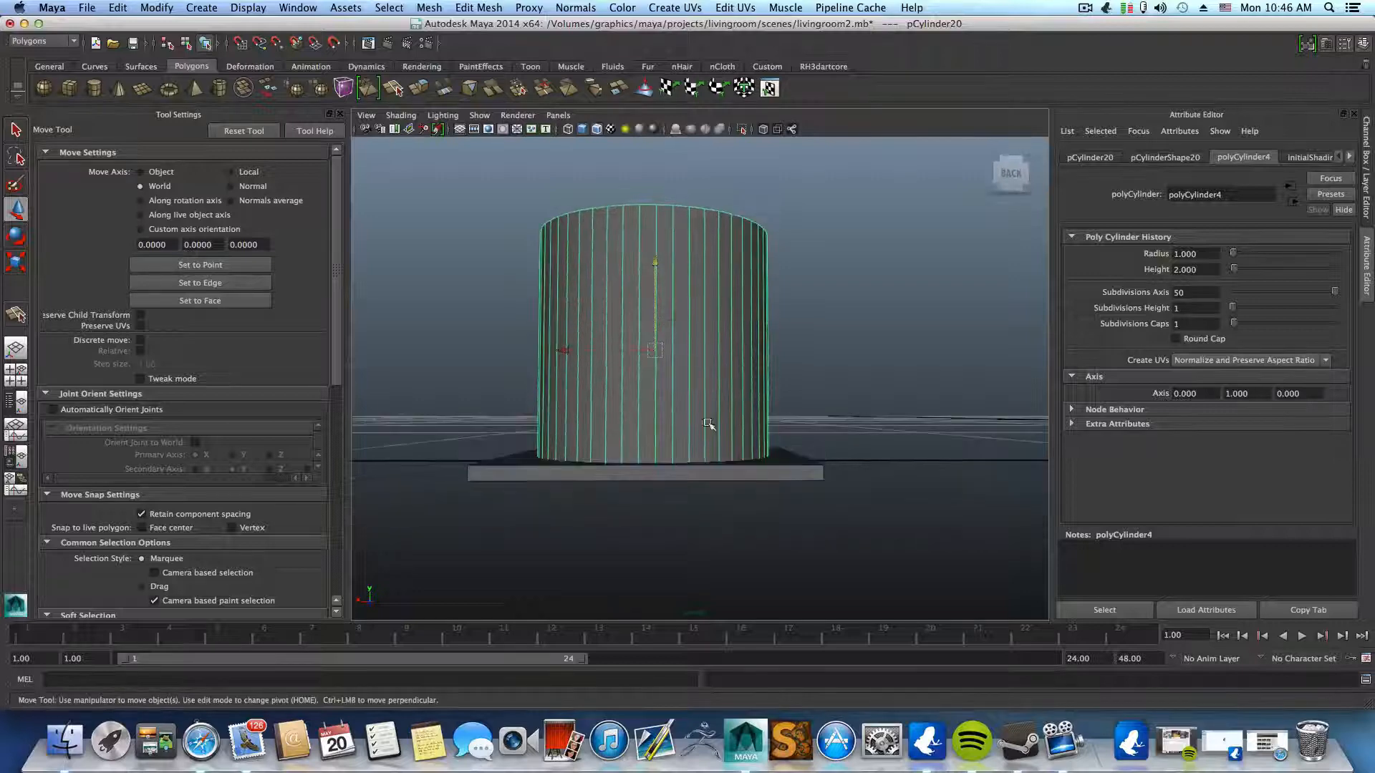
pyautogui.keyDown('alt'); pyautogui.moveTo(696, 328); pyautogui.dragTo(712, 384); pyautogui.keyUp('alt')
pyautogui.click(761, 459)
pyautogui.keyDown('shift'); pyautogui.click(713, 363); pyautogui.keyUp('shift')
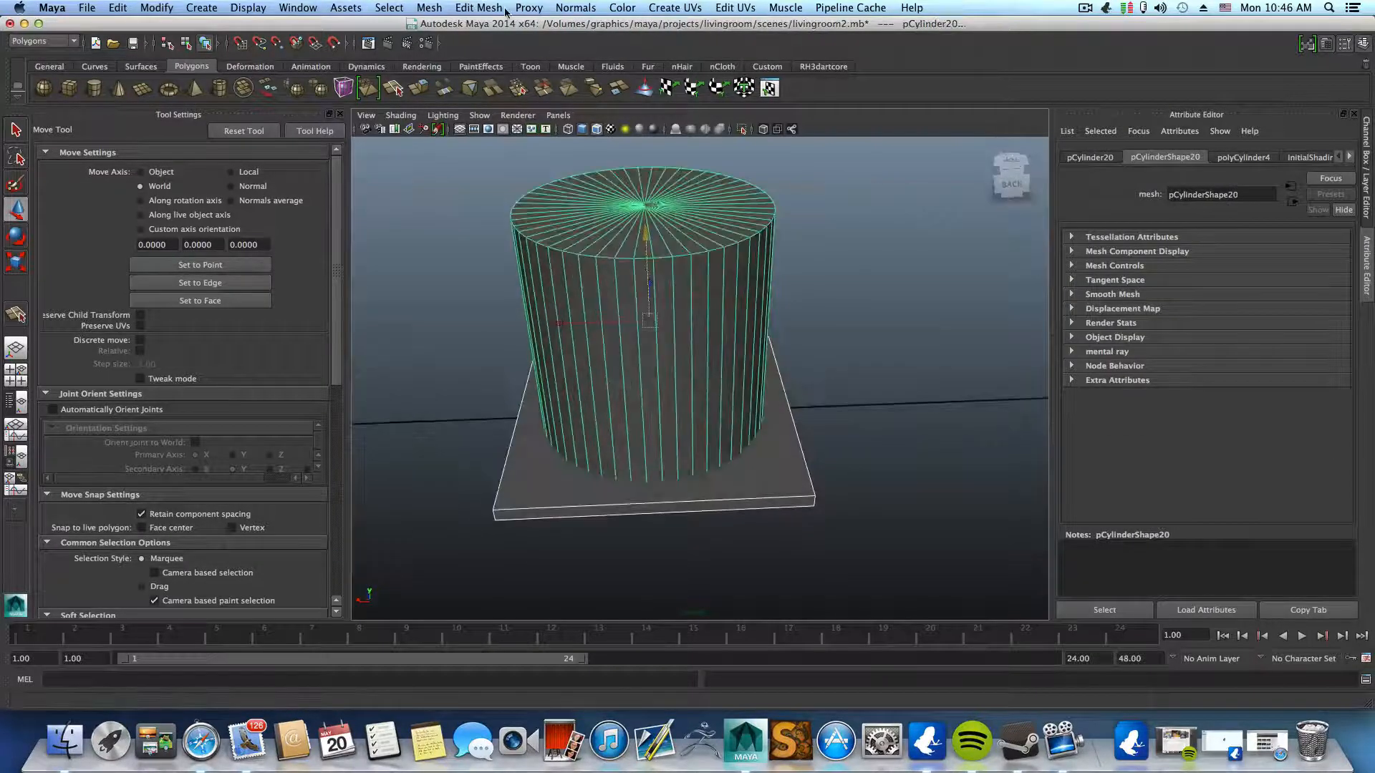
pyautogui.click(660, 270)
pyautogui.click(16, 262)
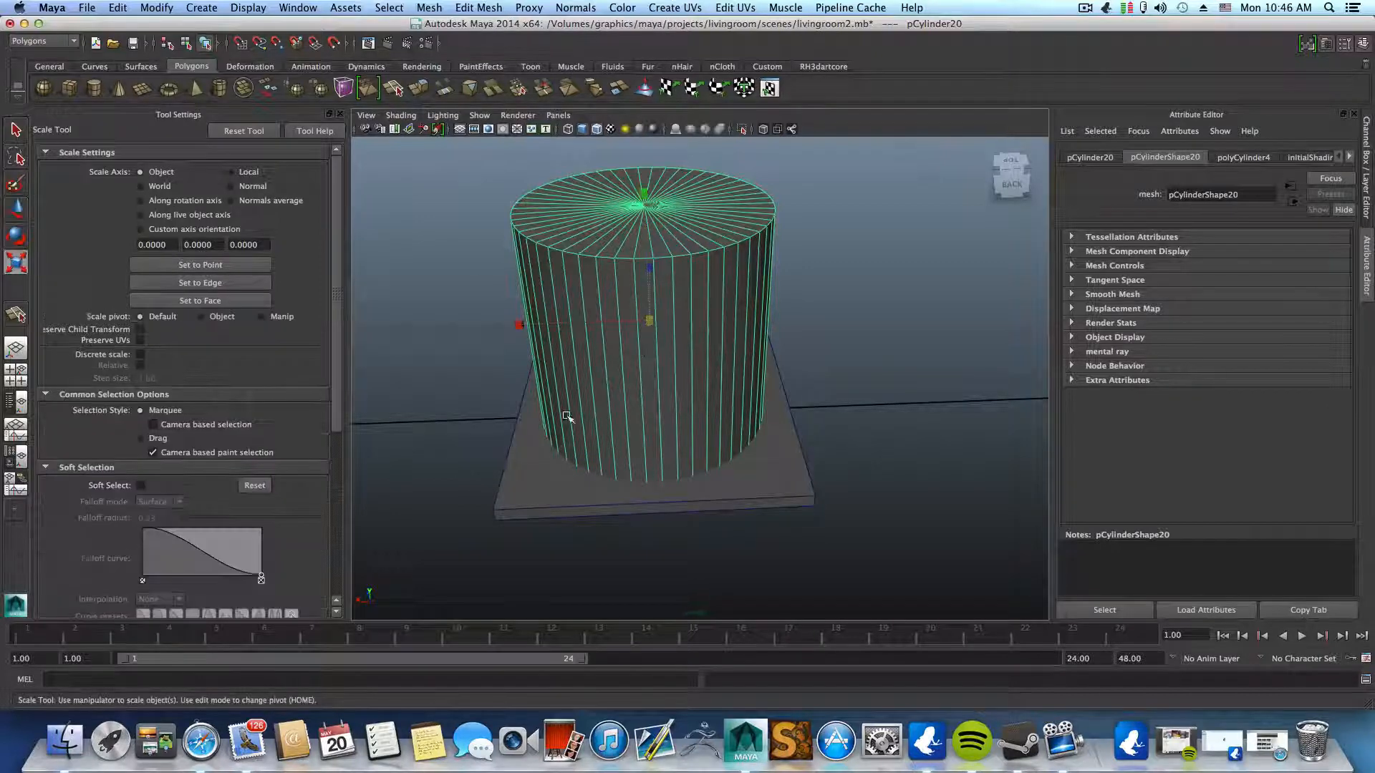
pyautogui.keyDown('alt'); pyautogui.moveTo(644, 313); pyautogui.dragTo(620, 360); pyautogui.keyUp('alt')
# - Lower the cylinder to about Y 0.090 so its base sinks into the slab
pyautogui.press('w')
pyautogui.moveTo(654, 283); pyautogui.dragTo(655, 296)
pyautogui.moveTo(646, 372)
pyautogui.keyDown('alt'); pyautogui.mouseDown()
pyautogui.moveTo(654, 339)
pyautogui.moveTo(645, 353)
pyautogui.mouseUp(); pyautogui.keyUp('alt')
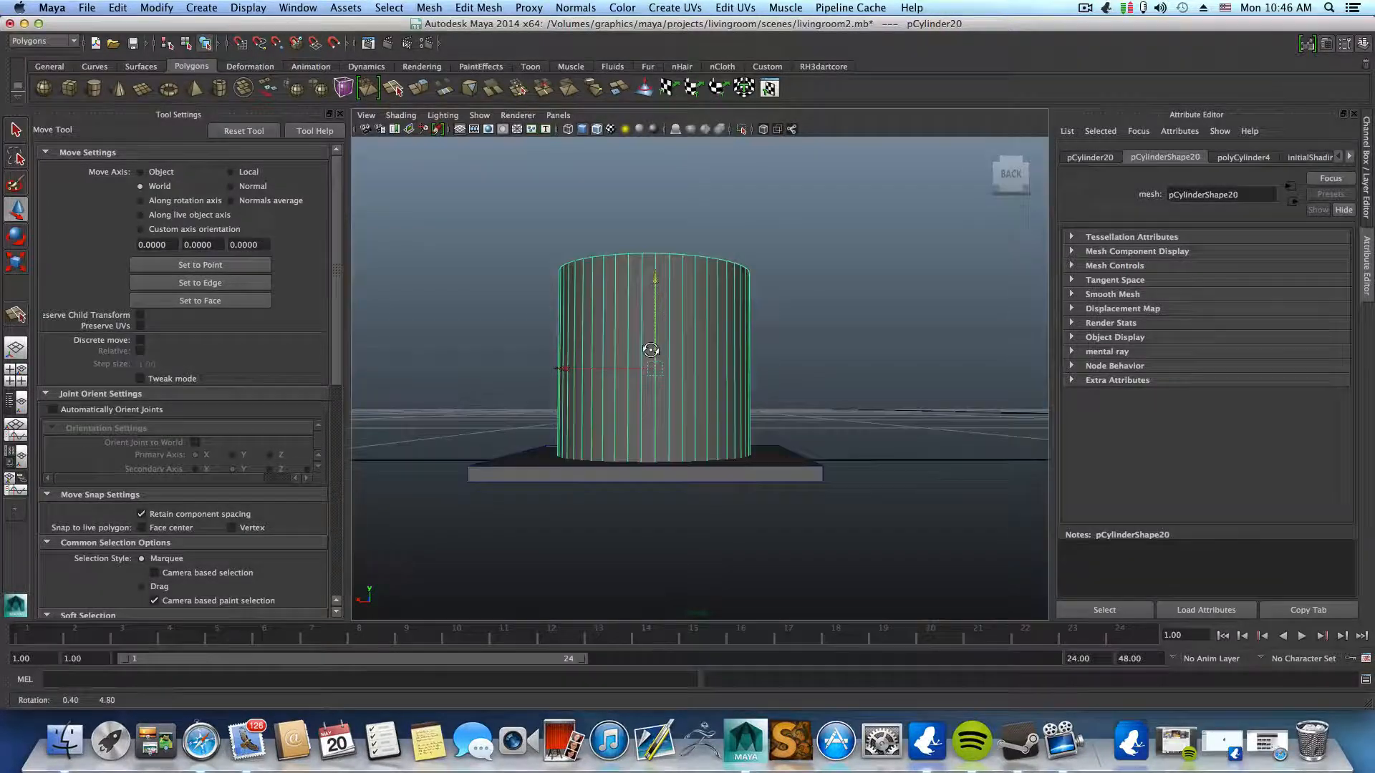
# - Subtract the cylinder from the slab with a Boolean Difference, selecting the slab first
pyautogui.click(744, 476)
pyautogui.keyDown('alt'); pyautogui.moveTo(741, 478); pyautogui.dragTo(737, 486); pyautogui.keyUp('alt')
pyautogui.click(679, 362)
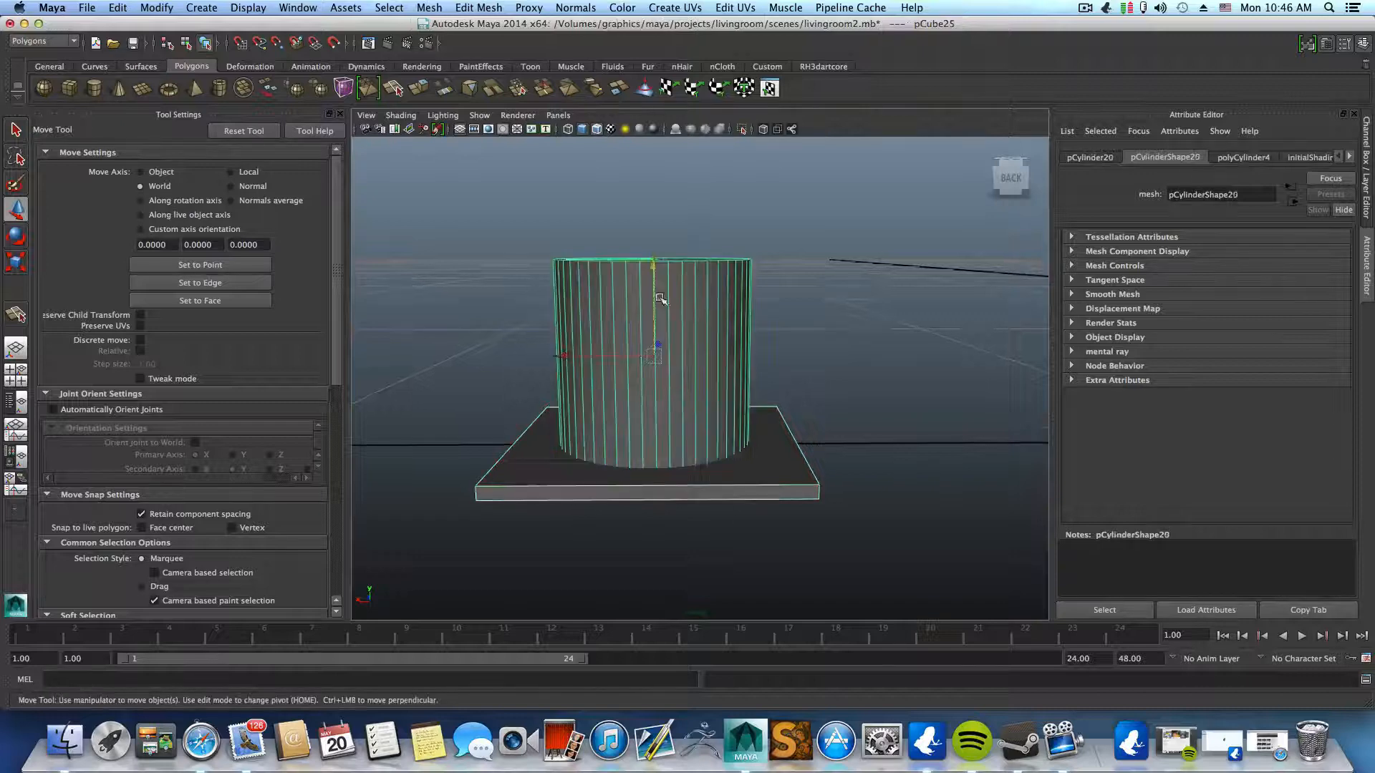
pyautogui.click(430, 8)
pyautogui.moveTo(454, 72)
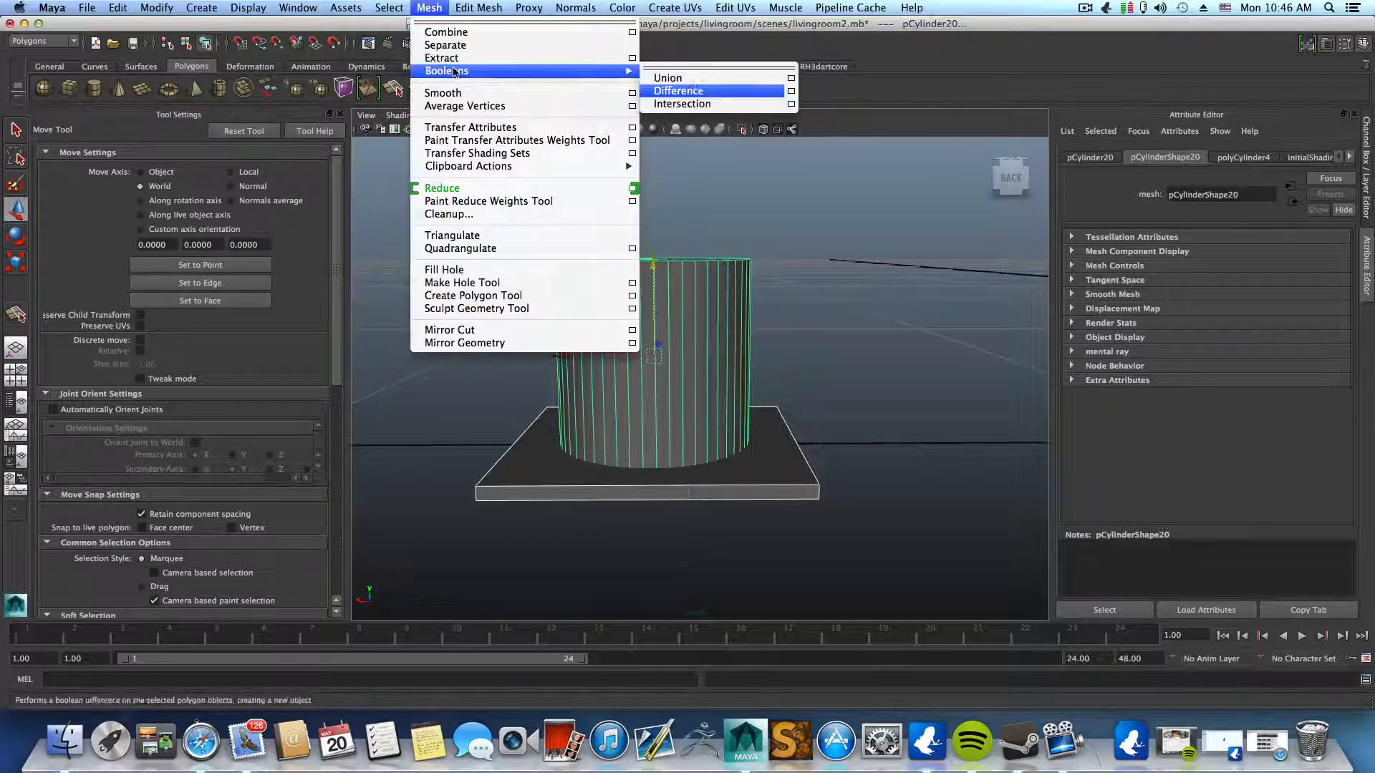
pyautogui.click(687, 94)
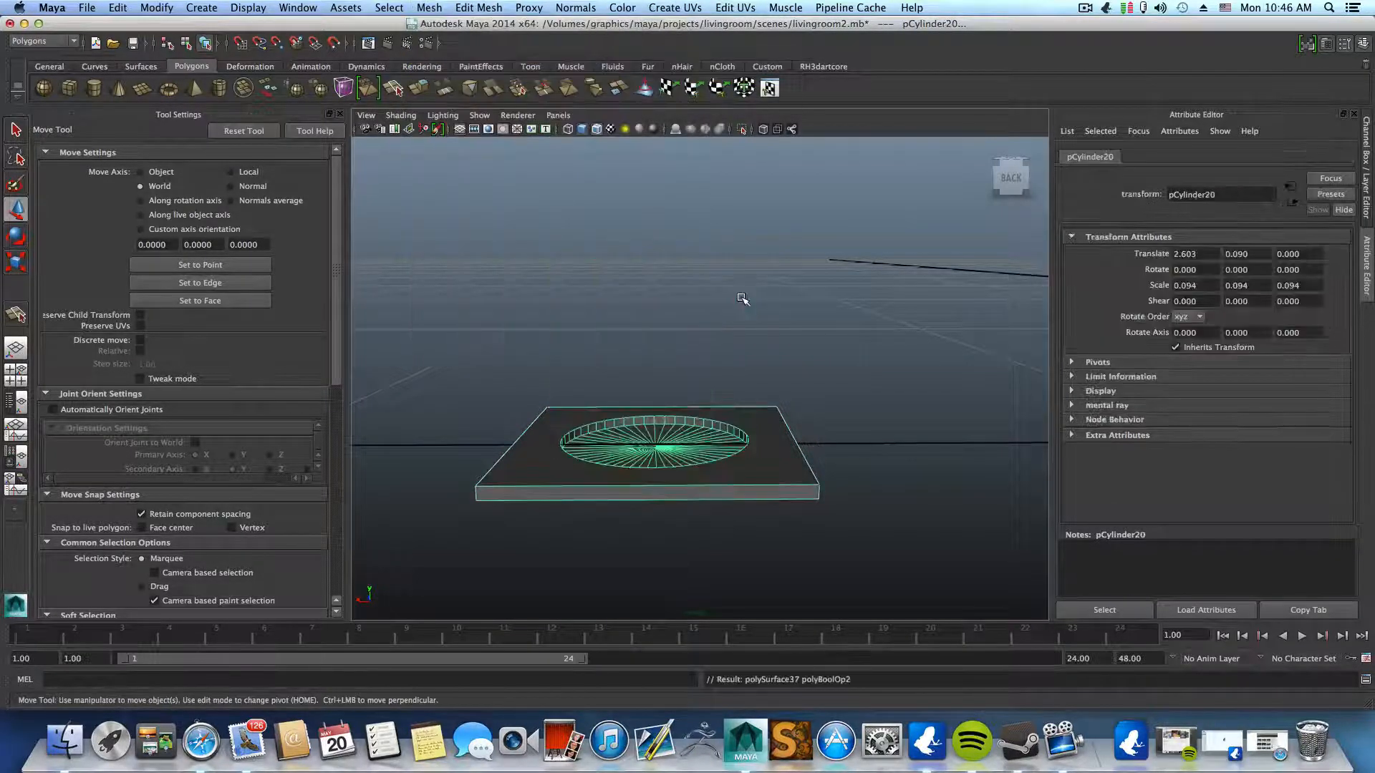
# - Select the bottom face of the recessed slab and delete it
pyautogui.keyDown('alt'); pyautogui.moveTo(730, 402); pyautogui.dragTo(731, 364); pyautogui.keyUp('alt')
pyautogui.scroll(-5, 739, 419)
pyautogui.scroll(5, 684, 445)
pyautogui.keyDown('alt'); pyautogui.moveTo(703, 420); pyautogui.dragTo(676, 429); pyautogui.keyUp('alt')
pyautogui.moveTo(676, 430); pyautogui.dragTo(679, 466, button='right')
pyautogui.click(677, 461)
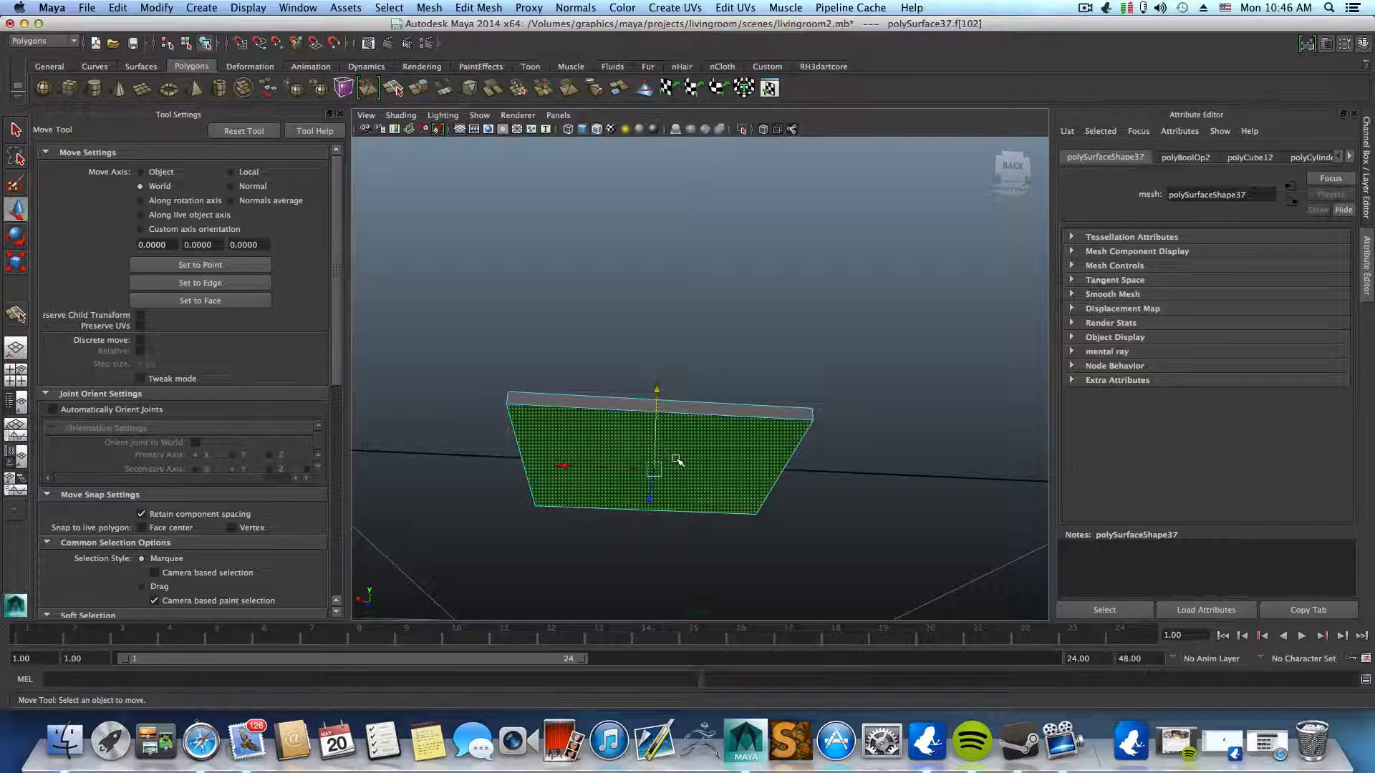
pyautogui.keyDown('alt'); pyautogui.moveTo(677, 460); pyautogui.dragTo(676, 488); pyautogui.keyUp('alt')
pyautogui.click(746, 482)
# - Try to bevel the four outer edges around the slab's top face, then undo the bevel
pyautogui.scroll(5, 749, 482)
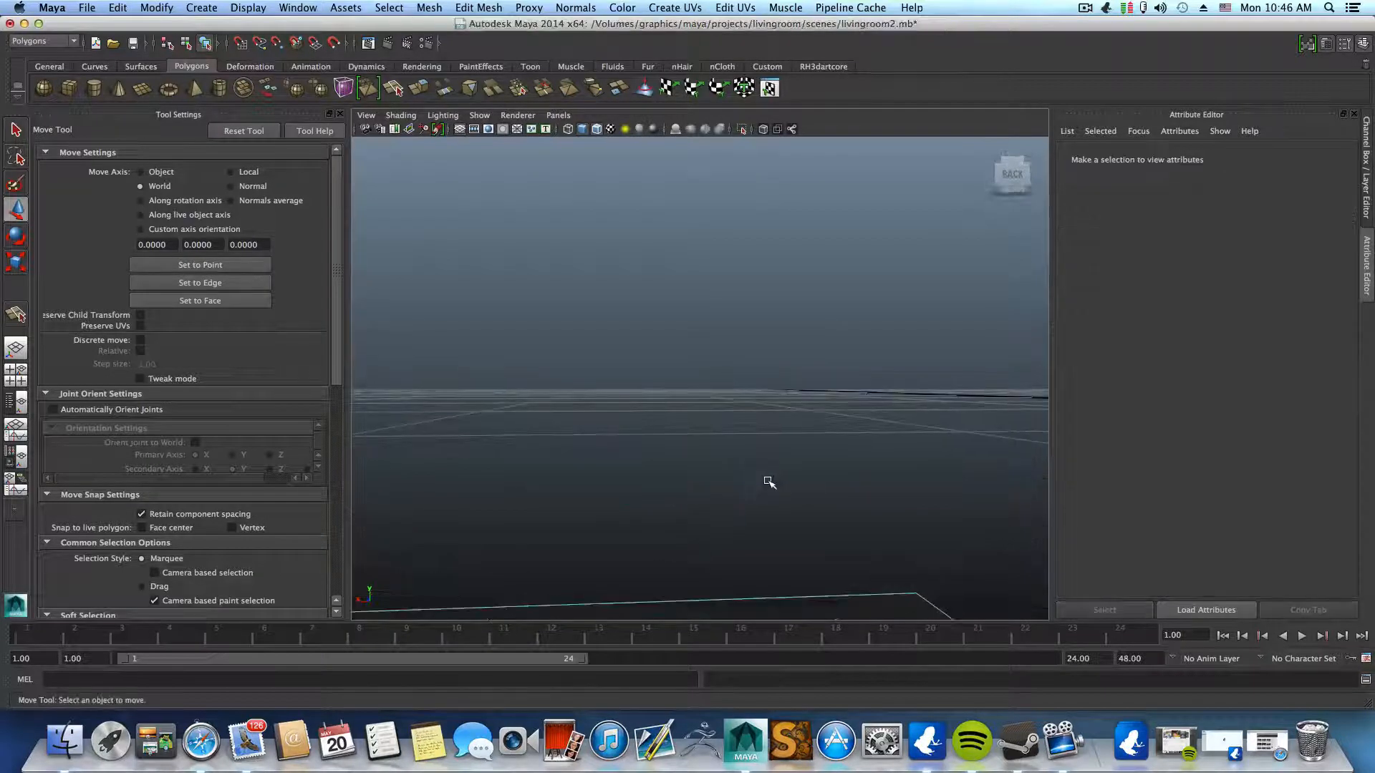
pyautogui.scroll(-4, 741, 487)
pyautogui.keyDown('alt'); pyautogui.moveTo(663, 501); pyautogui.dragTo(712, 478, button='middle'); pyautogui.keyUp('alt')
pyautogui.rightClick(686, 447)
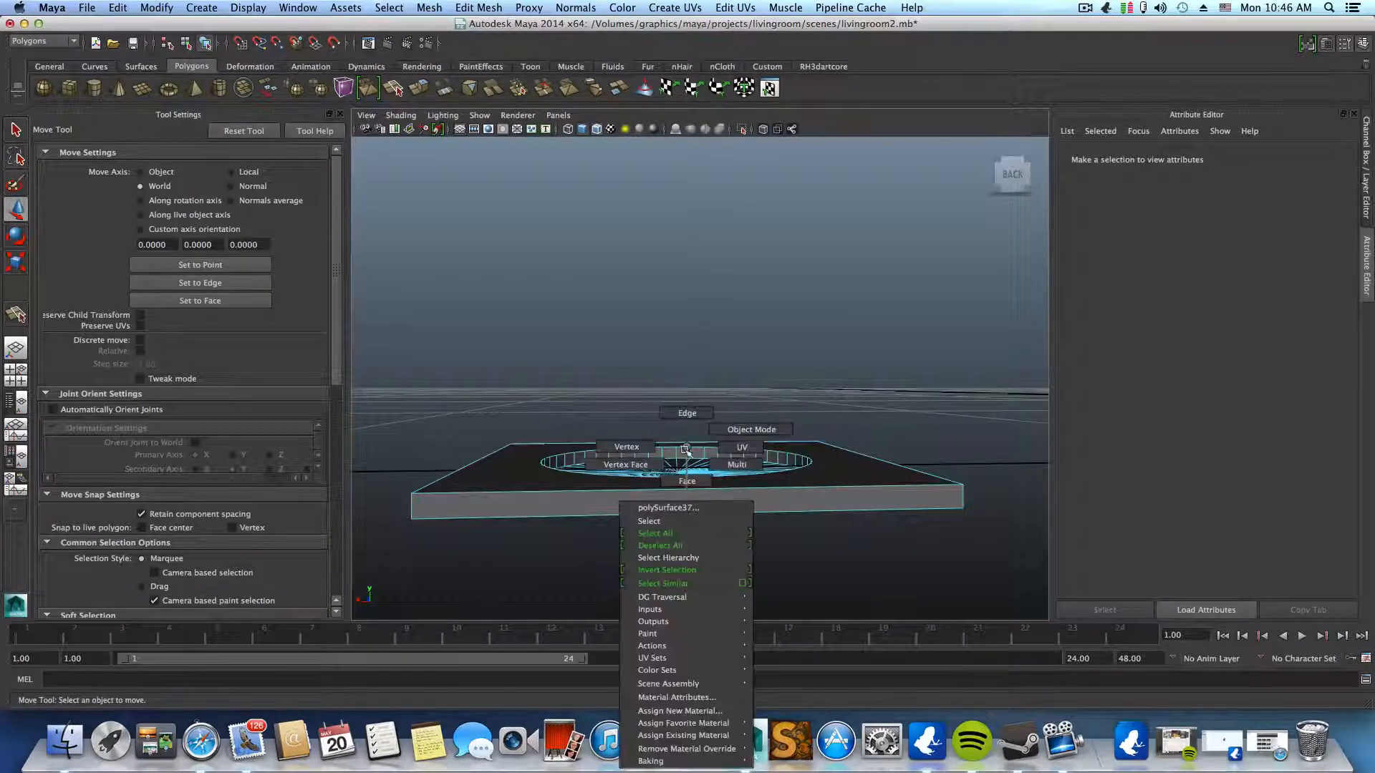
pyautogui.click(685, 414)
pyautogui.click(690, 491)
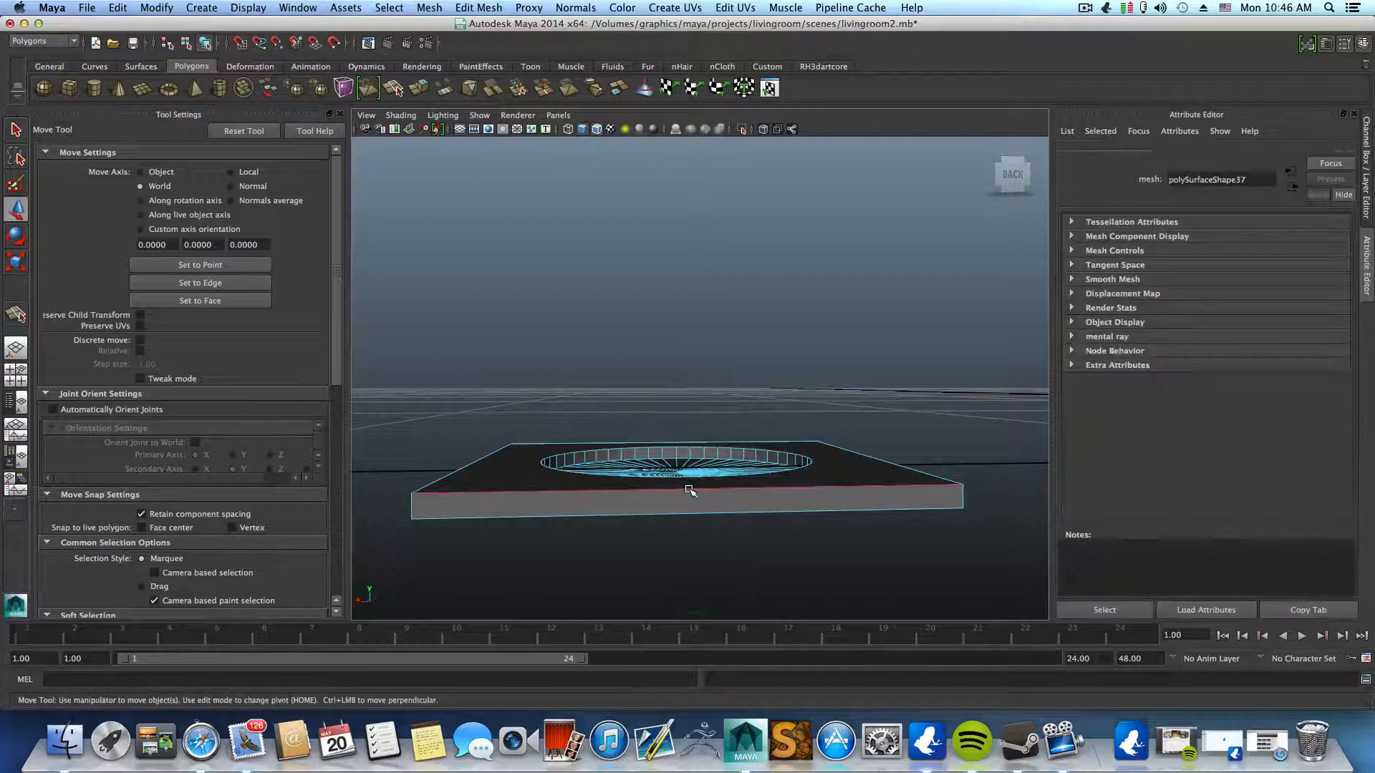
pyautogui.keyDown('alt'); pyautogui.moveTo(602, 496); pyautogui.dragTo(444, 516); pyautogui.keyUp('alt')
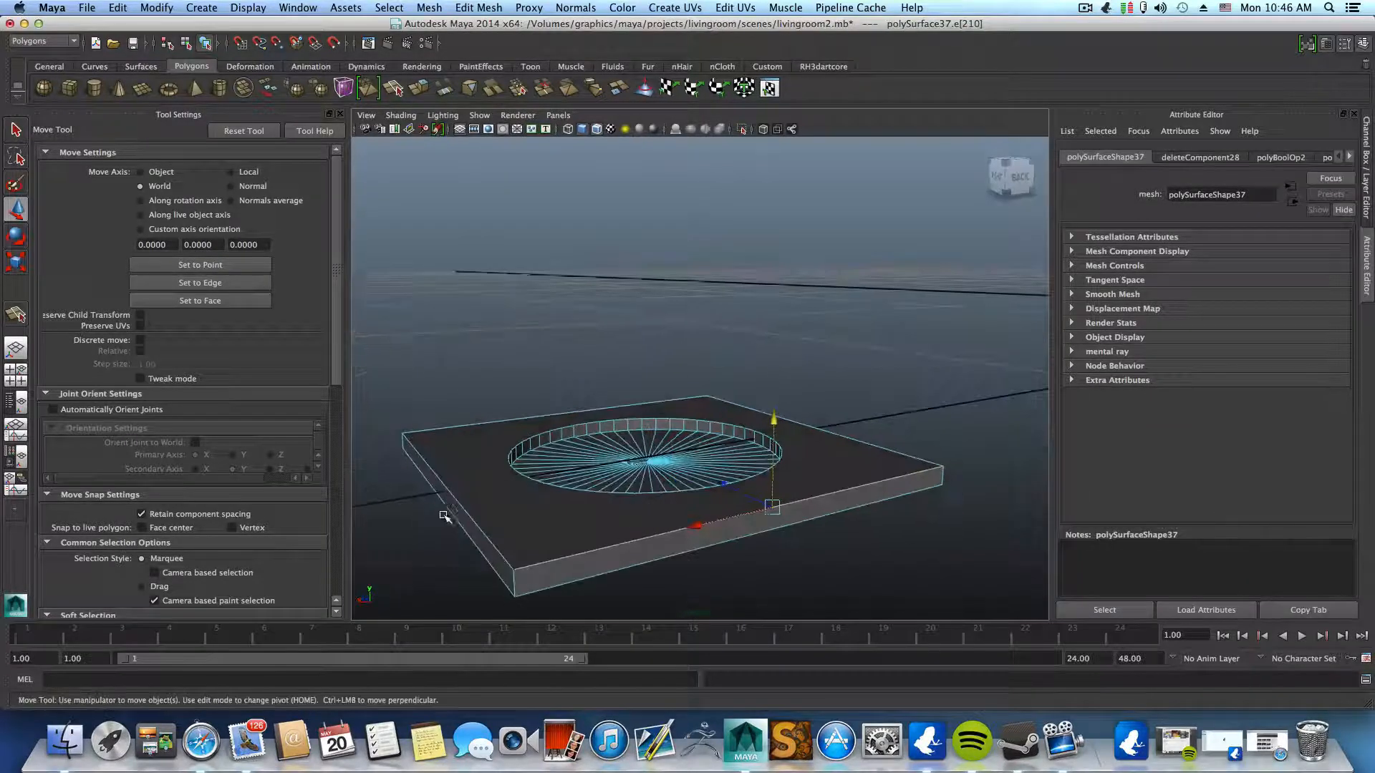
pyautogui.keyDown('shift'); pyautogui.click(458, 499); pyautogui.keyUp('shift')
pyautogui.keyDown('shift'); pyautogui.click(452, 426); pyautogui.keyUp('shift')
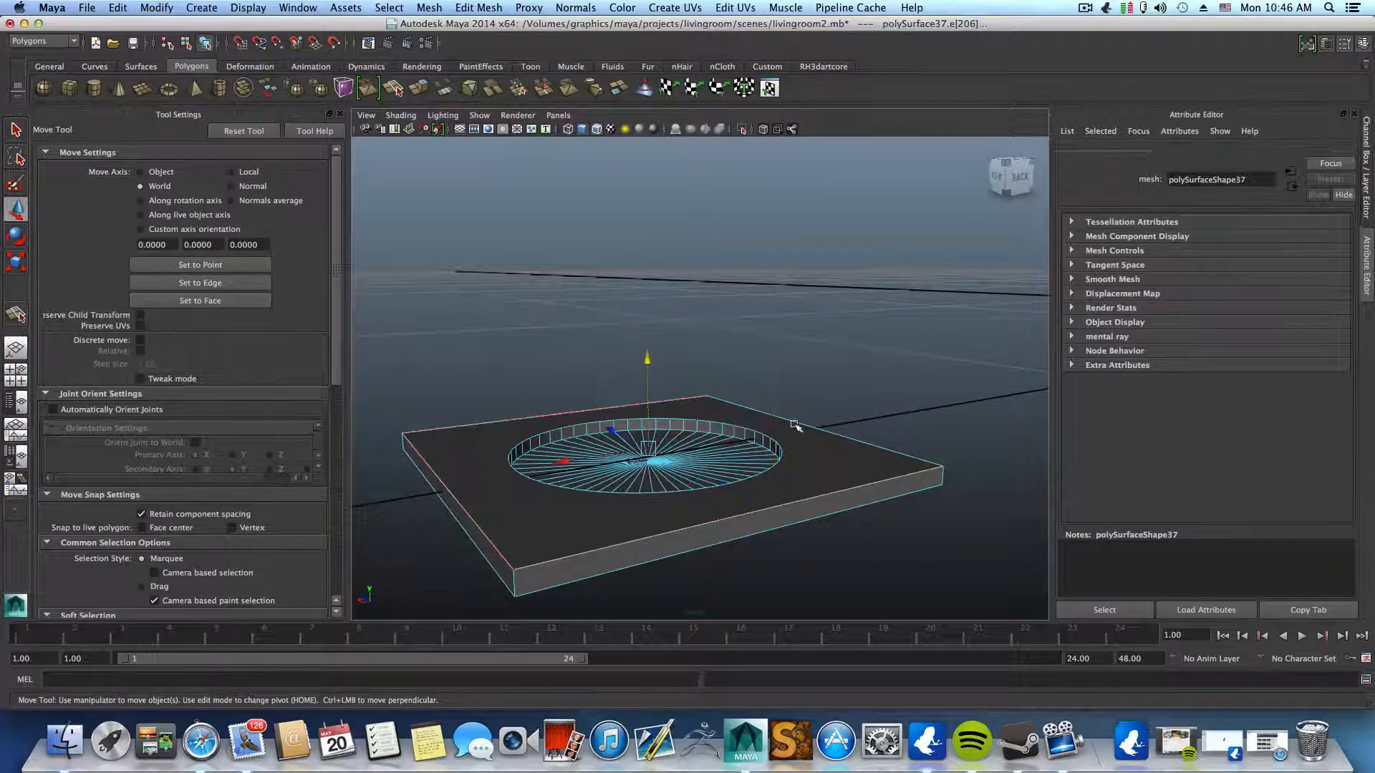
pyautogui.keyDown('shift'); pyautogui.click(805, 435); pyautogui.keyUp('shift')
pyautogui.scroll(-5, 802, 437)
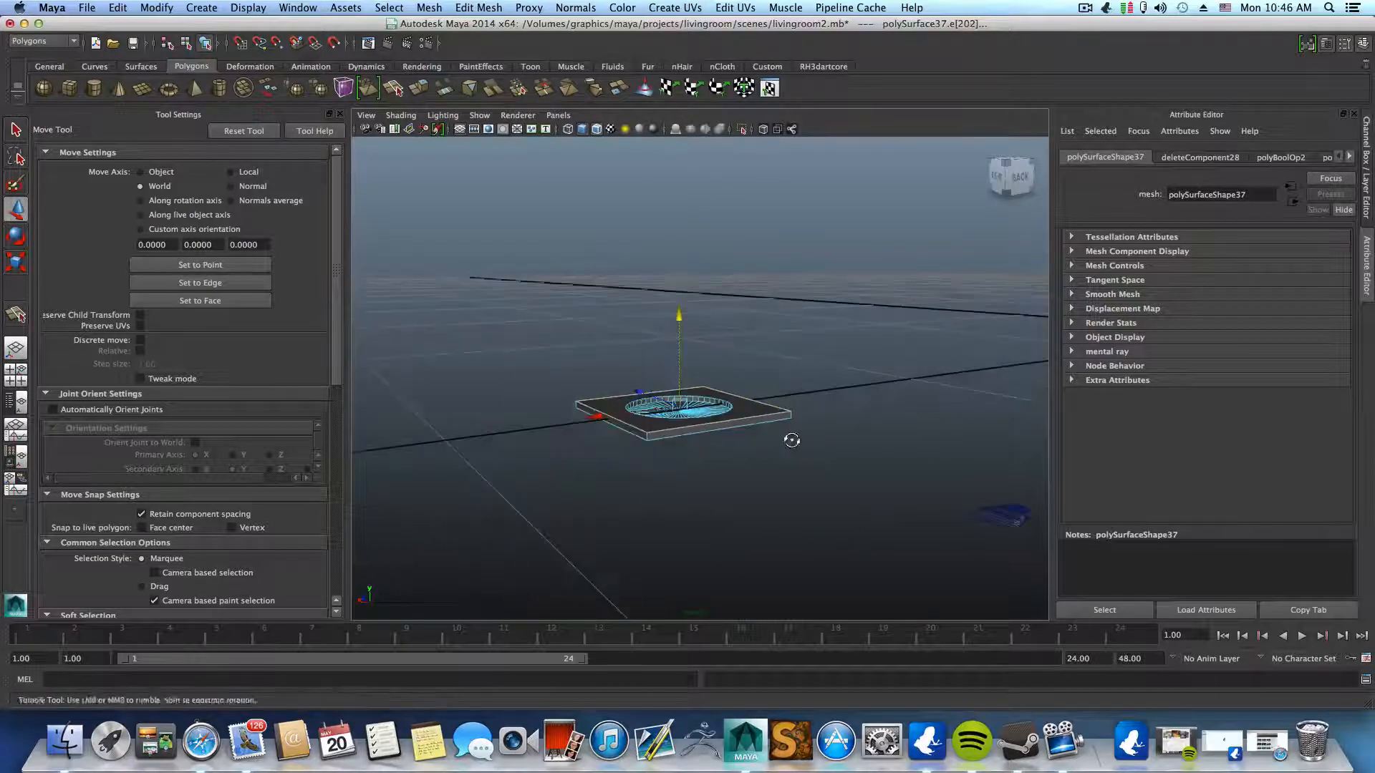
pyautogui.keyDown('alt'); pyautogui.moveTo(792, 442); pyautogui.dragTo(727, 467); pyautogui.keyUp('alt')
pyautogui.scroll(5, 862, 472)
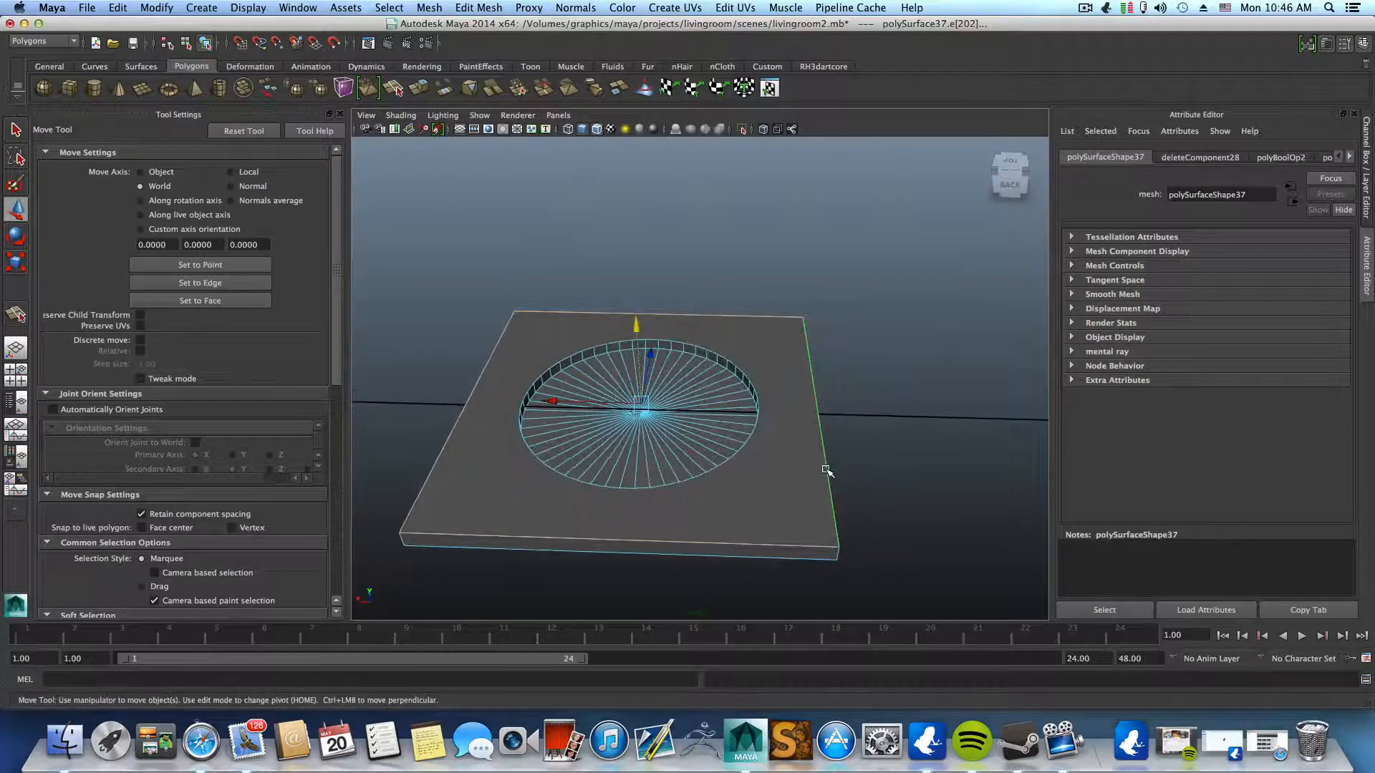
pyautogui.keyDown('shift'); pyautogui.rightClick(826, 471); pyautogui.keyUp('shift')
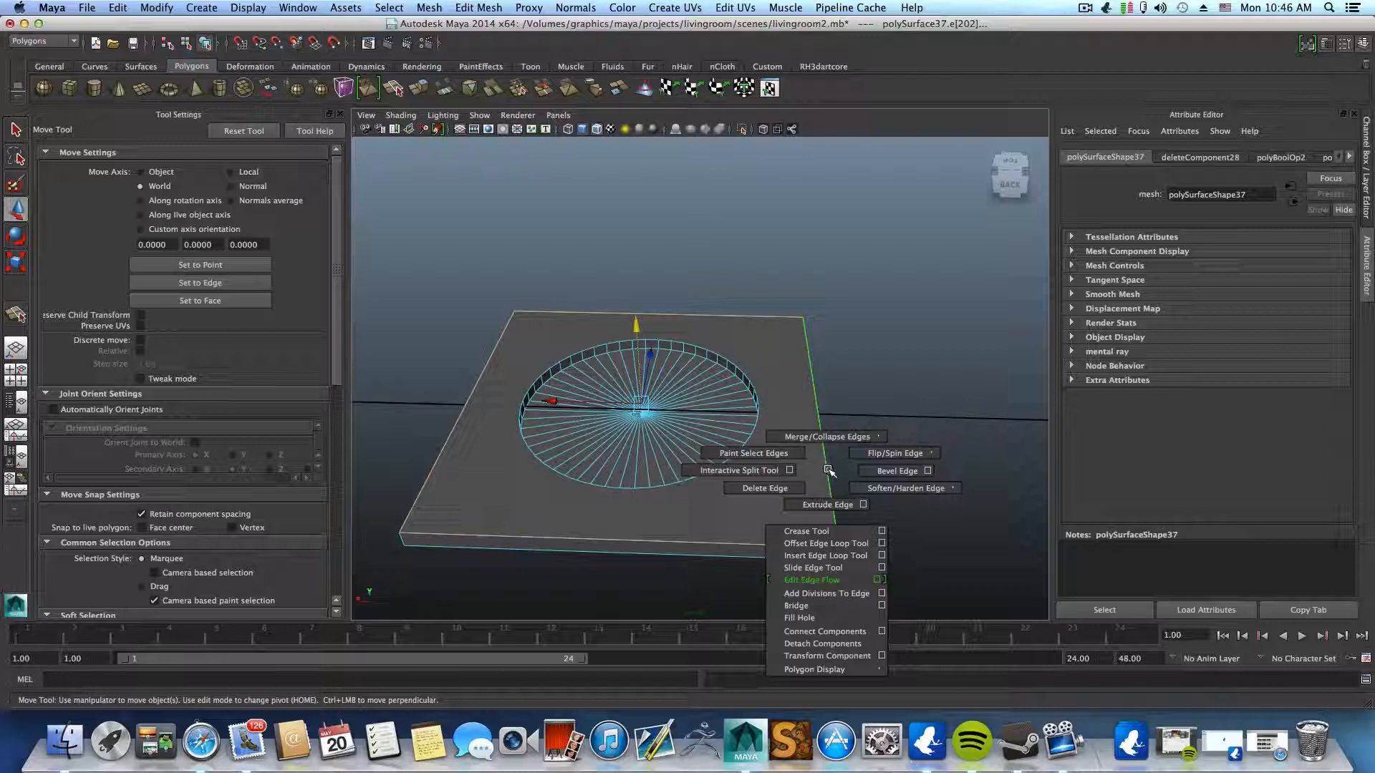
pyautogui.click(888, 471)
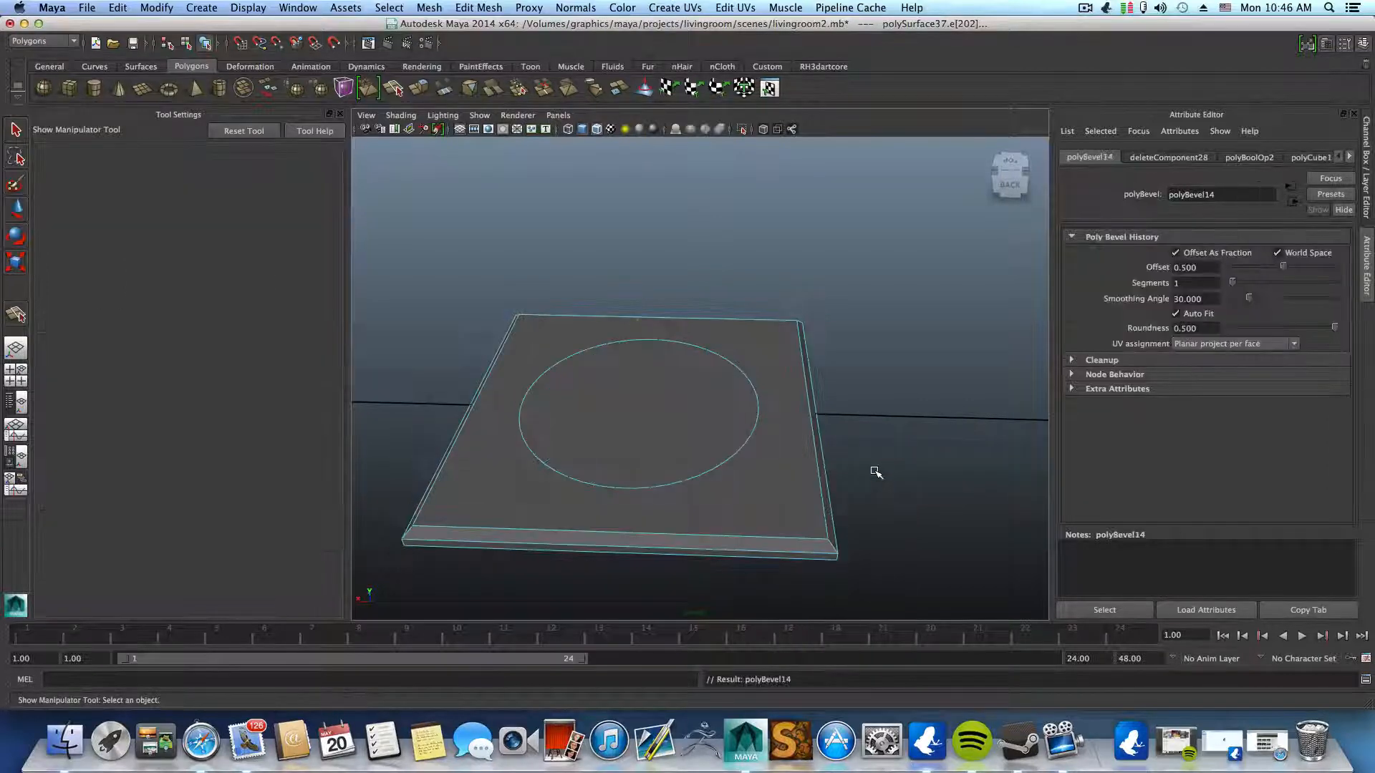
pyautogui.keyDown('alt'); pyautogui.moveTo(799, 443); pyautogui.dragTo(760, 476); pyautogui.keyUp('alt')
pyautogui.press('super+z')
pyautogui.click(751, 448)
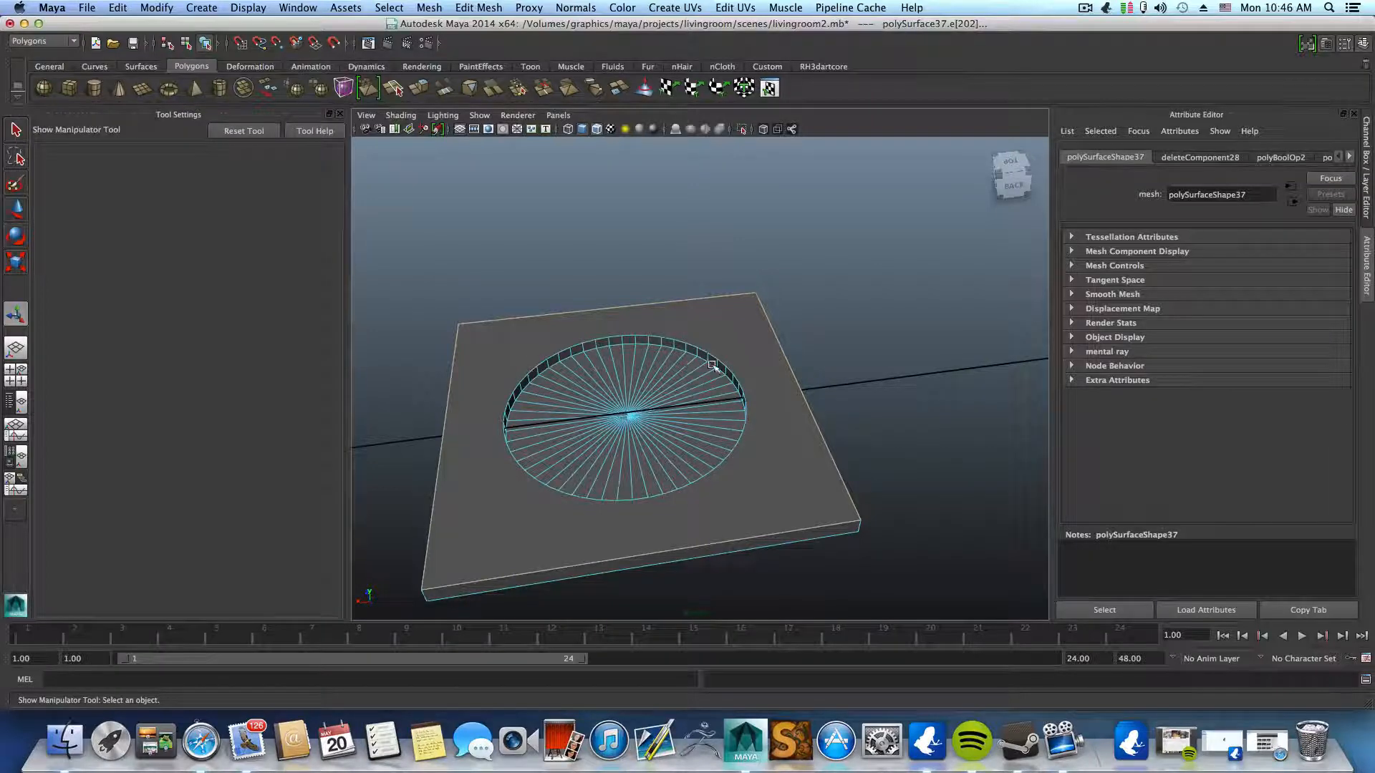
# - Extrude the slab's four outer side faces outward together with a local Z translation of 0.010
pyautogui.keyDown('alt'); pyautogui.moveTo(732, 393); pyautogui.dragTo(713, 389); pyautogui.keyUp('alt')
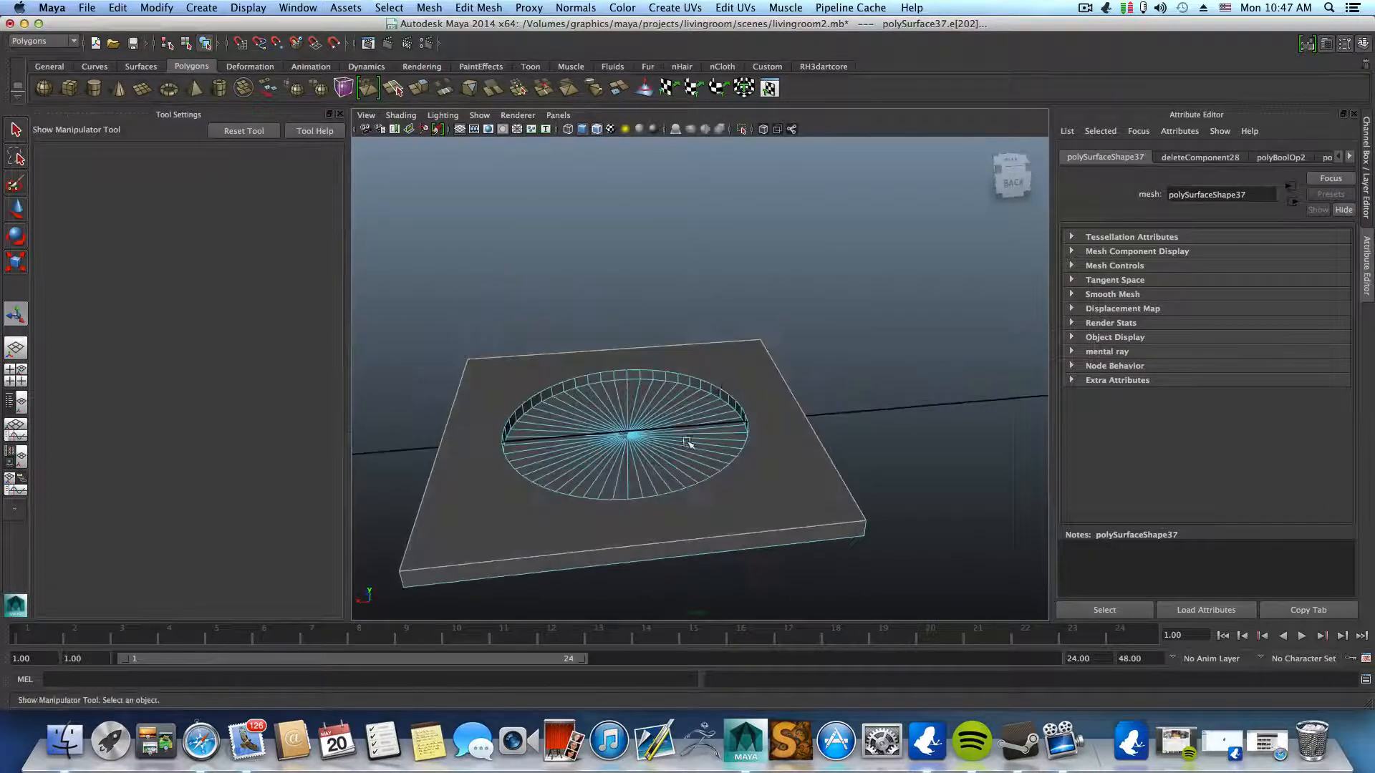
pyautogui.keyDown('alt'); pyautogui.moveTo(712, 388); pyautogui.dragTo(650, 469, button='middle'); pyautogui.keyUp('alt')
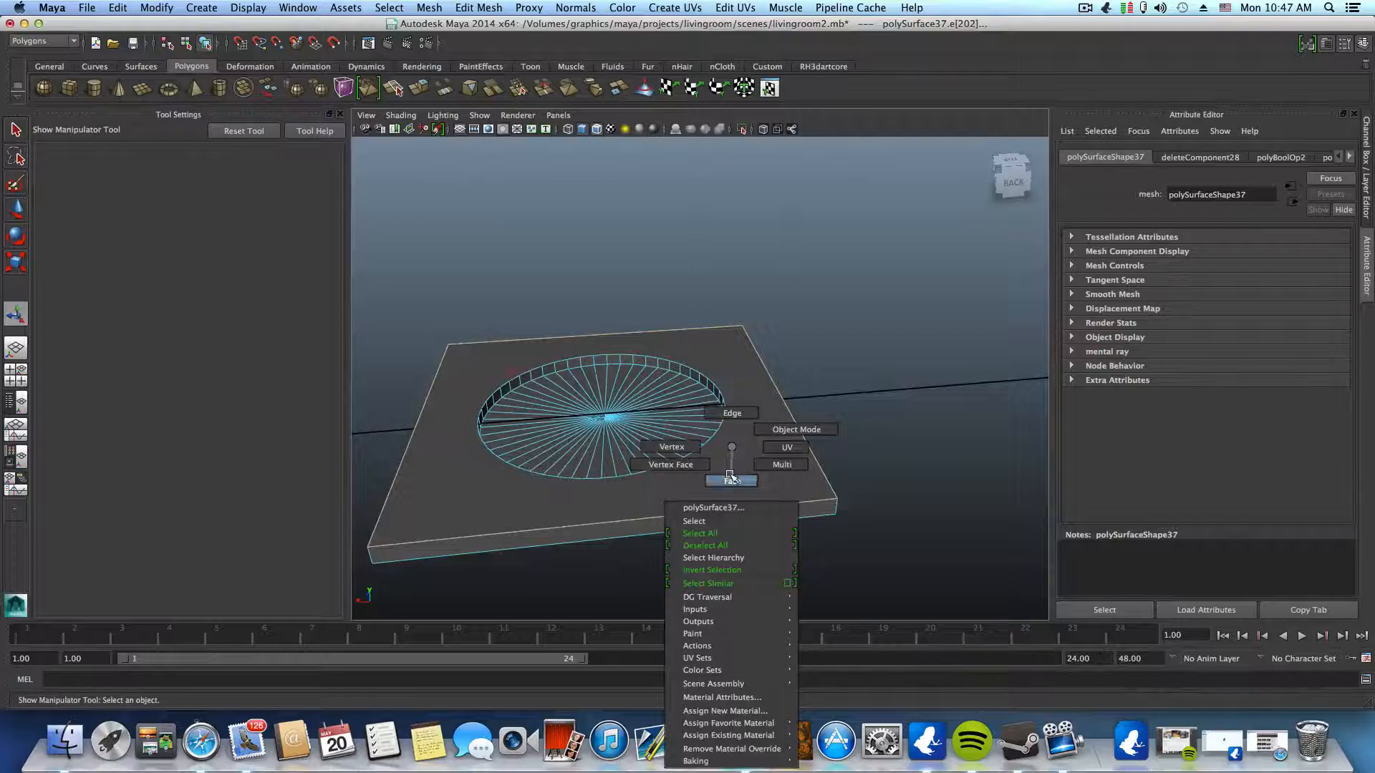
pyautogui.click(731, 478)
pyautogui.click(745, 490)
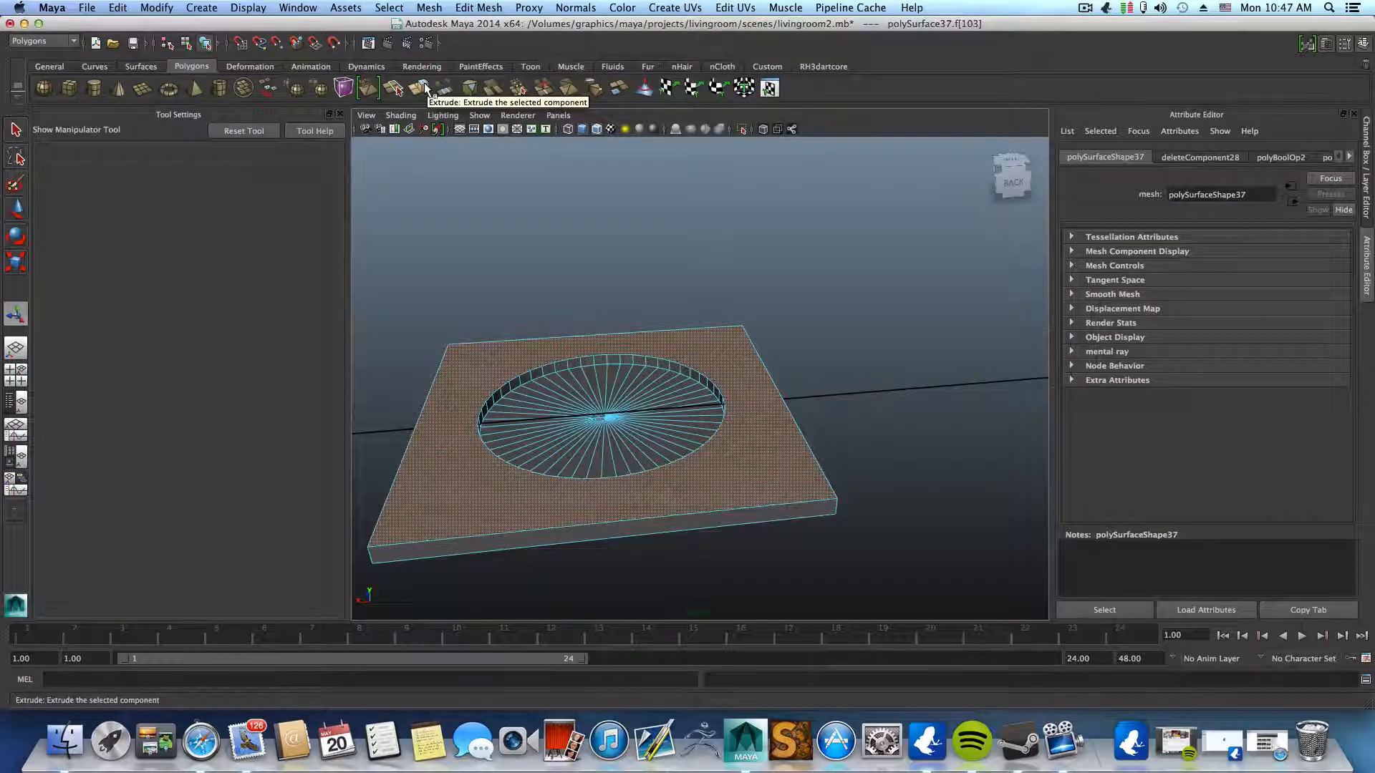
pyautogui.moveTo(742, 516); pyautogui.dragTo(748, 505, button='right')
pyautogui.click(754, 512)
pyautogui.keyDown('alt'); pyautogui.moveTo(754, 512); pyautogui.dragTo(719, 497); pyautogui.keyUp('alt')
pyautogui.keyDown('alt'); pyautogui.moveTo(845, 450); pyautogui.dragTo(914, 492); pyautogui.keyUp('alt')
pyautogui.keyDown('shift'); pyautogui.click(998, 537); pyautogui.keyUp('shift')
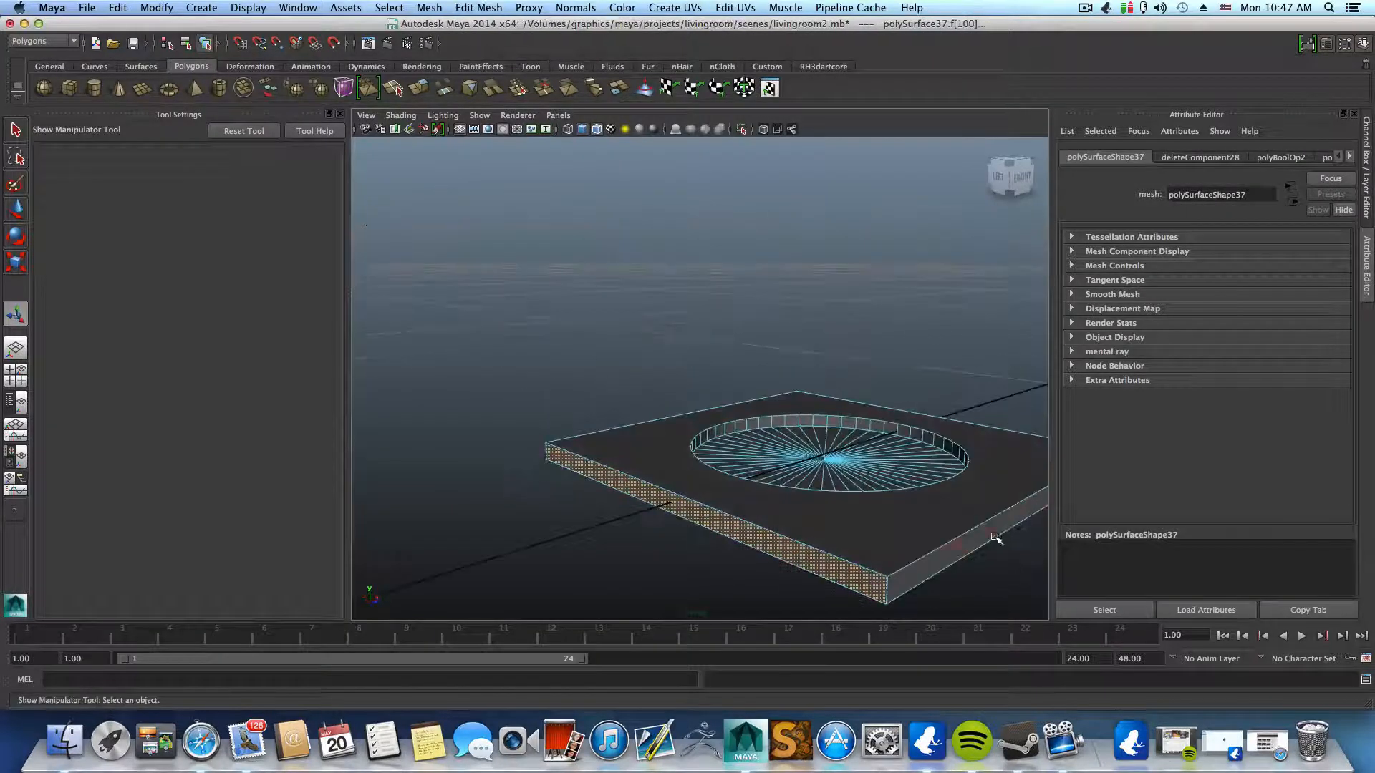
pyautogui.keyDown('alt'); pyautogui.moveTo(987, 530); pyautogui.dragTo(757, 539, button='middle'); pyautogui.keyUp('alt')
pyautogui.keyDown('alt'); pyautogui.moveTo(757, 538); pyautogui.dragTo(623, 573); pyautogui.keyUp('alt')
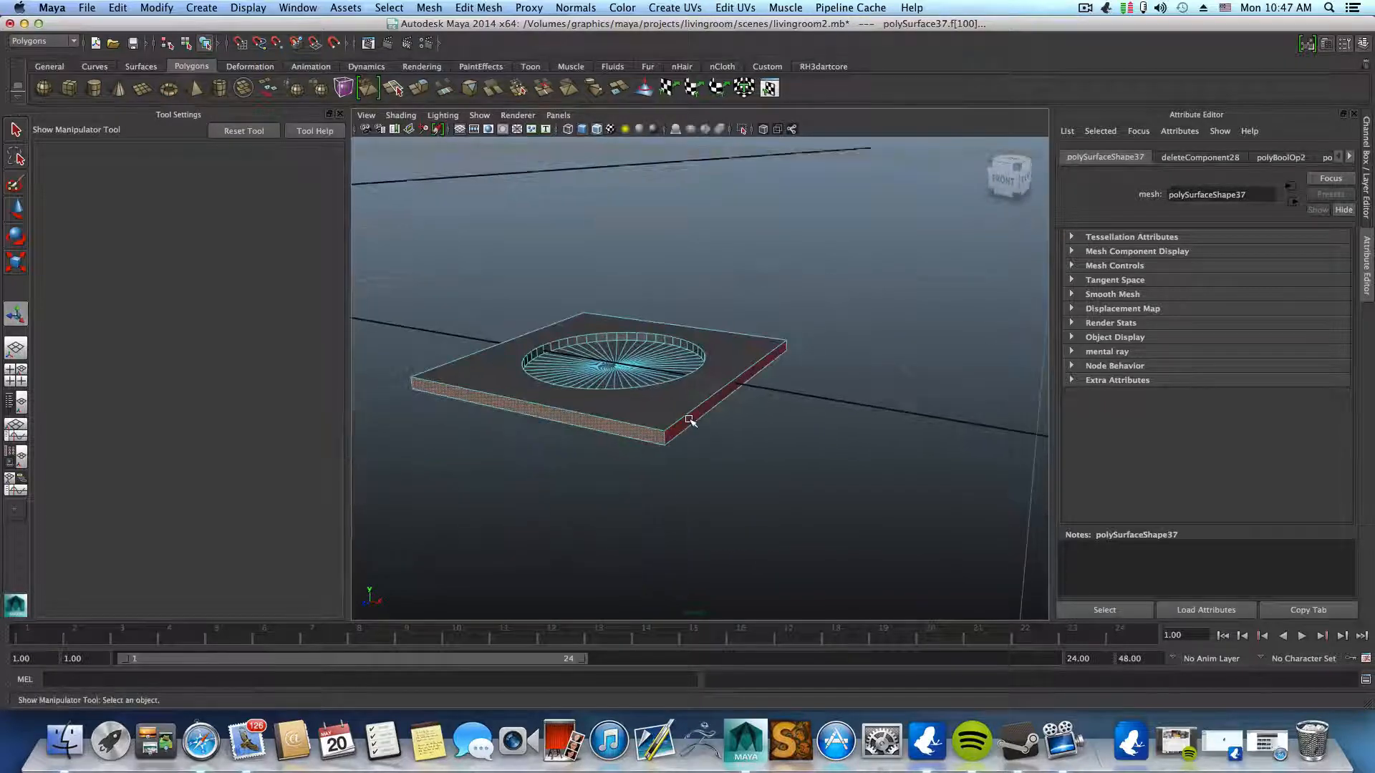
pyautogui.keyDown('shift'); pyautogui.click(690, 423); pyautogui.keyUp('shift')
pyautogui.keyDown('alt'); pyautogui.moveTo(690, 423); pyautogui.dragTo(723, 437, button='middle'); pyautogui.keyUp('alt')
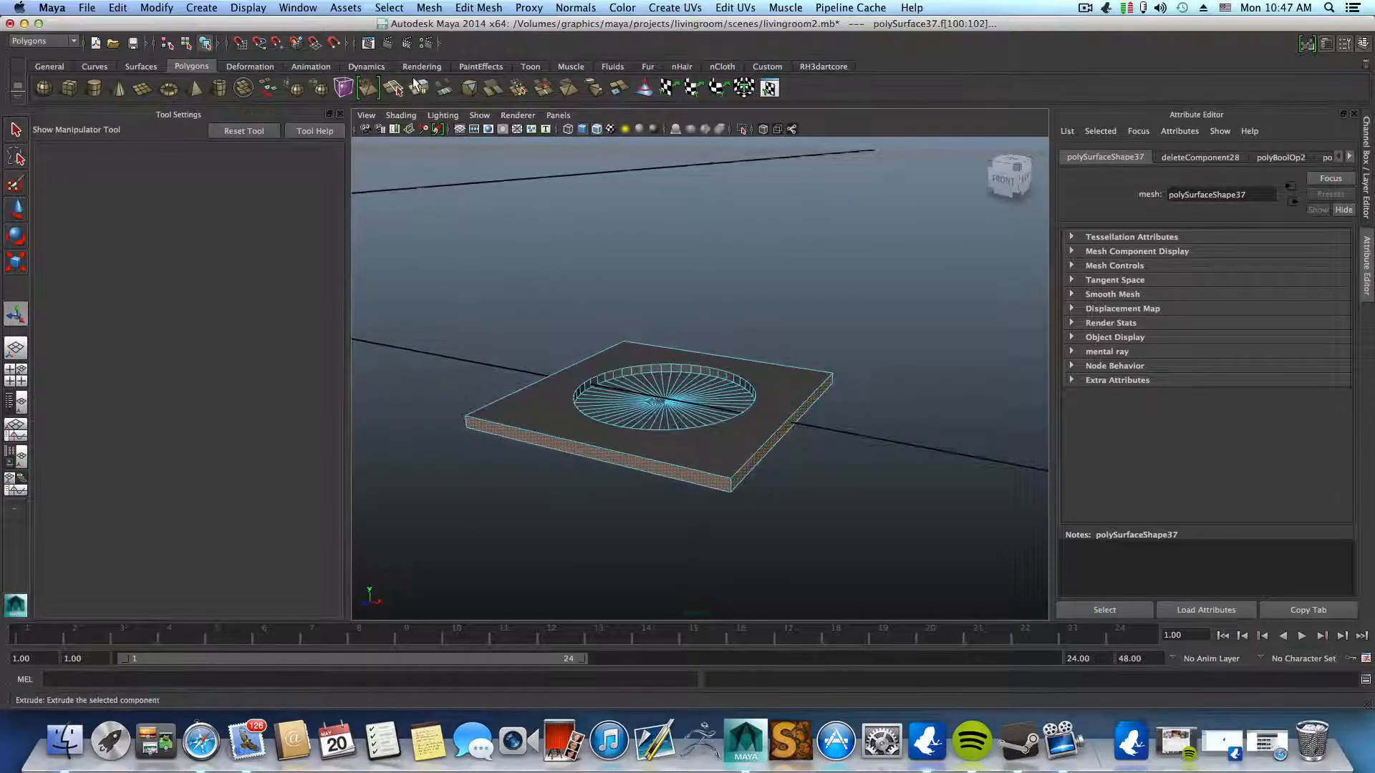
pyautogui.hotkey('ctrl', 'e')
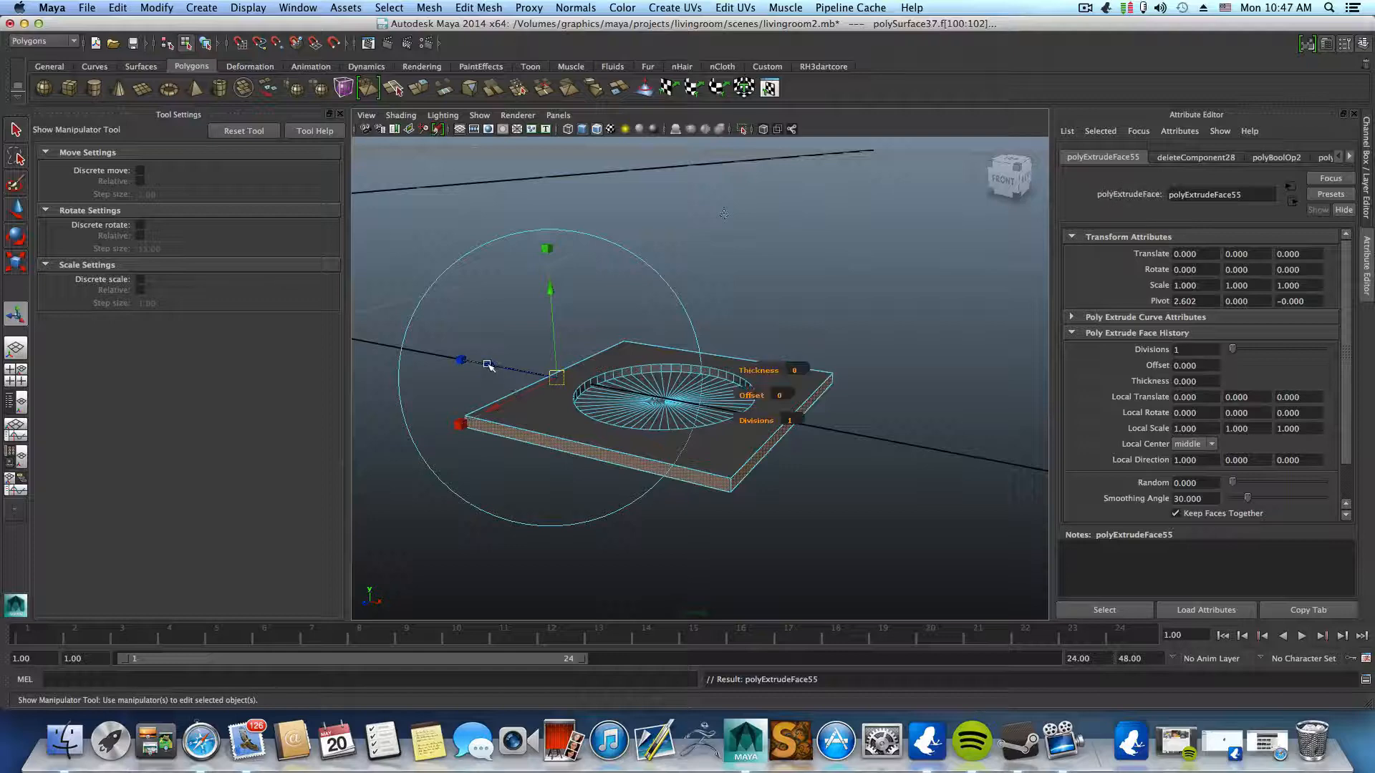
pyautogui.click(485, 363)
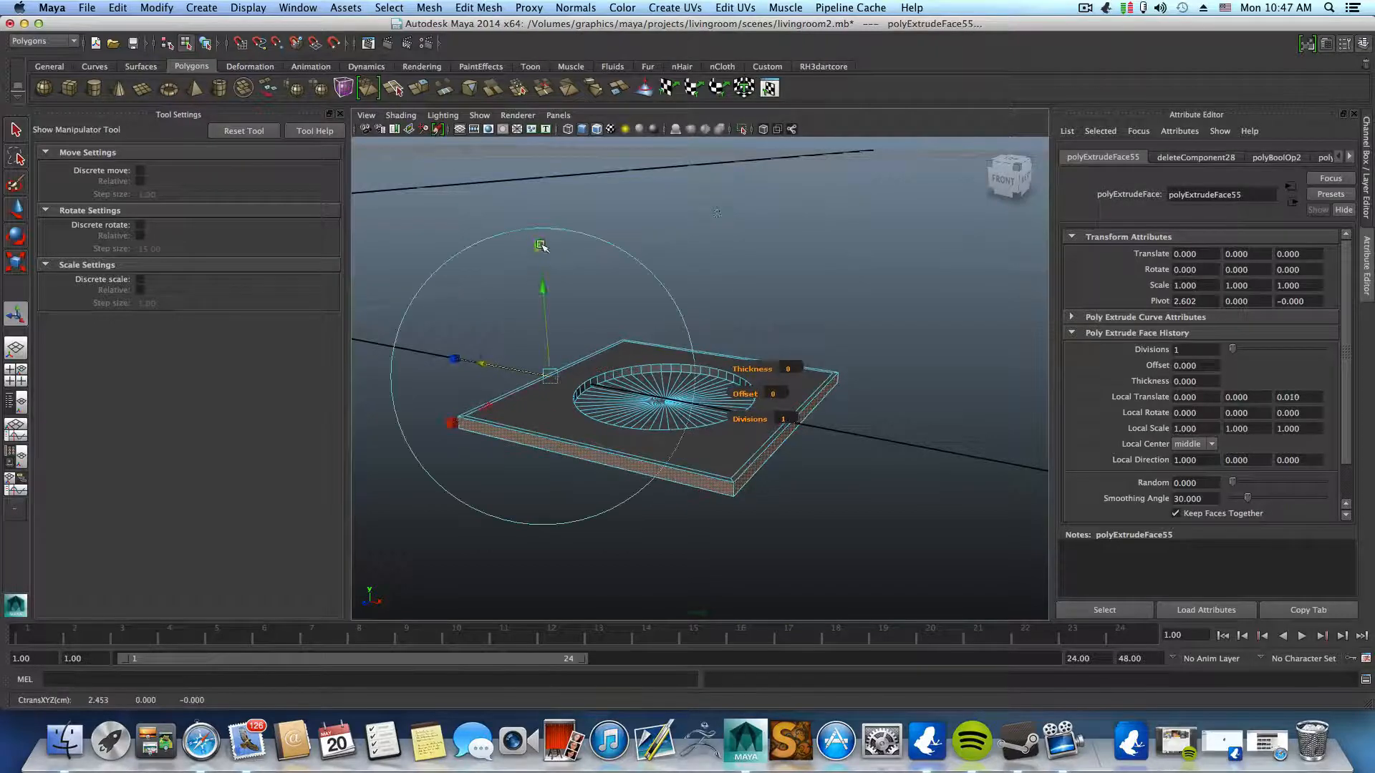
# - Scale the extruded side faces vertically to a local Y scale of 0.787, adjust their height slightly, and return to object selection
pyautogui.moveTo(540, 245); pyautogui.dragTo(847, 395)
pyautogui.keyDown('alt'); pyautogui.moveTo(896, 407); pyautogui.dragTo(774, 406, button='middle'); pyautogui.keyUp('alt')
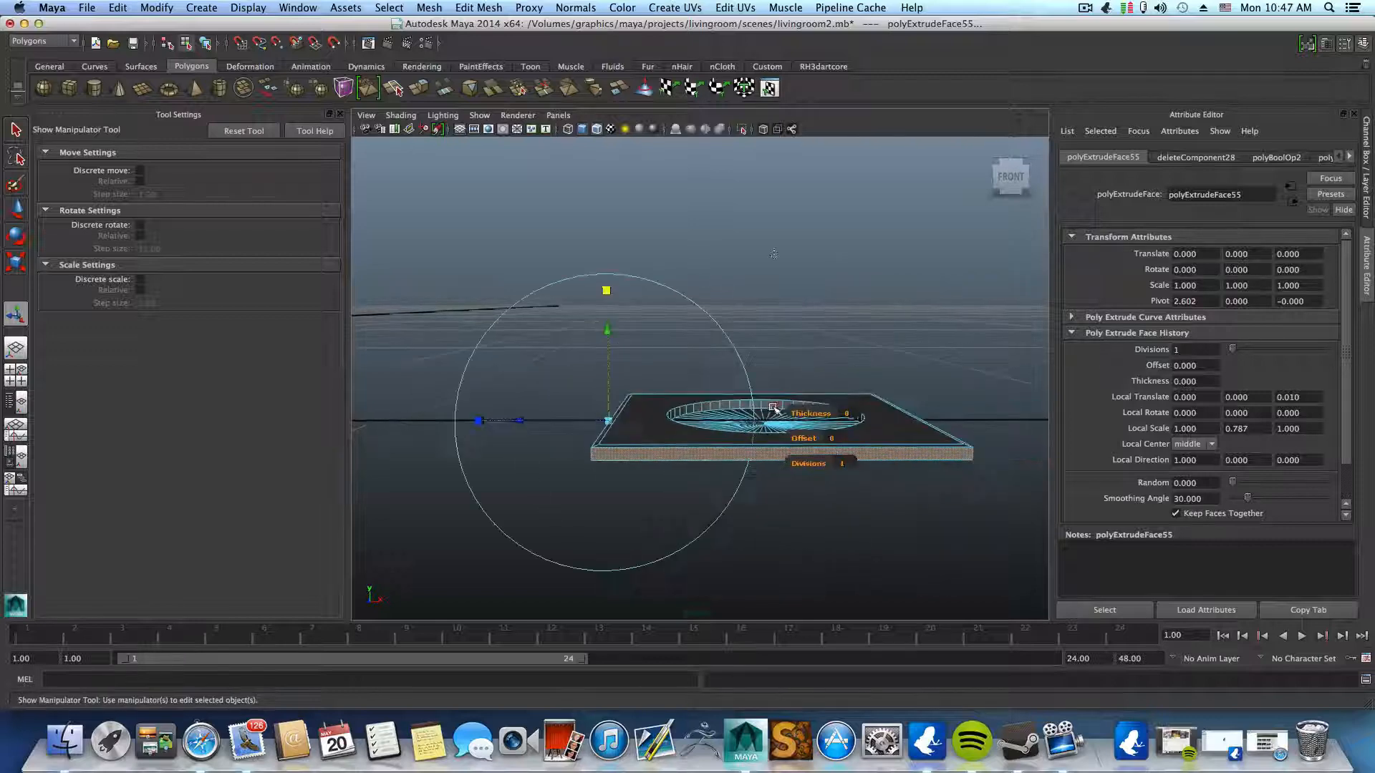
pyautogui.press('w')
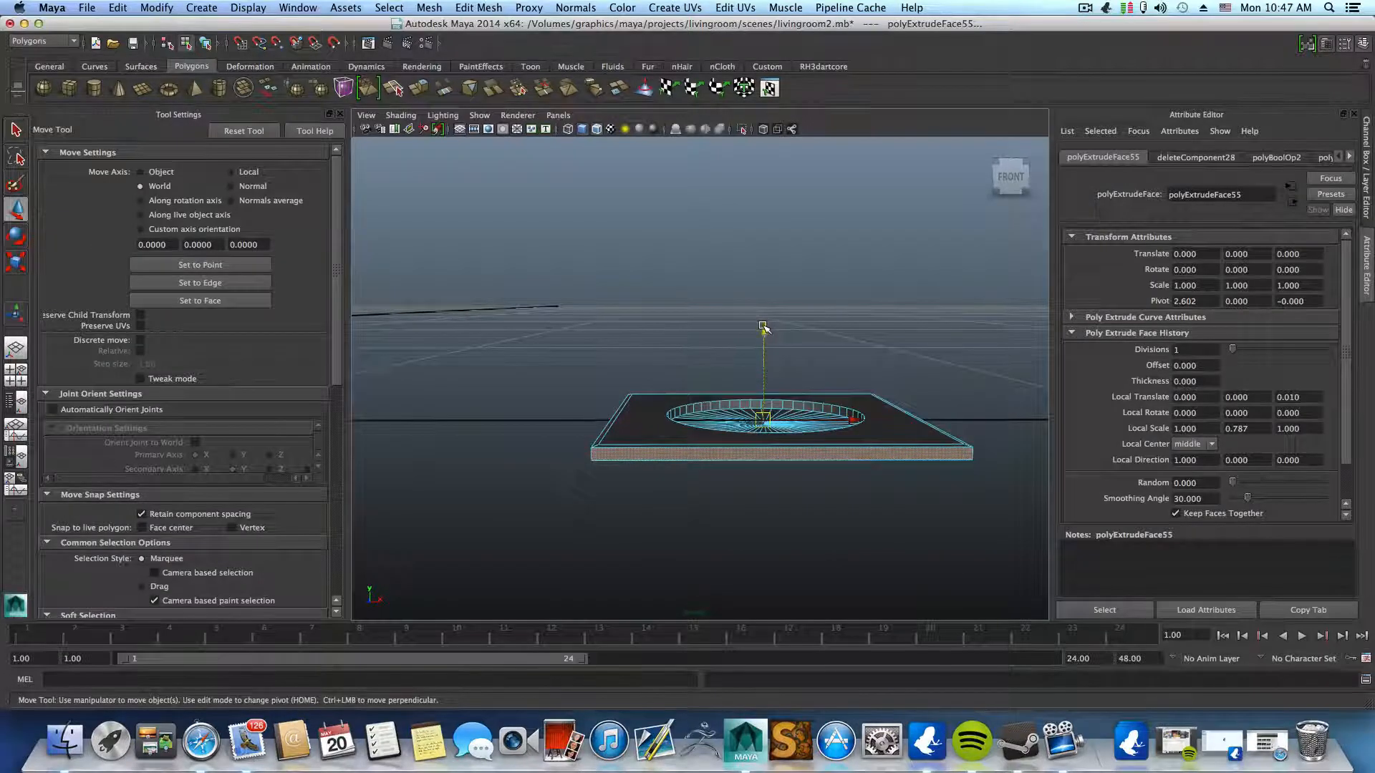
pyautogui.moveTo(764, 327); pyautogui.dragTo(765, 329)
pyautogui.keyDown('alt'); pyautogui.moveTo(753, 438); pyautogui.dragTo(816, 398); pyautogui.keyUp('alt')
pyautogui.press('F8')
# - Examine the finished slab from several angles and compare its size and position with the tapered object
pyautogui.keyDown('alt'); pyautogui.moveTo(782, 441); pyautogui.dragTo(687, 443, button='right'); pyautogui.keyUp('alt')
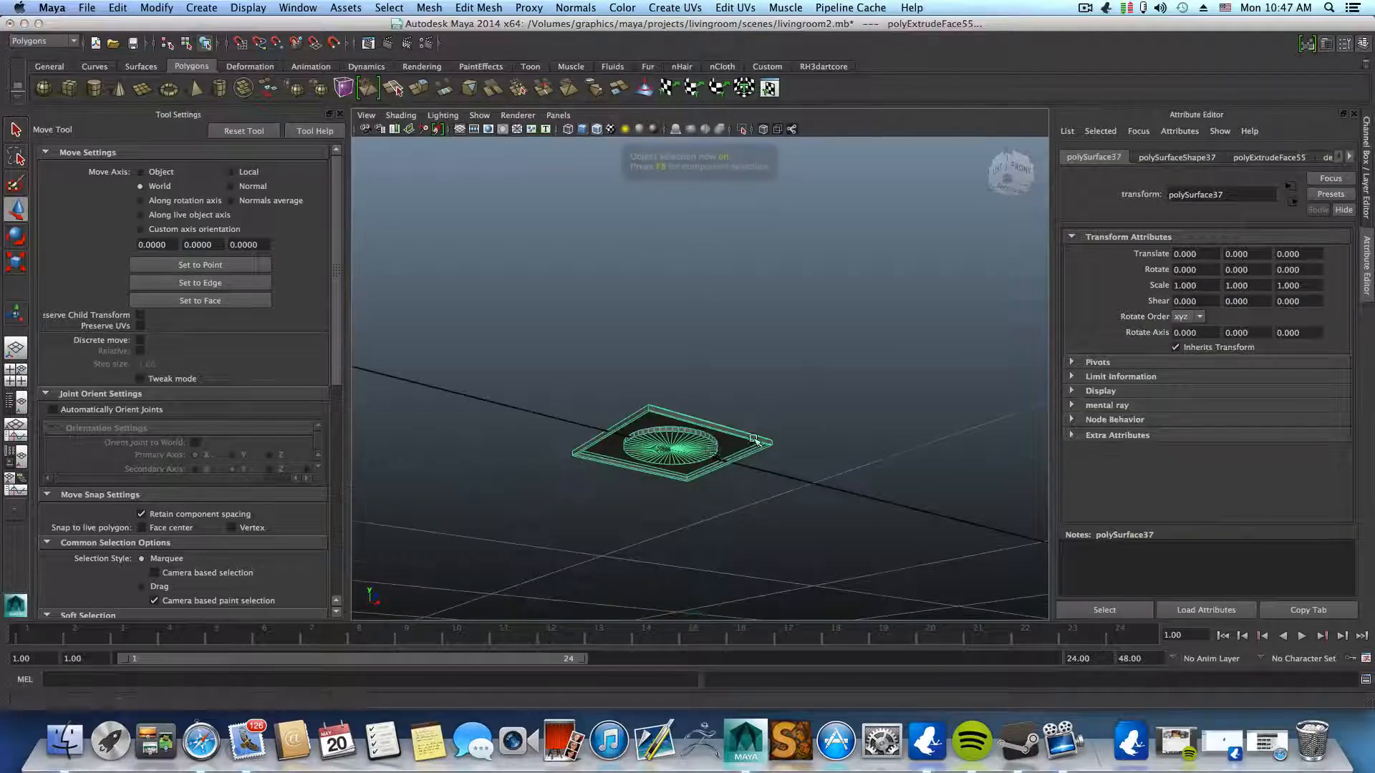
pyautogui.keyDown('alt'); pyautogui.moveTo(694, 444); pyautogui.dragTo(700, 563); pyautogui.keyUp('alt')
pyautogui.keyDown('alt'); pyautogui.moveTo(702, 323); pyautogui.dragTo(735, 485, button='middle'); pyautogui.keyUp('alt')
pyautogui.keyDown('alt'); pyautogui.moveTo(736, 486); pyautogui.dragTo(857, 485); pyautogui.keyUp('alt')
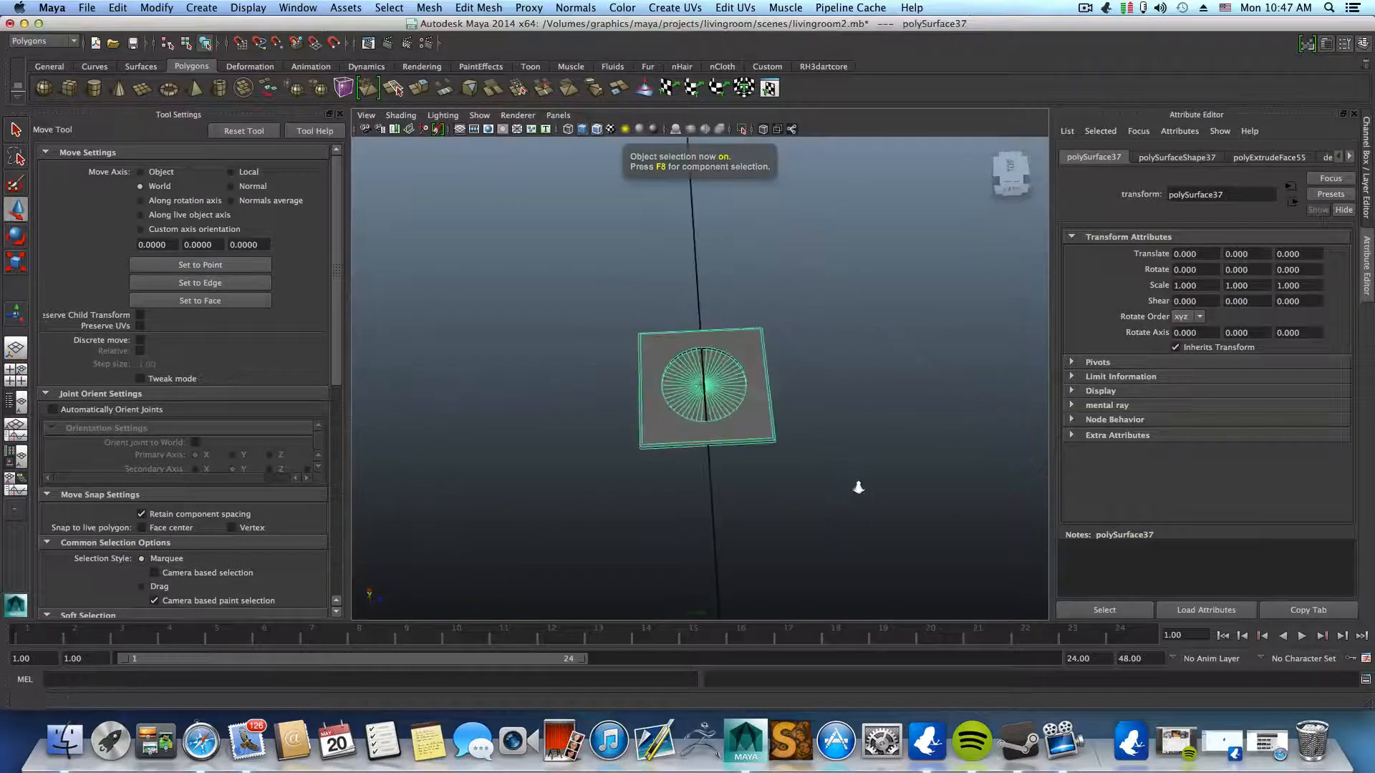
pyautogui.keyDown('alt'); pyautogui.moveTo(857, 484); pyautogui.dragTo(588, 455, button='right'); pyautogui.keyUp('alt')
pyautogui.keyDown('alt'); pyautogui.moveTo(771, 420); pyautogui.dragTo(728, 422, button='middle'); pyautogui.keyUp('alt')
pyautogui.keyDown('alt'); pyautogui.moveTo(728, 422); pyautogui.dragTo(654, 380); pyautogui.keyUp('alt')
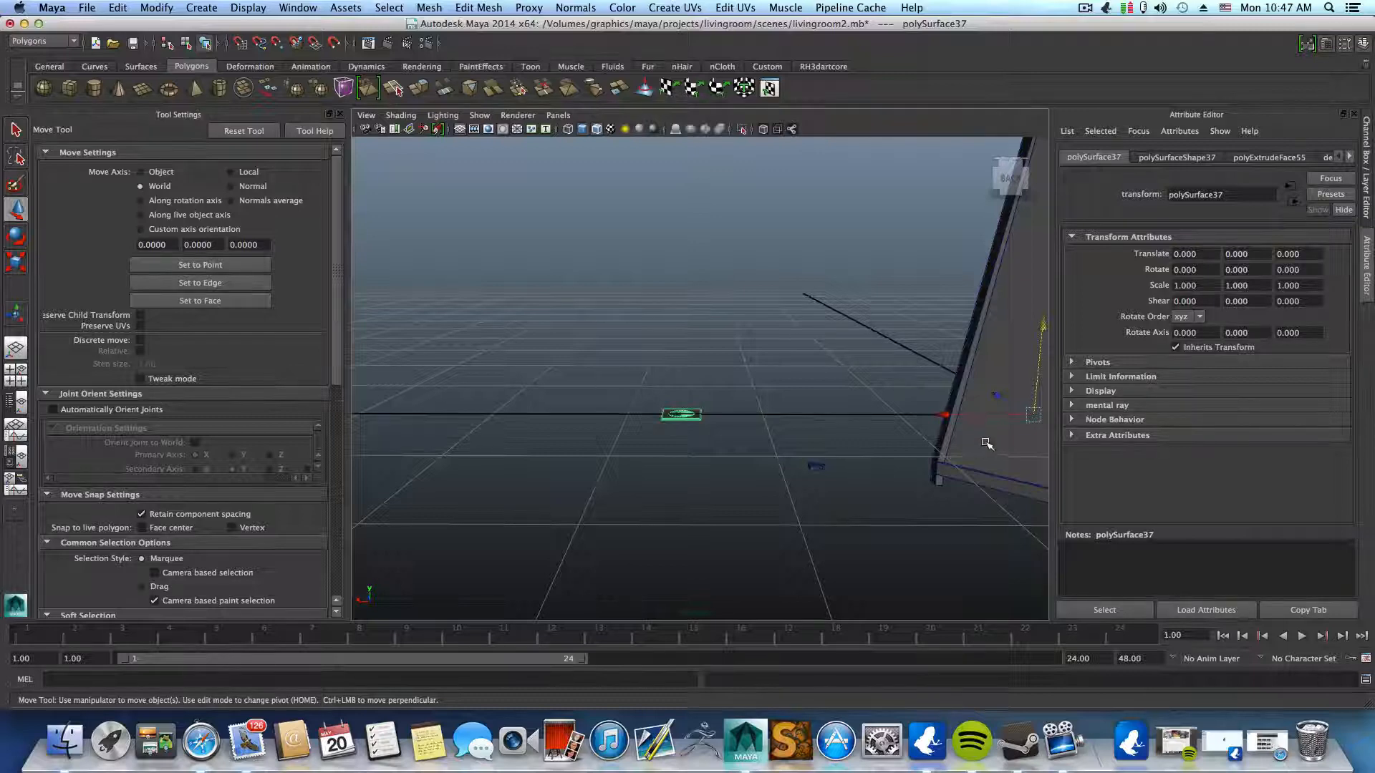
pyautogui.keyDown('alt'); pyautogui.moveTo(987, 444); pyautogui.dragTo(671, 520); pyautogui.keyUp('alt')
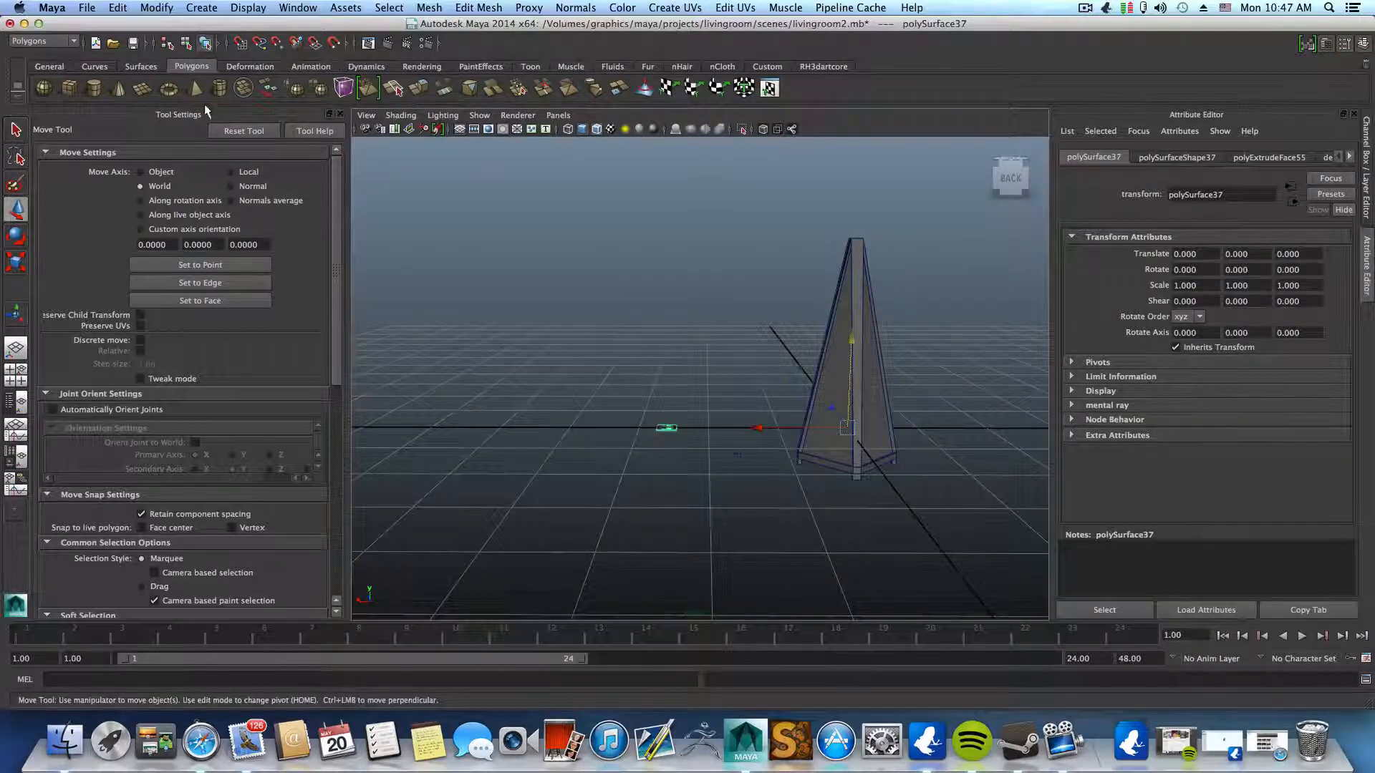
# - Center the slab's pivot and rotate the slab 90 degrees about the Z axis
pyautogui.click(157, 8)
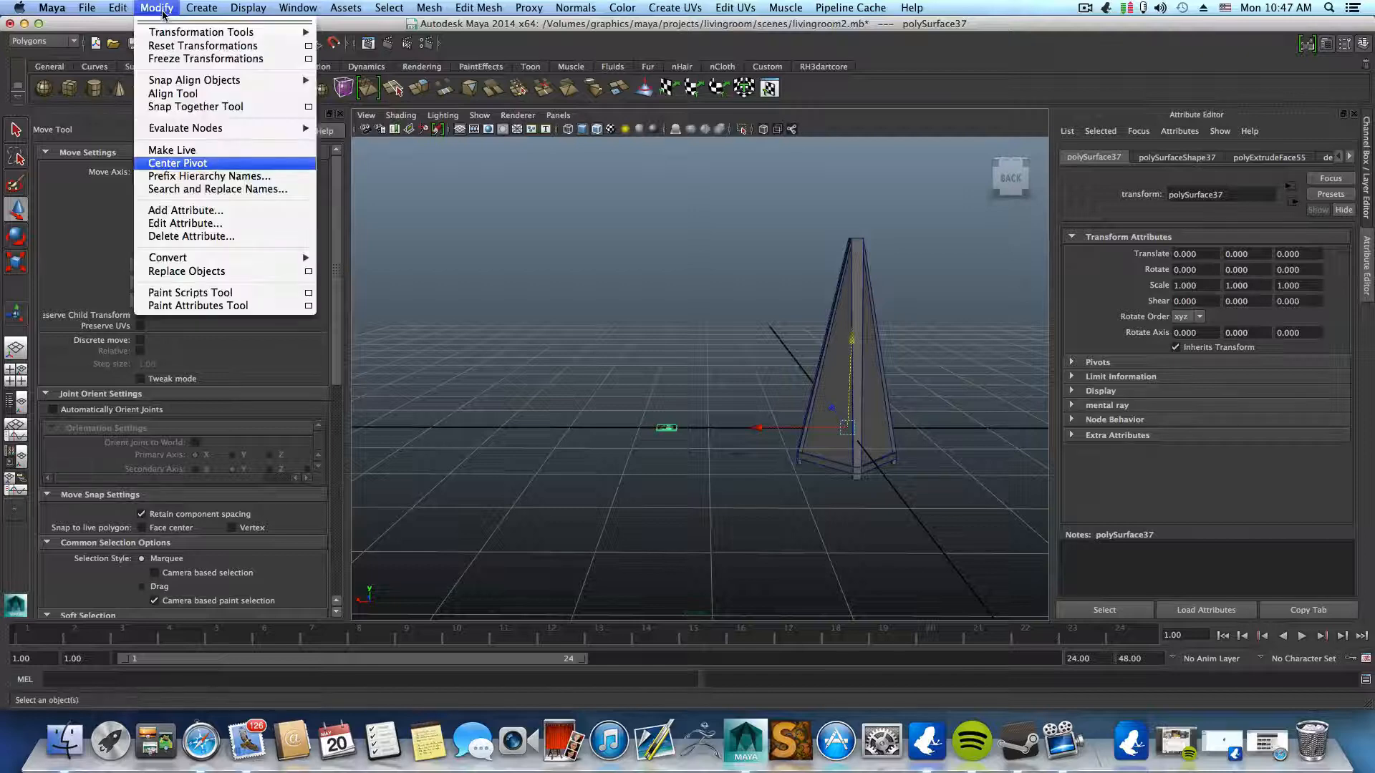
pyautogui.click(177, 164)
pyautogui.click(16, 236)
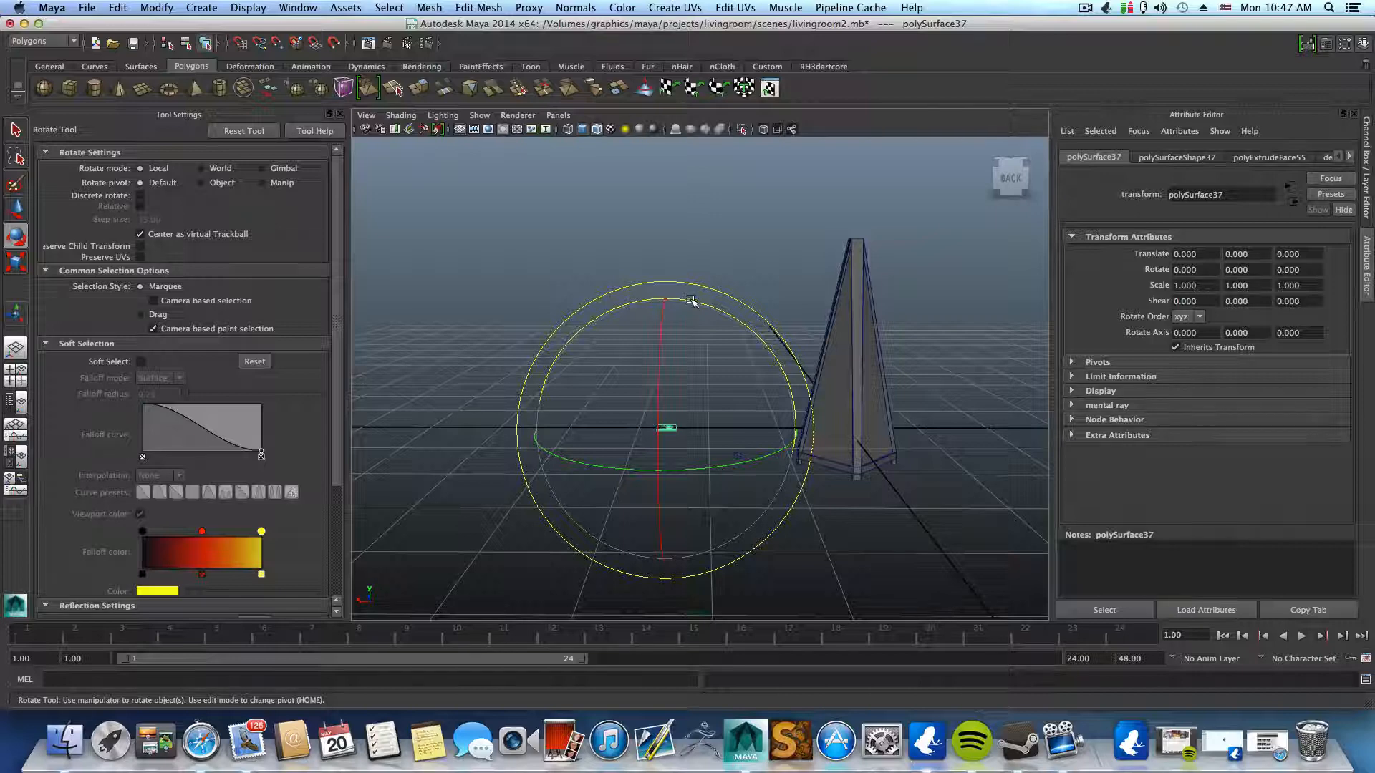
pyautogui.moveTo(691, 299); pyautogui.dragTo(741, 370)
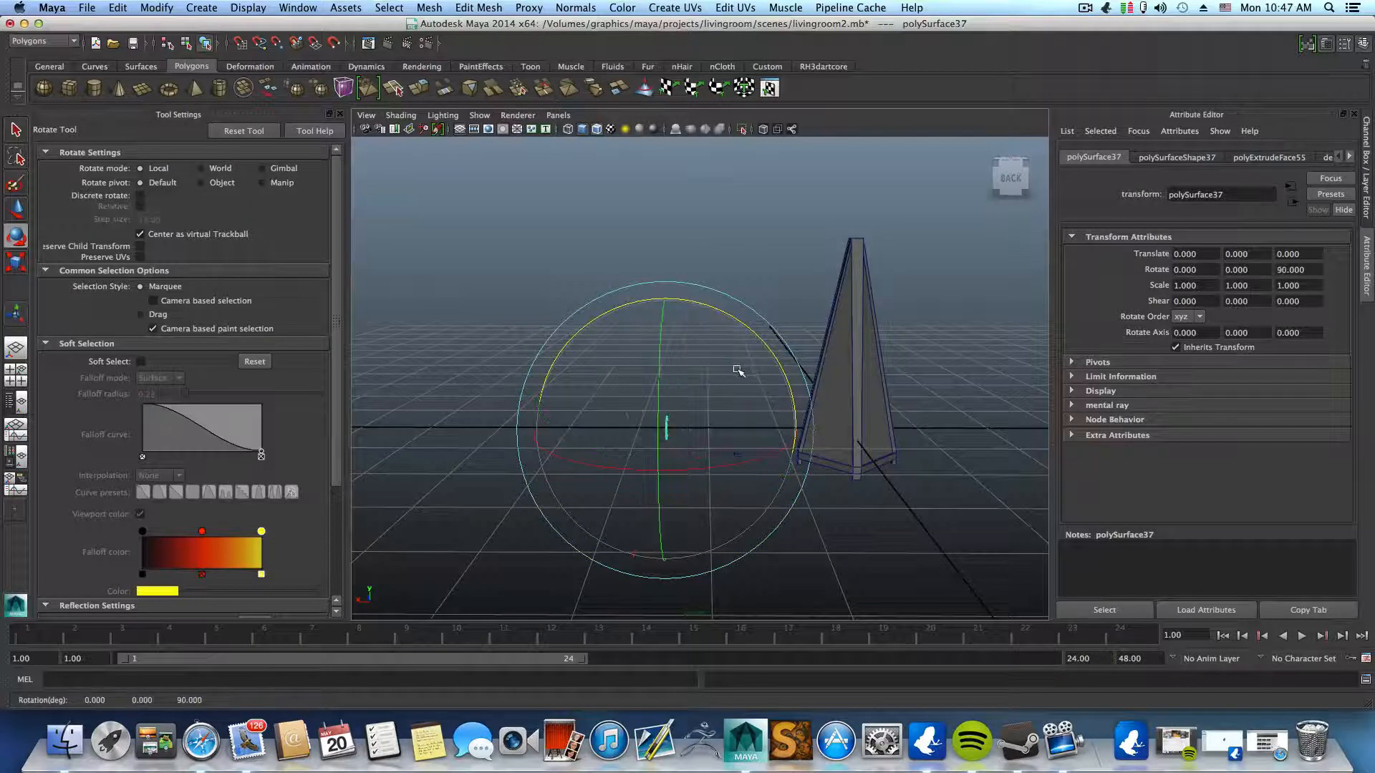
# - Show the cabbin layer so the cabinet appears beside the slab and the tapered object
pyautogui.click(1361, 45)
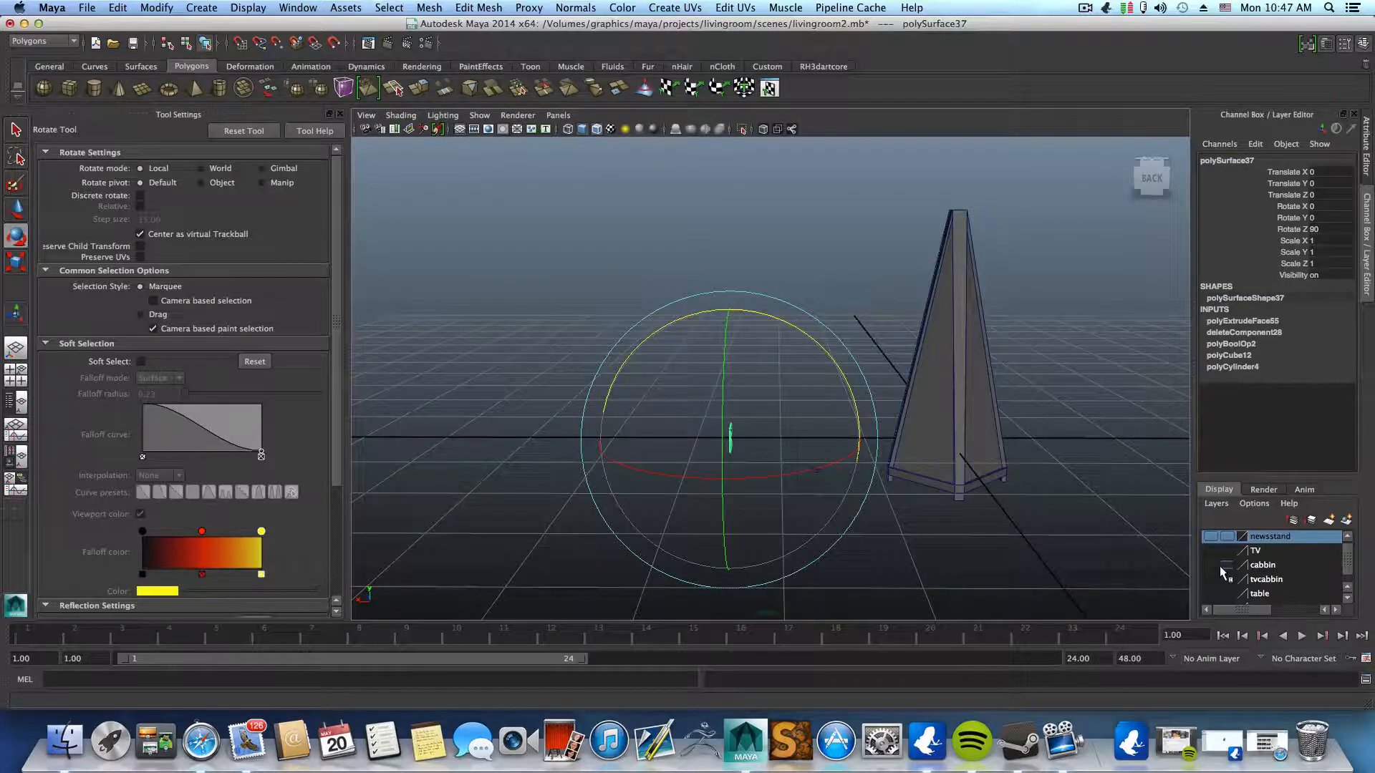
pyautogui.click(1211, 565)
pyautogui.keyDown('alt'); pyautogui.moveTo(1044, 522); pyautogui.dragTo(967, 569); pyautogui.keyUp('alt')
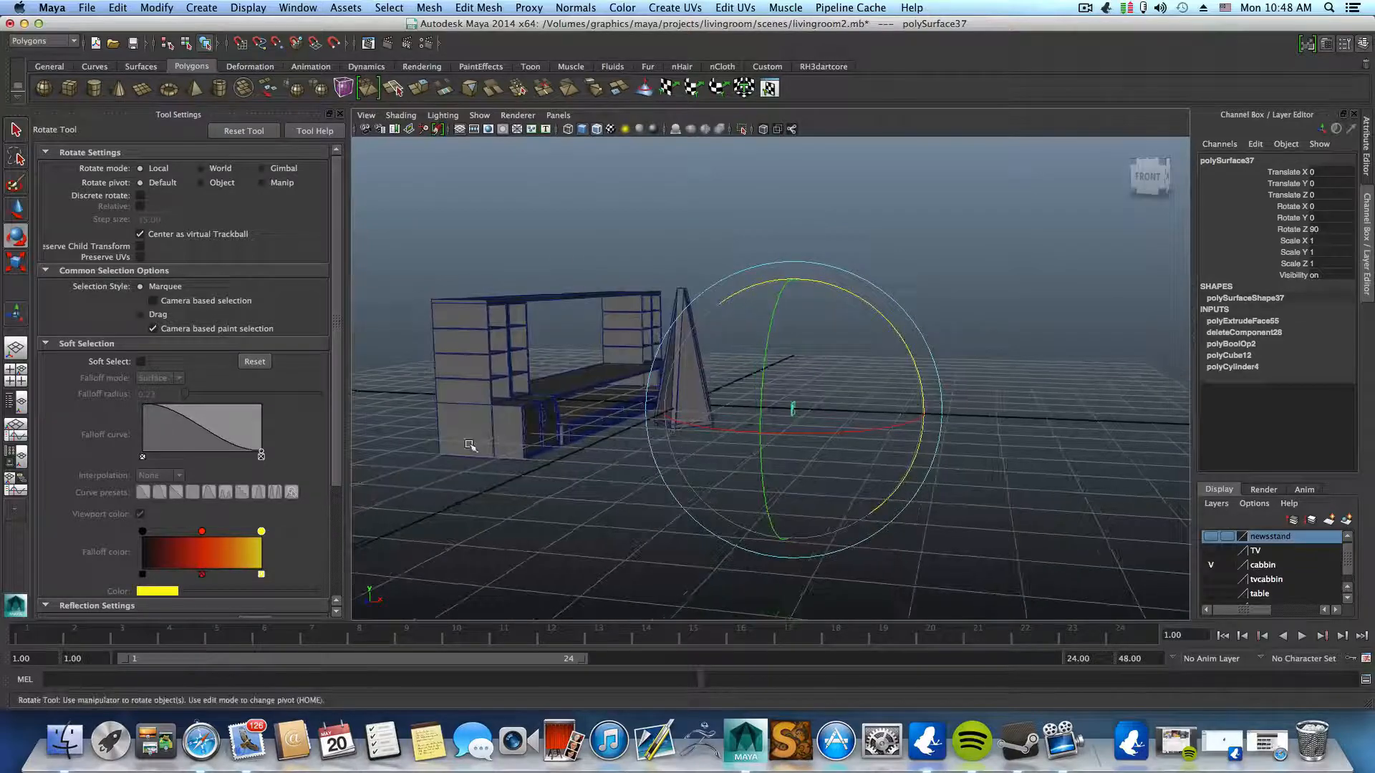
pyautogui.keyDown('alt'); pyautogui.moveTo(470, 446); pyautogui.dragTo(706, 475); pyautogui.keyUp('alt')
# - Move the slab beyond the cabinet's near end, to Translate X -5.993 and Translate Z 6.256
pyautogui.press('w')
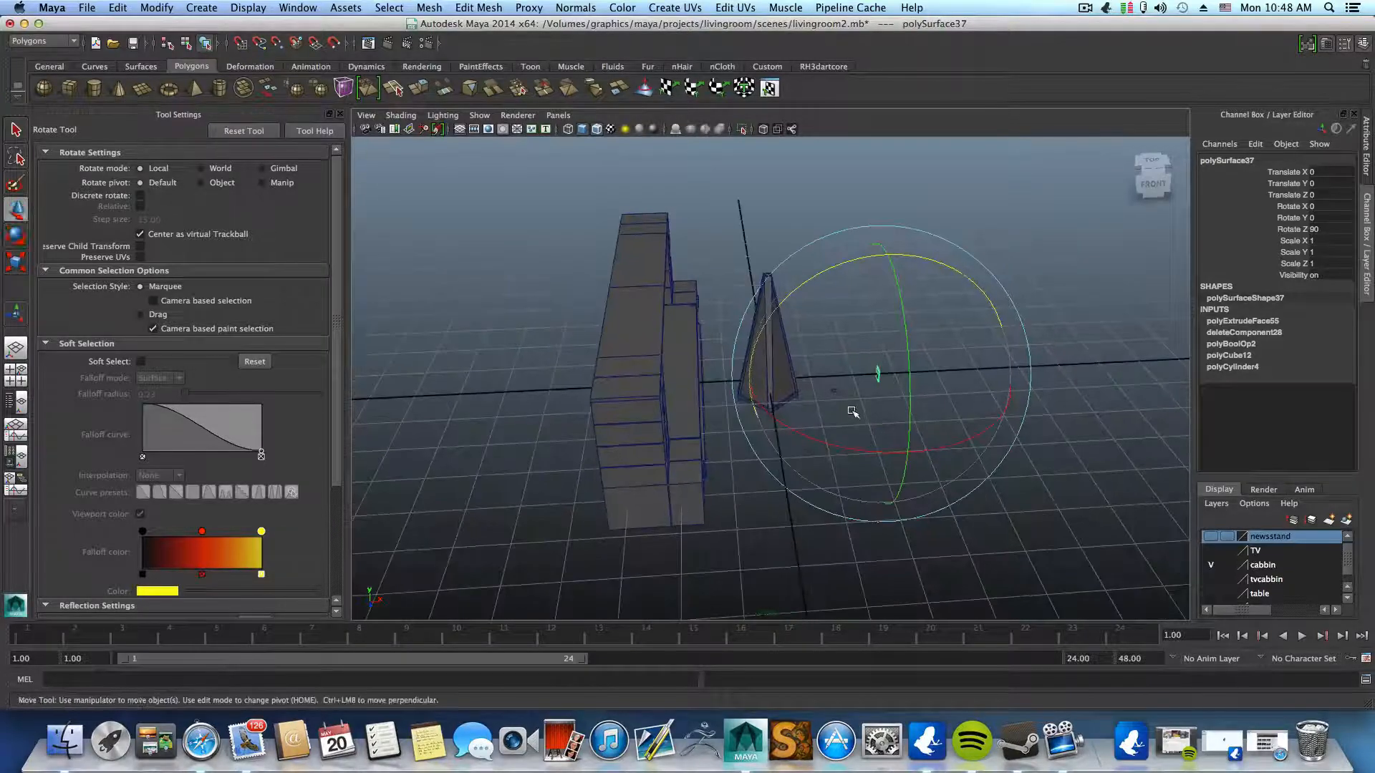
pyautogui.moveTo(896, 427); pyautogui.dragTo(909, 516)
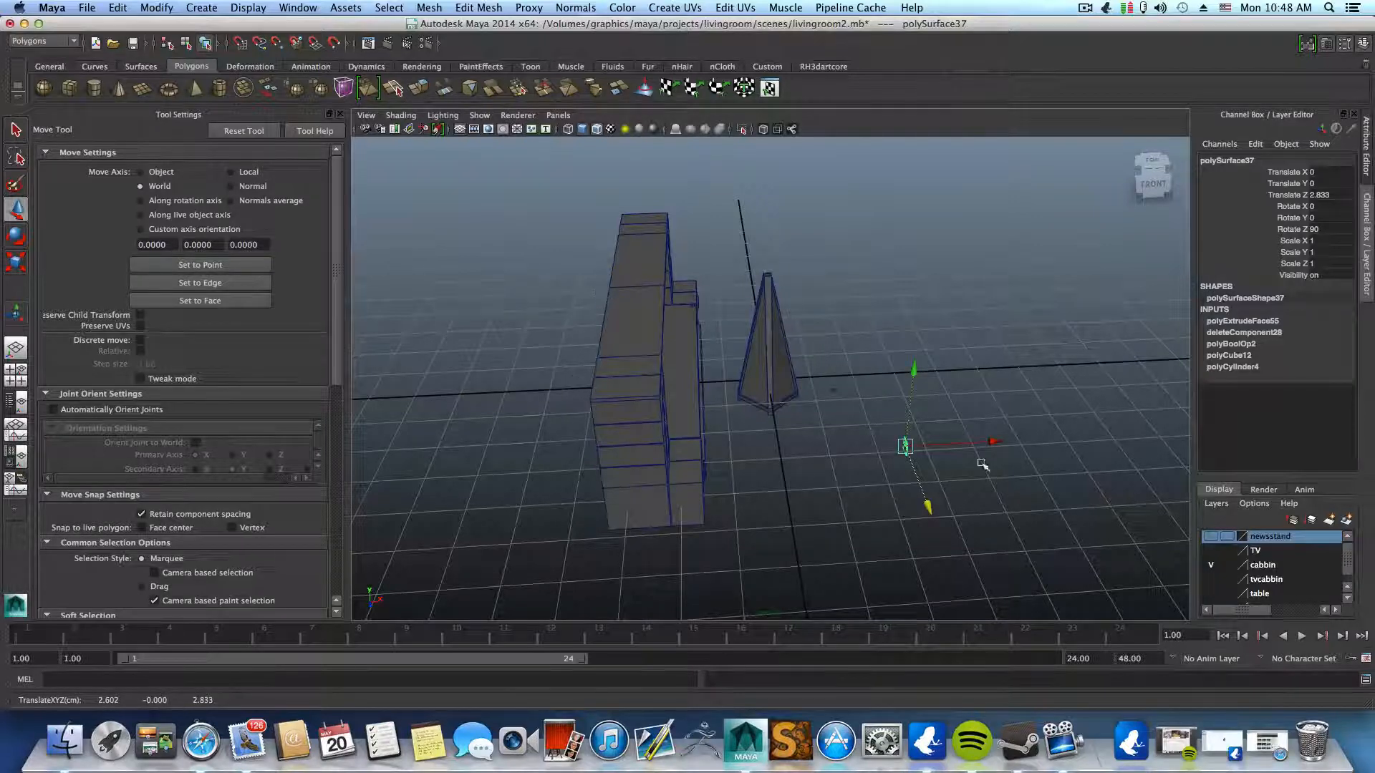
pyautogui.moveTo(999, 445); pyautogui.dragTo(826, 439)
pyautogui.moveTo(980, 449); pyautogui.dragTo(753, 448)
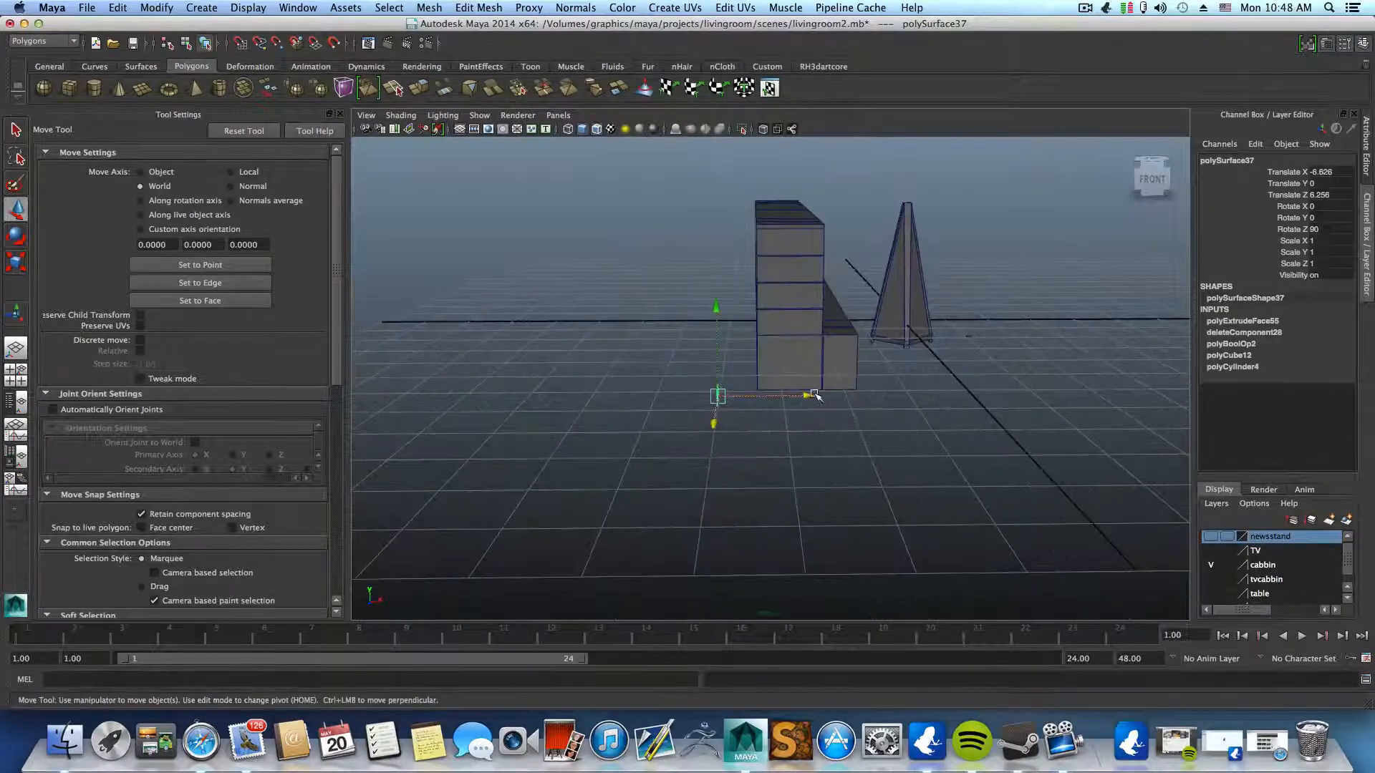
pyautogui.moveTo(815, 395); pyautogui.dragTo(854, 404)
# - Rotate the slab about its Z axis in 15-degree increments to Rotate Z -90
pyautogui.keyDown('alt'); pyautogui.moveTo(787, 429); pyautogui.dragTo(991, 488, button='right'); pyautogui.keyUp('alt')
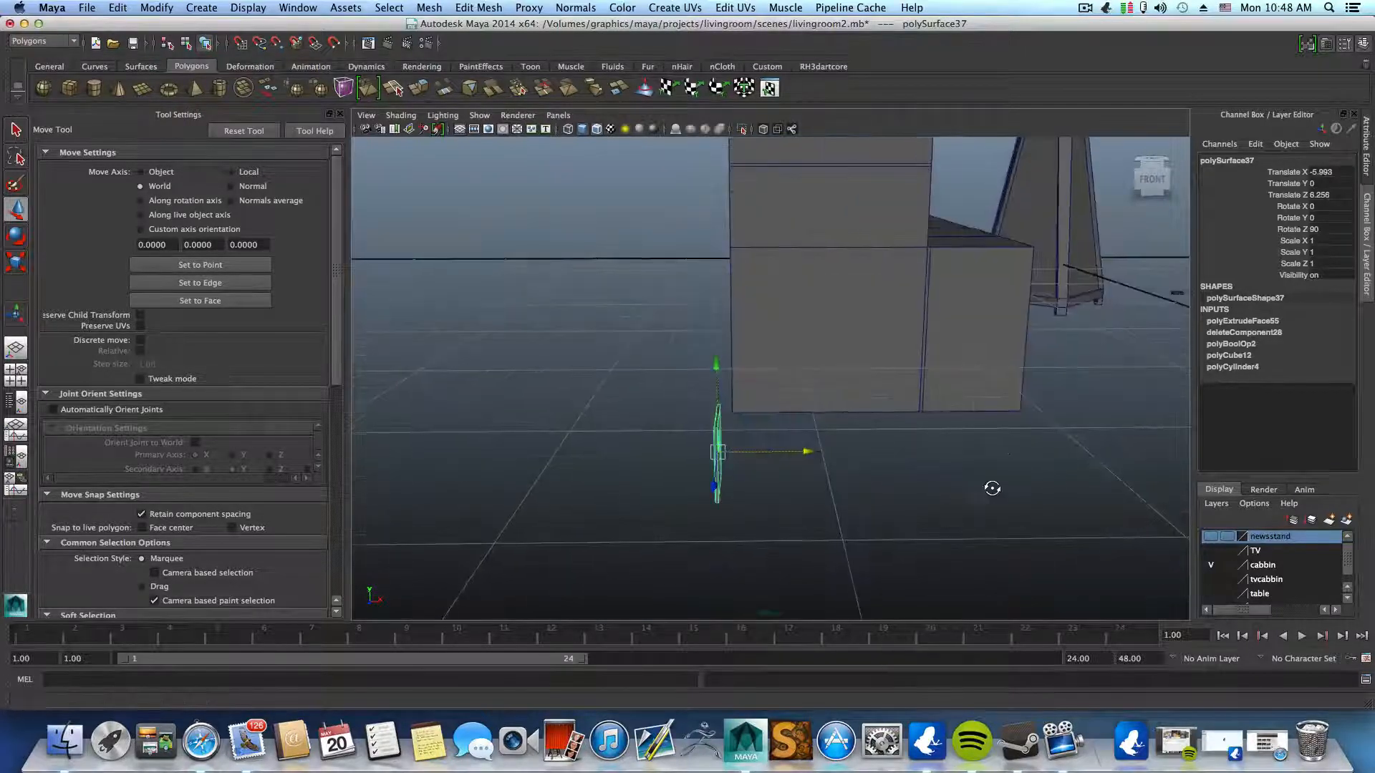
pyautogui.keyDown('alt'); pyautogui.moveTo(991, 487); pyautogui.dragTo(993, 490); pyautogui.keyUp('alt')
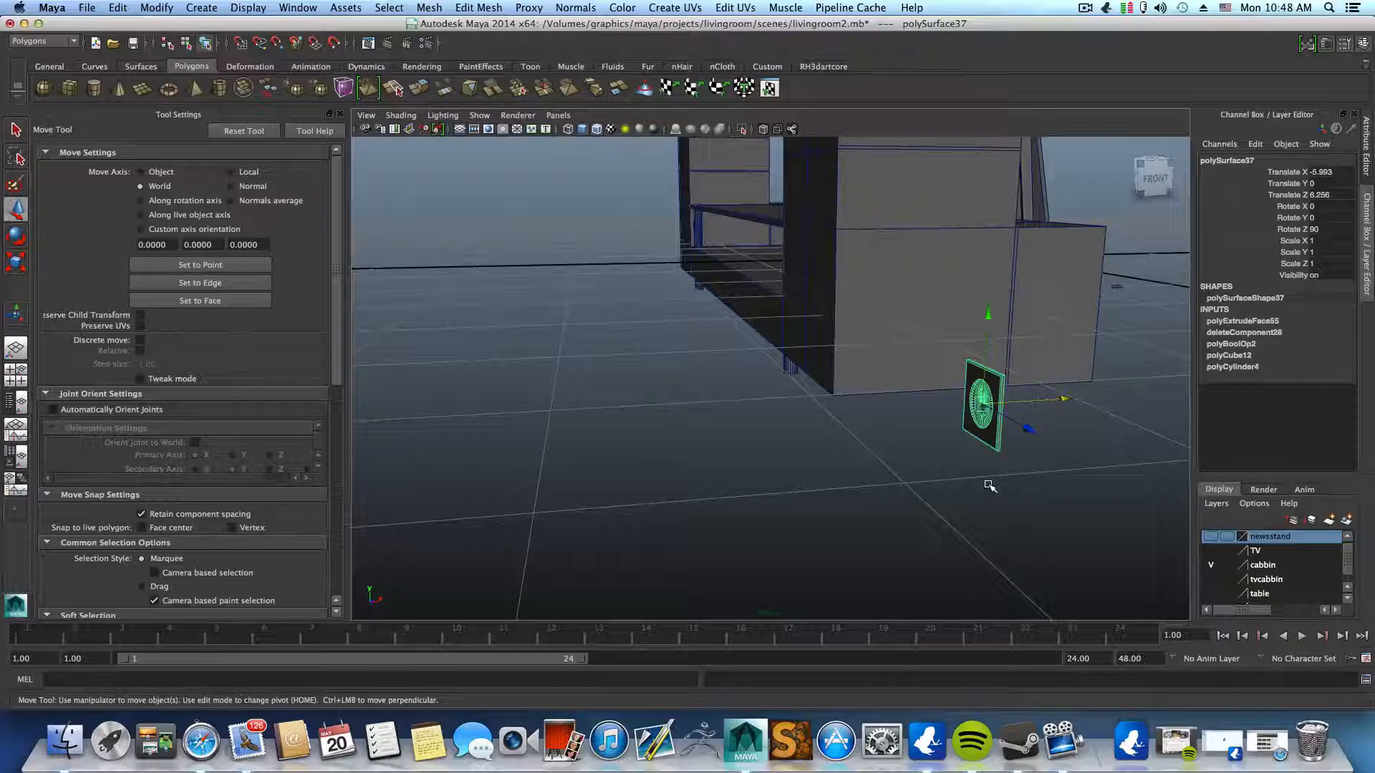
pyautogui.press('r')
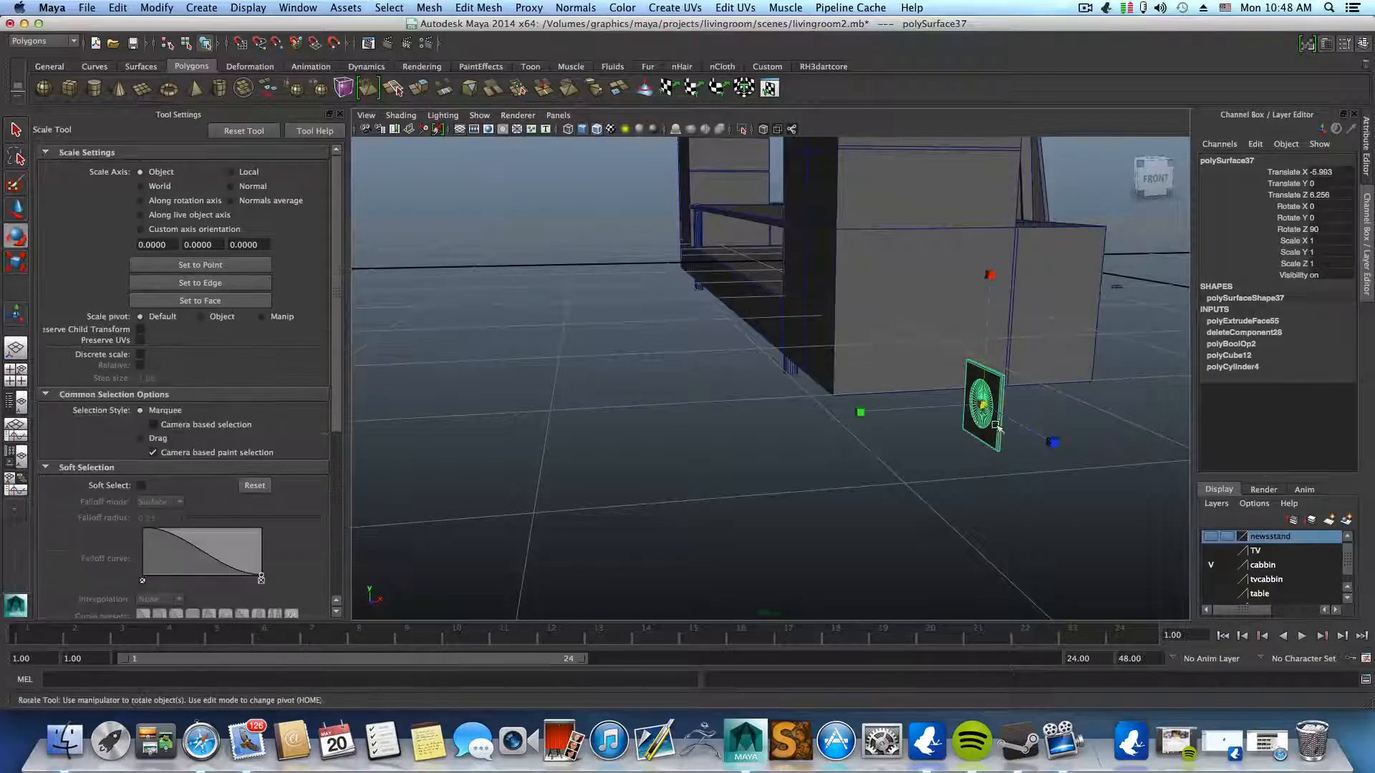
pyautogui.press('e')
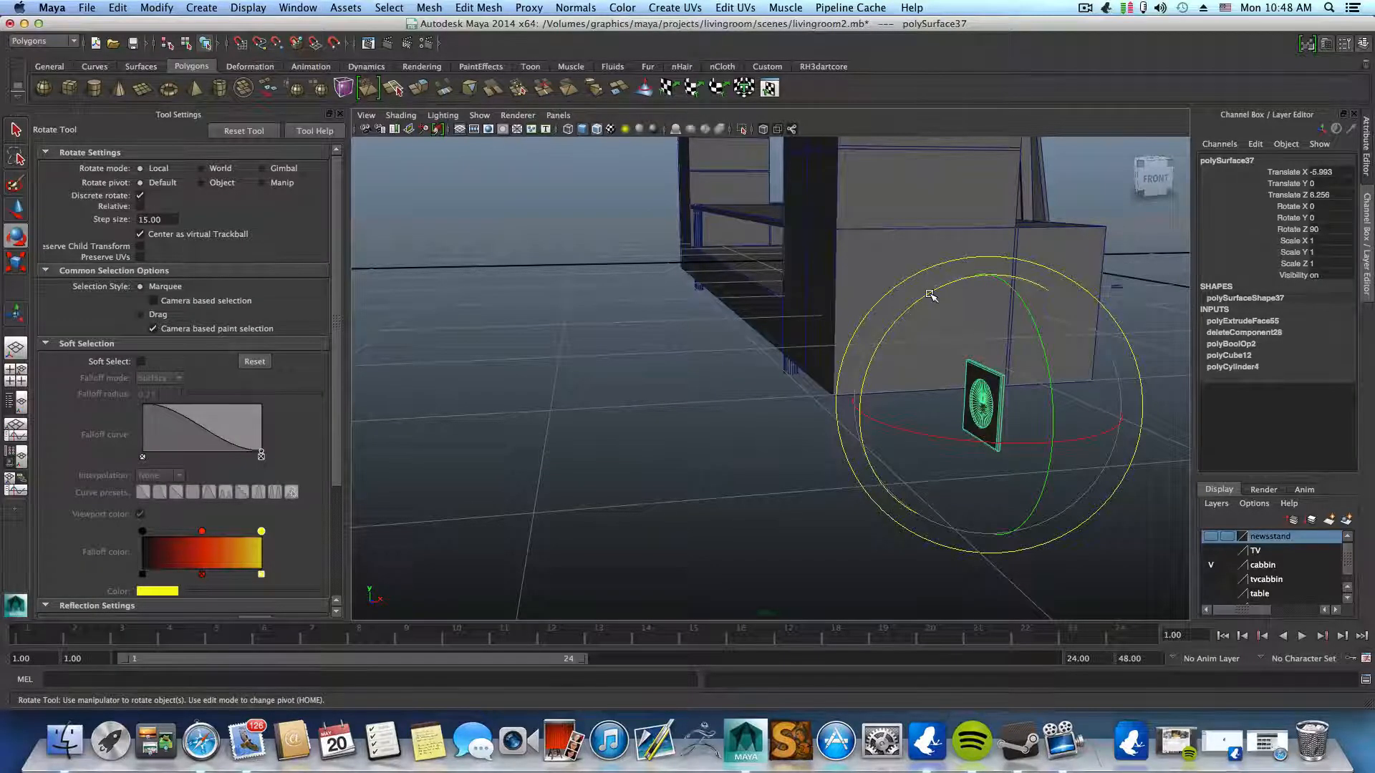
pyautogui.moveTo(931, 297); pyautogui.dragTo(1192, 467)
pyautogui.press('j')
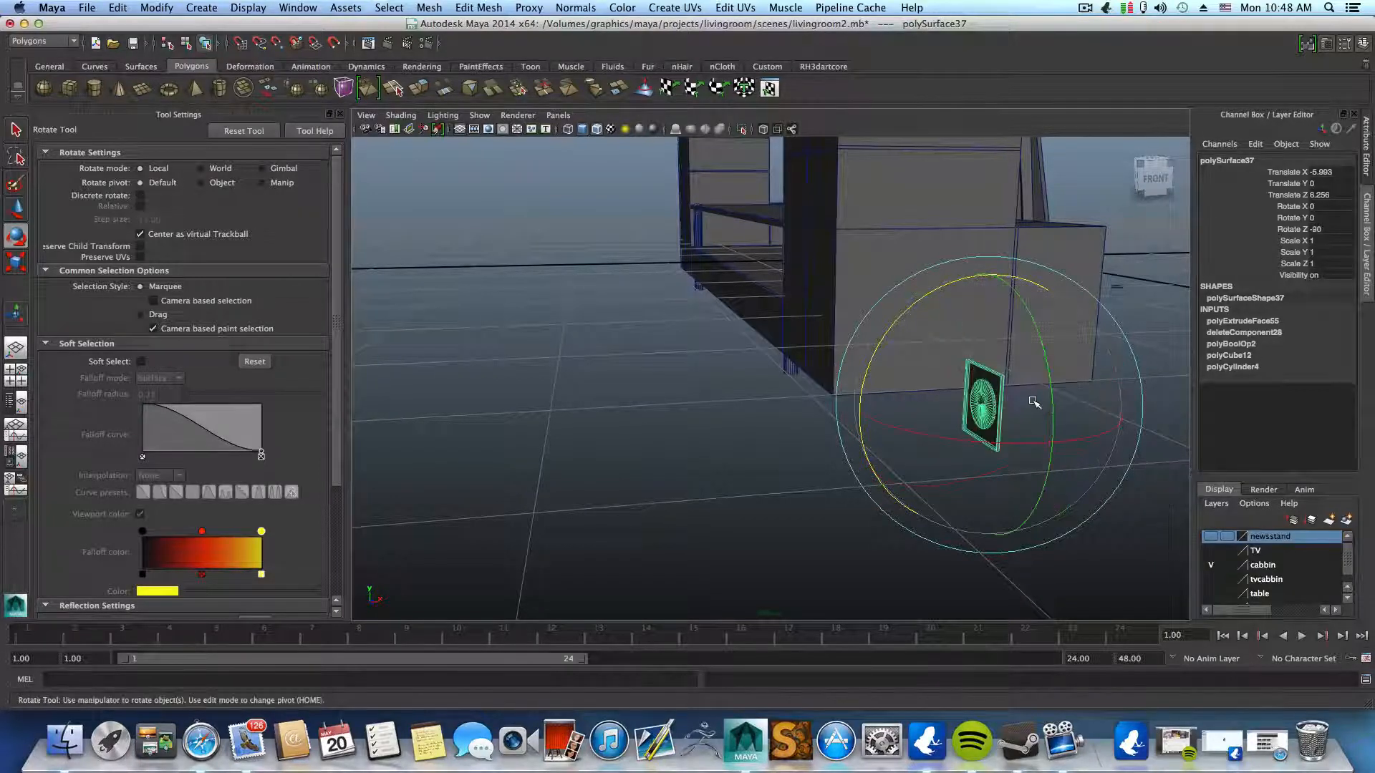
# - Lower the slab slightly to Translate Y -0.105, judging its height against the cabinet
pyautogui.keyDown('alt'); pyautogui.moveTo(1034, 403); pyautogui.dragTo(866, 405); pyautogui.keyUp('alt')
pyautogui.keyDown('alt'); pyautogui.moveTo(866, 406); pyautogui.dragTo(940, 402, button='middle'); pyautogui.keyUp('alt')
pyautogui.keyDown('alt'); pyautogui.moveTo(807, 402); pyautogui.dragTo(817, 402, button='middle'); pyautogui.keyUp('alt')
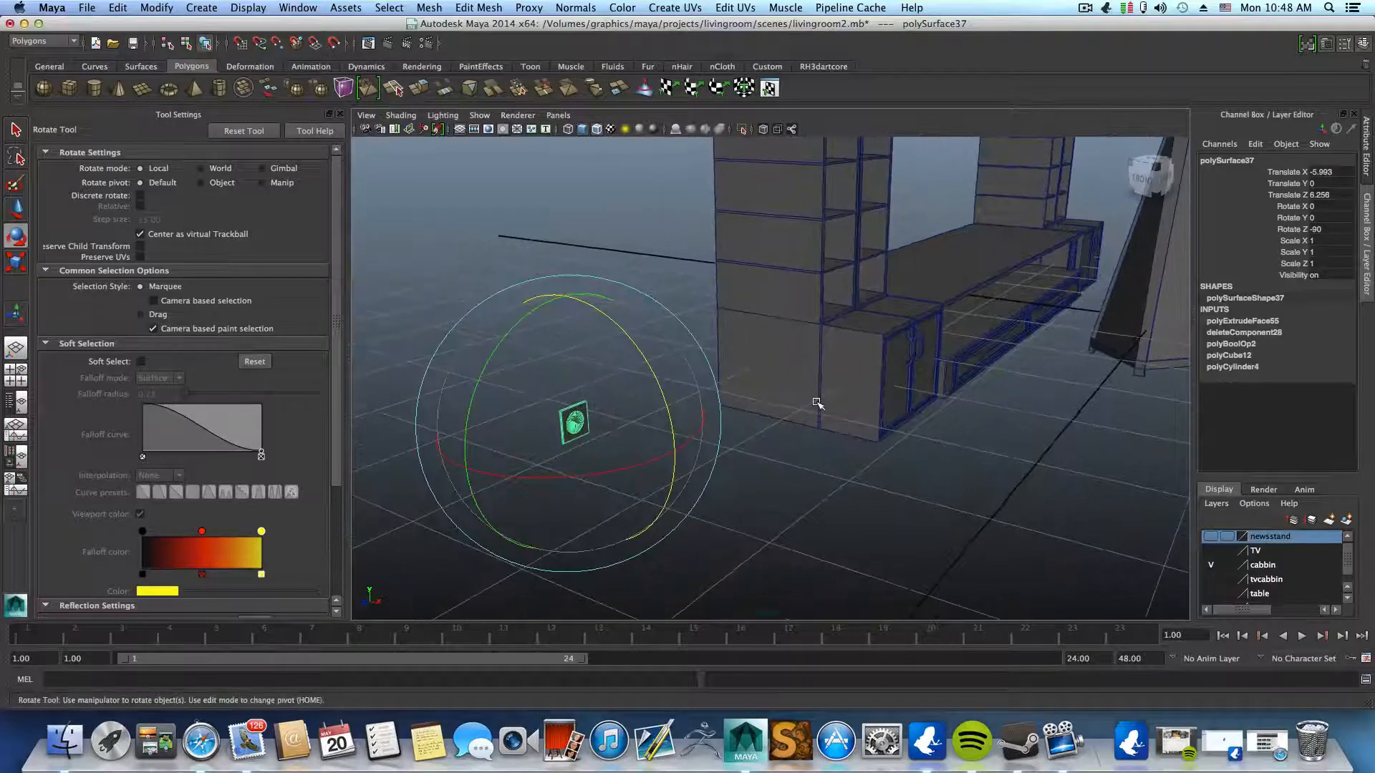
pyautogui.keyDown('alt'); pyautogui.moveTo(903, 401); pyautogui.dragTo(830, 406, button='right'); pyautogui.keyUp('alt')
pyautogui.keyDown('alt'); pyautogui.moveTo(830, 406); pyautogui.dragTo(705, 380); pyautogui.keyUp('alt')
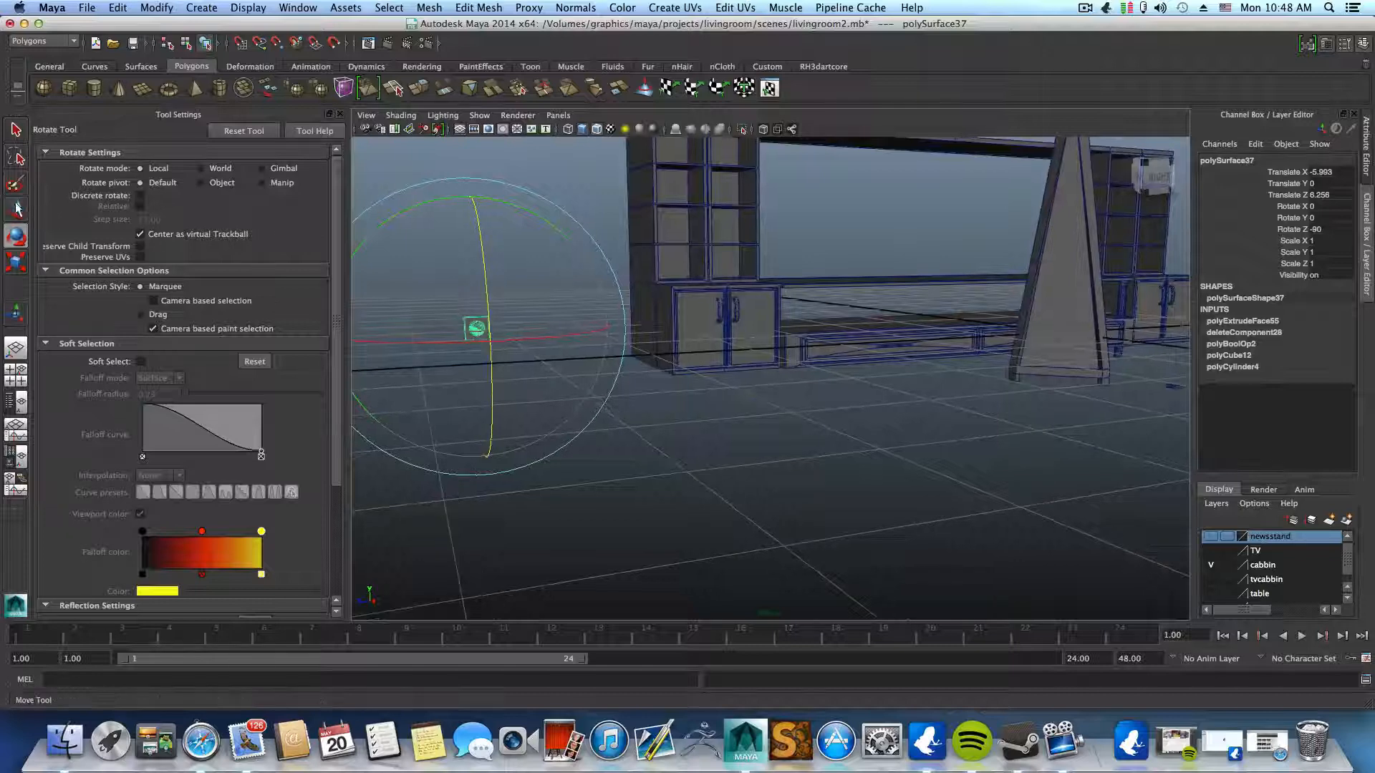
pyautogui.click(15, 207)
pyautogui.moveTo(473, 273); pyautogui.dragTo(473, 278)
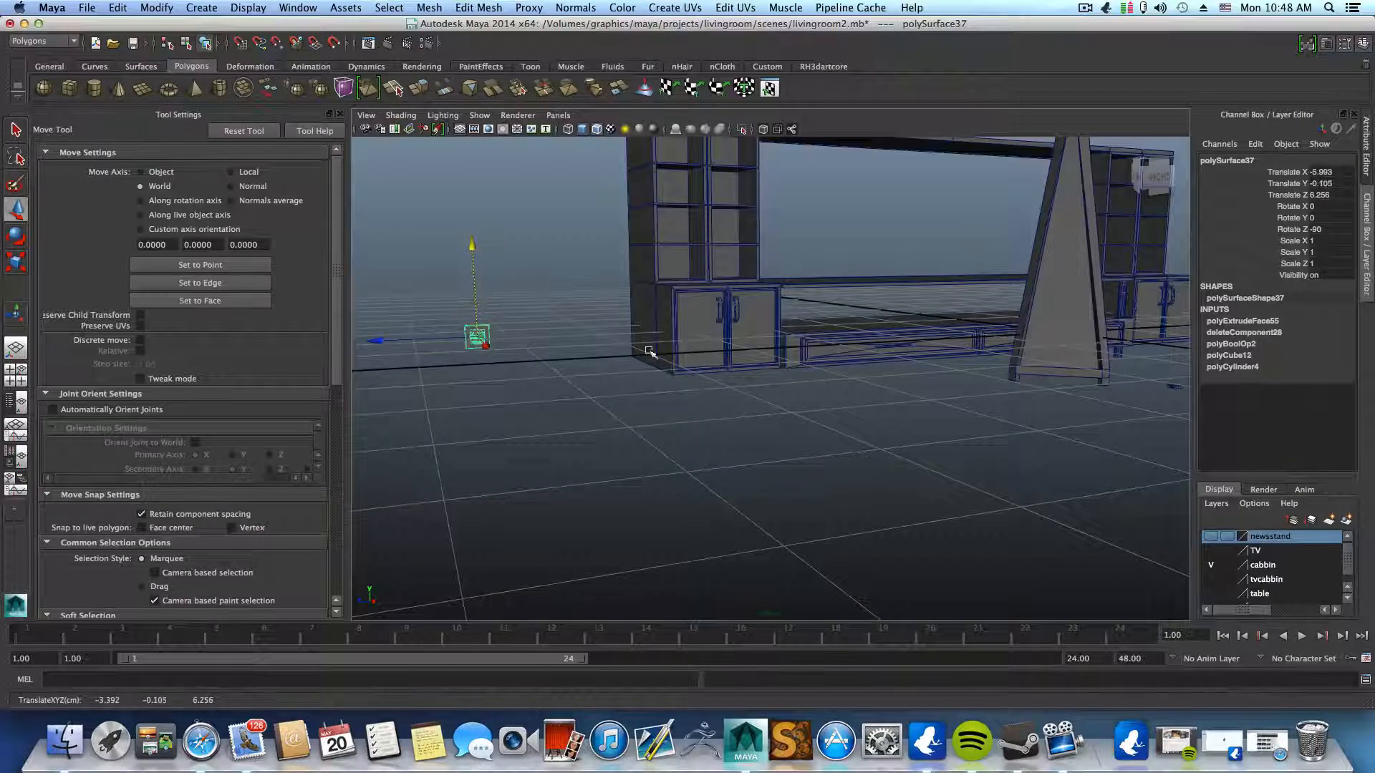
# - Select the small rounded wedge near the tapered object and move it along Z to Translate Z 5.901
pyautogui.click(1170, 387)
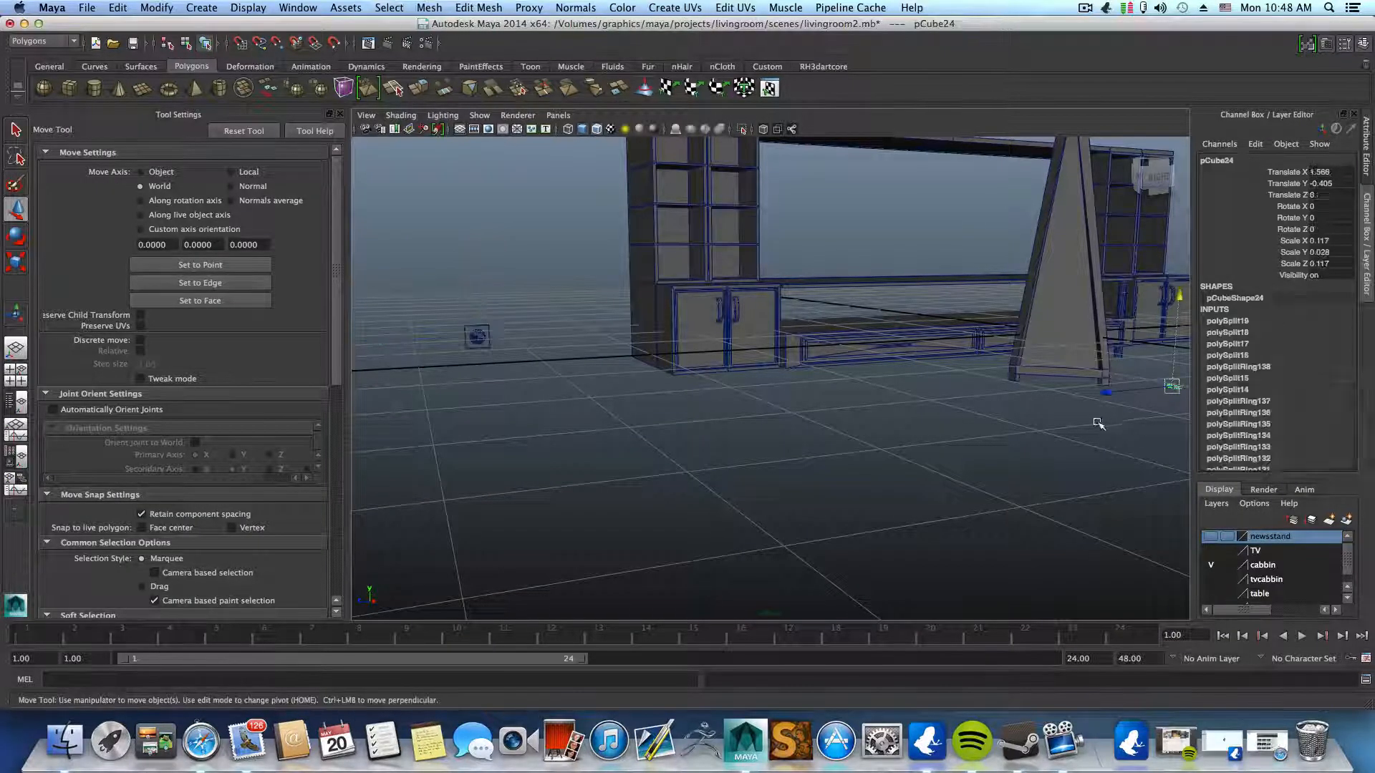
pyautogui.scroll(-3, 975, 427)
pyautogui.moveTo(1013, 390); pyautogui.dragTo(980, 398)
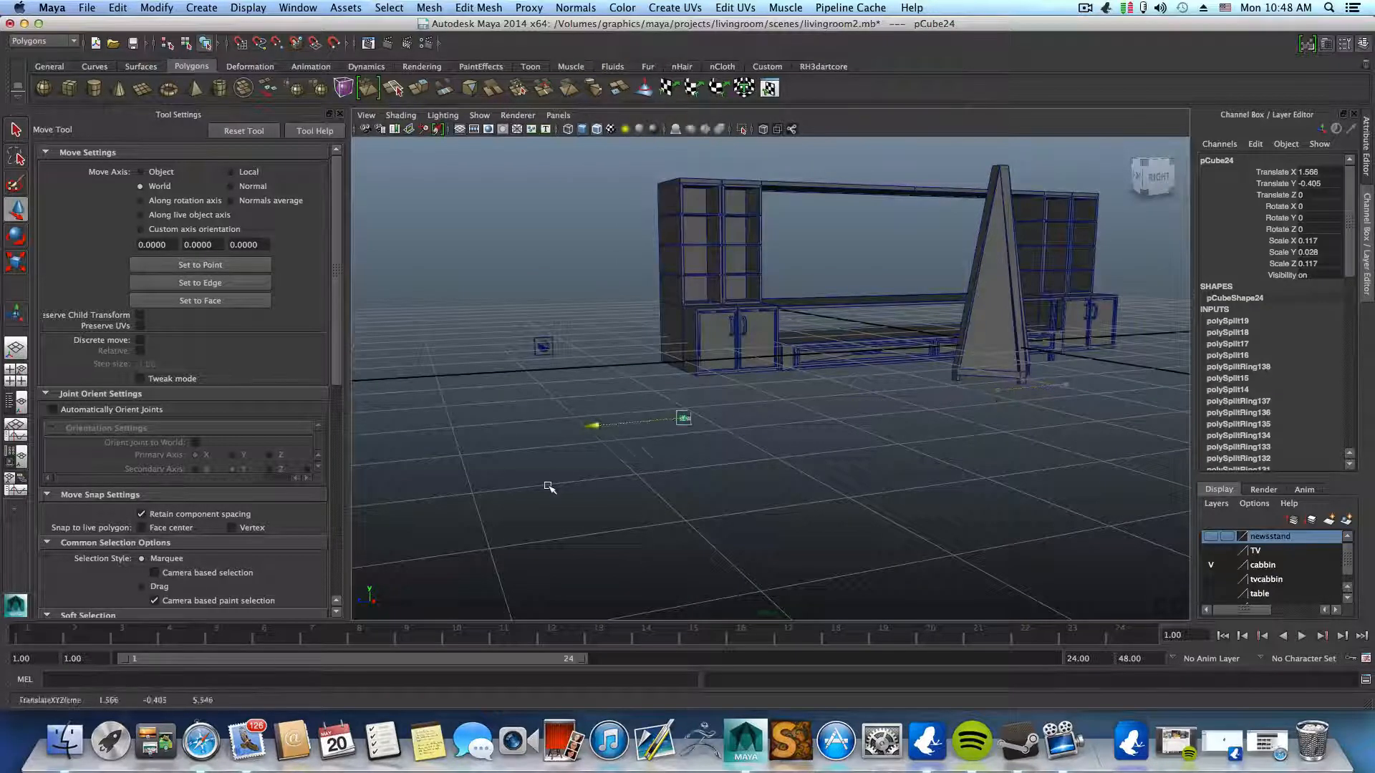
pyautogui.moveTo(549, 488); pyautogui.dragTo(611, 492)
pyautogui.keyDown('alt'); pyautogui.moveTo(611, 491); pyautogui.dragTo(841, 500, button='middle'); pyautogui.keyUp('alt')
pyautogui.keyDown('alt'); pyautogui.moveTo(841, 500); pyautogui.dragTo(978, 497, button='right'); pyautogui.keyUp('alt')
pyautogui.keyDown('alt'); pyautogui.moveTo(978, 497); pyautogui.dragTo(816, 489, button='middle'); pyautogui.keyUp('alt')
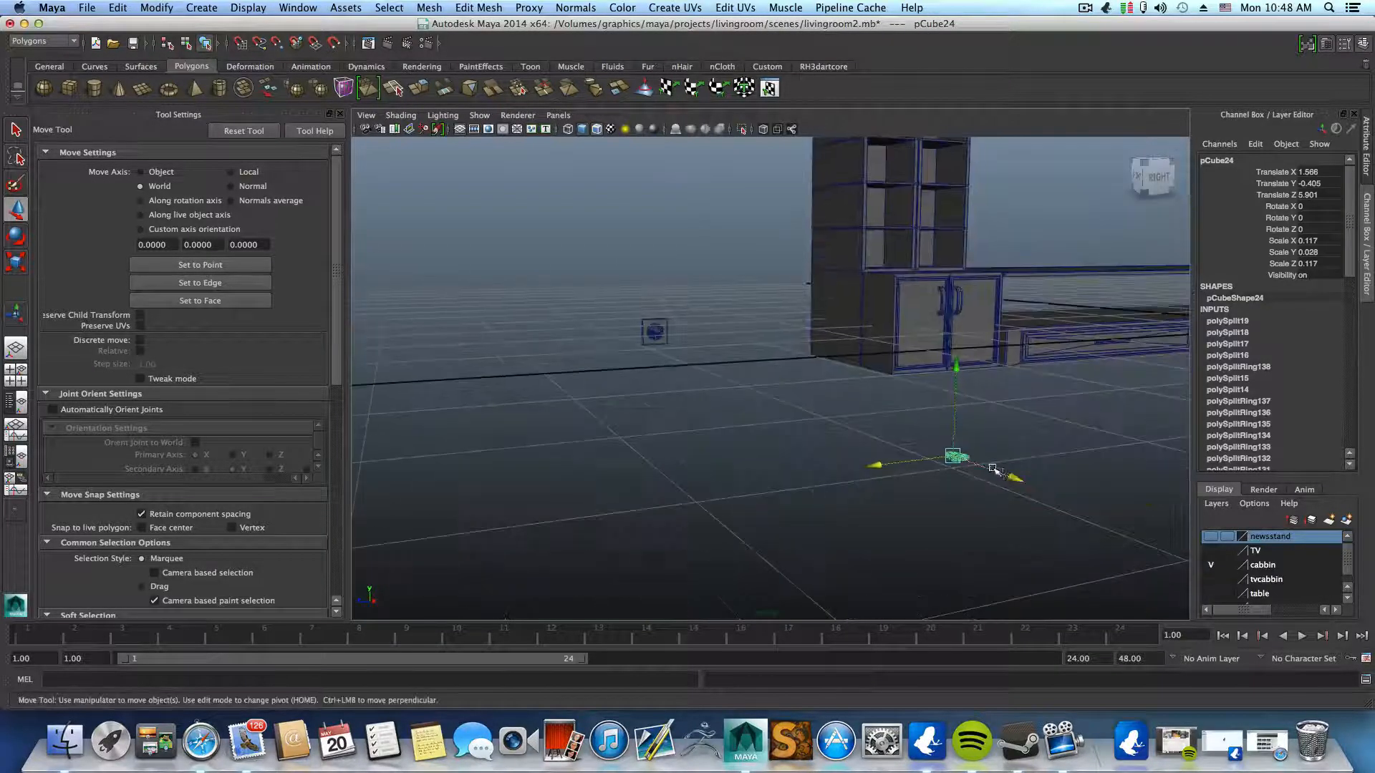
# - Move the wedge along X to the recessed side of the slab, at Translate X -3.245
pyautogui.moveTo(993, 470); pyautogui.dragTo(968, 459)
pyautogui.moveTo(764, 362); pyautogui.dragTo(686, 316)
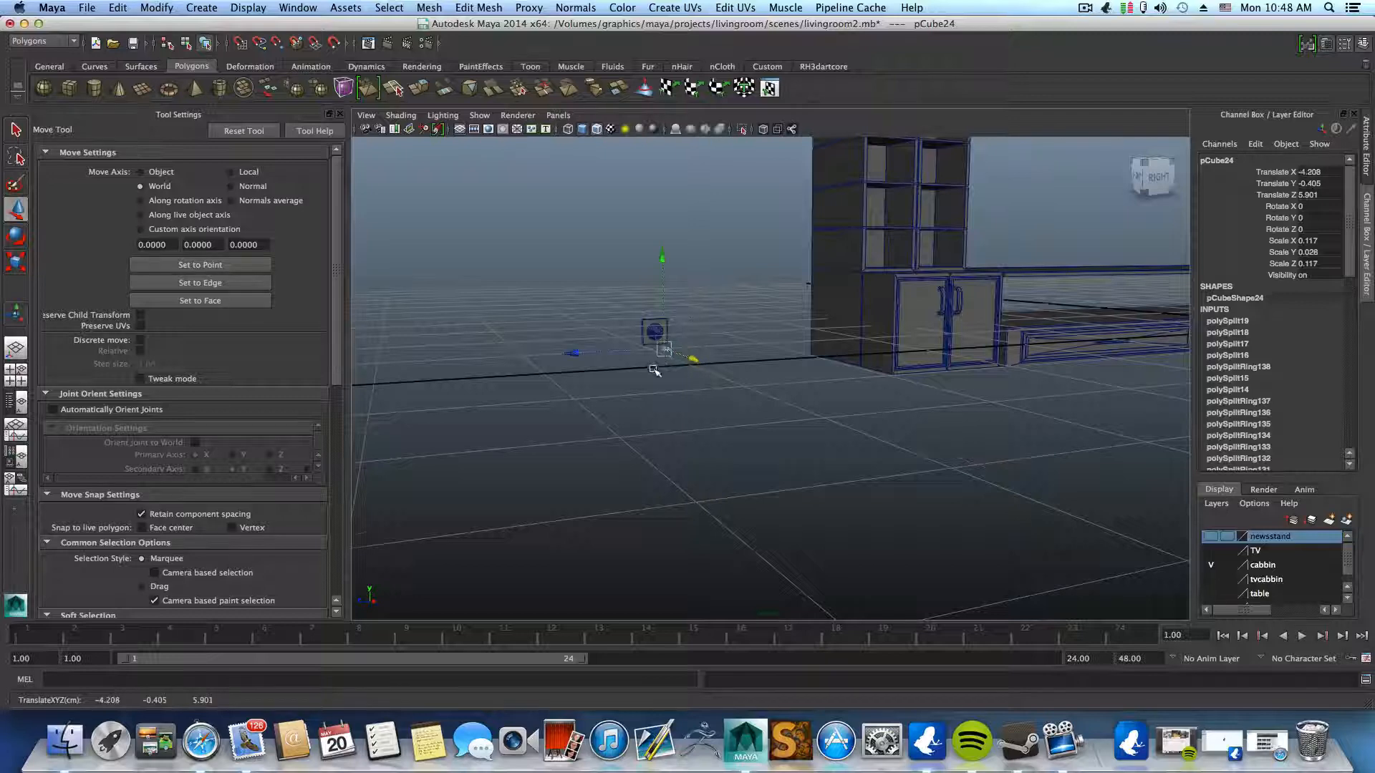
pyautogui.keyDown('alt'); pyautogui.moveTo(654, 370); pyautogui.dragTo(1025, 356); pyautogui.keyUp('alt')
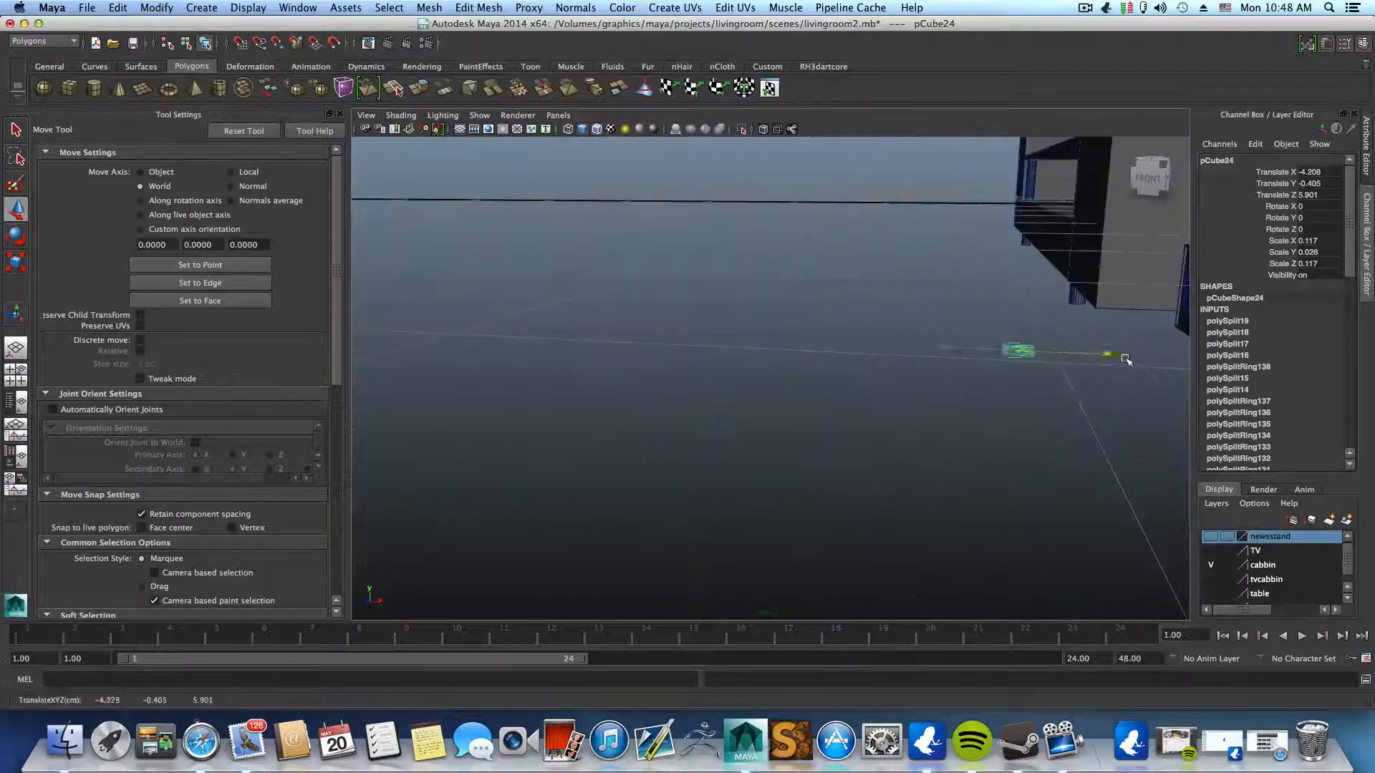
pyautogui.moveTo(1125, 358); pyautogui.dragTo(1256, 358)
pyautogui.keyDown('alt'); pyautogui.moveTo(1083, 389); pyautogui.dragTo(914, 417, button='middle'); pyautogui.keyUp('alt')
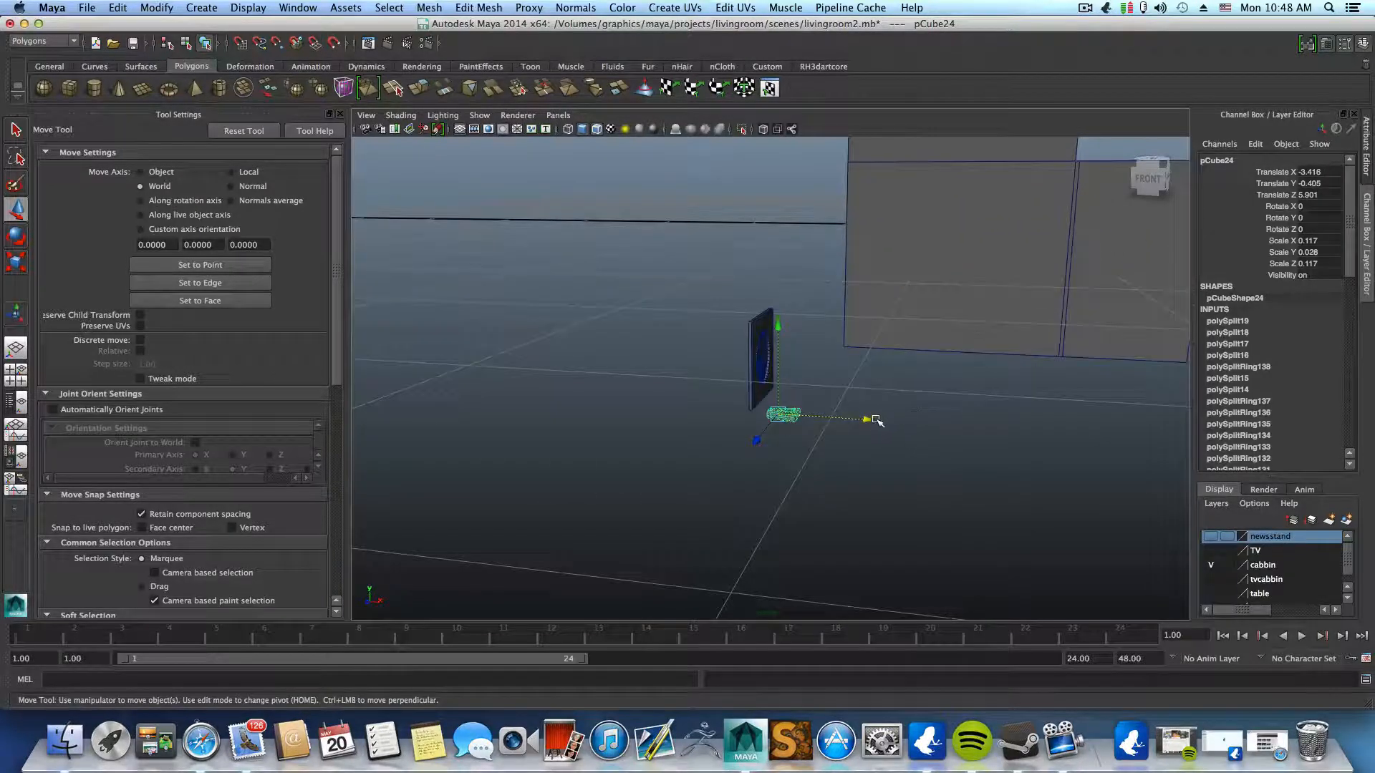
pyautogui.moveTo(877, 421); pyautogui.dragTo(906, 413)
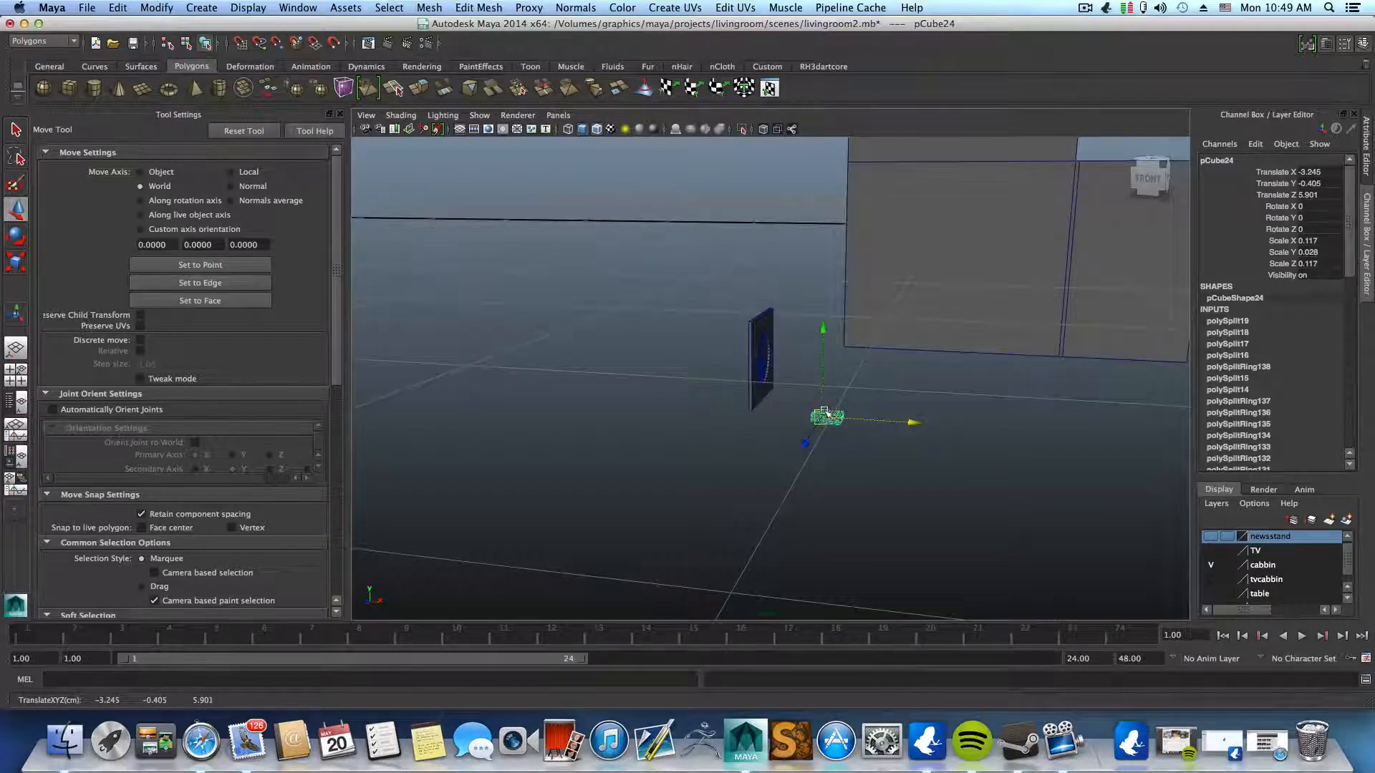
# - Rotate the wedge to Rotate Z -180 with stepped rotation
pyautogui.keyDown('alt'); pyautogui.moveTo(823, 414); pyautogui.dragTo(924, 440, button='right'); pyautogui.keyUp('alt')
pyautogui.press('e')
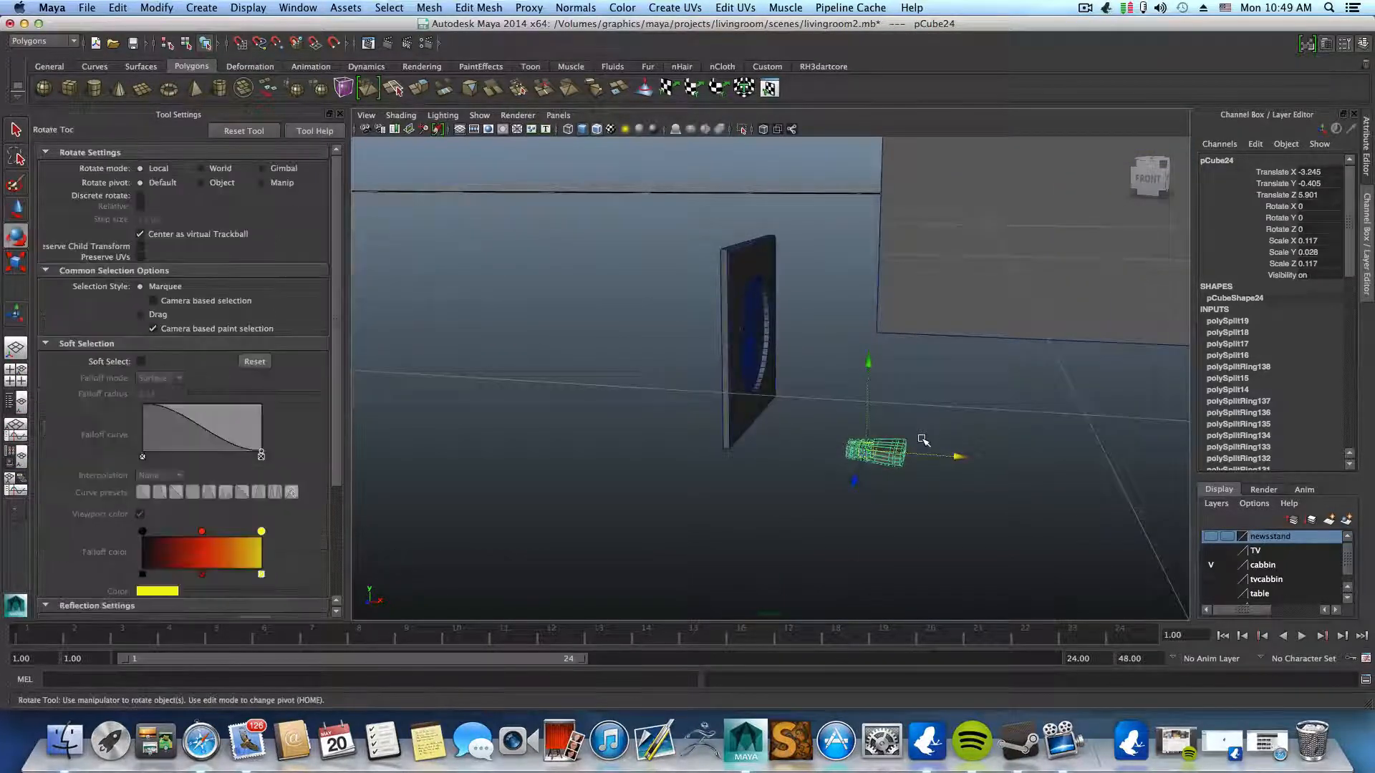
pyautogui.press('j')
pyautogui.moveTo(942, 337); pyautogui.dragTo(1002, 530)
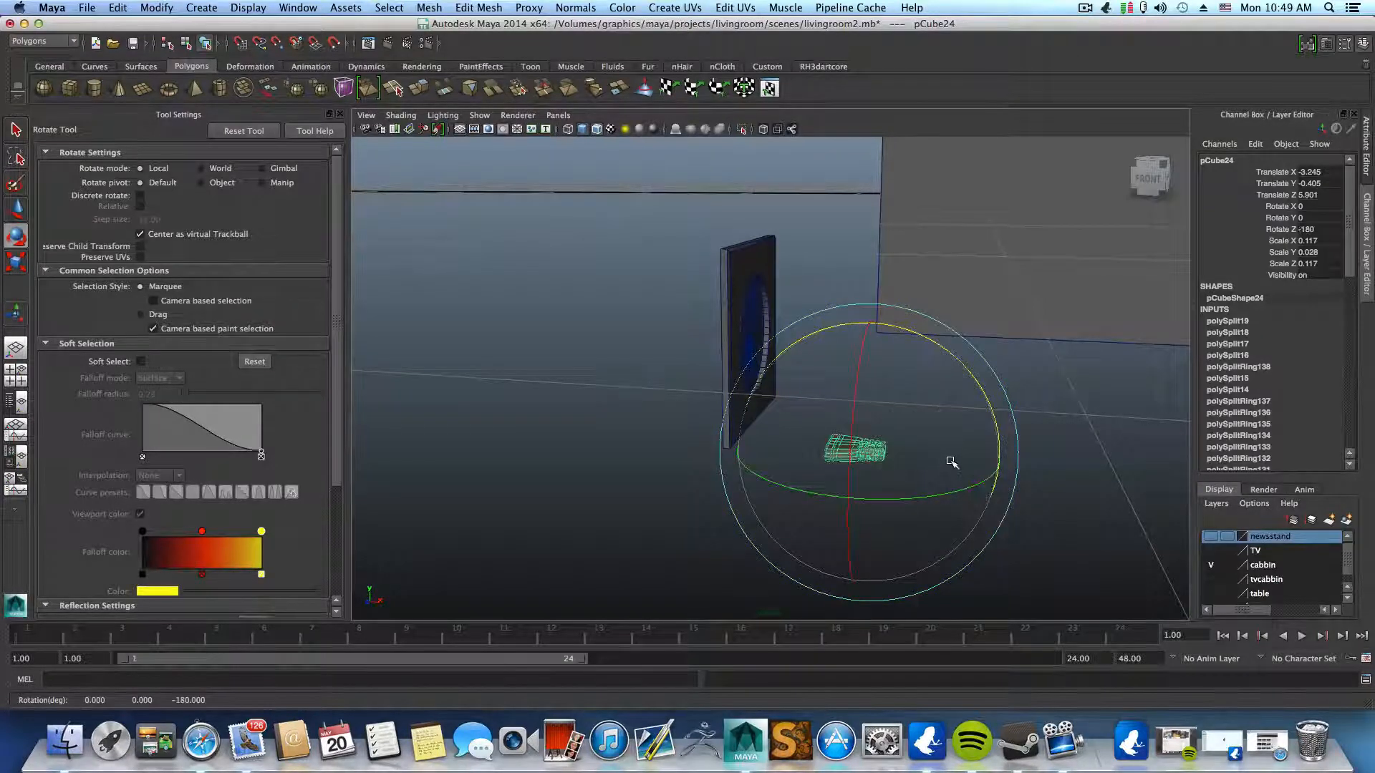
# - Position the wedge in the slab's circular recess at Translate X -3.321, Y -0.099 and Z 6.24
pyautogui.press('w')
pyautogui.moveTo(872, 376); pyautogui.dragTo(863, 243)
pyautogui.moveTo(948, 322); pyautogui.dragTo(322, 458)
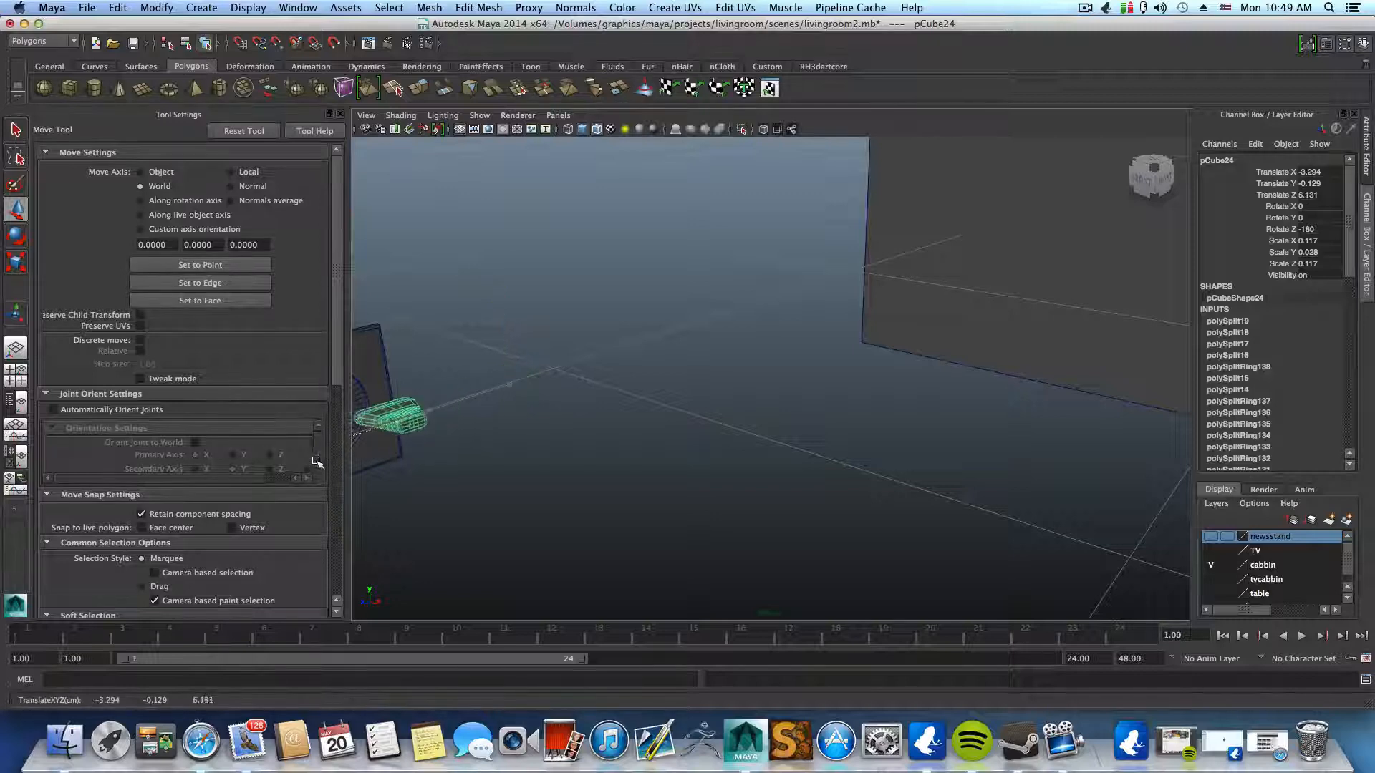
pyautogui.keyDown('alt'); pyautogui.moveTo(555, 433); pyautogui.dragTo(633, 422); pyautogui.keyUp('alt')
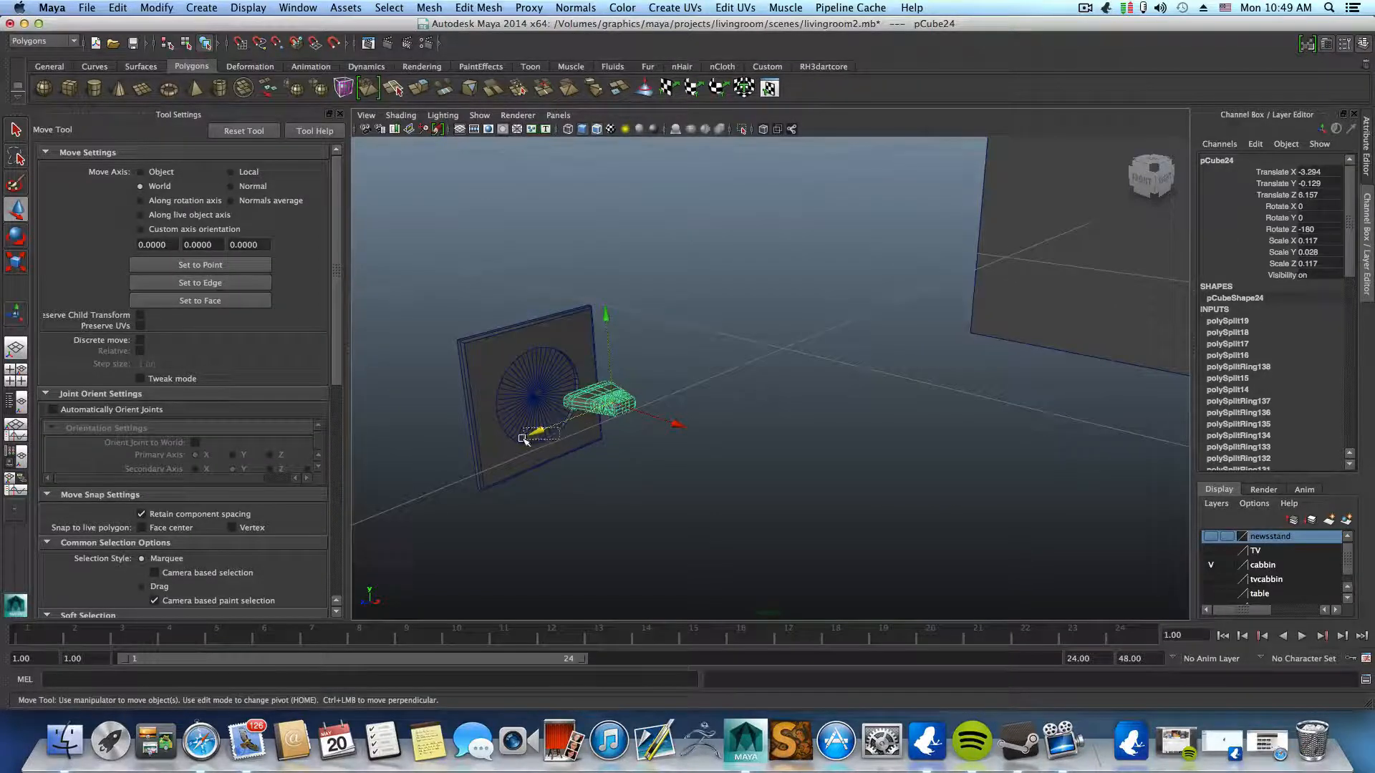
pyautogui.moveTo(522, 439); pyautogui.dragTo(519, 436)
pyautogui.press('super+z')
pyautogui.moveTo(640, 438)
pyautogui.mouseDown()
pyautogui.moveTo(629, 430)
pyautogui.moveTo(666, 420)
pyautogui.moveTo(793, 417)
pyautogui.moveTo(764, 442)
pyautogui.moveTo(644, 465)
pyautogui.mouseUp()
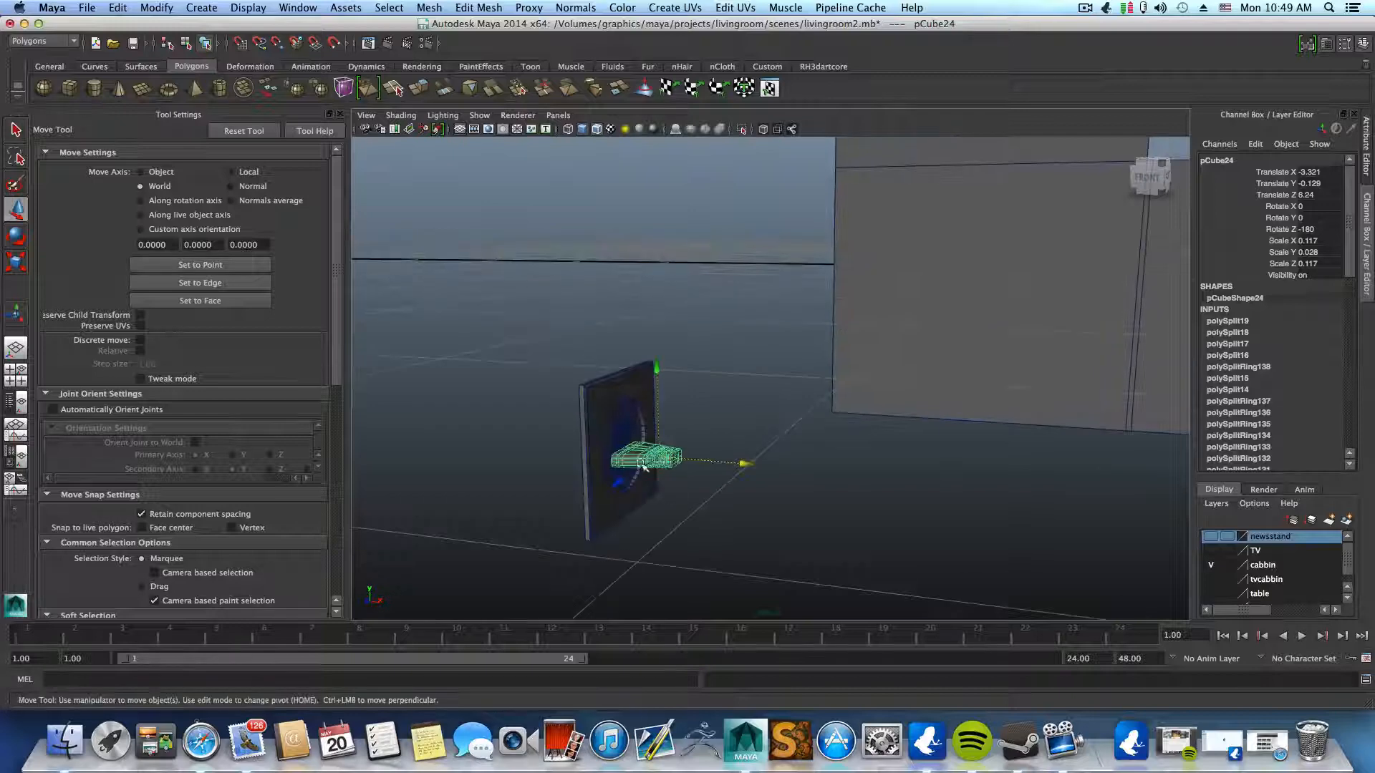
pyautogui.moveTo(656, 358); pyautogui.dragTo(651, 353)
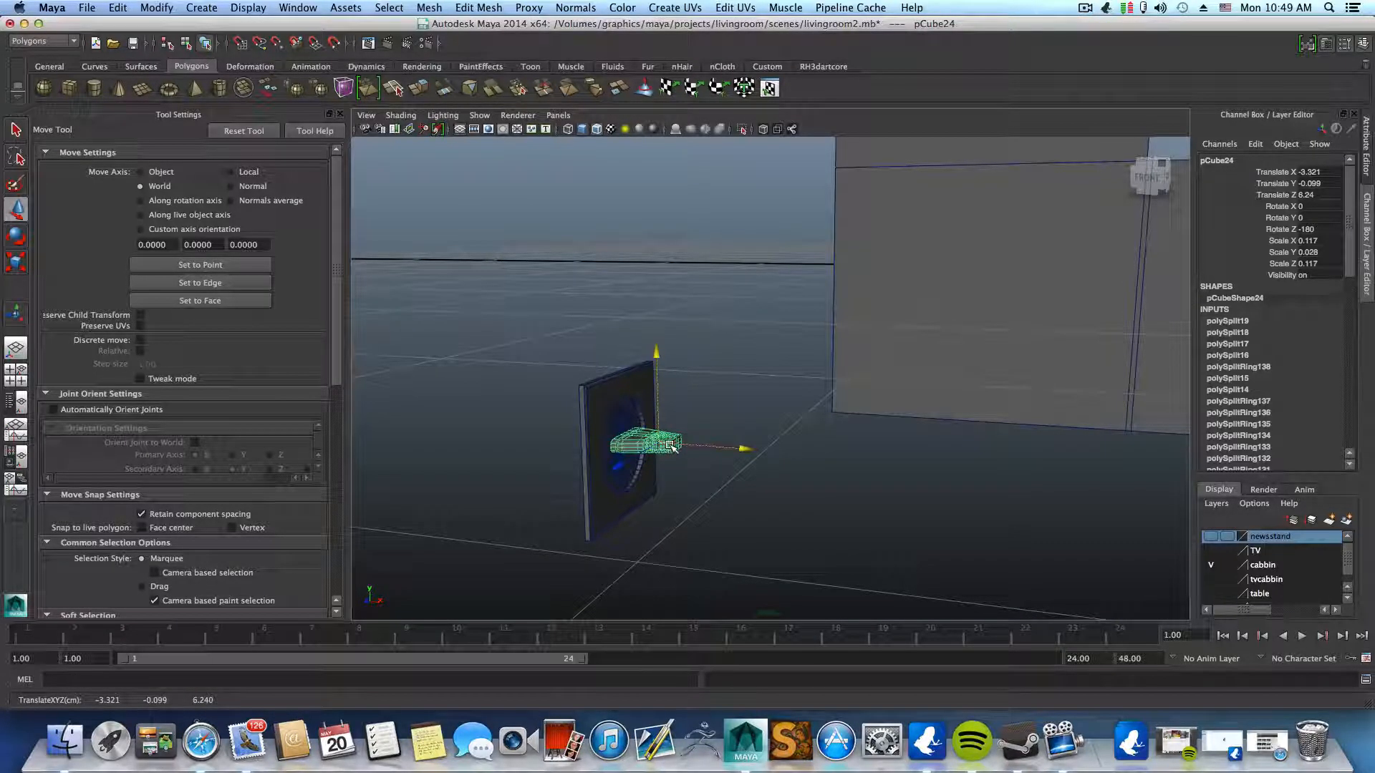
# - Center the slab's recess on the wedge in the right-side view, at Translate Y -0.099 and Translate Z 6.238
pyautogui.click(610, 382)
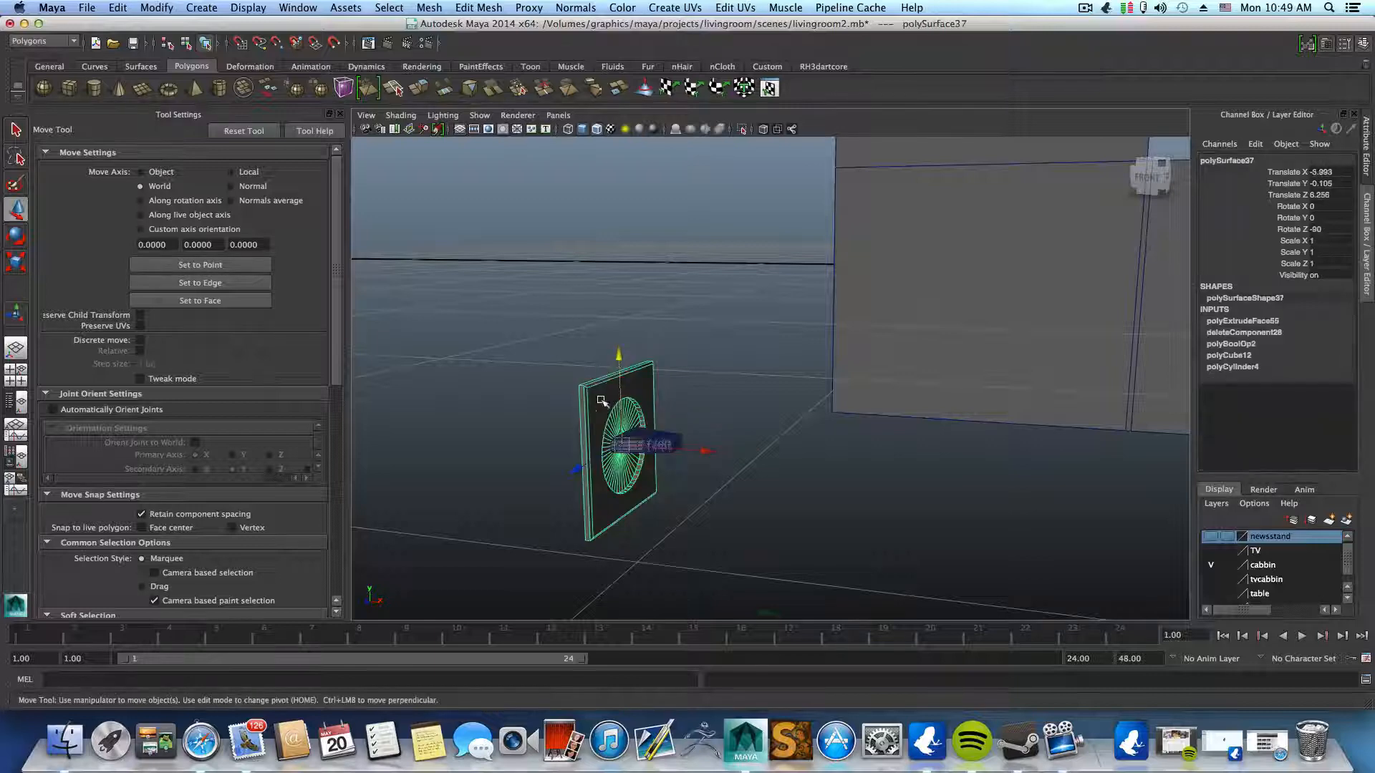
pyautogui.keyDown('alt'); pyautogui.moveTo(656, 401); pyautogui.dragTo(715, 386); pyautogui.keyUp('alt')
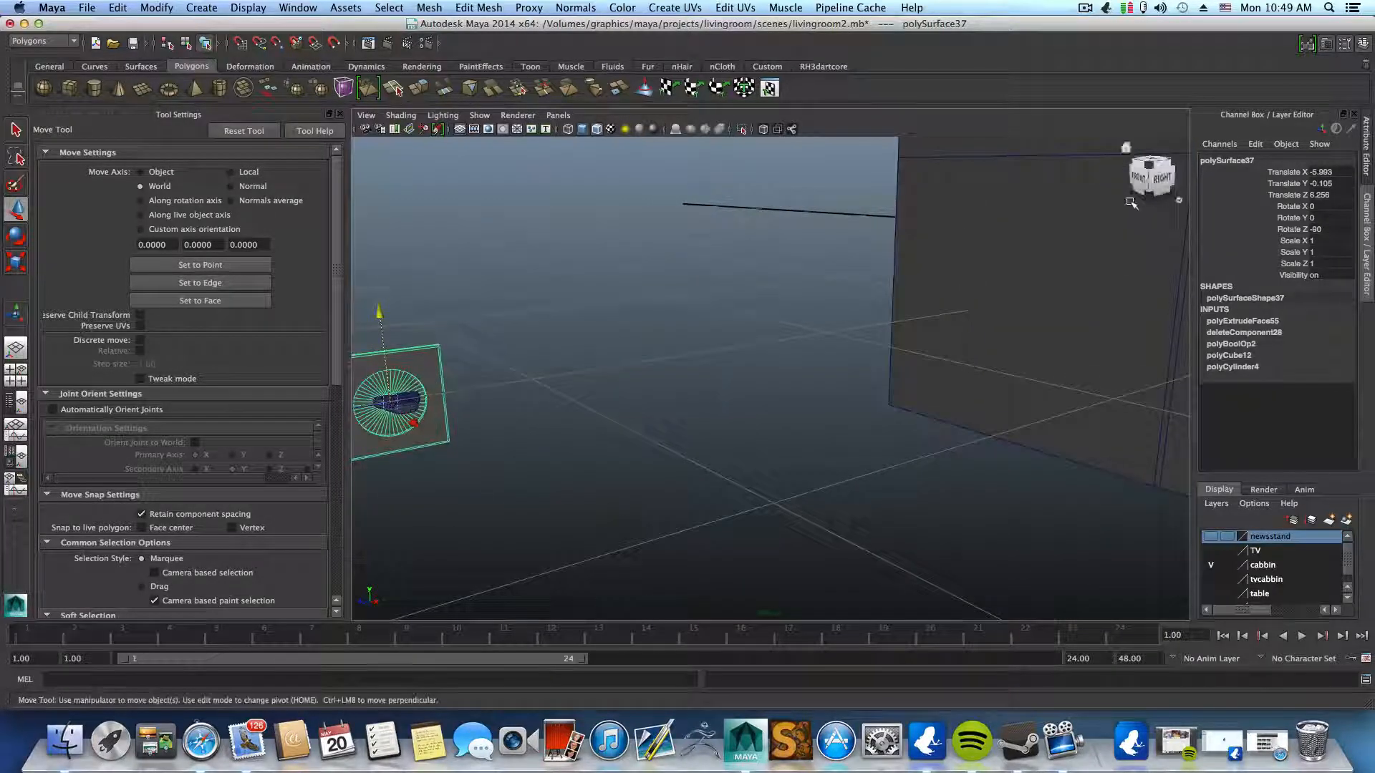
pyautogui.click(1165, 186)
pyautogui.press('f')
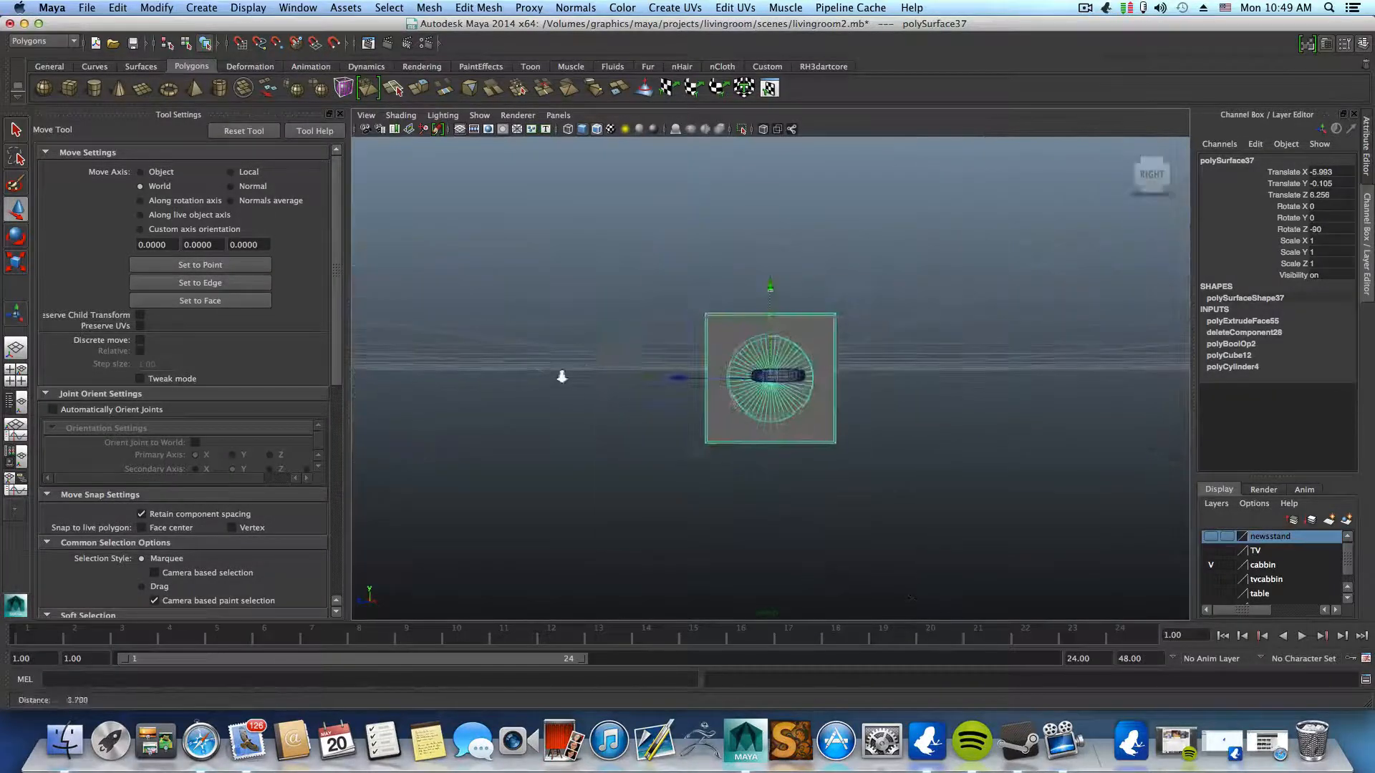
pyautogui.keyDown('alt'); pyautogui.moveTo(772, 369); pyautogui.dragTo(738, 386, button='middle'); pyautogui.keyUp('alt')
pyautogui.moveTo(649, 395); pyautogui.dragTo(655, 397)
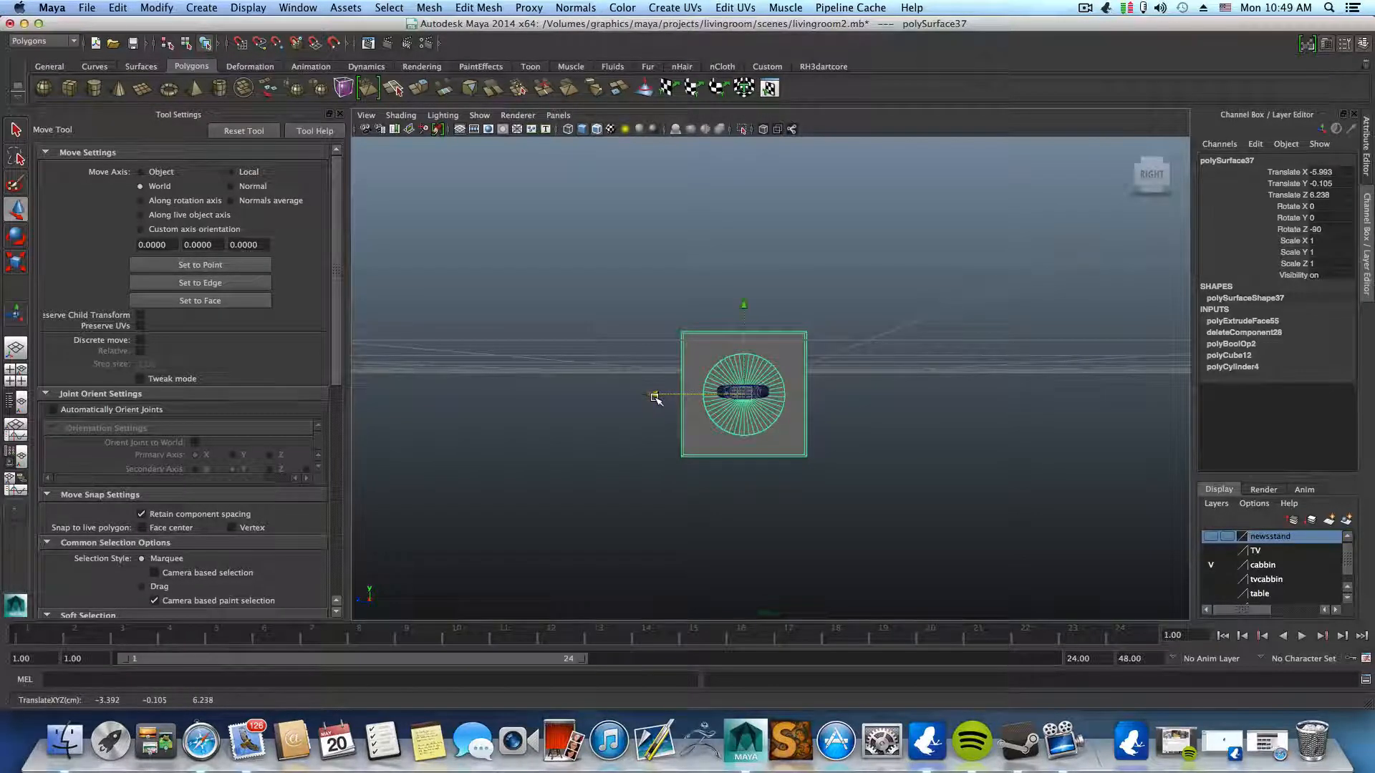
pyautogui.moveTo(749, 302); pyautogui.dragTo(745, 299)
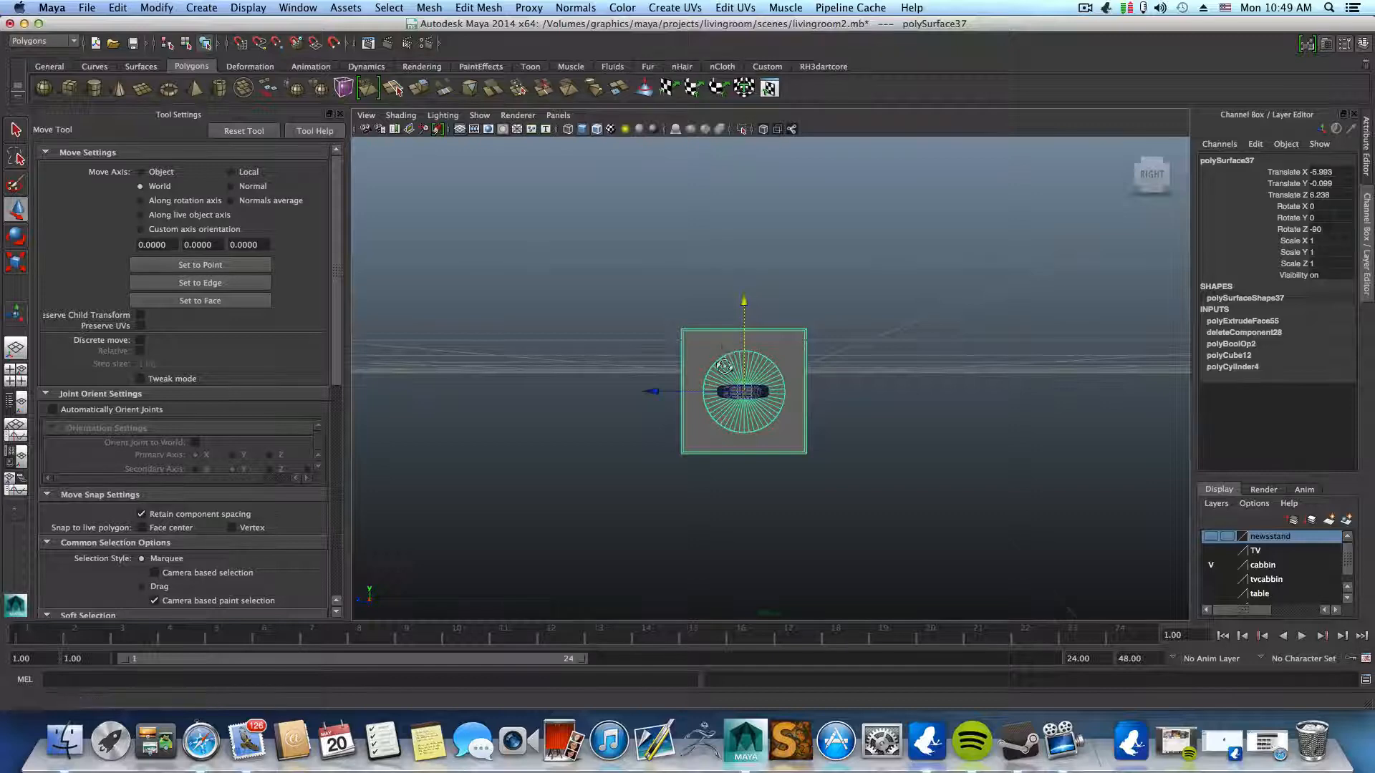
# - Move the tapered object toward the slab beside the cabinet's near end, to Translate X -2.413 and Translate Z 5.172
pyautogui.moveTo(724, 366)
pyautogui.keyDown('alt'); pyautogui.mouseDown()
pyautogui.moveTo(807, 396)
pyautogui.moveTo(893, 359)
pyautogui.moveTo(709, 350)
pyautogui.mouseUp(); pyautogui.keyUp('alt')
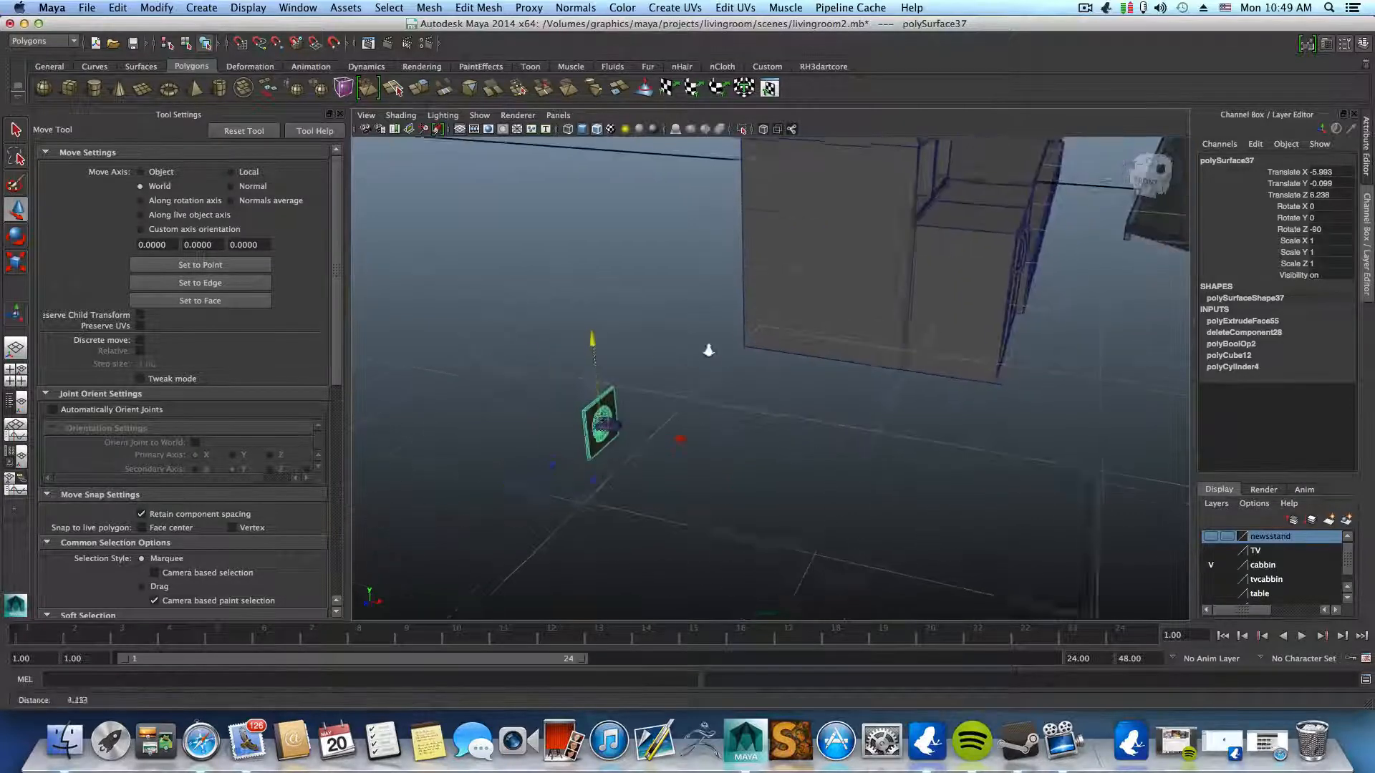
pyautogui.keyDown('alt'); pyautogui.moveTo(923, 321); pyautogui.dragTo(721, 368, button='right'); pyautogui.keyUp('alt')
pyautogui.keyDown('alt'); pyautogui.moveTo(722, 368); pyautogui.dragTo(637, 394, button='middle'); pyautogui.keyUp('alt')
pyautogui.keyDown('alt'); pyautogui.moveTo(868, 289); pyautogui.dragTo(783, 364, button='middle'); pyautogui.keyUp('alt')
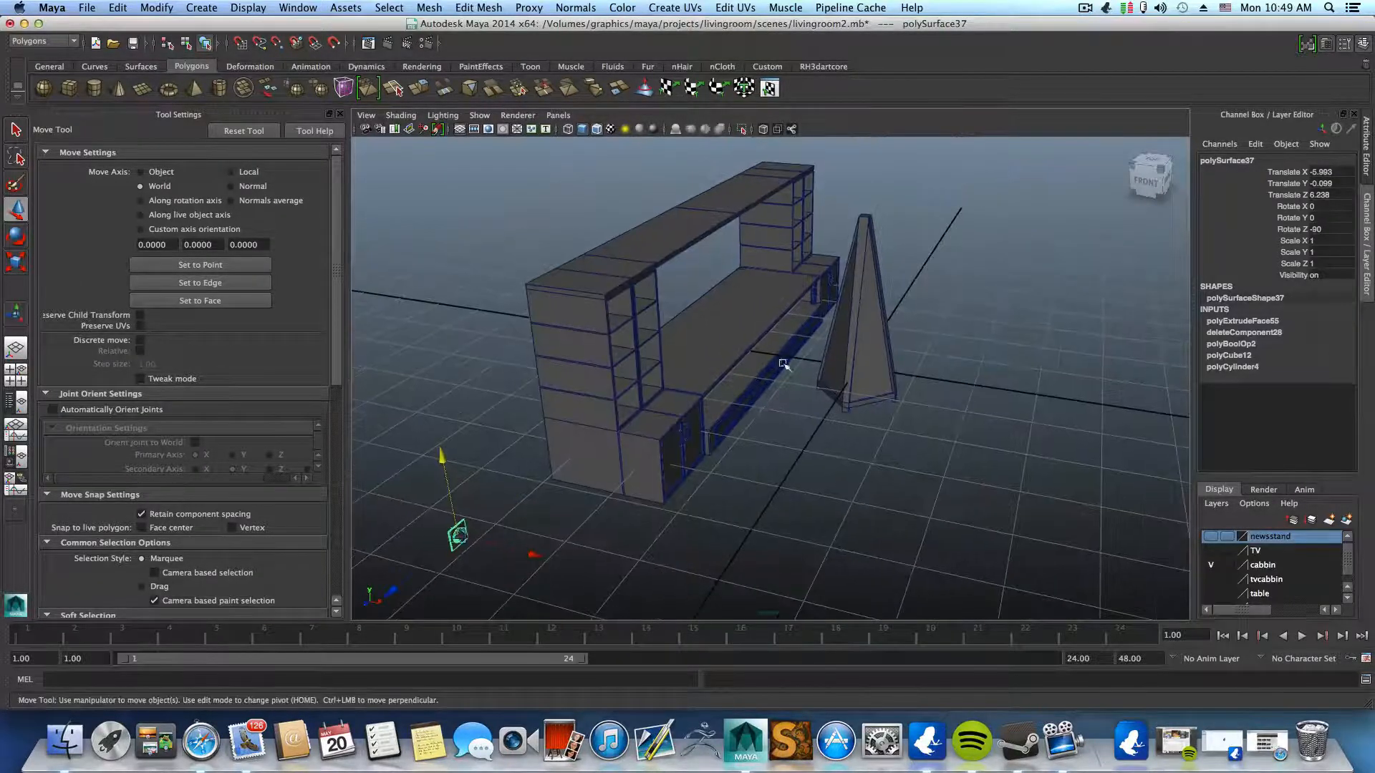
pyautogui.keyDown('alt'); pyautogui.moveTo(843, 384); pyautogui.dragTo(661, 588); pyautogui.keyUp('alt')
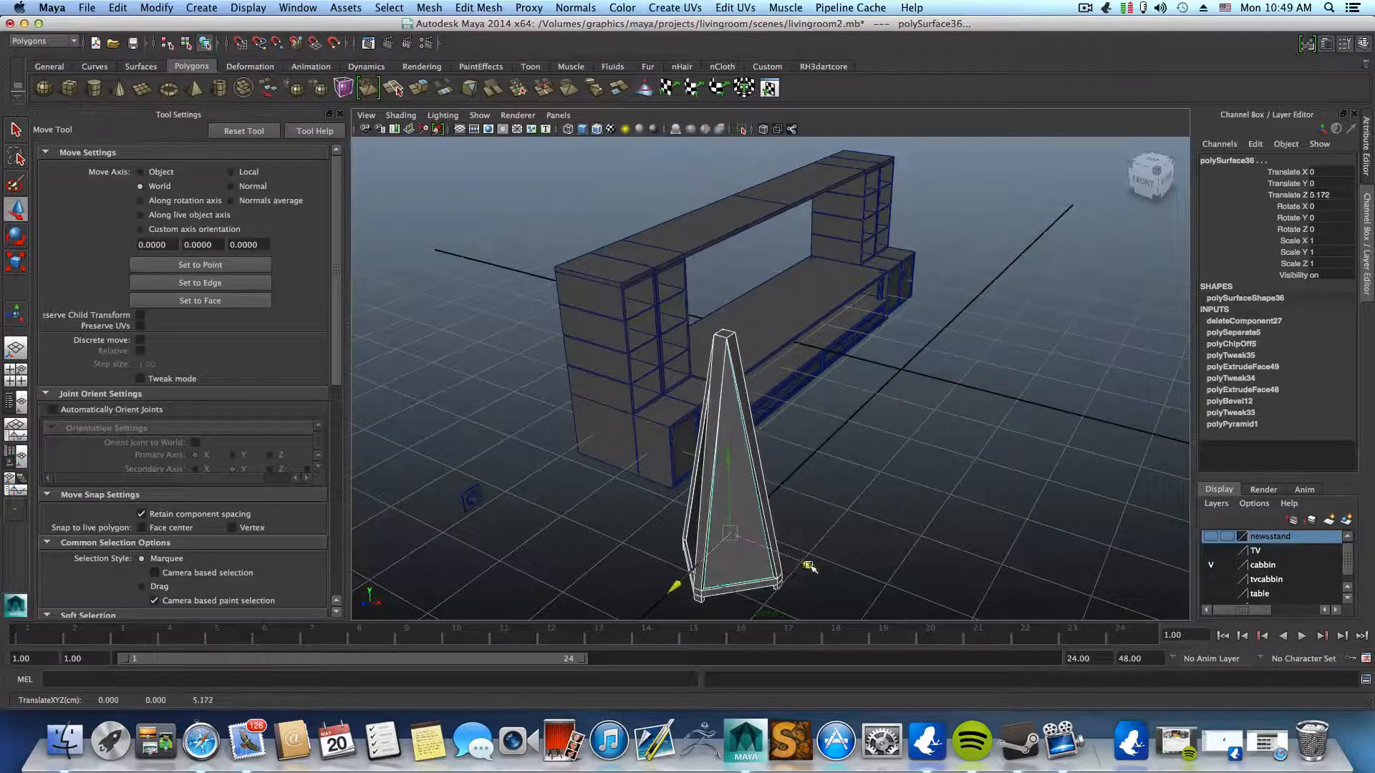
pyautogui.moveTo(809, 567); pyautogui.dragTo(791, 458)
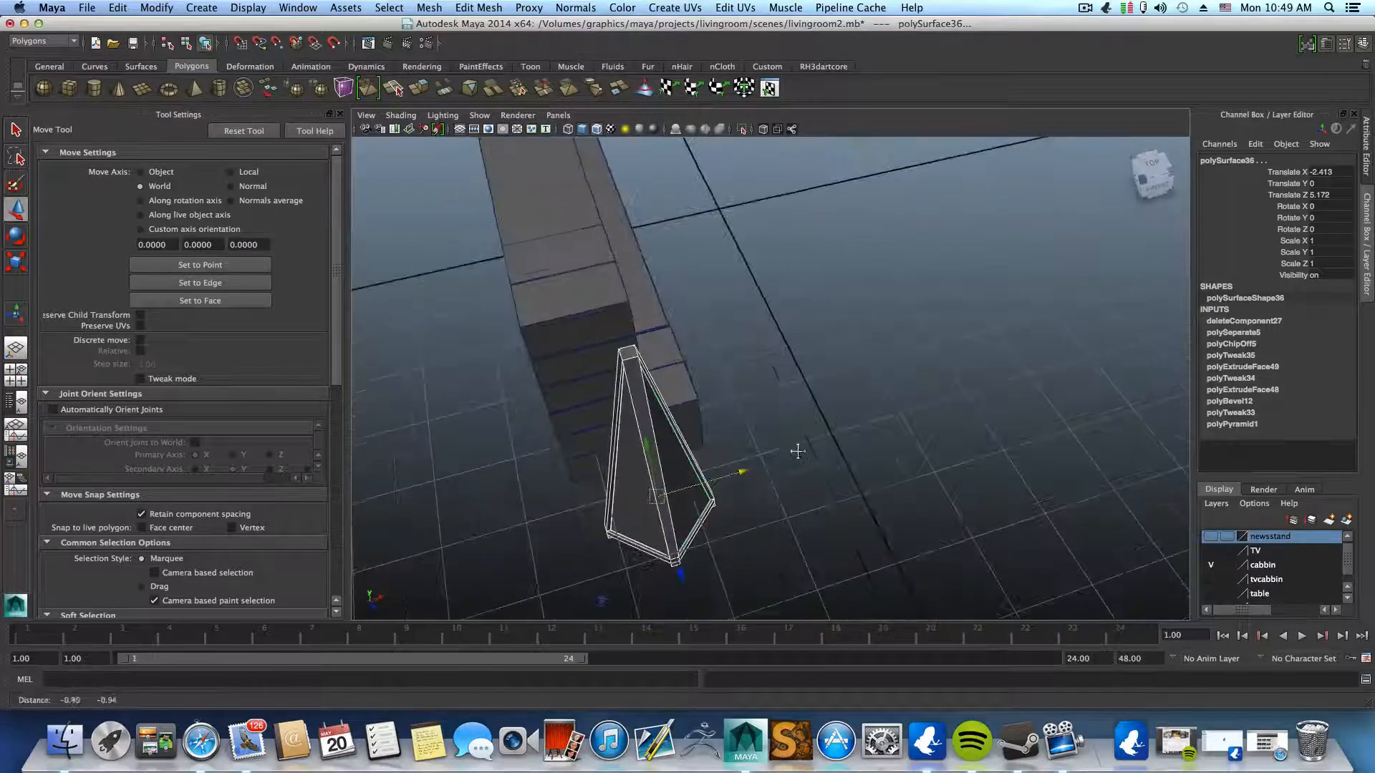
# - Move the tapered object to Translate Z 5.192 and the slab with its wedge to Translate X -5.993, Z 7.489
pyautogui.moveTo(684, 576); pyautogui.dragTo(685, 578)
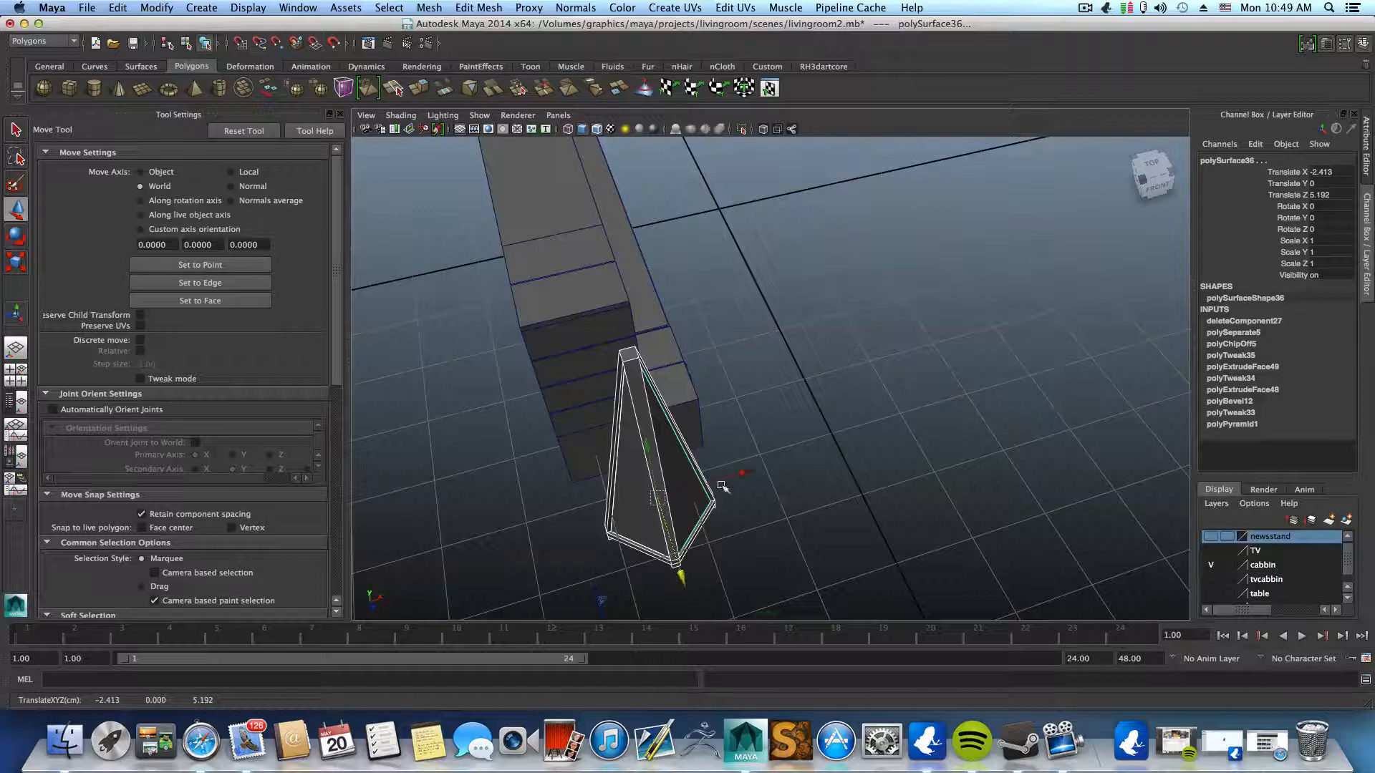
pyautogui.moveTo(743, 476); pyautogui.dragTo(402, 462)
pyautogui.click(595, 421)
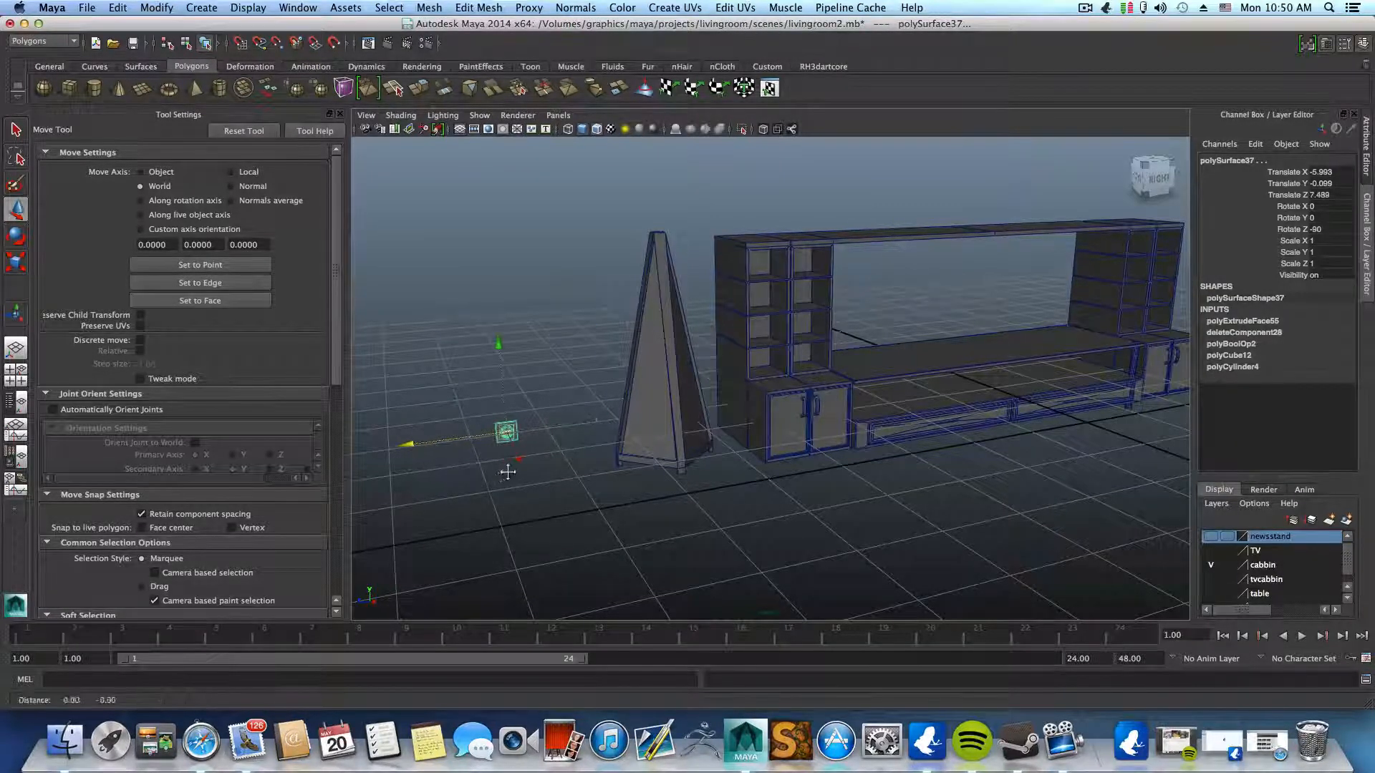
# - Hide the tool settings and switch the workspace to the four-view layout
pyautogui.moveTo(507, 472)
pyautogui.keyDown('alt'); pyautogui.mouseDown()
pyautogui.moveTo(644, 476)
pyautogui.moveTo(633, 456)
pyautogui.moveTo(540, 476)
pyautogui.moveTo(502, 465)
pyautogui.mouseUp(); pyautogui.keyUp('alt')
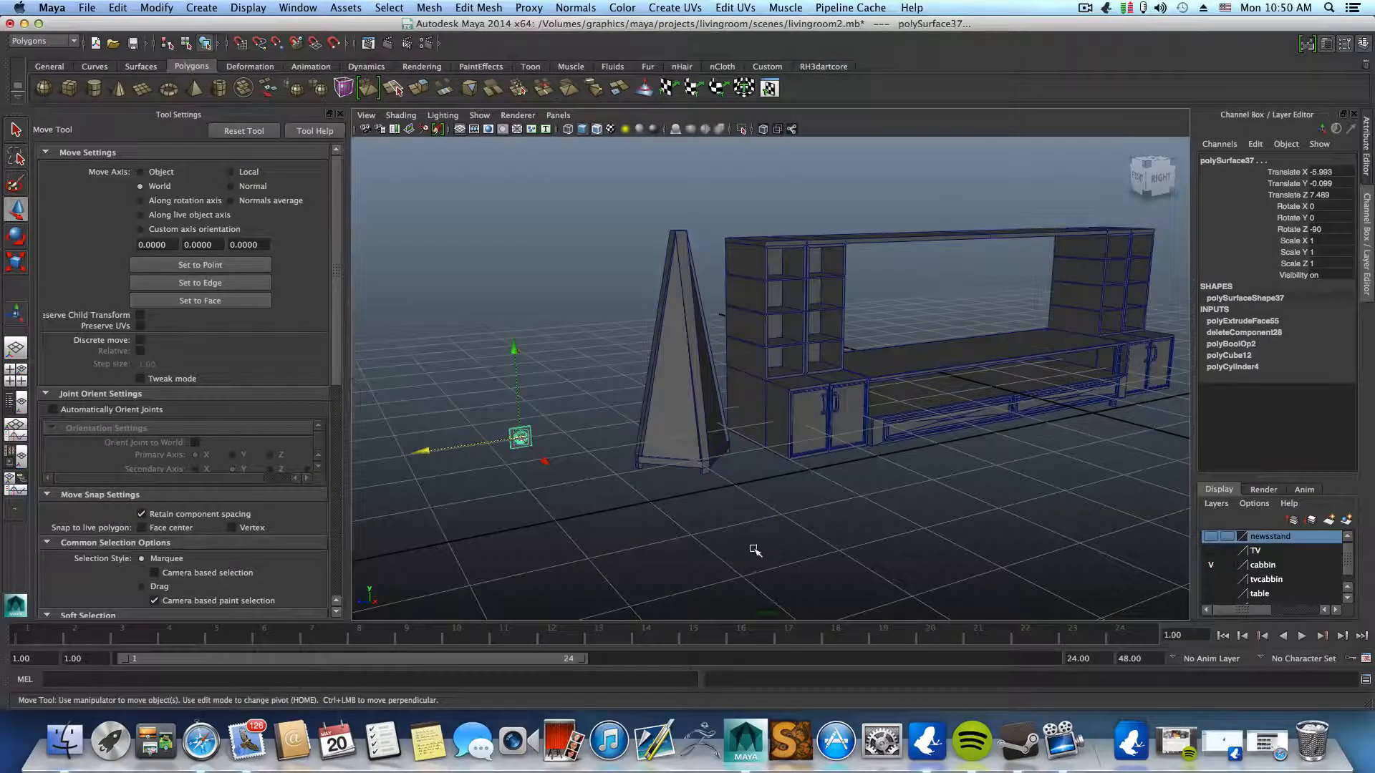
pyautogui.scroll(-2, 747, 536)
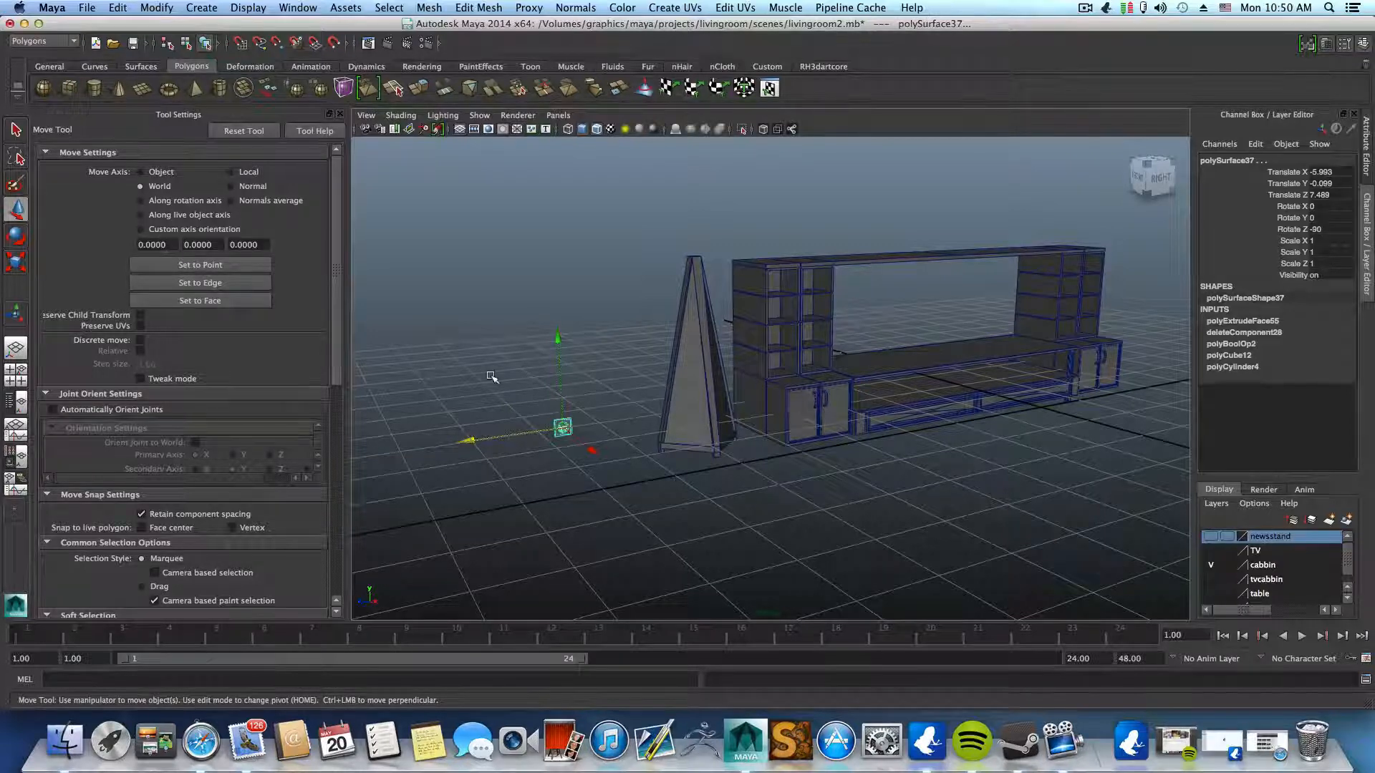
pyautogui.click(342, 114)
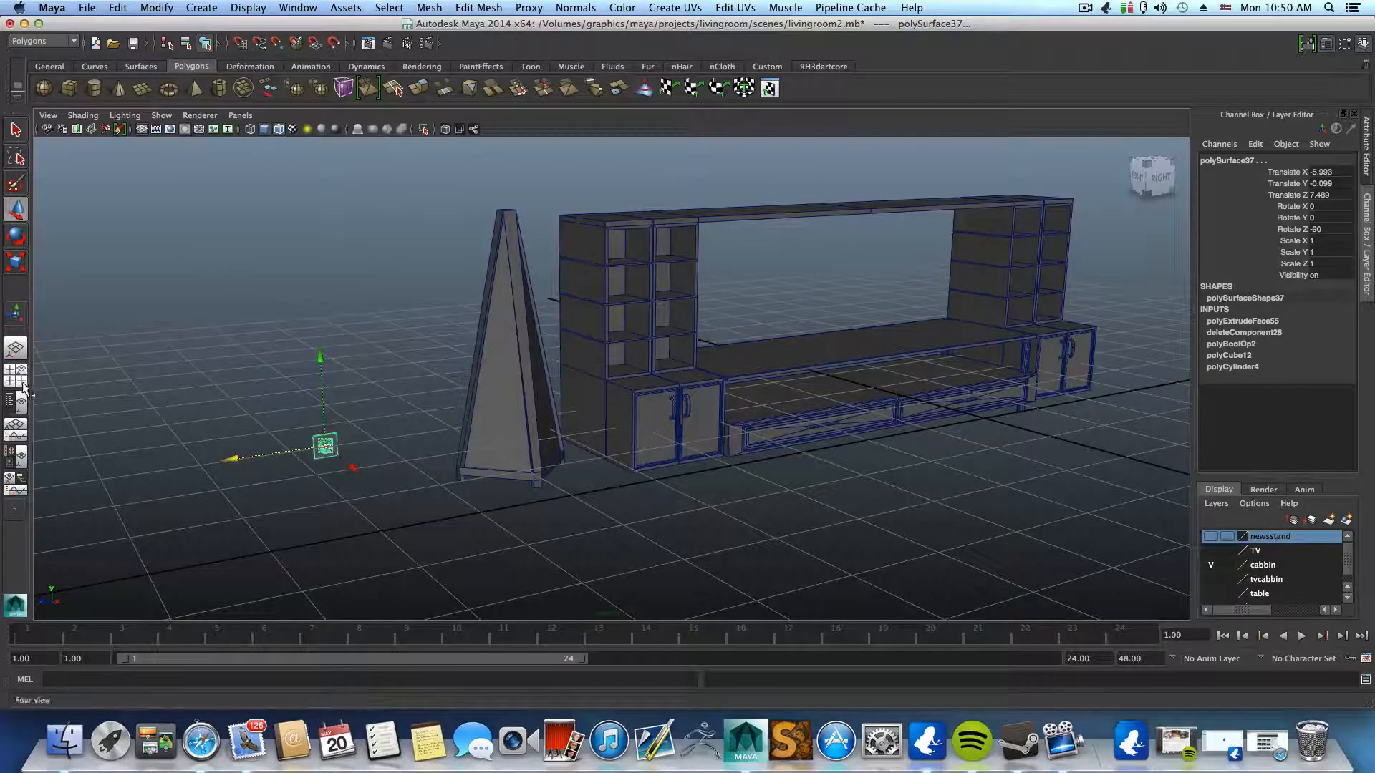
pyautogui.click(15, 376)
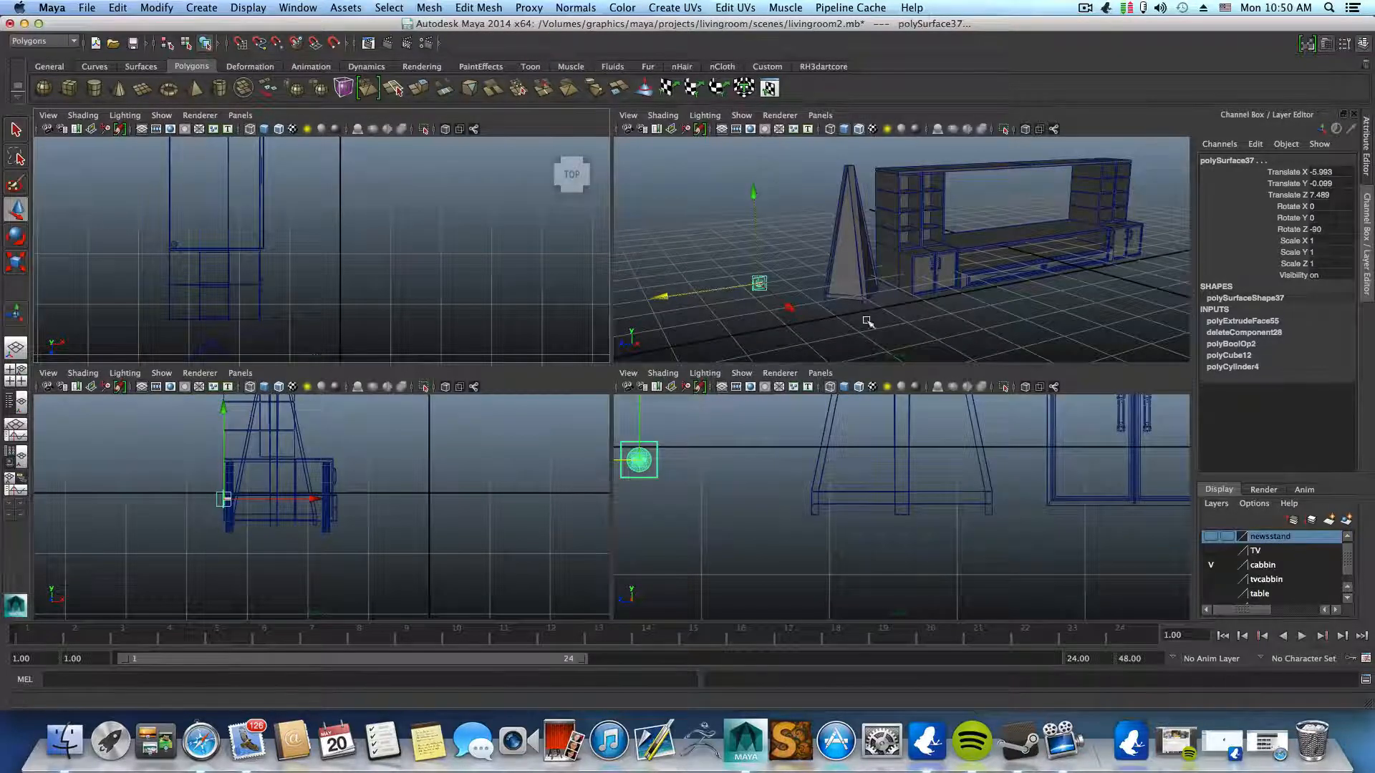
pyautogui.scroll(-3, 837, 500)
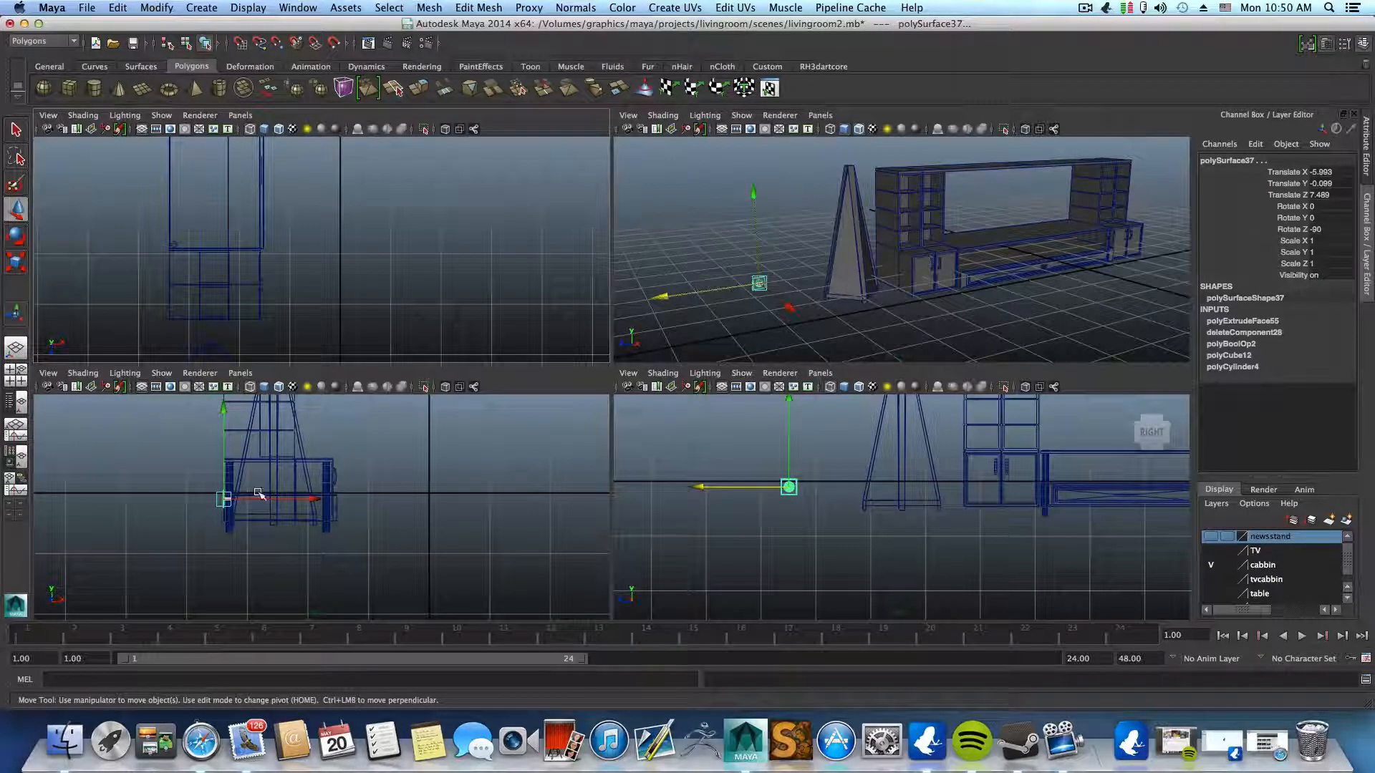
# - Start a CV curve in the front view, placing its first three points from the wedge's tip outward and bending downward
pyautogui.press('space')
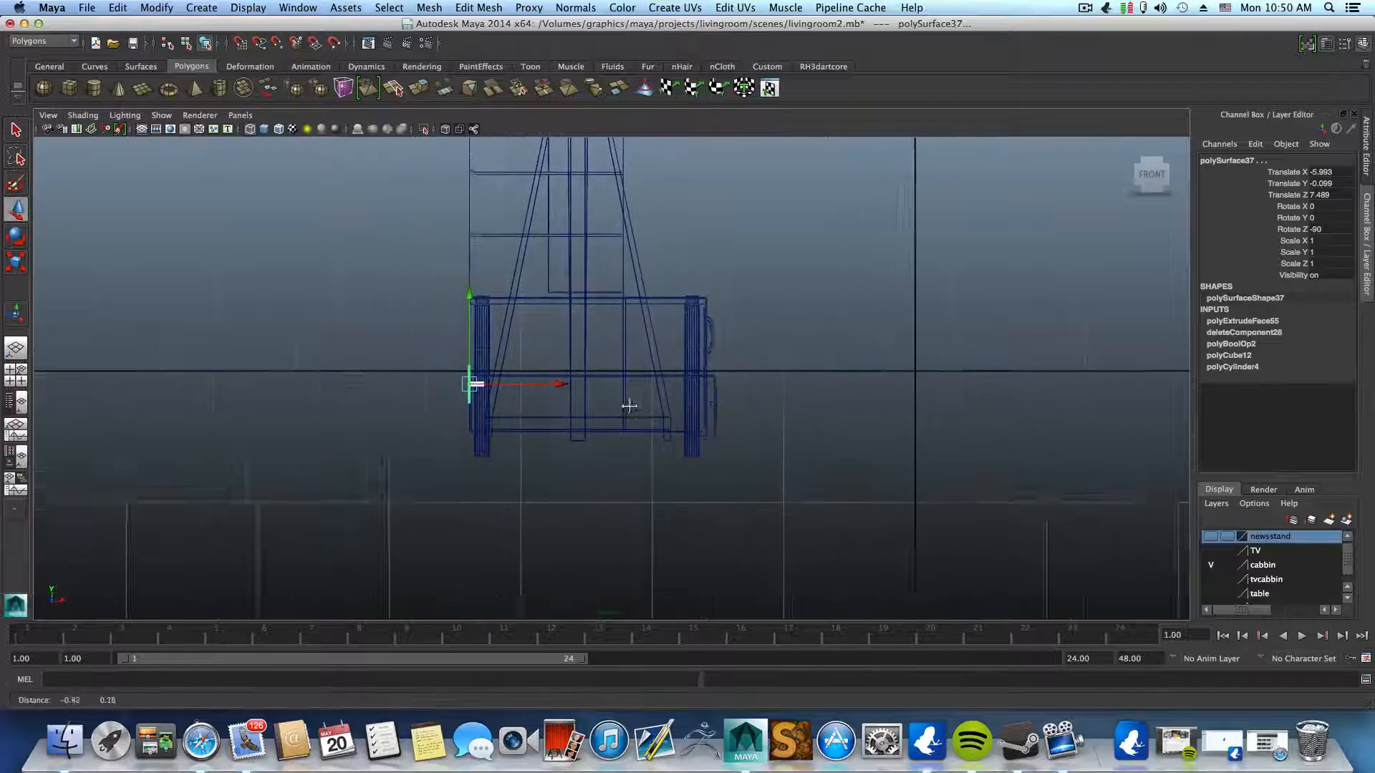
pyautogui.scroll(6, 629, 406)
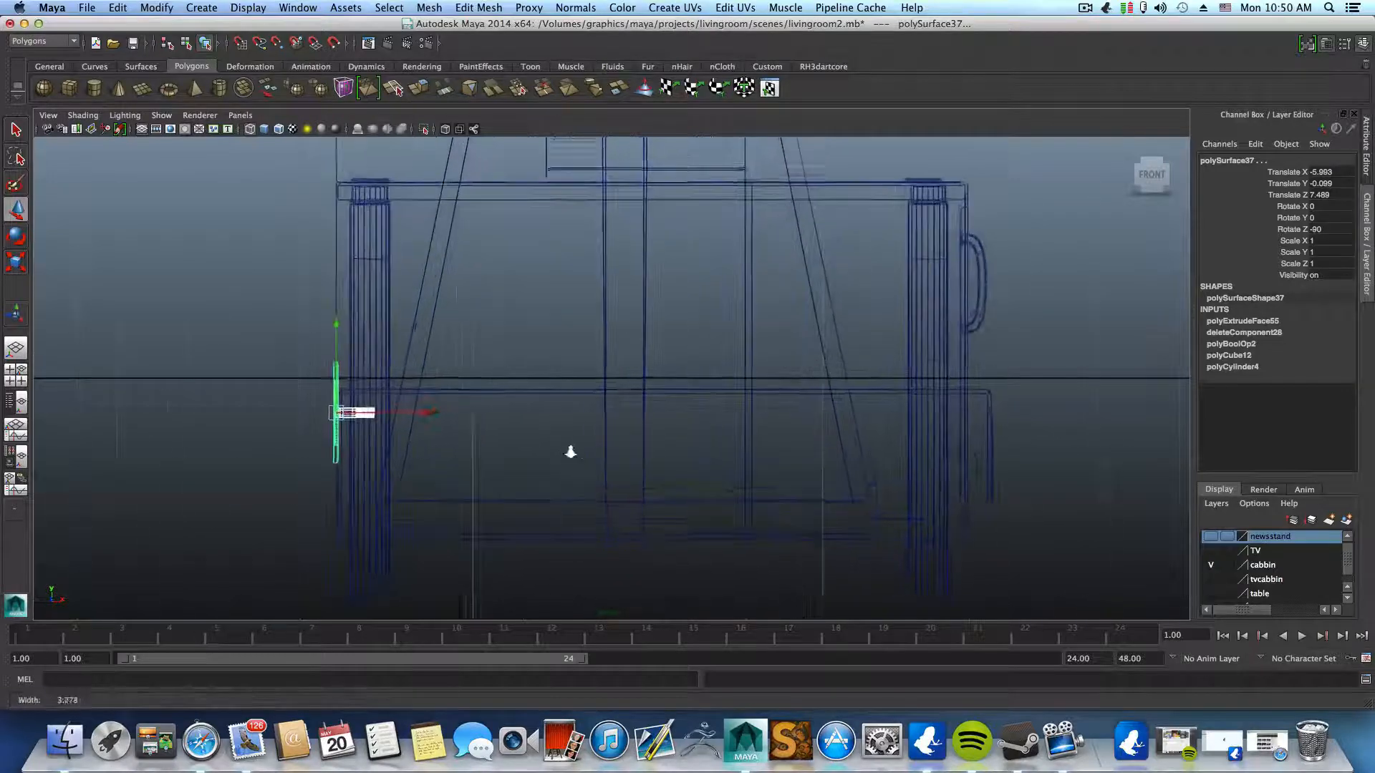
pyautogui.keyDown('alt'); pyautogui.moveTo(571, 452); pyautogui.dragTo(601, 444, button='middle'); pyautogui.keyUp('alt')
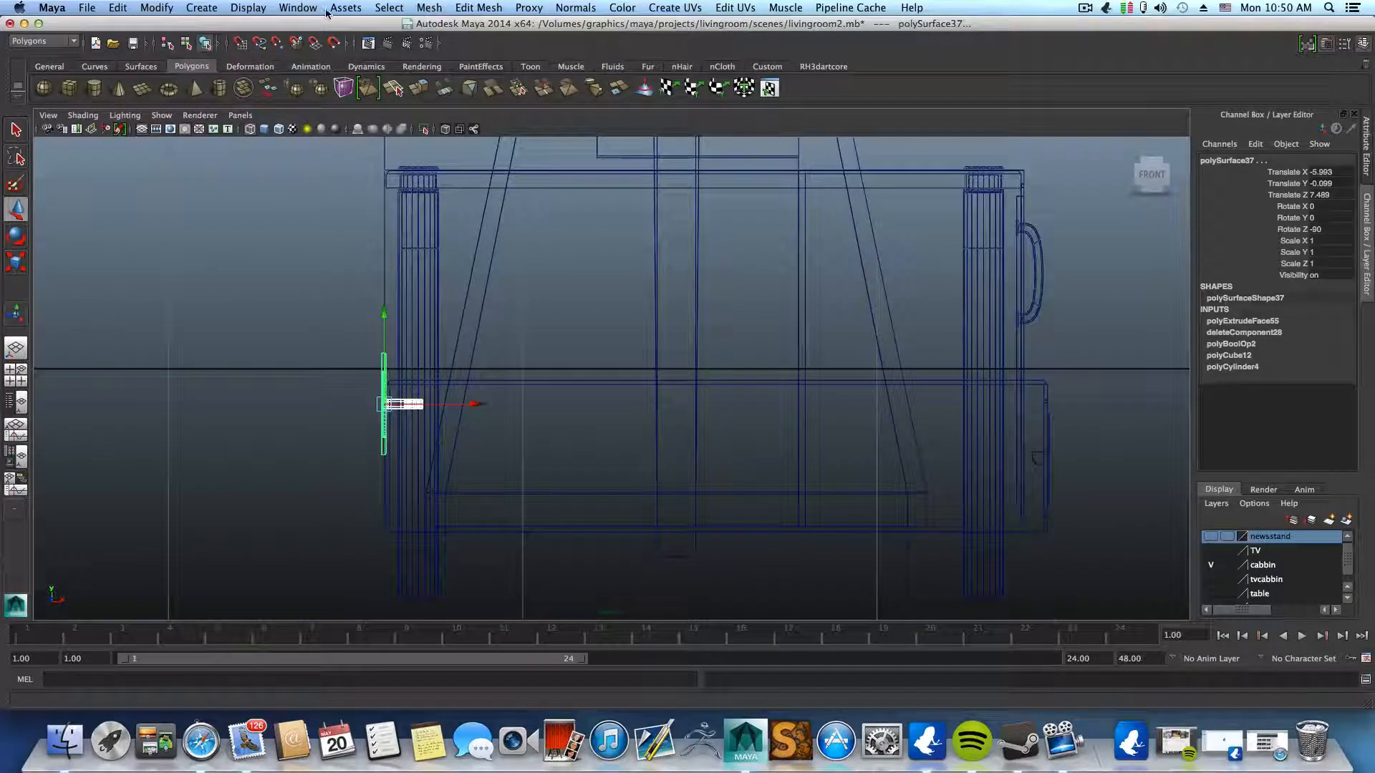
pyautogui.click(202, 8)
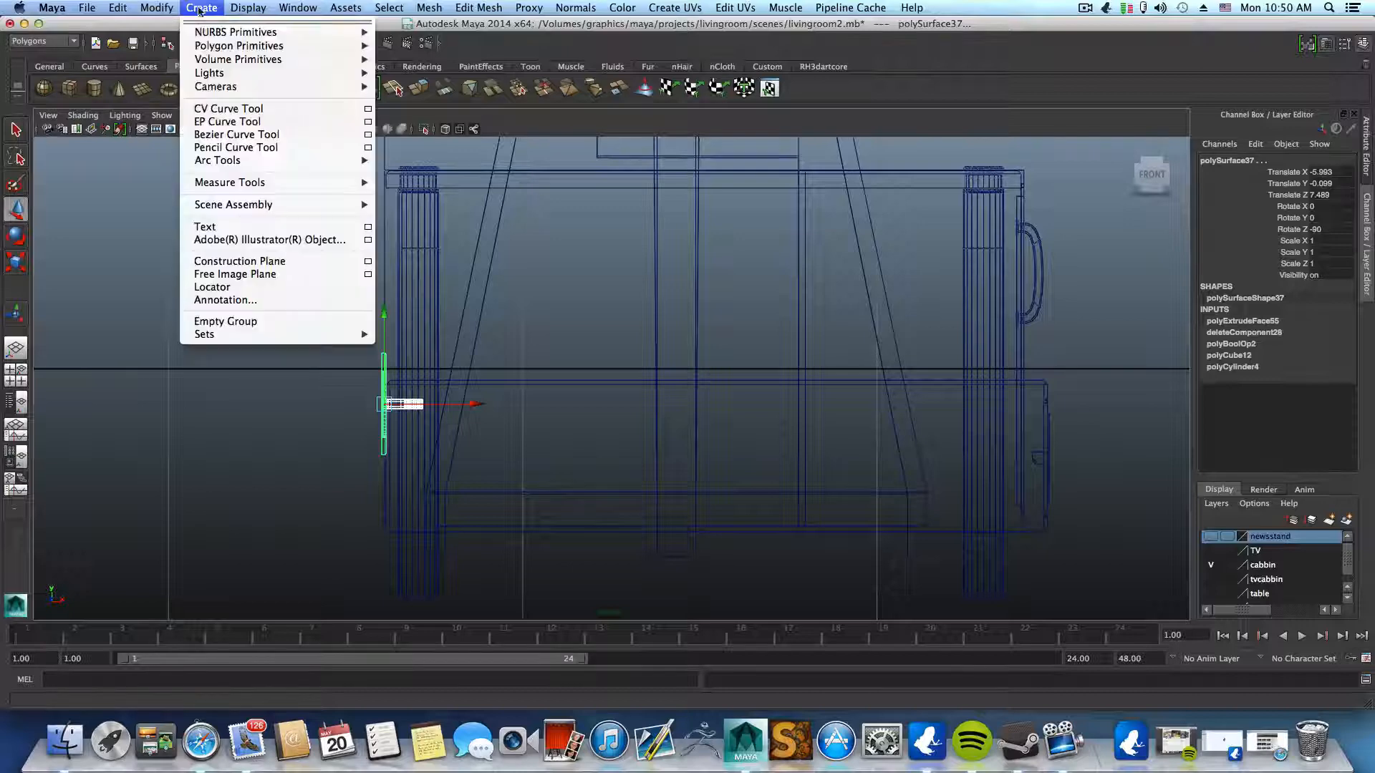
pyautogui.click(227, 109)
pyautogui.keyDown('alt'); pyautogui.moveTo(467, 426); pyautogui.dragTo(589, 424, button='middle'); pyautogui.keyUp('alt')
pyautogui.keyDown('alt'); pyautogui.moveTo(589, 424); pyautogui.dragTo(666, 424, button='right'); pyautogui.keyUp('alt')
pyautogui.keyDown('alt'); pyautogui.moveTo(509, 454); pyautogui.dragTo(595, 435, button='middle'); pyautogui.keyUp('alt')
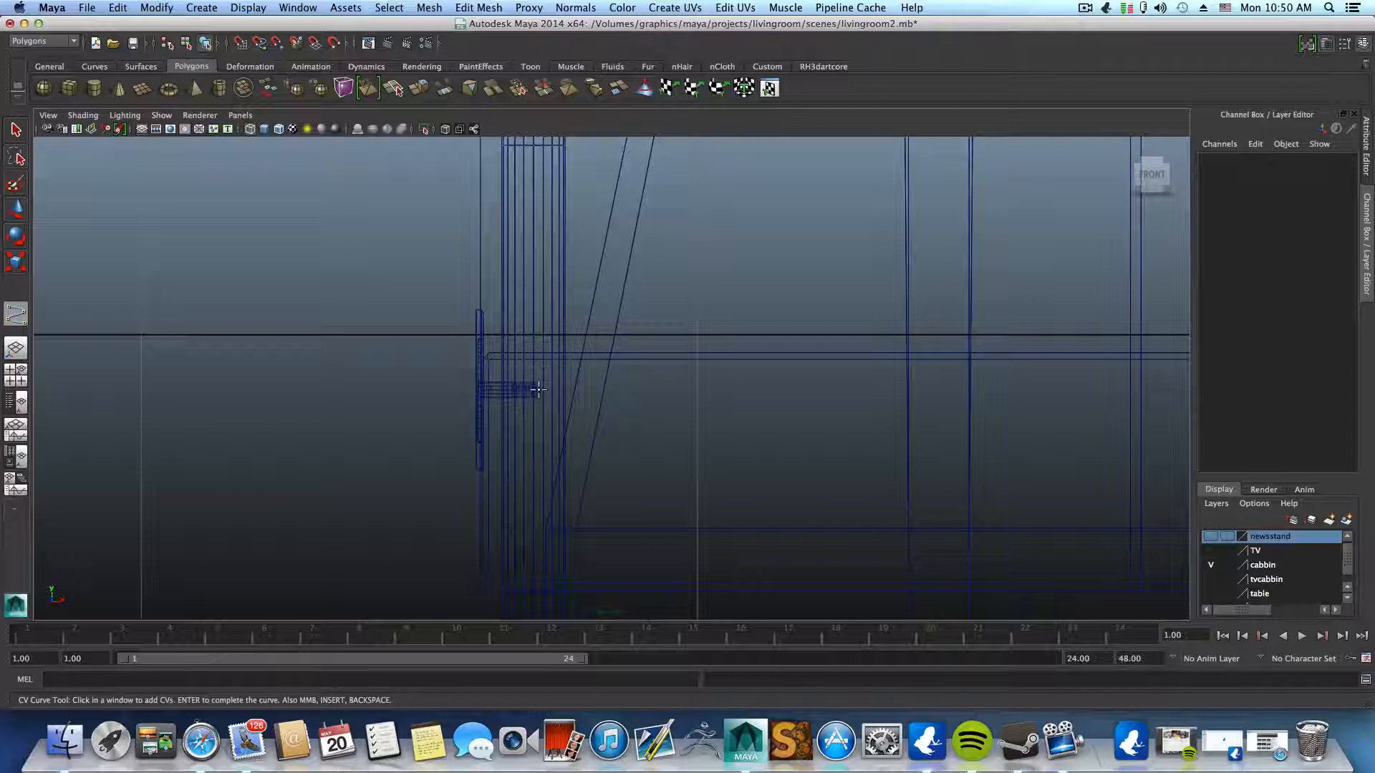
pyautogui.click(539, 390)
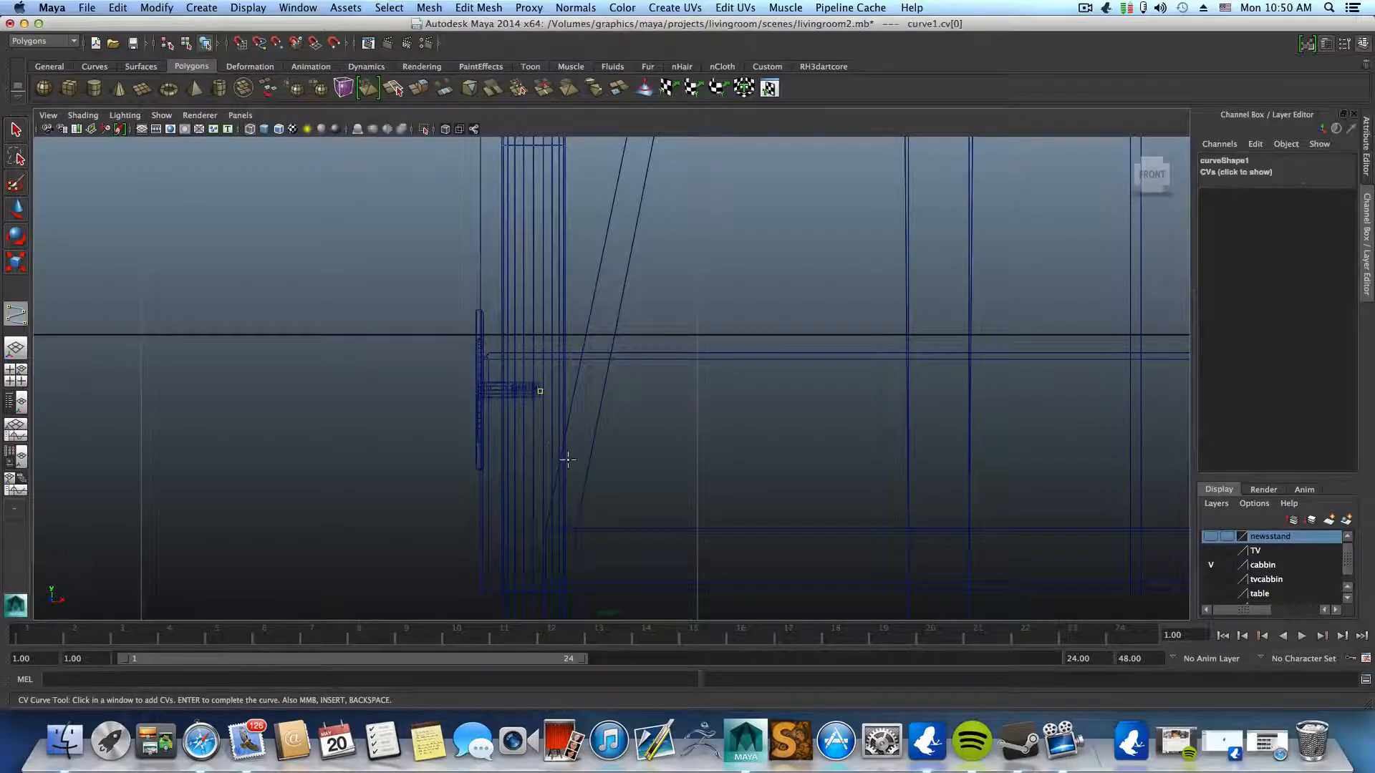
pyautogui.click(559, 393)
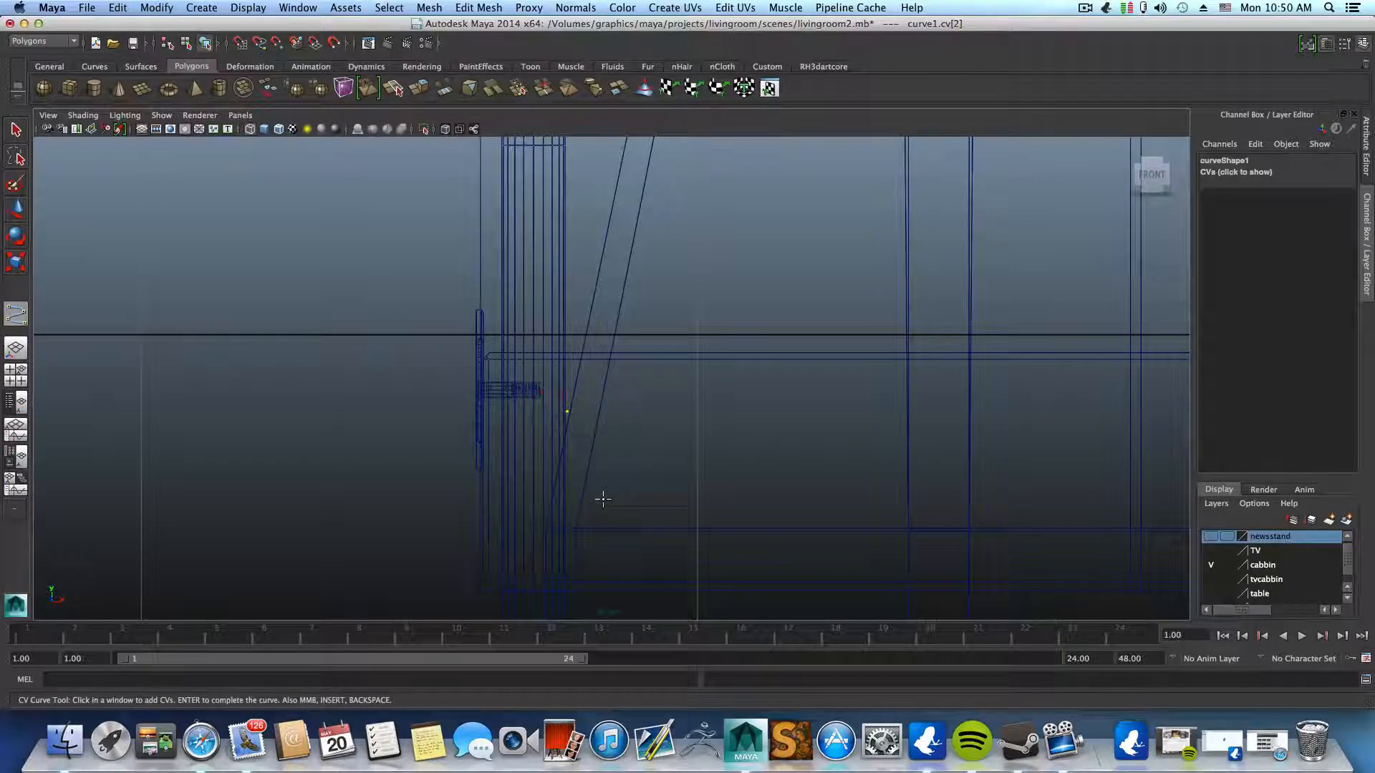
# - Examine where the started curve lies relative to the cabinet in the perspective and top views
pyautogui.press('space')
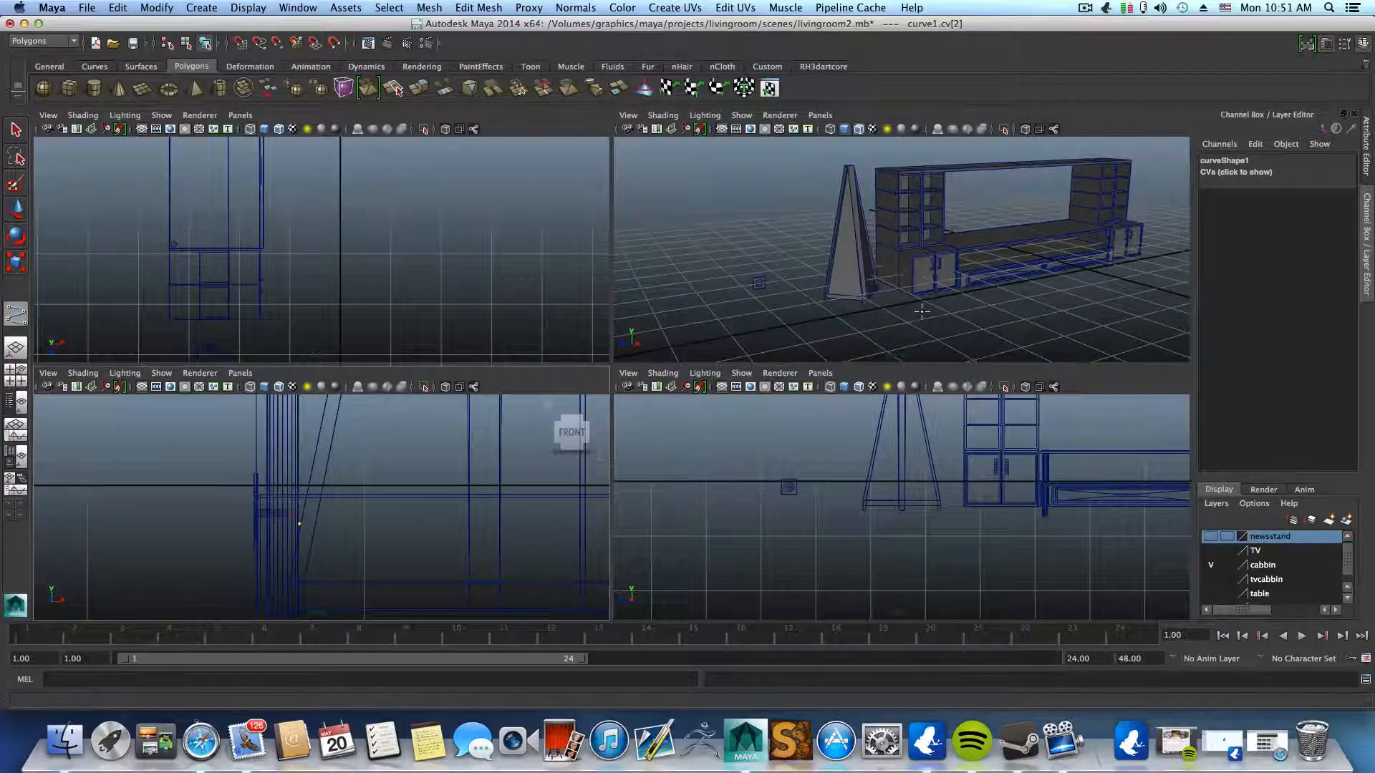
pyautogui.keyDown('alt'); pyautogui.moveTo(922, 311); pyautogui.dragTo(752, 278); pyautogui.keyUp('alt')
pyautogui.keyDown('alt'); pyautogui.moveTo(803, 294); pyautogui.dragTo(924, 299, button='right'); pyautogui.keyUp('alt')
pyautogui.keyDown('alt'); pyautogui.moveTo(819, 294); pyautogui.dragTo(826, 288, button='middle'); pyautogui.keyUp('alt')
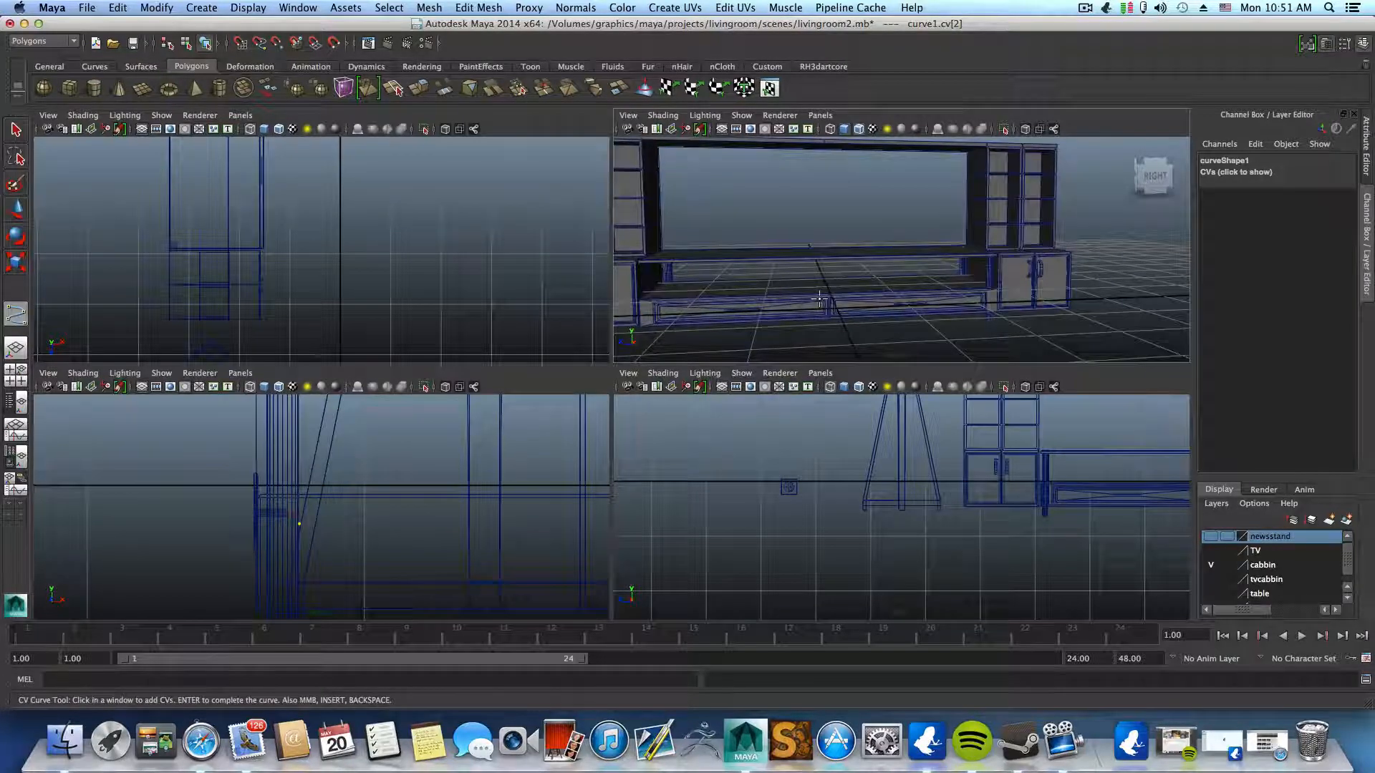
pyautogui.scroll(3, 818, 299)
pyautogui.keyDown('alt'); pyautogui.moveTo(816, 301); pyautogui.dragTo(812, 276); pyautogui.keyUp('alt')
pyautogui.keyDown('alt'); pyautogui.moveTo(807, 308); pyautogui.dragTo(813, 272, button='middle'); pyautogui.keyUp('alt')
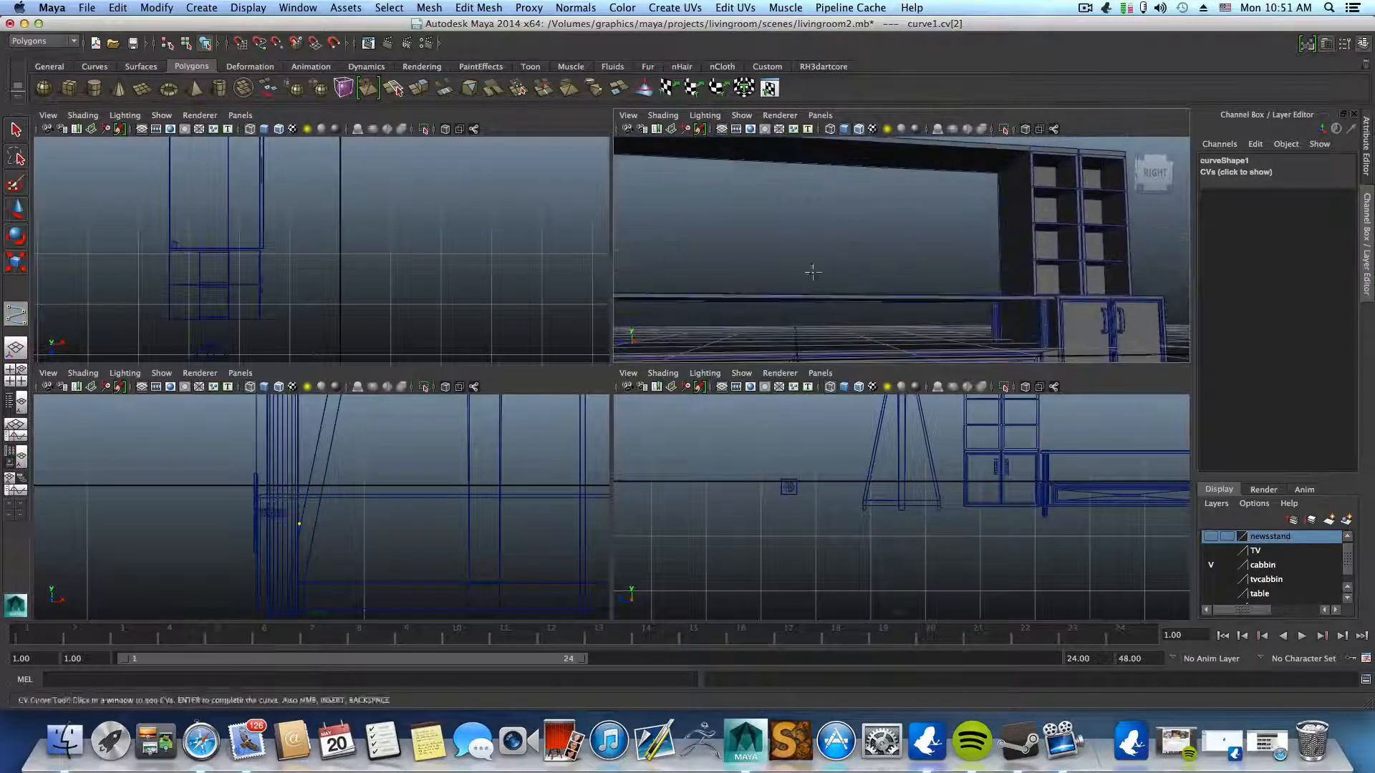
pyautogui.keyDown('alt'); pyautogui.moveTo(813, 271); pyautogui.dragTo(850, 324); pyautogui.keyUp('alt')
pyautogui.keyDown('alt'); pyautogui.moveTo(777, 323); pyautogui.dragTo(870, 321, button='right'); pyautogui.keyUp('alt')
pyautogui.keyDown('alt'); pyautogui.moveTo(749, 301); pyautogui.dragTo(839, 262, button='middle'); pyautogui.keyUp('alt')
pyautogui.keyDown('alt'); pyautogui.moveTo(839, 262); pyautogui.dragTo(745, 330); pyautogui.keyUp('alt')
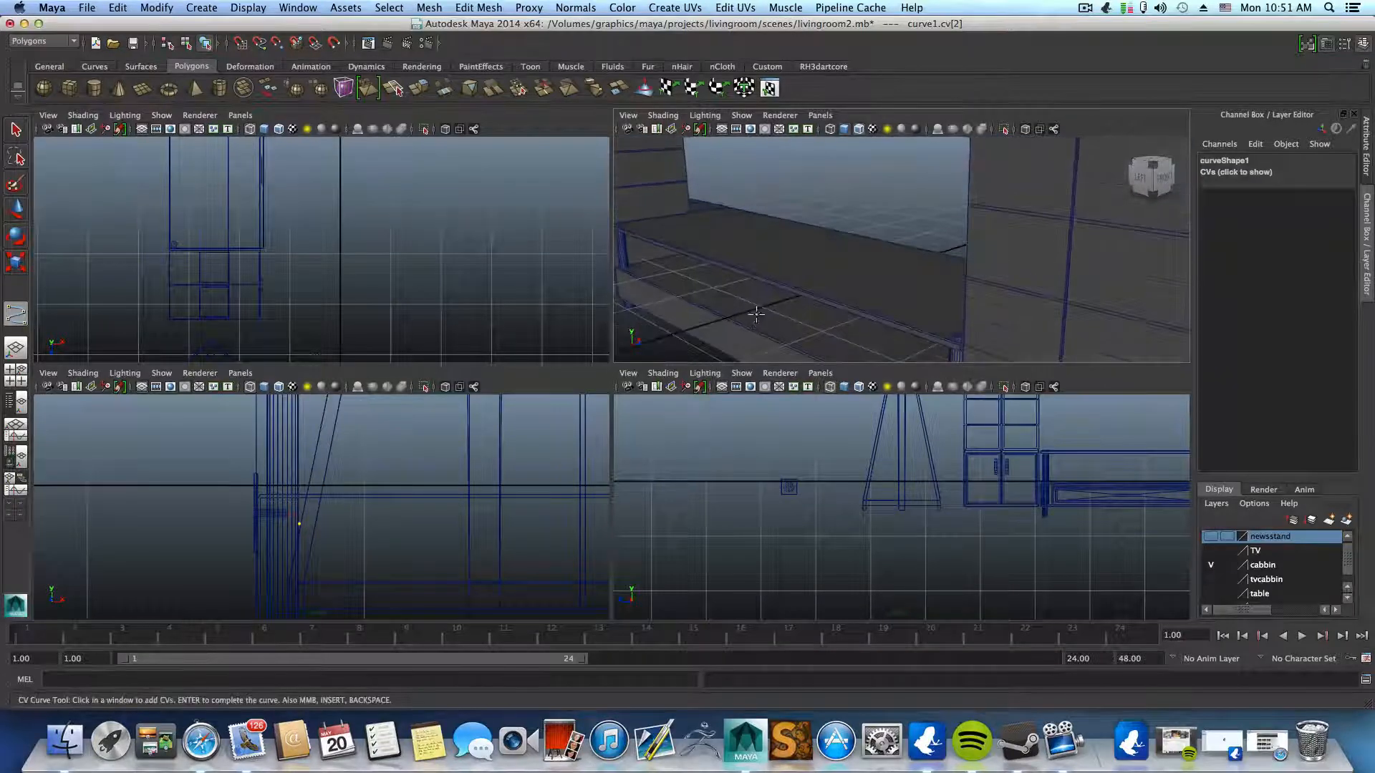
pyautogui.scroll(-5, 410, 260)
pyautogui.keyDown('alt'); pyautogui.moveTo(320, 342); pyautogui.dragTo(423, 246, button='middle'); pyautogui.keyUp('alt')
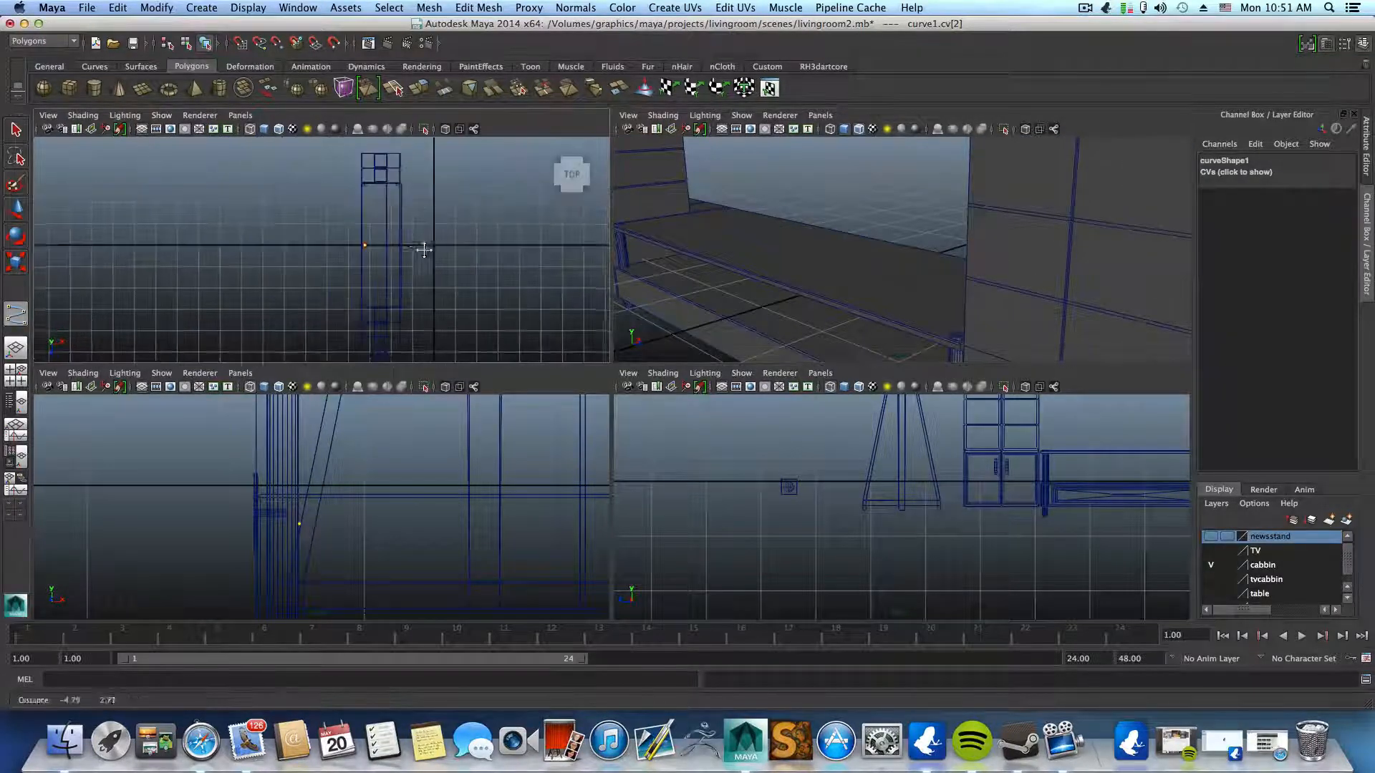
pyautogui.keyDown('alt'); pyautogui.moveTo(380, 246); pyautogui.dragTo(429, 241, button='right'); pyautogui.keyUp('alt')
pyautogui.press('space')
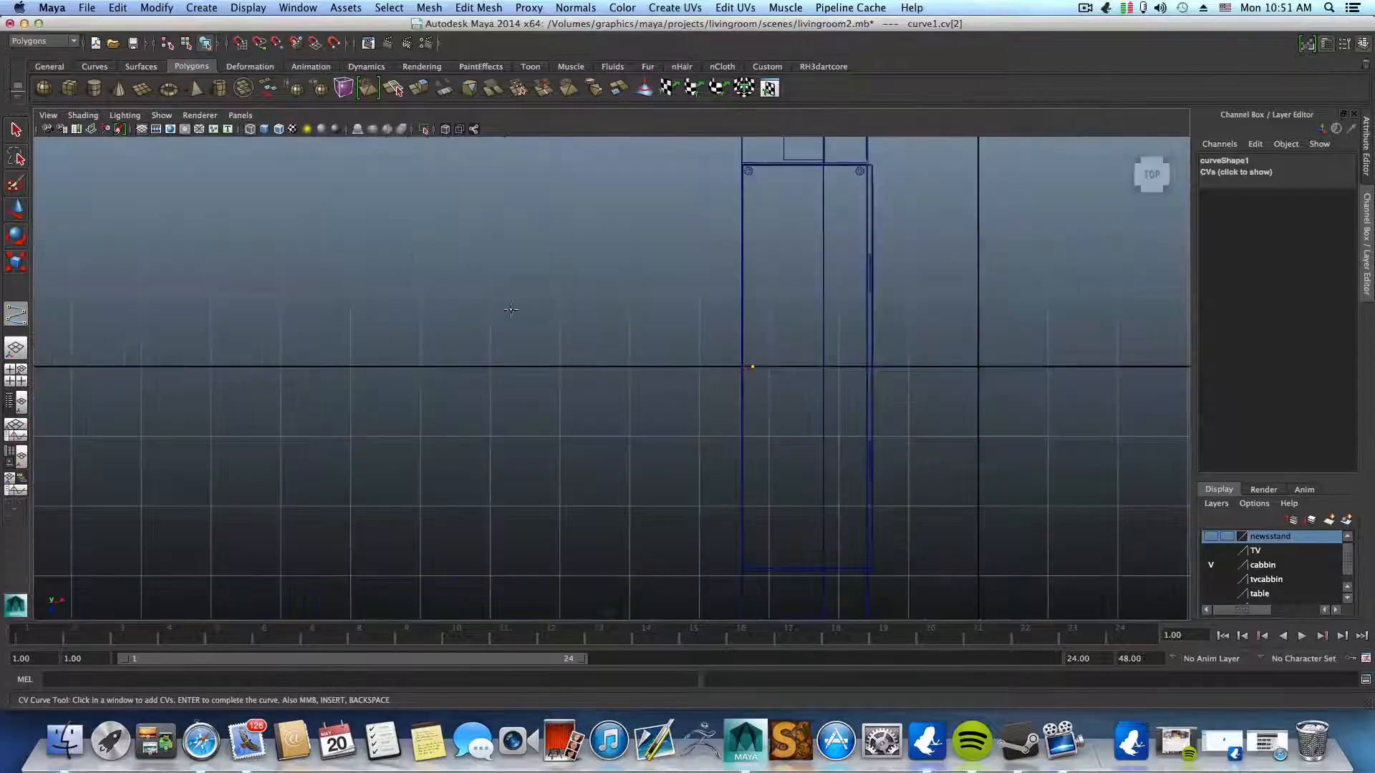
pyautogui.keyDown('alt'); pyautogui.moveTo(752, 363); pyautogui.dragTo(526, 343, button='middle'); pyautogui.keyUp('alt')
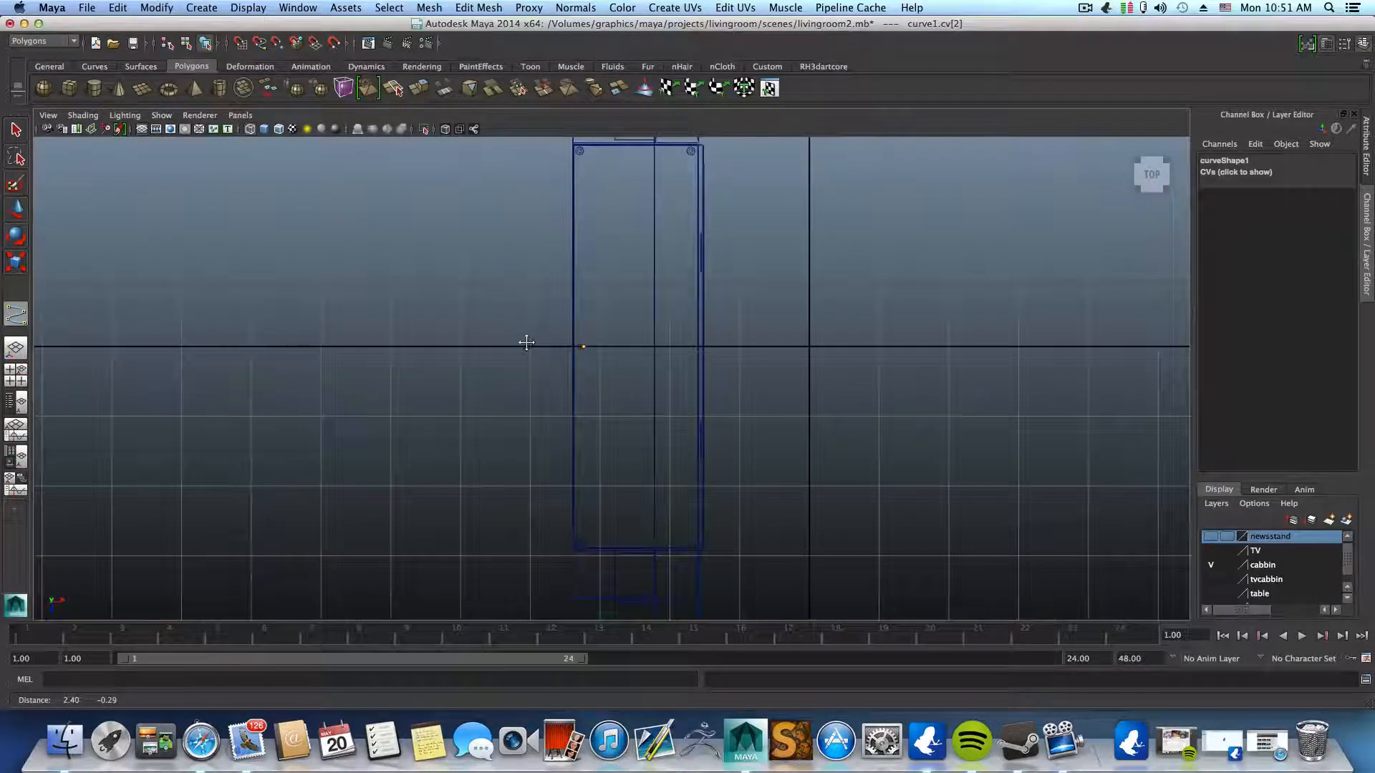
pyautogui.press('space')
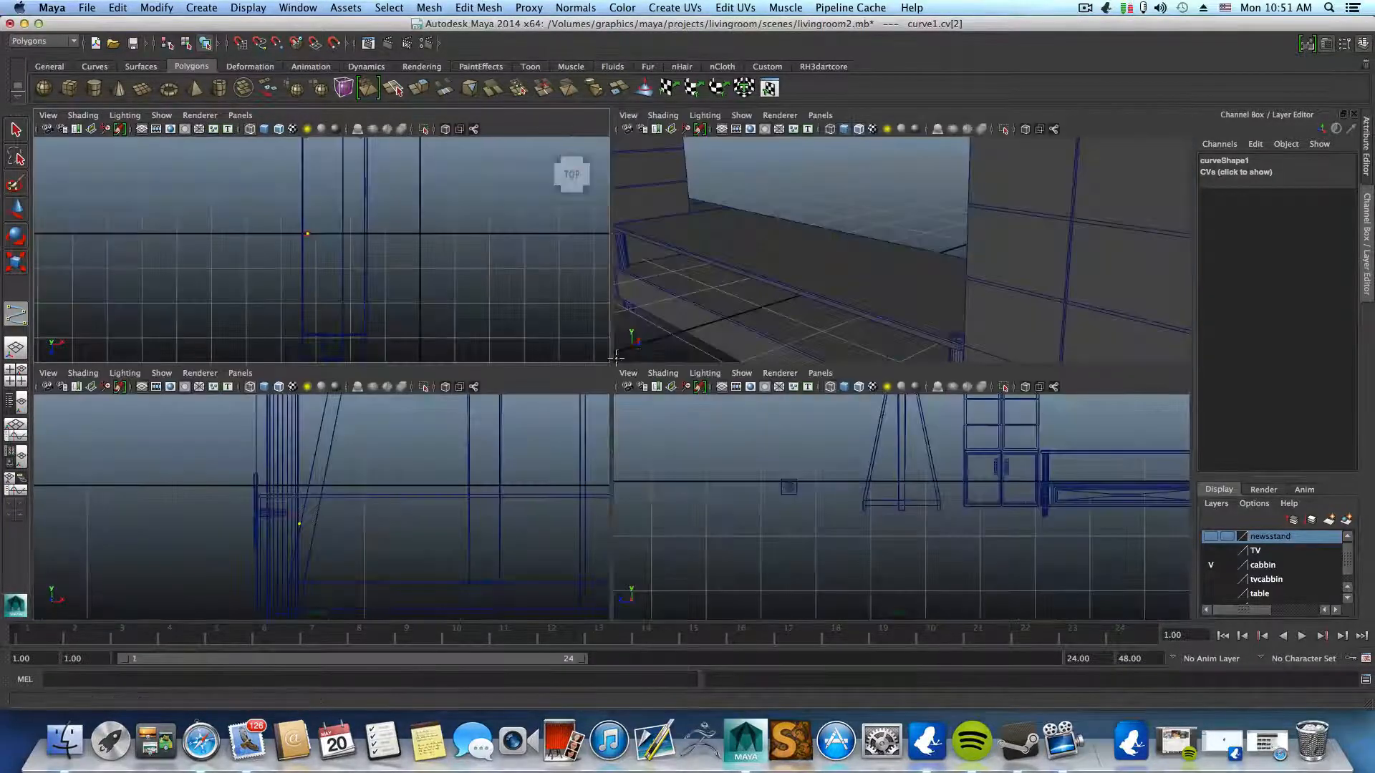
# - Continue the curve in the front view straight down beside the cabinet leg, bending it horizontally inward near the leg's foot
pyautogui.scroll(-10, 465, 478)
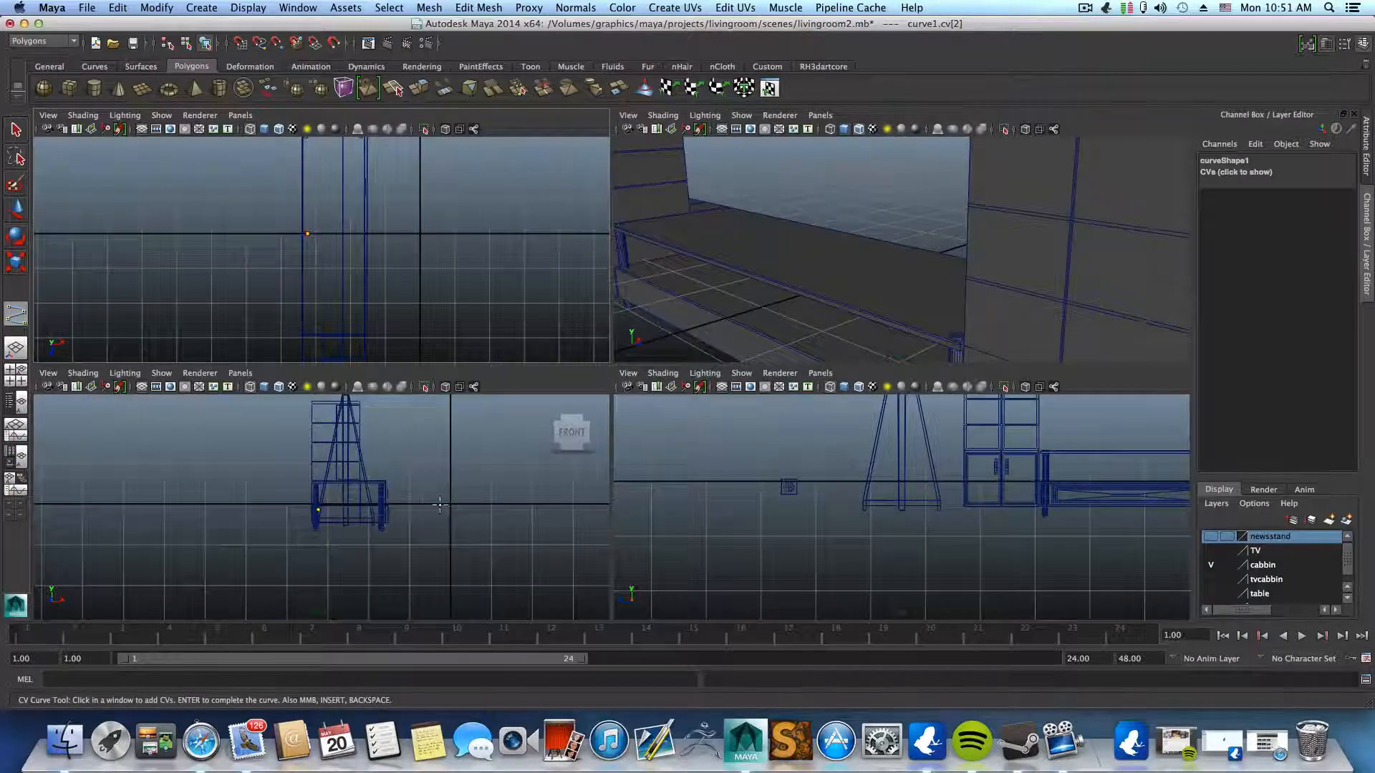
pyautogui.press('space')
pyautogui.scroll(5, 509, 483)
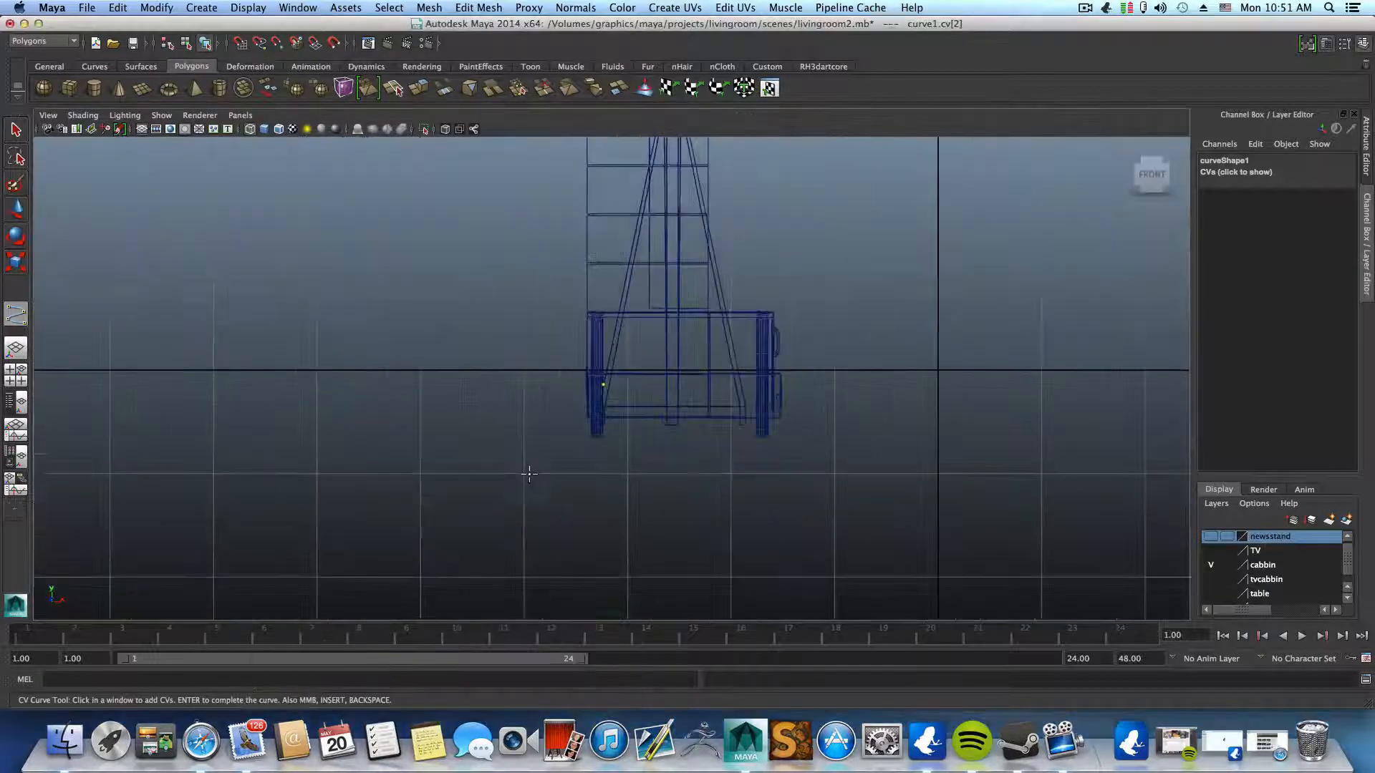
pyautogui.scroll(6, 530, 473)
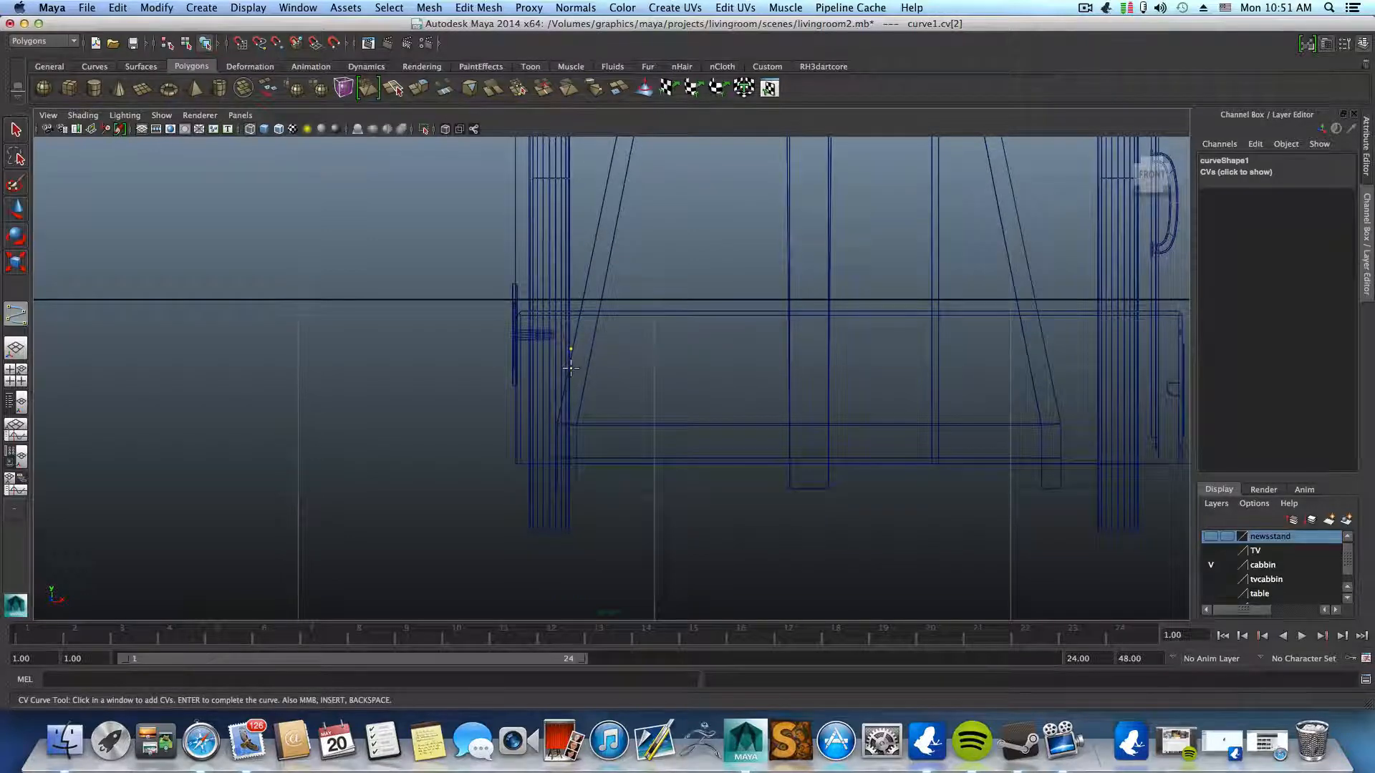
pyautogui.click(571, 374)
pyautogui.click(571, 390)
pyautogui.click(570, 425)
pyautogui.click(571, 458)
pyautogui.click(571, 479)
pyautogui.click(573, 500)
pyautogui.click(575, 518)
pyautogui.click(582, 520)
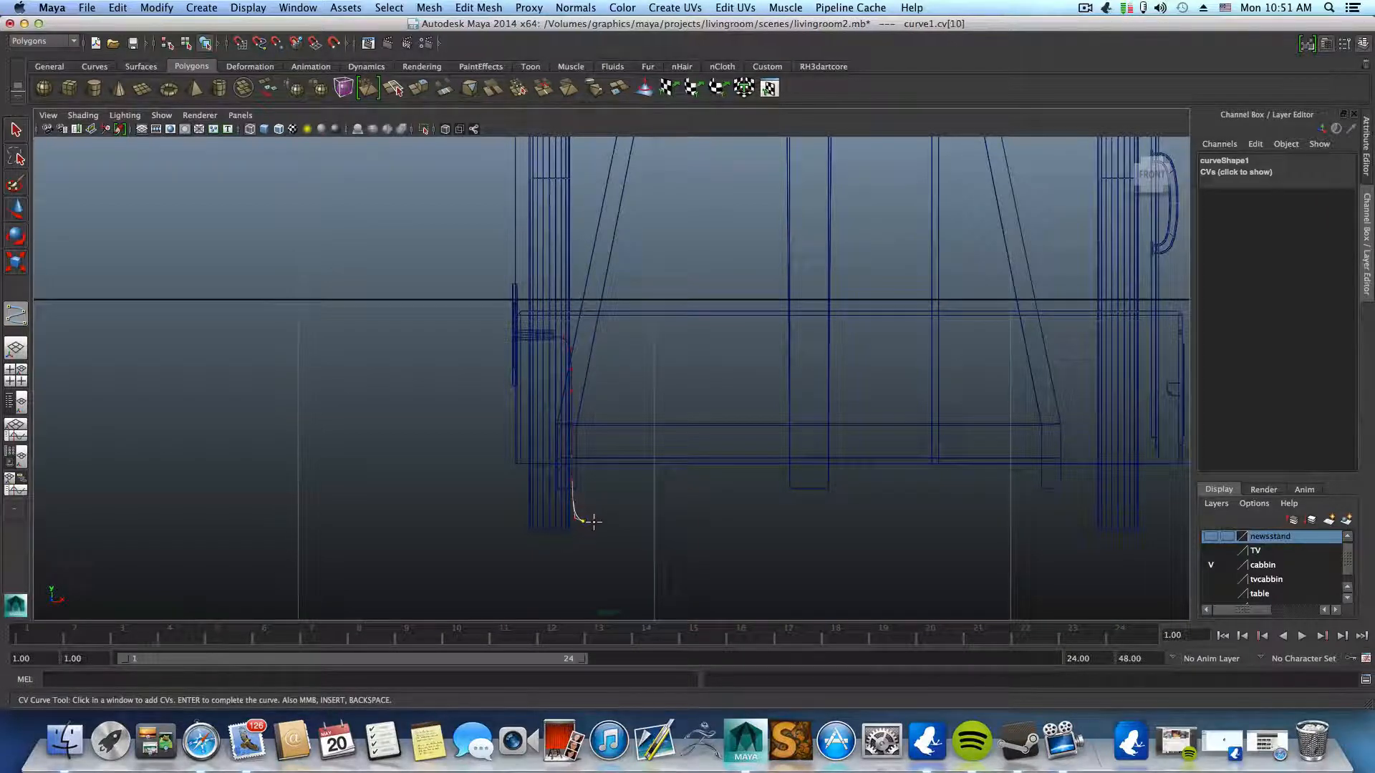
pyautogui.click(608, 521)
# - Continue the curve in the top view, shaping a small loop that crosses itself and extending it in a straight run beyond the loop
pyautogui.press('space')
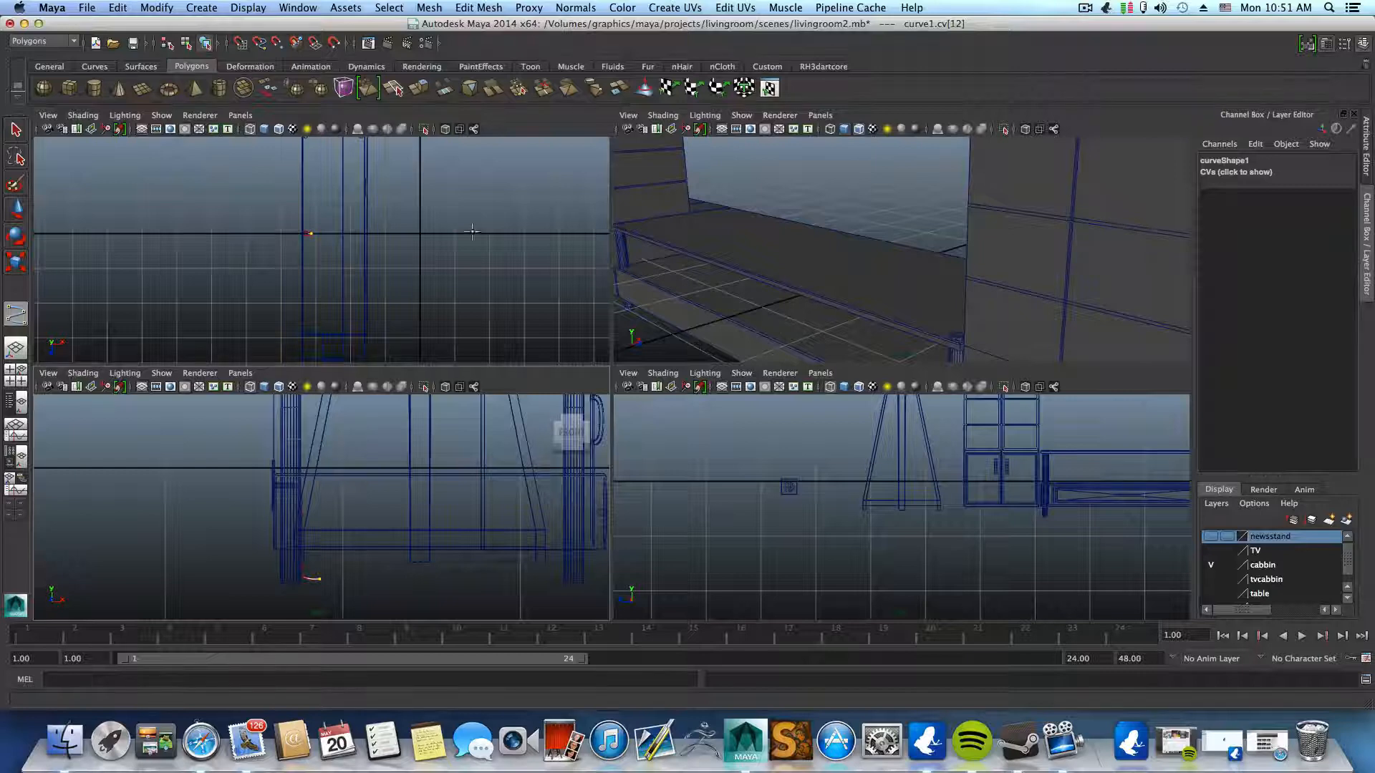
pyautogui.press('space')
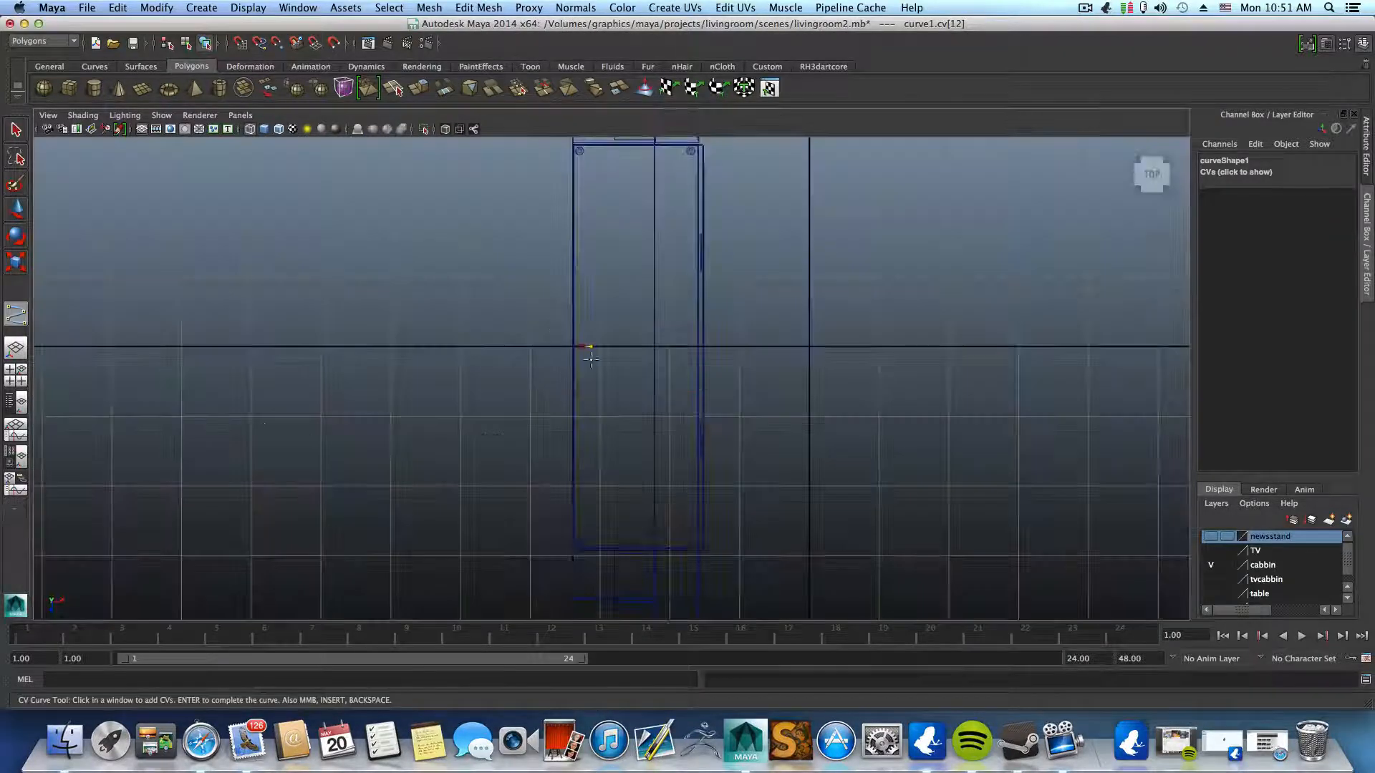
pyautogui.scroll(-3, 595, 349)
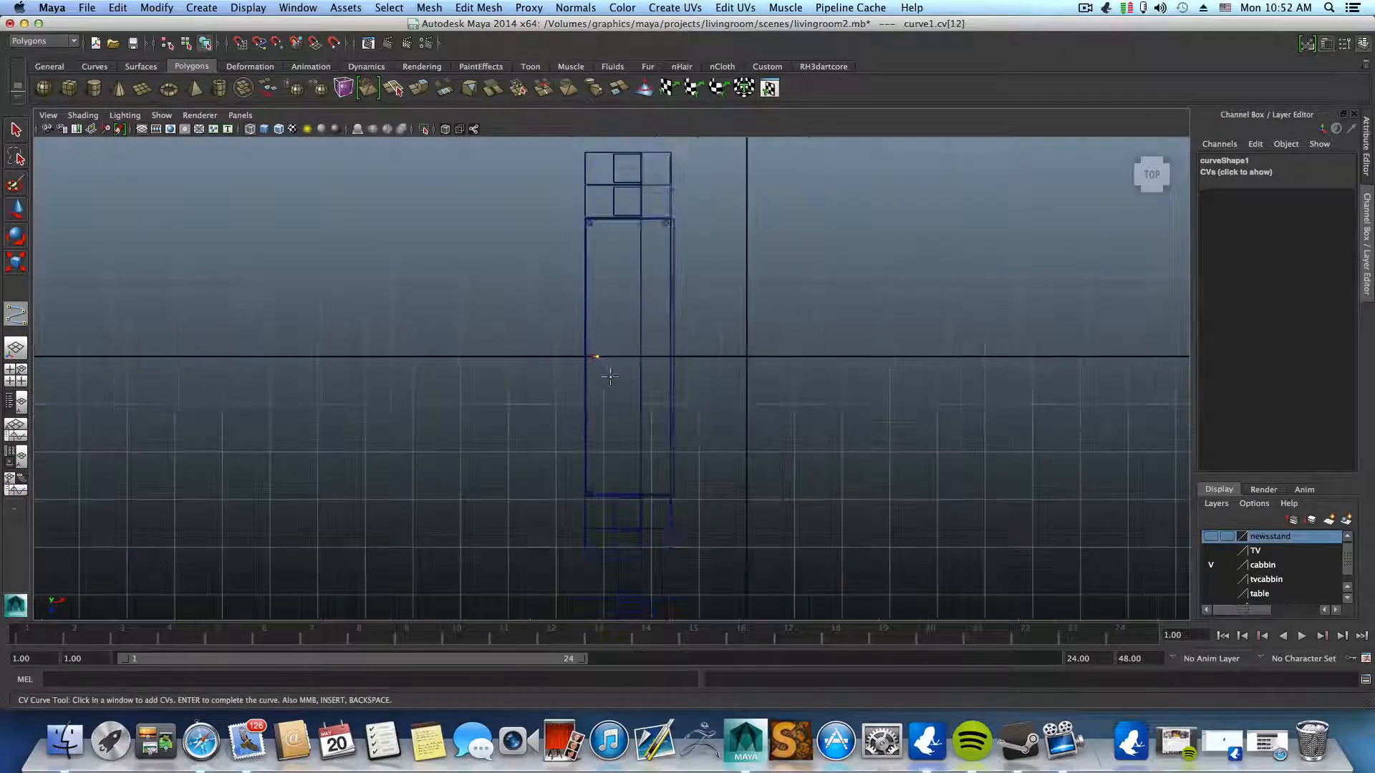
pyautogui.keyDown('alt'); pyautogui.moveTo(596, 362); pyautogui.dragTo(618, 270, button='middle'); pyautogui.keyUp('alt')
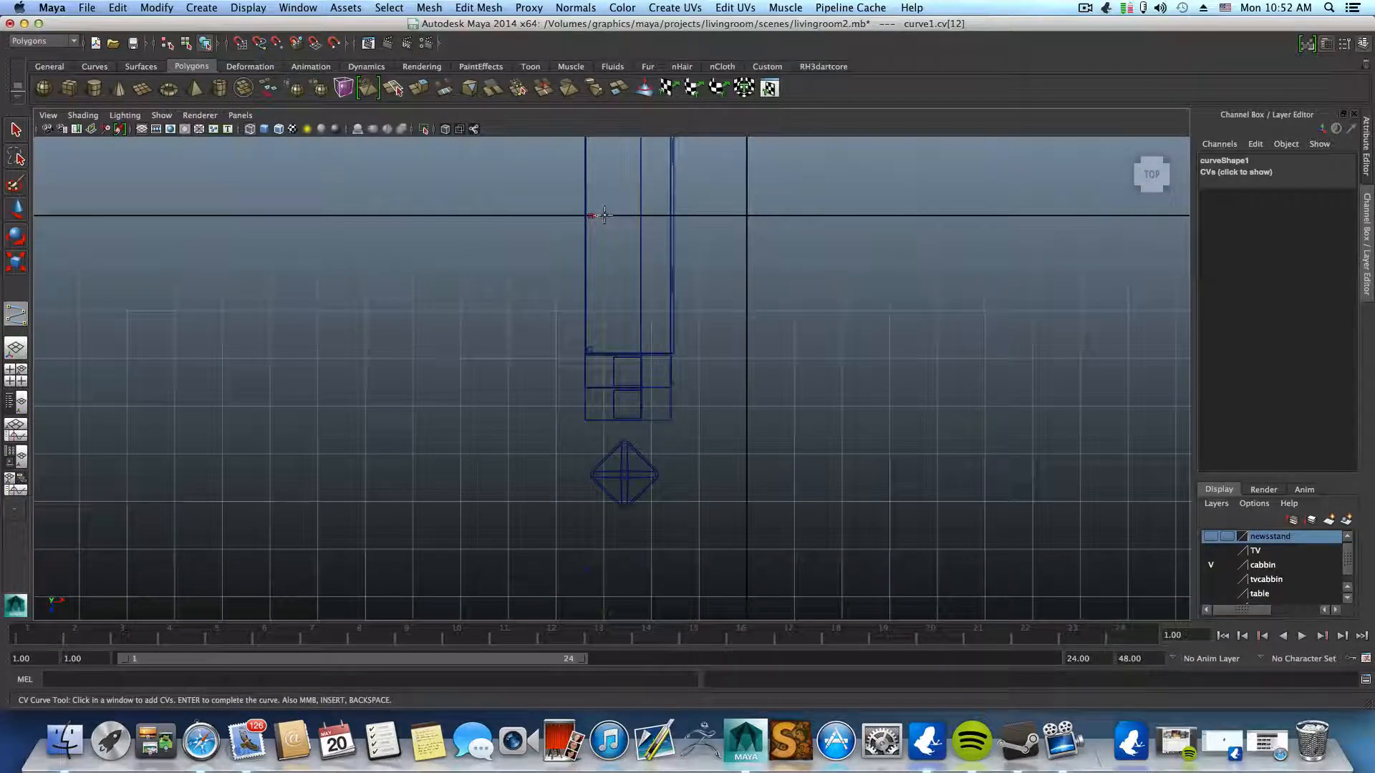
pyautogui.click(614, 216)
pyautogui.click(622, 232)
pyautogui.click(608, 248)
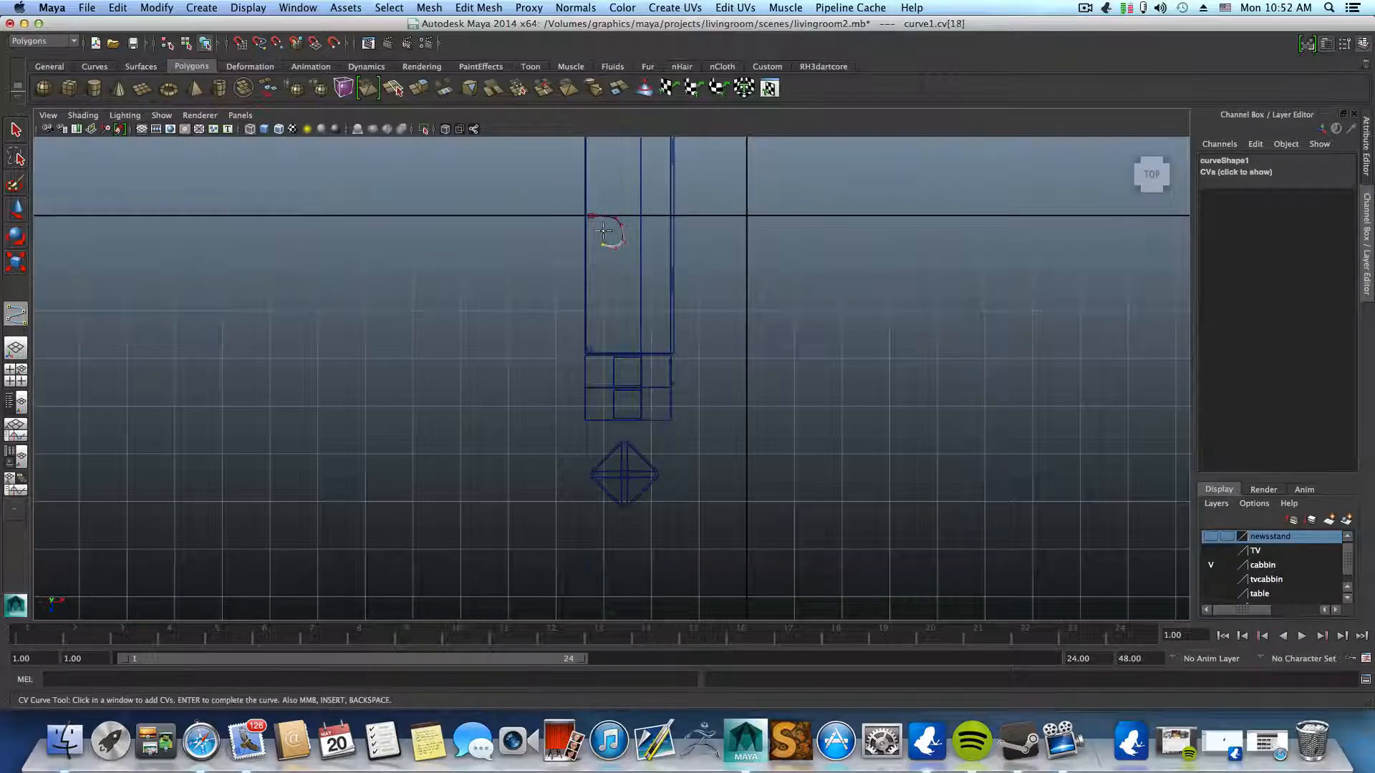
pyautogui.click(605, 231)
pyautogui.click(610, 225)
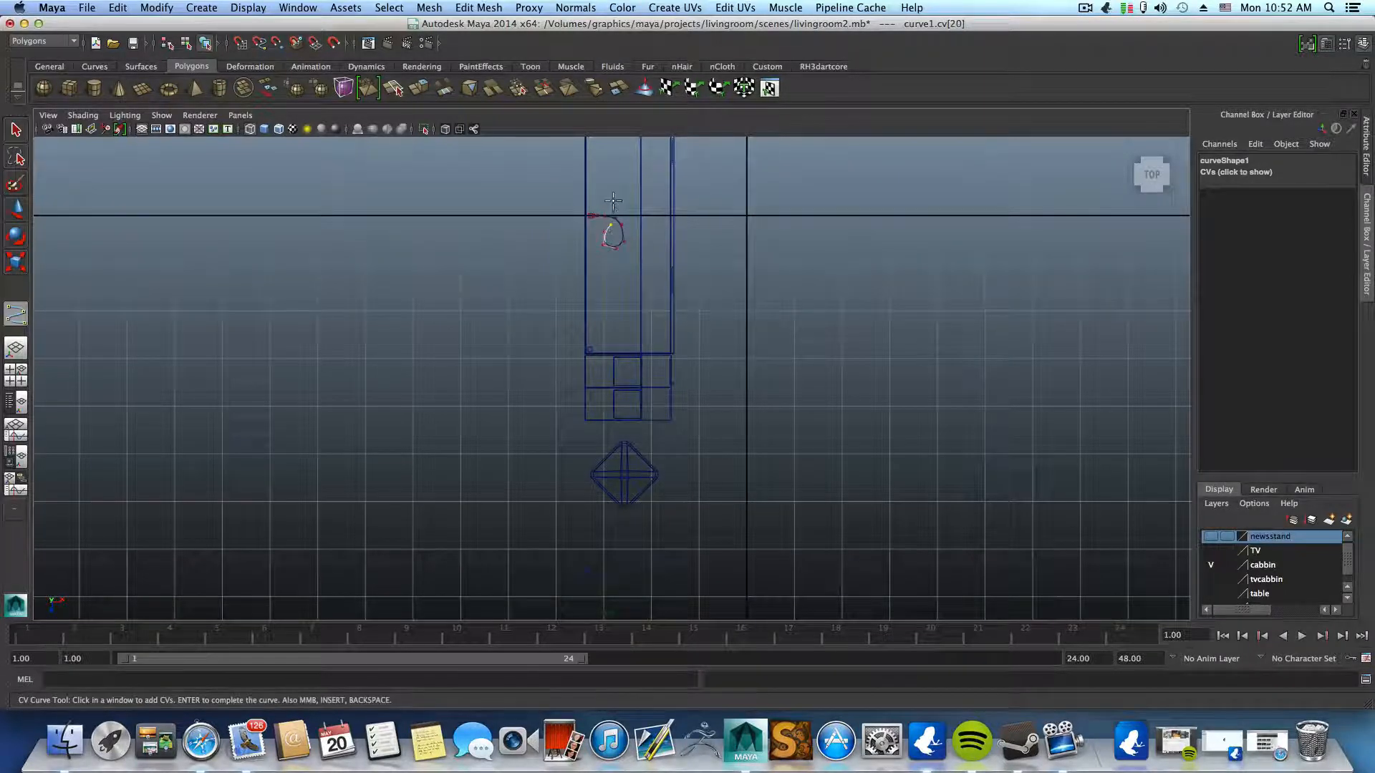
pyautogui.click(617, 205)
pyautogui.keyDown('alt'); pyautogui.moveTo(622, 179); pyautogui.dragTo(624, 222, button='middle'); pyautogui.keyUp('alt')
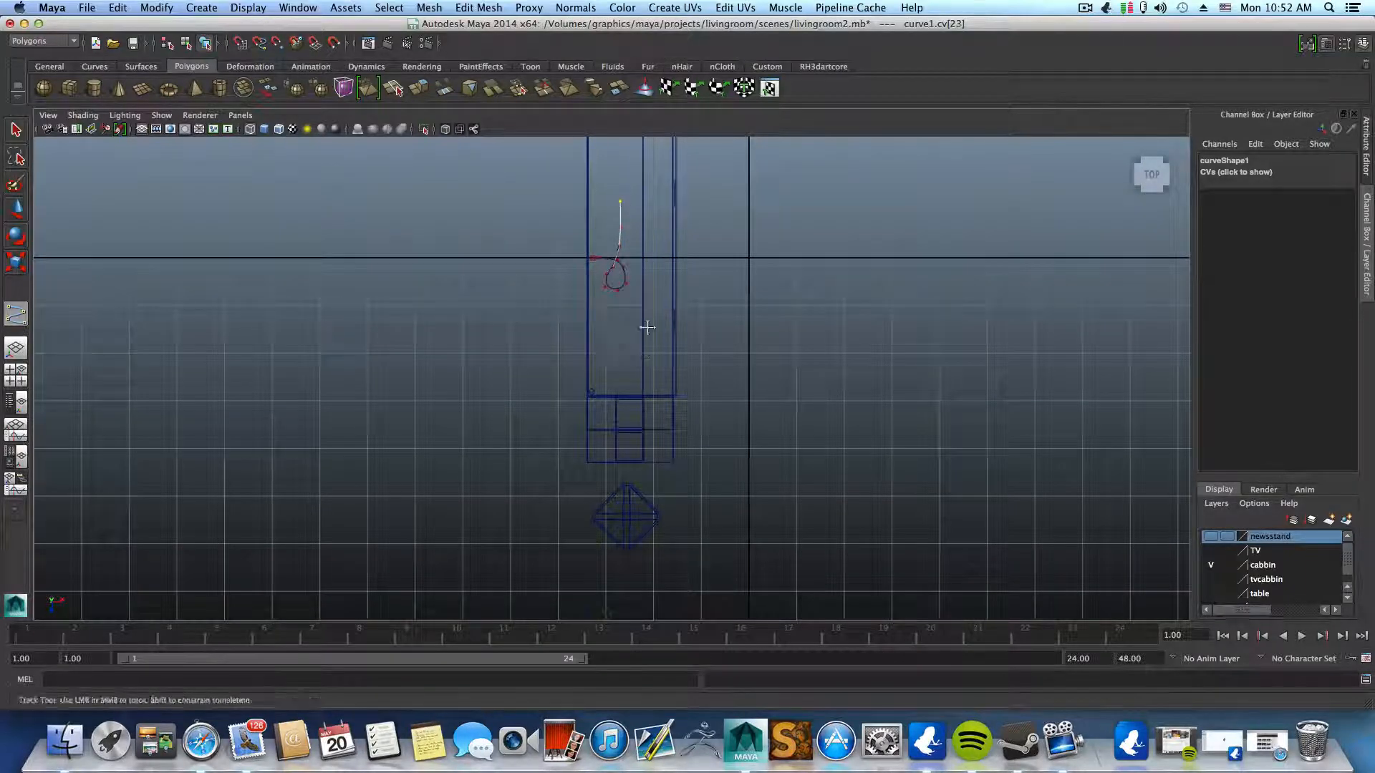
# - Add curve points rising vertically from the floor run in the front view, and finish the curve
pyautogui.keyDown('alt'); pyautogui.moveTo(642, 401); pyautogui.dragTo(648, 319, button='middle'); pyautogui.keyUp('alt')
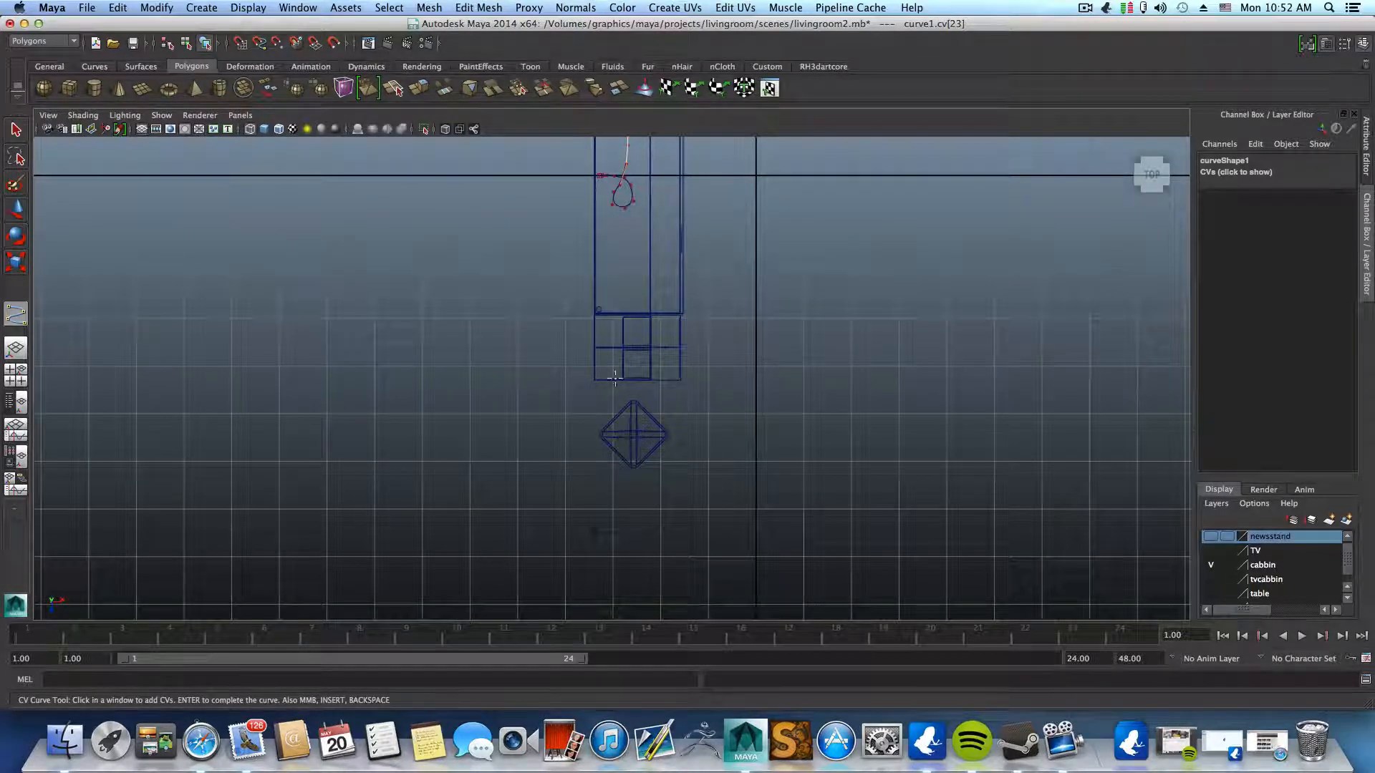
pyautogui.keyDown('alt'); pyautogui.moveTo(600, 359); pyautogui.dragTo(590, 470, button='middle'); pyautogui.keyUp('alt')
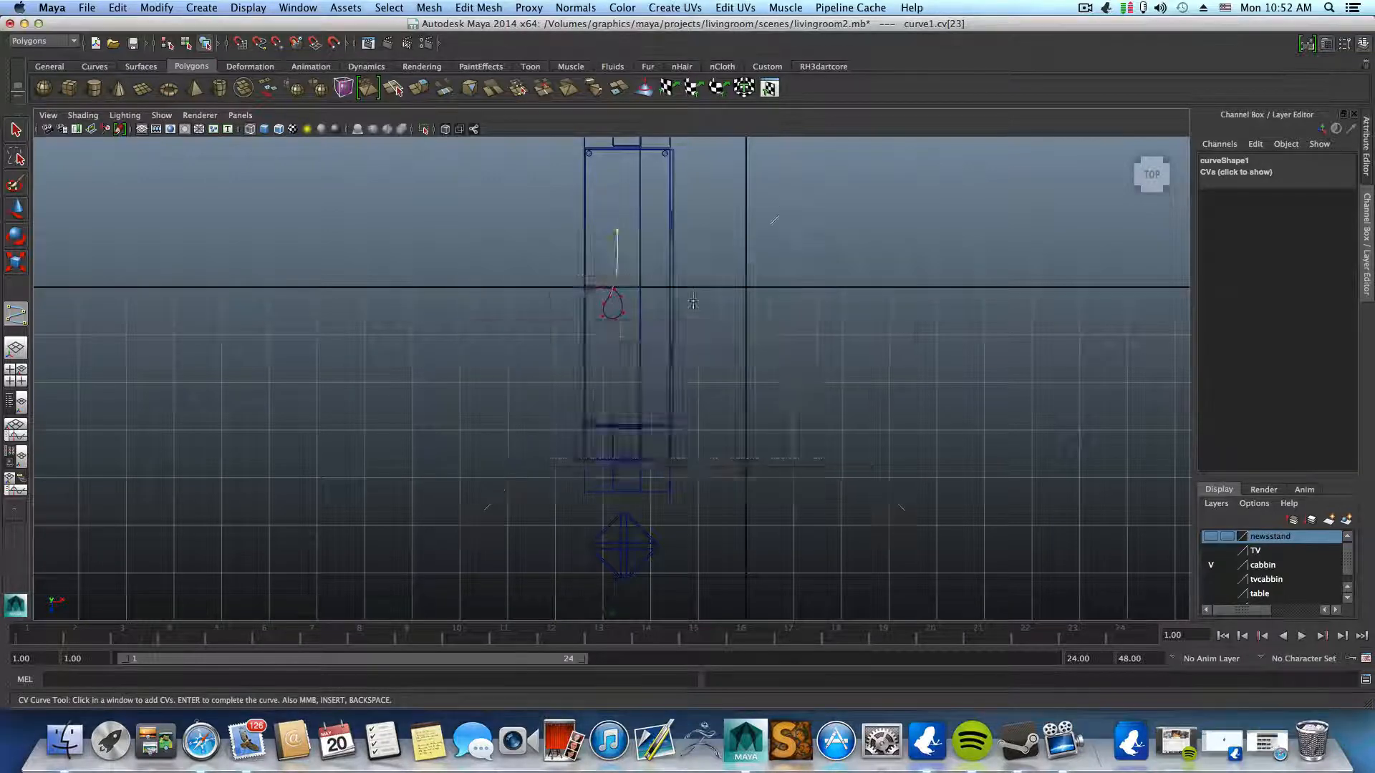
pyautogui.press('space')
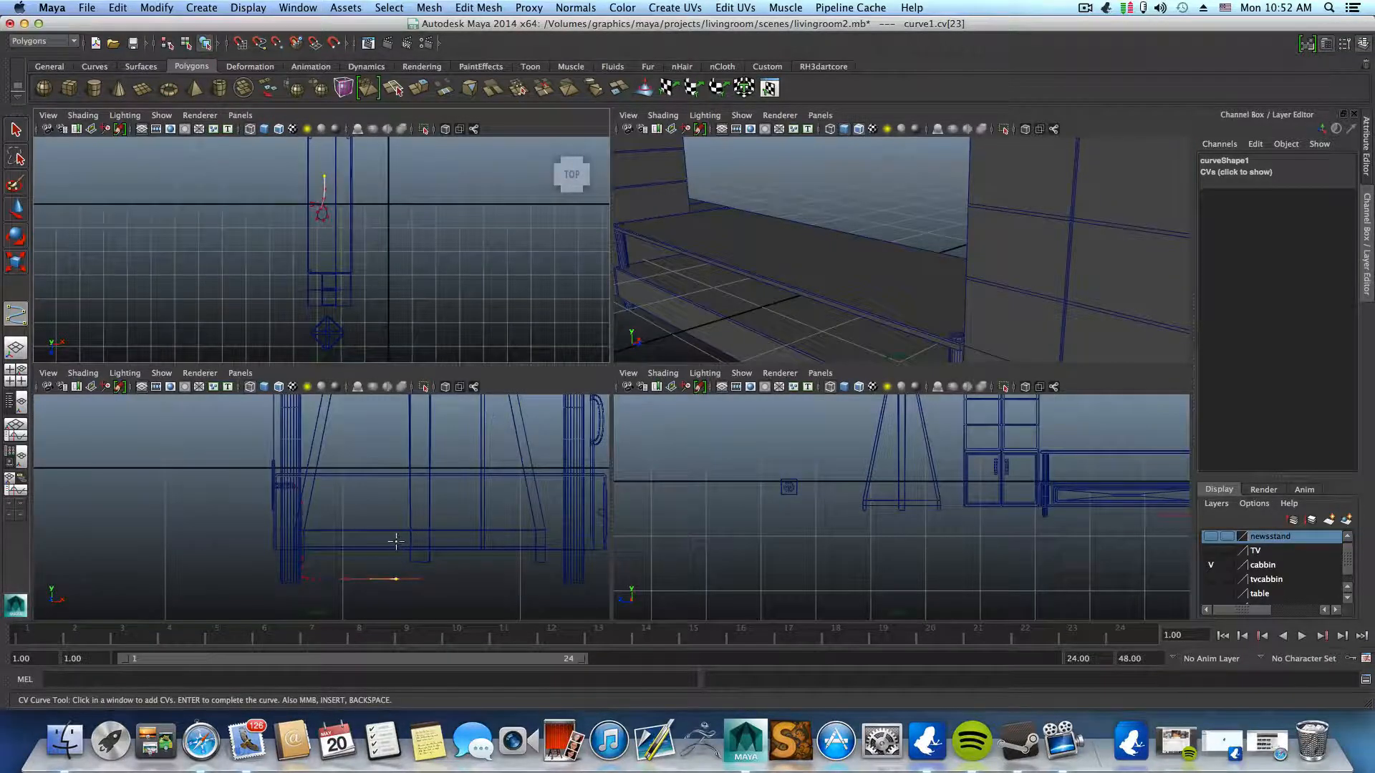
pyautogui.press('space')
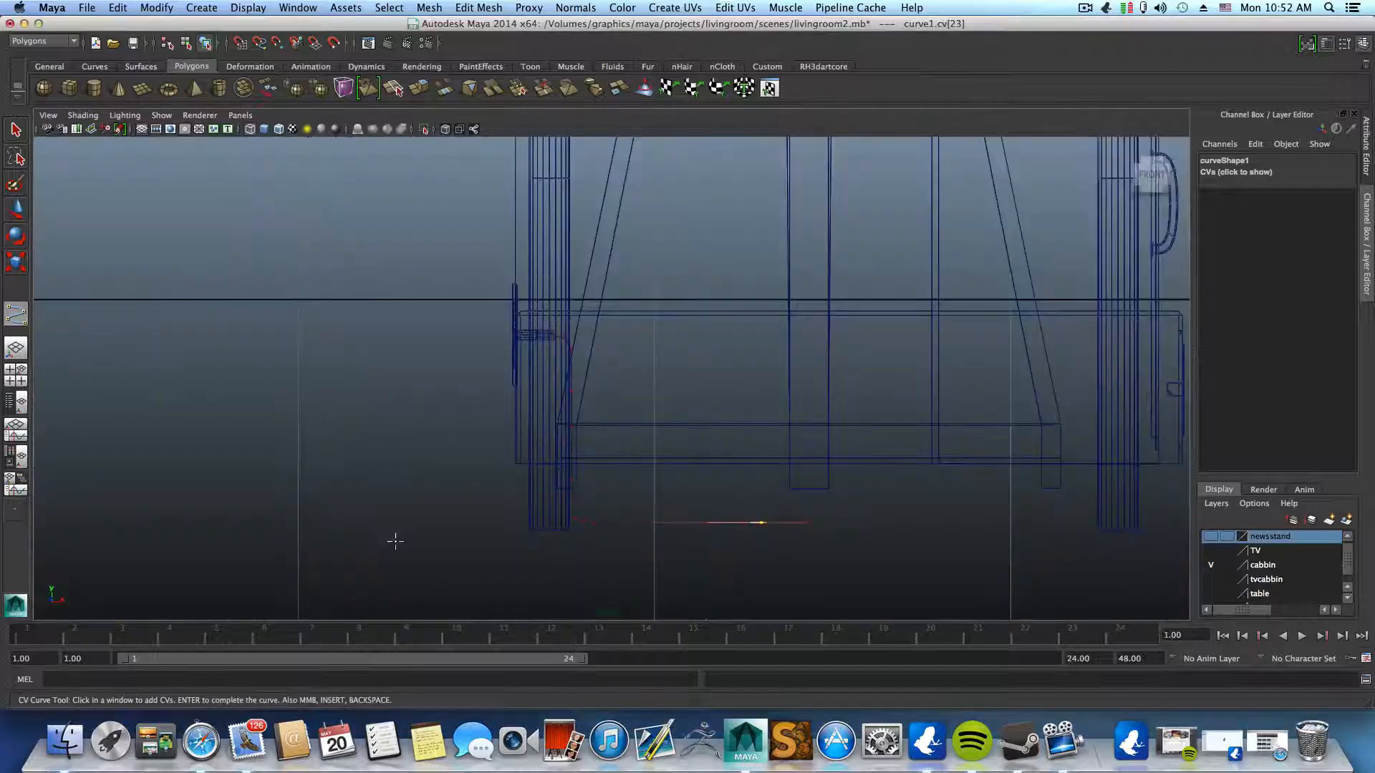
pyautogui.click(757, 503)
pyautogui.click(759, 485)
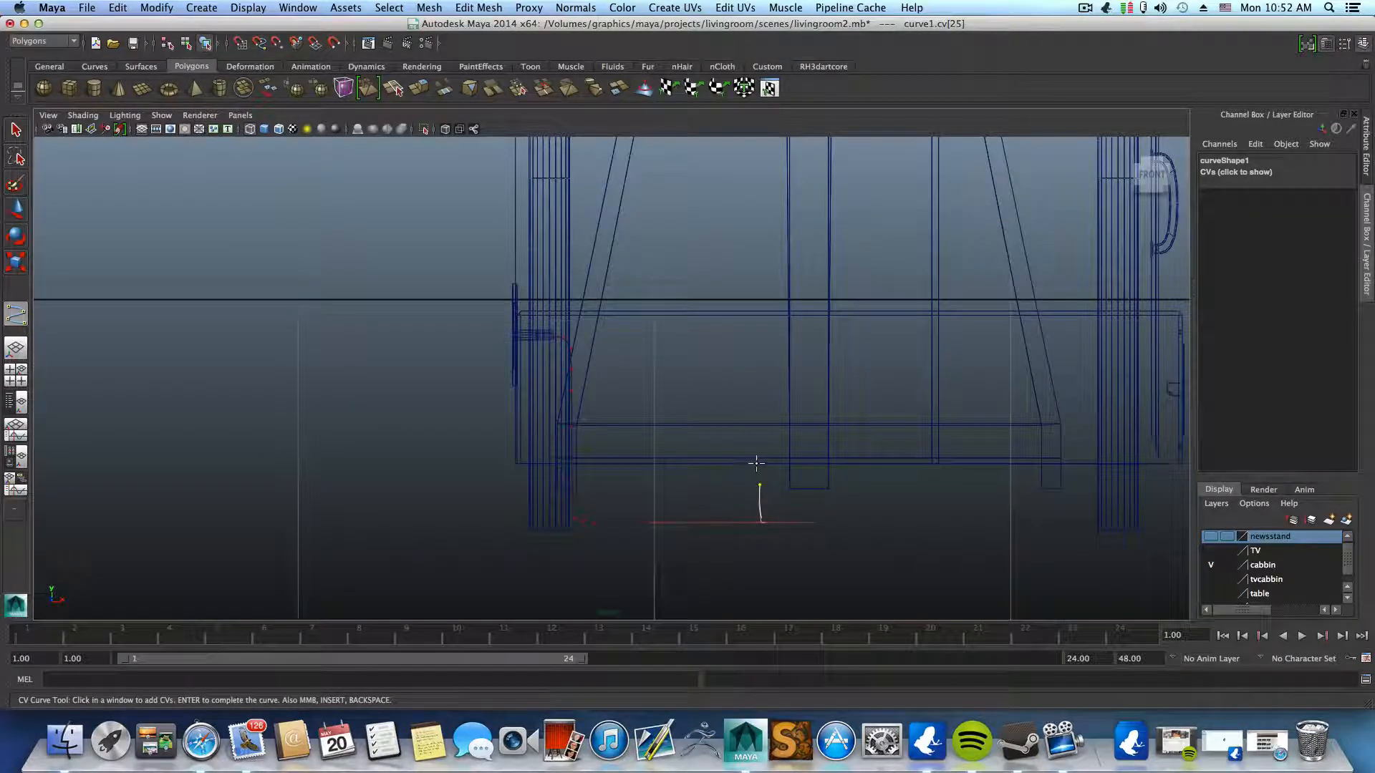
pyautogui.click(758, 461)
pyautogui.click(759, 431)
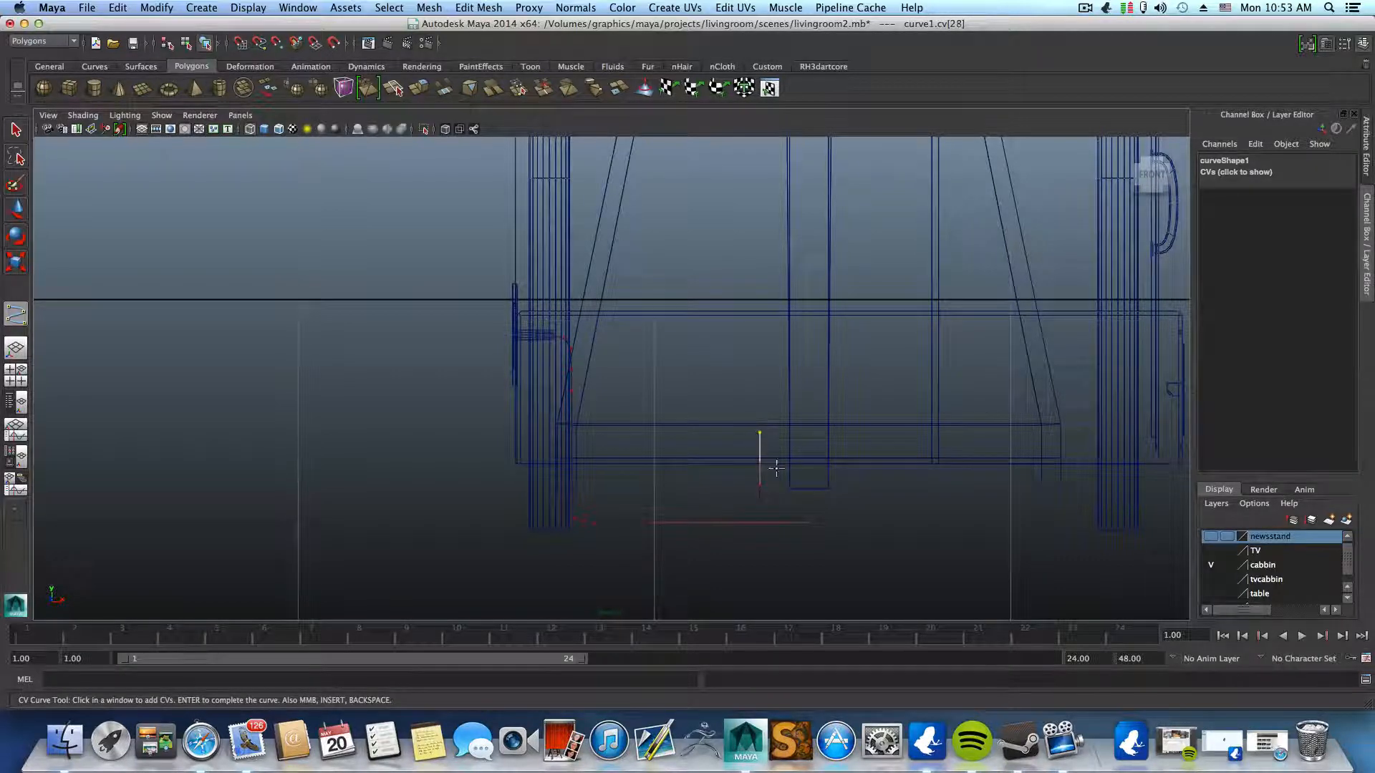
pyautogui.click(760, 415)
pyautogui.press('w')
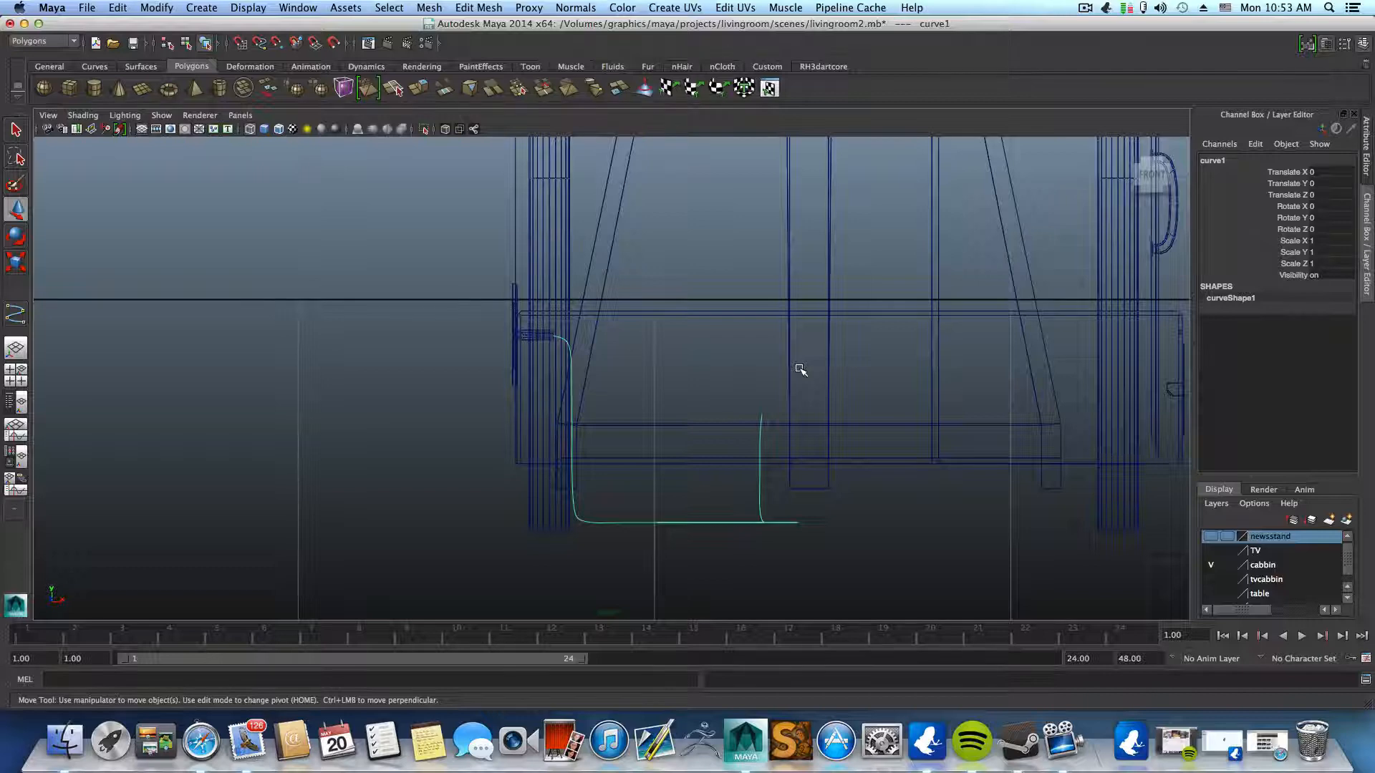
# - Move the whole curve along Z to about 7.432 so it starts at the plug in the perspective view
pyautogui.press('space')
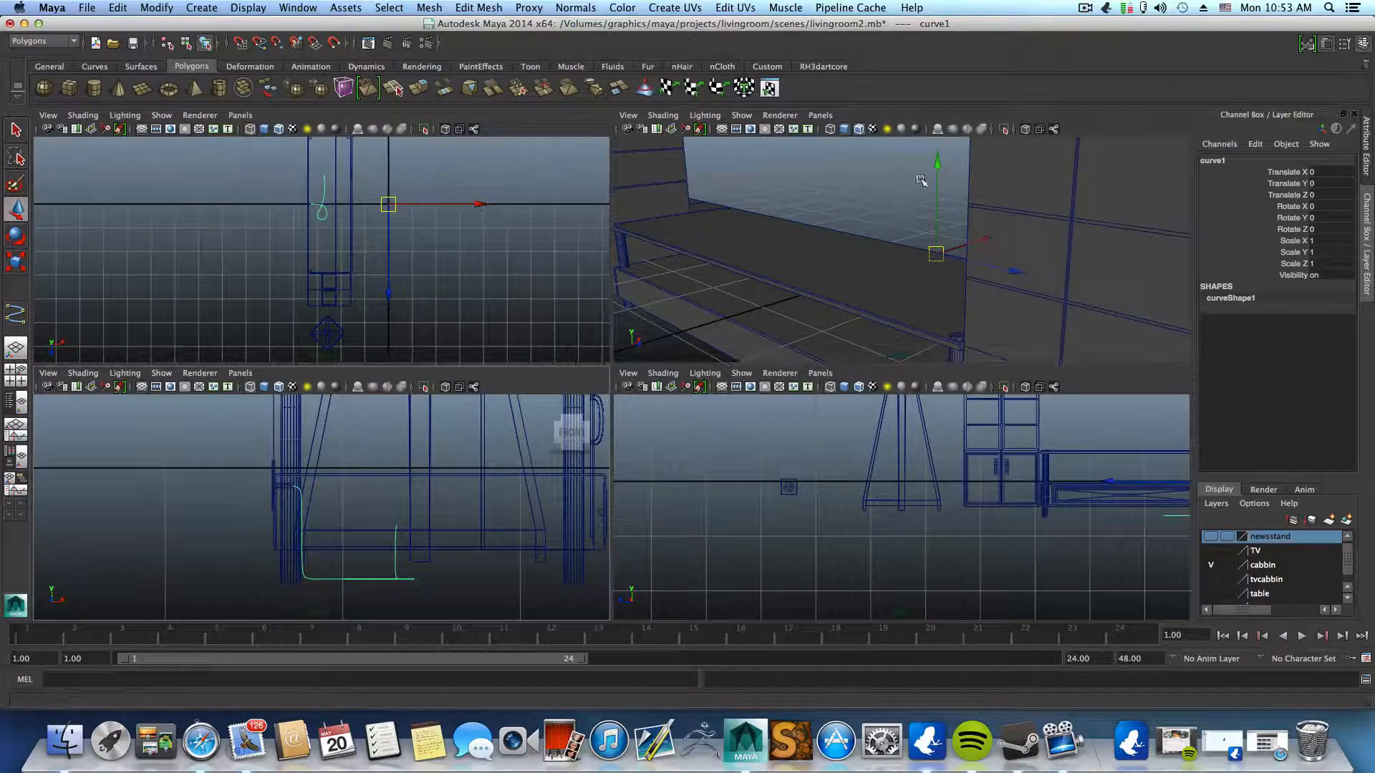
pyautogui.press('space')
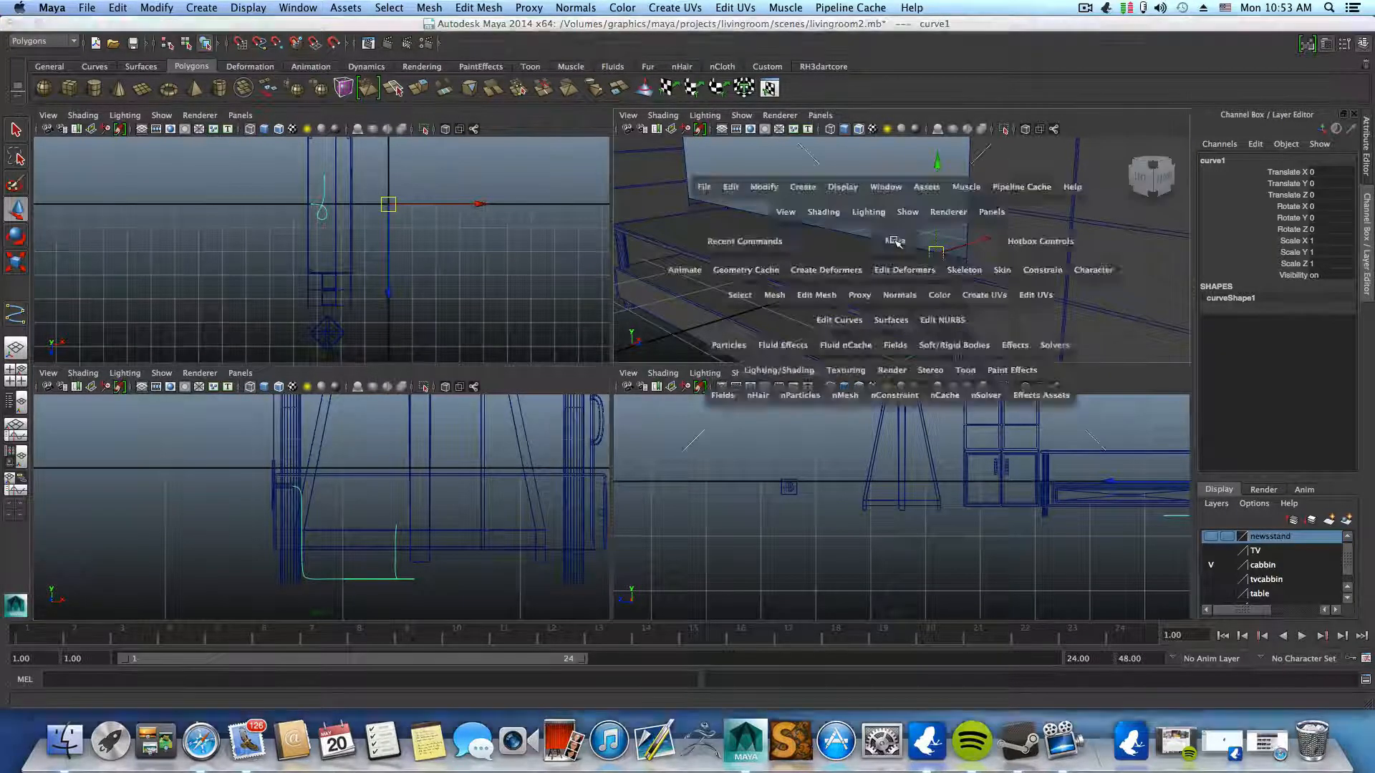
pyautogui.scroll(-8, 847, 282)
pyautogui.keyDown('alt'); pyautogui.moveTo(718, 347); pyautogui.dragTo(770, 421); pyautogui.keyUp('alt')
pyautogui.scroll(5, 355, 460)
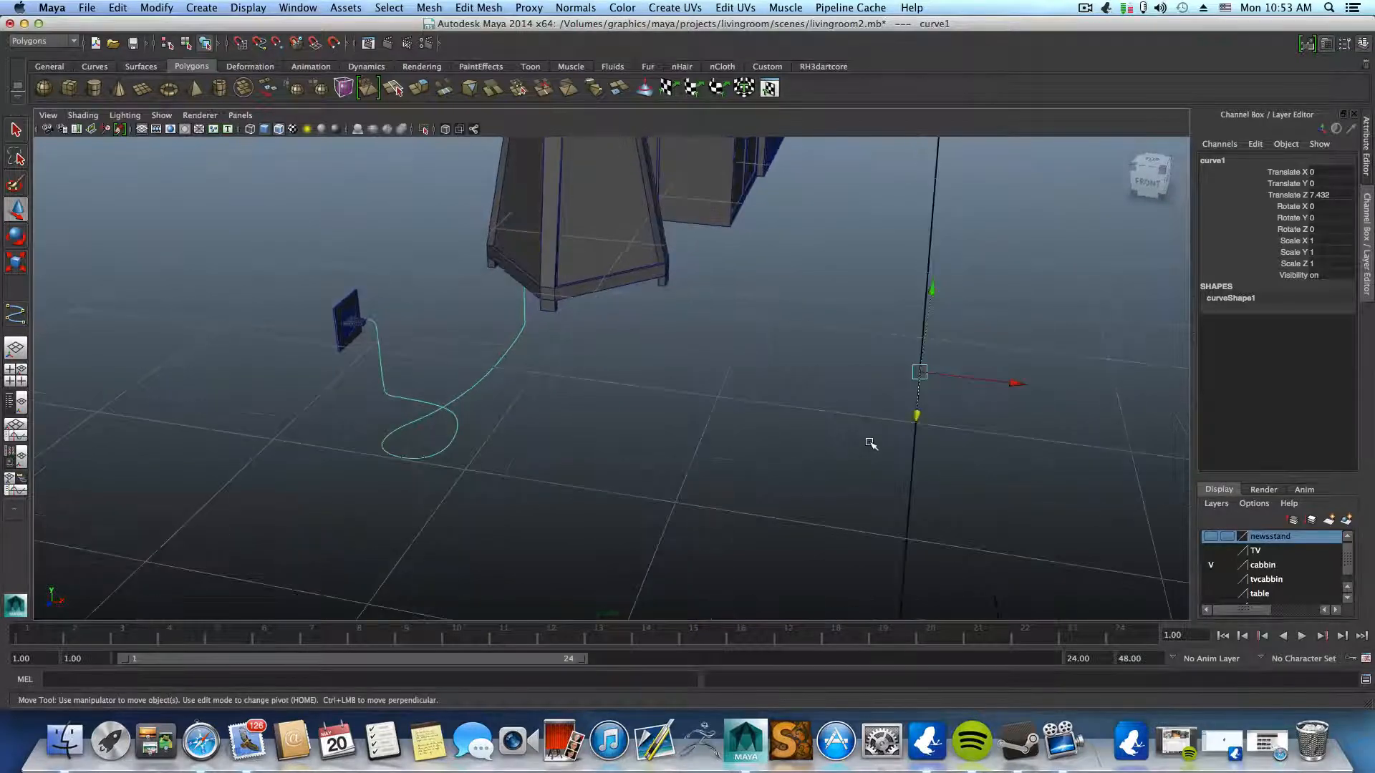
# - Center the curve's pivot and nudge the curve along Z to about 7.489 to line it up with the plug
pyautogui.click(156, 7)
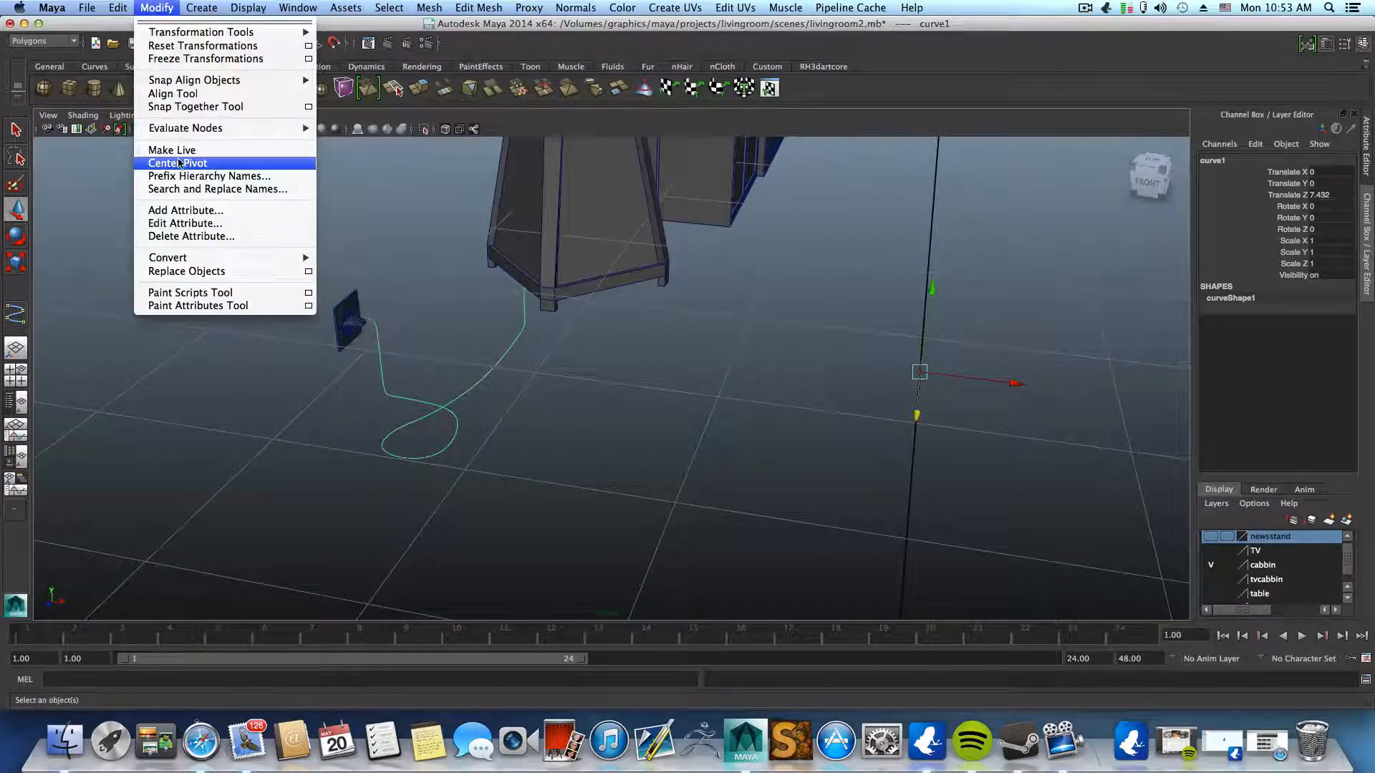
pyautogui.click(178, 165)
pyautogui.moveTo(398, 391); pyautogui.dragTo(578, 505)
pyautogui.keyDown('alt'); pyautogui.moveTo(389, 420); pyautogui.dragTo(460, 419, button='right'); pyautogui.keyUp('alt')
pyautogui.moveTo(423, 482); pyautogui.dragTo(425, 479)
pyautogui.keyDown('alt'); pyautogui.moveTo(424, 480); pyautogui.dragTo(534, 466); pyautogui.keyUp('alt')
pyautogui.keyDown('alt'); pyautogui.moveTo(775, 427); pyautogui.dragTo(912, 438); pyautogui.keyUp('alt')
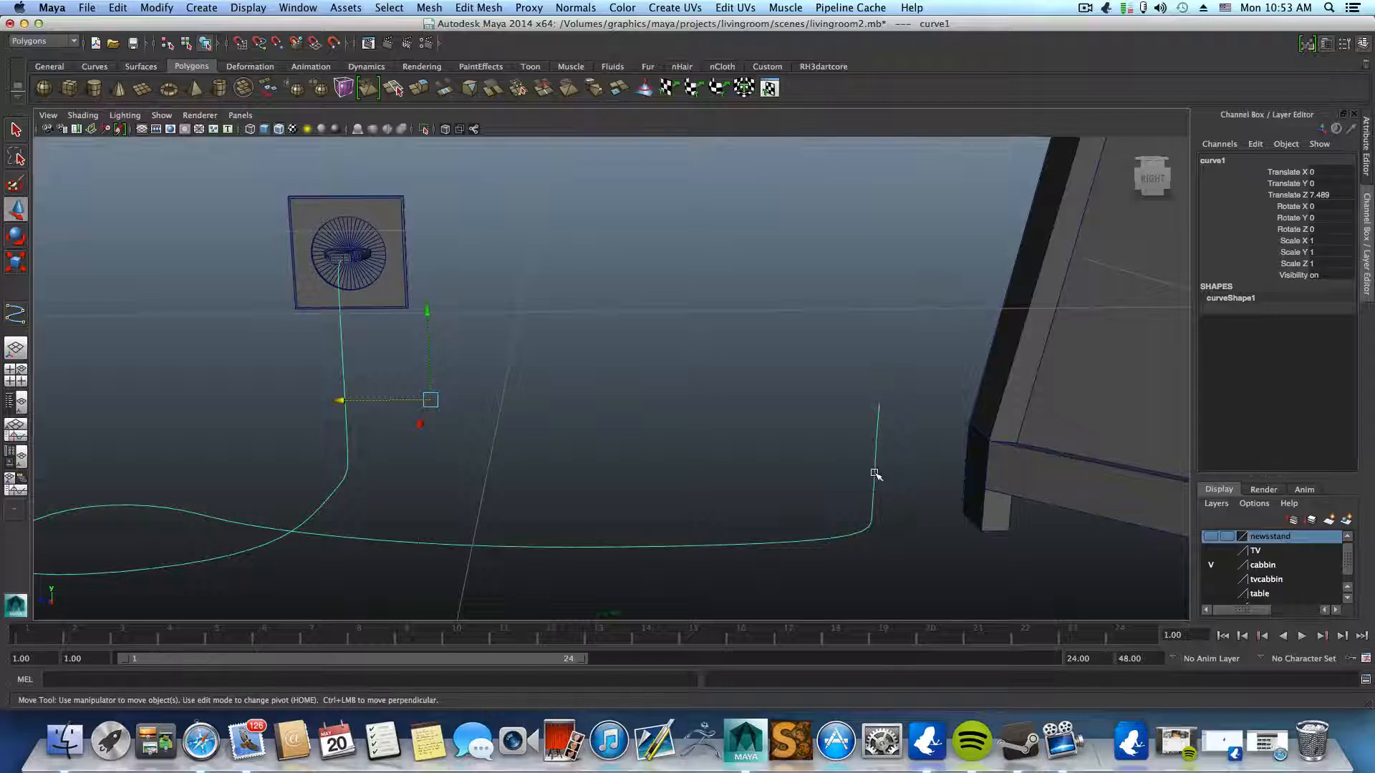
# - Select the control vertices at the curve's rising end and move them along Z to behind the tapered stand's leg
pyautogui.moveTo(875, 473); pyautogui.dragTo(795, 405, button='right')
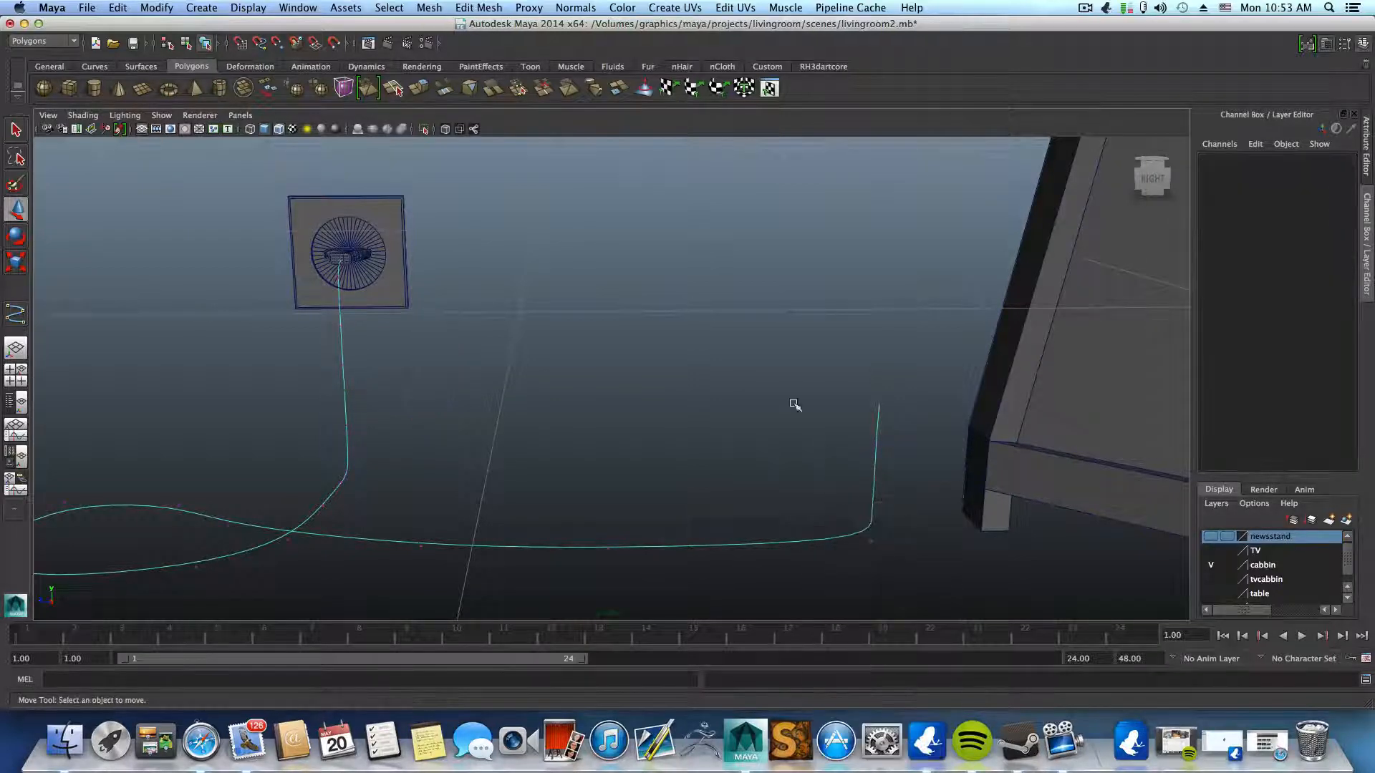
pyautogui.moveTo(767, 342); pyautogui.dragTo(958, 597)
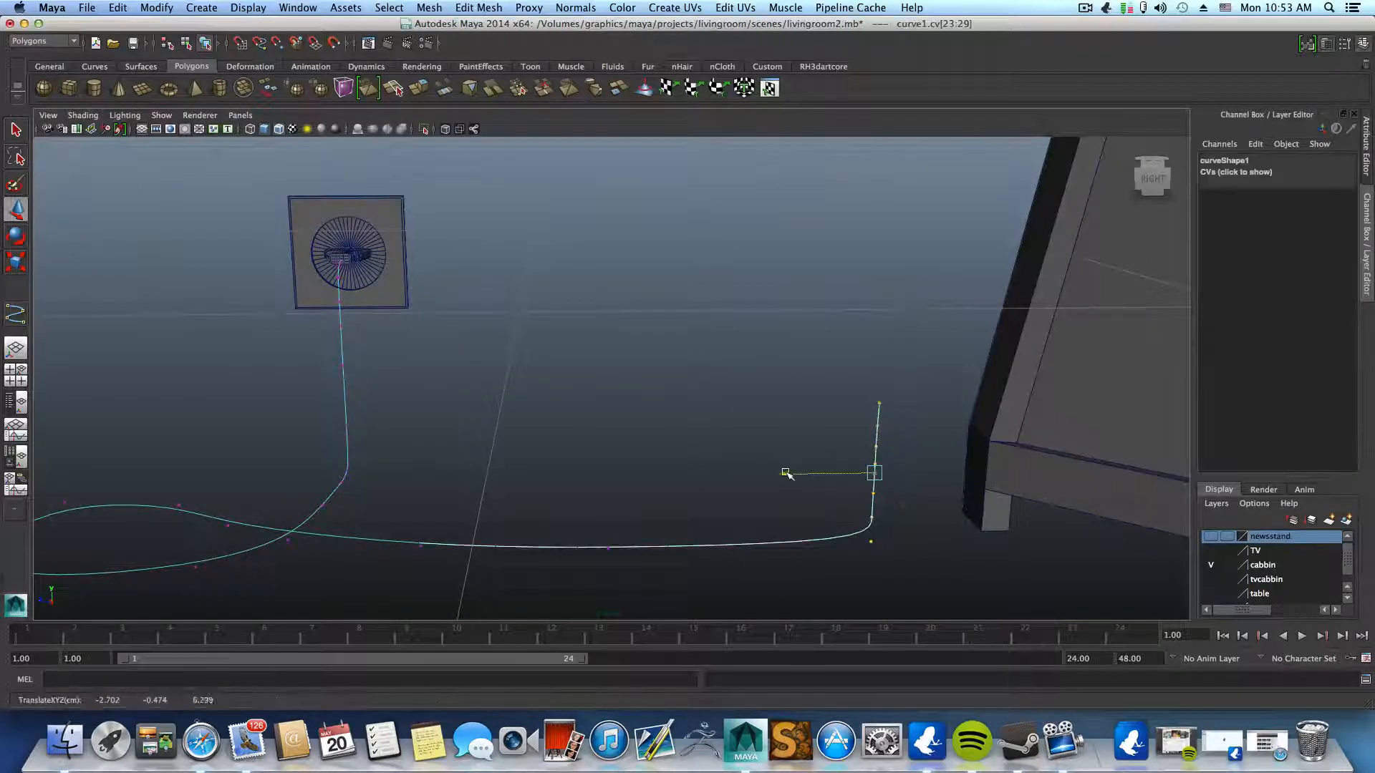
pyautogui.moveTo(785, 473); pyautogui.dragTo(970, 478)
pyautogui.keyDown('alt'); pyautogui.moveTo(931, 518); pyautogui.dragTo(932, 328); pyautogui.keyUp('alt')
pyautogui.keyDown('alt'); pyautogui.moveTo(891, 396); pyautogui.dragTo(791, 356); pyautogui.keyUp('alt')
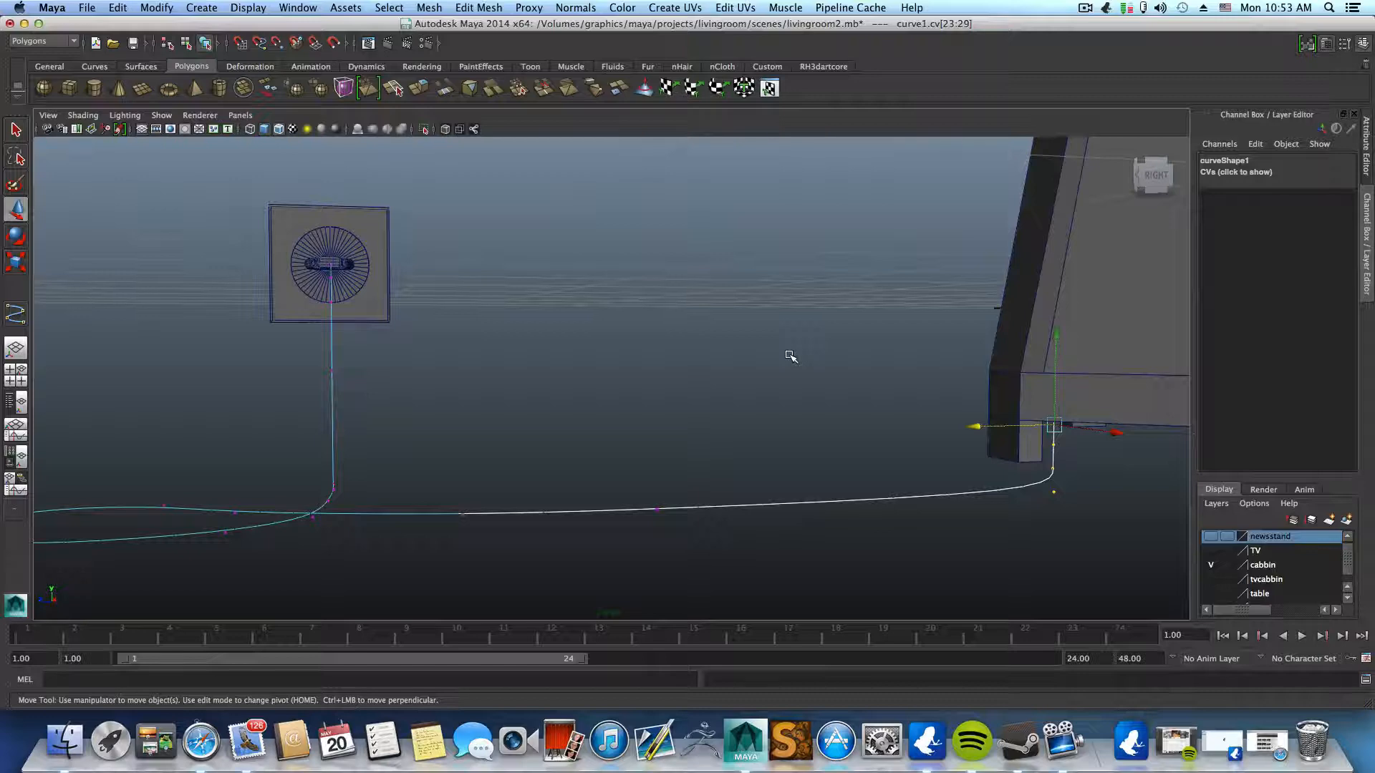
pyautogui.click(1053, 492)
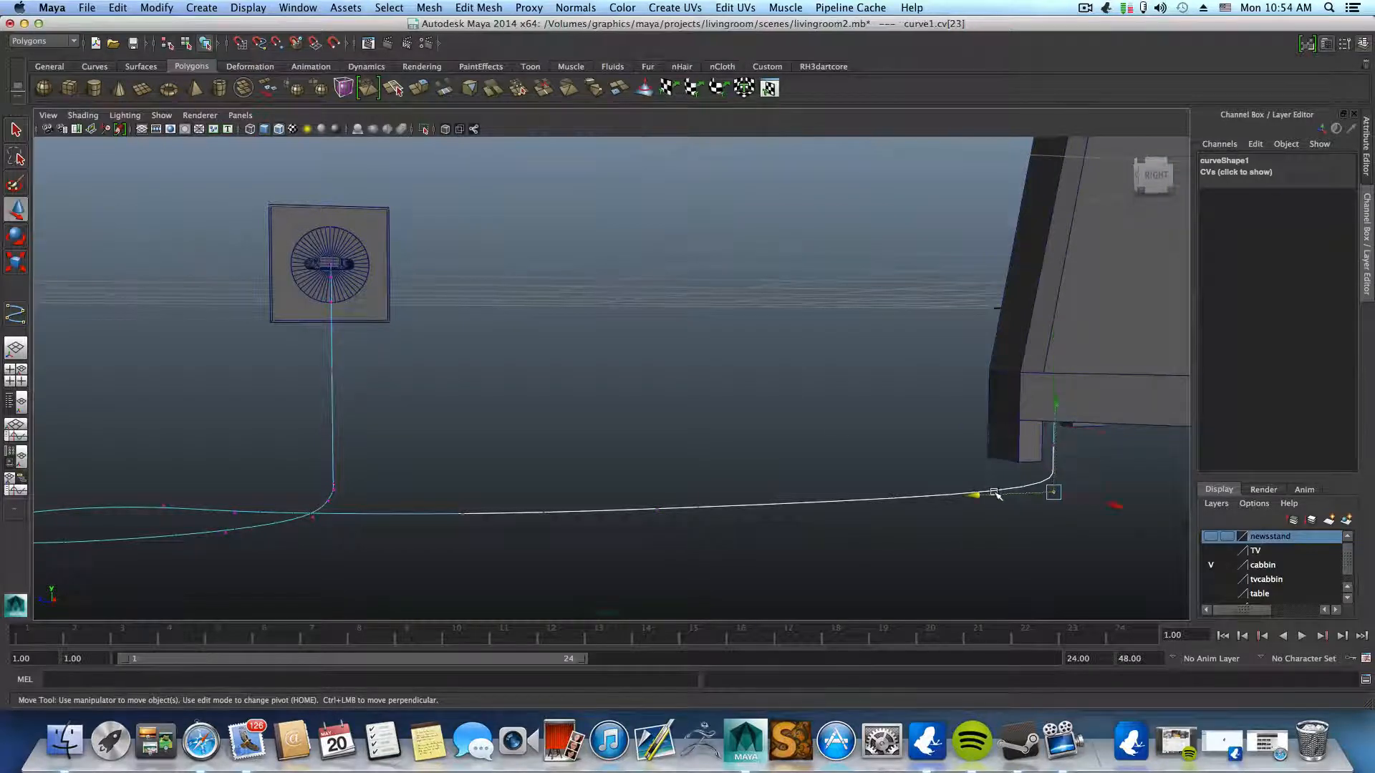
pyautogui.moveTo(974, 494); pyautogui.dragTo(848, 517)
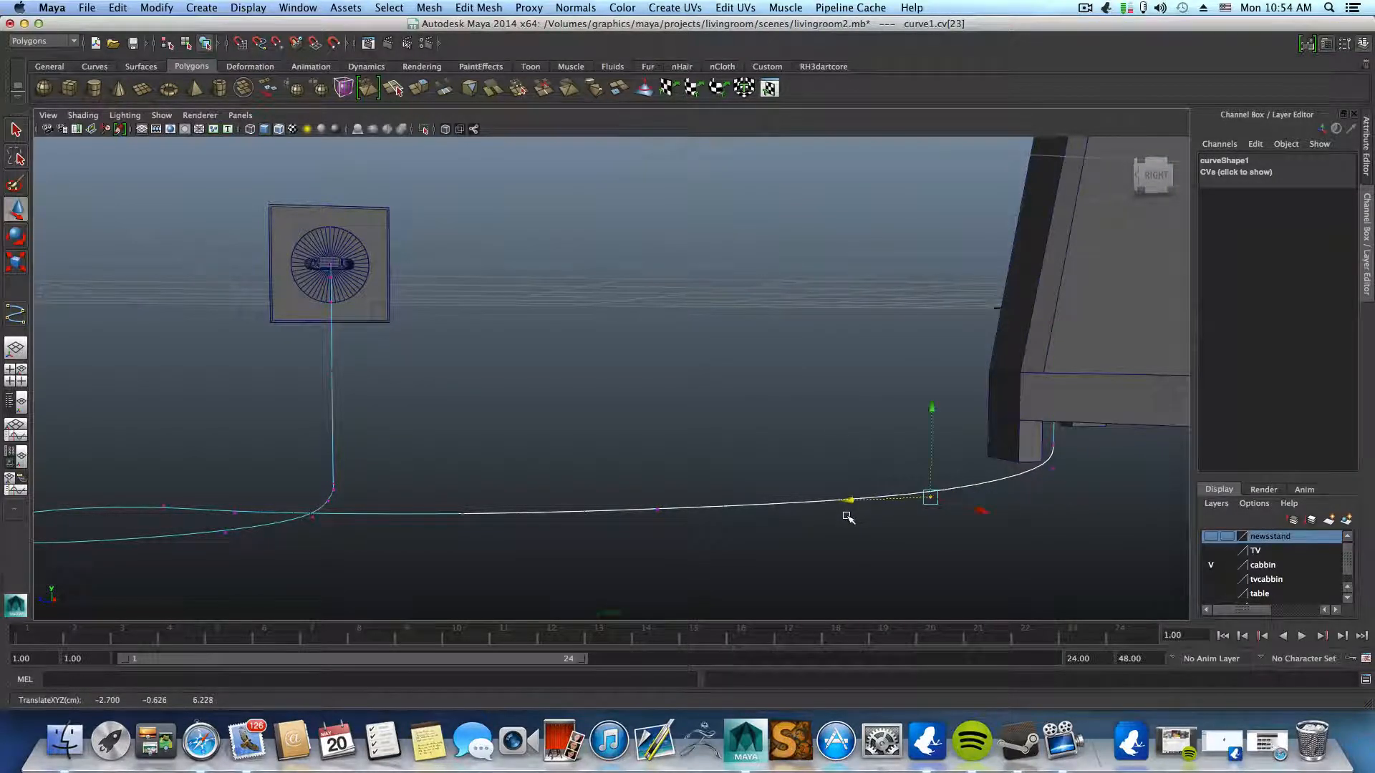
pyautogui.press('z')
# - Slide two control vertices of the curve's floor run along Z toward the tapered stand to even out the cable
pyautogui.click(657, 510)
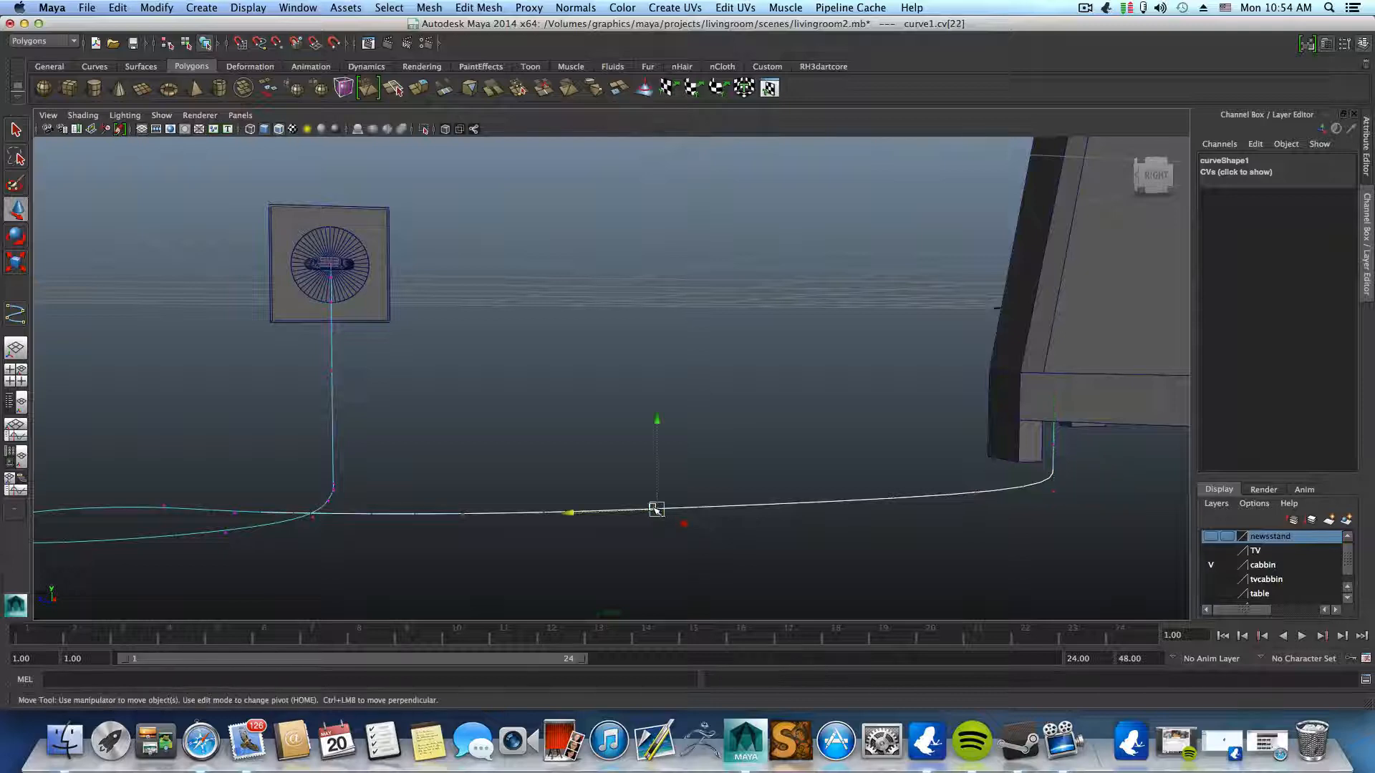
pyautogui.moveTo(570, 512); pyautogui.dragTo(485, 560)
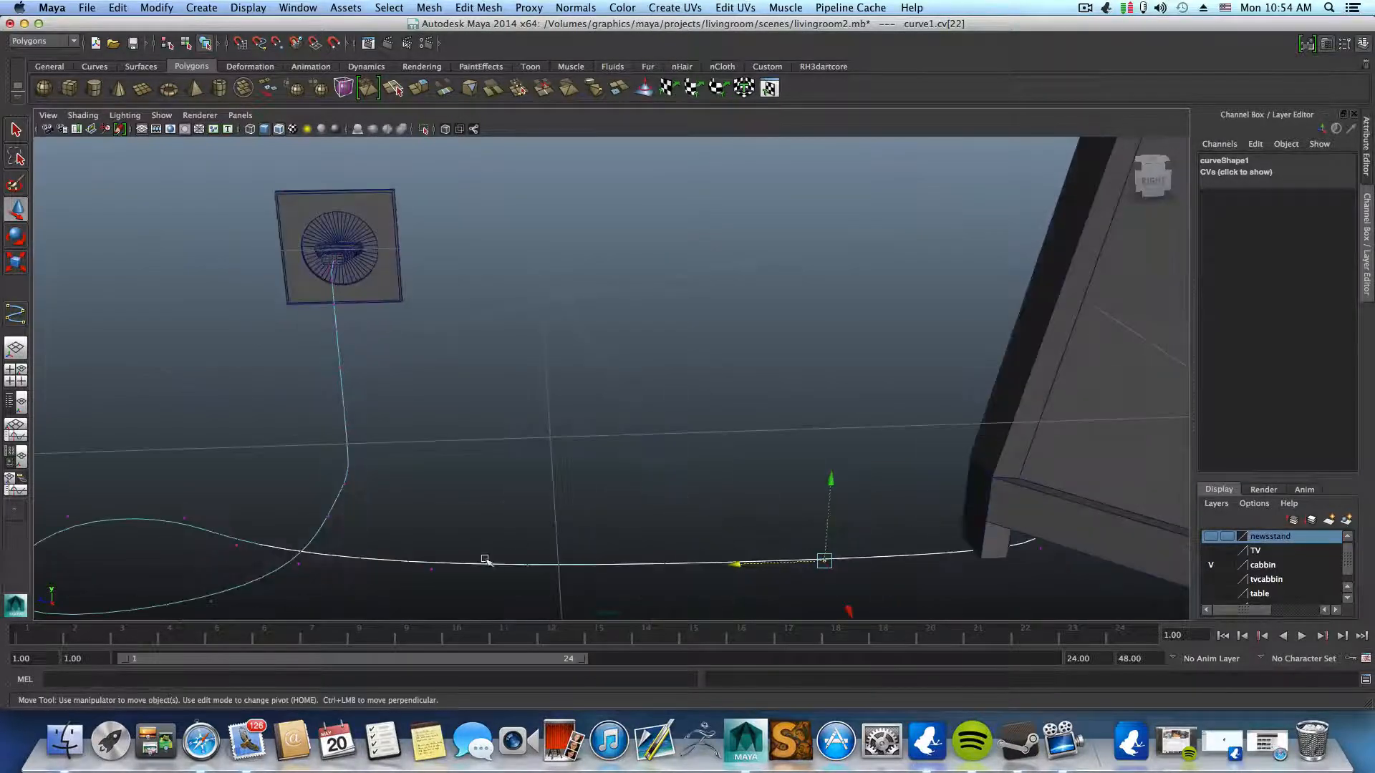
pyautogui.click(428, 570)
pyautogui.moveTo(355, 570); pyautogui.dragTo(430, 544)
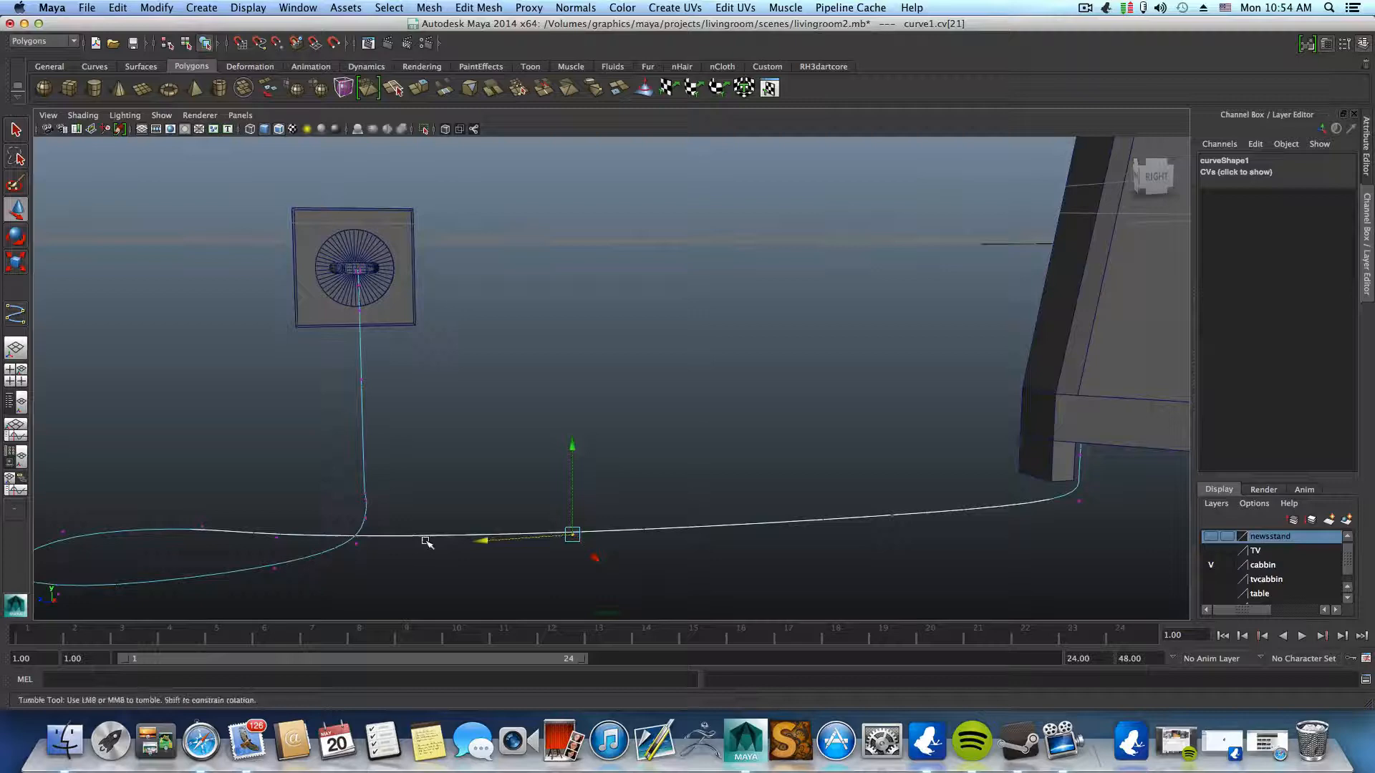
# - Adjust the height of the control vertex where the loop crosses itself, and return the curve to object mode
pyautogui.click(277, 538)
pyautogui.moveTo(274, 449); pyautogui.dragTo(275, 437)
pyautogui.keyDown('alt'); pyautogui.moveTo(344, 571); pyautogui.dragTo(331, 562); pyautogui.keyUp('alt')
pyautogui.moveTo(256, 390); pyautogui.dragTo(347, 464)
pyautogui.press('F8')
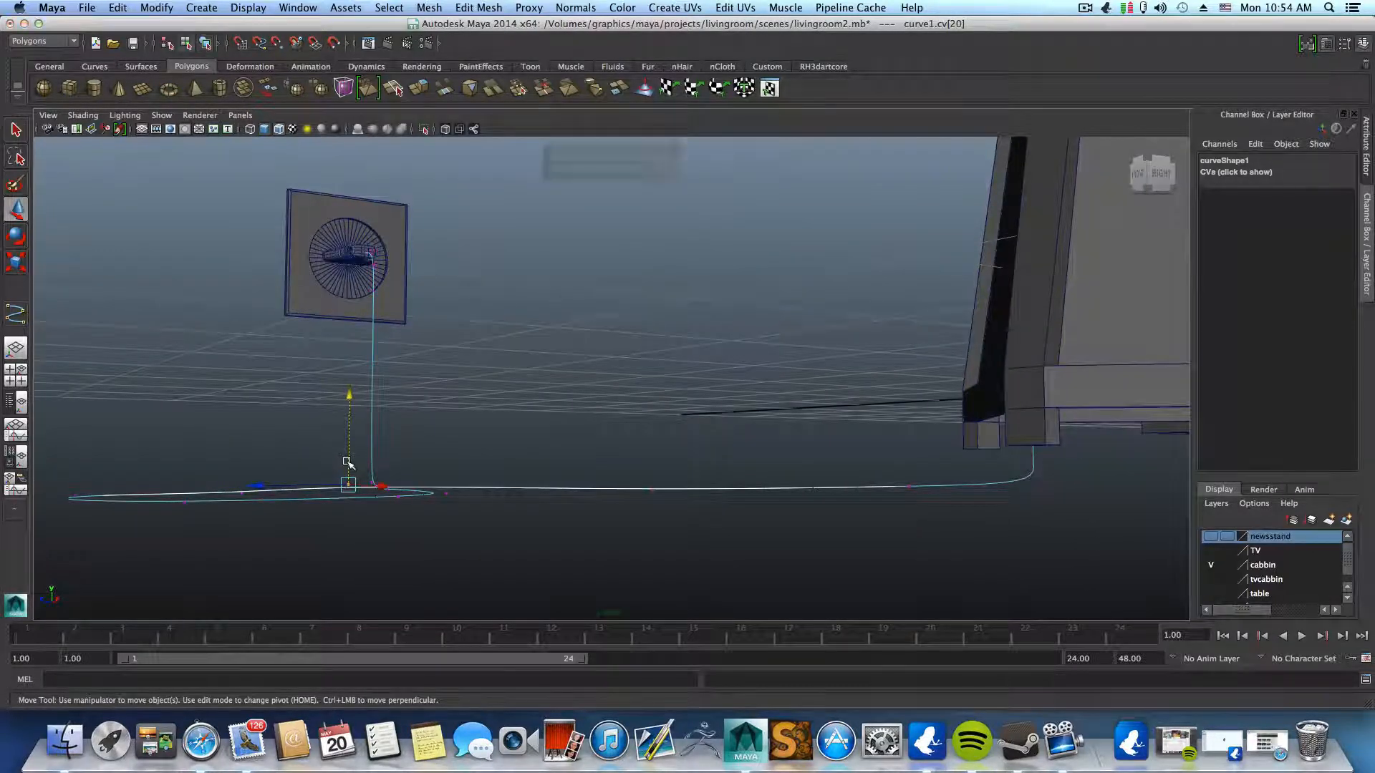
pyautogui.press('F8')
pyautogui.press('f')
pyautogui.keyDown('alt'); pyautogui.moveTo(478, 450); pyautogui.dragTo(427, 234); pyautogui.keyUp('alt')
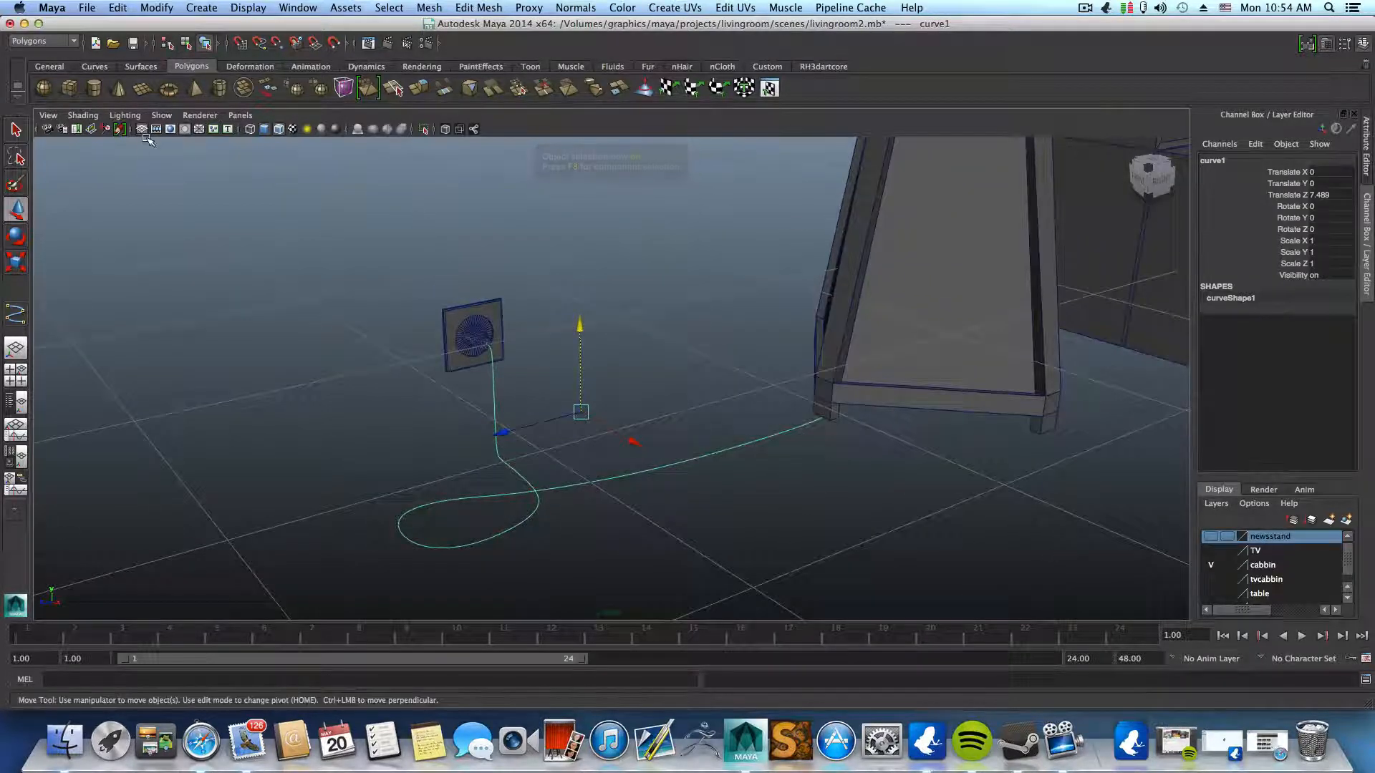
pyautogui.click(201, 8)
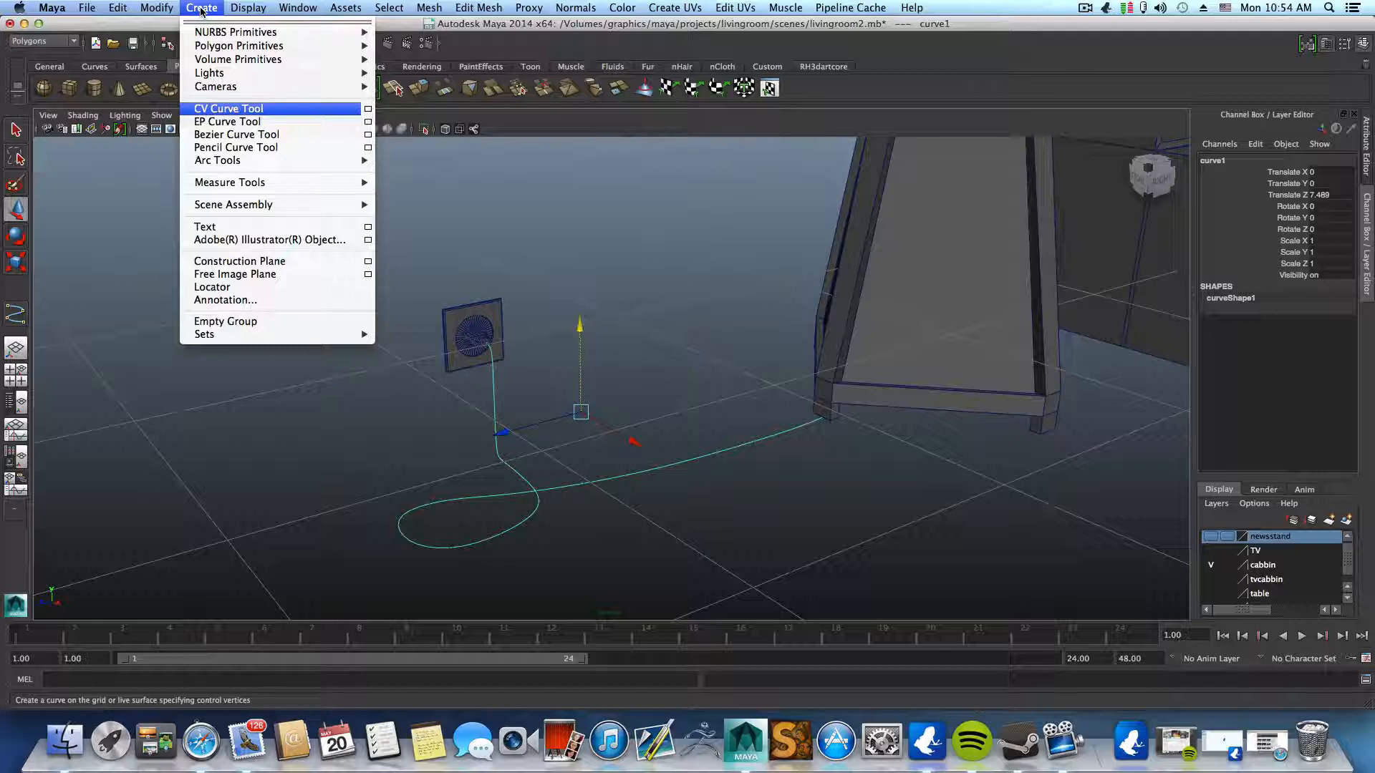
pyautogui.moveTo(240, 37)
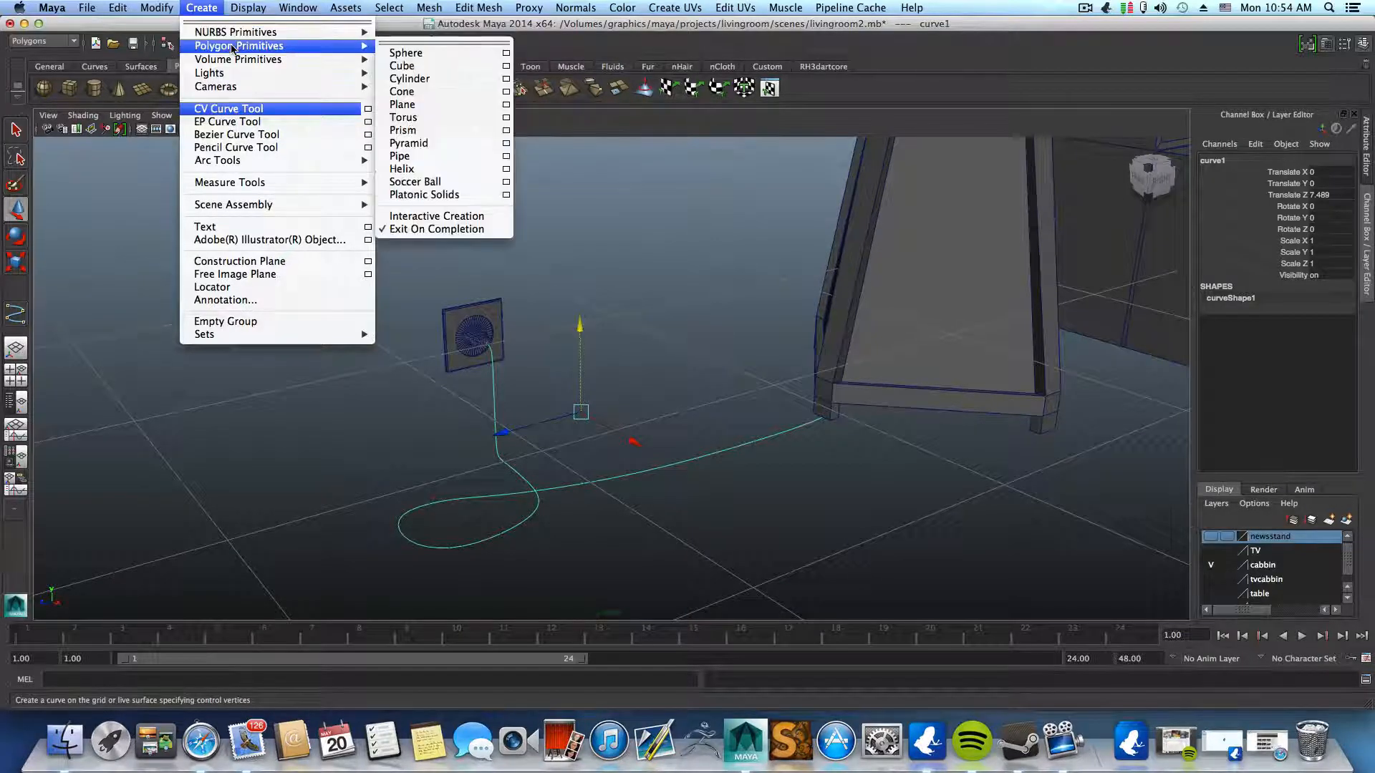
pyautogui.click(206, 9)
pyautogui.click(294, 9)
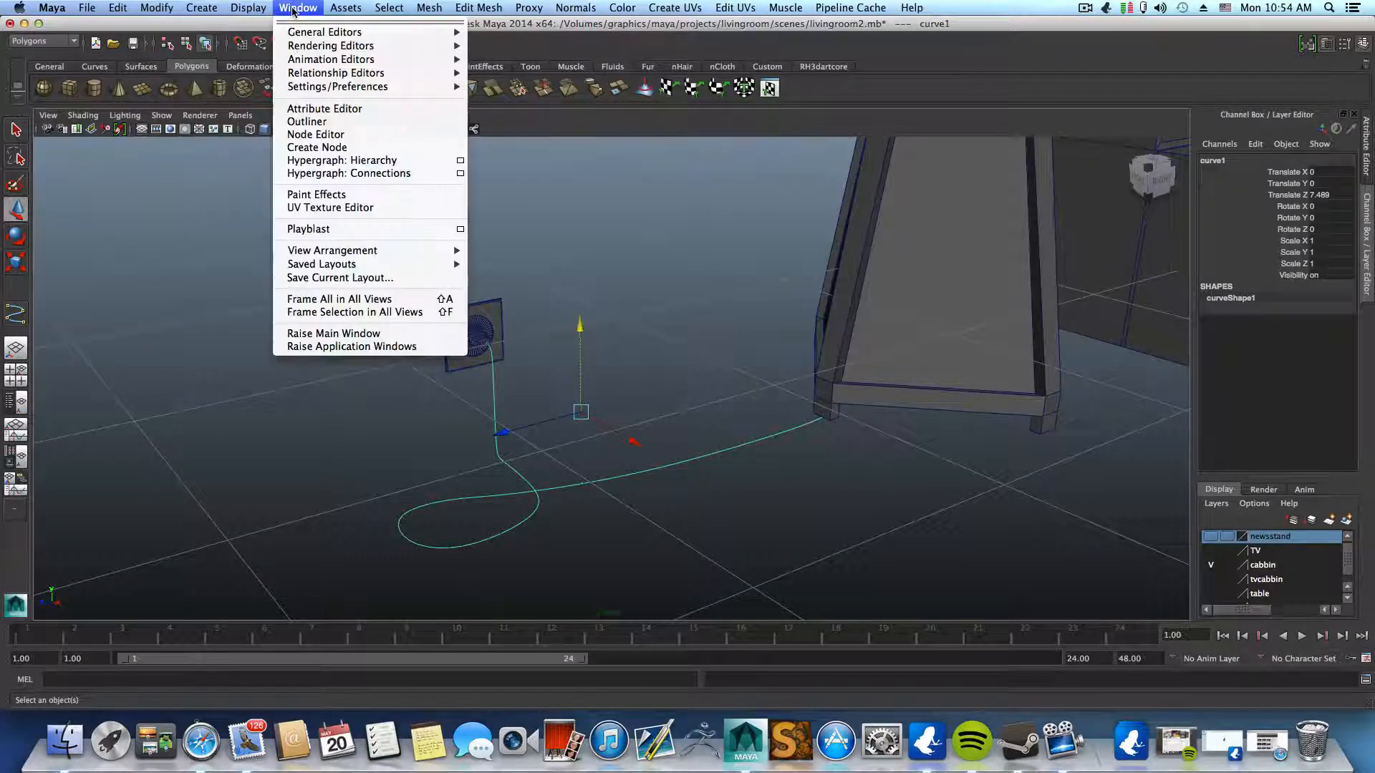
pyautogui.moveTo(195, 7)
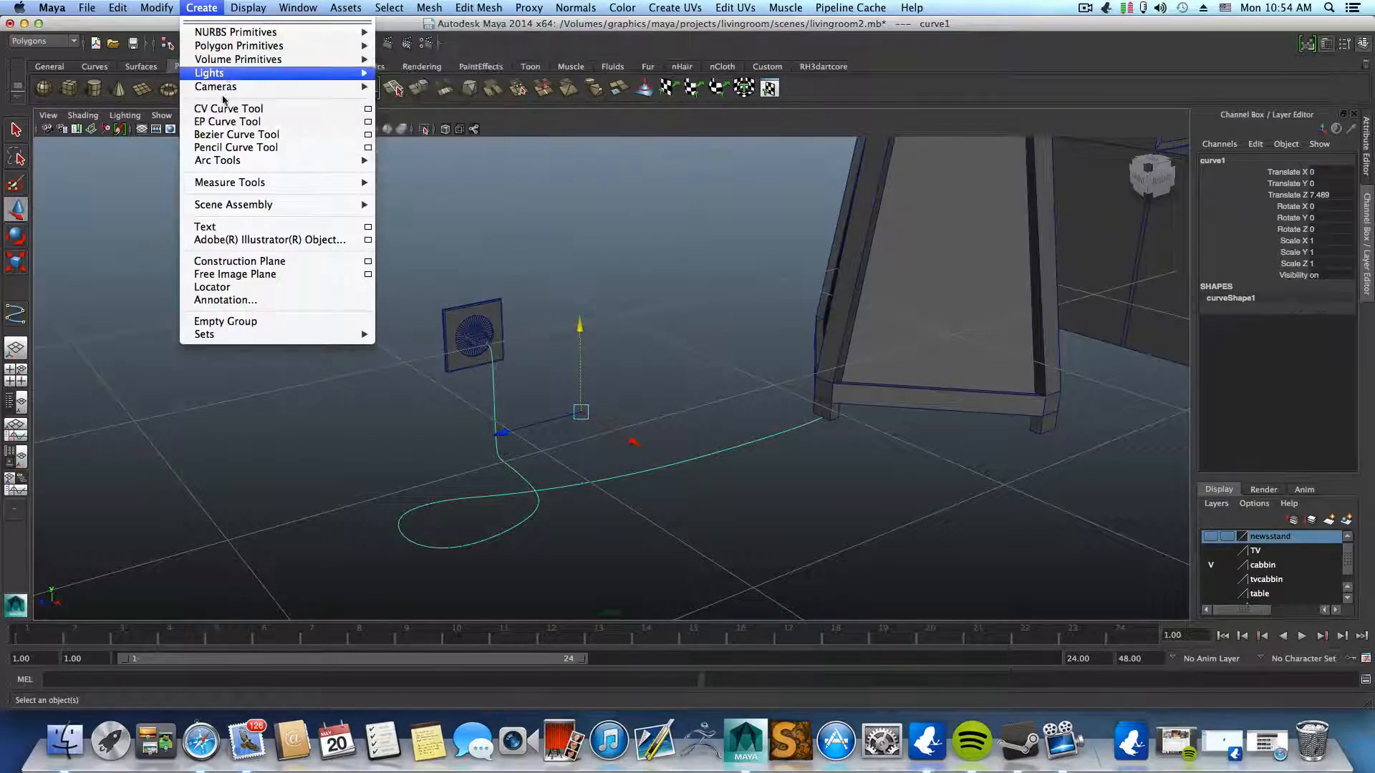
pyautogui.click(148, 175)
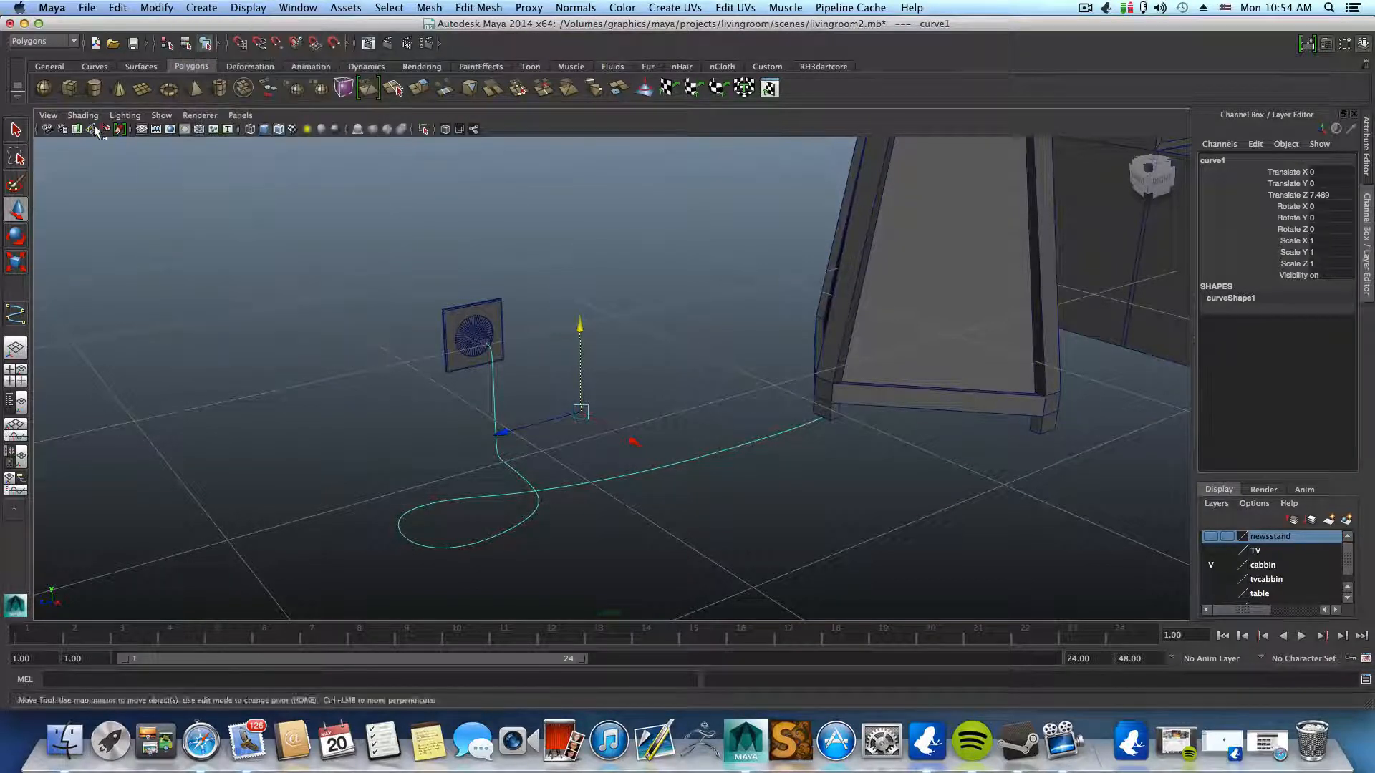
# - Turn off Interactive Creation for NURBS primitives and create a NURBS circle of radius 1 at the origin
pyautogui.click(91, 66)
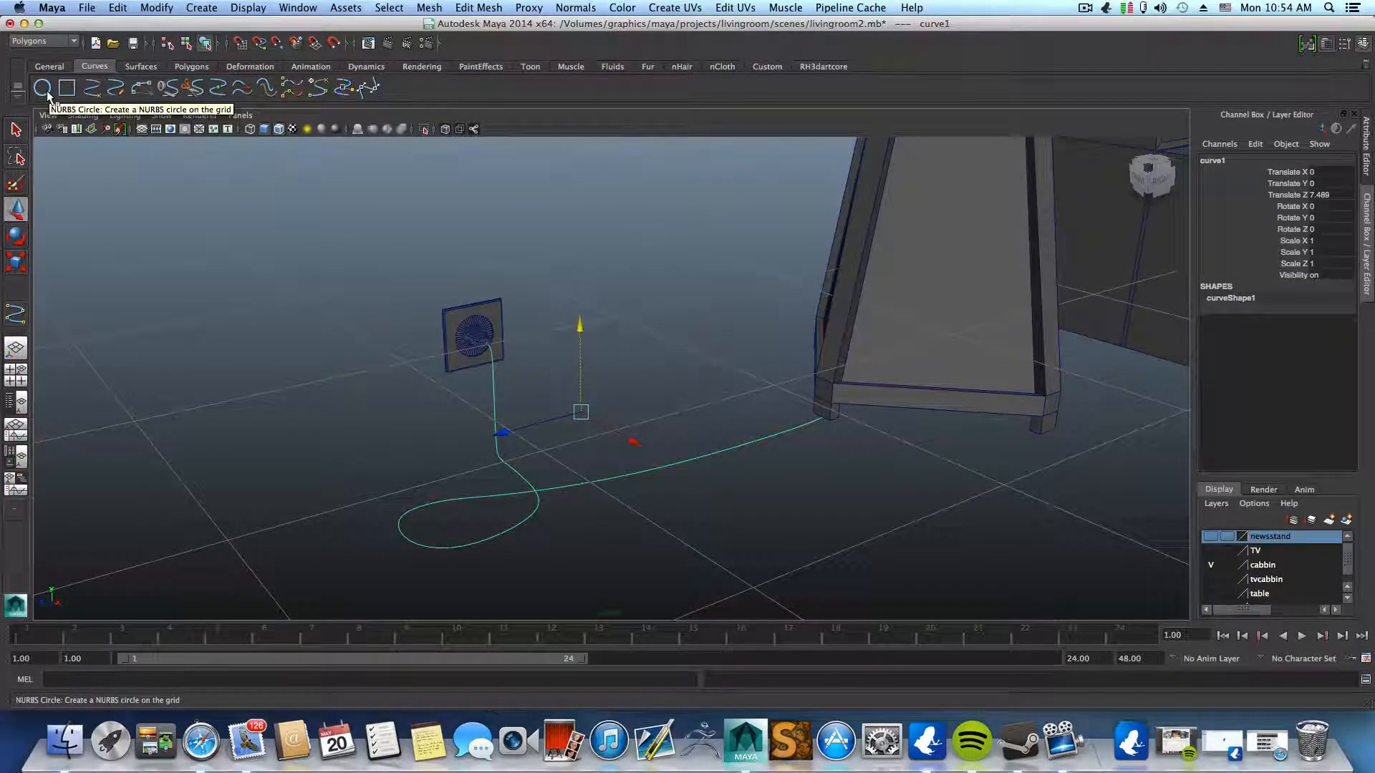
pyautogui.click(202, 7)
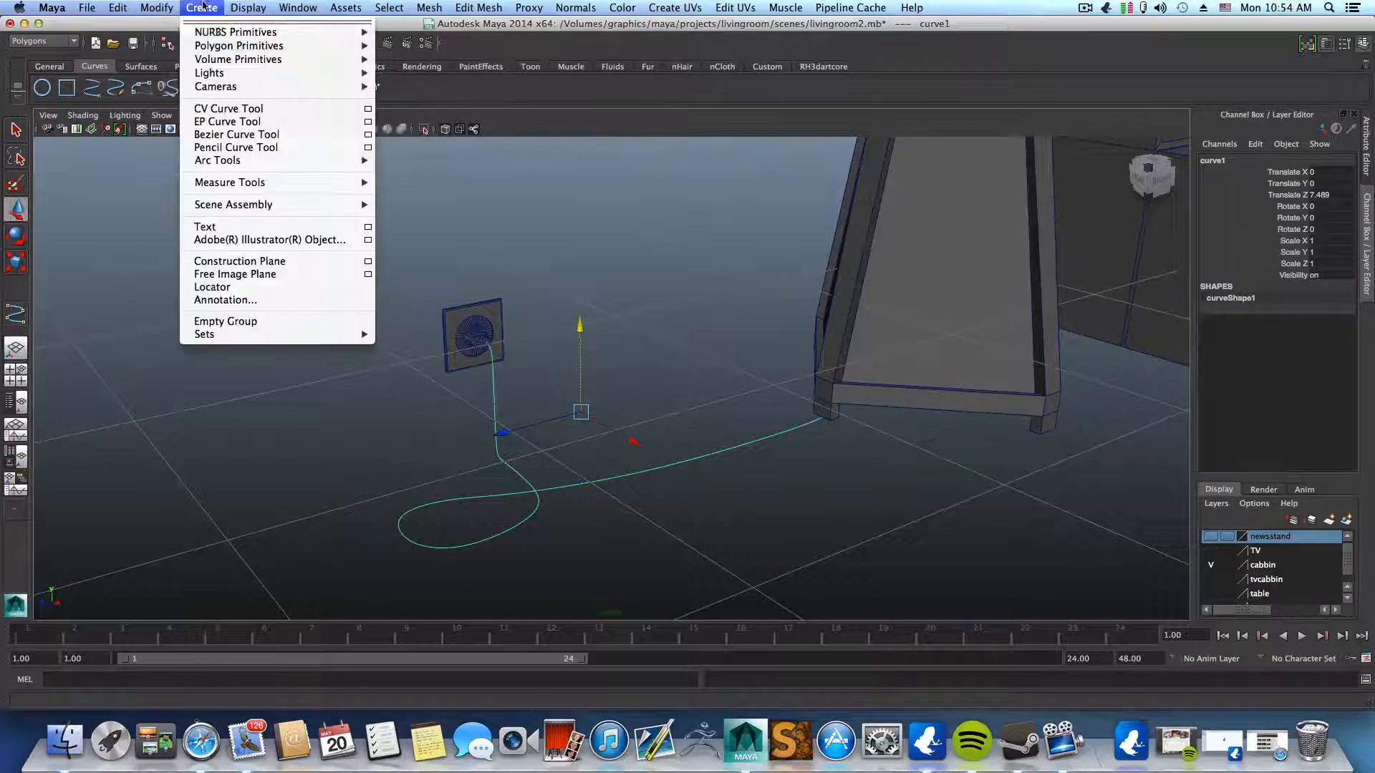
pyautogui.moveTo(214, 34)
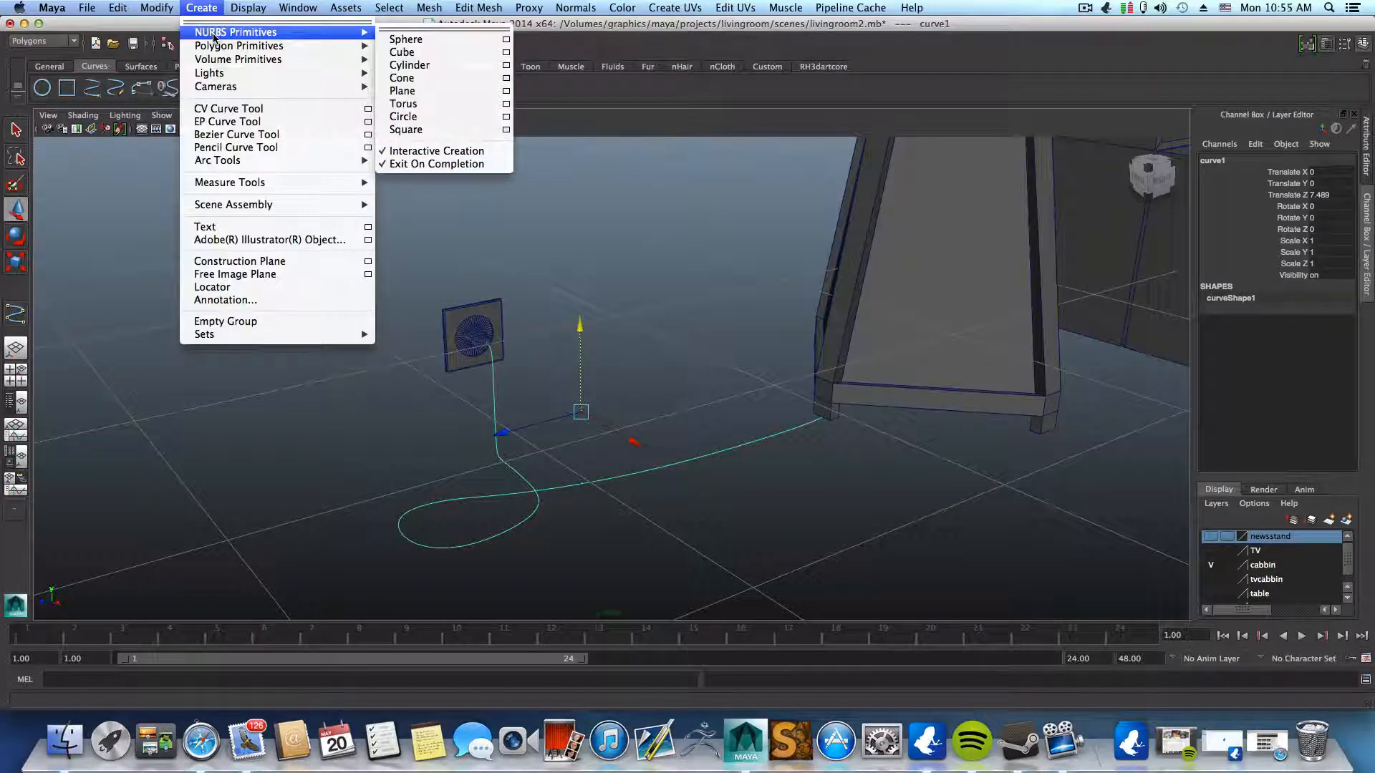
pyautogui.click(212, 8)
pyautogui.click(211, 9)
pyautogui.moveTo(220, 31)
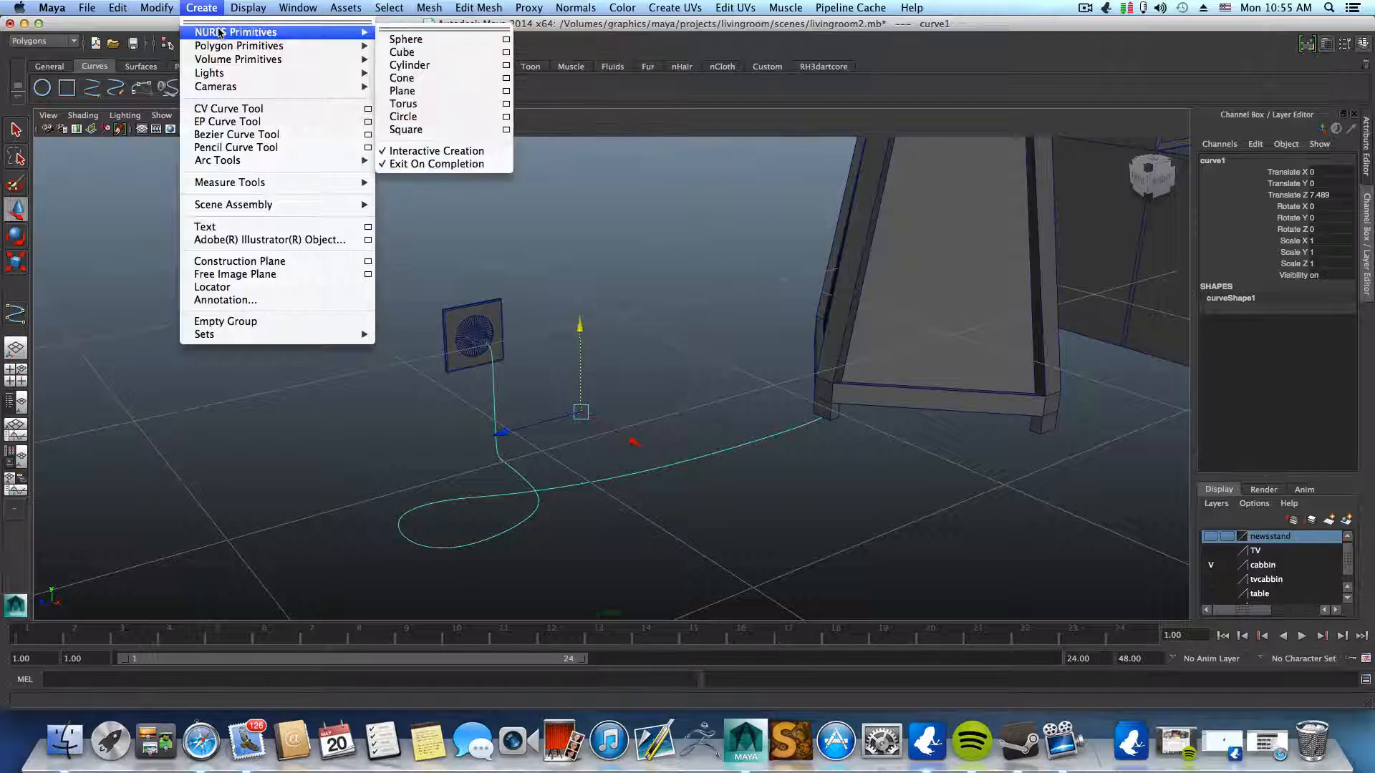
pyautogui.click(415, 152)
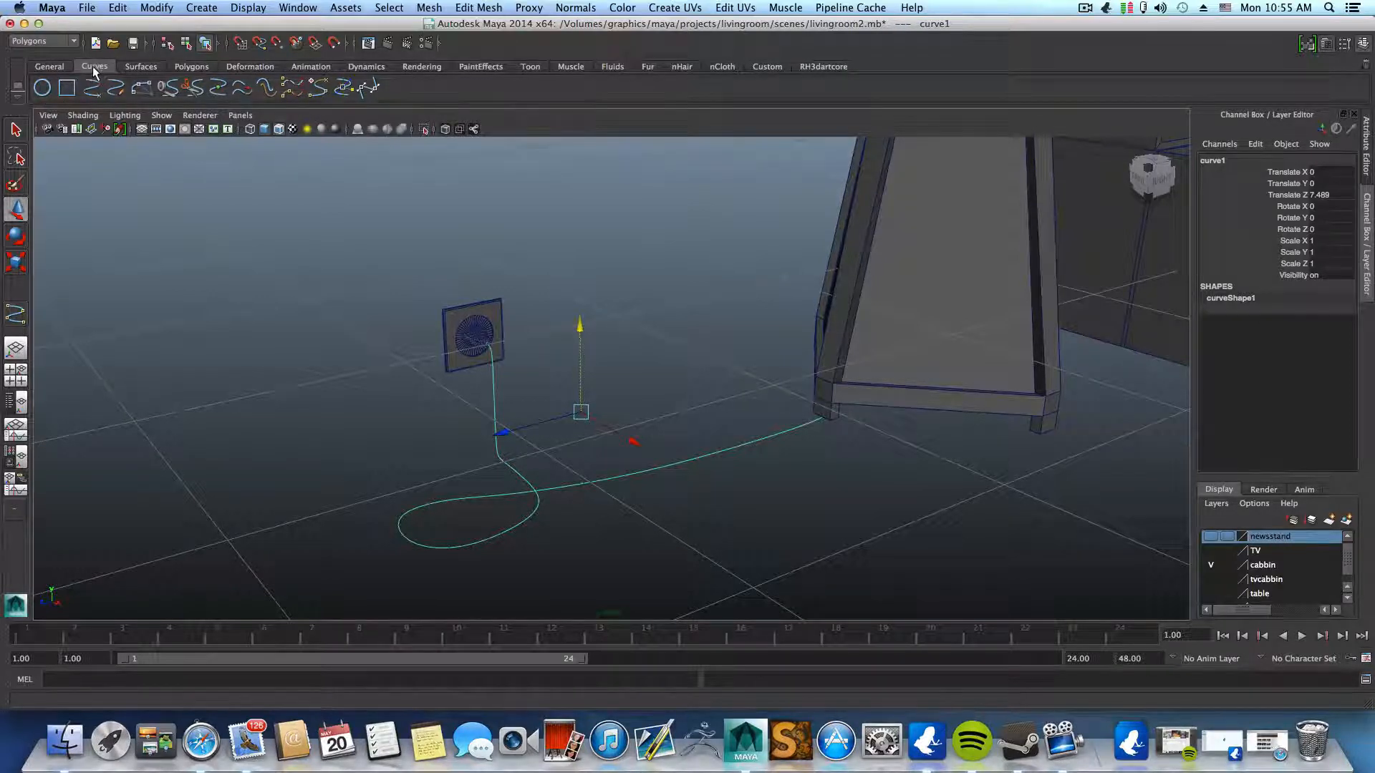
pyautogui.click(36, 90)
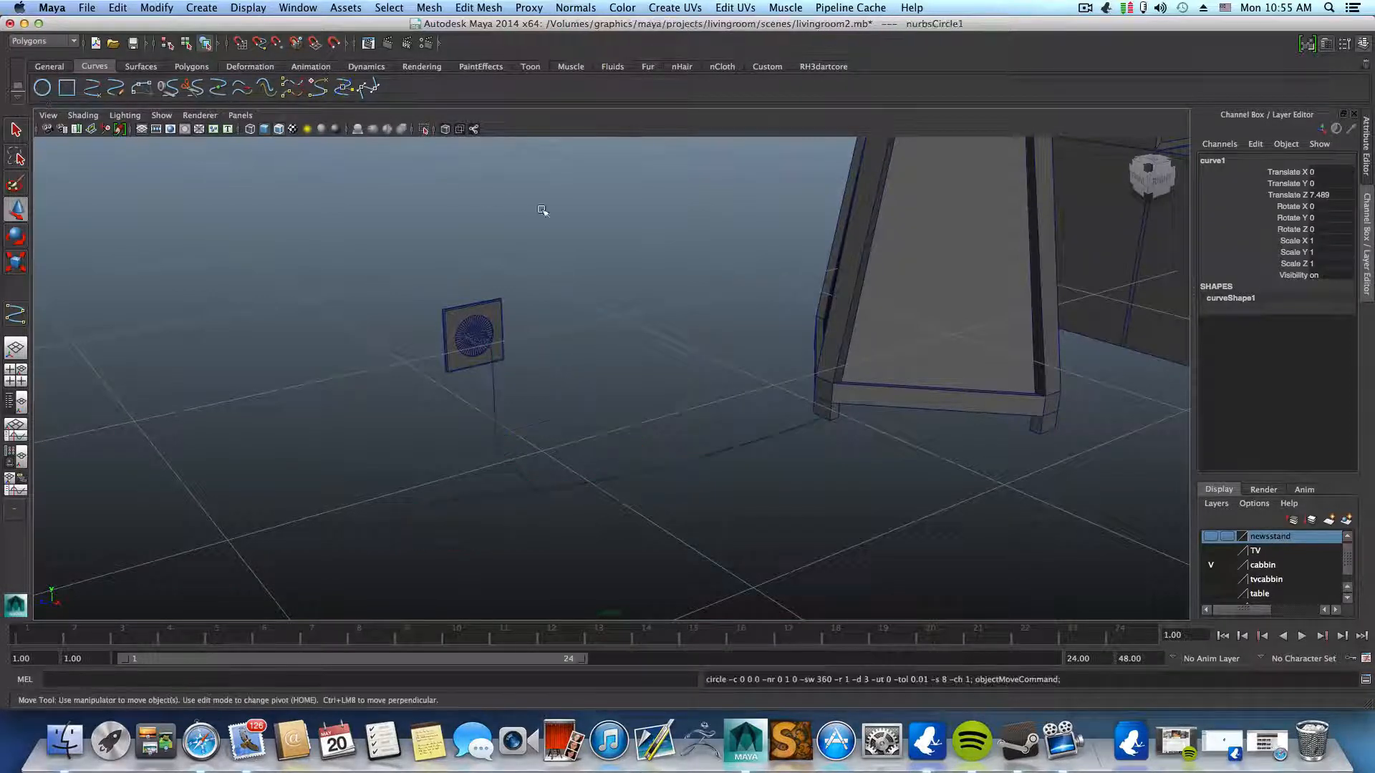
pyautogui.keyDown('alt'); pyautogui.moveTo(544, 208); pyautogui.dragTo(884, 373); pyautogui.keyUp('alt')
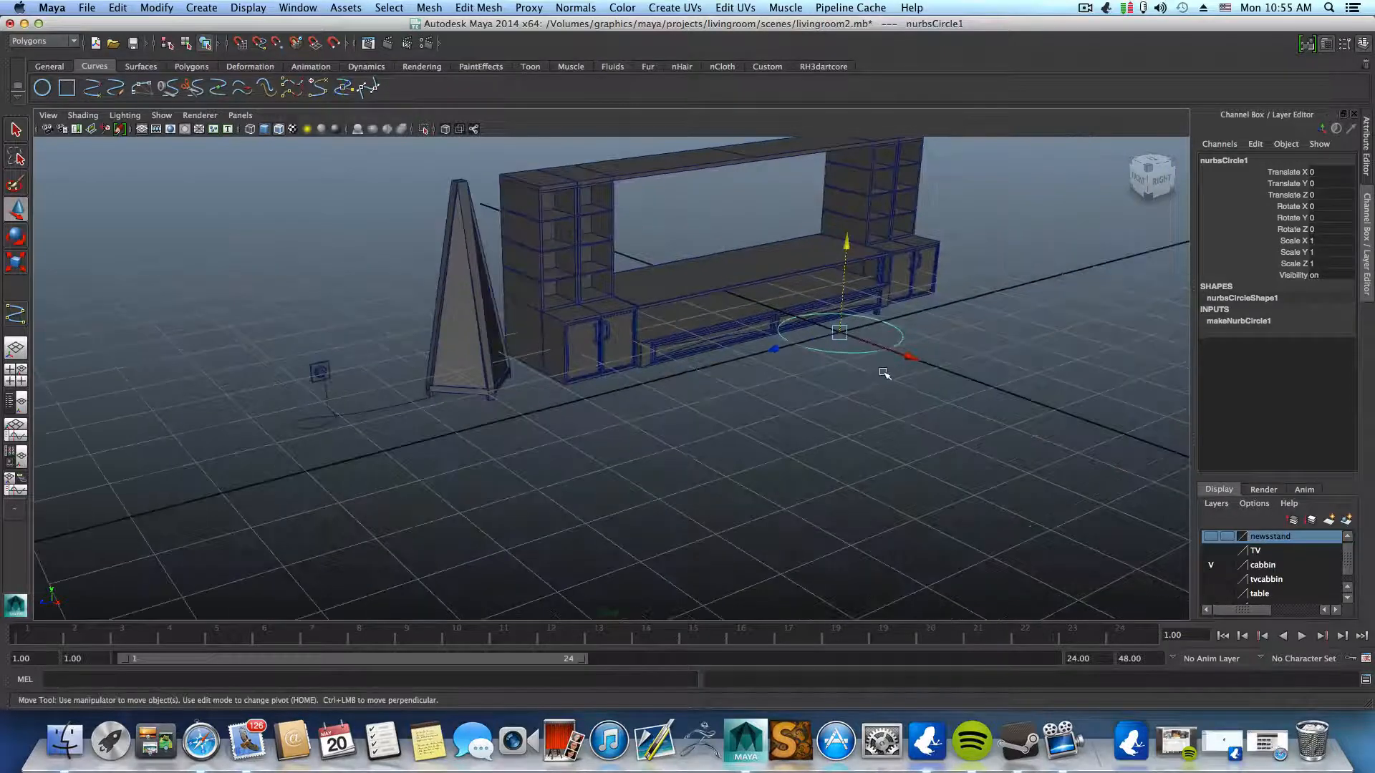
# - Add the cable curve to the circle selection and switch to the Surfaces menu set
pyautogui.click(16, 262)
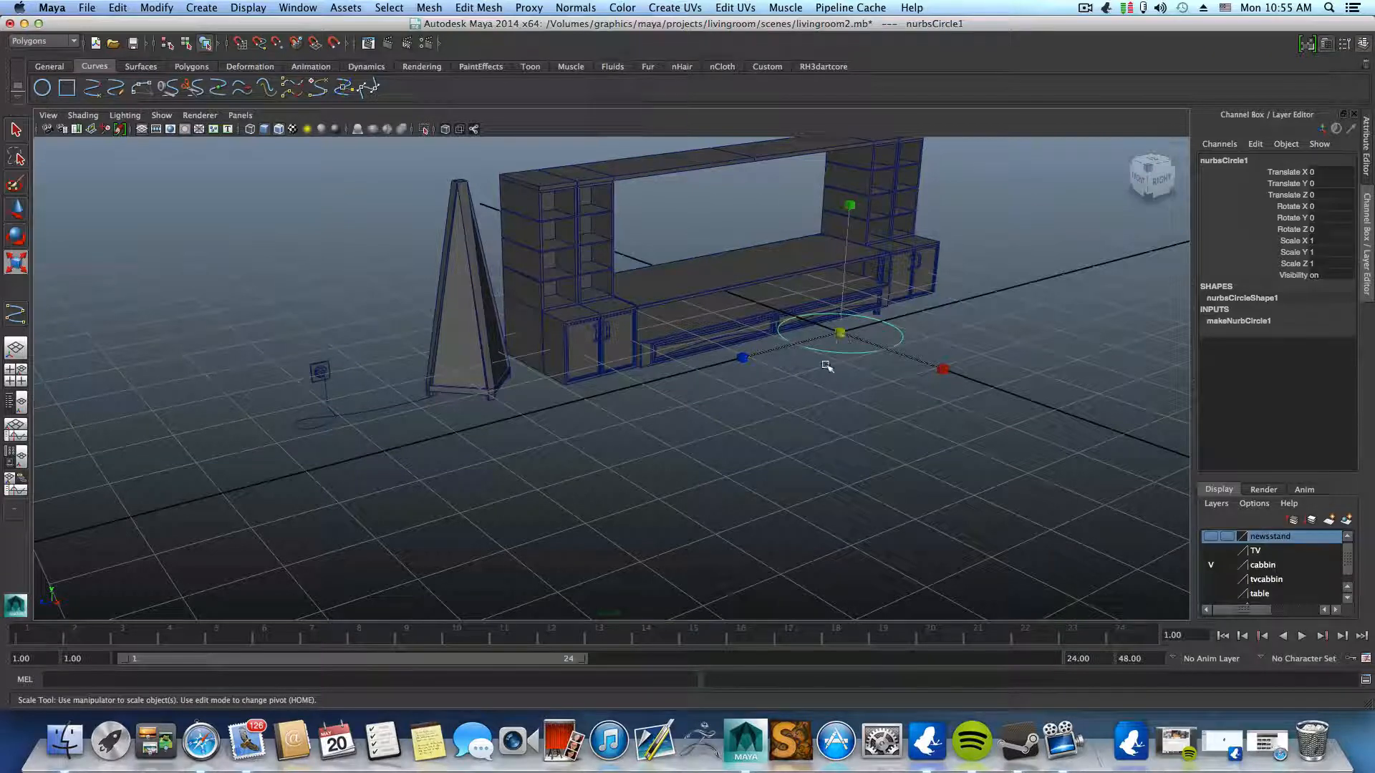
pyautogui.click(399, 406)
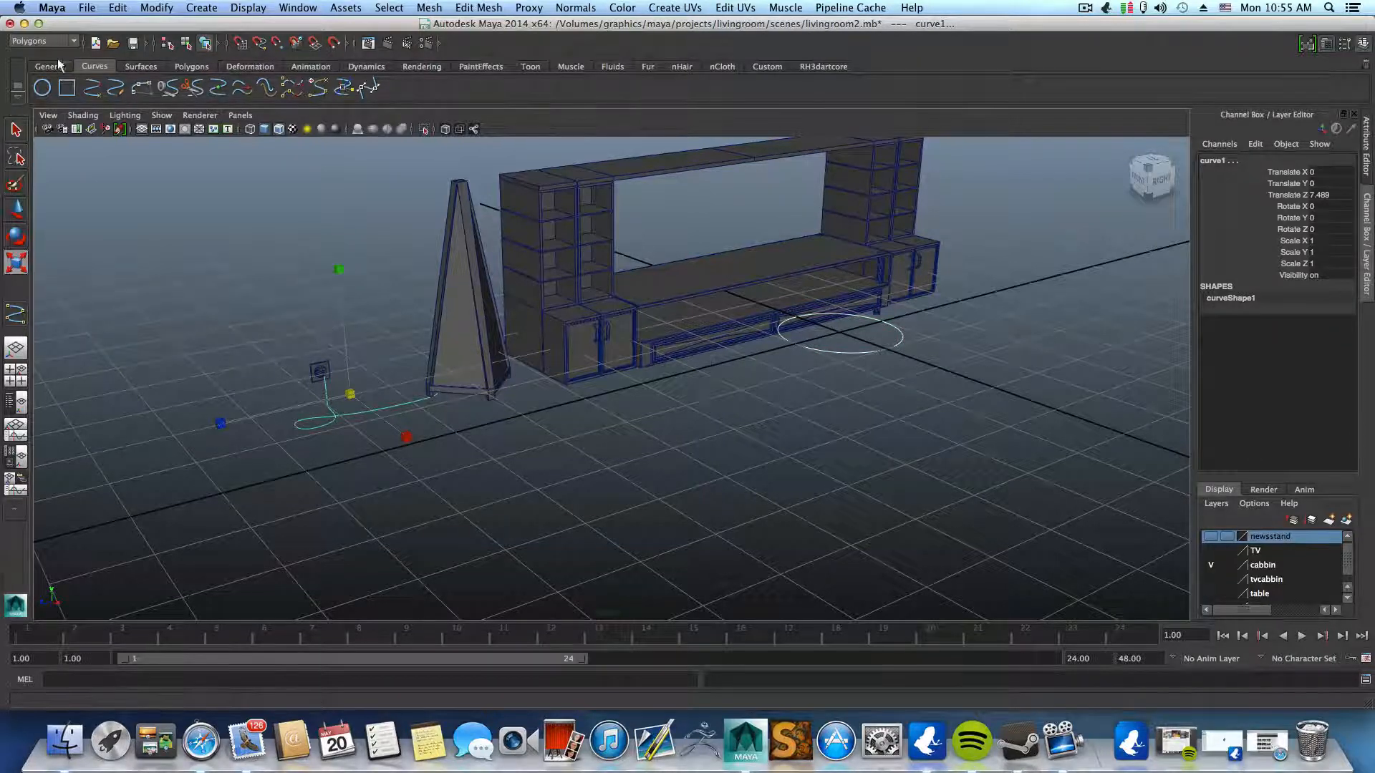
pyautogui.click(45, 40)
pyautogui.click(36, 74)
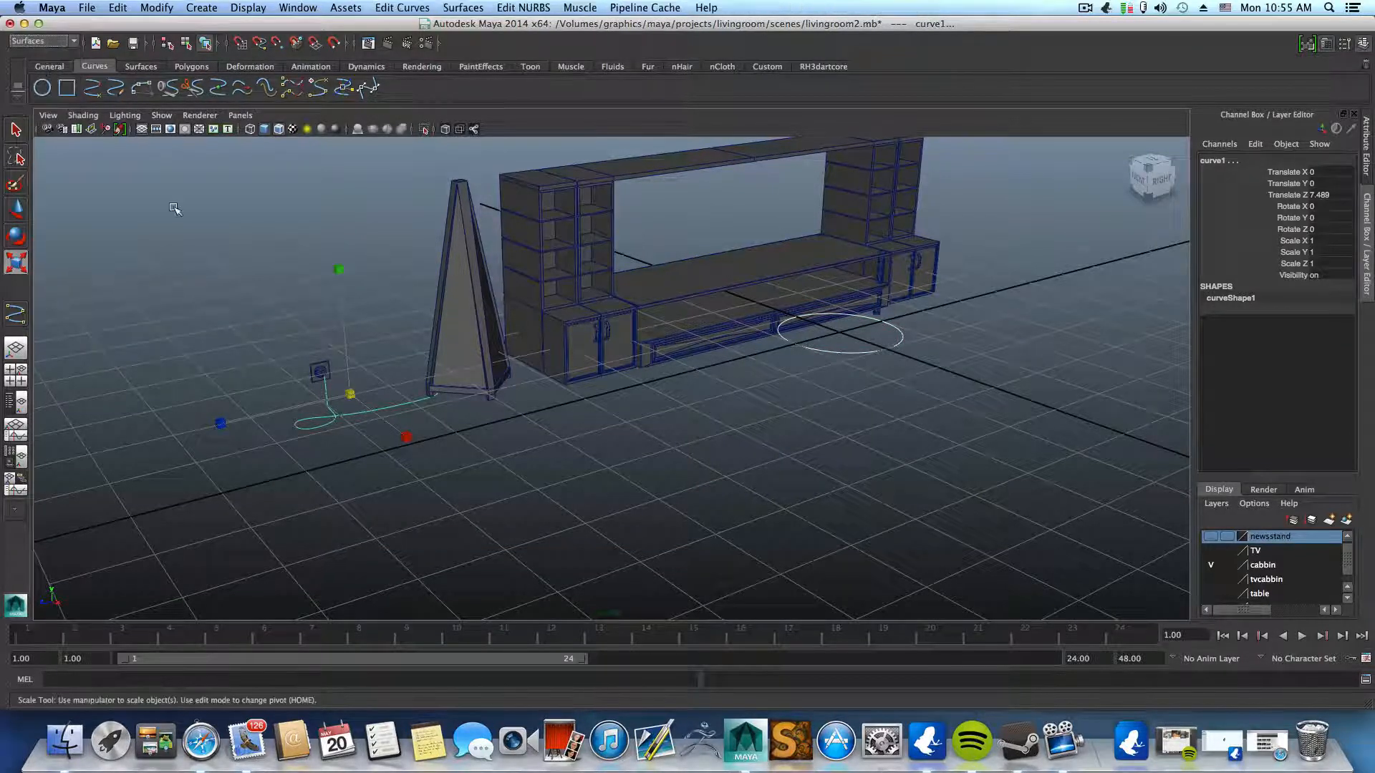
# - Select only the cable curve and check its shape attributes, including the number of spans
pyautogui.click(462, 7)
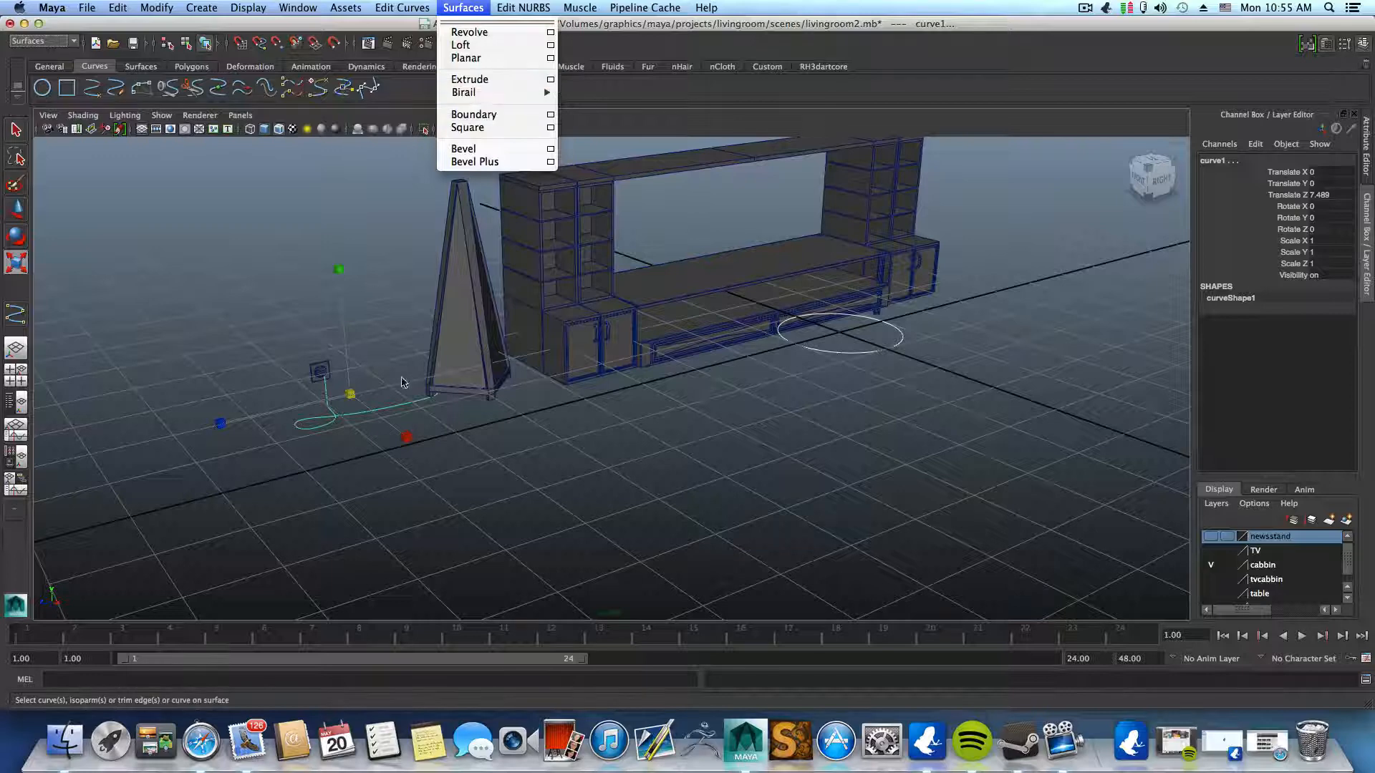
pyautogui.click(408, 437)
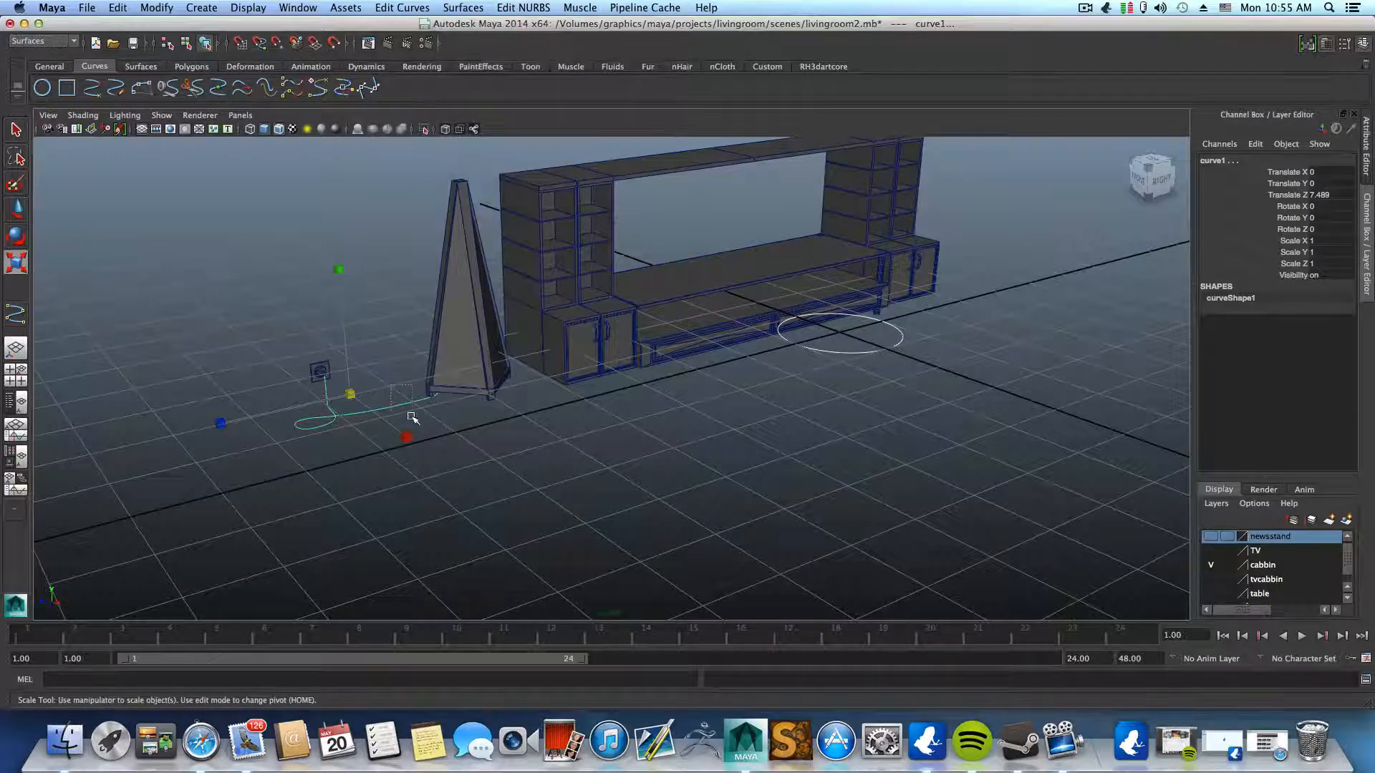
pyautogui.moveTo(413, 418); pyautogui.dragTo(414, 419)
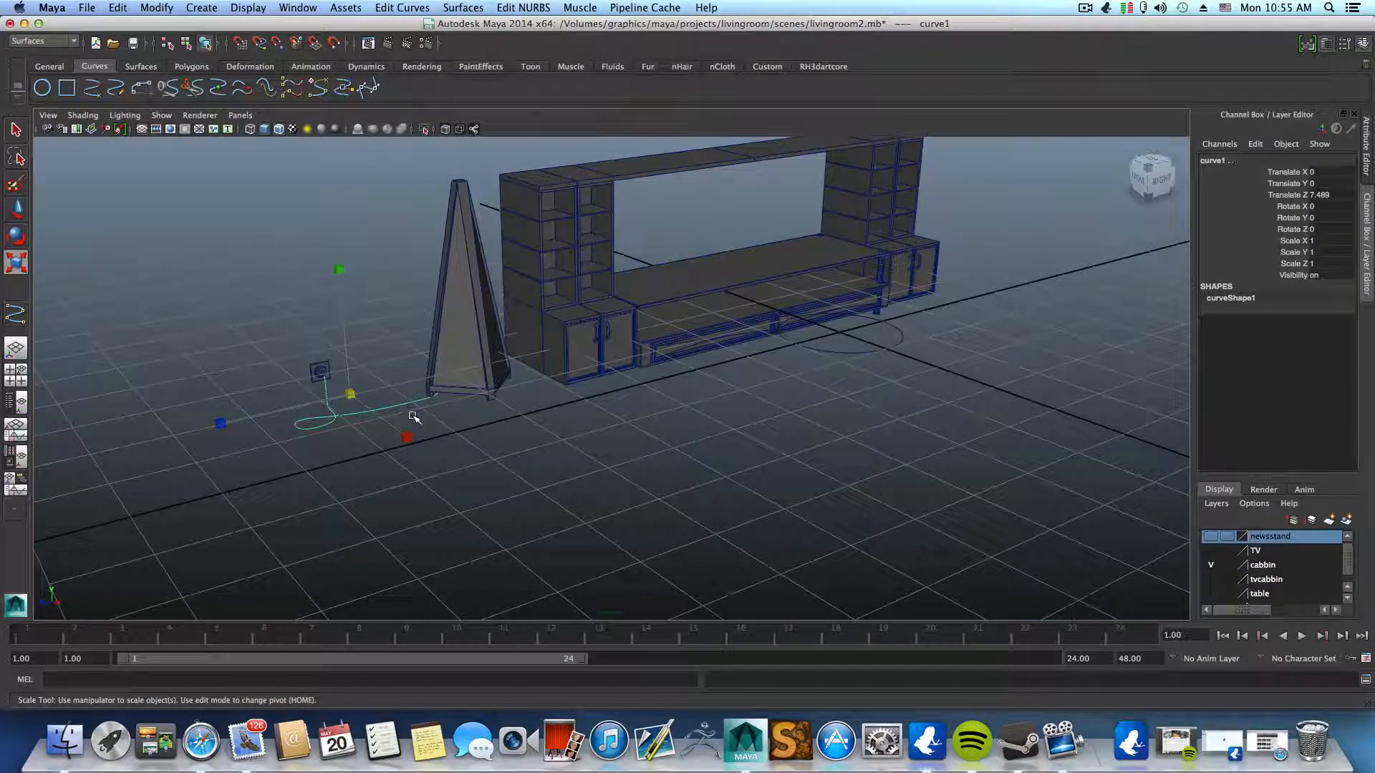
pyautogui.click(1323, 44)
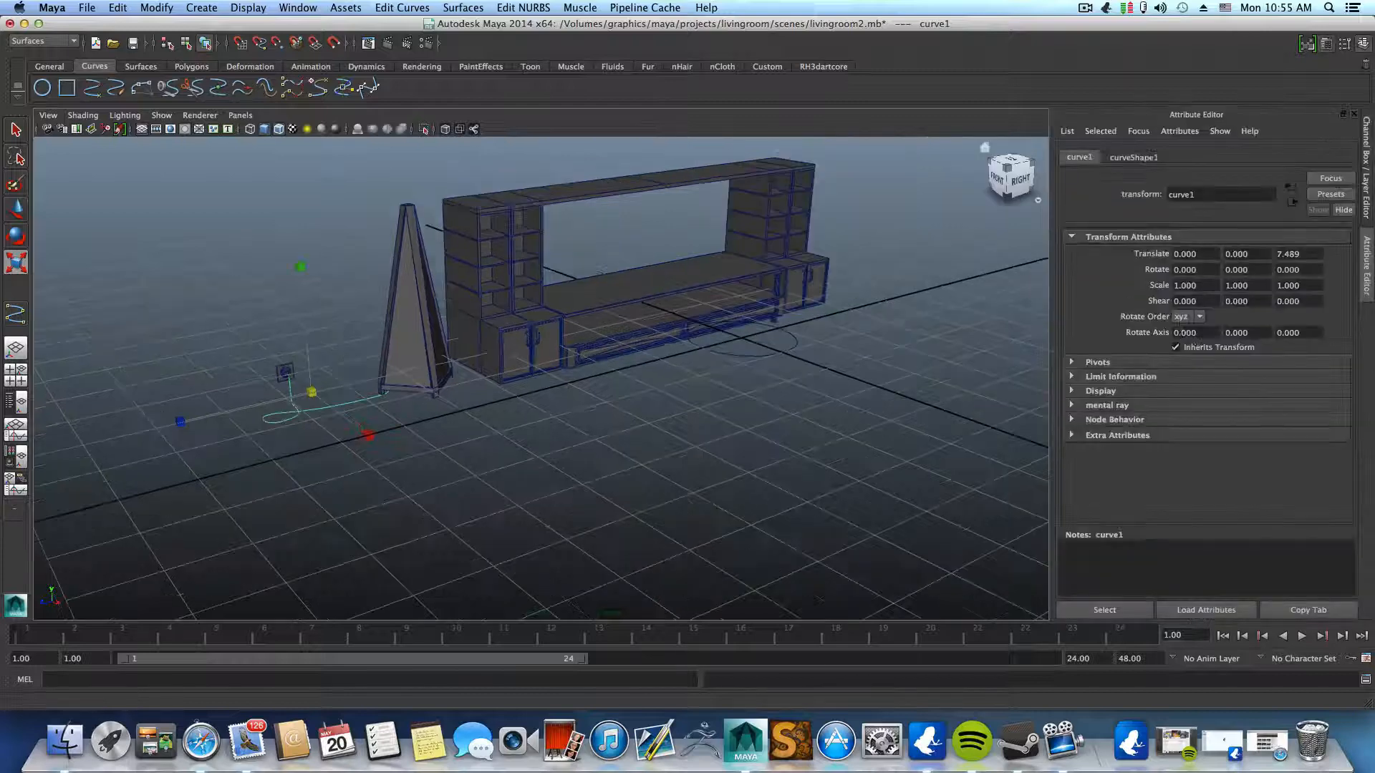
pyautogui.click(1134, 158)
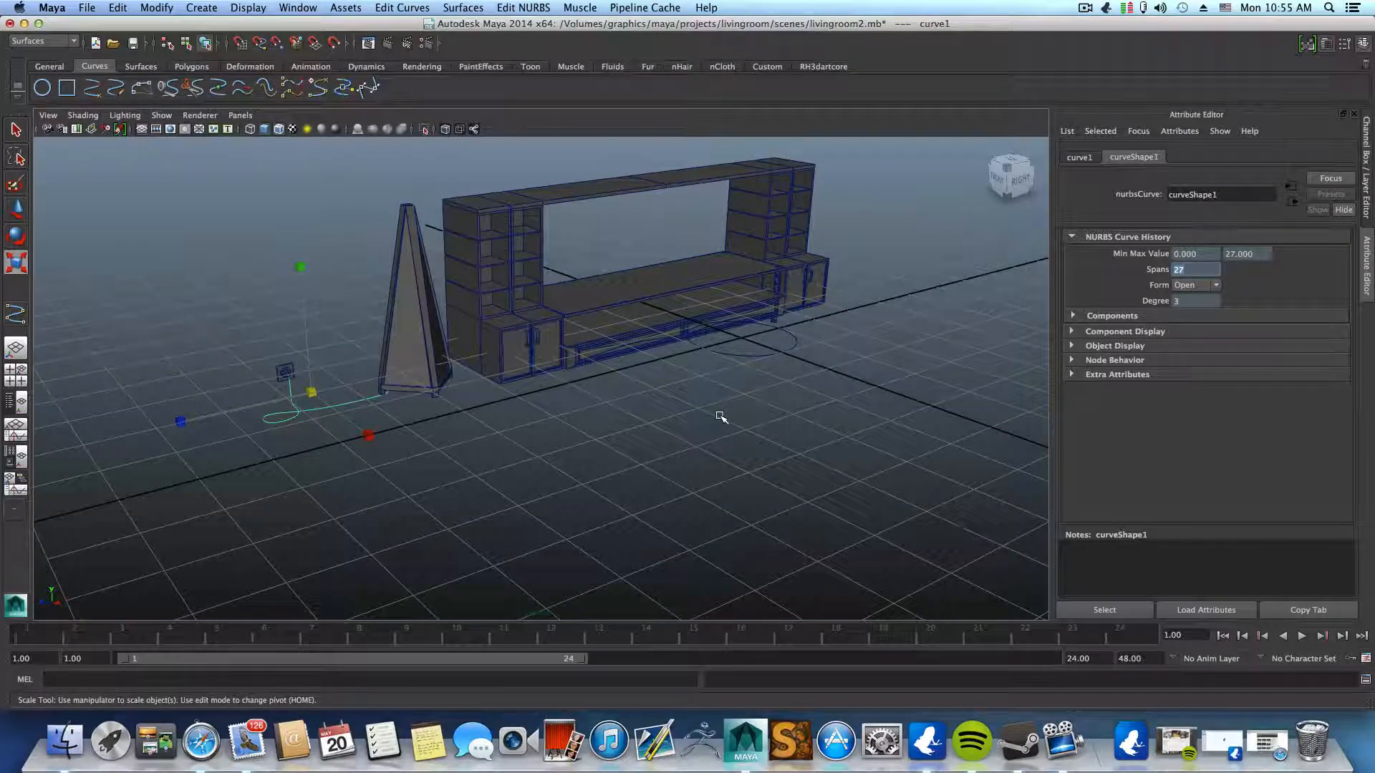
# - Select the NURBS circle followed by the cable curve, and open the options of the surface Extrude command
pyautogui.click(731, 352)
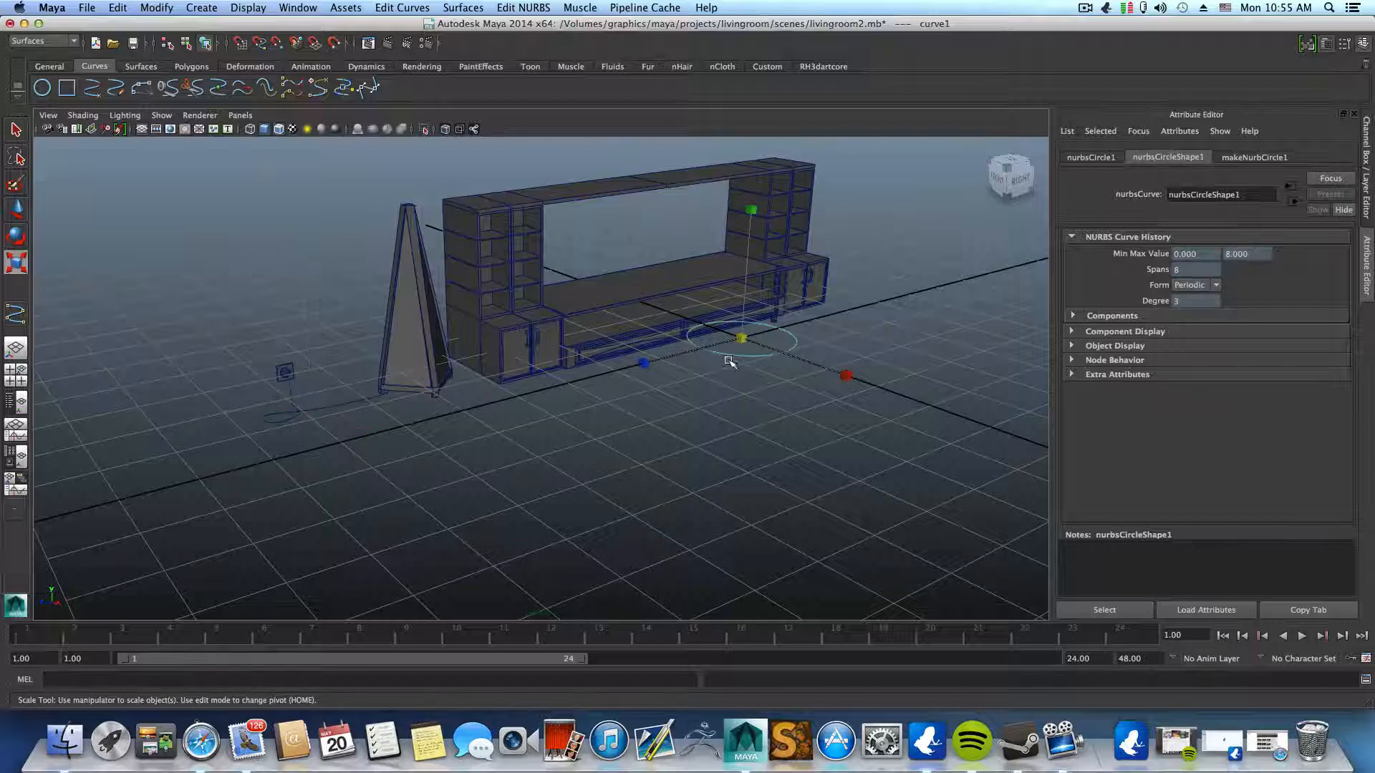
pyautogui.click(354, 402)
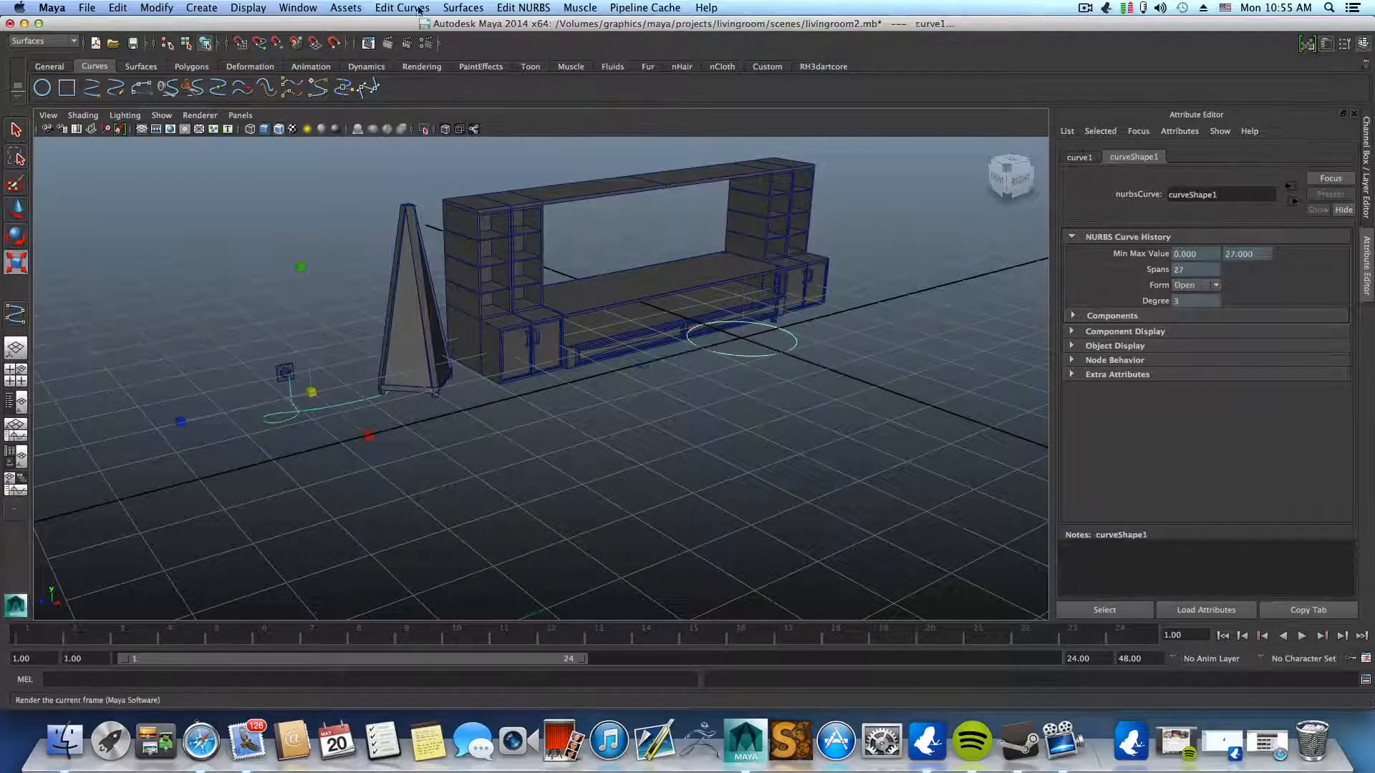
pyautogui.click(475, 7)
pyautogui.click(45, 40)
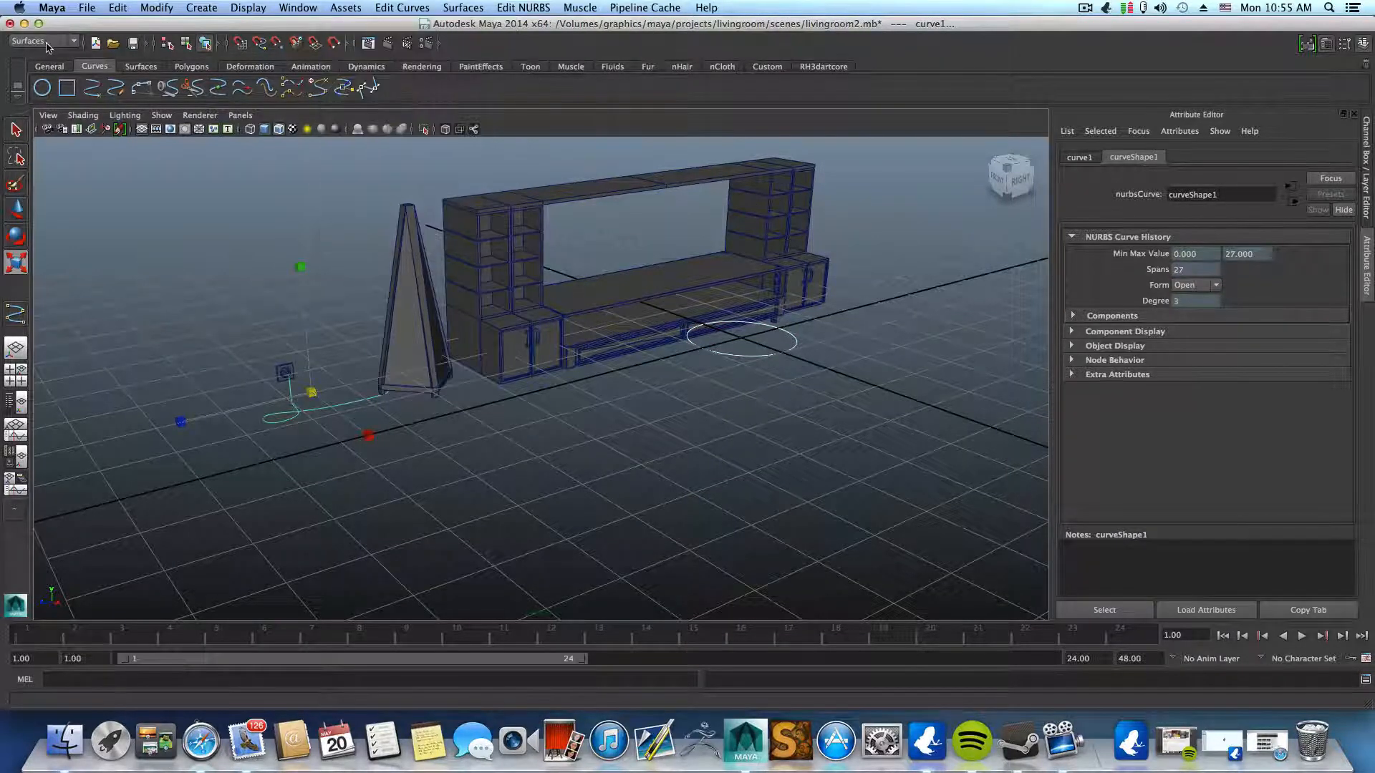
pyautogui.click(463, 8)
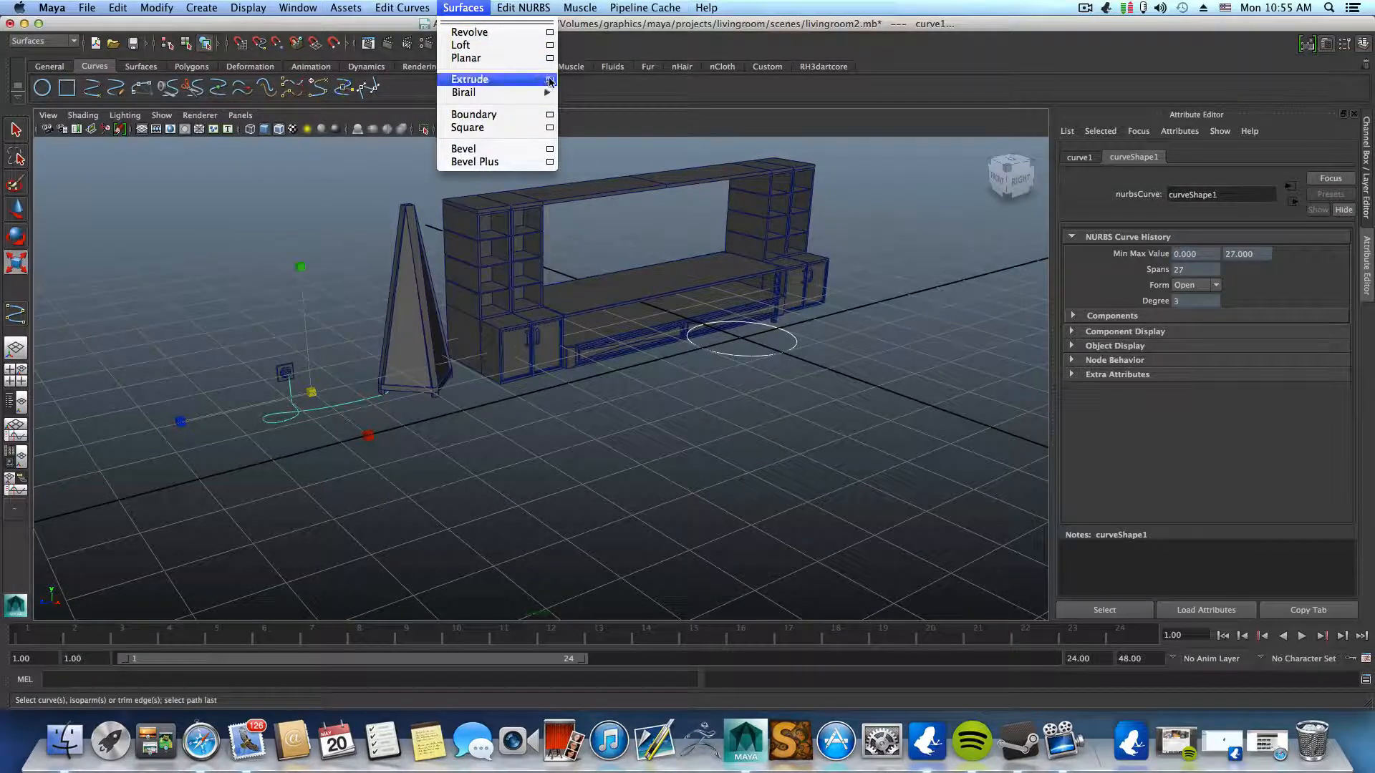
pyautogui.click(550, 80)
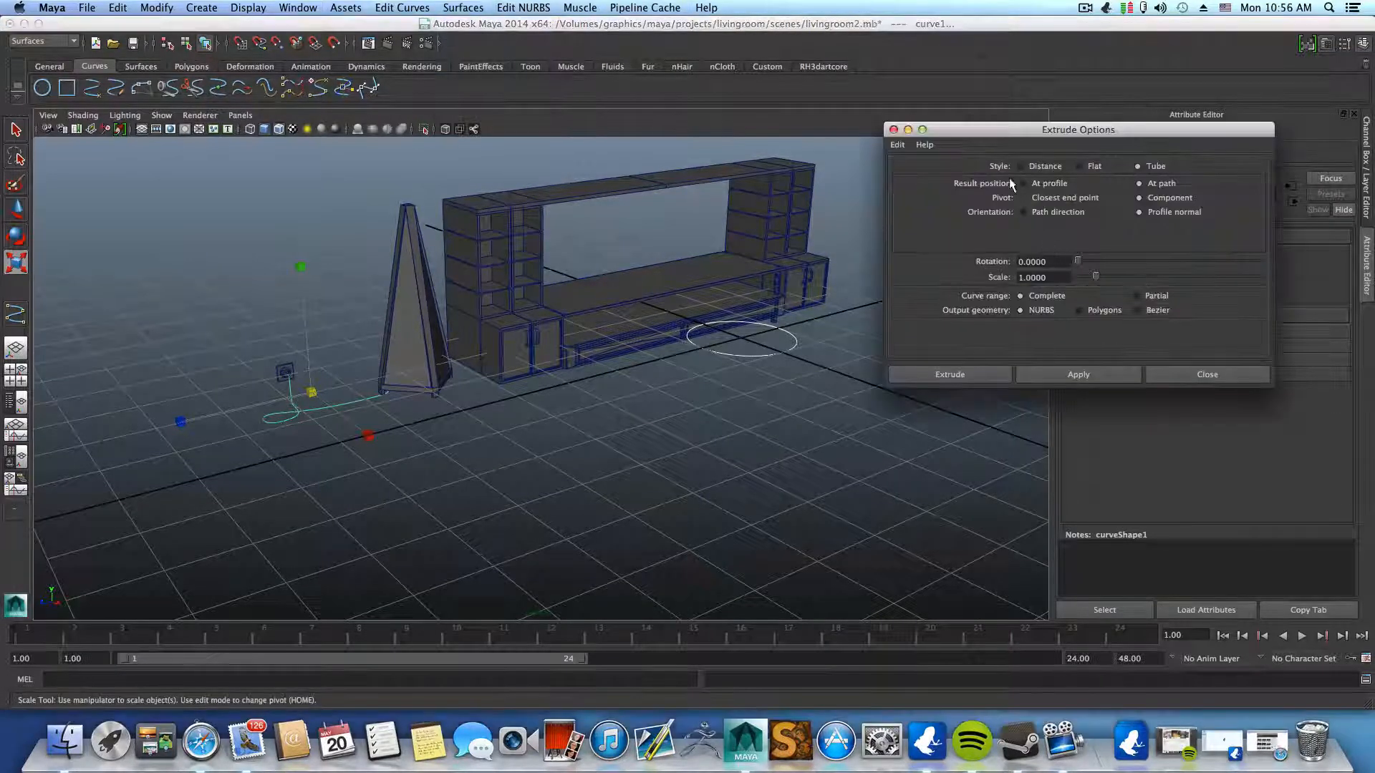
# - Reset the Extrude options, set result position At path and pivot Component, and extrude the circle as a tube along the curve
pyautogui.click(899, 146)
pyautogui.click(913, 165)
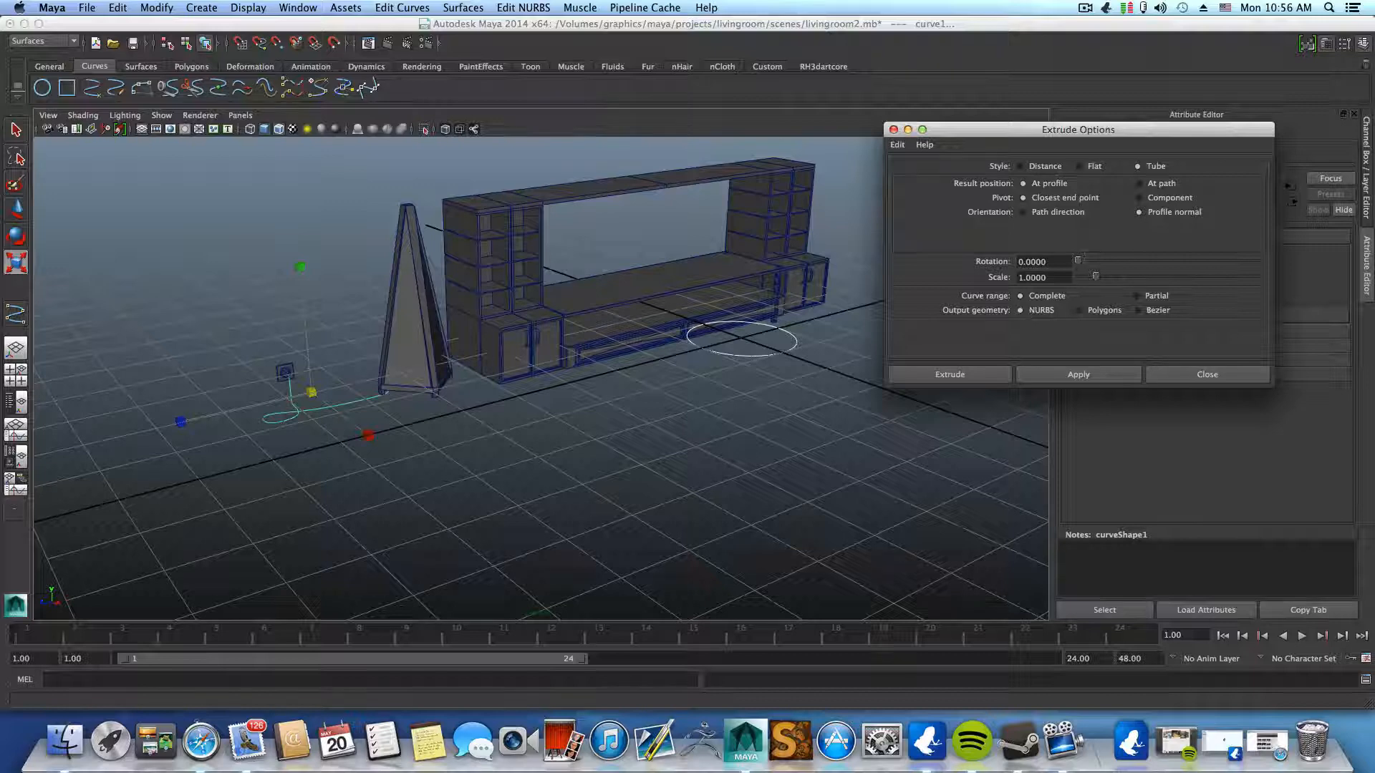
pyautogui.click(1138, 184)
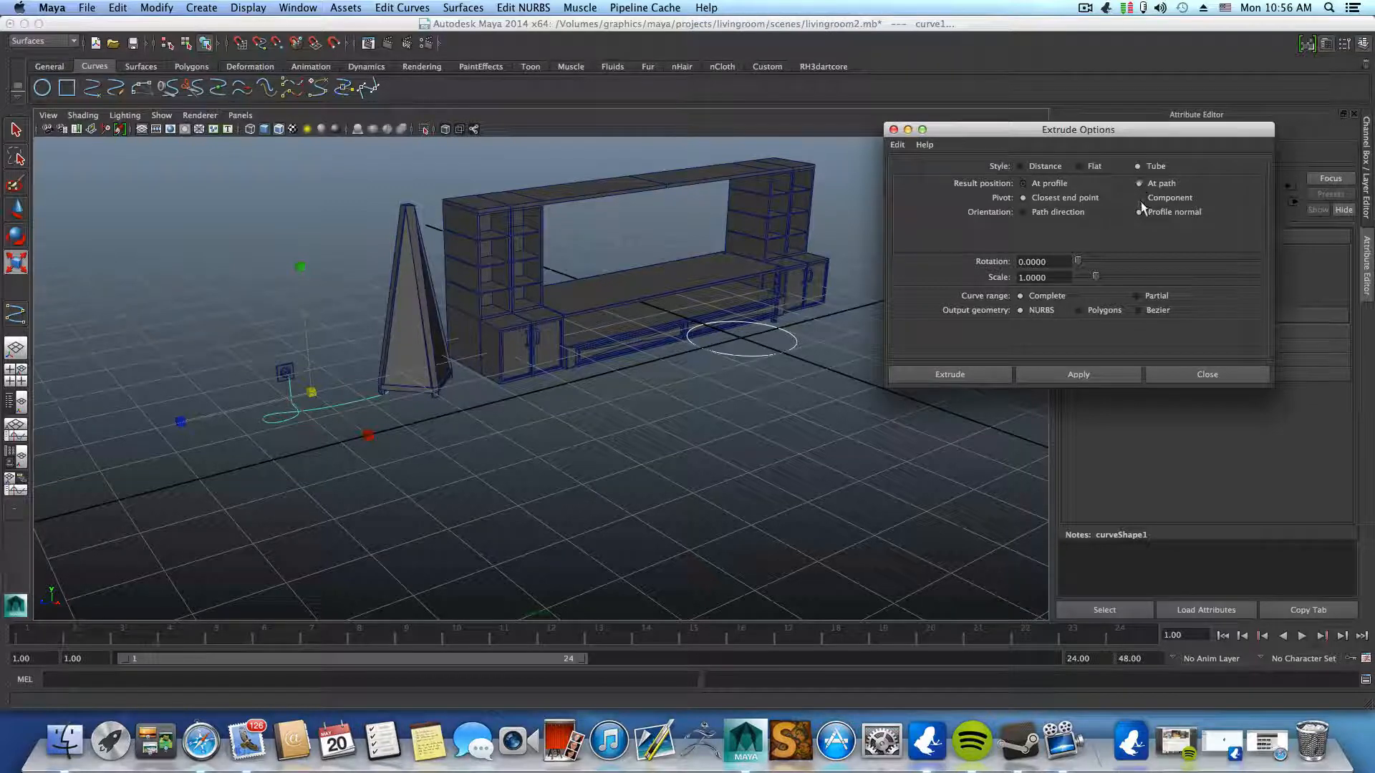
pyautogui.click(1139, 197)
pyautogui.click(1080, 376)
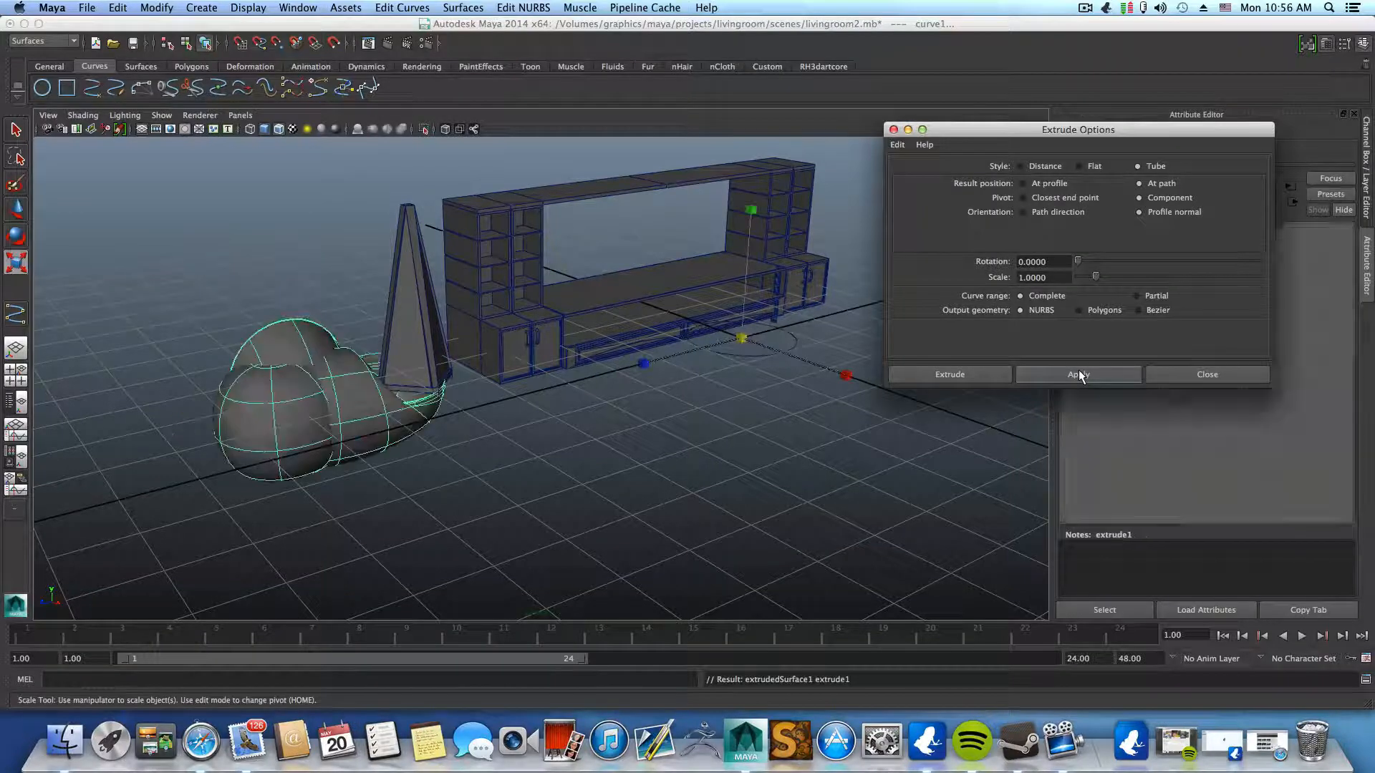
# - Select the NURBS circle and scale it down uniformly until the extruded tube is as thin as a cable
pyautogui.keyDown('alt'); pyautogui.moveTo(575, 432); pyautogui.dragTo(719, 399); pyautogui.keyUp('alt')
pyautogui.click(763, 374)
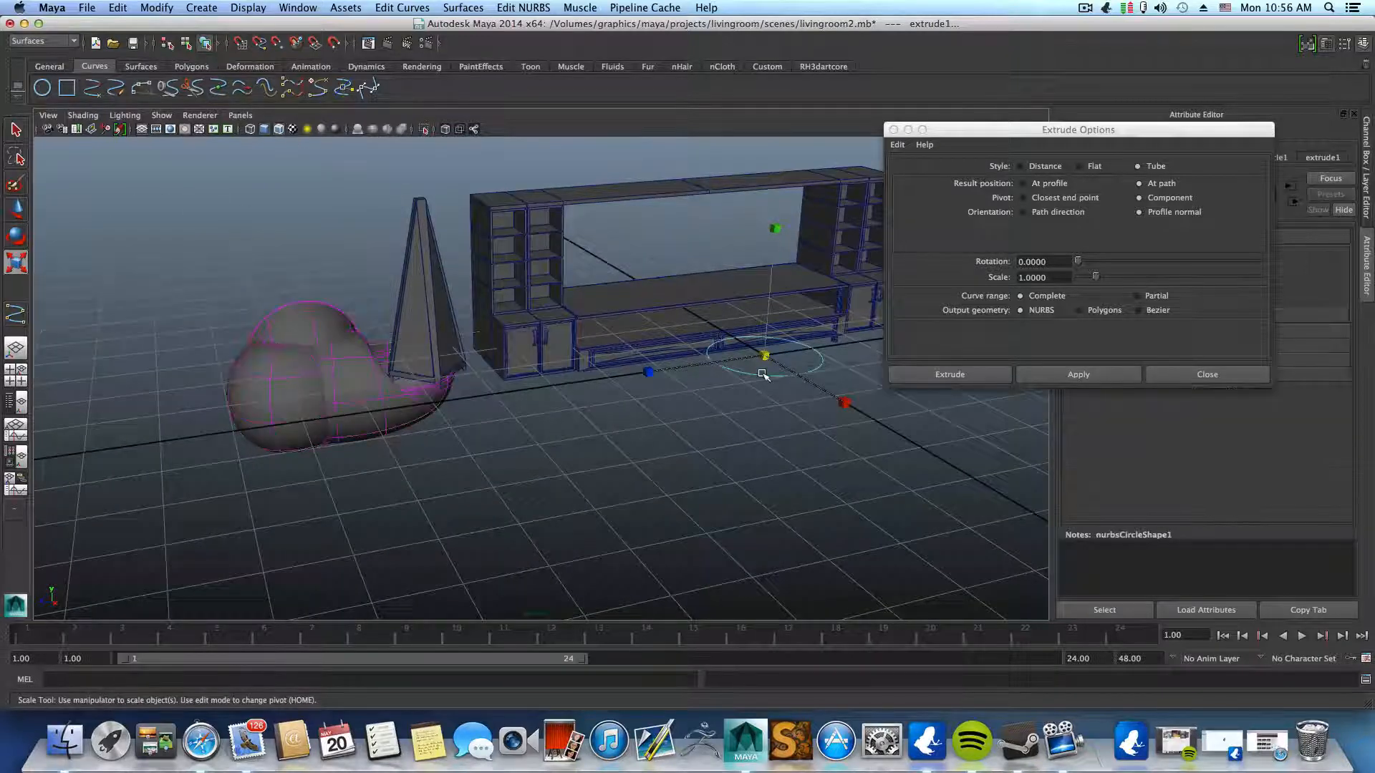
pyautogui.moveTo(764, 357); pyautogui.dragTo(523, 439)
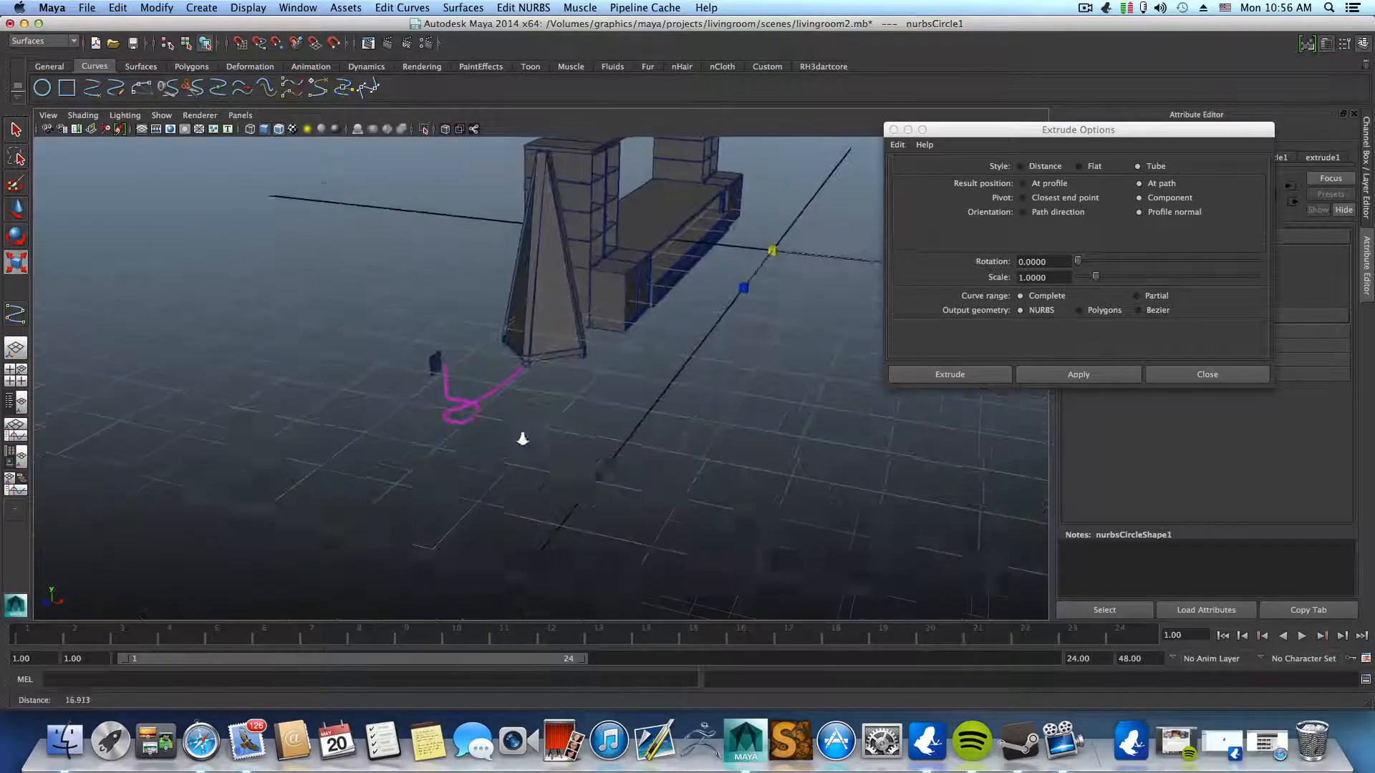
pyautogui.keyDown('alt'); pyautogui.moveTo(522, 439); pyautogui.dragTo(746, 414, button='right'); pyautogui.keyUp('alt')
pyautogui.keyDown('alt'); pyautogui.moveTo(602, 451); pyautogui.dragTo(448, 502, button='middle'); pyautogui.keyUp('alt')
pyautogui.keyDown('alt'); pyautogui.moveTo(492, 479); pyautogui.dragTo(552, 436); pyautogui.keyUp('alt')
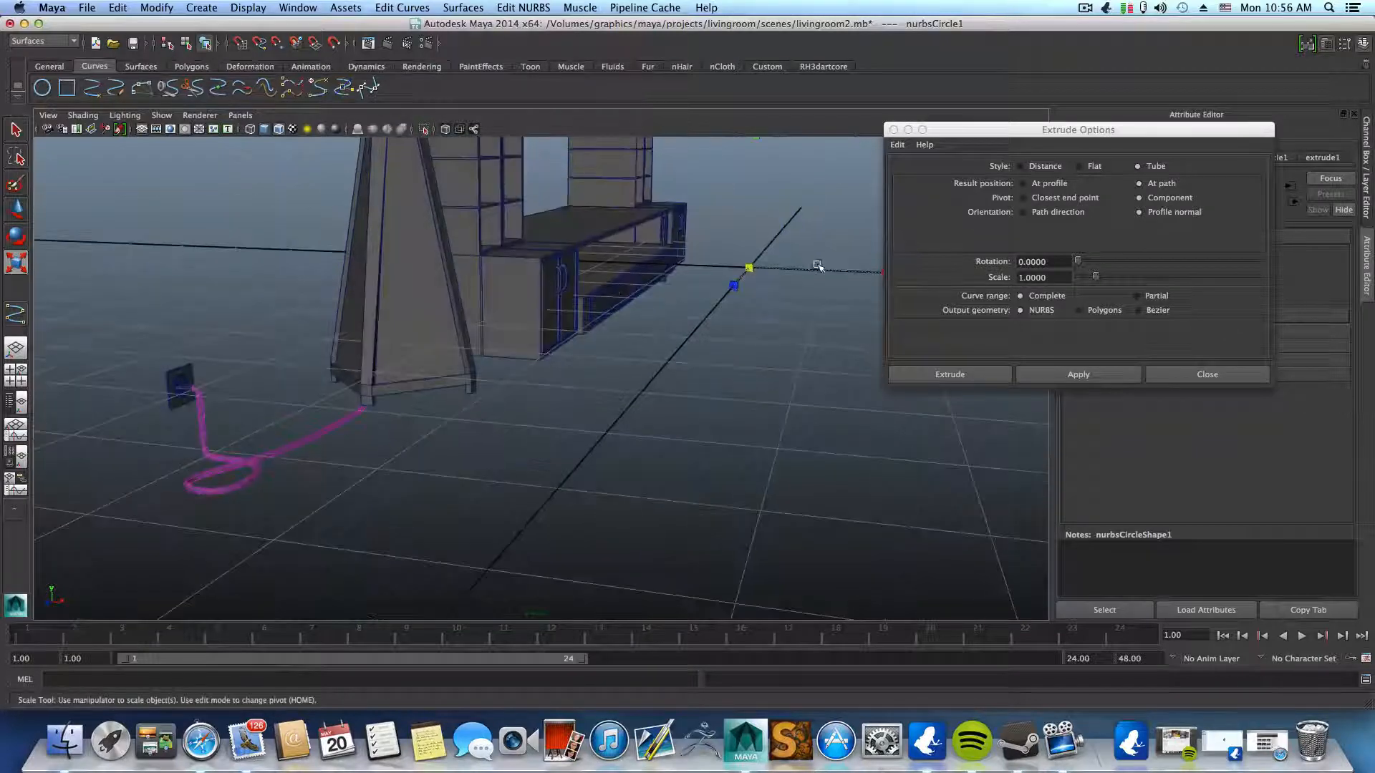
pyautogui.moveTo(746, 269); pyautogui.dragTo(749, 267)
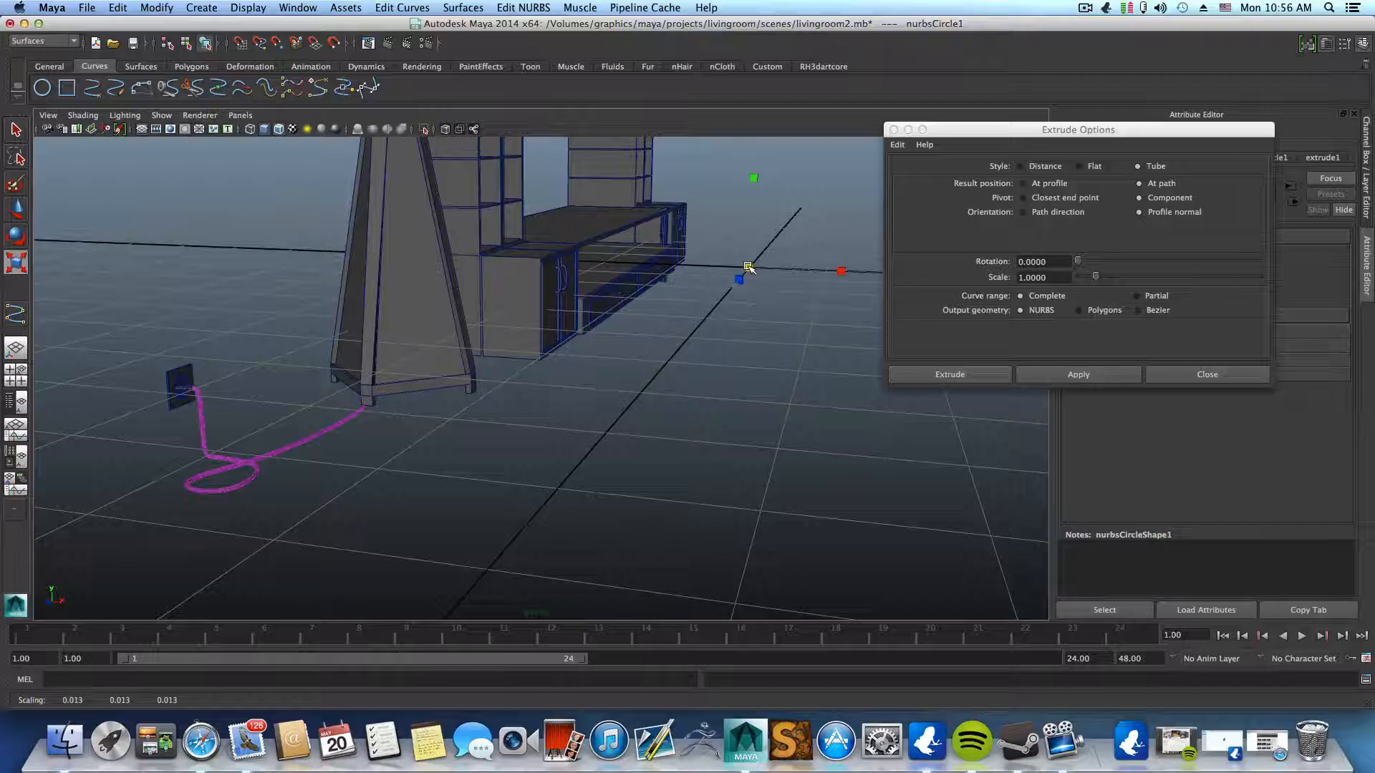
# - Fine-tune the circle's uniform scale to about 0.013 to thicken the cable slightly
pyautogui.keyDown('alt'); pyautogui.moveTo(359, 484); pyautogui.dragTo(507, 482); pyautogui.keyUp('alt')
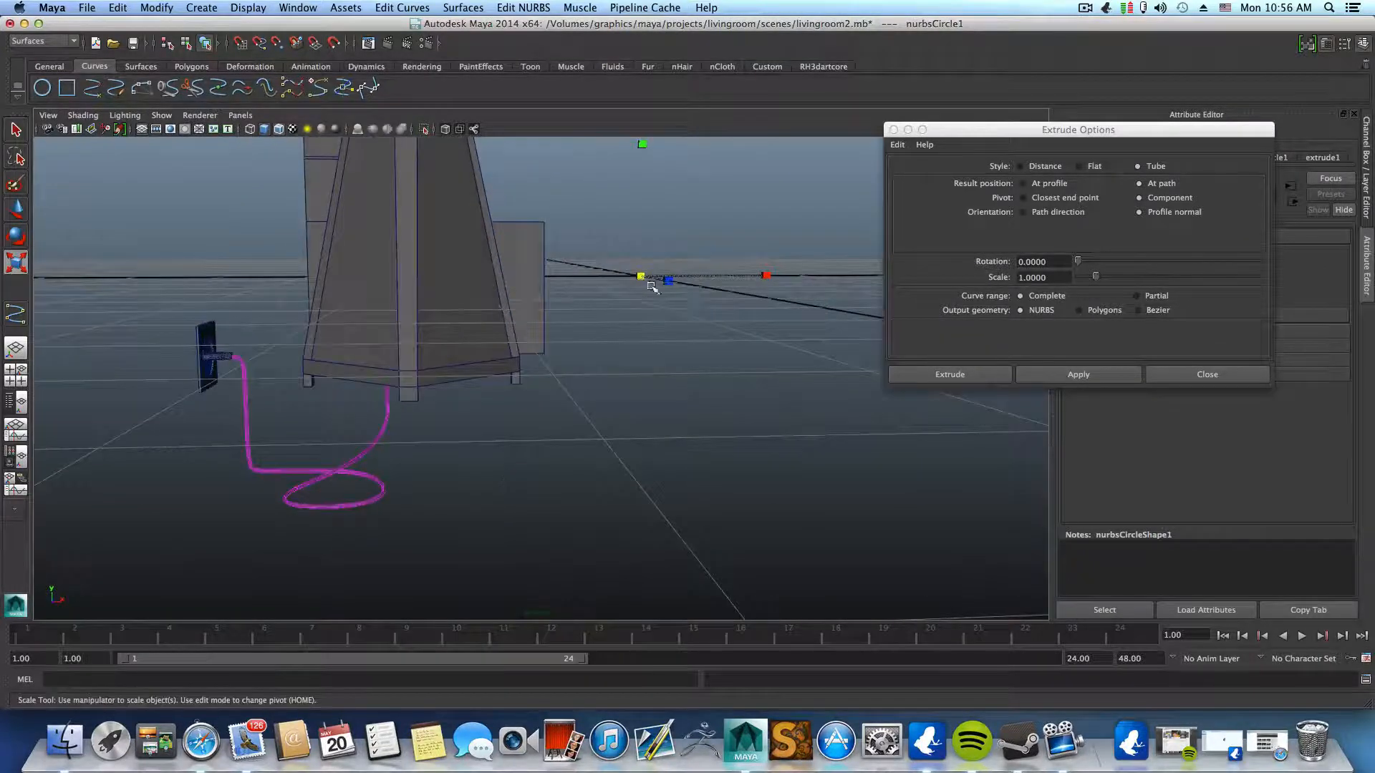
pyautogui.moveTo(640, 276); pyautogui.dragTo(642, 278)
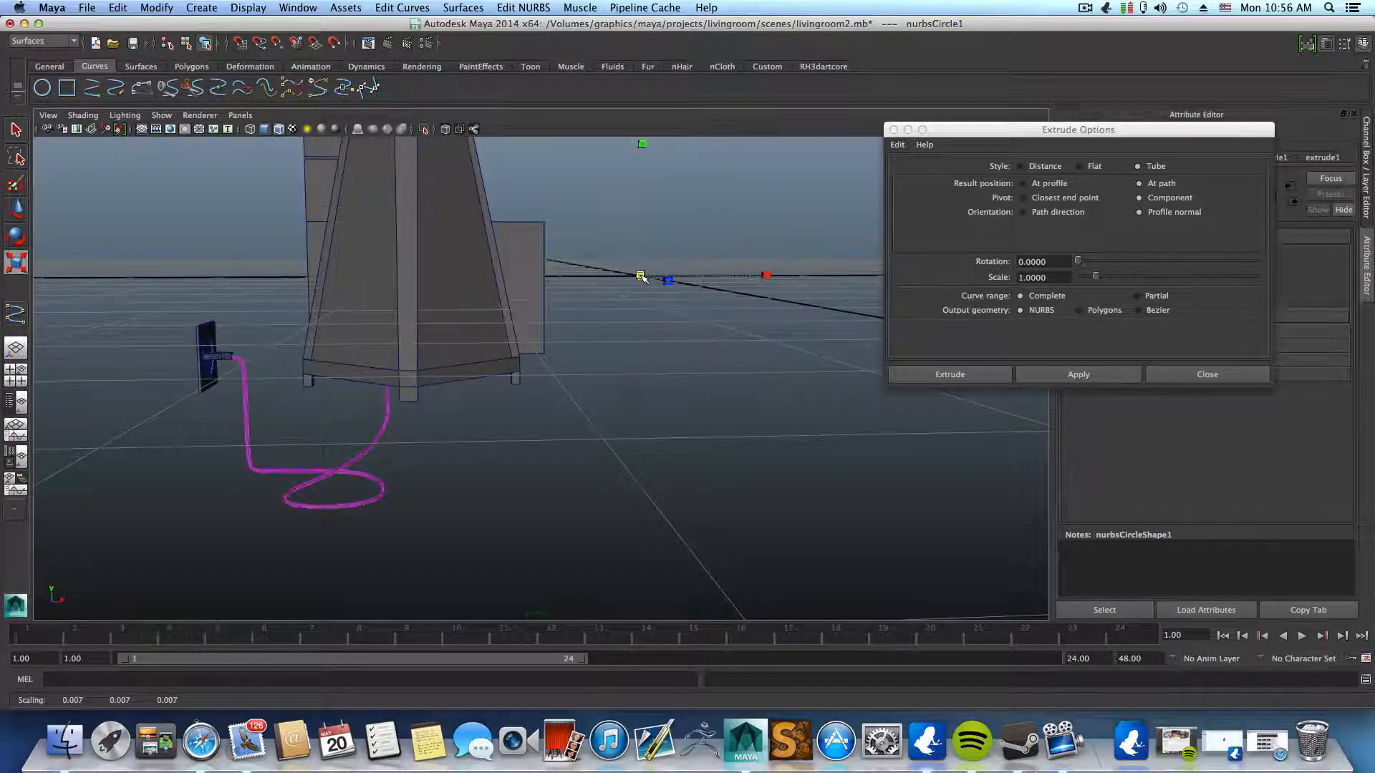
pyautogui.moveTo(642, 278); pyautogui.dragTo(643, 278)
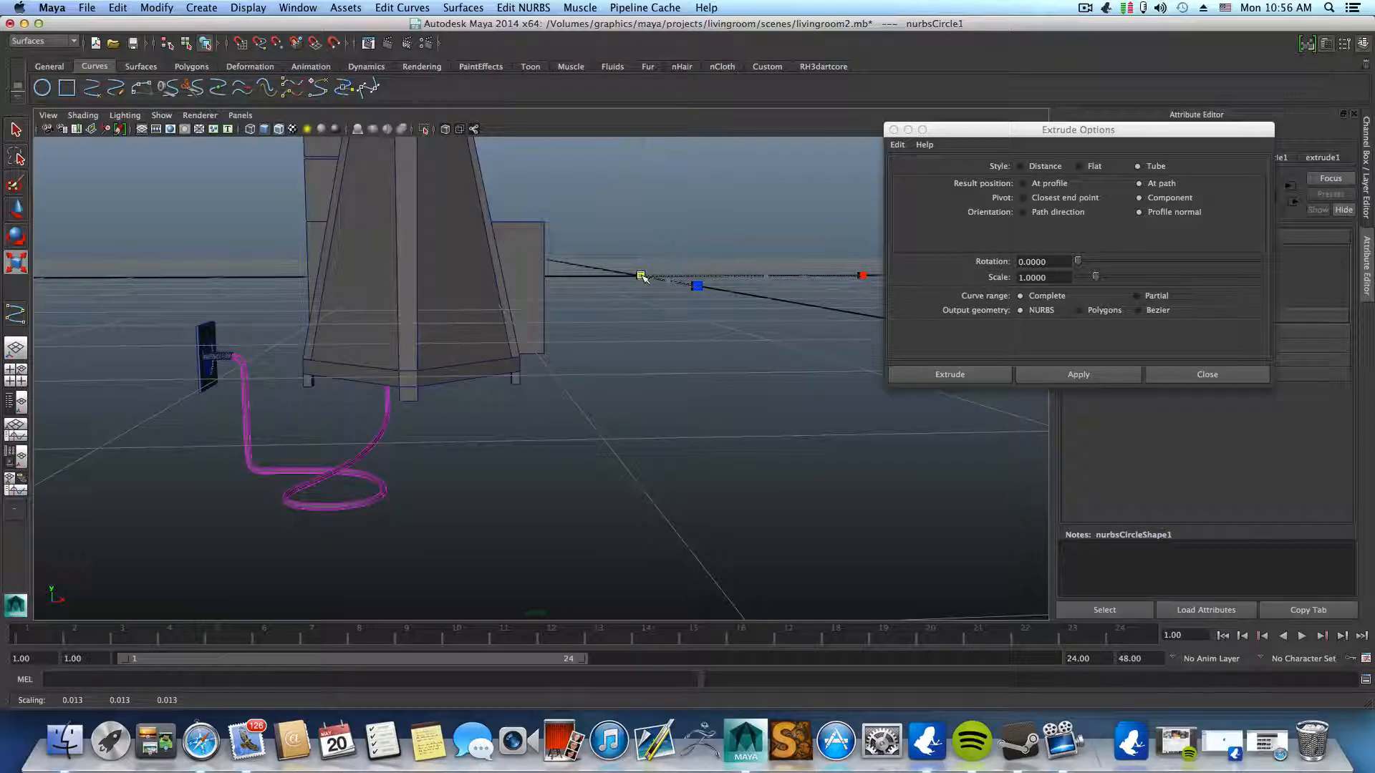
# - Inspect the extruded cable between the wall outlet and the pyramid-shaped piece, and close the Extrude options
pyautogui.keyDown('alt'); pyautogui.moveTo(494, 412); pyautogui.dragTo(389, 455); pyautogui.keyUp('alt')
pyautogui.keyDown('alt'); pyautogui.moveTo(390, 454); pyautogui.dragTo(462, 429, button='right'); pyautogui.keyUp('alt')
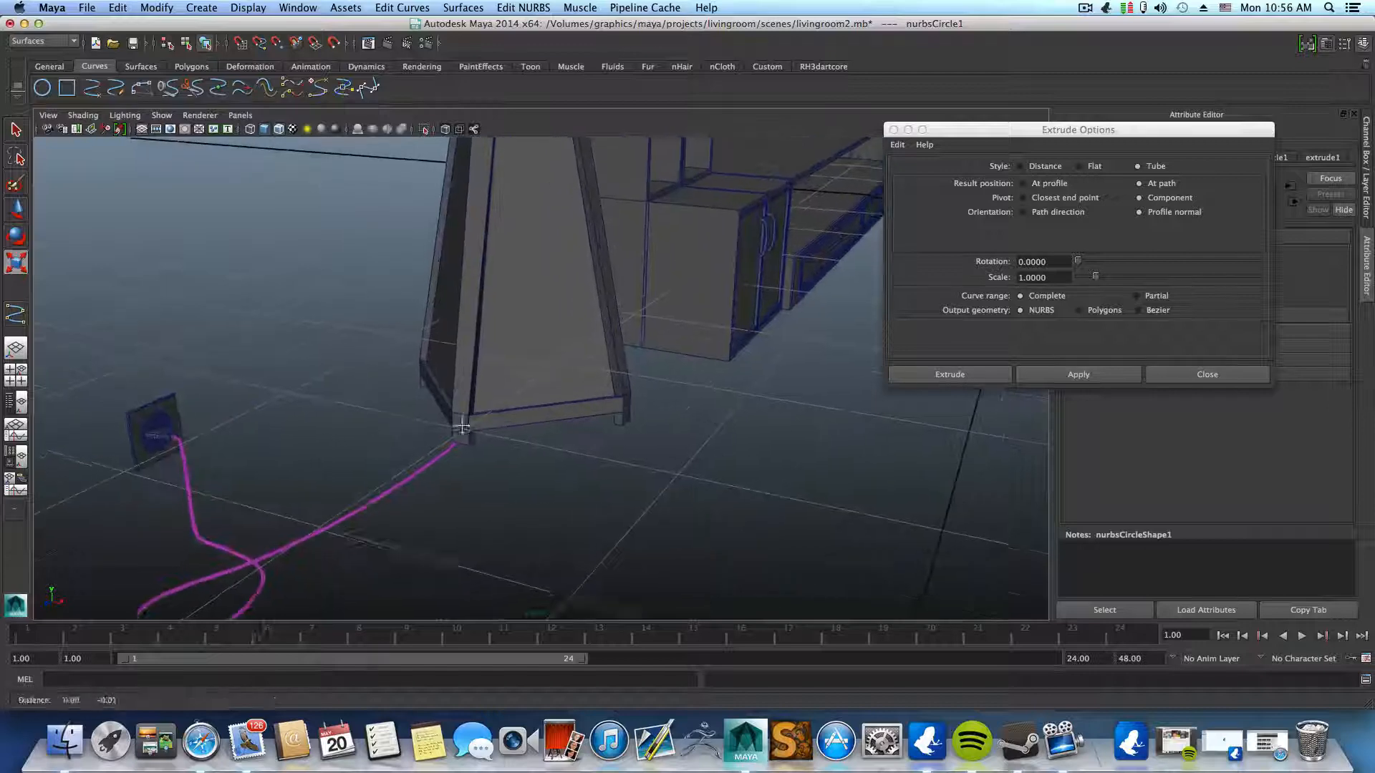
pyautogui.keyDown('alt'); pyautogui.moveTo(462, 429); pyautogui.dragTo(484, 422, button='middle'); pyautogui.keyUp('alt')
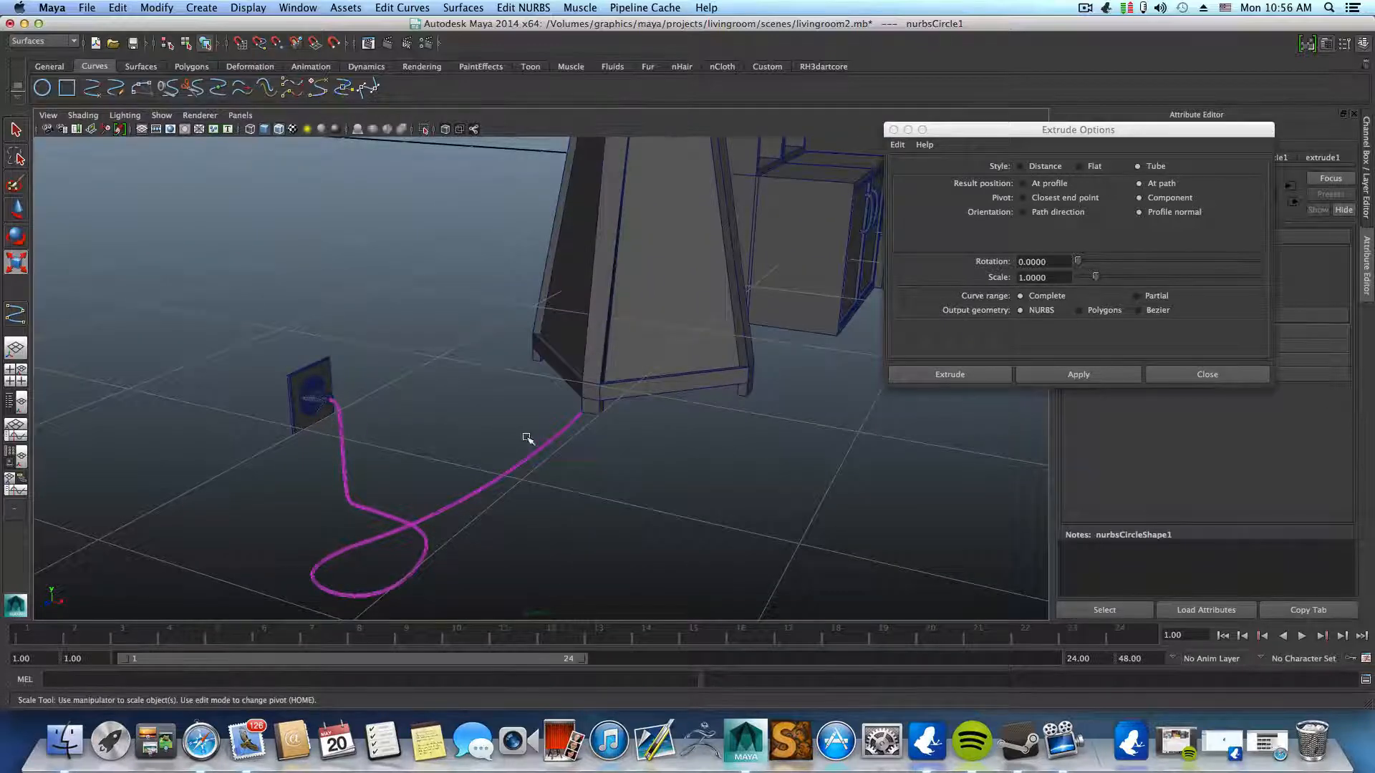
pyautogui.click(1206, 375)
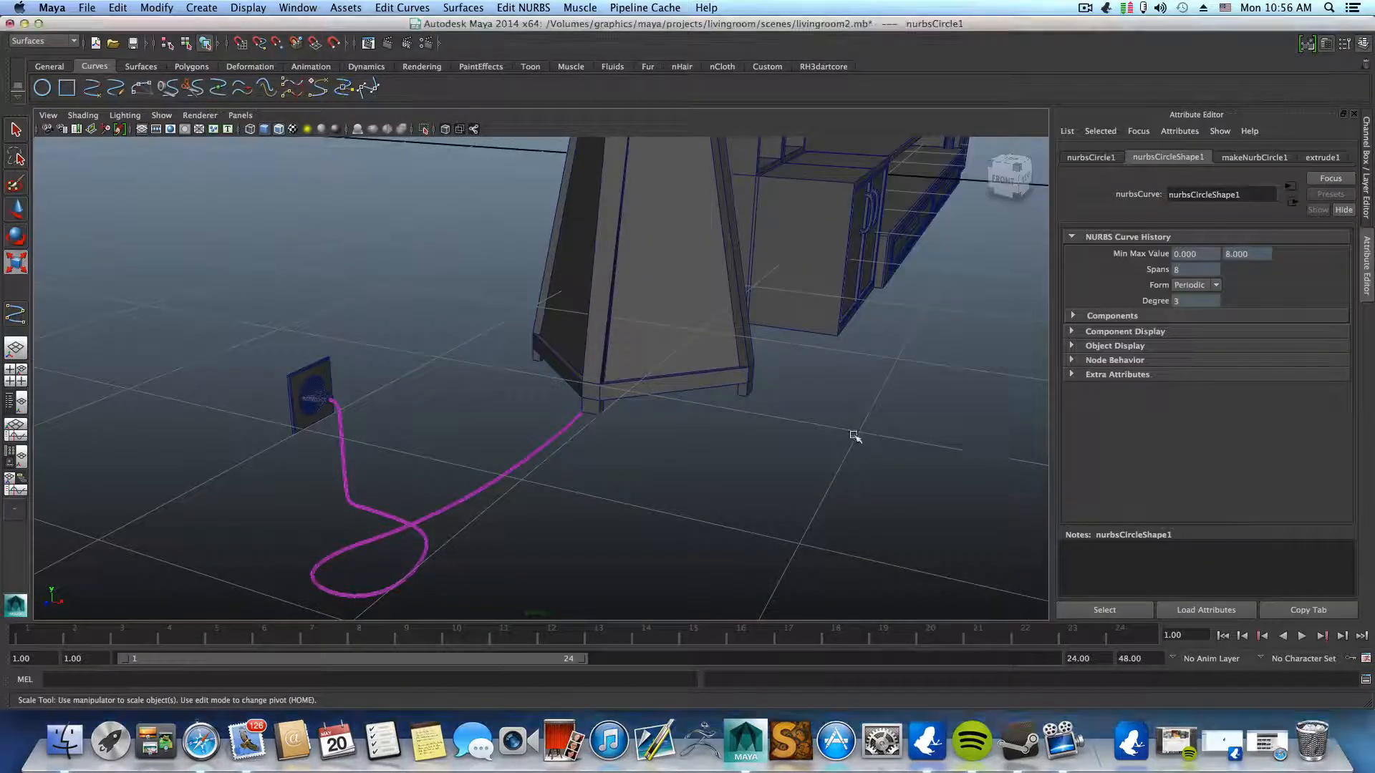
# - Try to move the NURBS circle along the Z axis away from the origin
pyautogui.keyDown('alt'); pyautogui.moveTo(853, 435); pyautogui.dragTo(813, 454); pyautogui.keyUp('alt')
pyautogui.click(426, 497)
pyautogui.press('F8')
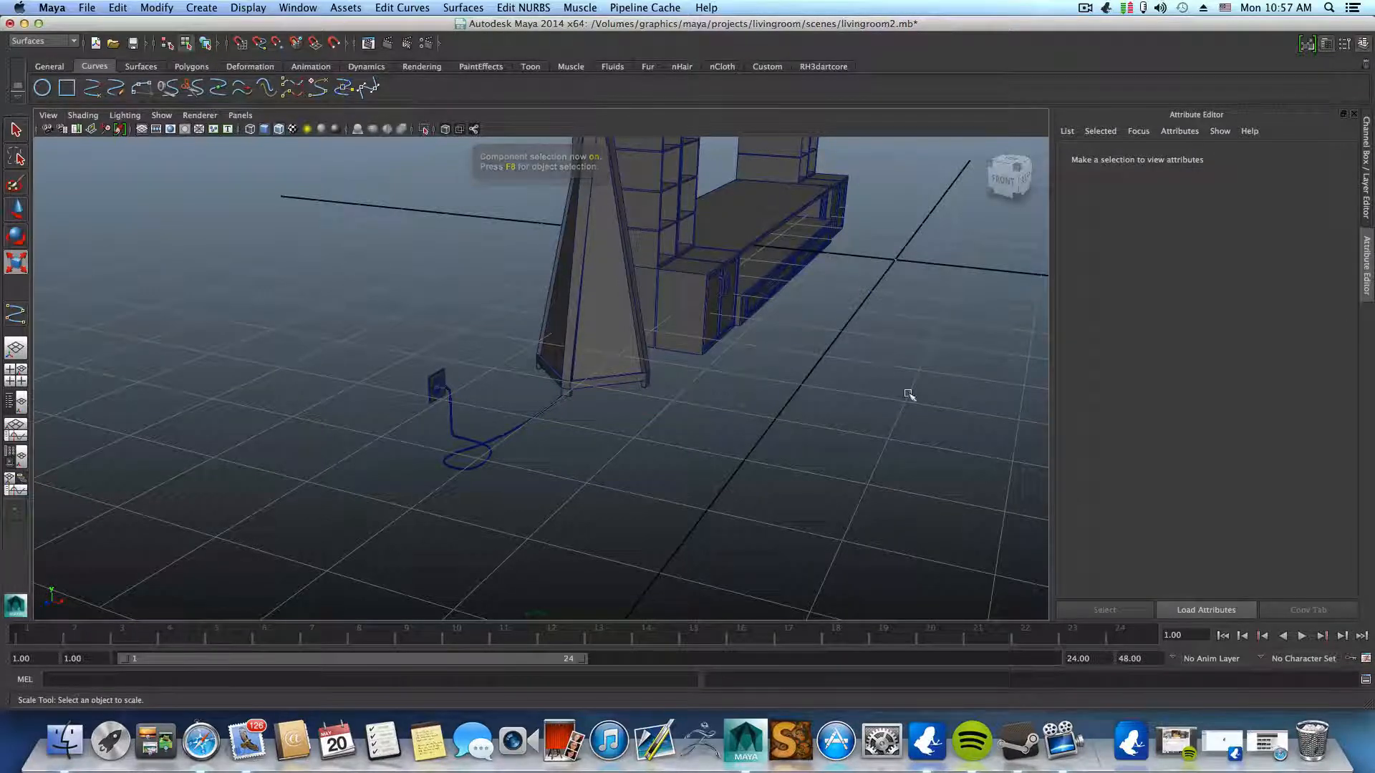
pyautogui.keyDown('alt'); pyautogui.moveTo(908, 389); pyautogui.dragTo(883, 408); pyautogui.keyUp('alt')
pyautogui.keyDown('alt'); pyautogui.moveTo(623, 475); pyautogui.dragTo(704, 145); pyautogui.keyUp('alt')
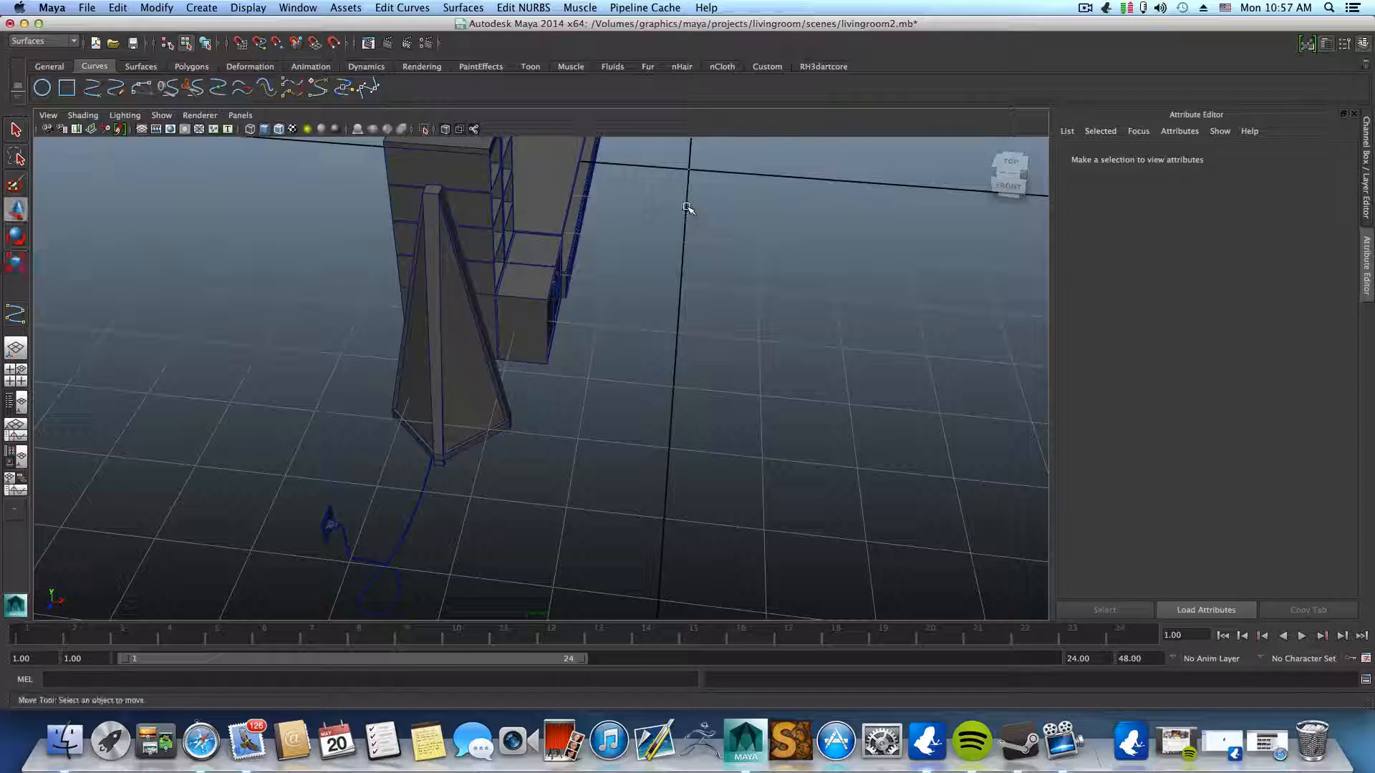
pyautogui.keyDown('alt'); pyautogui.moveTo(768, 265); pyautogui.dragTo(831, 304); pyautogui.keyUp('alt')
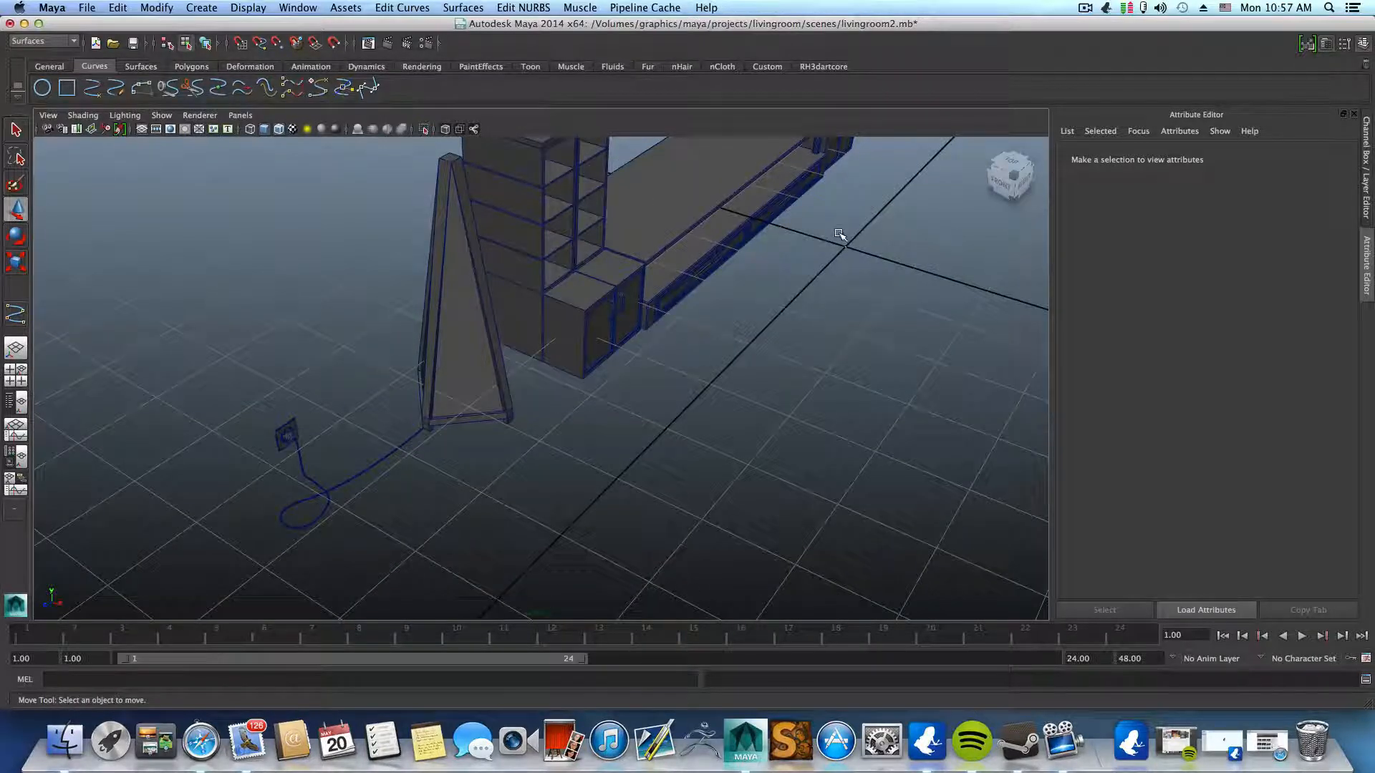
pyautogui.scroll(3, 867, 263)
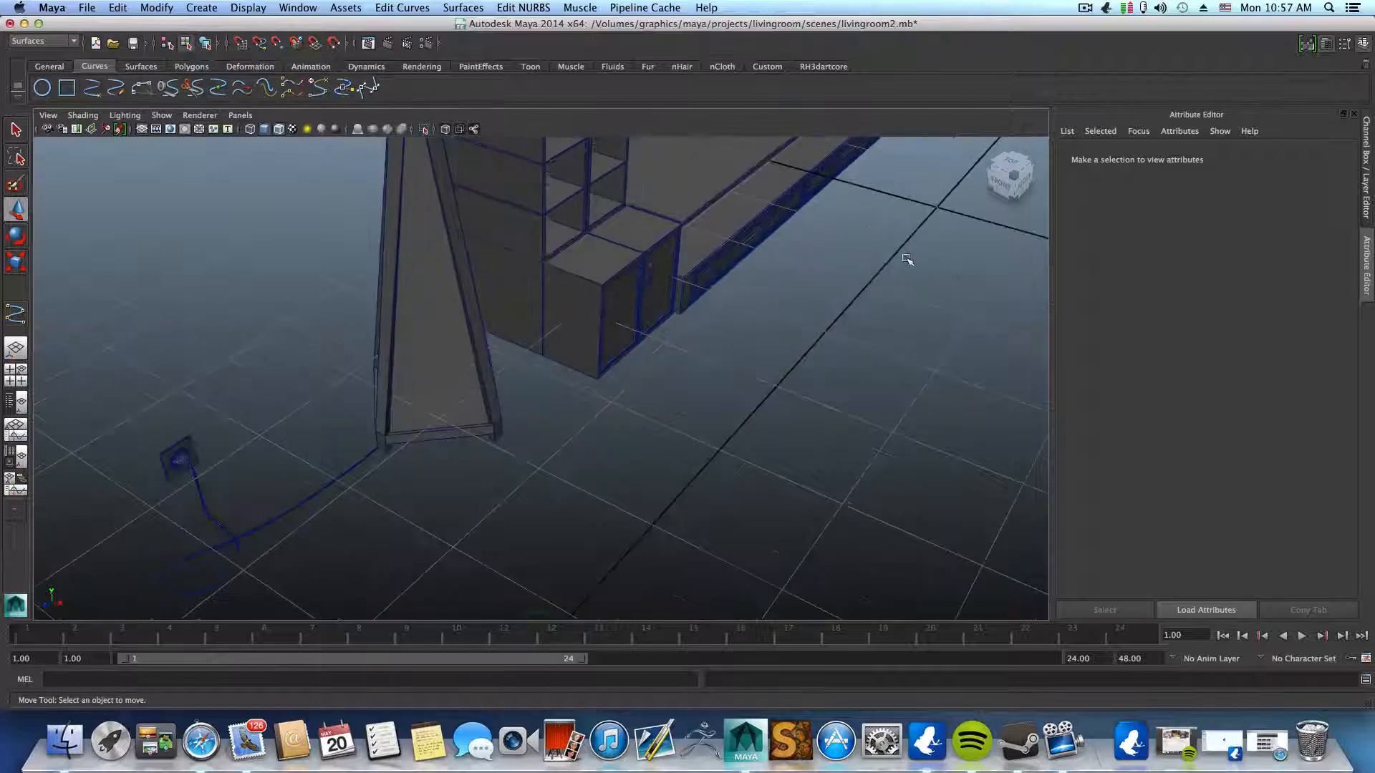
pyautogui.keyDown('alt'); pyautogui.moveTo(908, 260); pyautogui.dragTo(571, 375, button='middle'); pyautogui.keyUp('alt')
pyautogui.scroll(5, 878, 276)
pyautogui.keyDown('alt'); pyautogui.moveTo(878, 277); pyautogui.dragTo(556, 424, button='middle'); pyautogui.keyUp('alt')
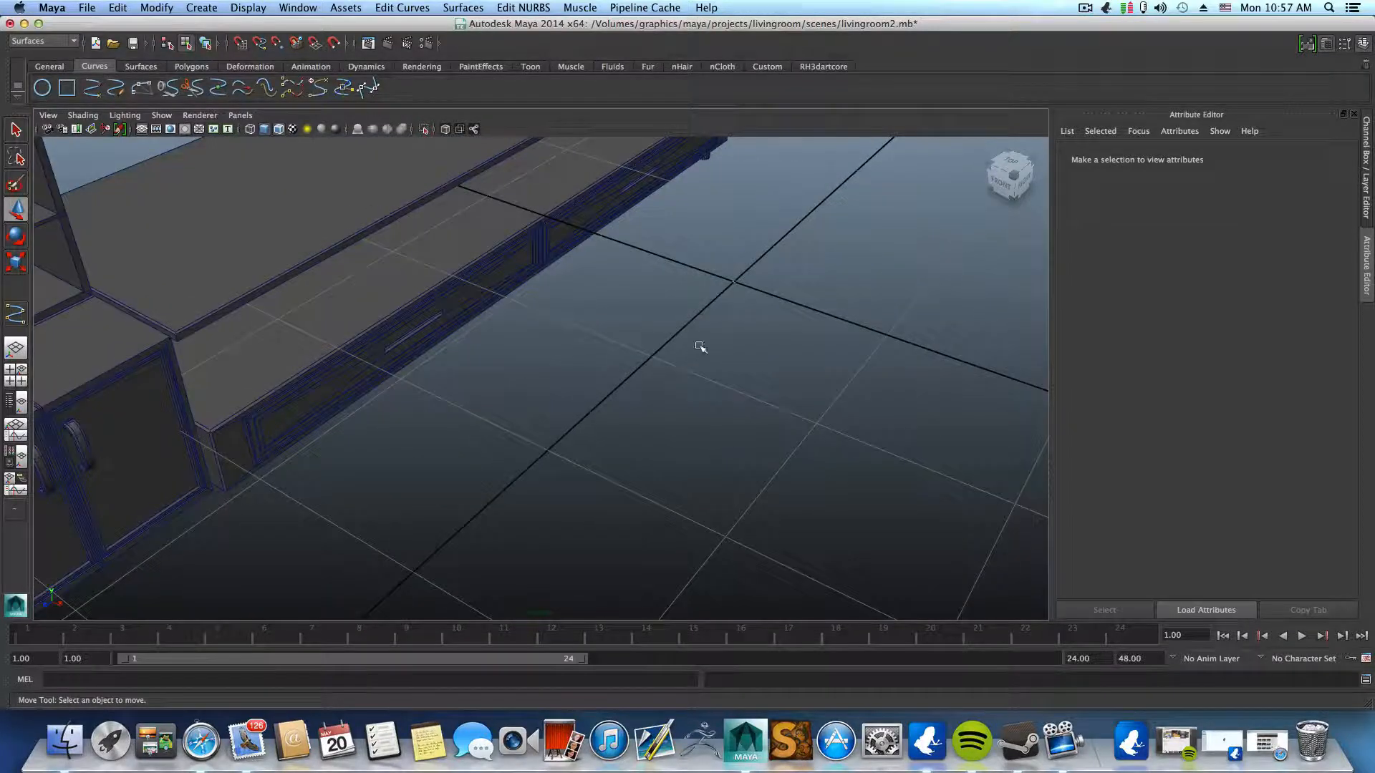
pyautogui.scroll(5, 729, 312)
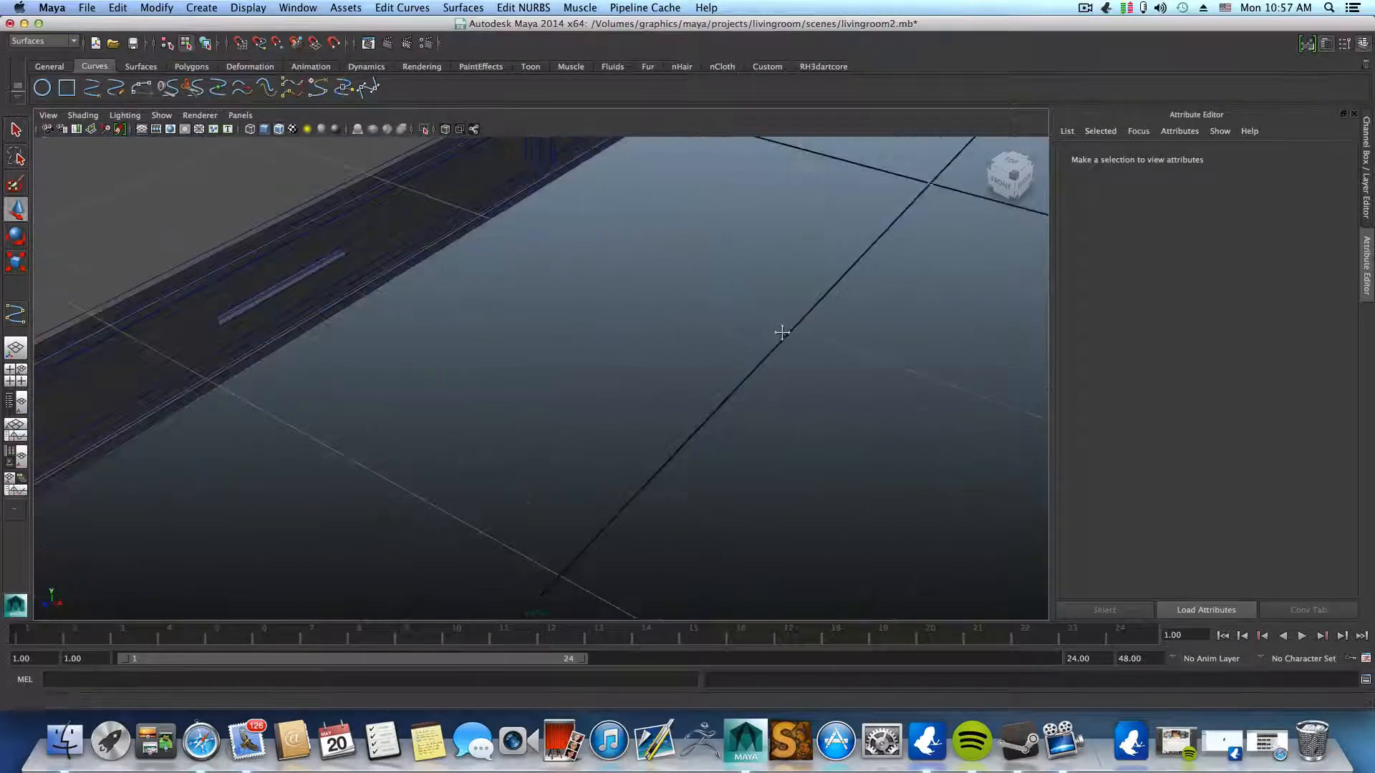
pyautogui.keyDown('alt'); pyautogui.moveTo(783, 331); pyautogui.dragTo(668, 420, button='middle'); pyautogui.keyUp('alt')
pyautogui.press('F8')
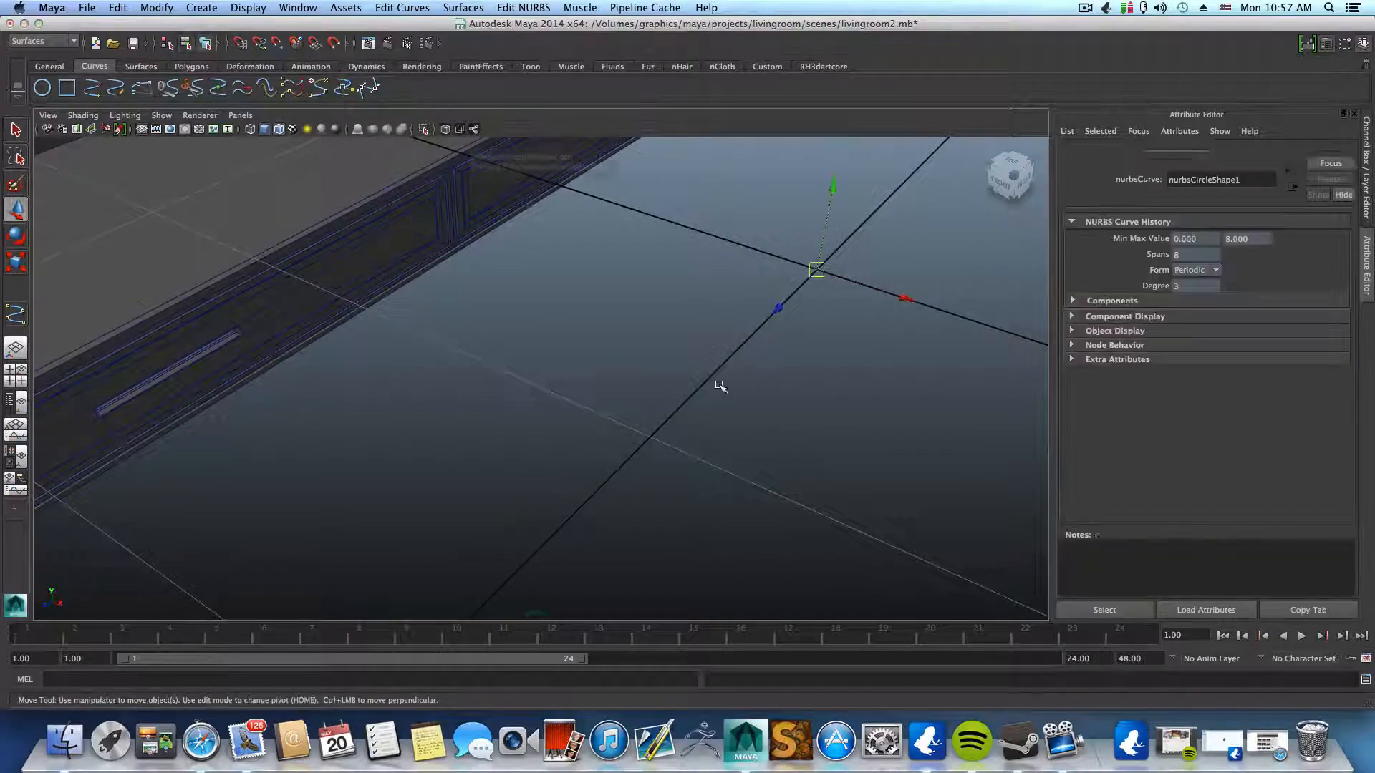
pyautogui.moveTo(786, 310); pyautogui.dragTo(487, 546)
pyautogui.scroll(-3, 477, 548)
pyautogui.scroll(-6, 479, 549)
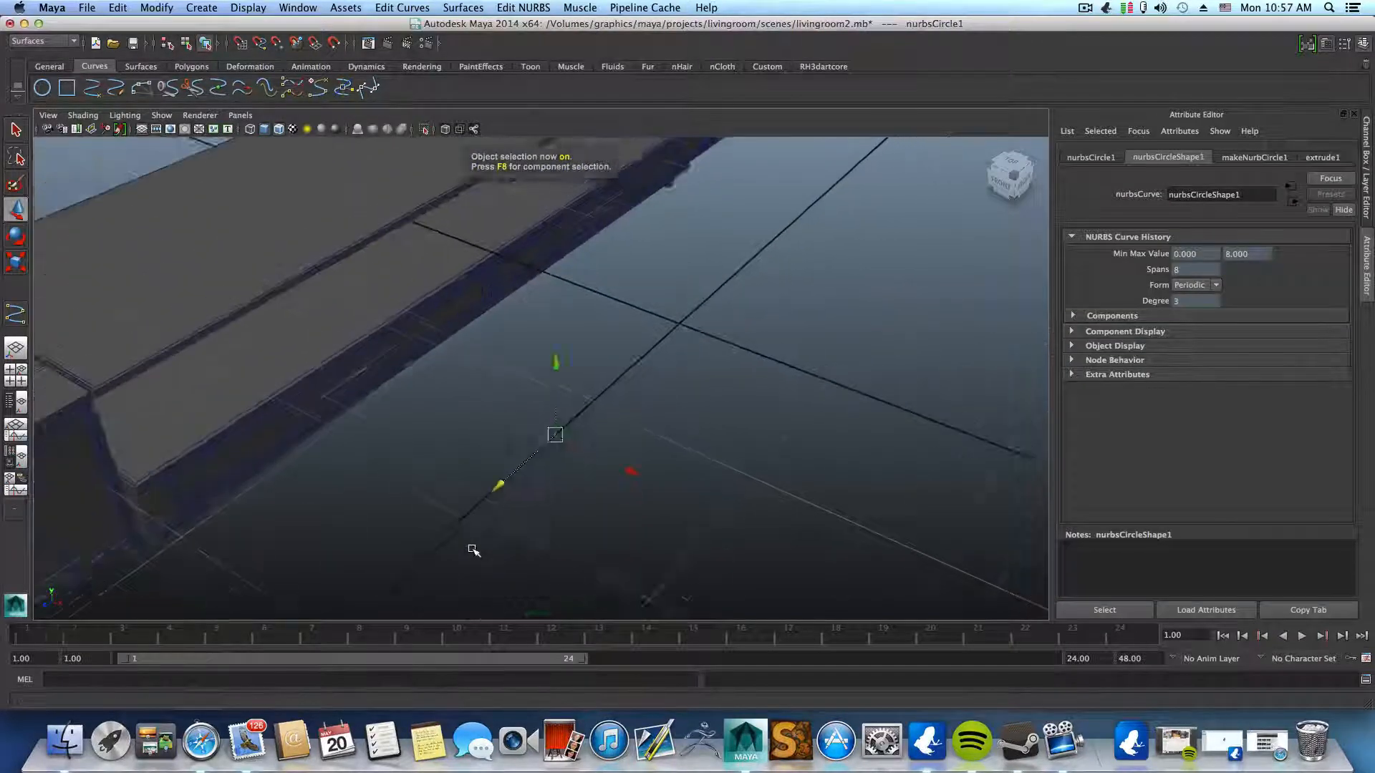
pyautogui.keyDown('alt'); pyautogui.moveTo(461, 544); pyautogui.dragTo(494, 486); pyautogui.keyUp('alt')
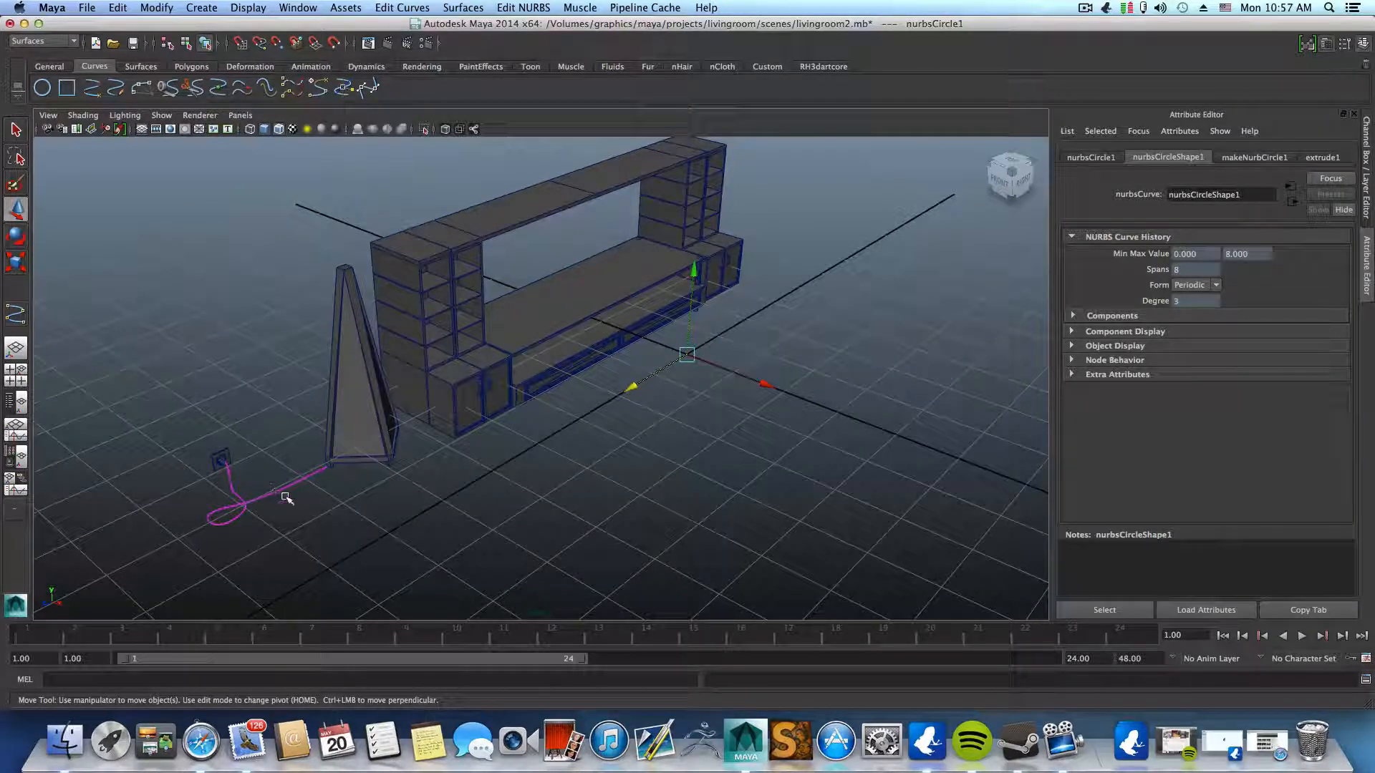
# - Select the extruded cable surface and delete its construction history
pyautogui.keyDown('alt'); pyautogui.moveTo(441, 507); pyautogui.dragTo(466, 492); pyautogui.keyUp('alt')
pyautogui.keyDown('alt'); pyautogui.moveTo(466, 492); pyautogui.dragTo(473, 454, button='right'); pyautogui.keyUp('alt')
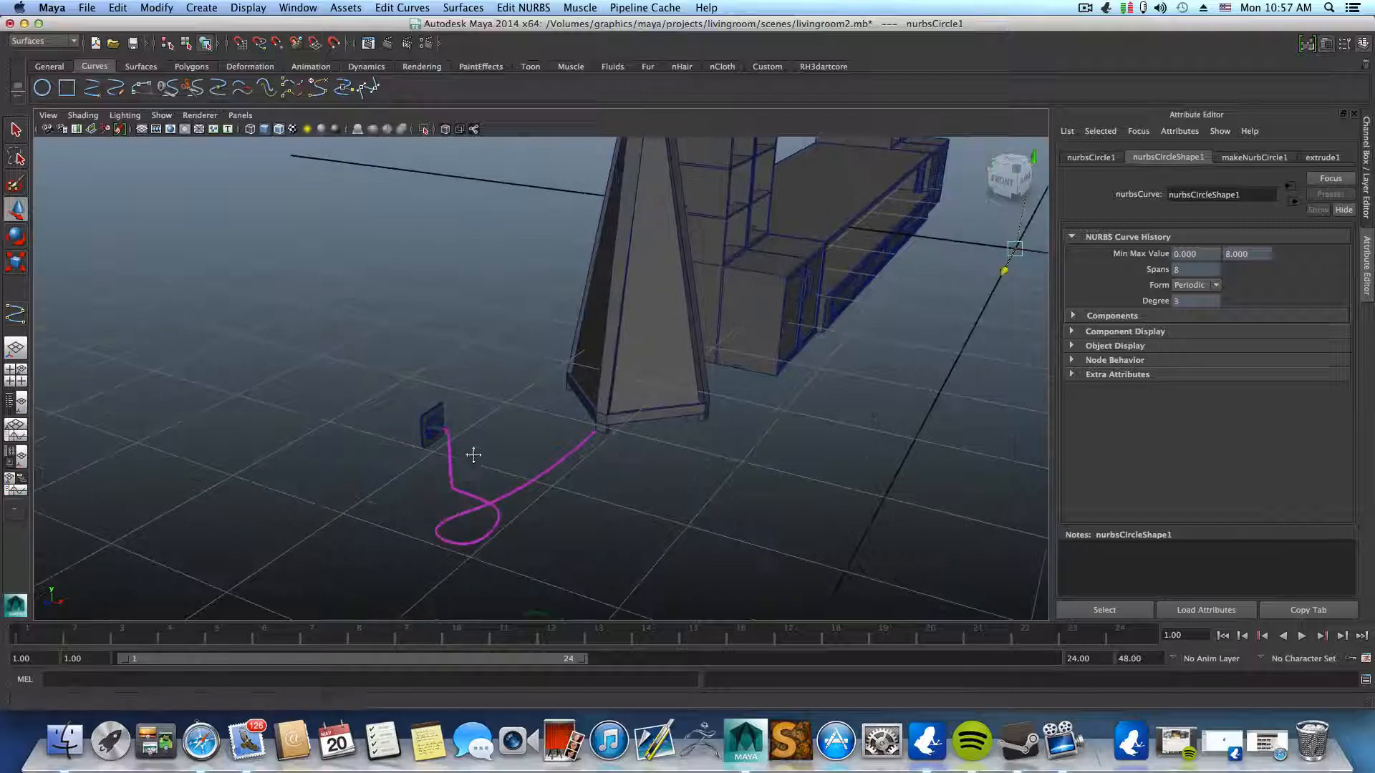
pyautogui.keyDown('alt'); pyautogui.moveTo(472, 454); pyautogui.dragTo(485, 419, button='middle'); pyautogui.keyUp('alt')
pyautogui.keyDown('alt'); pyautogui.moveTo(531, 451); pyautogui.dragTo(466, 462, button='right'); pyautogui.keyUp('alt')
pyautogui.keyDown('alt'); pyautogui.moveTo(466, 462); pyautogui.dragTo(584, 410, button='middle'); pyautogui.keyUp('alt')
pyautogui.keyDown('alt'); pyautogui.moveTo(584, 430); pyautogui.dragTo(766, 487, button='right'); pyautogui.keyUp('alt')
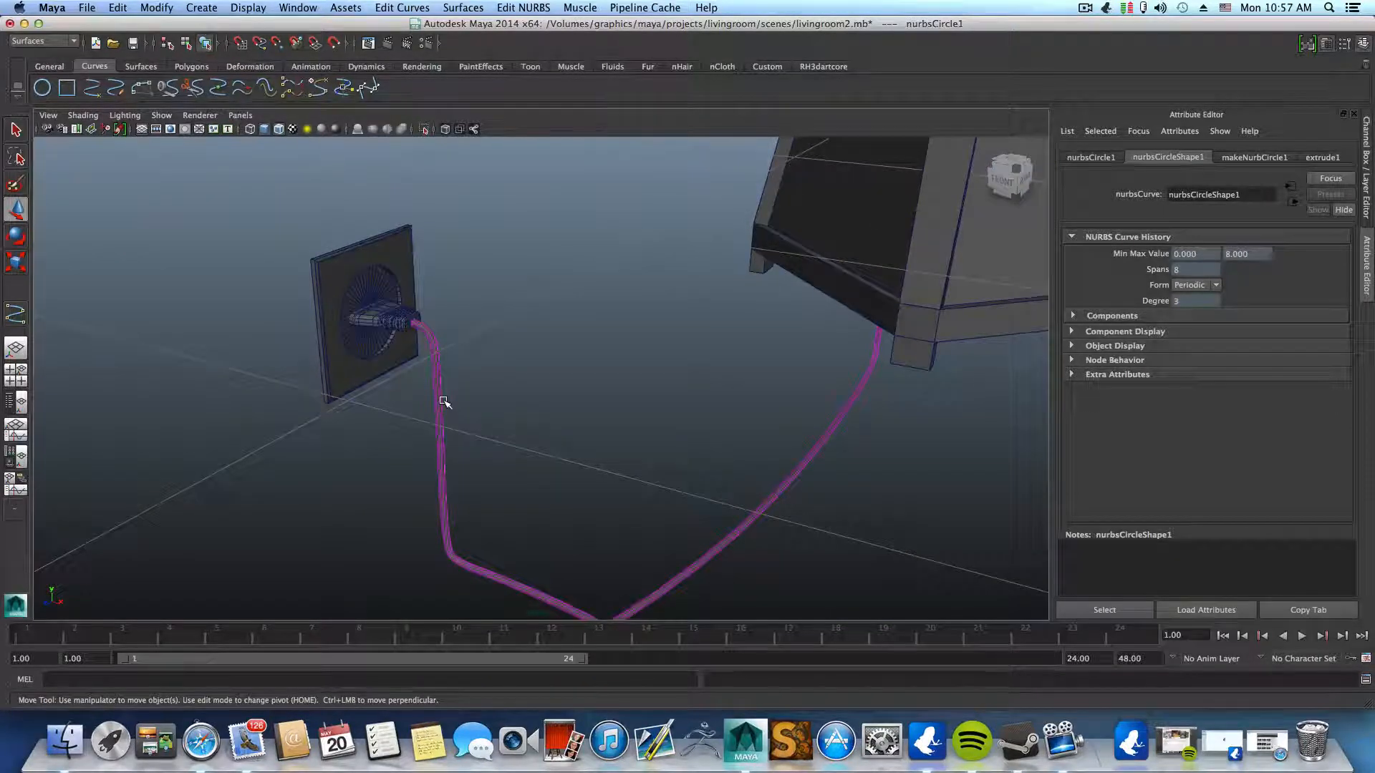
pyautogui.click(444, 403)
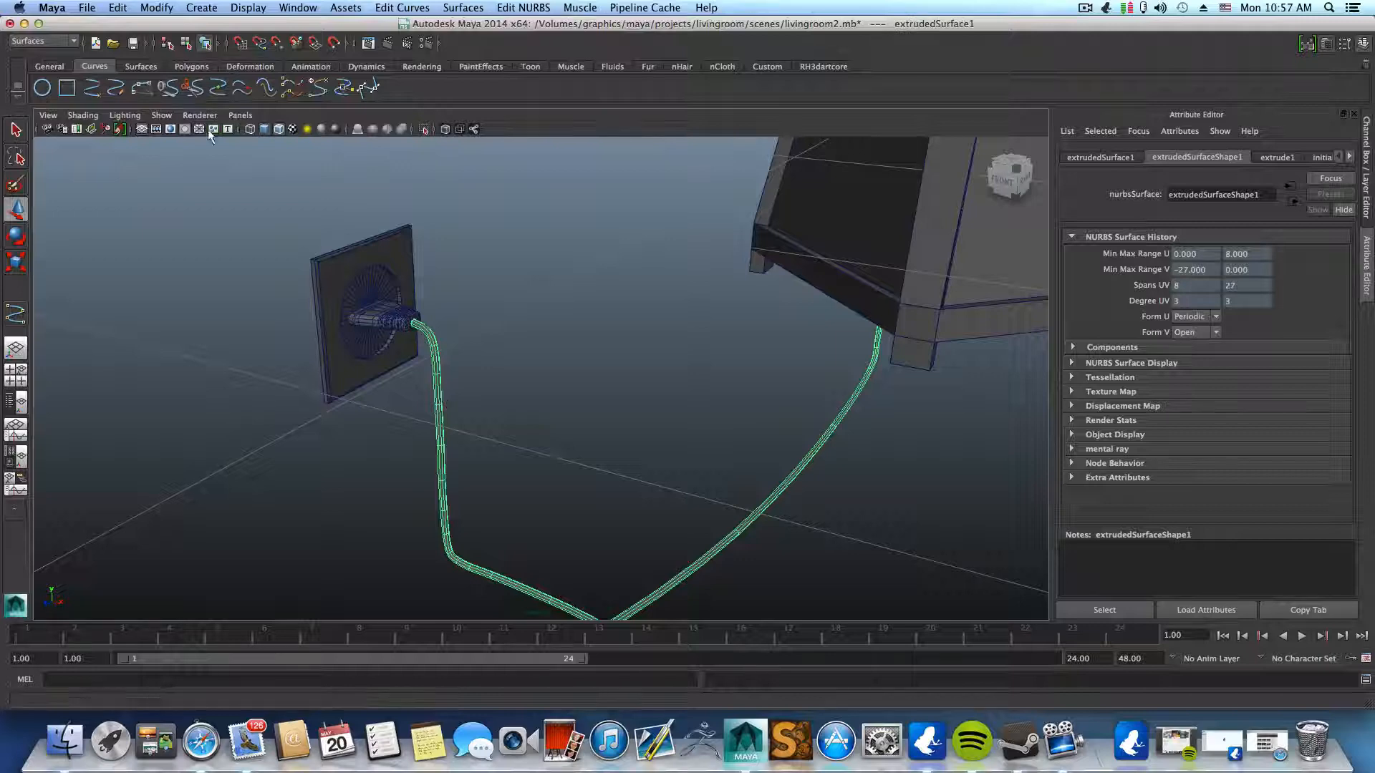
pyautogui.click(128, 7)
pyautogui.moveTo(179, 177)
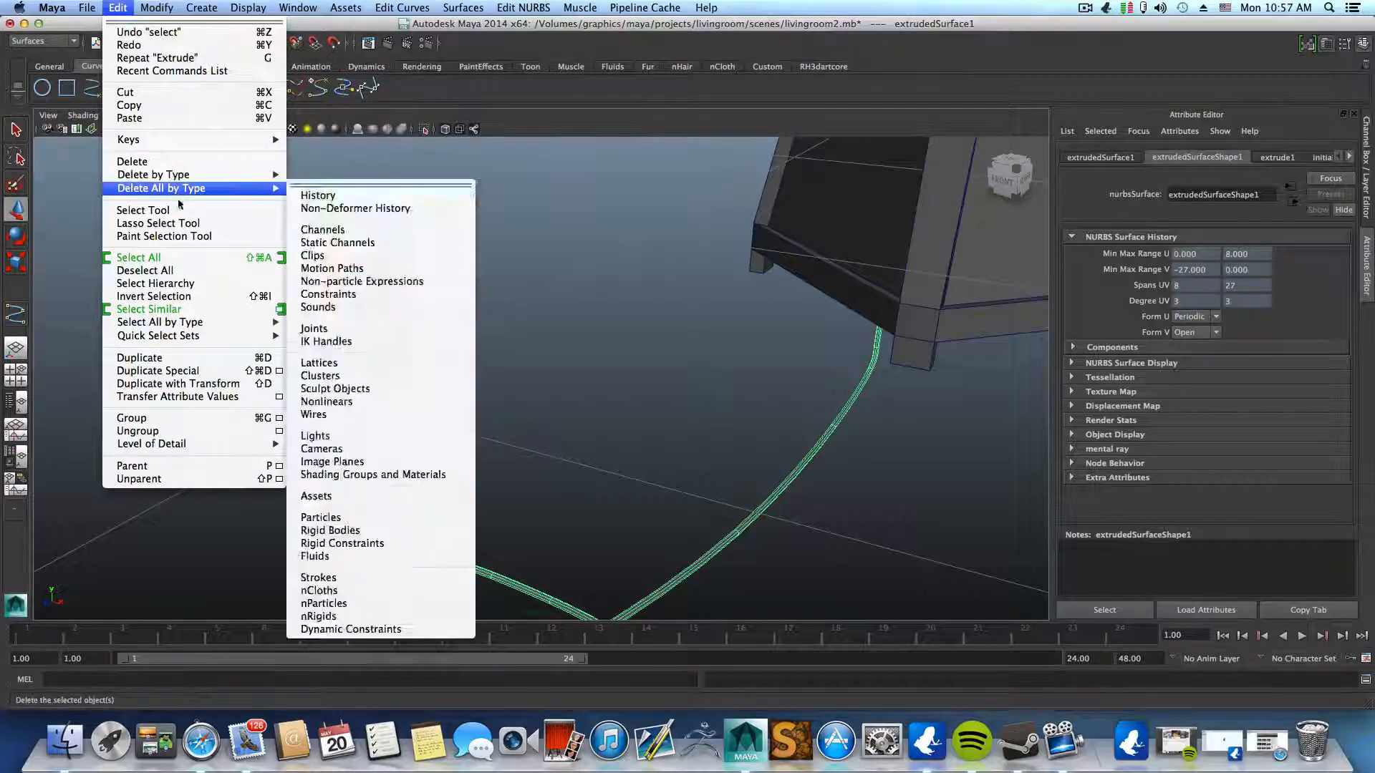
pyautogui.click(311, 182)
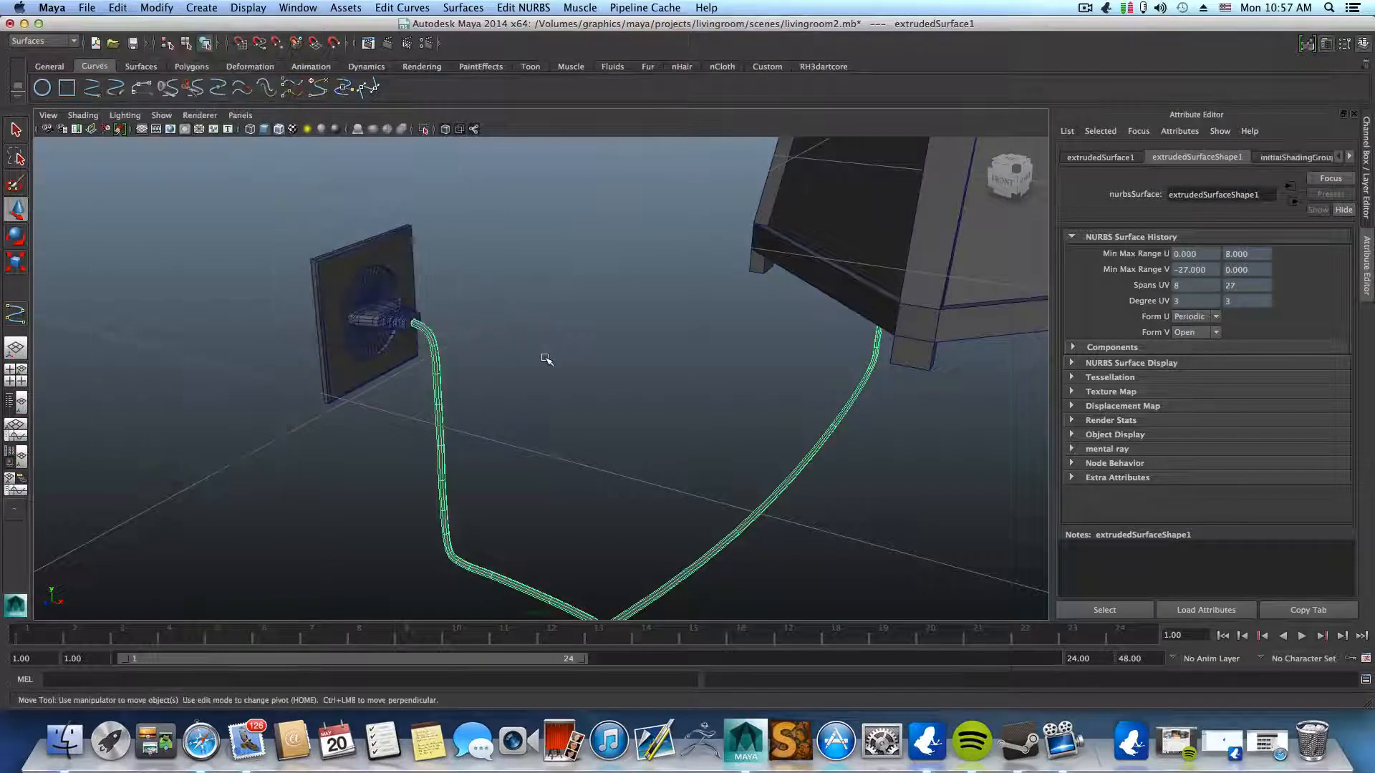
# - Test-move the cable surface along the Z and X axes and undo both moves
pyautogui.scroll(-6, 546, 359)
pyautogui.scroll(-3, 765, 365)
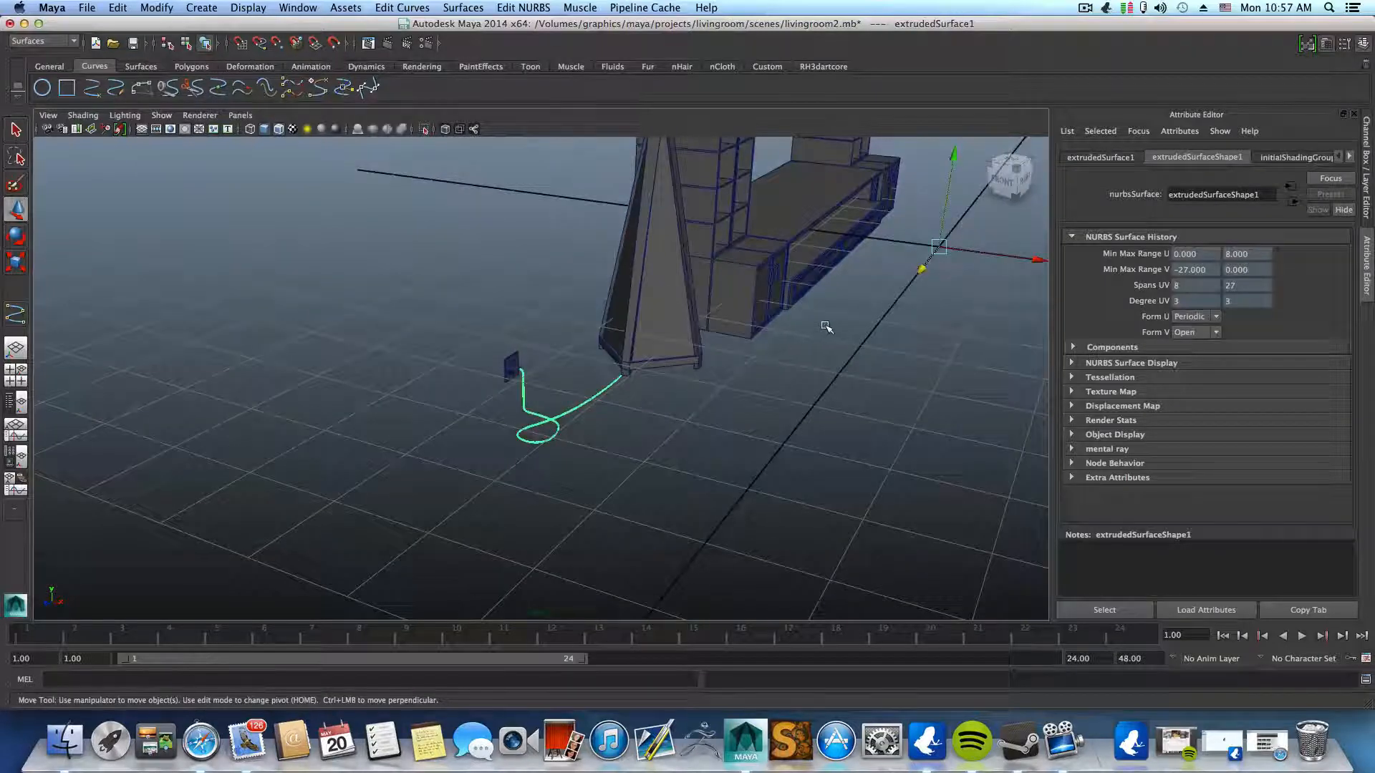
pyautogui.scroll(6, 552, 454)
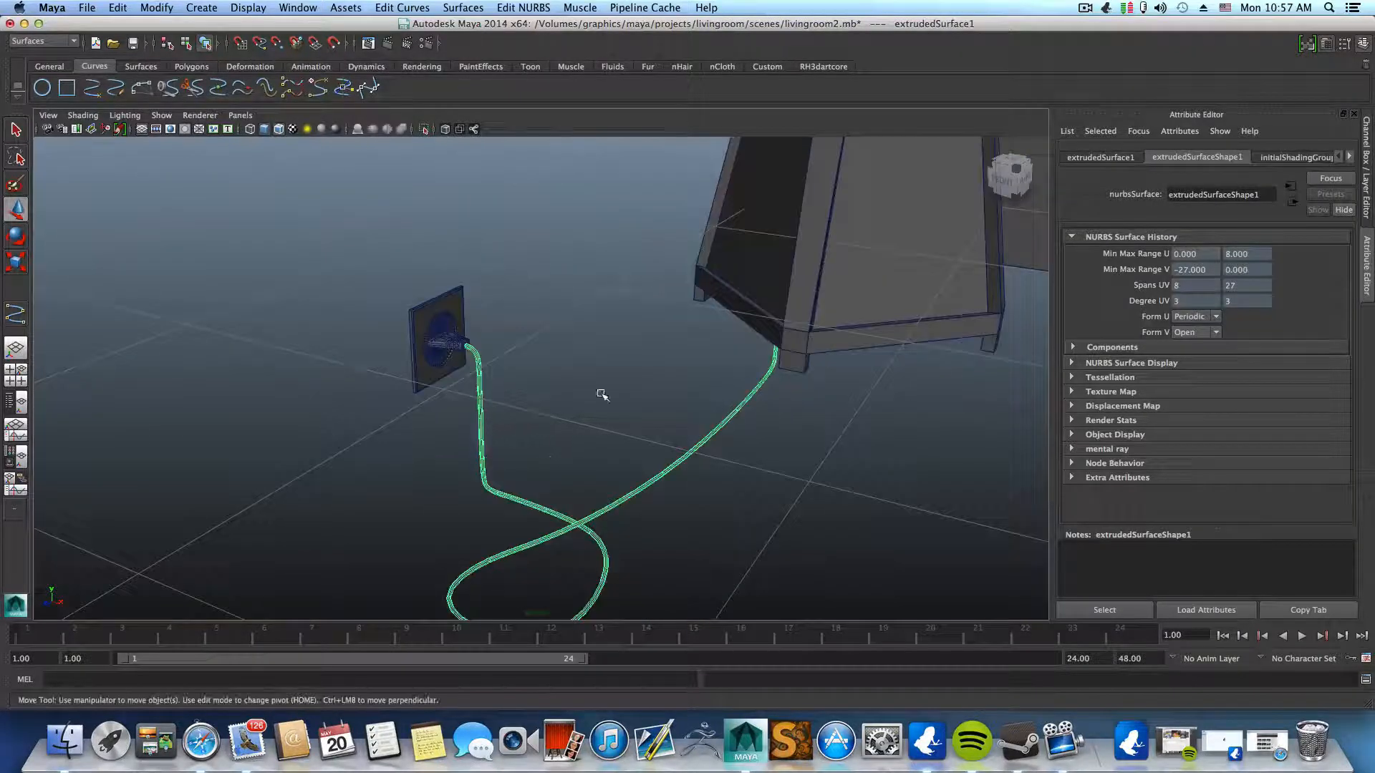
pyautogui.scroll(-5, 914, 399)
pyautogui.moveTo(919, 268); pyautogui.dragTo(941, 249)
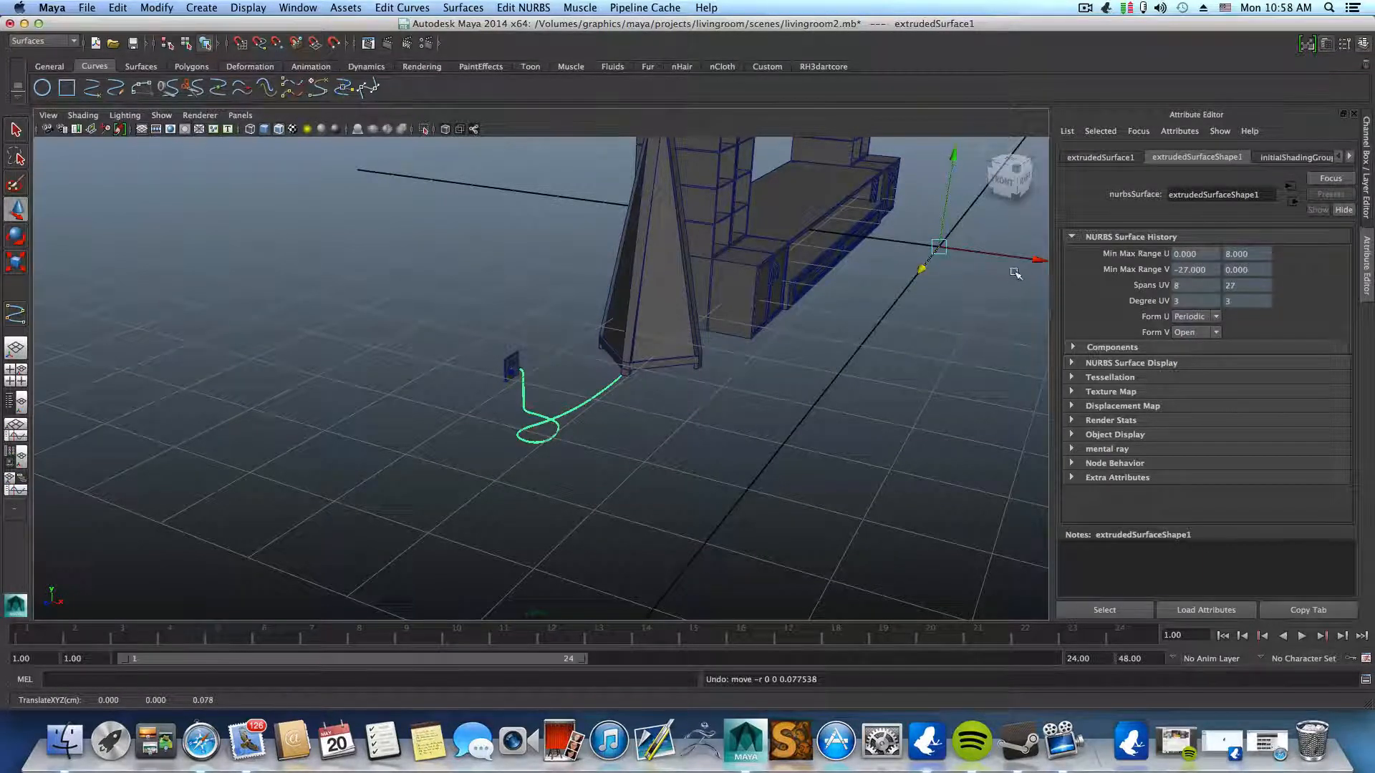
pyautogui.moveTo(1036, 259); pyautogui.dragTo(977, 256)
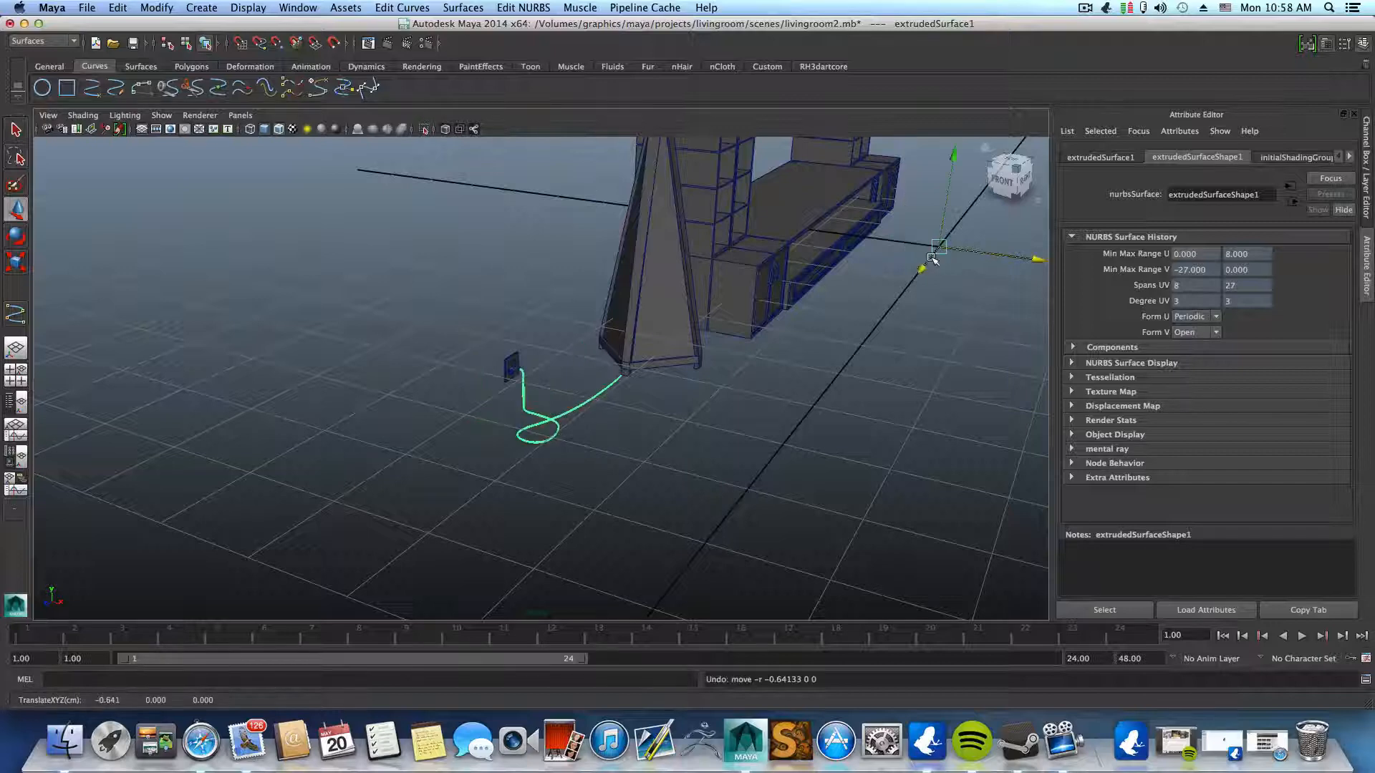
# - Select the wall outlet and plug together with the cable and check their height against the furniture from the side
pyautogui.keyDown('alt'); pyautogui.moveTo(664, 390); pyautogui.dragTo(758, 380, button='right'); pyautogui.keyUp('alt')
pyautogui.keyDown('alt'); pyautogui.moveTo(968, 354); pyautogui.dragTo(752, 411, button='right'); pyautogui.keyUp('alt')
pyautogui.keyDown('alt'); pyautogui.moveTo(655, 423); pyautogui.dragTo(568, 389); pyautogui.keyUp('alt')
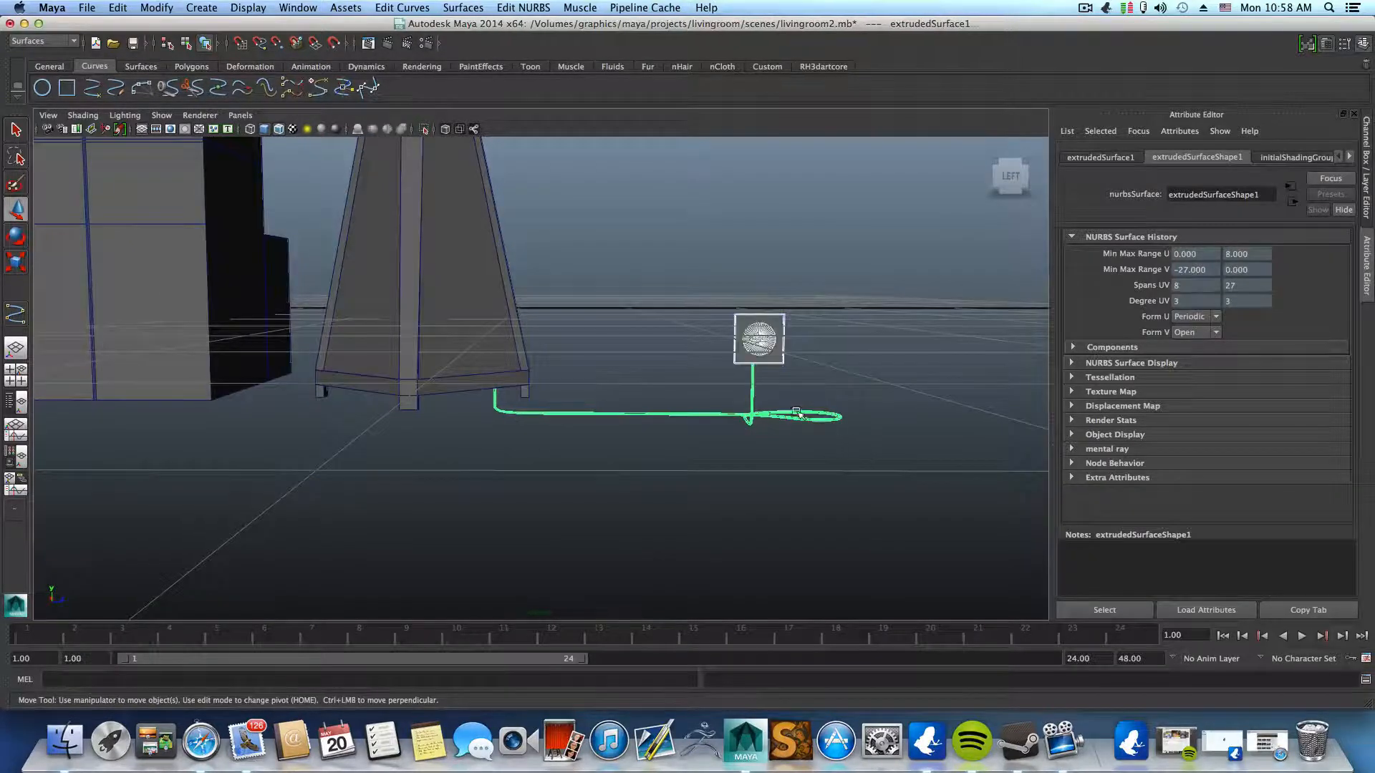
pyautogui.keyDown('alt'); pyautogui.moveTo(786, 337); pyautogui.dragTo(705, 358); pyautogui.keyUp('alt')
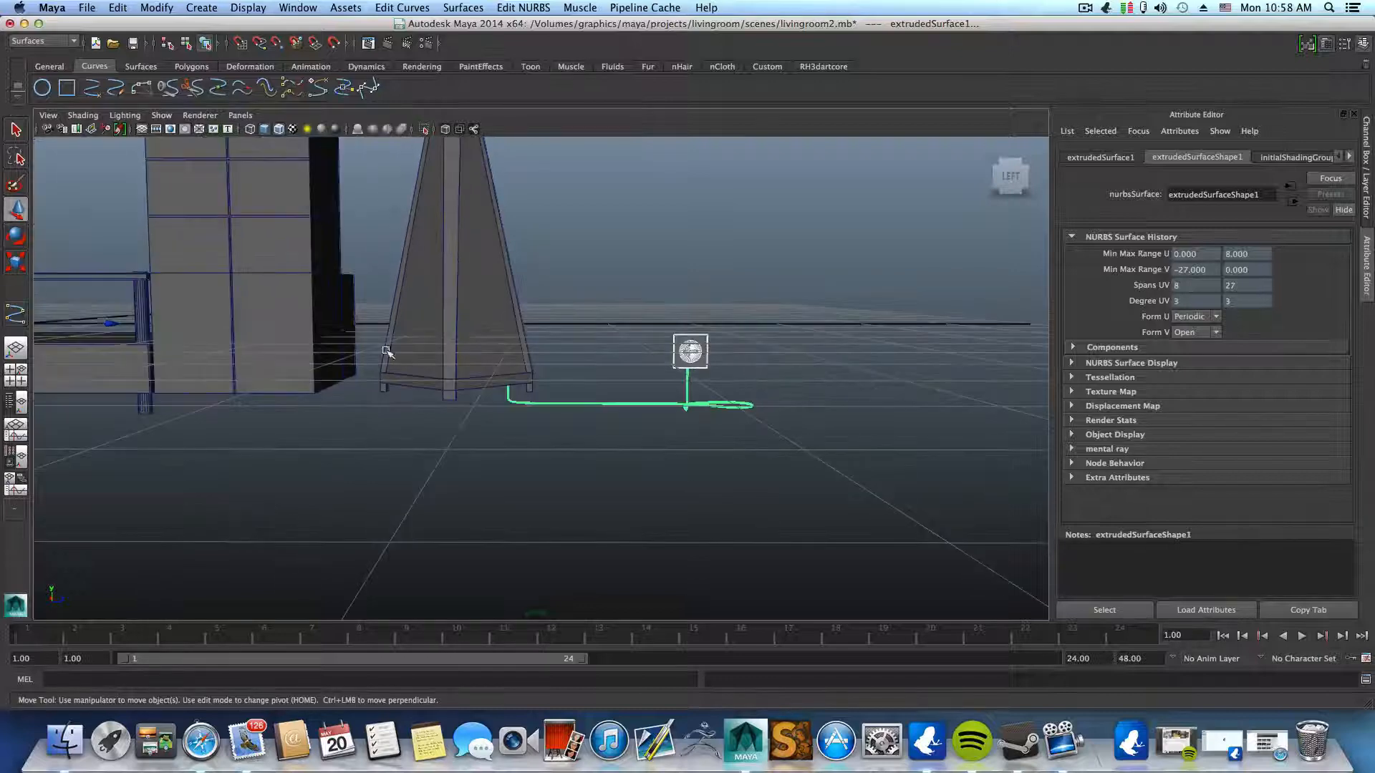
pyautogui.keyDown('alt'); pyautogui.moveTo(572, 404); pyautogui.dragTo(590, 397); pyautogui.keyUp('alt')
pyautogui.keyDown('alt'); pyautogui.moveTo(133, 428); pyautogui.dragTo(419, 453, button='middle'); pyautogui.keyUp('alt')
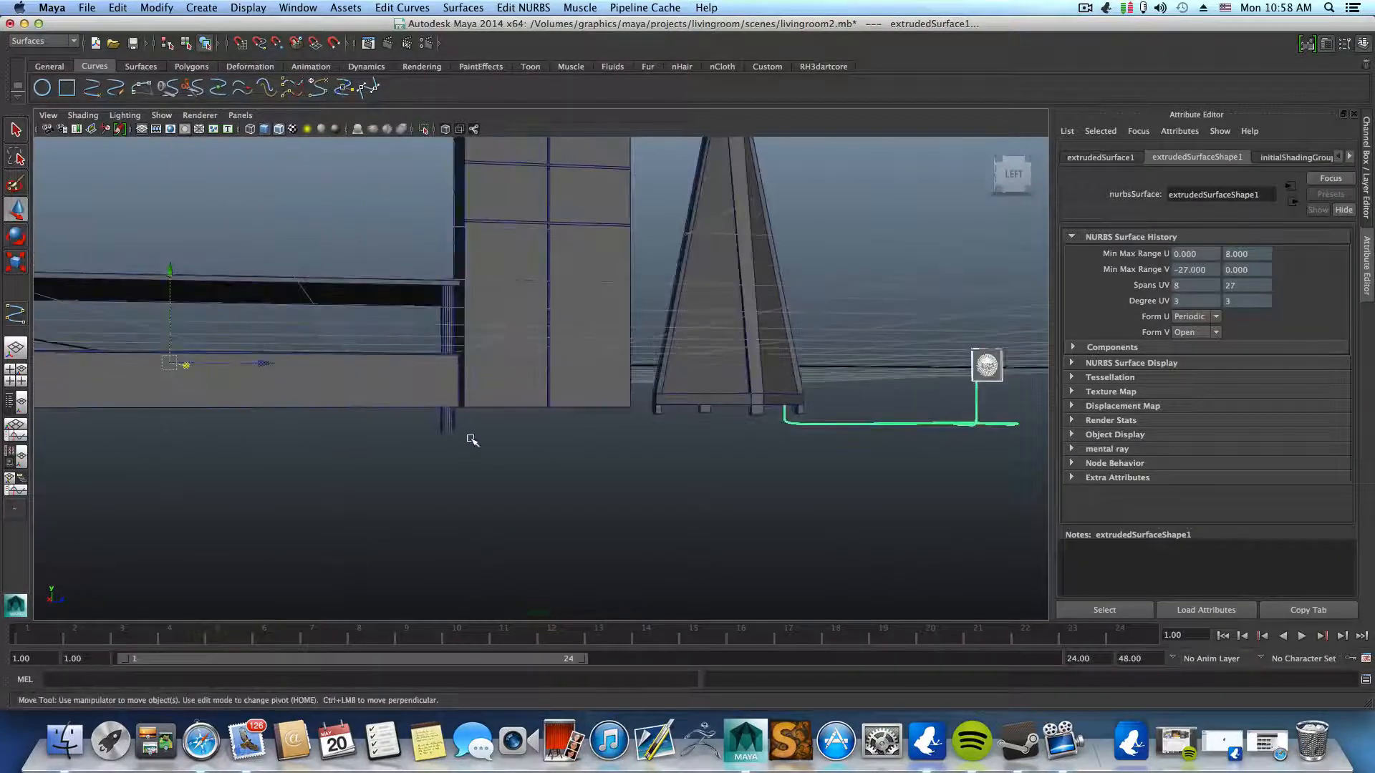
# - Bring up the layer list and make the newsstand, TV, tvcabbin, table and sofa layers visible
pyautogui.click(1366, 43)
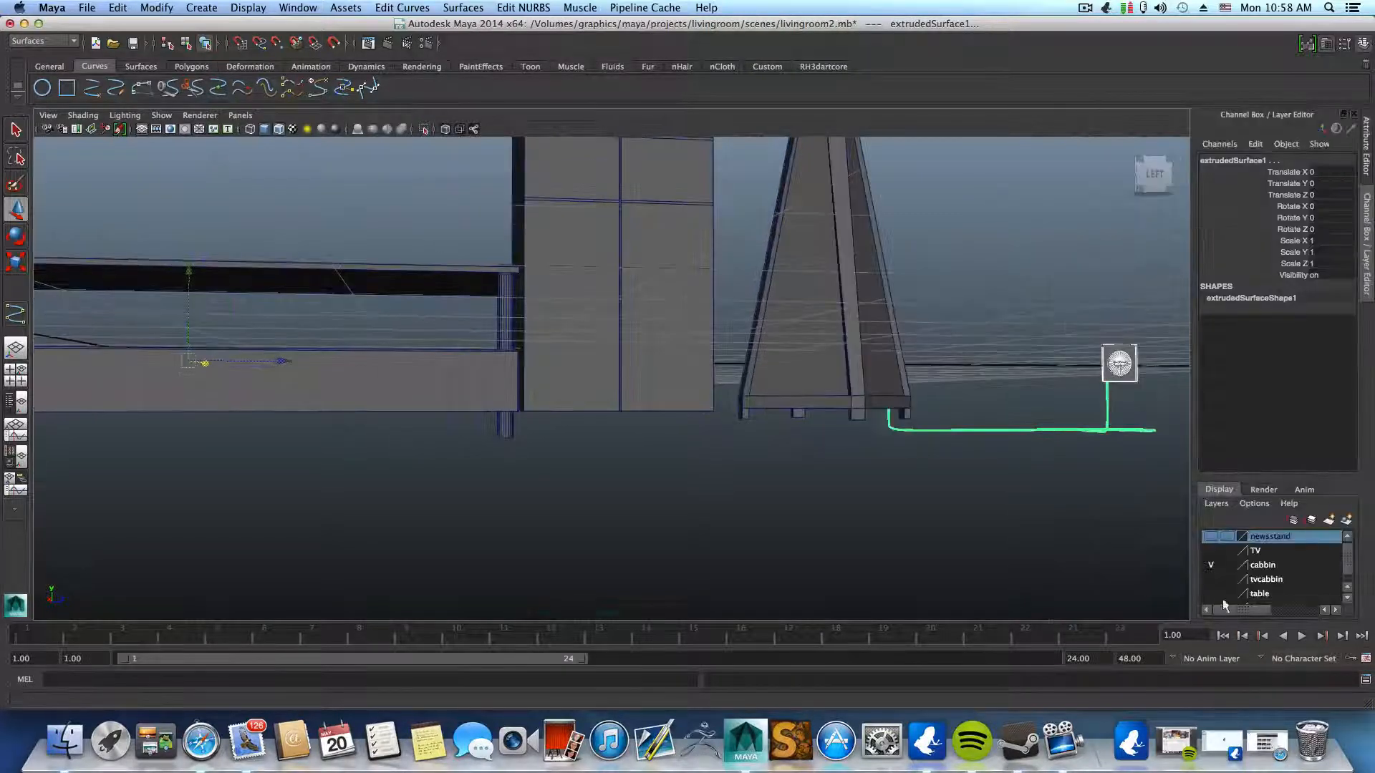
pyautogui.click(1209, 549)
pyautogui.click(1212, 578)
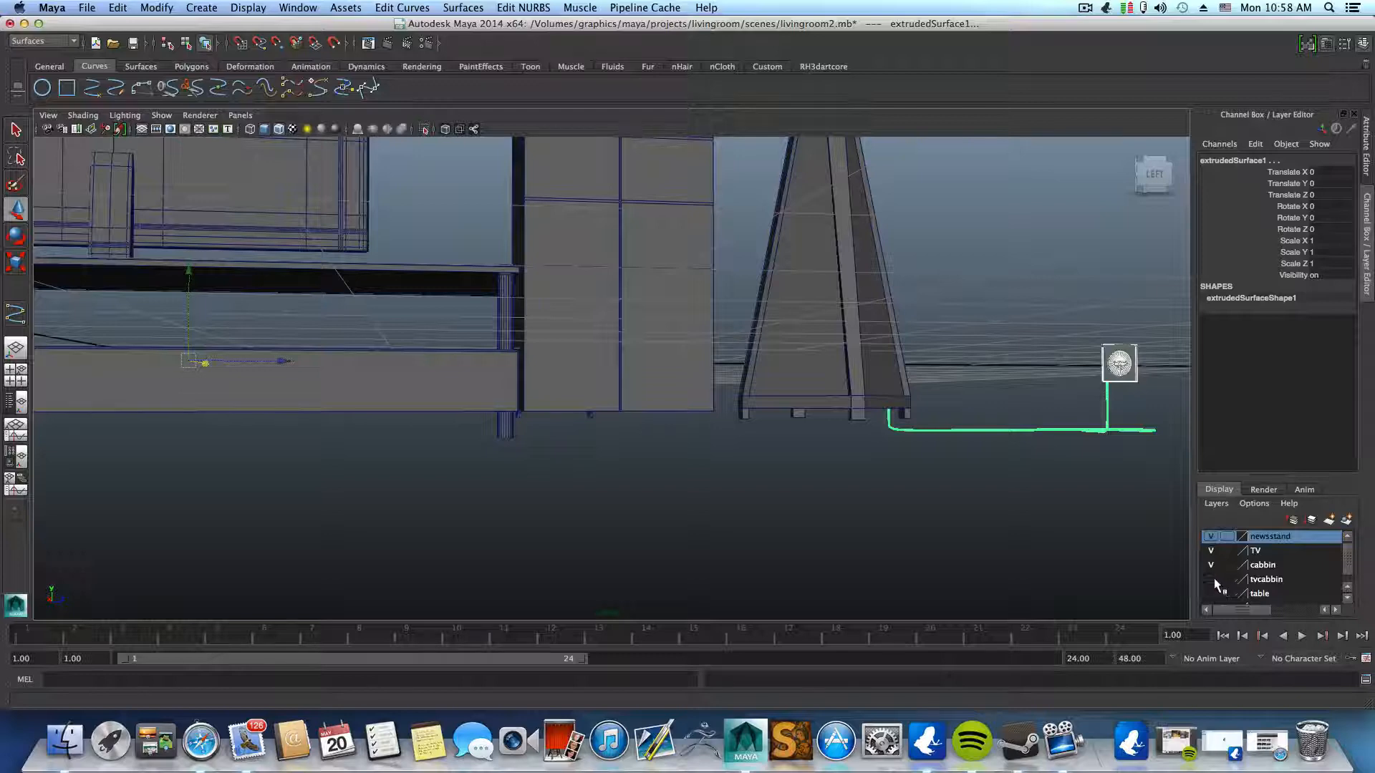
pyautogui.click(1211, 593)
pyautogui.scroll(-1, 1213, 594)
pyautogui.click(1211, 597)
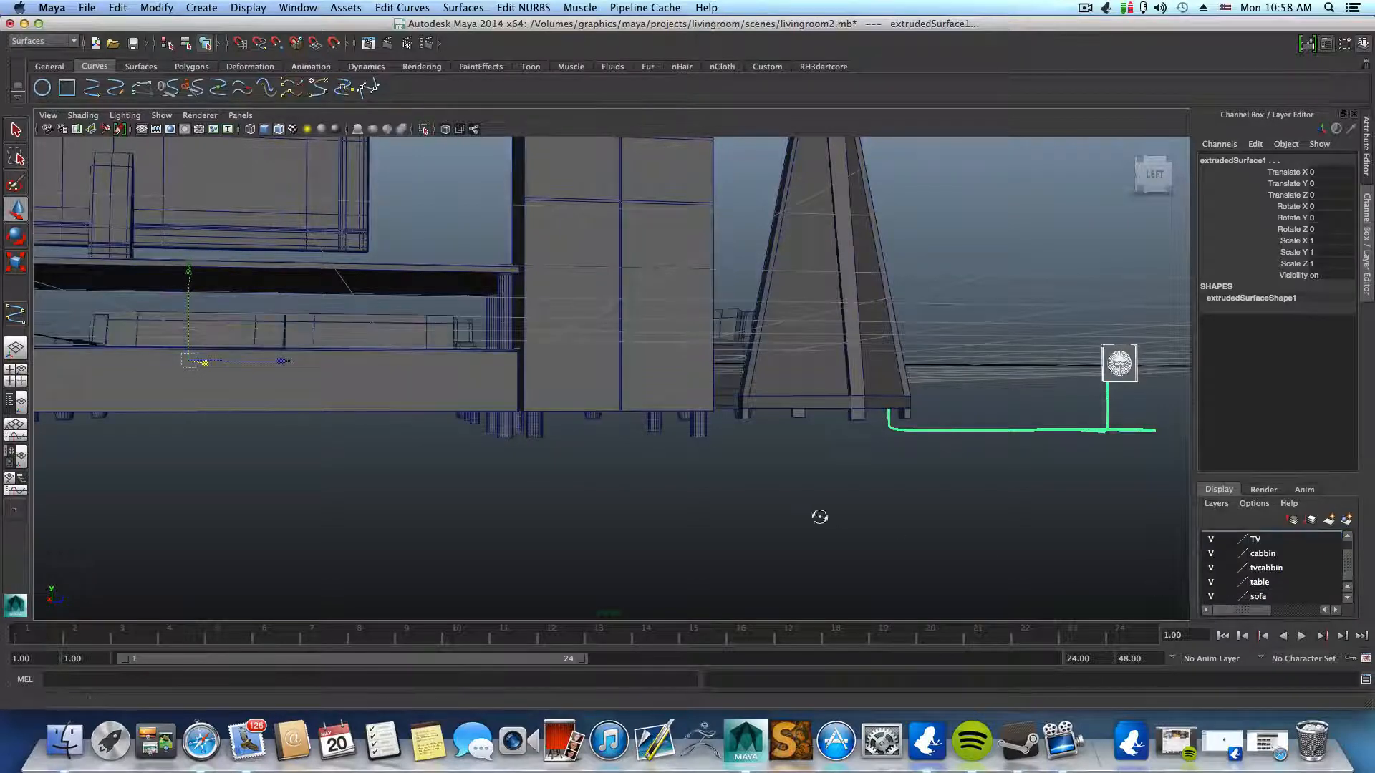
# - Select the pyramid-shaped piece and compare its feet with the cable and furniture bases in the perspective and orthographic views
pyautogui.keyDown('alt'); pyautogui.moveTo(819, 516); pyautogui.dragTo(863, 482); pyautogui.keyUp('alt')
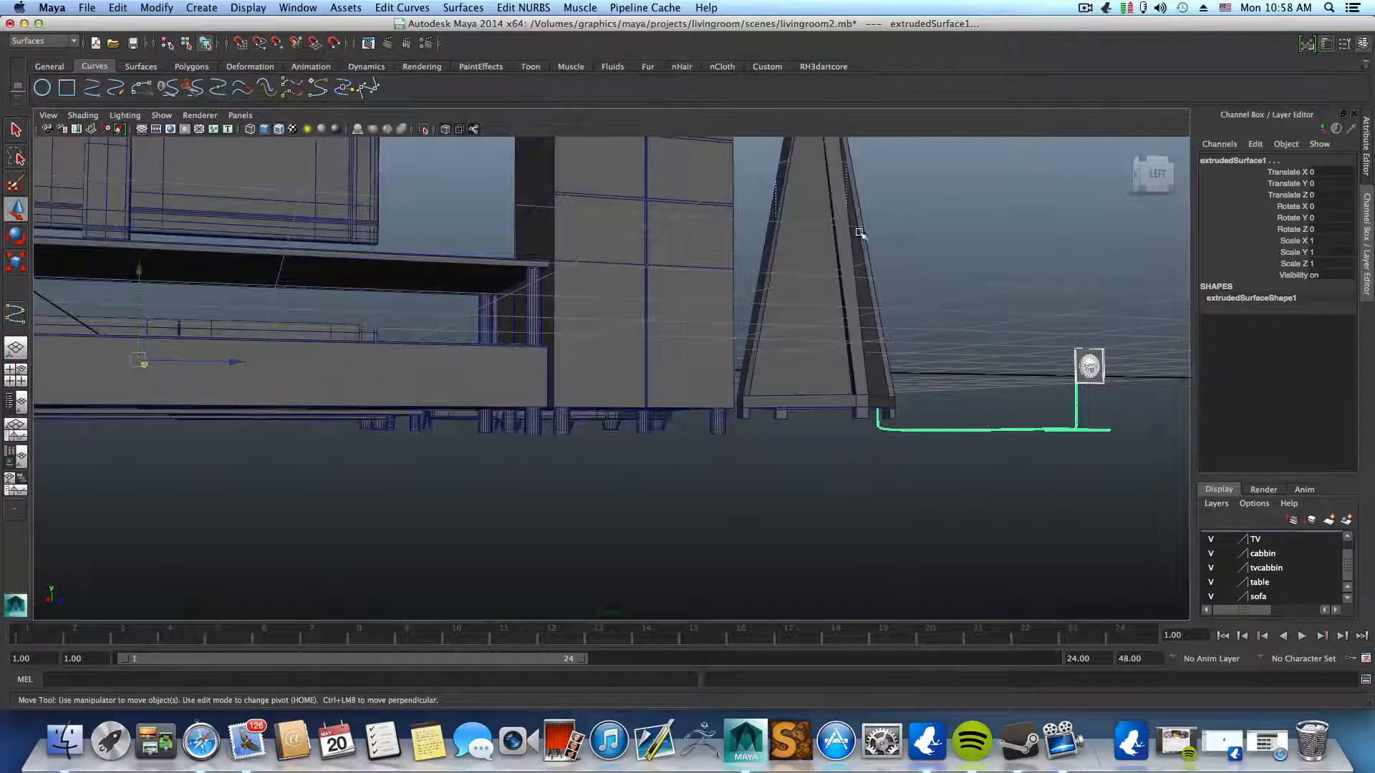
pyautogui.click(859, 233)
pyautogui.moveTo(817, 260); pyautogui.dragTo(786, 286)
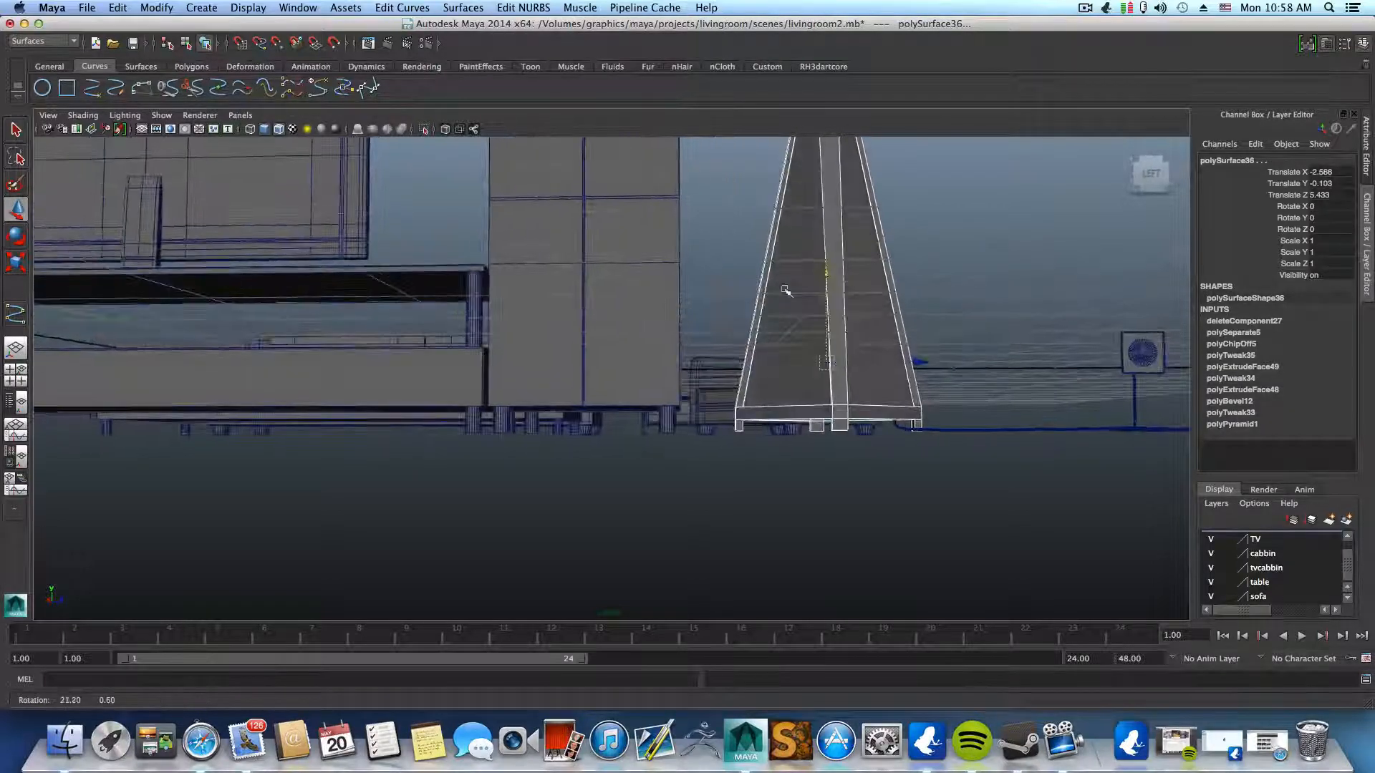
pyautogui.click(18, 385)
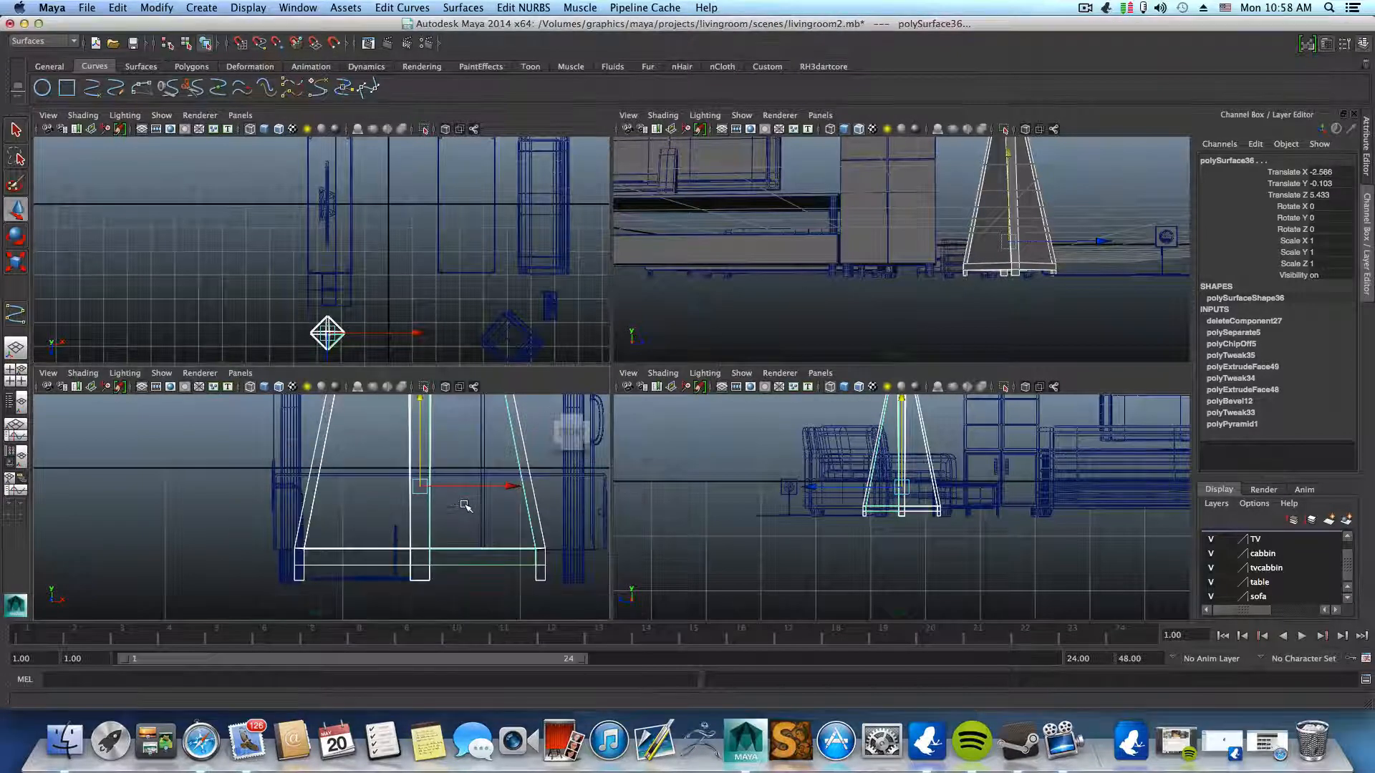
pyautogui.keyDown('alt'); pyautogui.moveTo(460, 503); pyautogui.dragTo(444, 441, button='middle'); pyautogui.keyUp('alt')
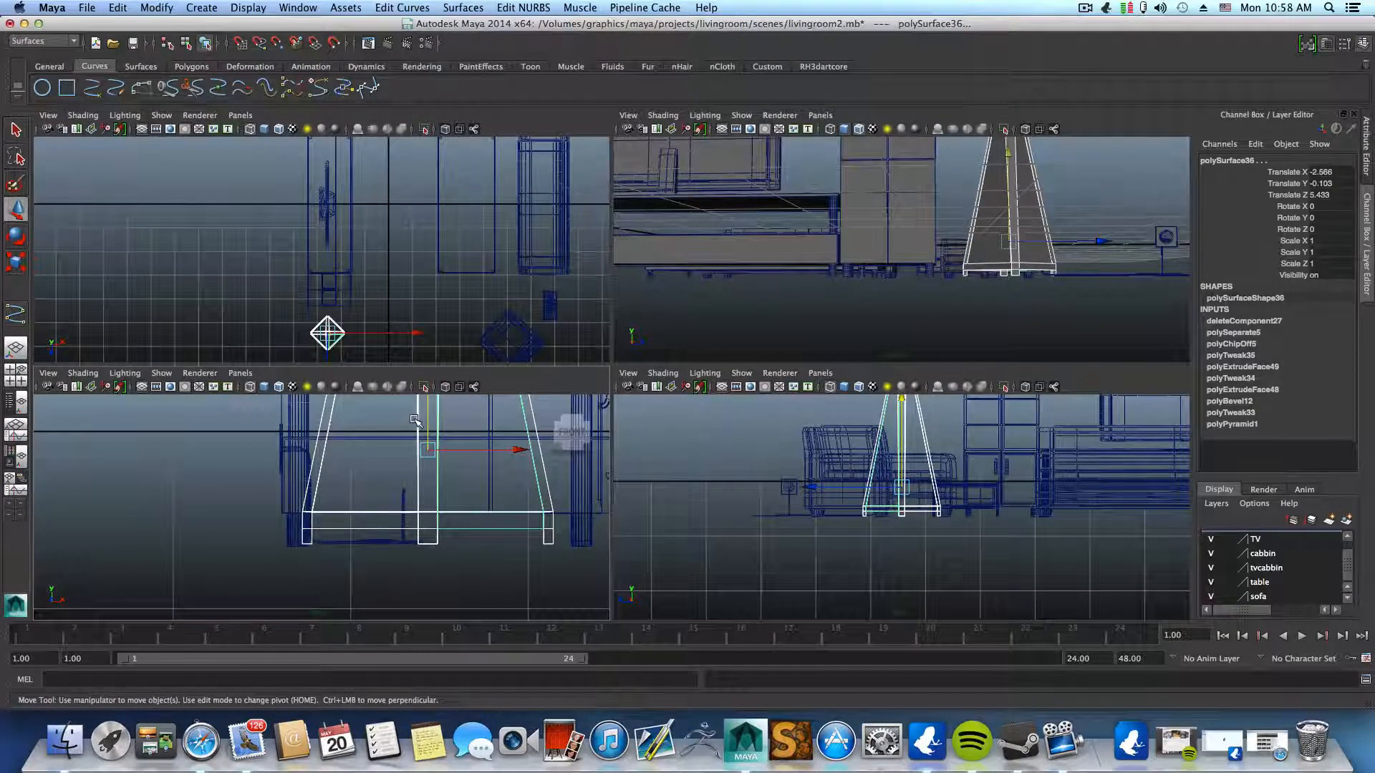
pyautogui.click(416, 420)
pyautogui.press('space')
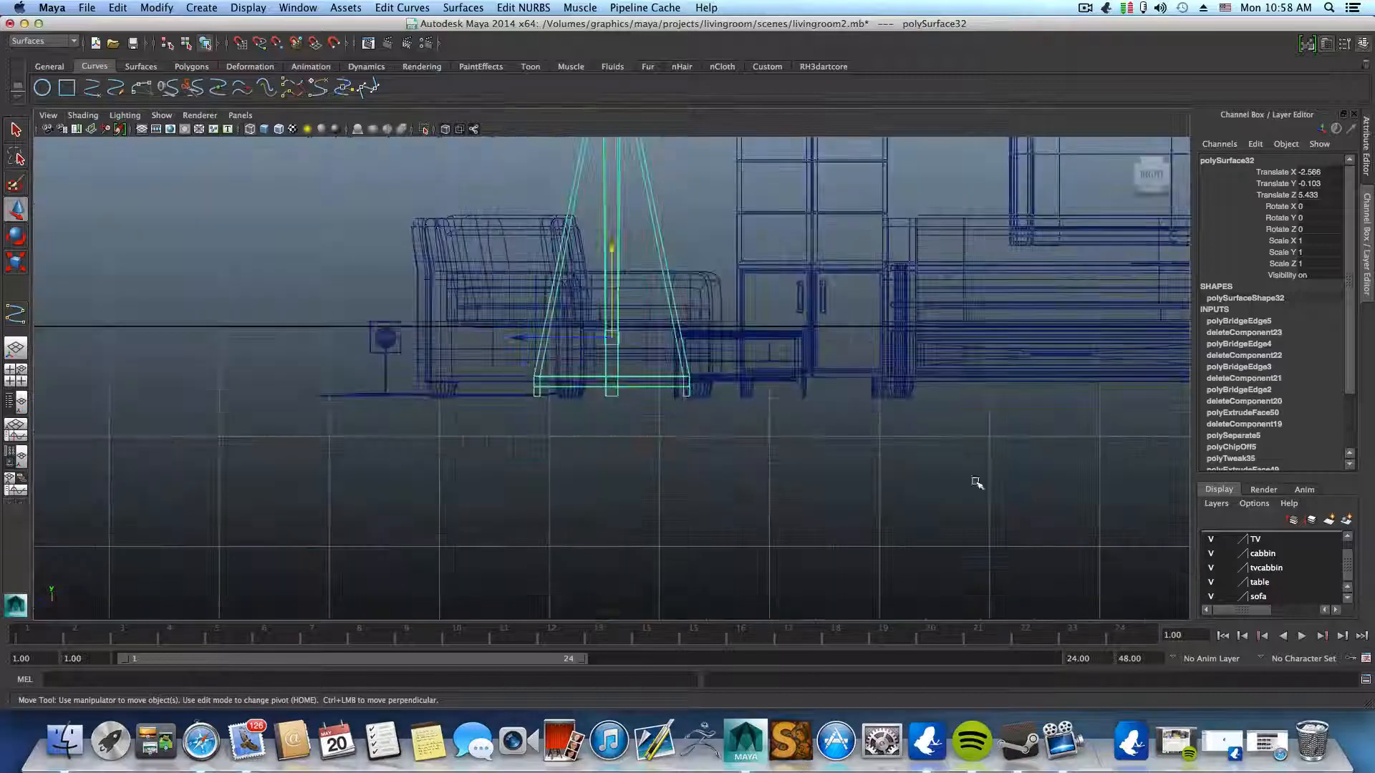
pyautogui.press('space')
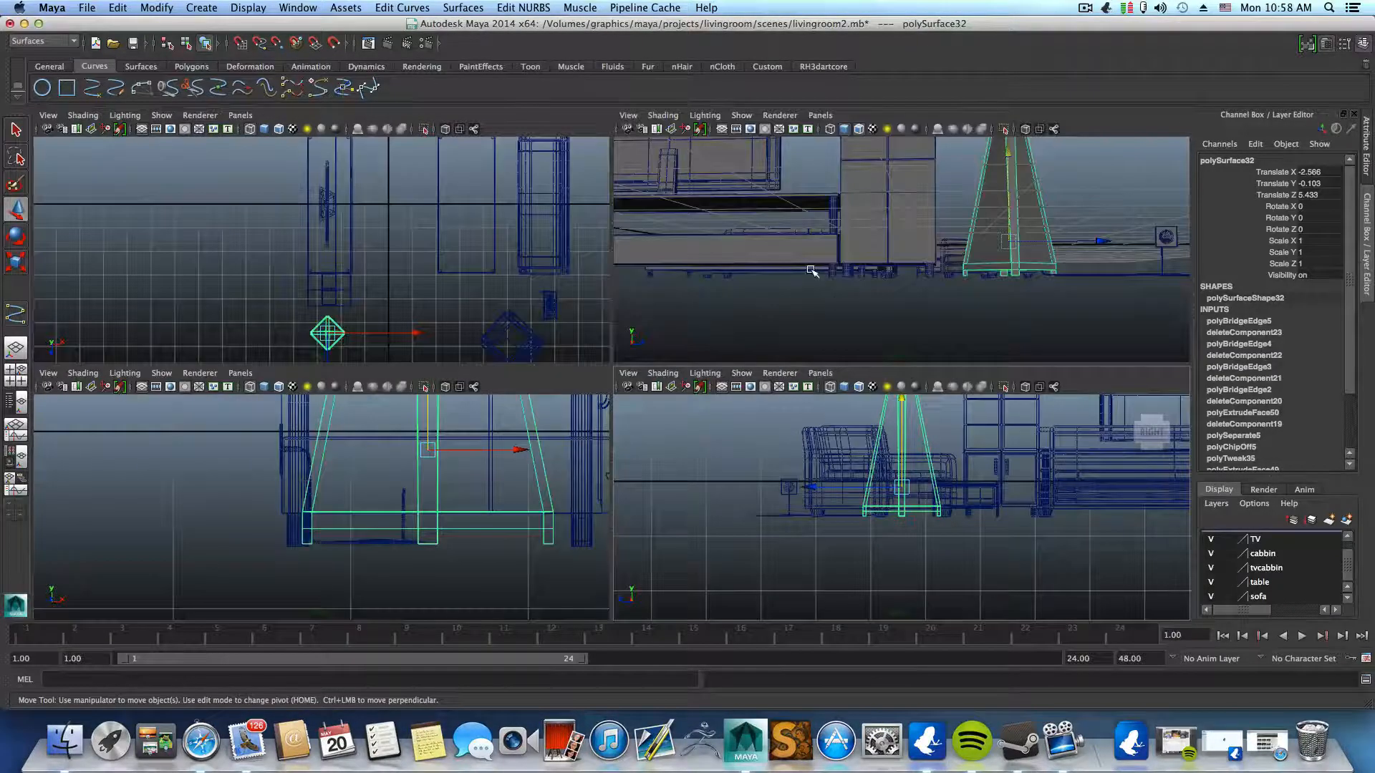
# - Return to a full perspective view and look over the whole living room with all furniture shown
pyautogui.press('space')
pyautogui.scroll(-5, 1008, 358)
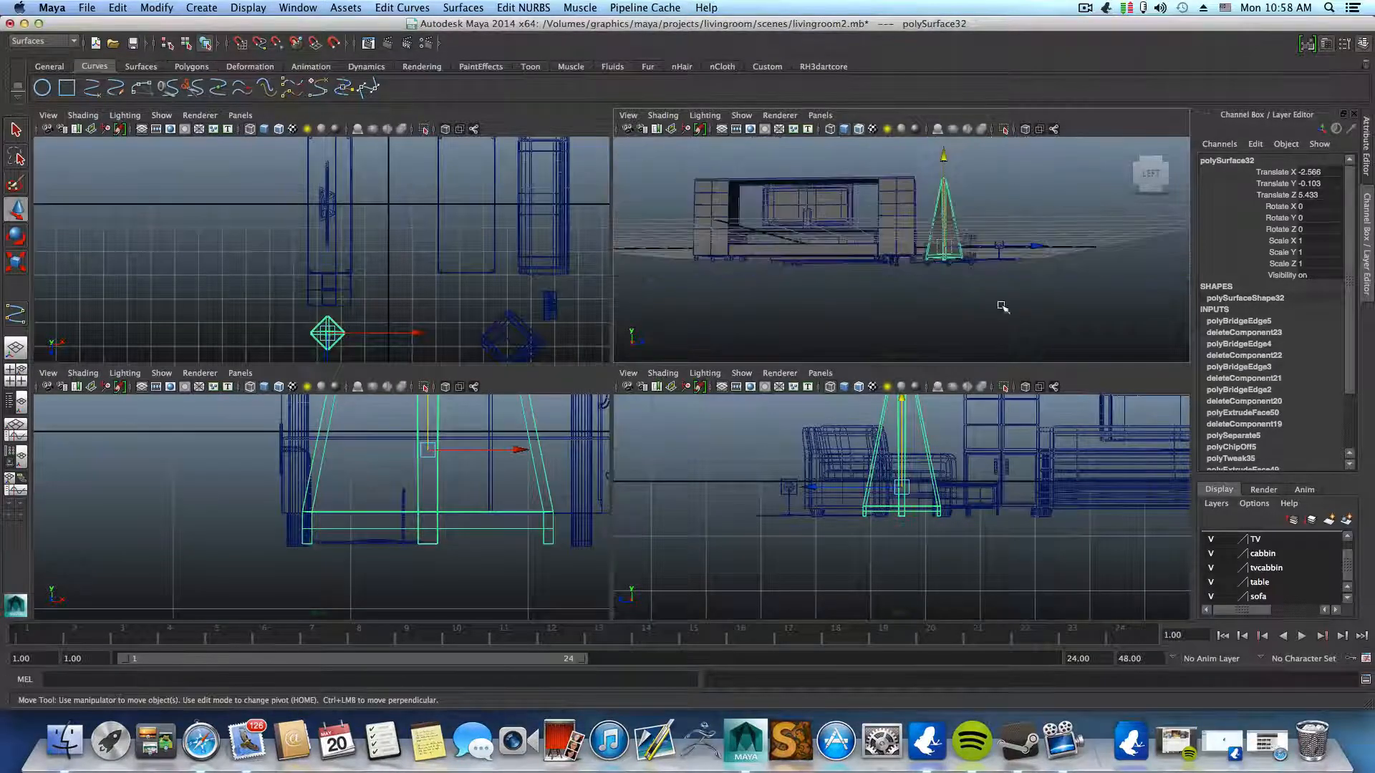
pyautogui.keyDown('alt'); pyautogui.moveTo(1003, 307); pyautogui.dragTo(957, 278); pyautogui.keyUp('alt')
pyautogui.press('space')
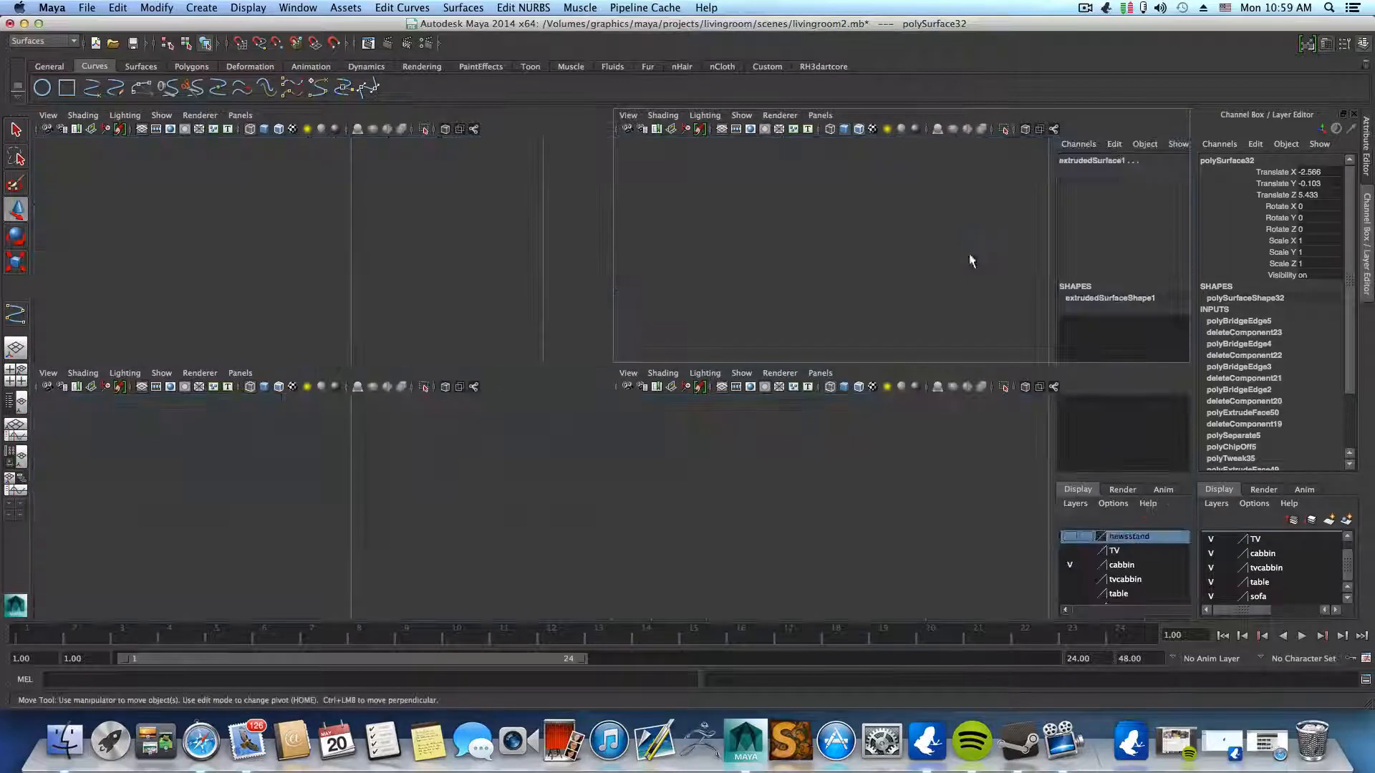
pyautogui.click(1086, 9)
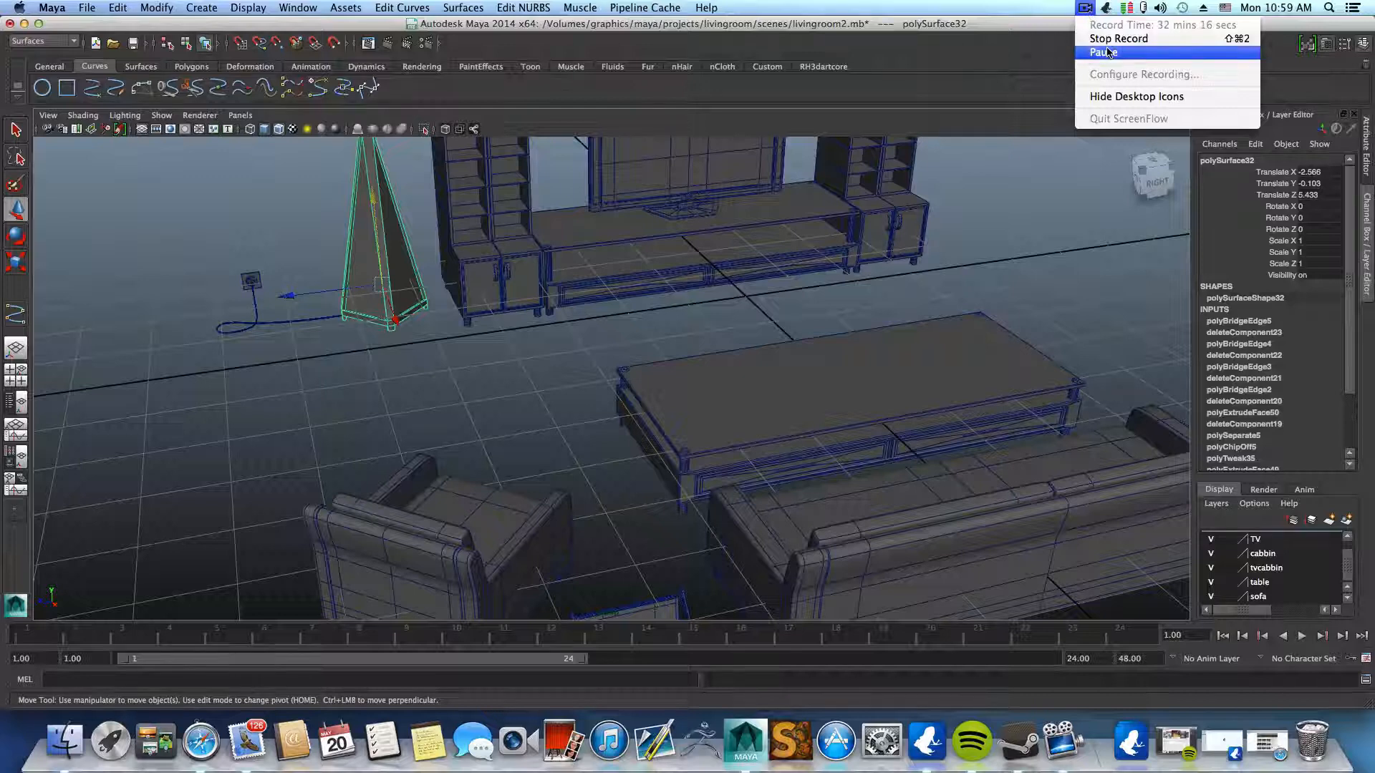